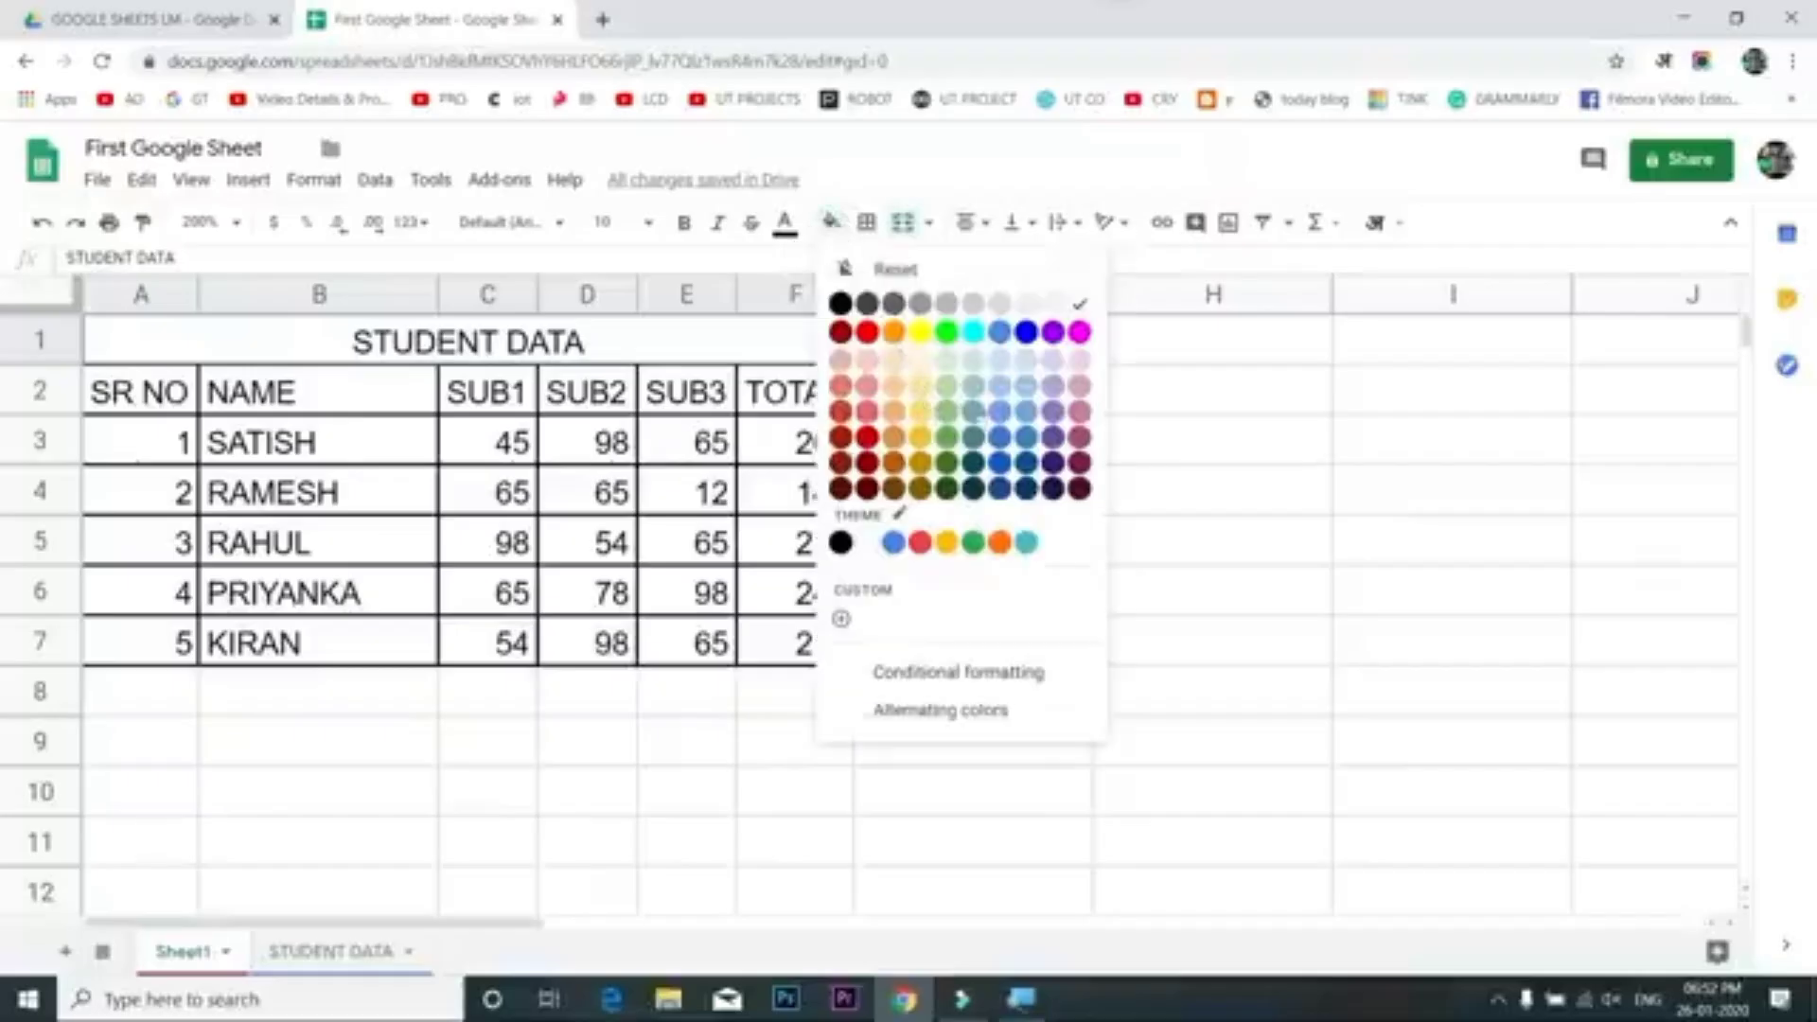
# Fill the merged STUDENT DATA title cell with medium blue, and change the fill to light blue
pyautogui.click(1000, 414)
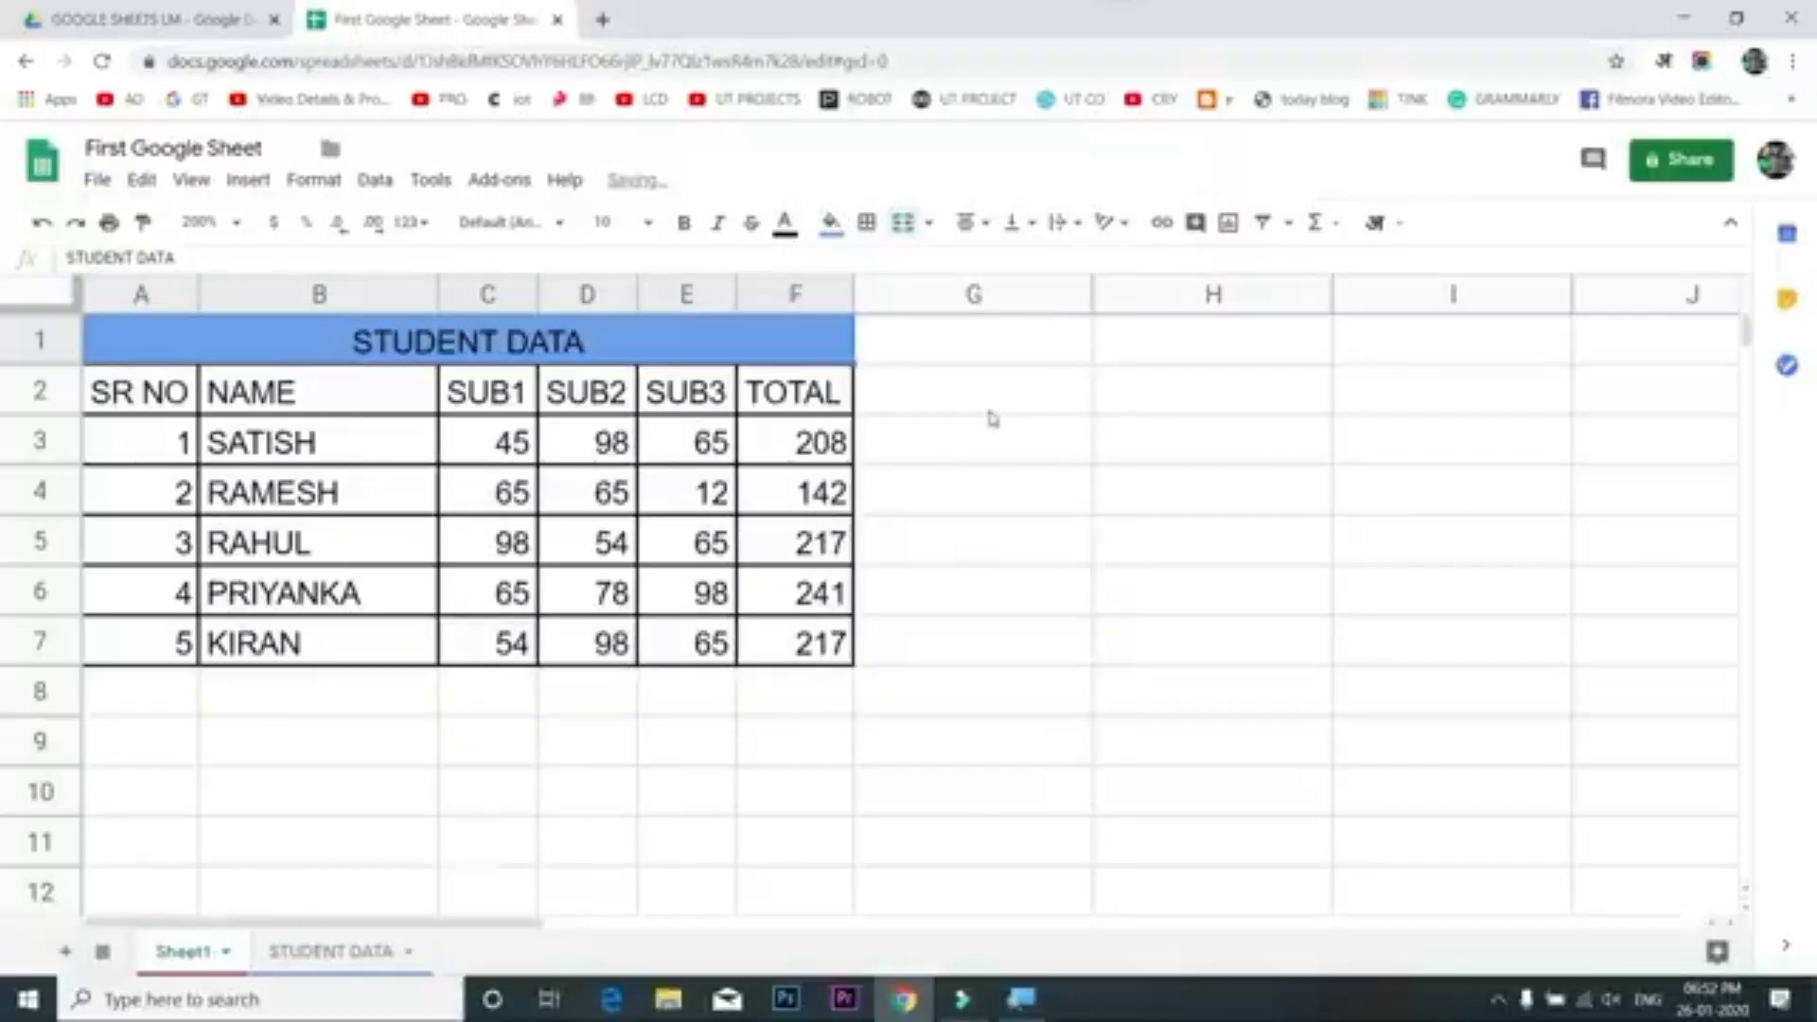
pyautogui.click(830, 223)
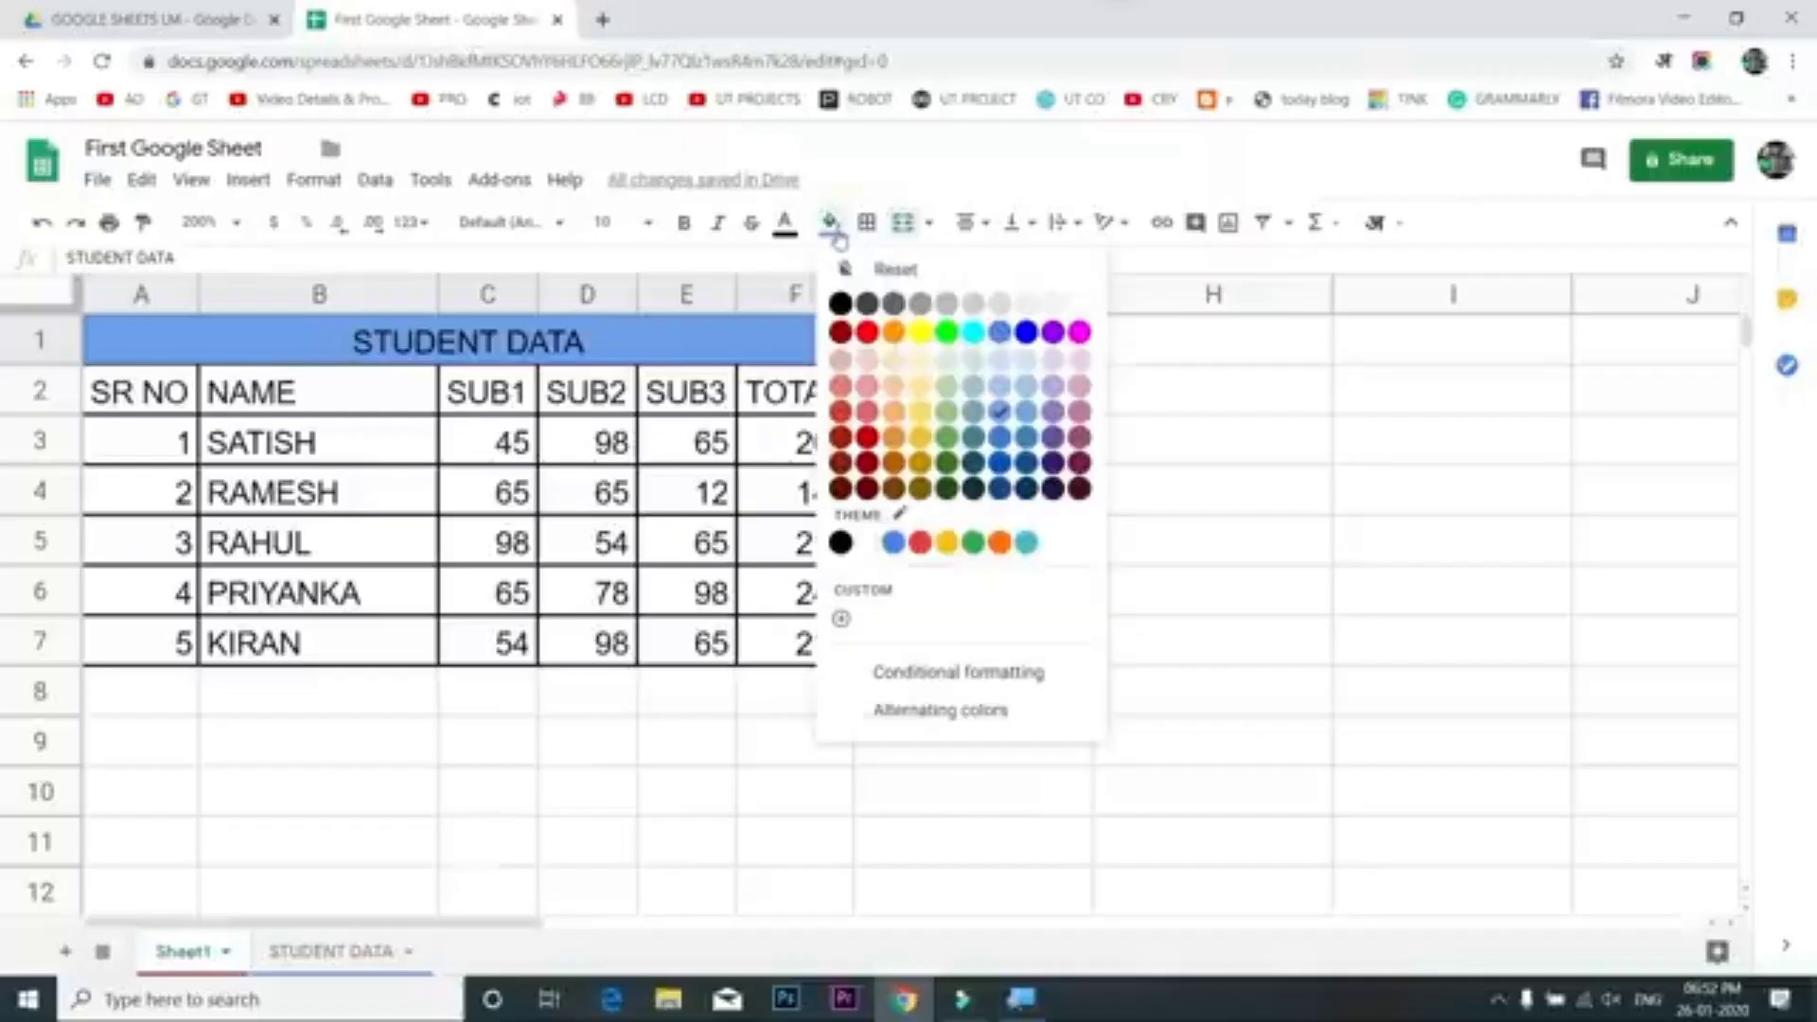
pyautogui.click(1035, 371)
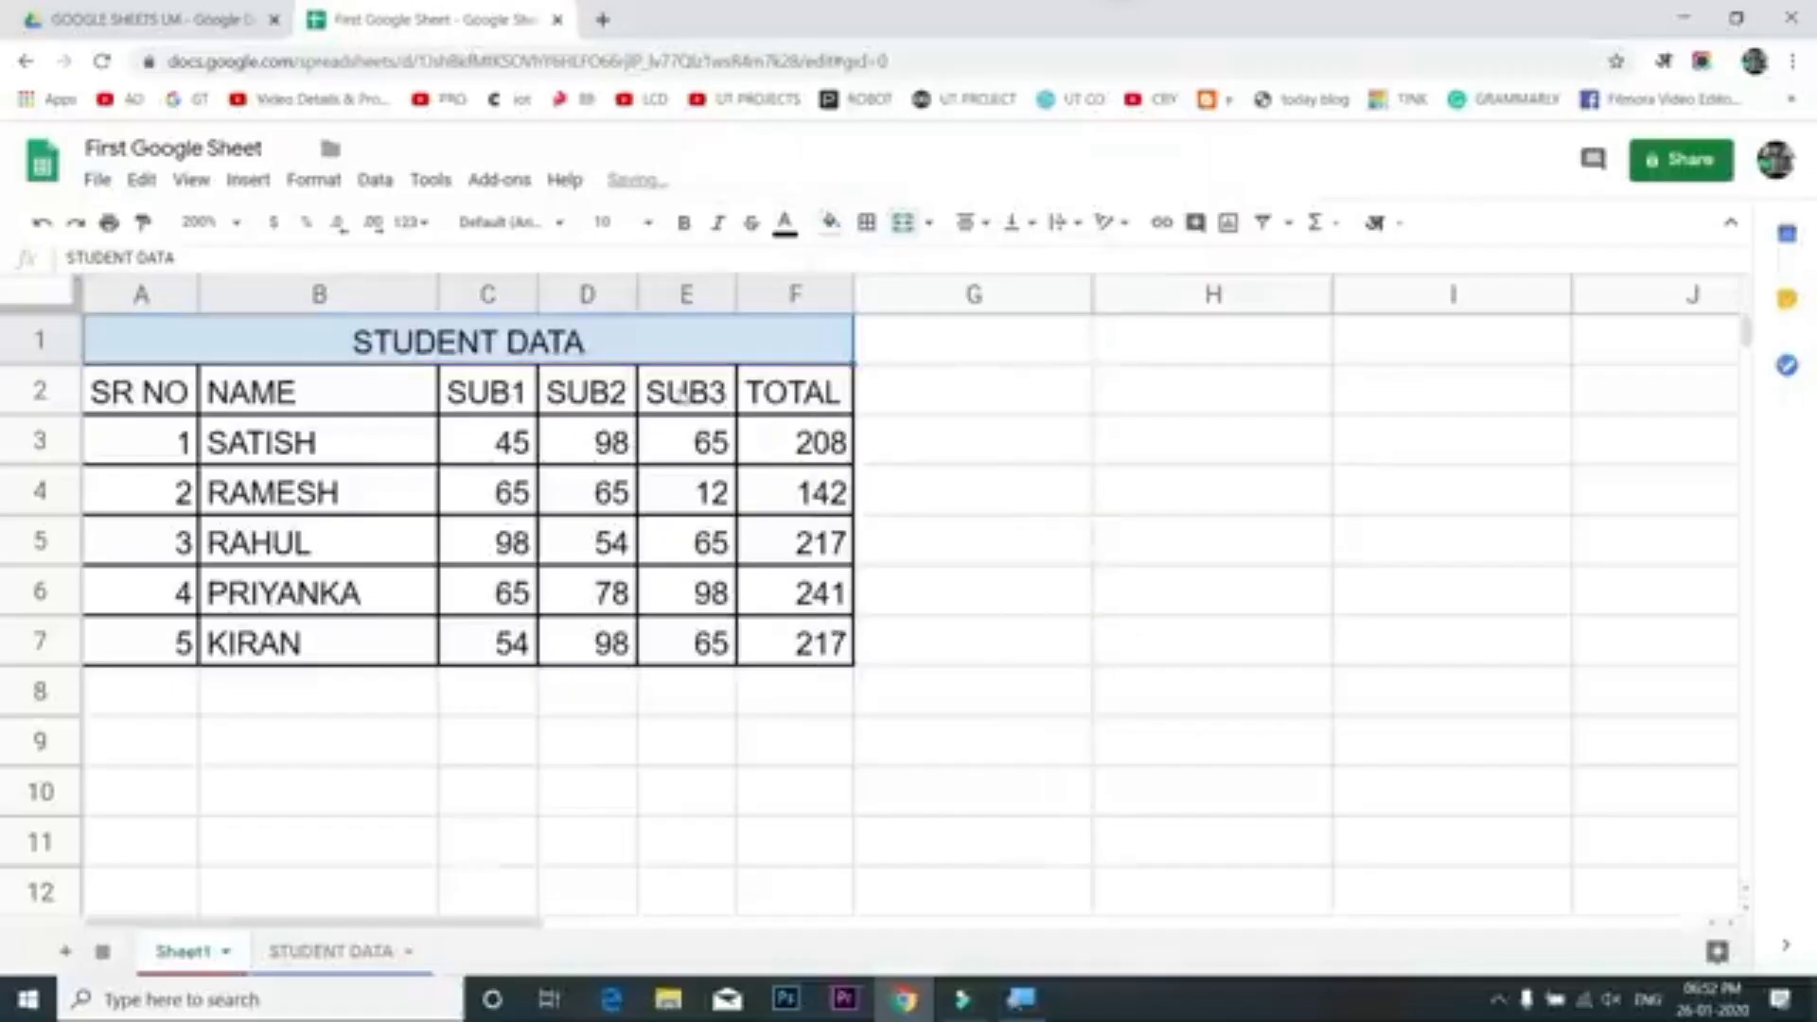
pyautogui.click(681, 396)
# Apply all borders to the merged STUDENT DATA title cell
pyautogui.click(697, 342)
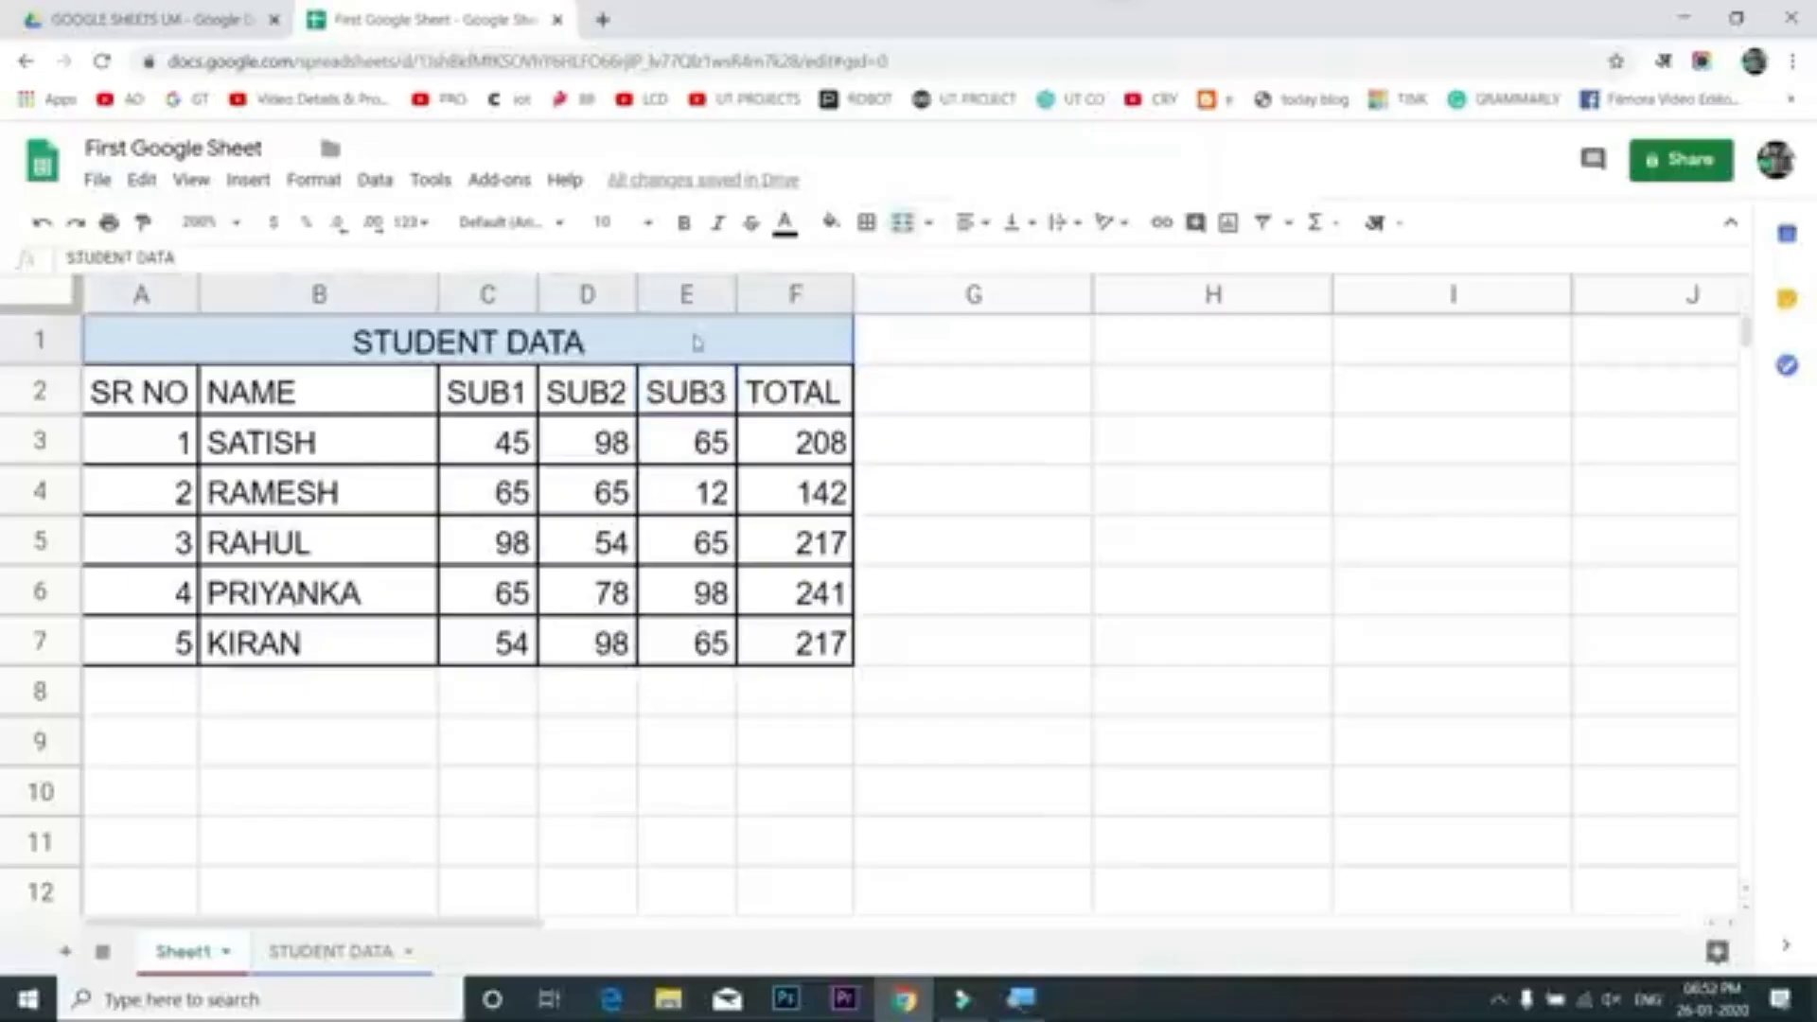
pyautogui.click(867, 227)
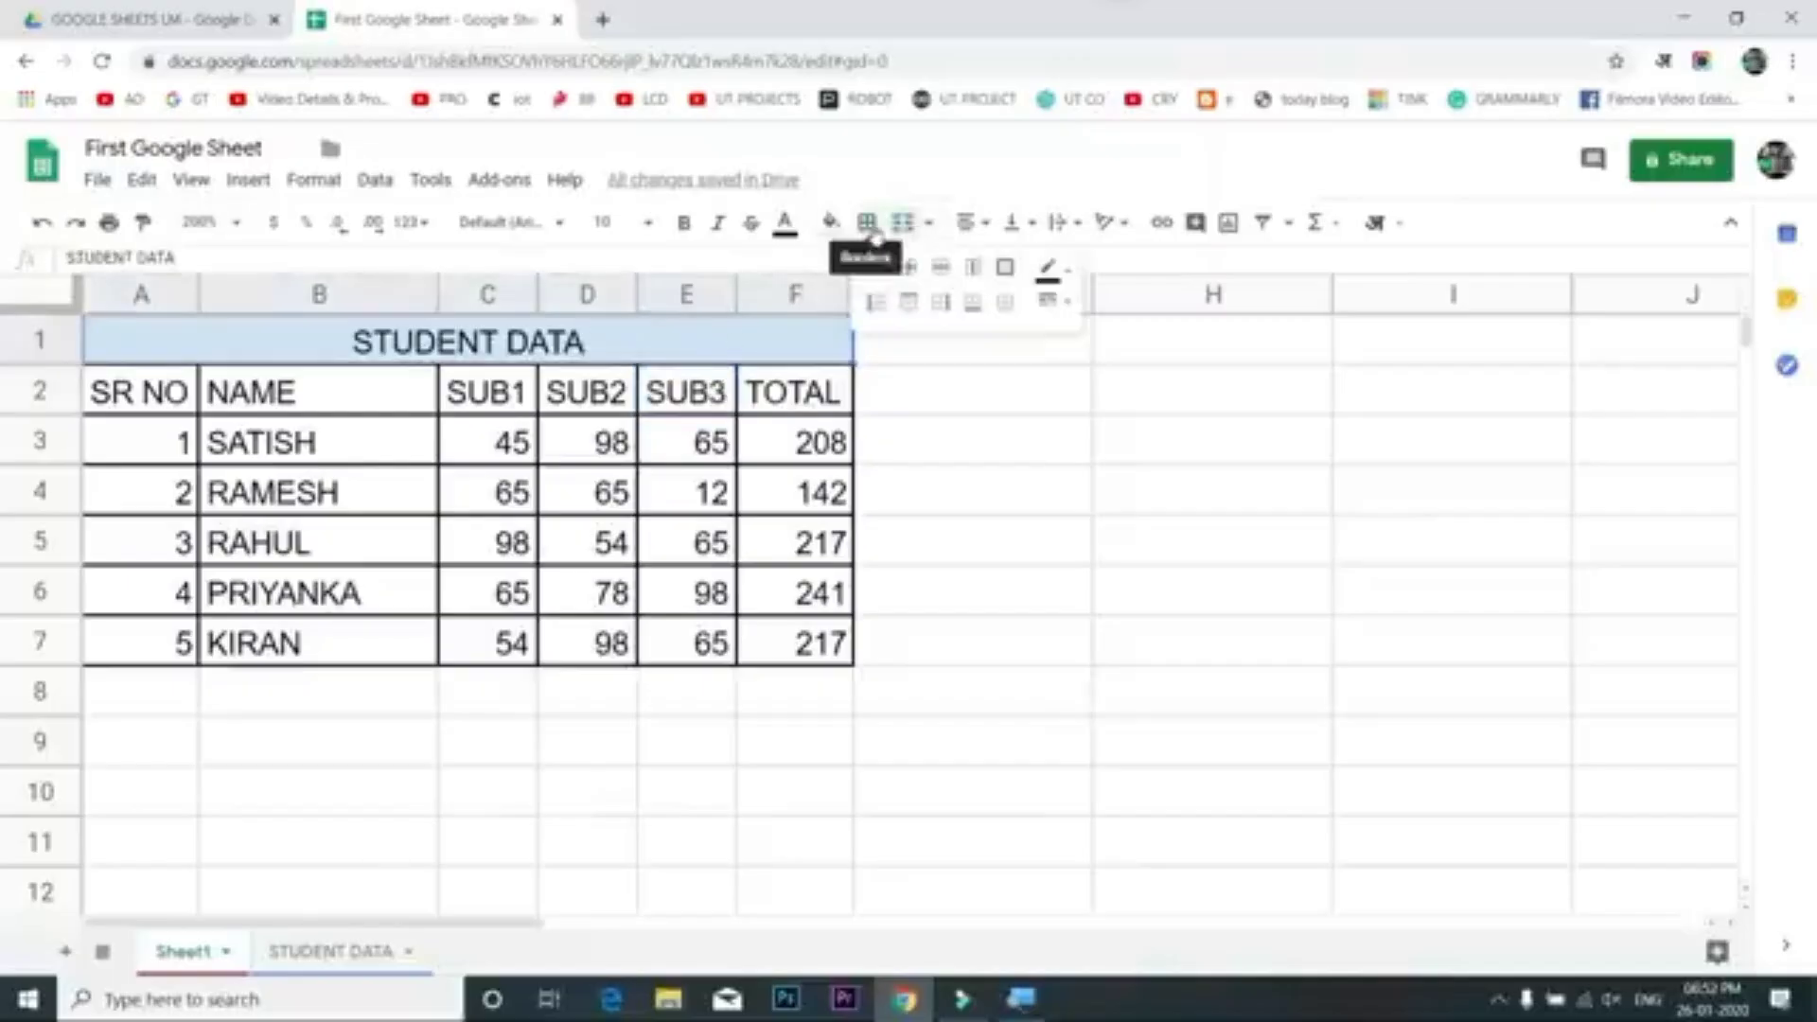
pyautogui.click(876, 269)
pyautogui.click(629, 390)
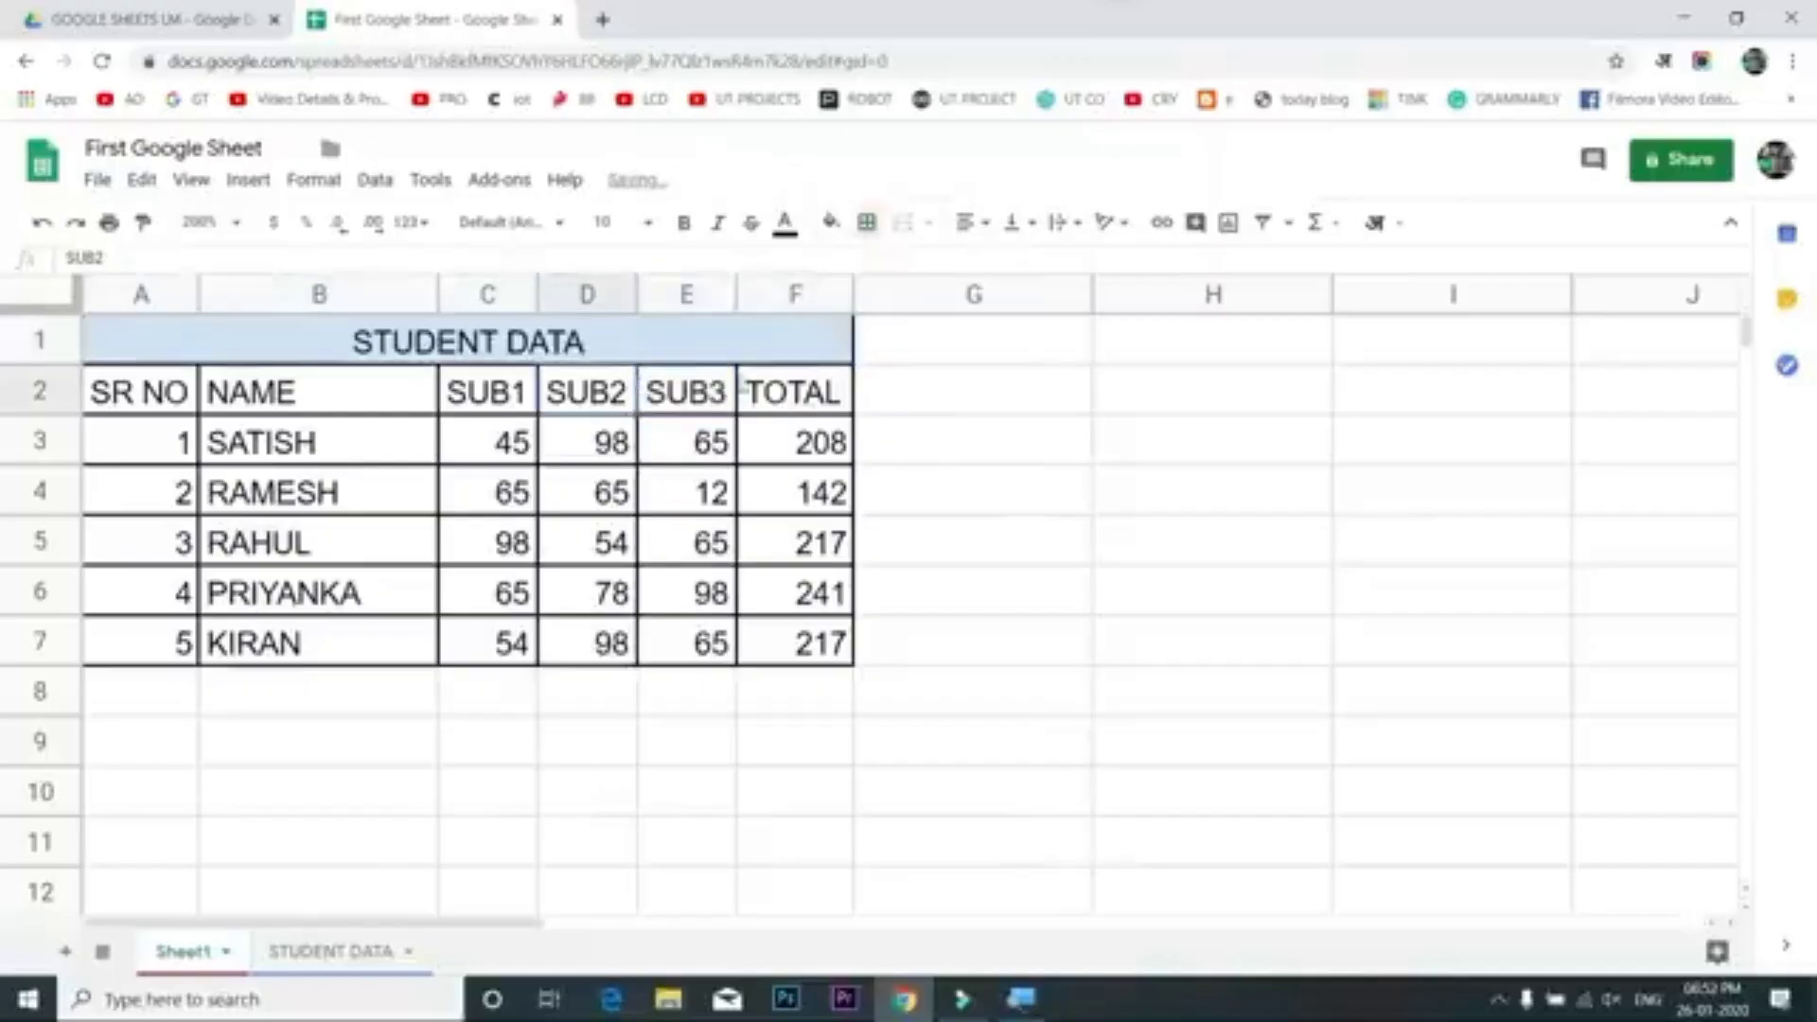
# Set the text color of the STUDENT DATA title to red
pyautogui.click(670, 347)
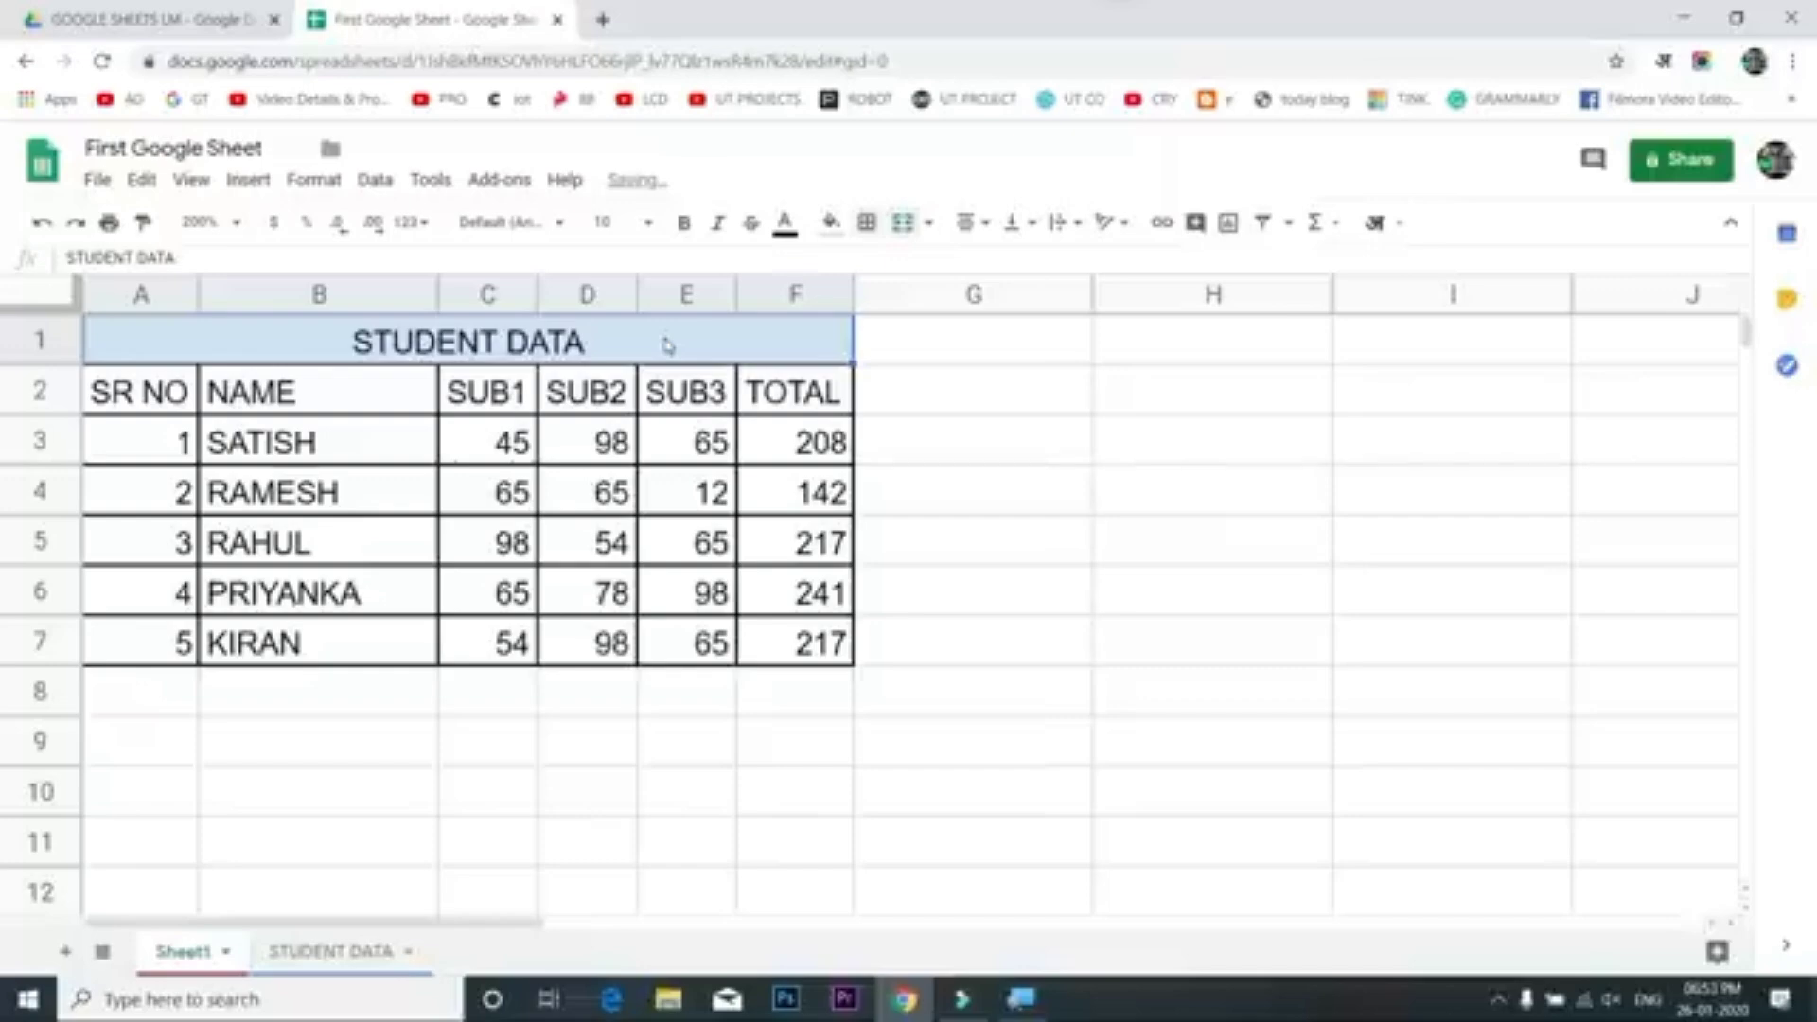
pyautogui.click(789, 227)
pyautogui.click(789, 227)
pyautogui.click(789, 227)
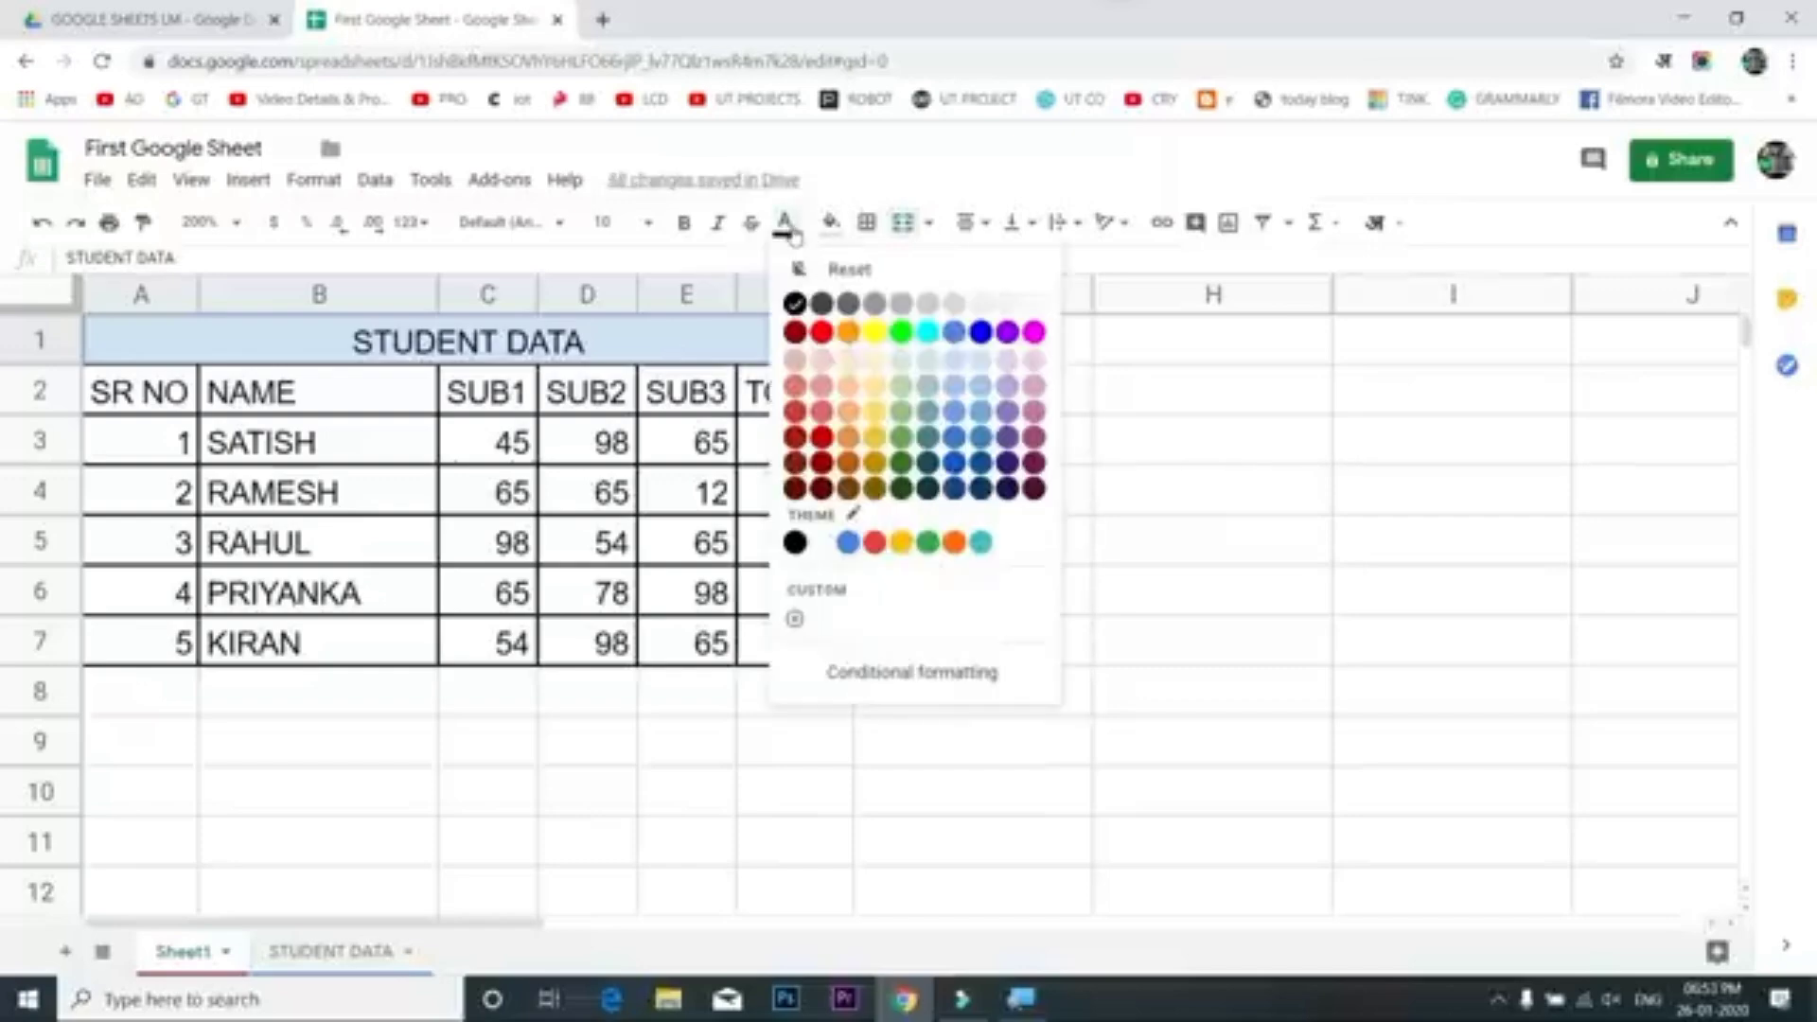
pyautogui.click(822, 331)
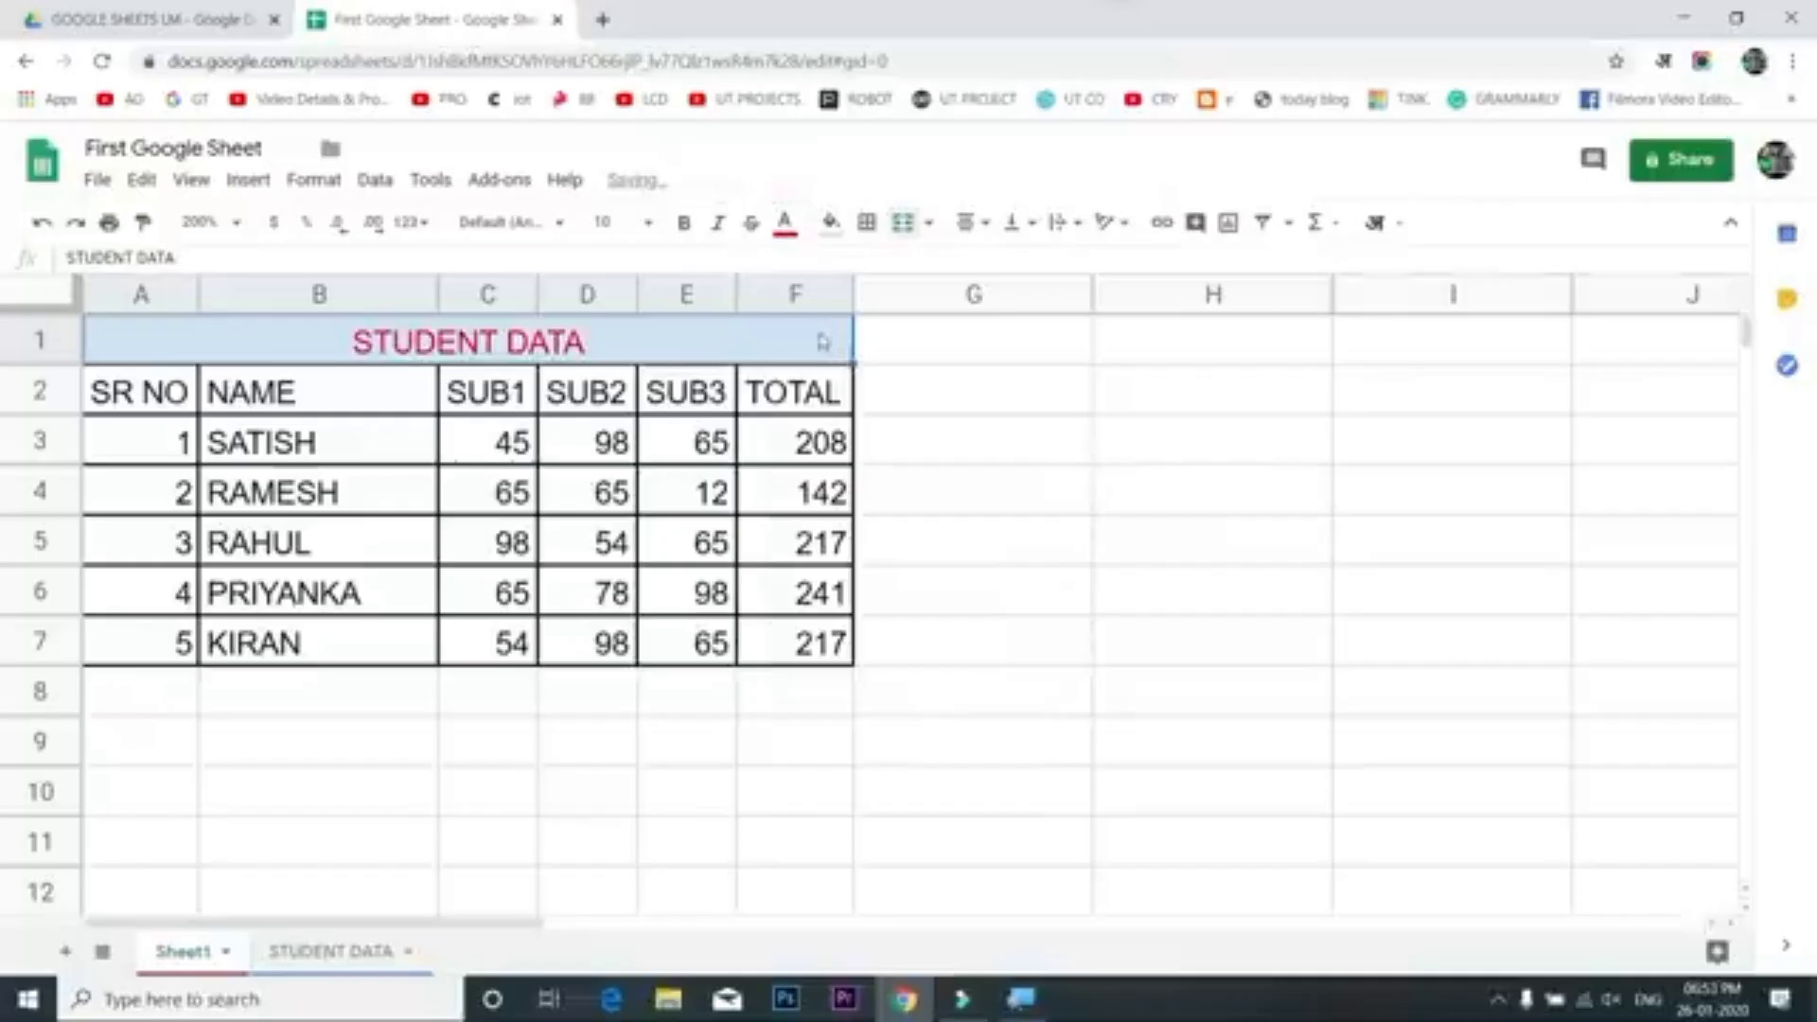
# Make the STUDENT DATA title bold and italic, briefly trying strikethrough and removing it
pyautogui.click(687, 227)
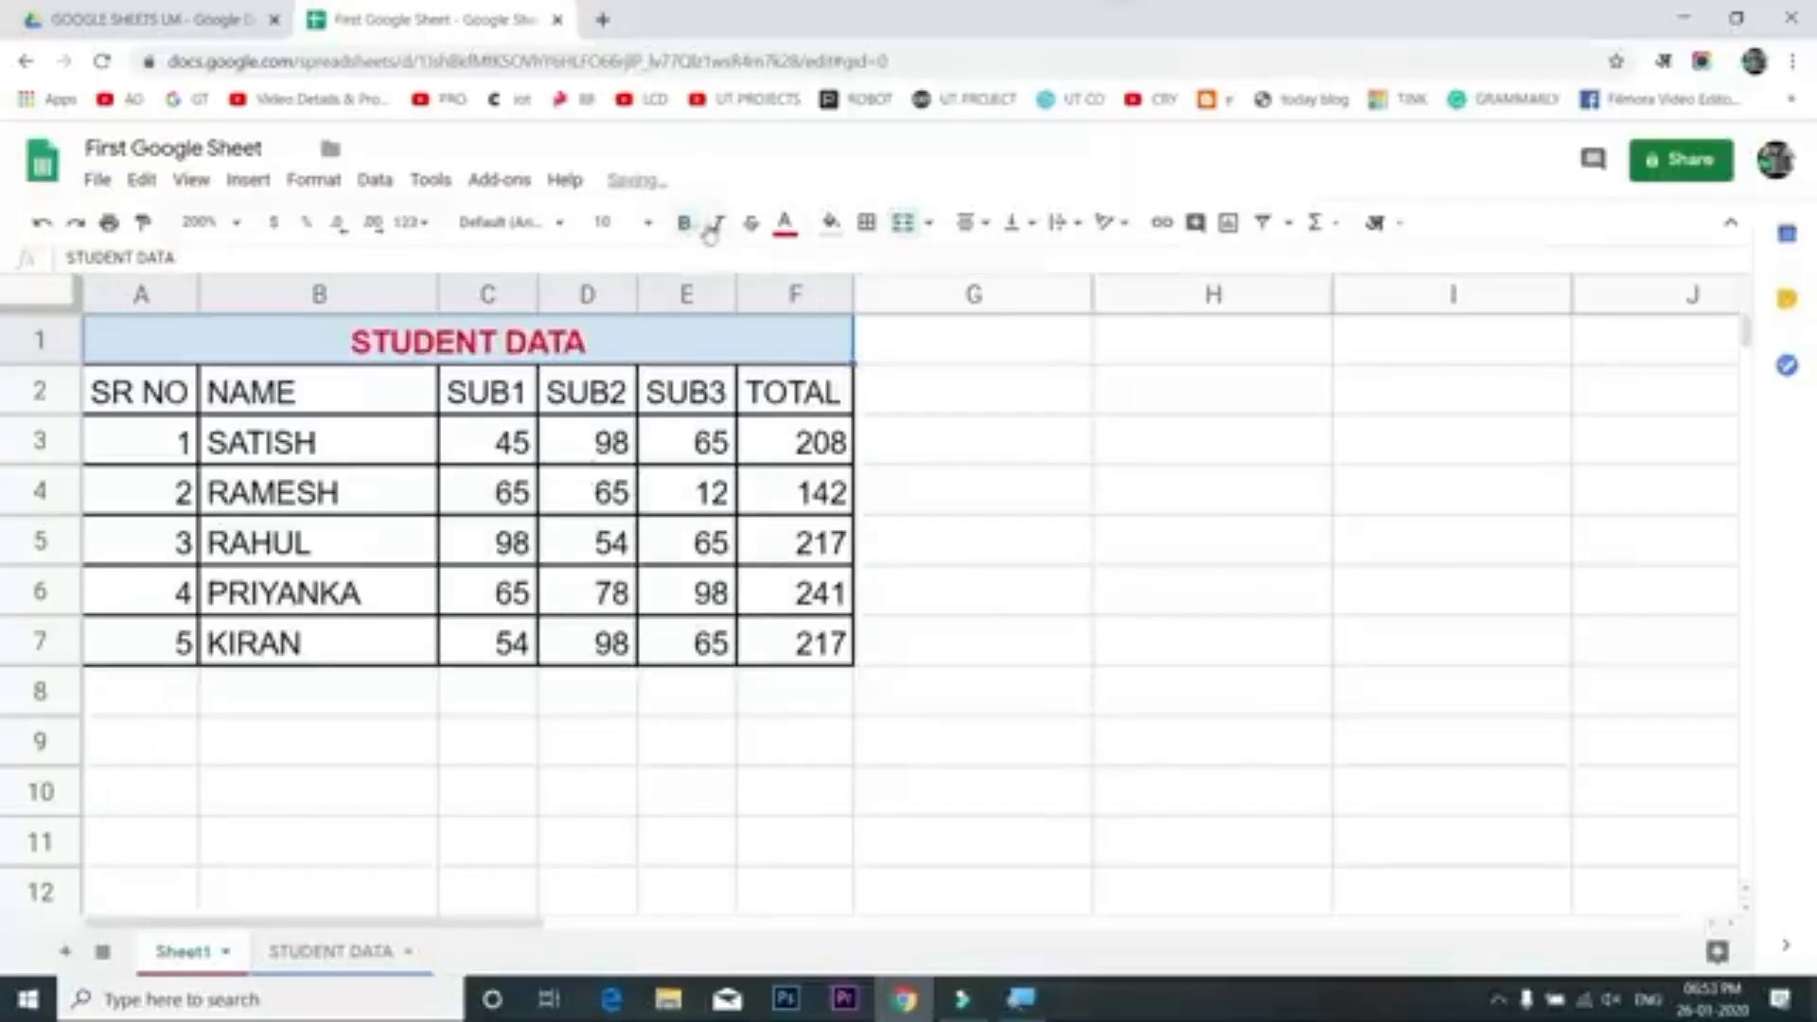
pyautogui.click(719, 226)
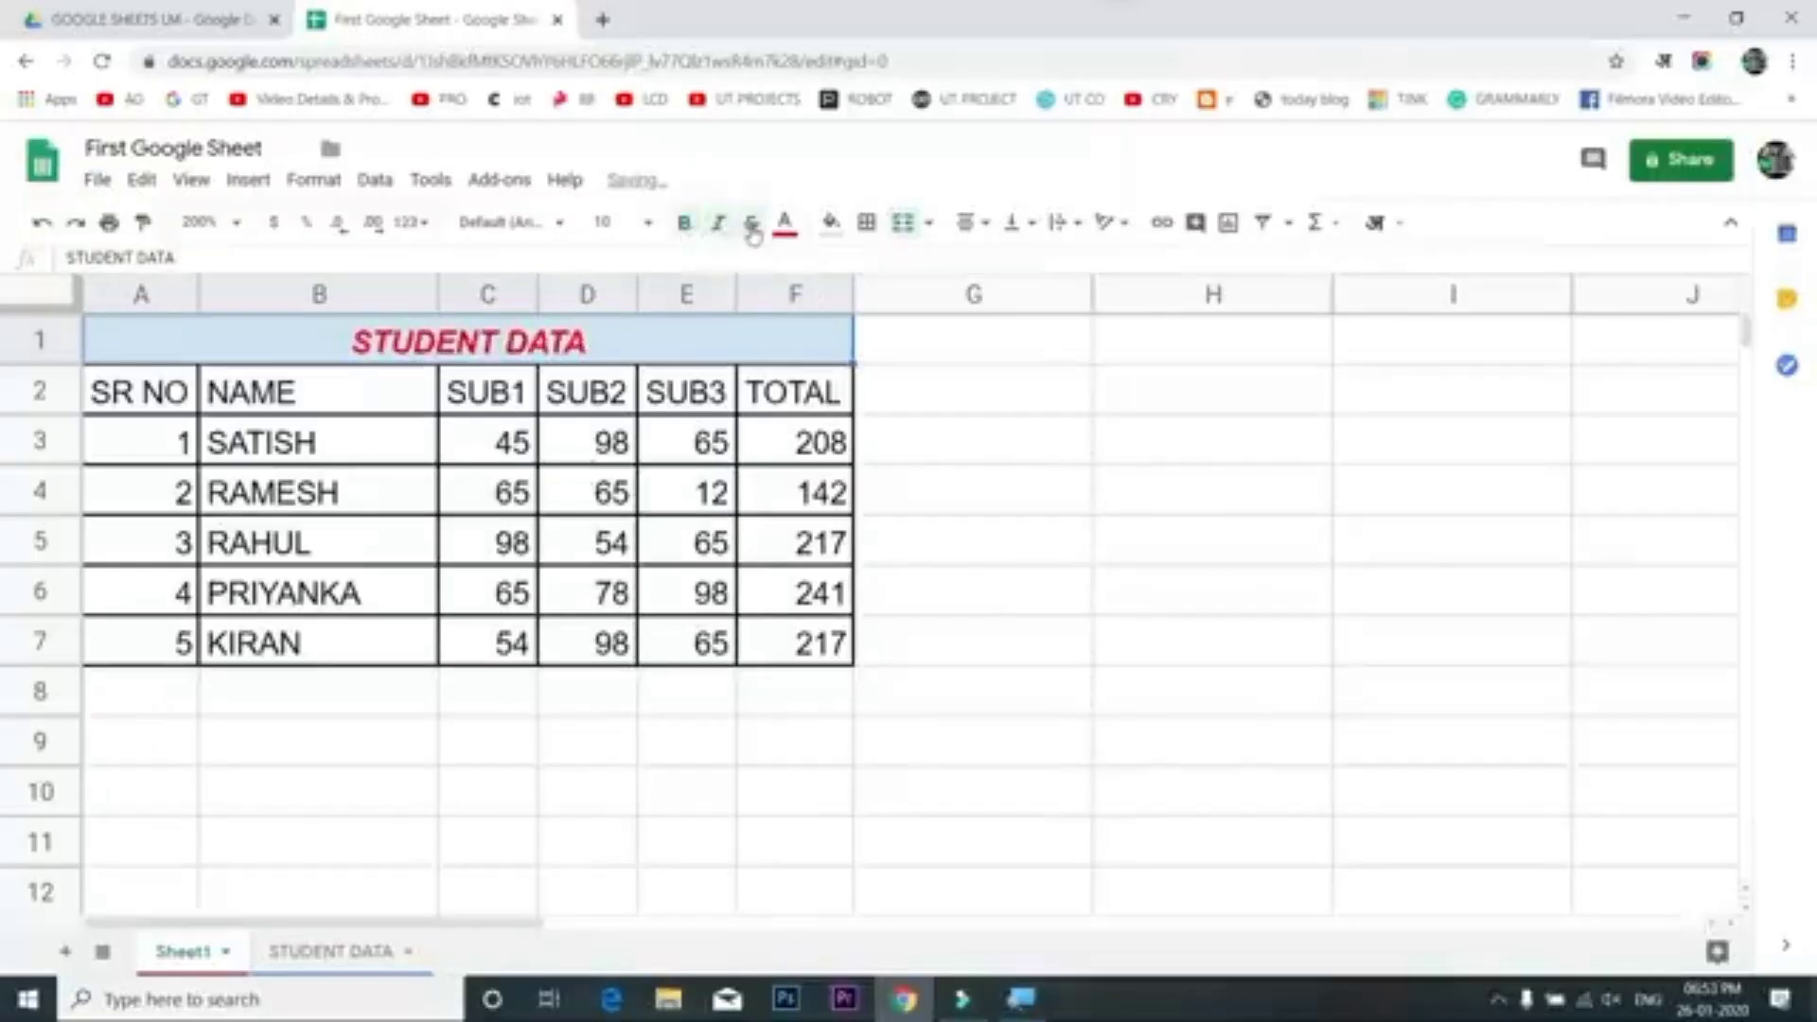
pyautogui.click(753, 227)
pyautogui.click(752, 227)
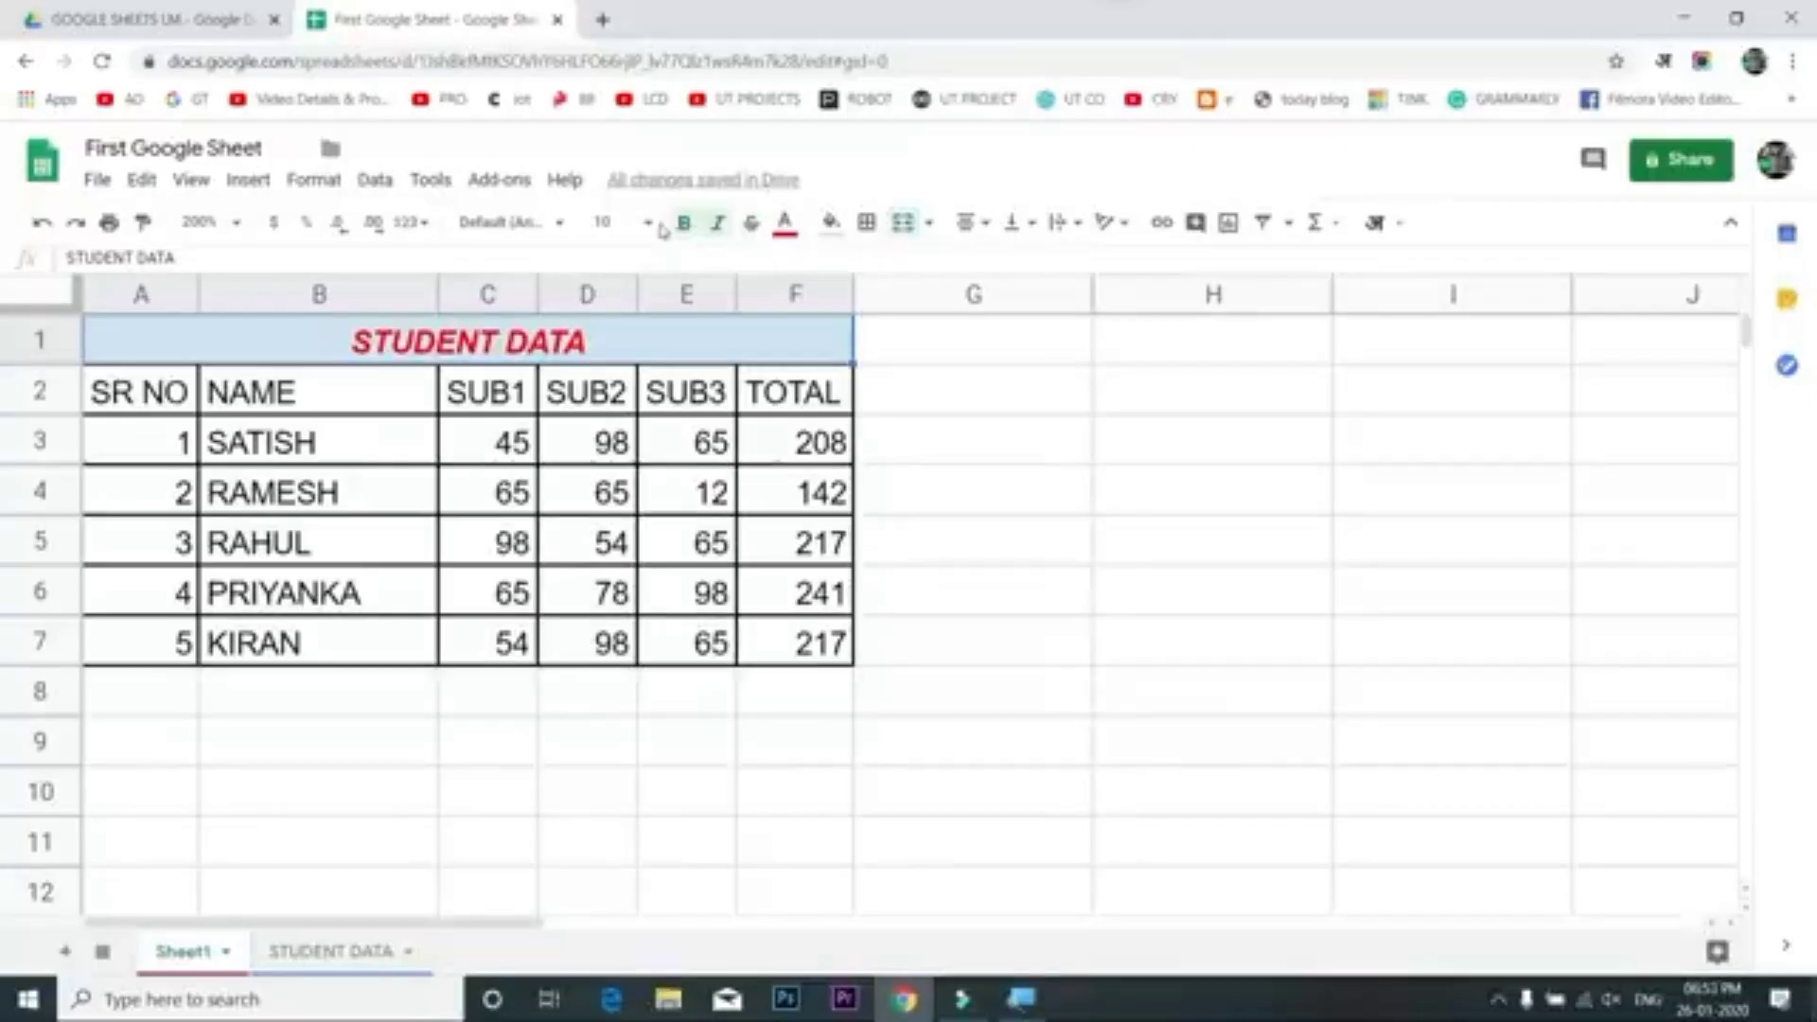
# Try font size 11 on the title and Comic Sans MS on cell D3, undoing the Comic Sans MS change
pyautogui.click(648, 222)
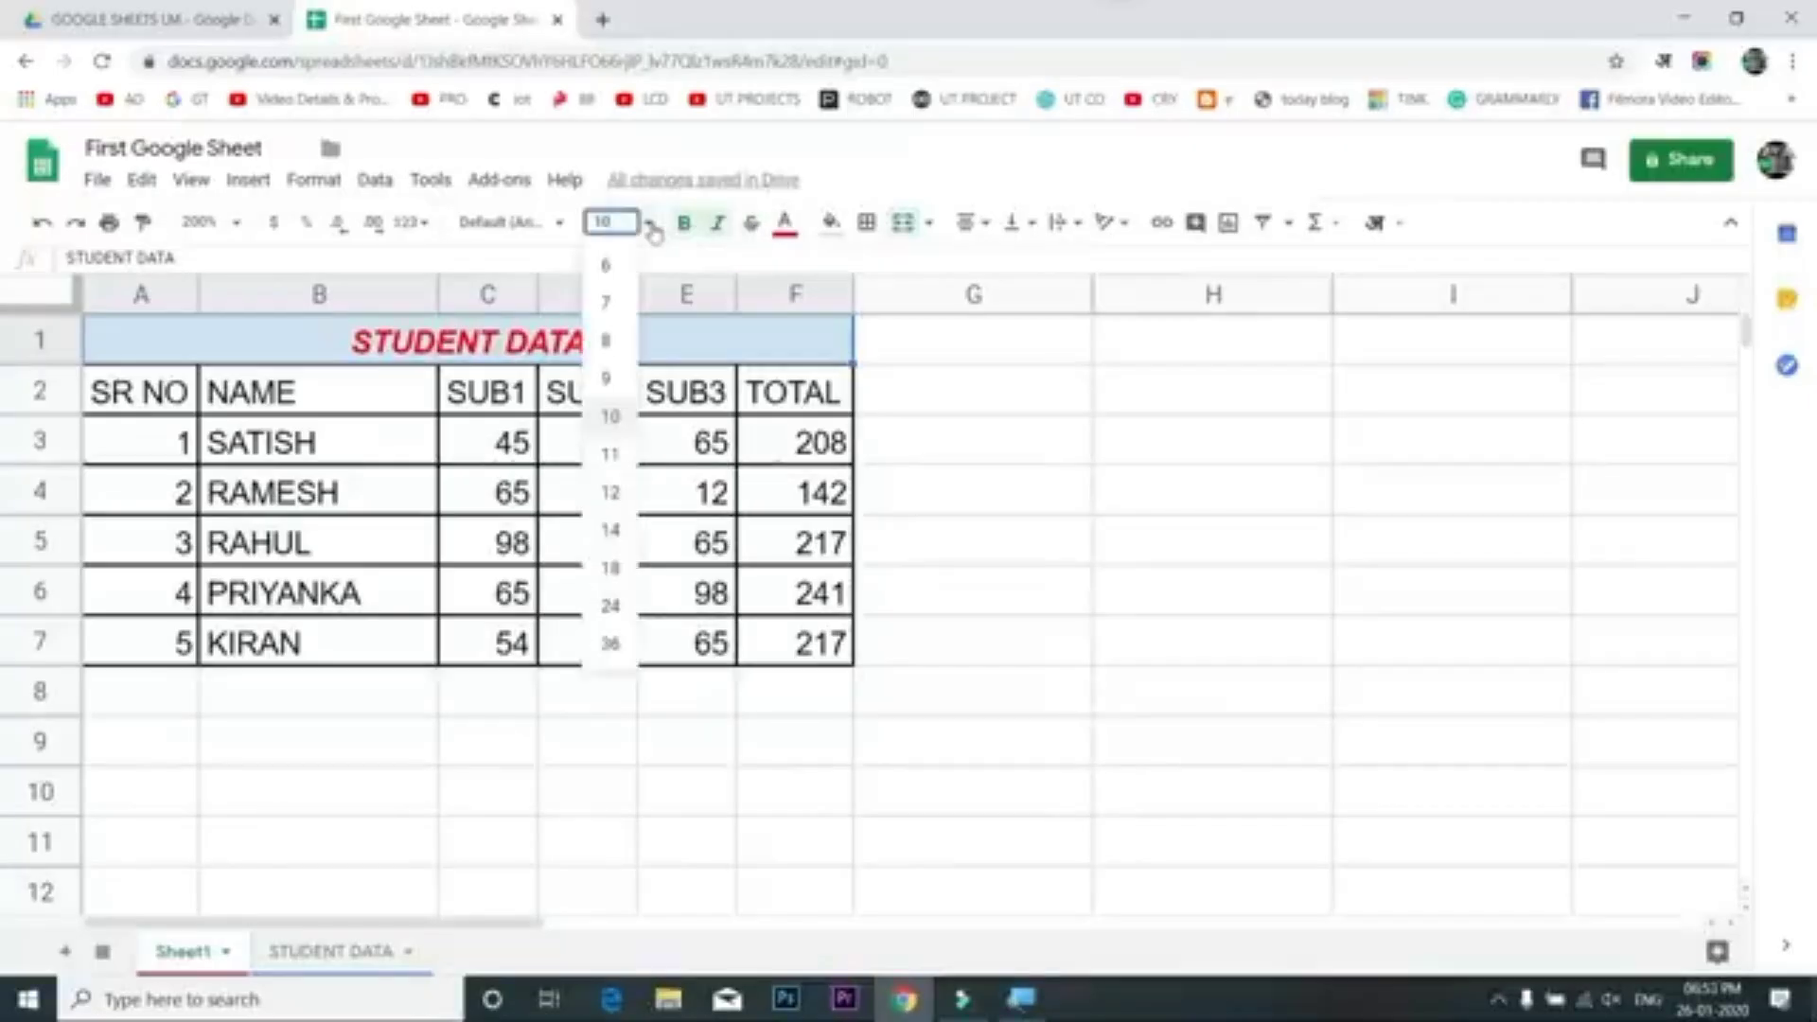
pyautogui.click(613, 454)
pyautogui.click(558, 223)
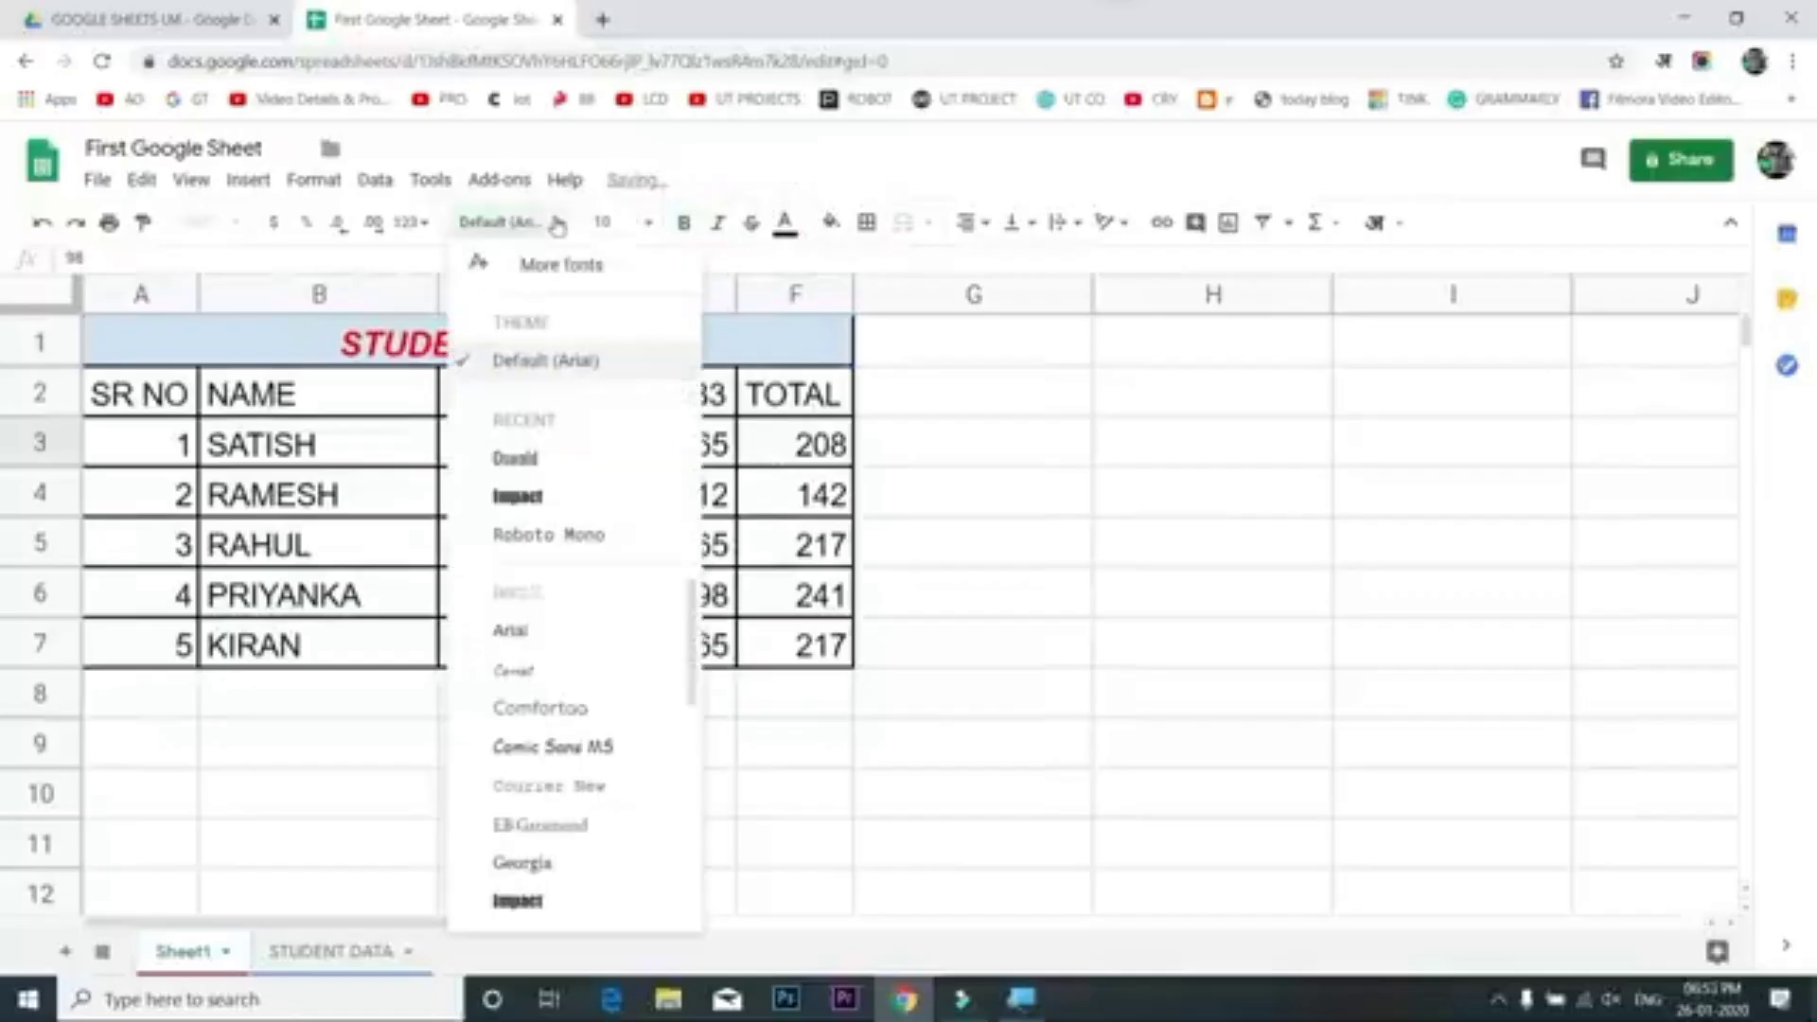
pyautogui.click(552, 747)
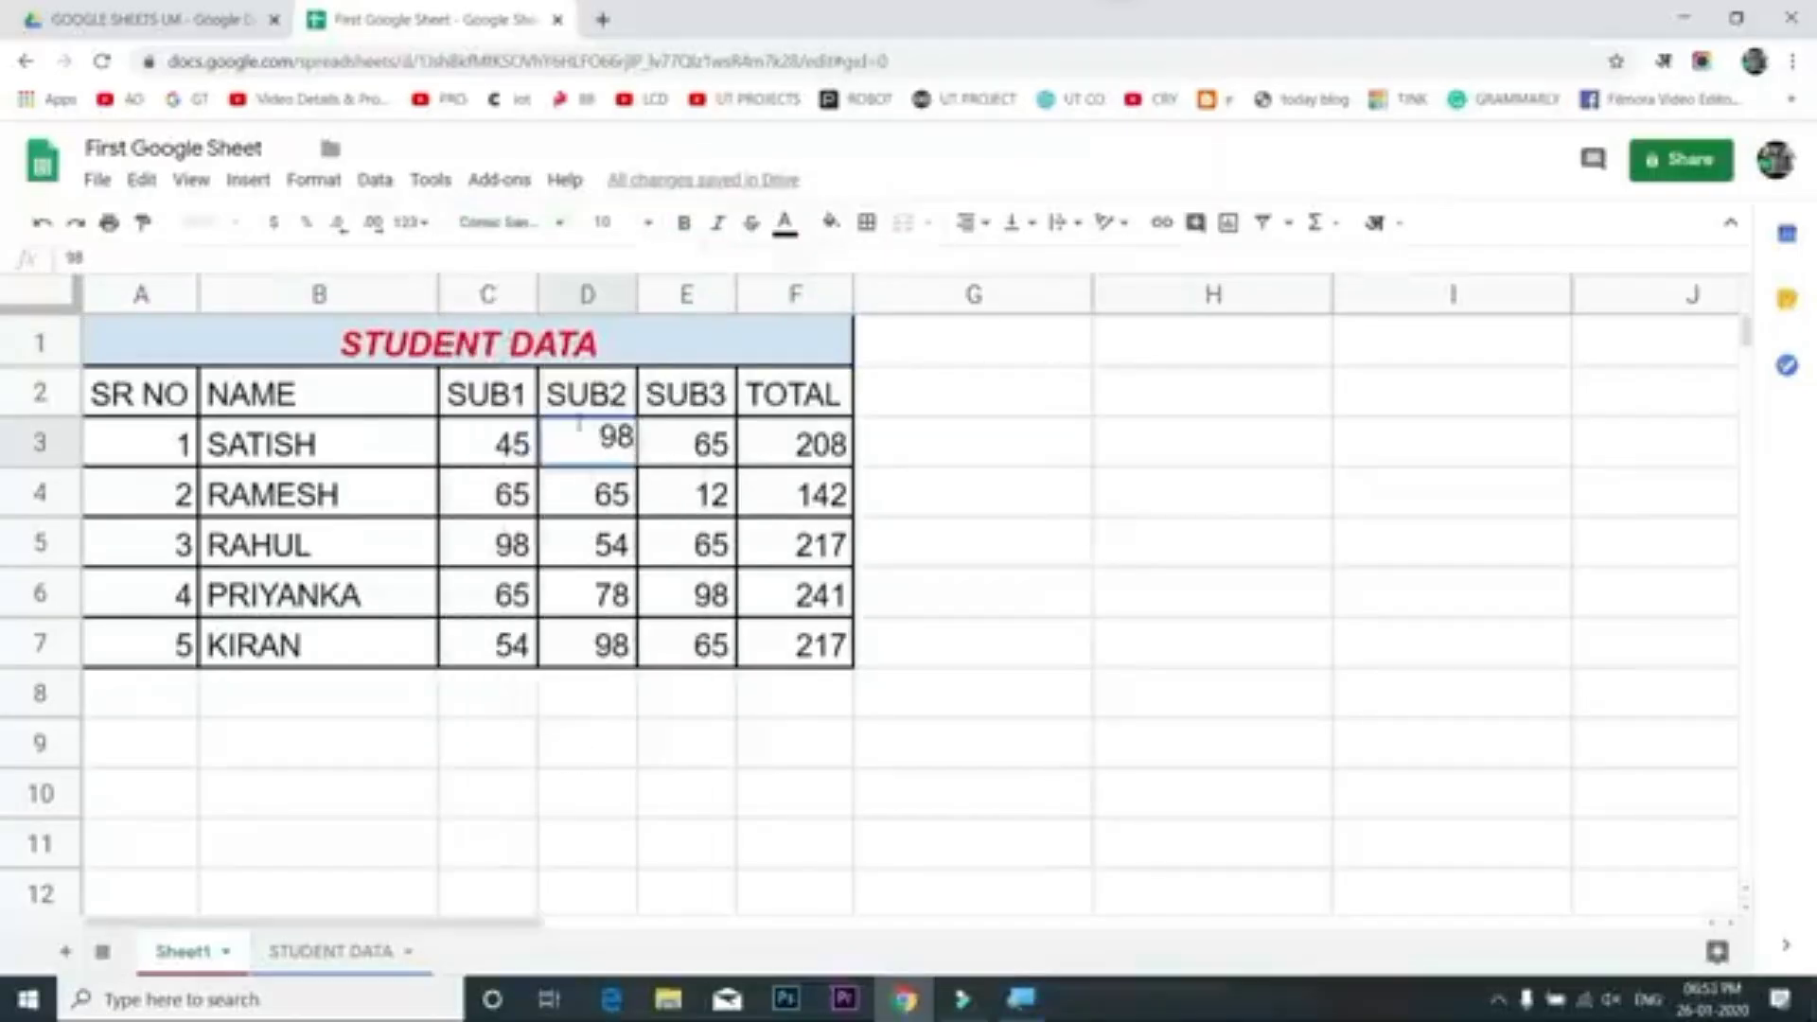
pyautogui.hotkey('ctrl', 'z')
# Try the Impact font on the STUDENT DATA title, and undo both that font and the size change
pyautogui.click(624, 355)
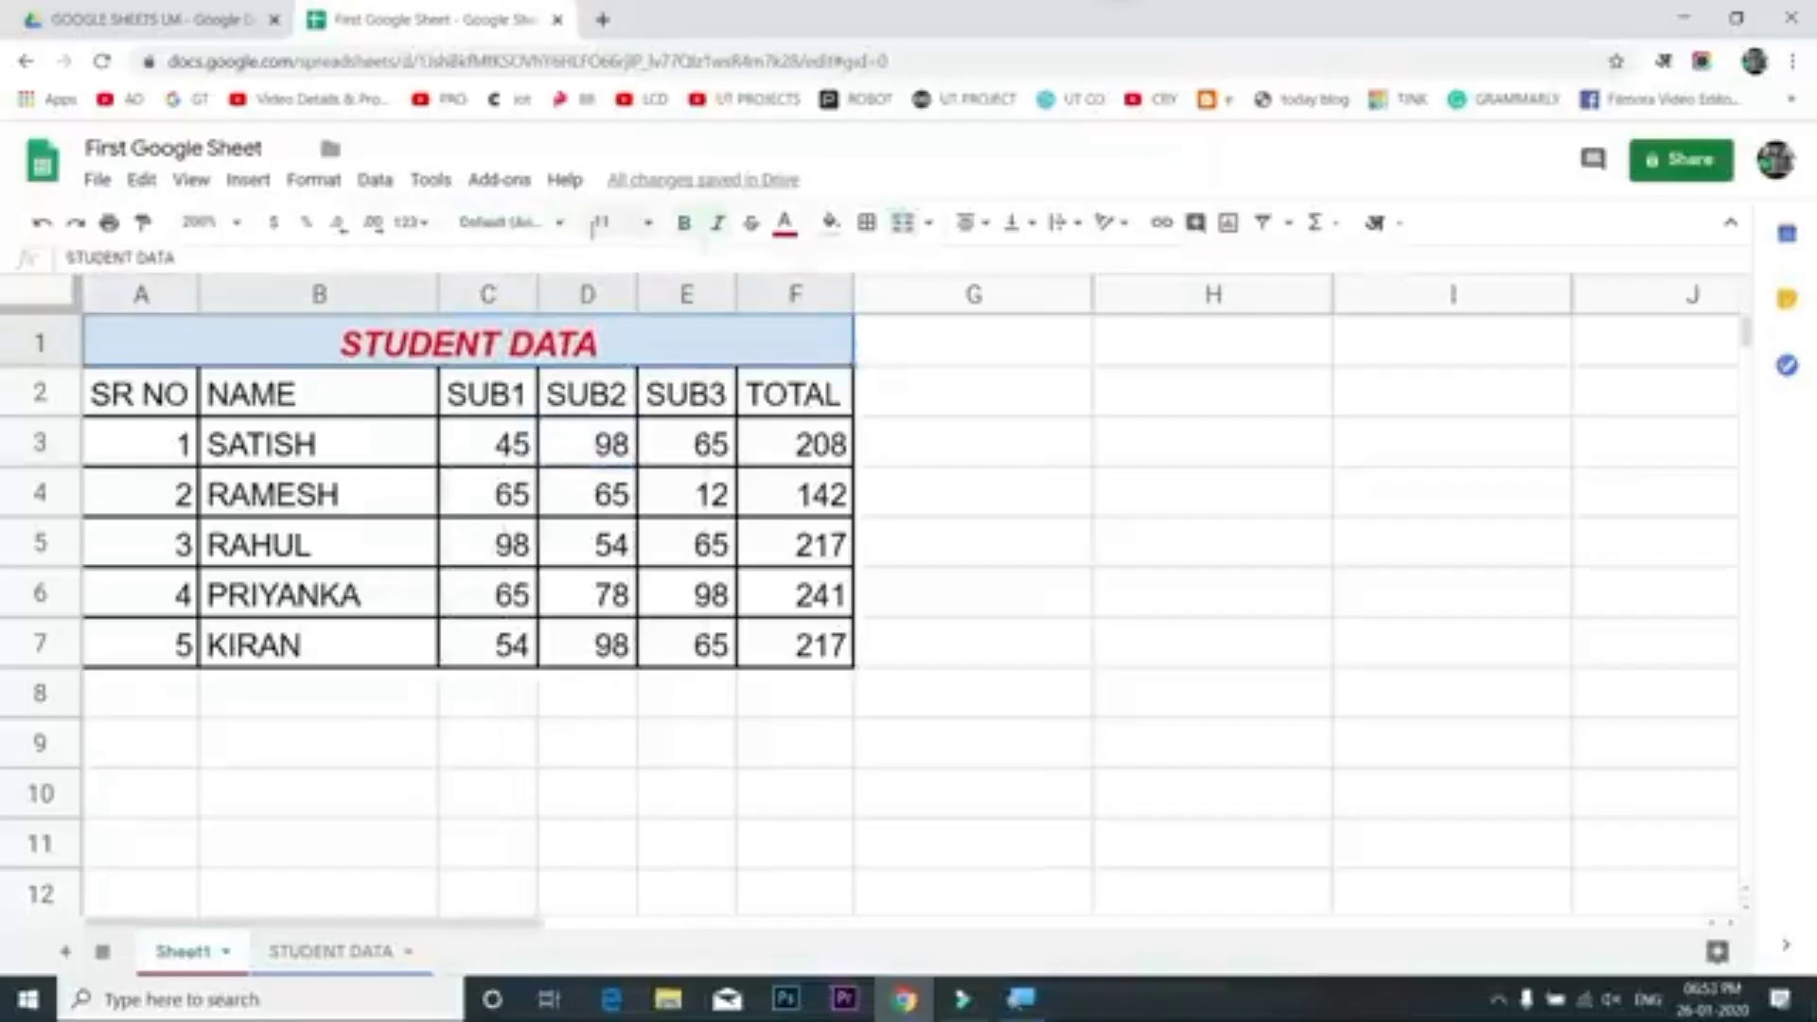
pyautogui.click(509, 222)
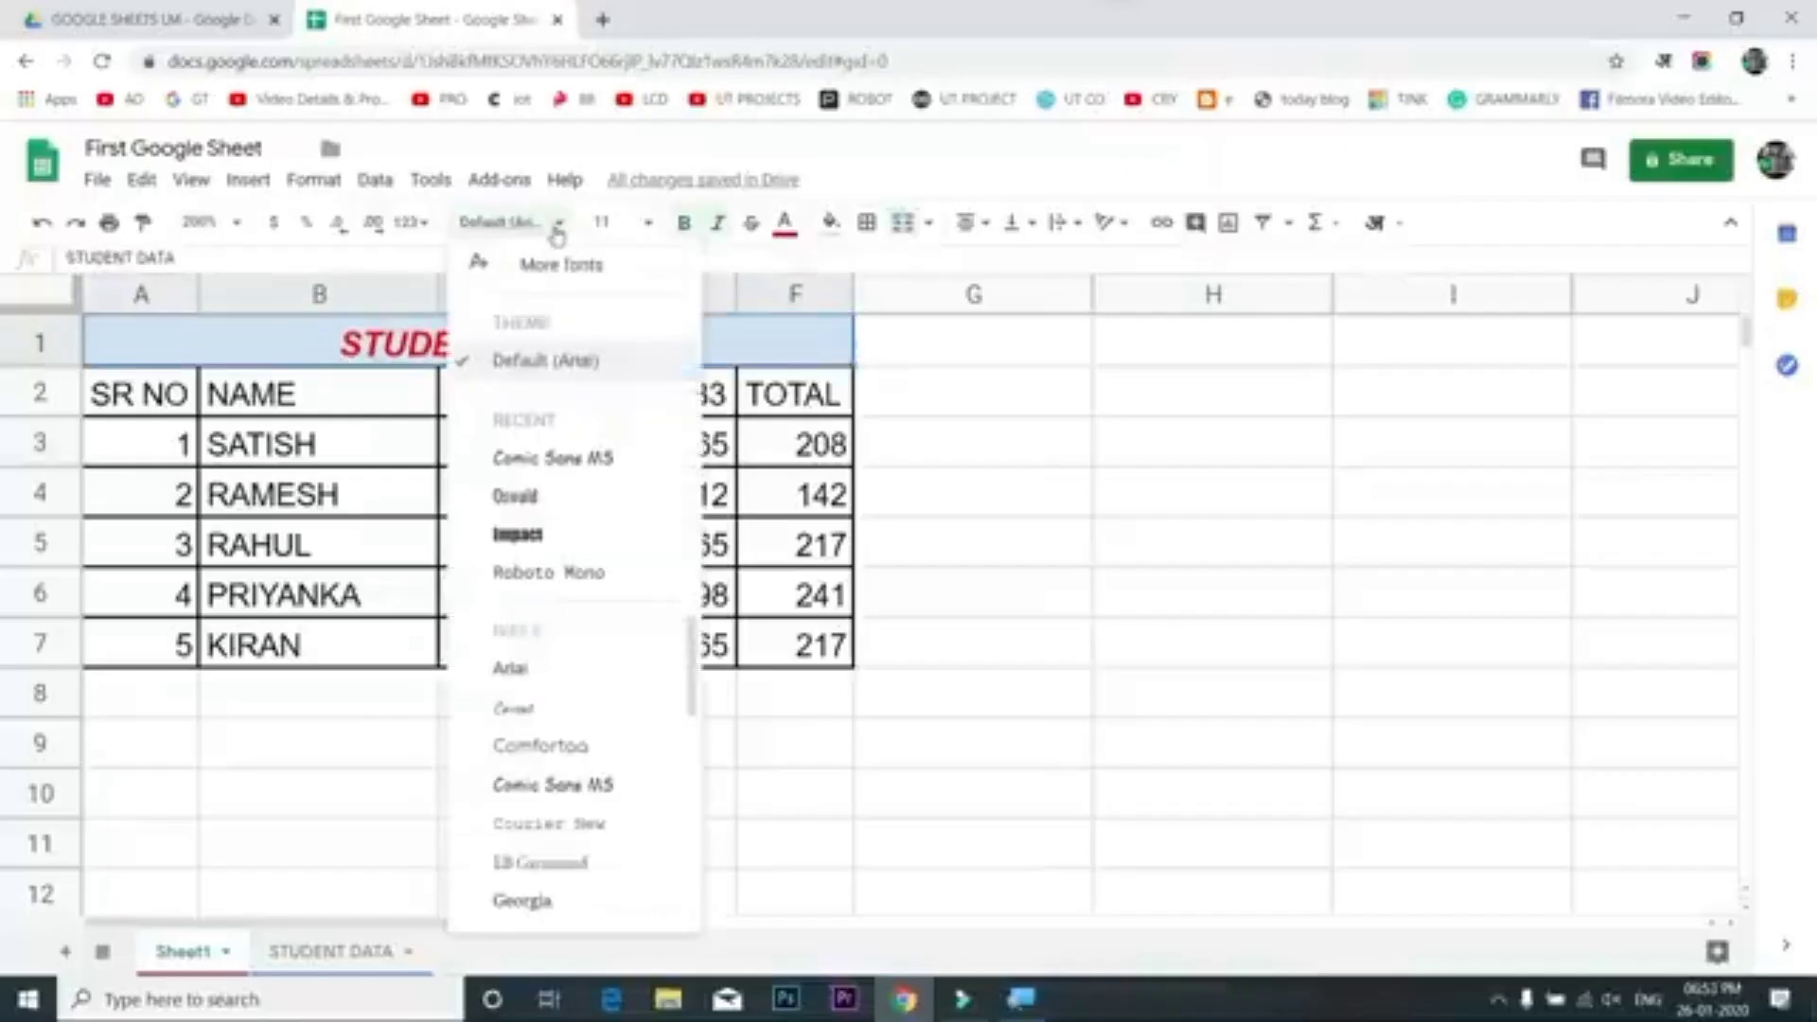
pyautogui.click(547, 533)
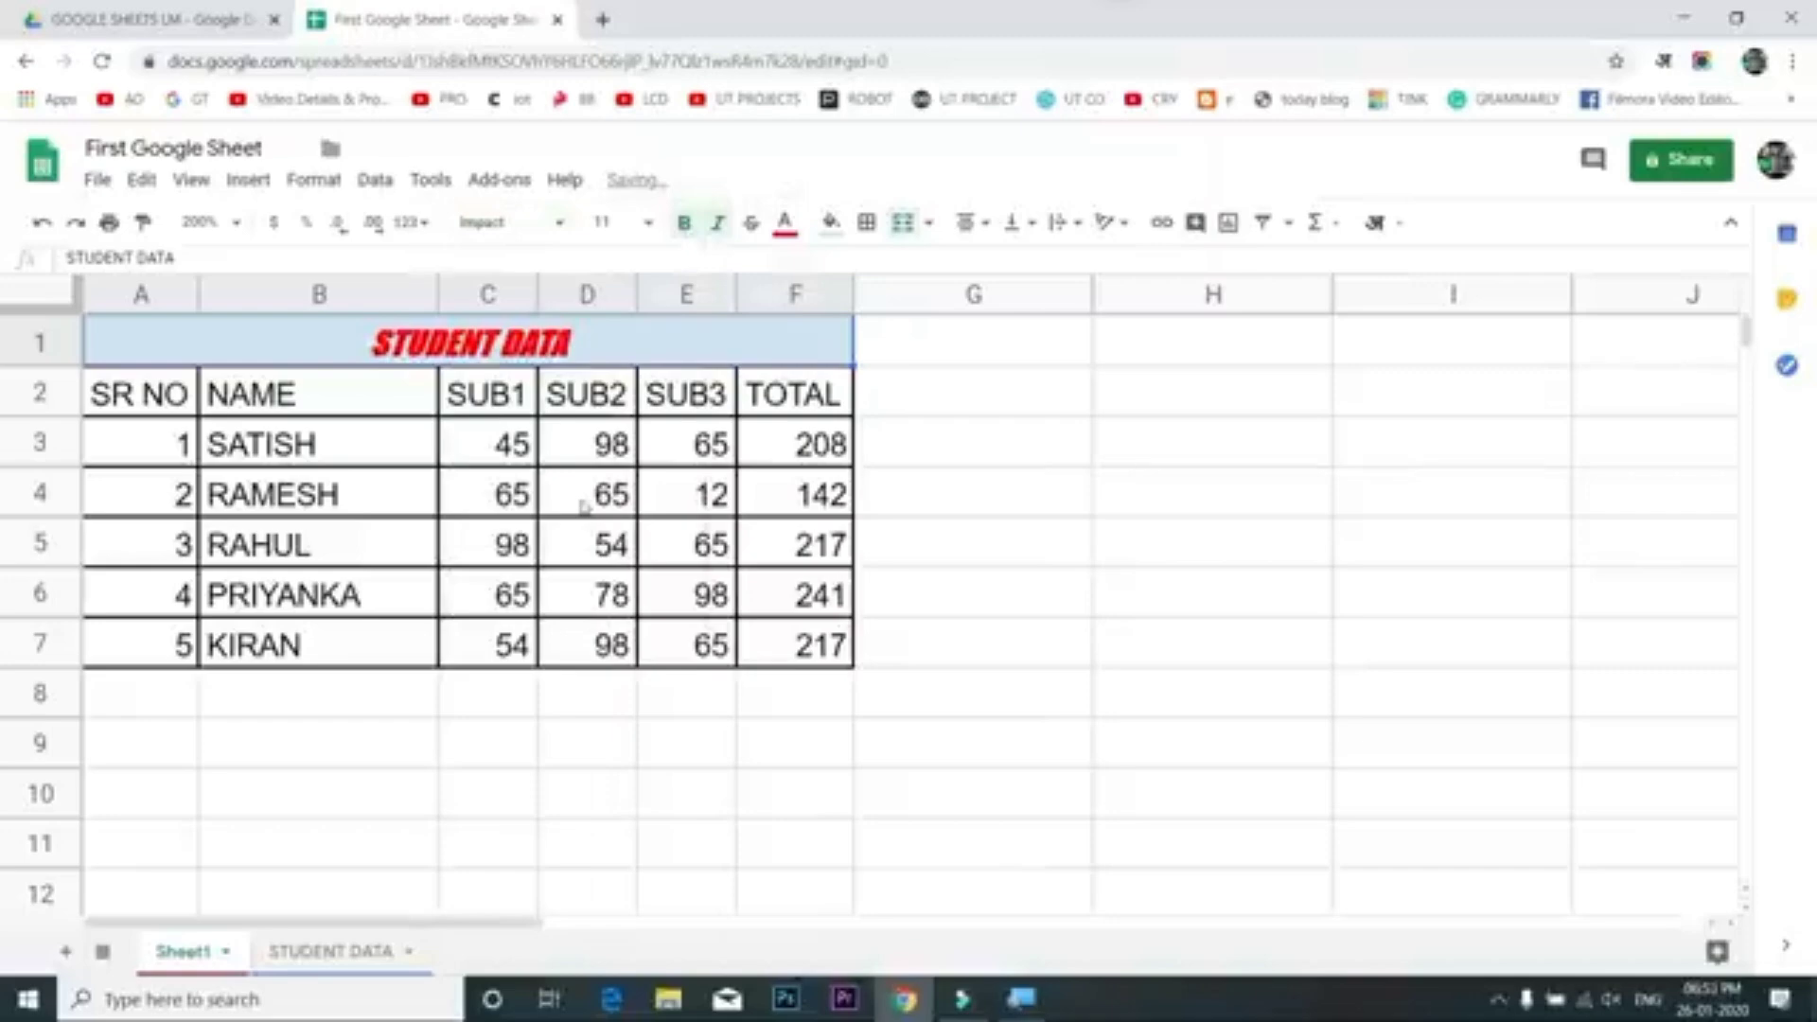
pyautogui.hotkey('ctrl', 'z')
pyautogui.hotkey('ctrl', 'z')
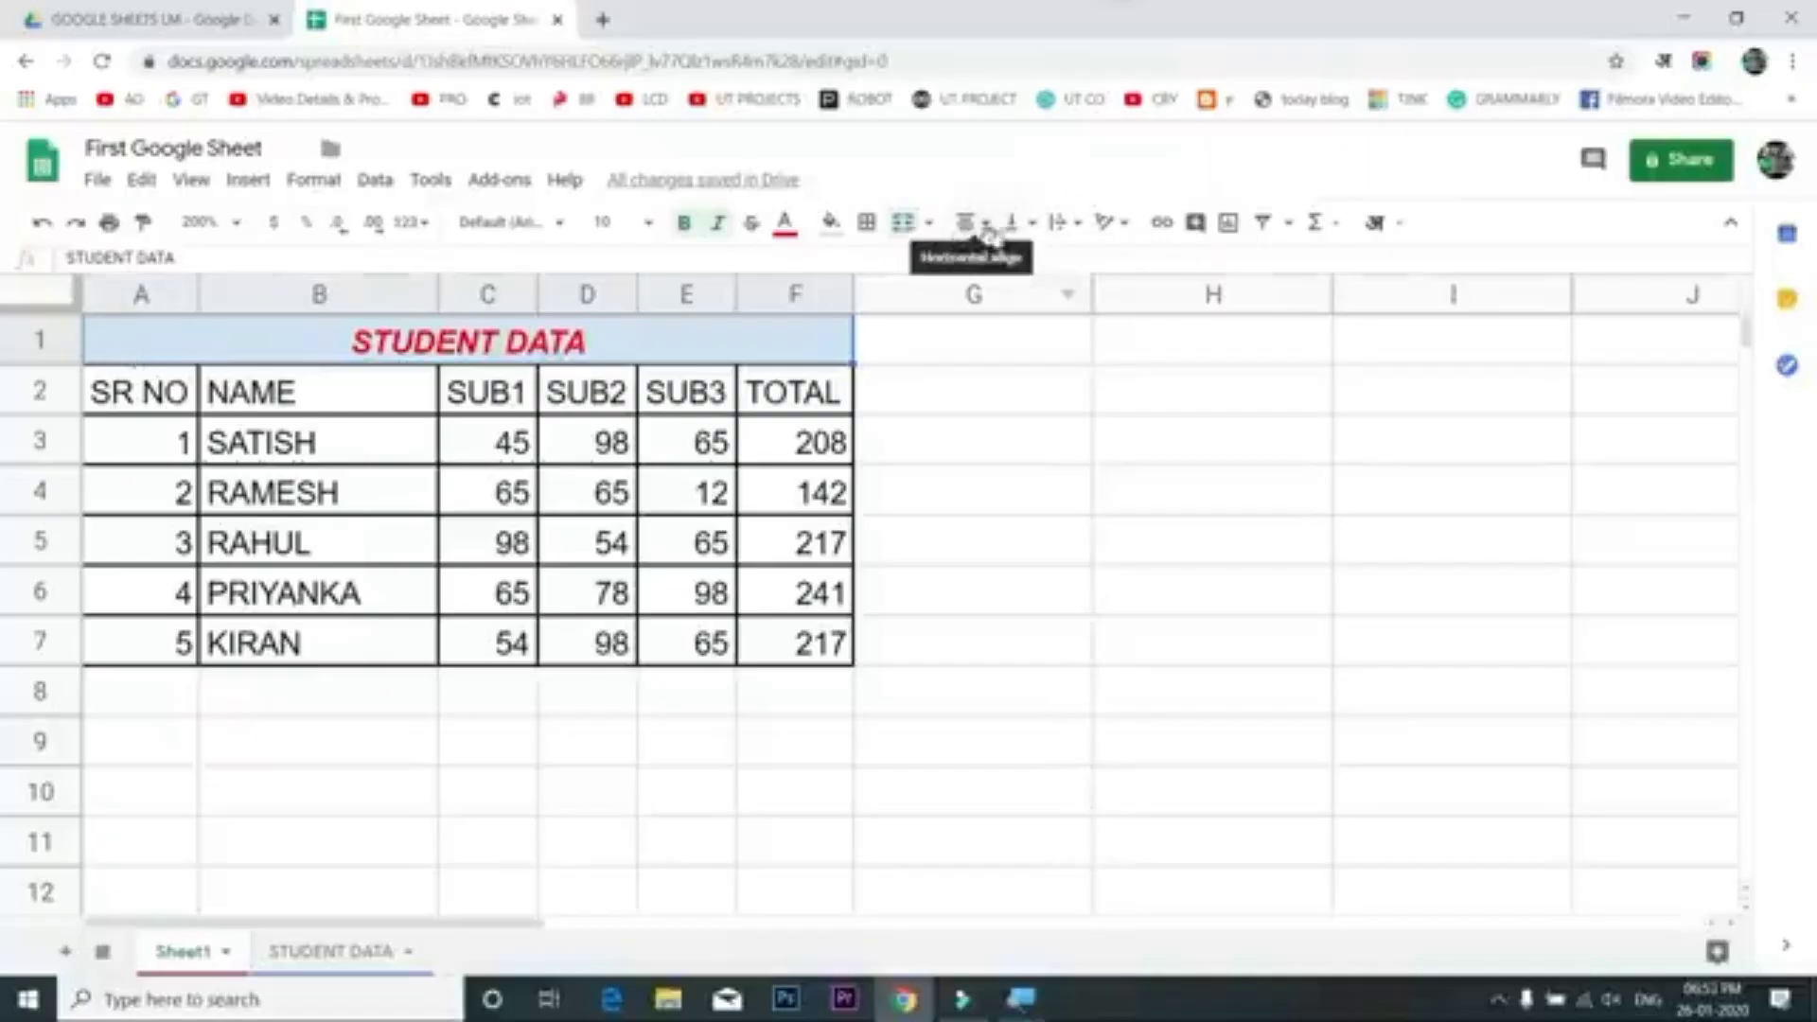
# Increase the height of header row 2 to about two and a half times its original height
pyautogui.click(45, 402)
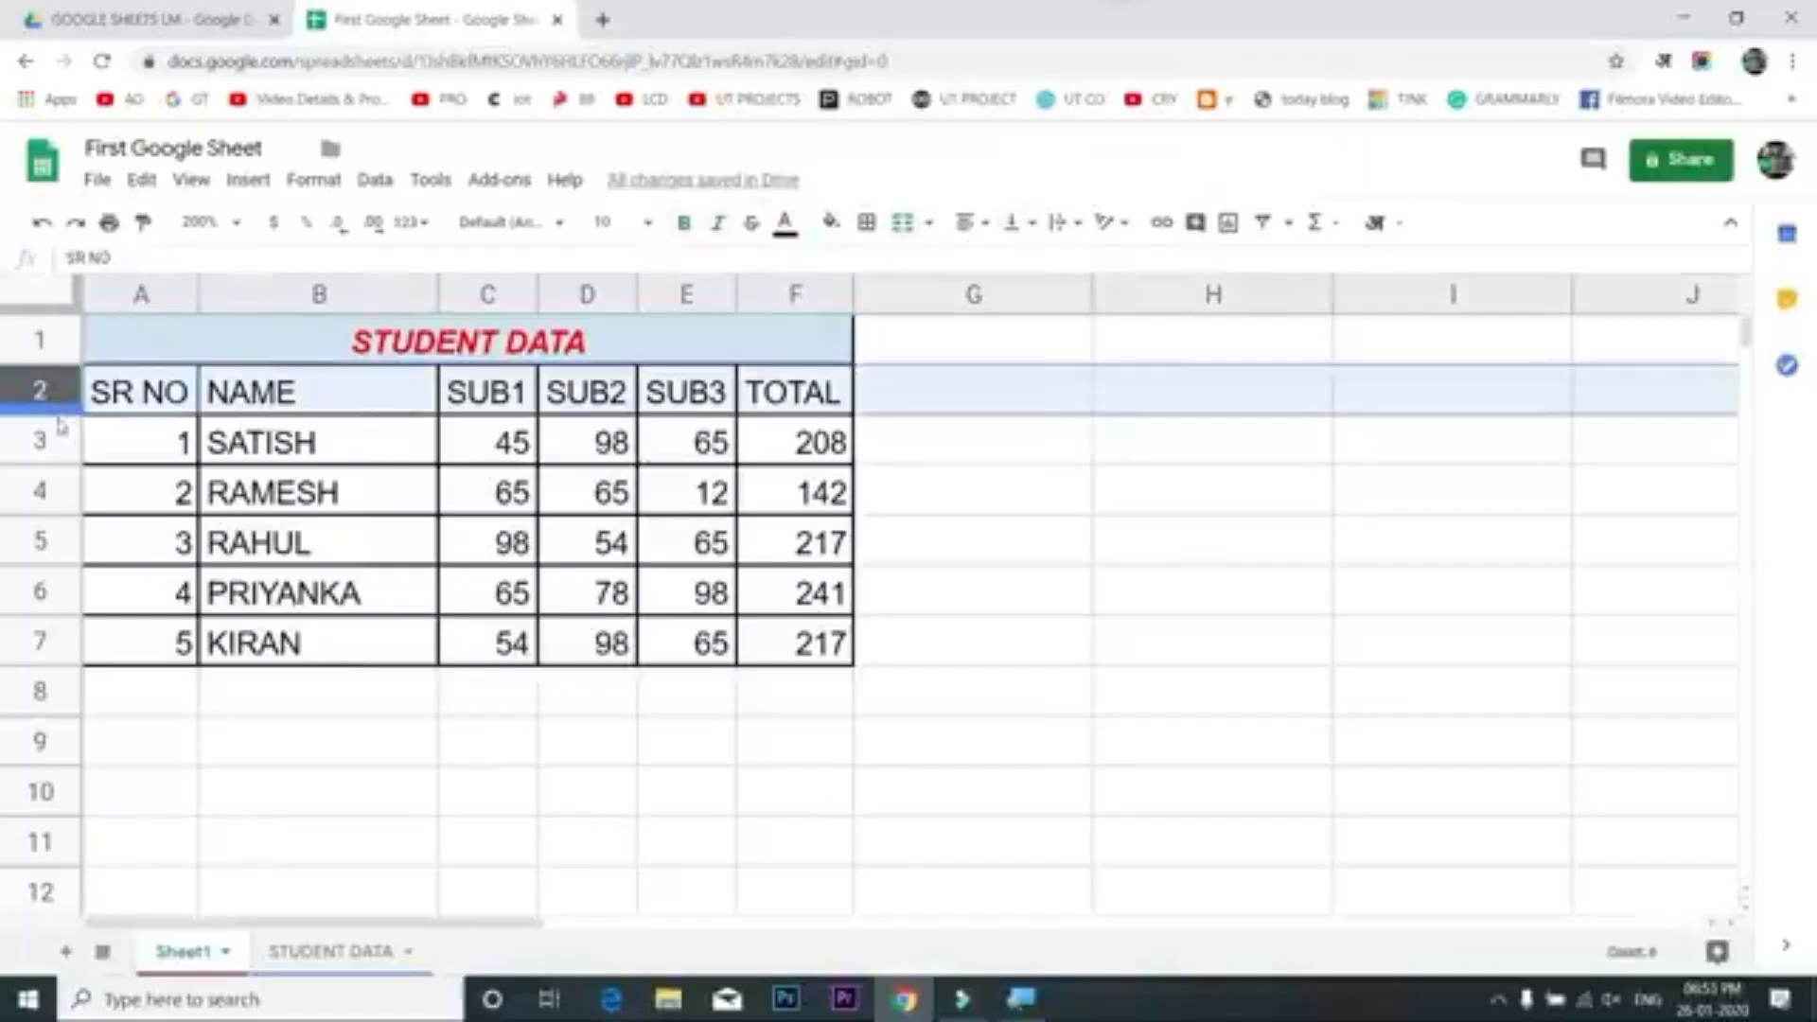
pyautogui.moveTo(57, 416); pyautogui.dragTo(71, 485)
pyautogui.click(157, 443)
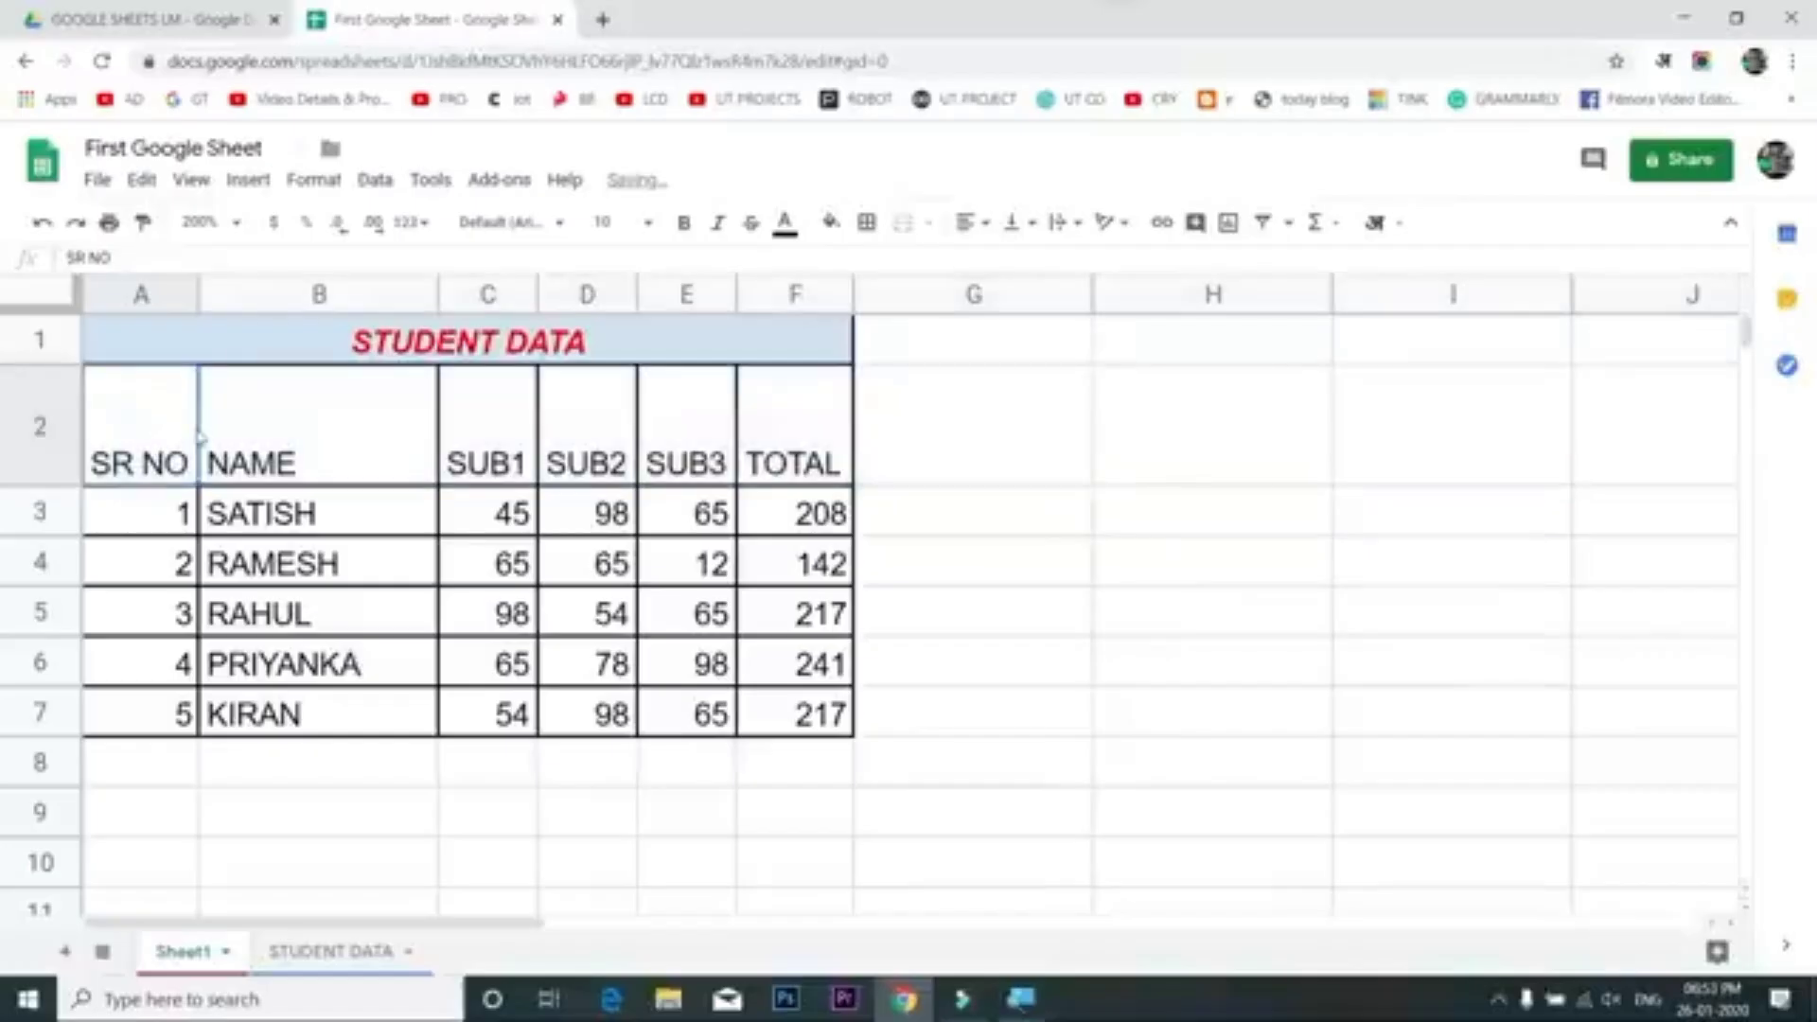
# Align the header cells A2:F2 vertically to the middle
pyautogui.moveTo(230, 433); pyautogui.dragTo(795, 454)
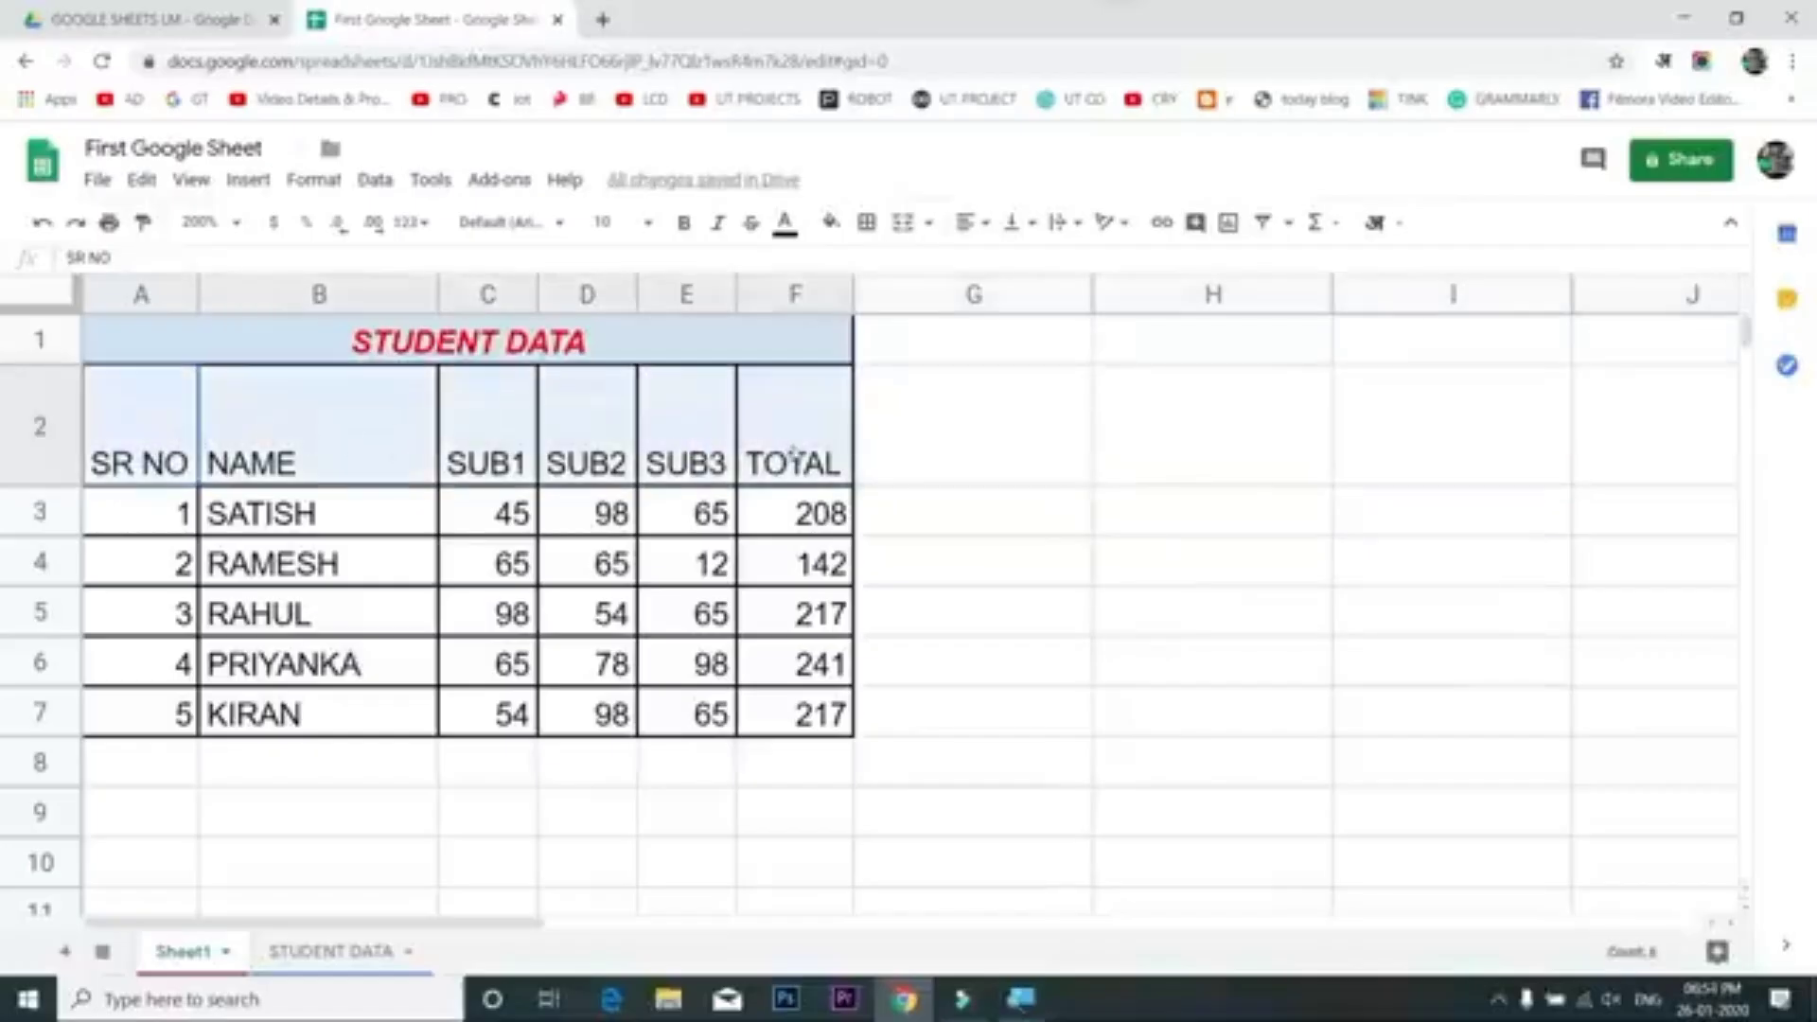
pyautogui.click(1031, 224)
pyautogui.click(1046, 266)
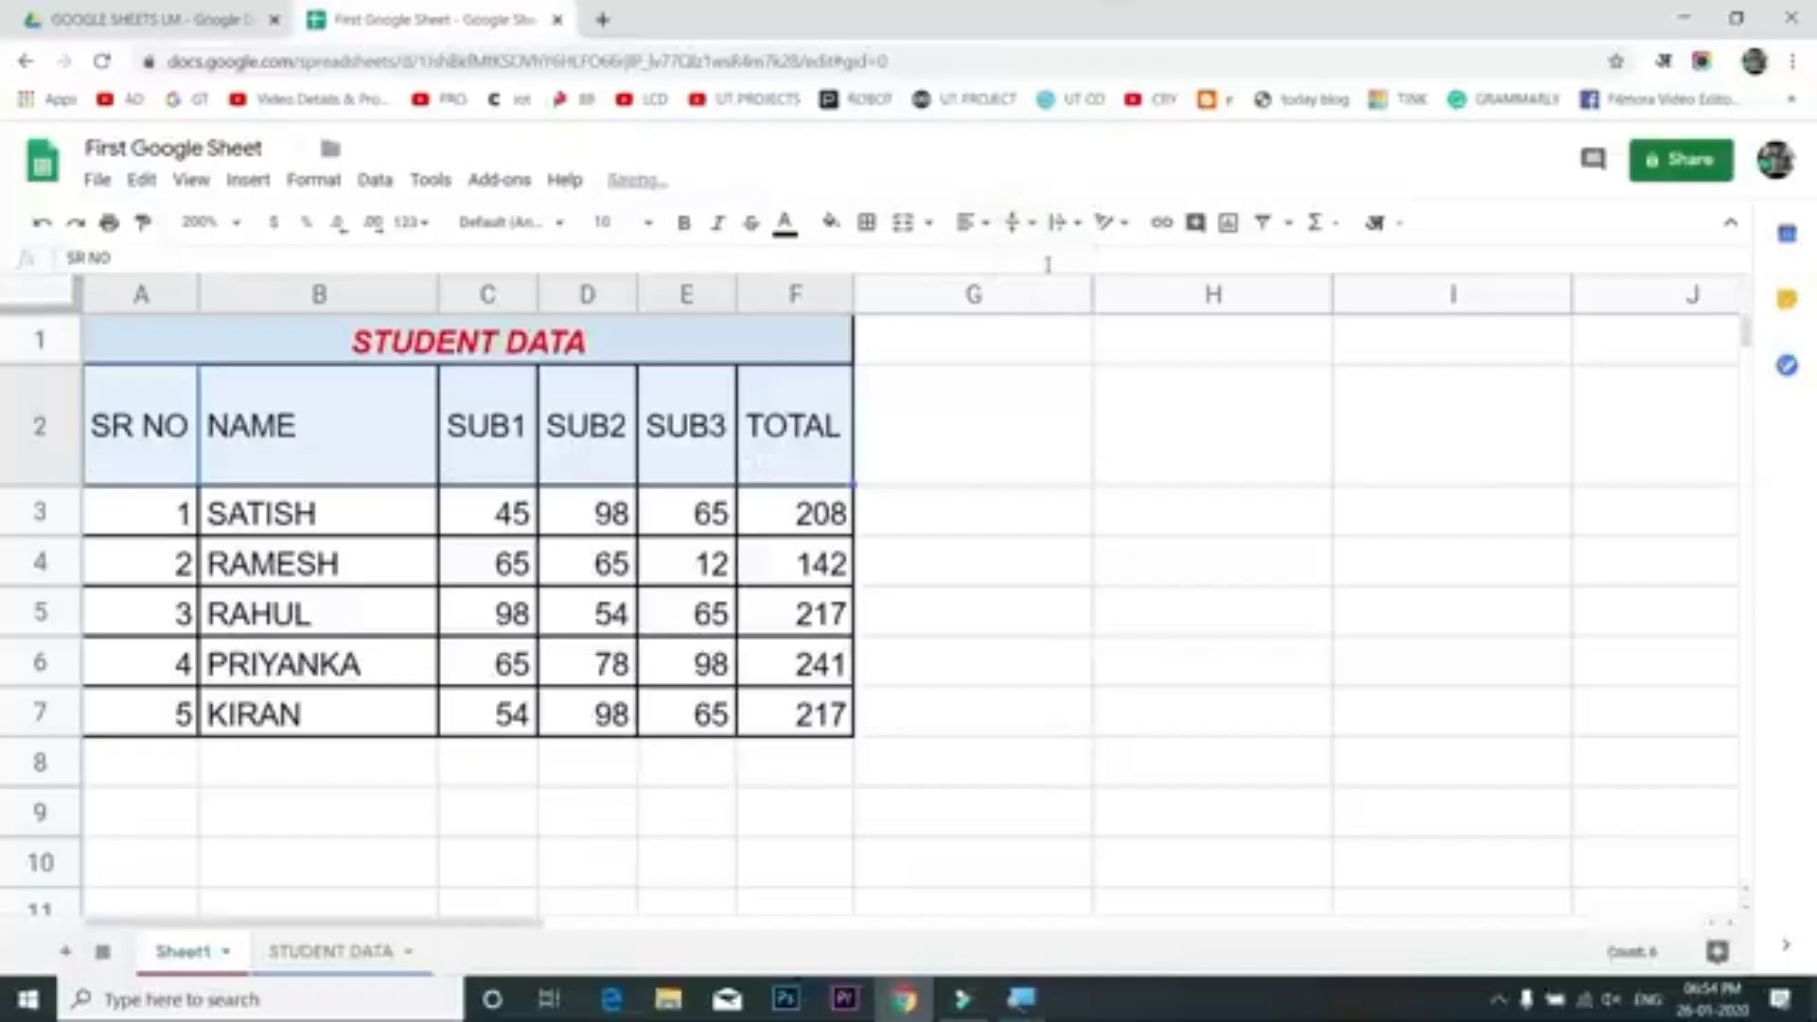
# Try top vertical alignment on the header cells A2:F2, and return them to middle alignment
pyautogui.click(1017, 224)
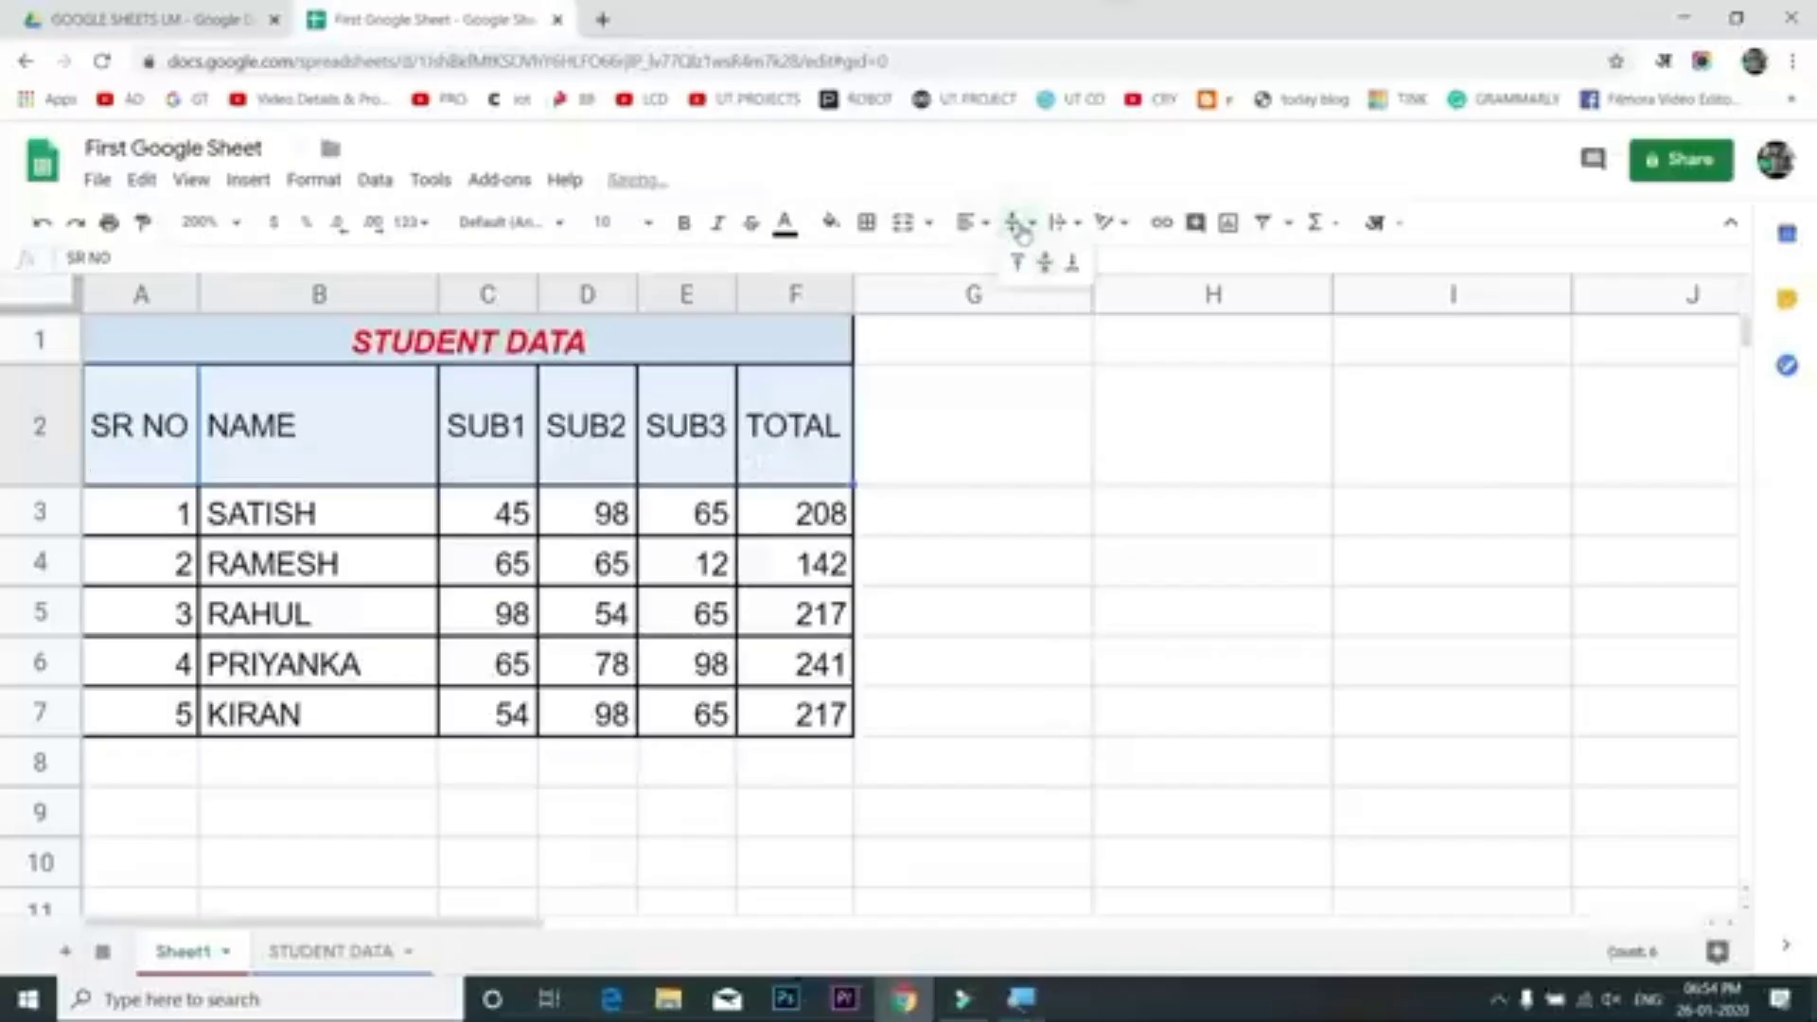
pyautogui.click(1019, 266)
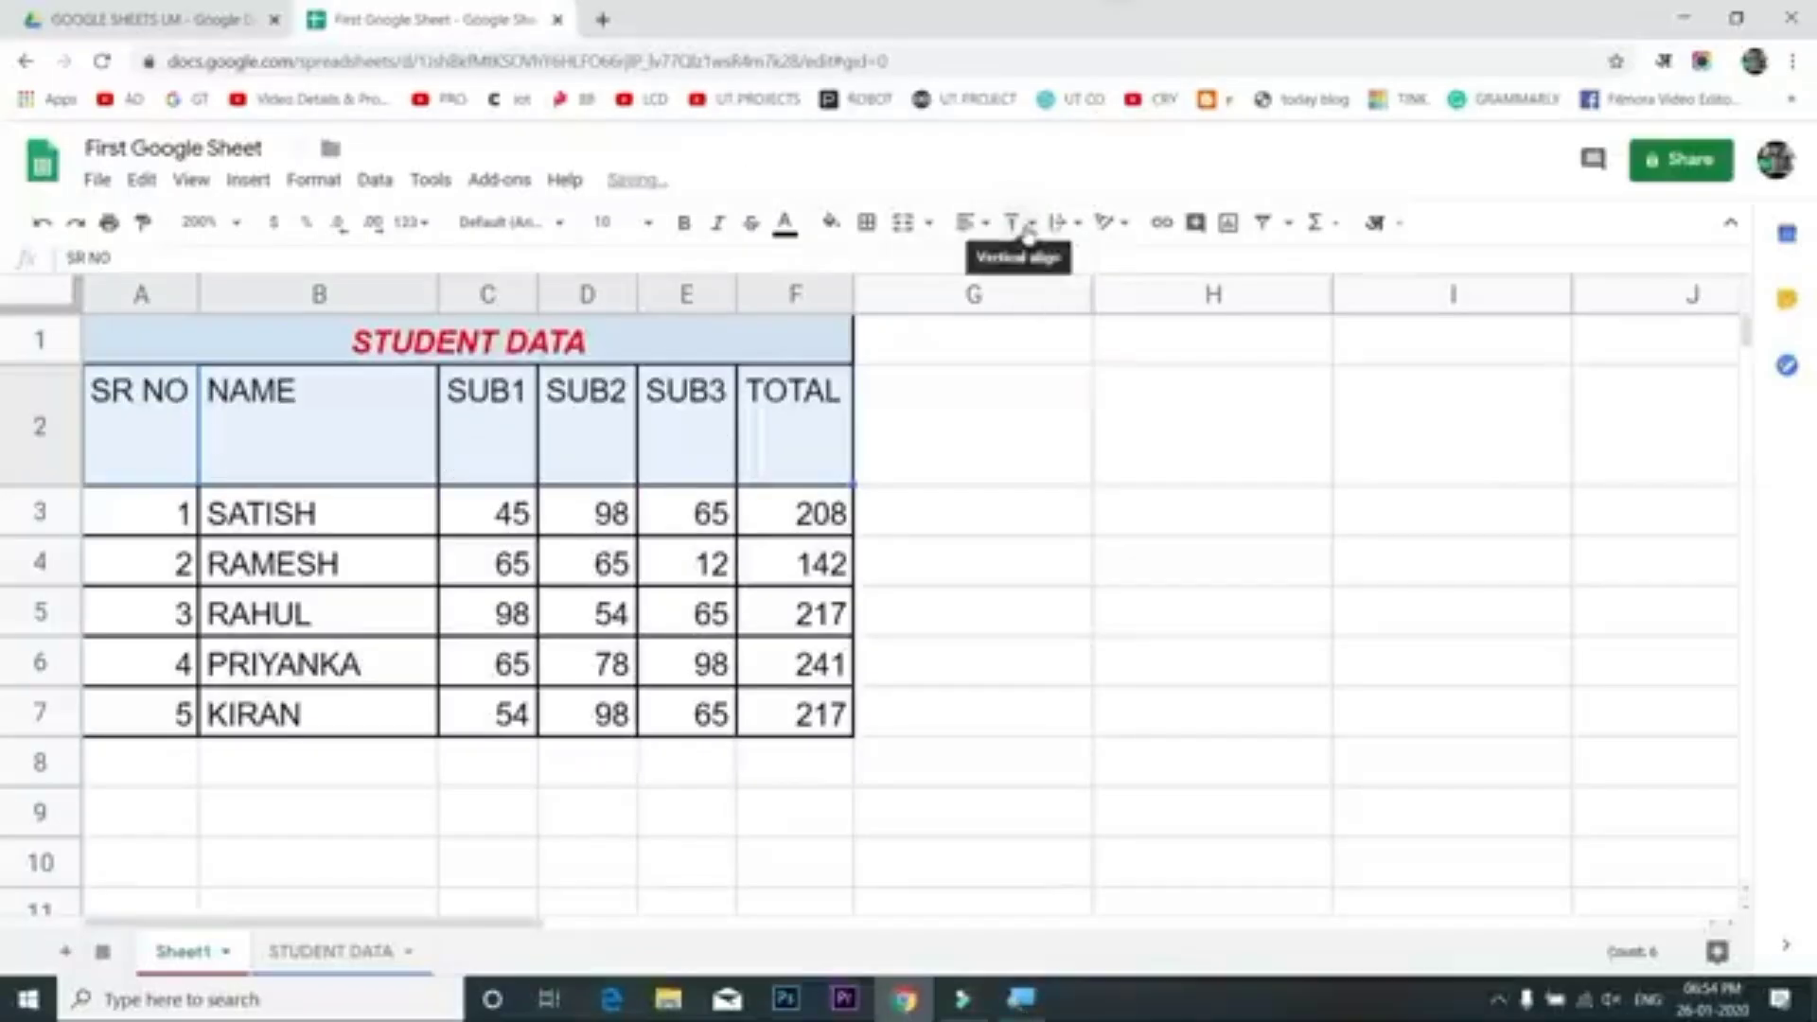
pyautogui.click(1015, 224)
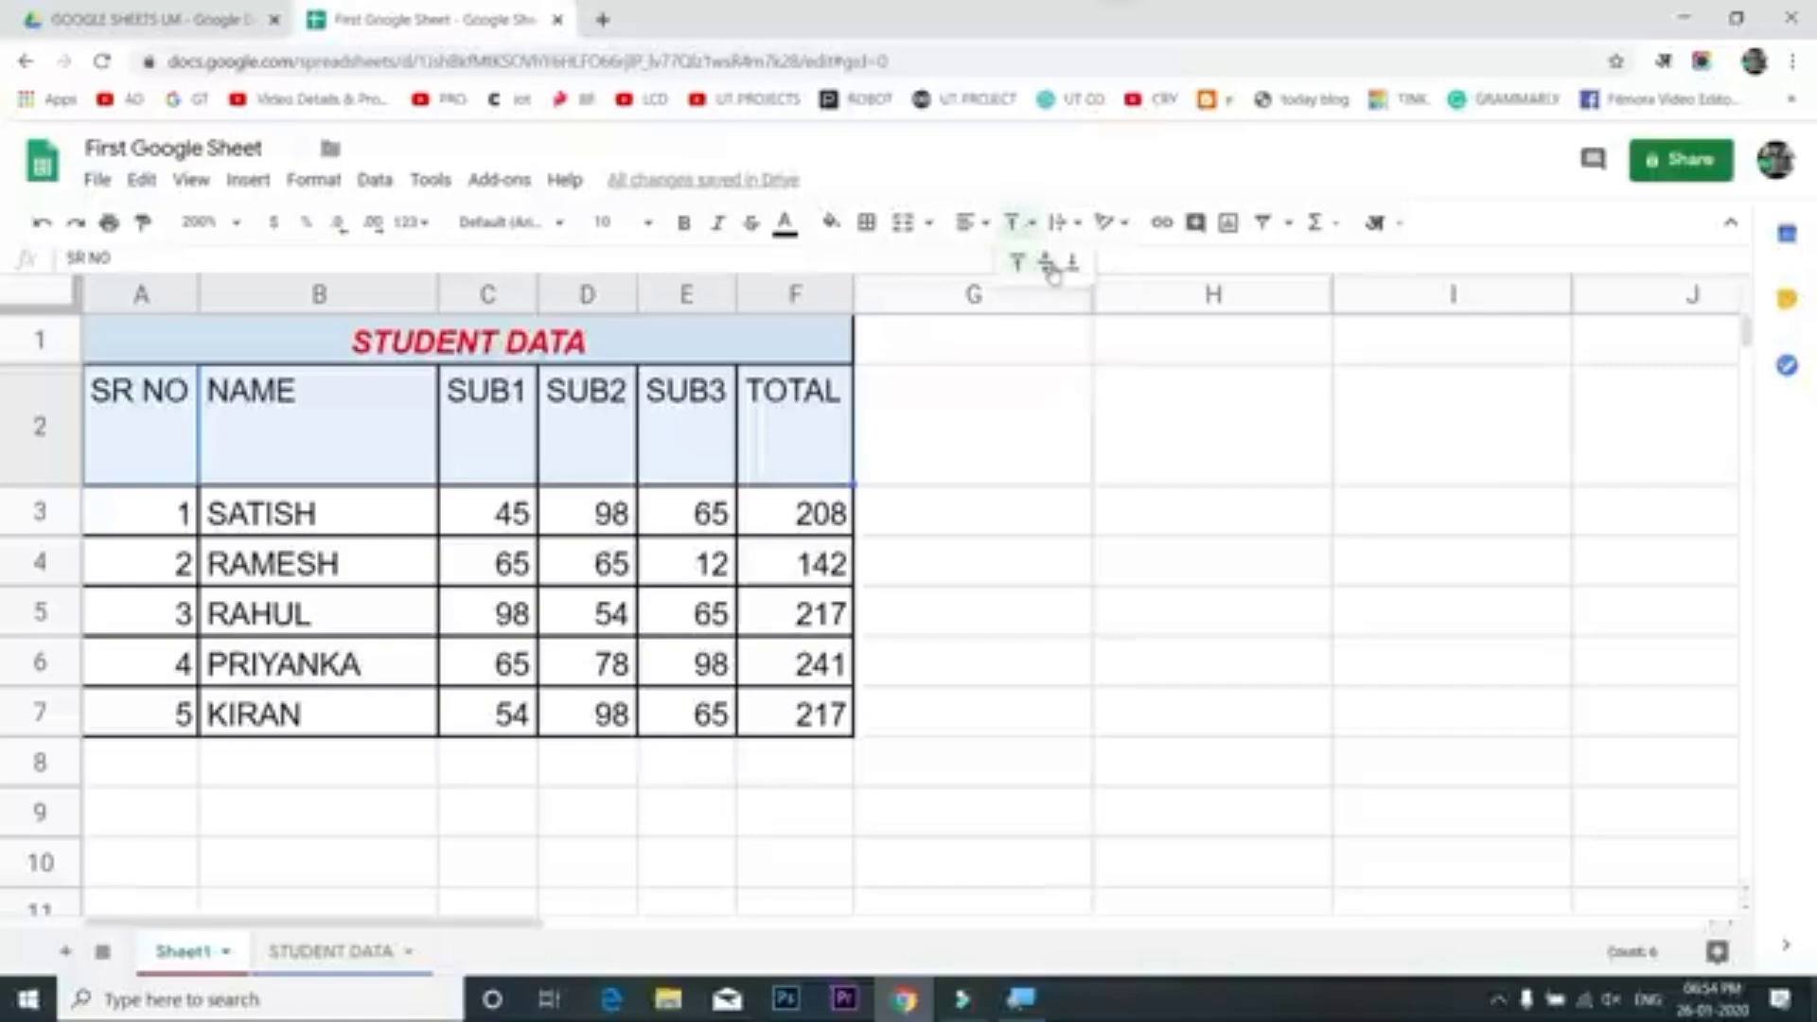
pyautogui.click(1045, 266)
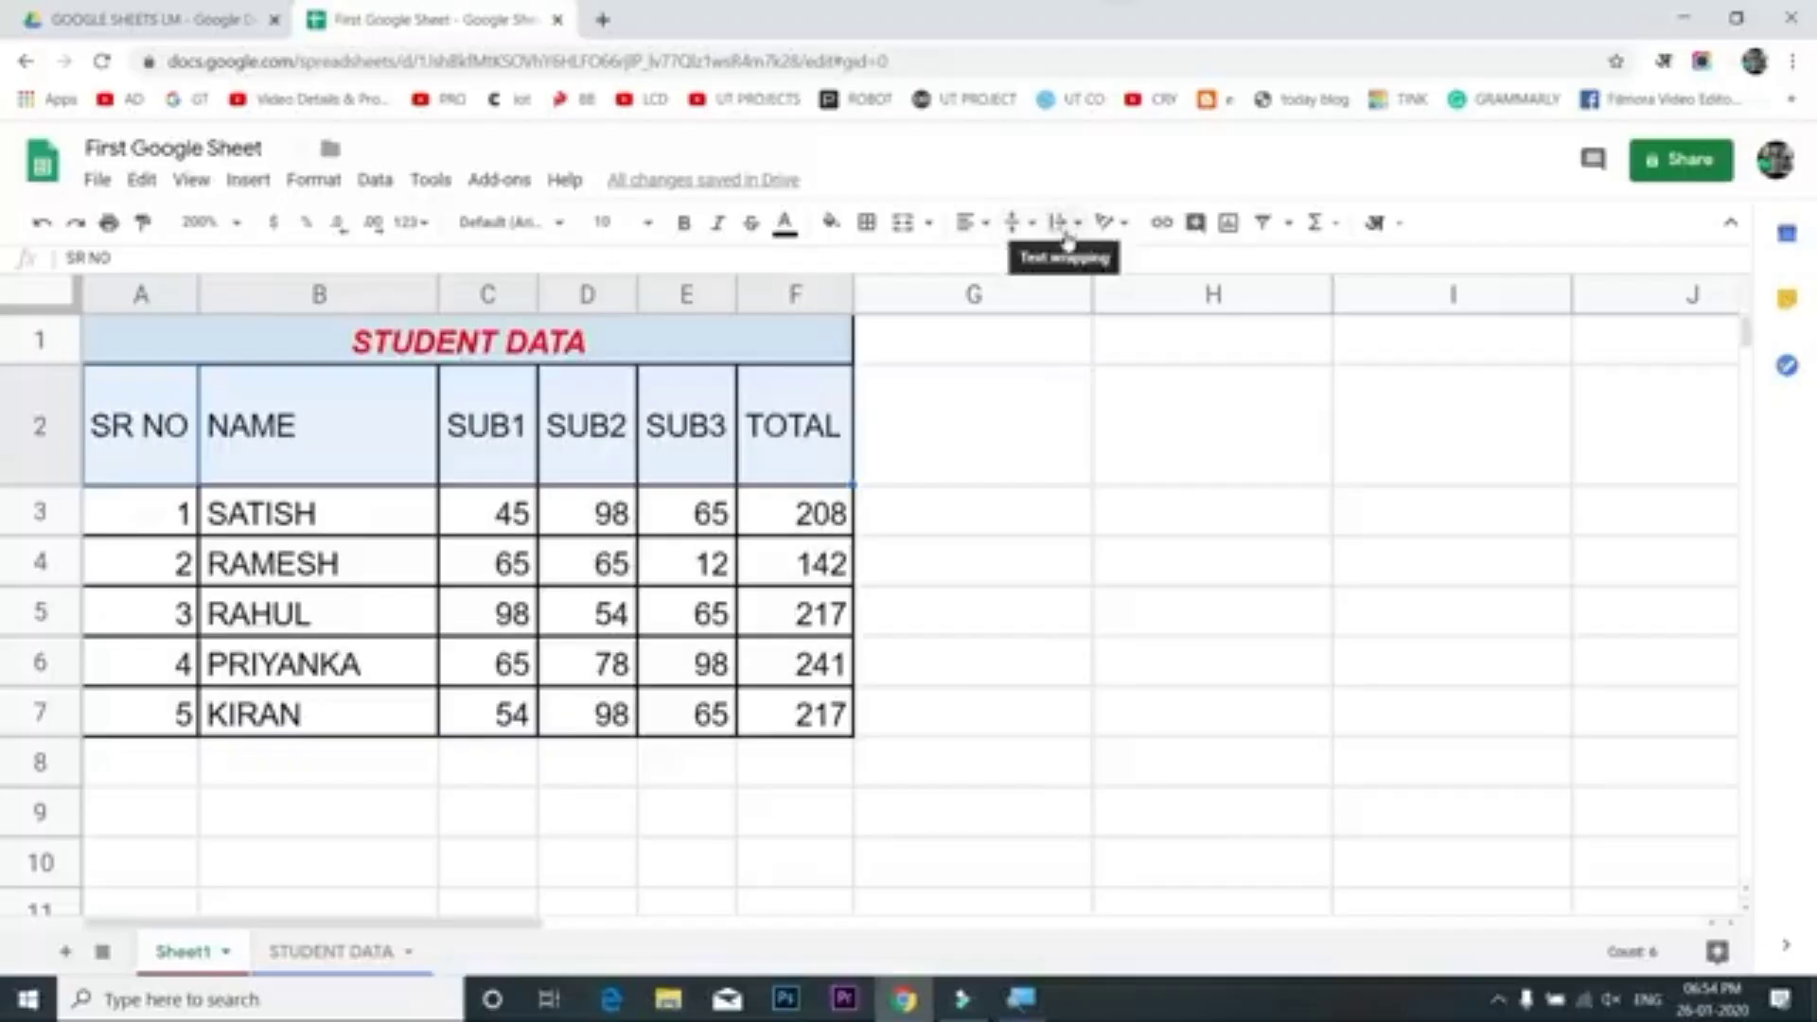
# Enter the text "NAME OF STUDENT" in cell H4
pyautogui.click(1071, 231)
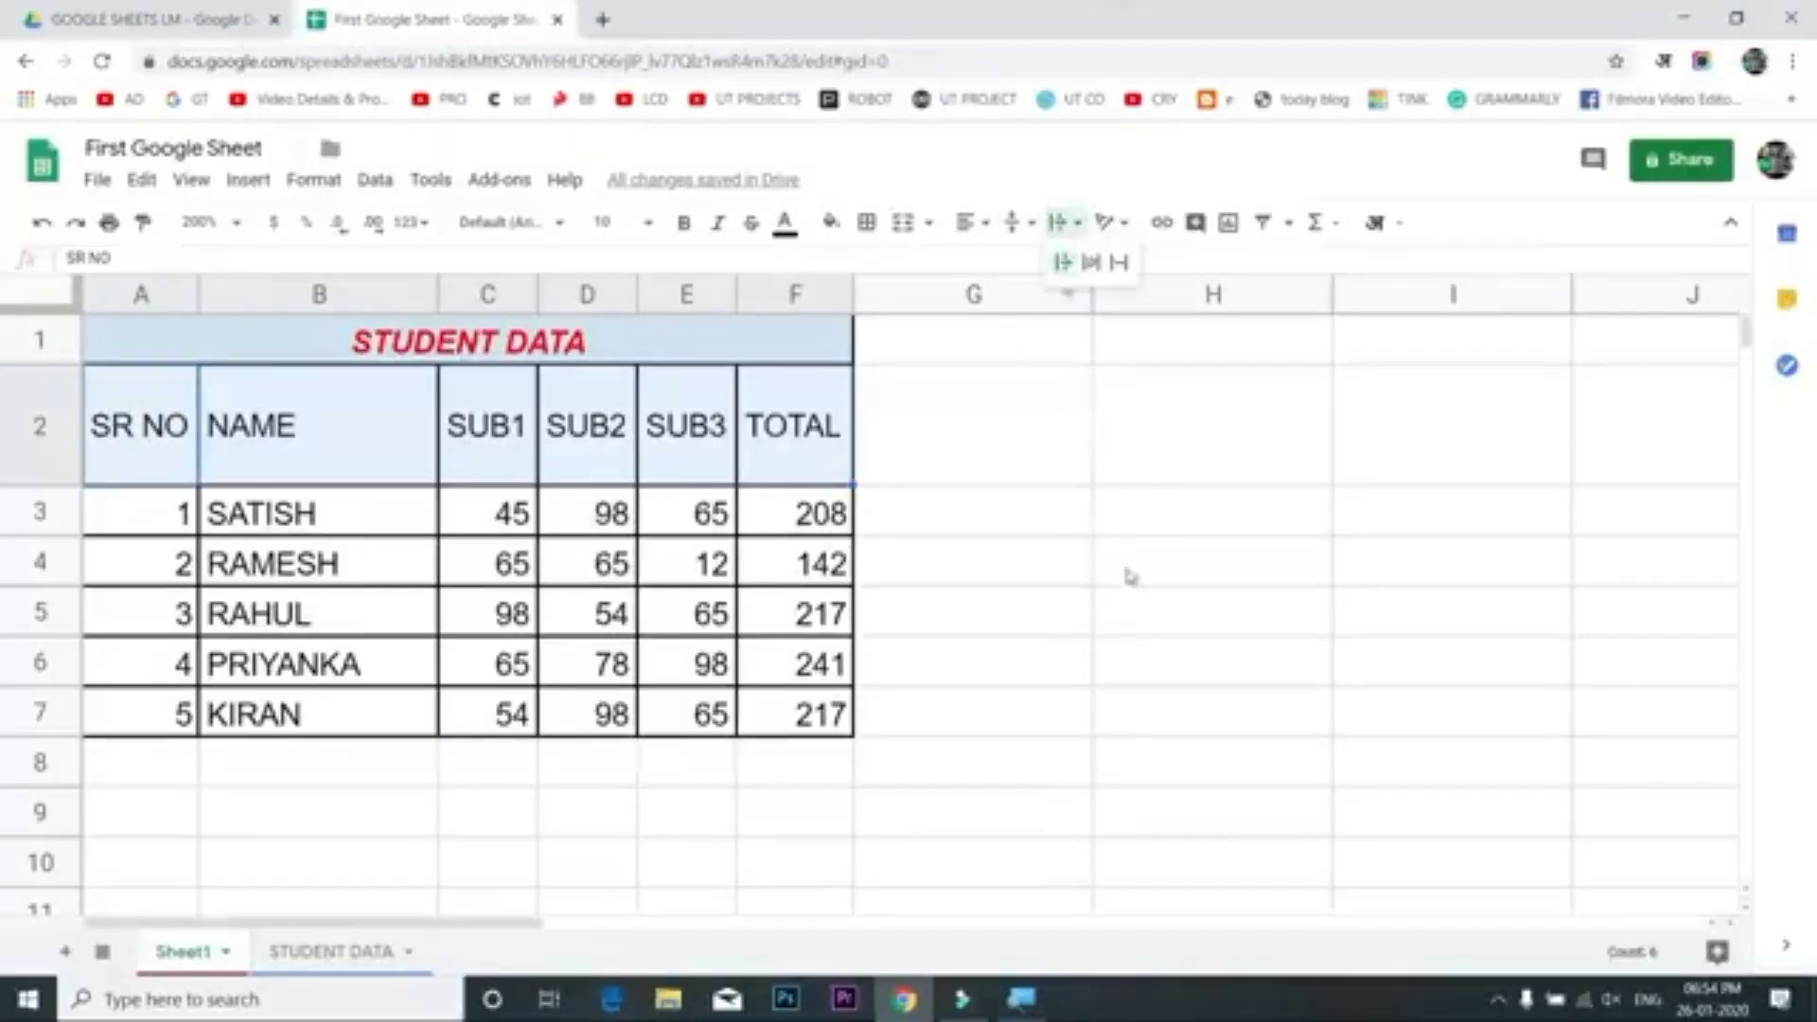
pyautogui.click(1138, 574)
pyautogui.write('NA')
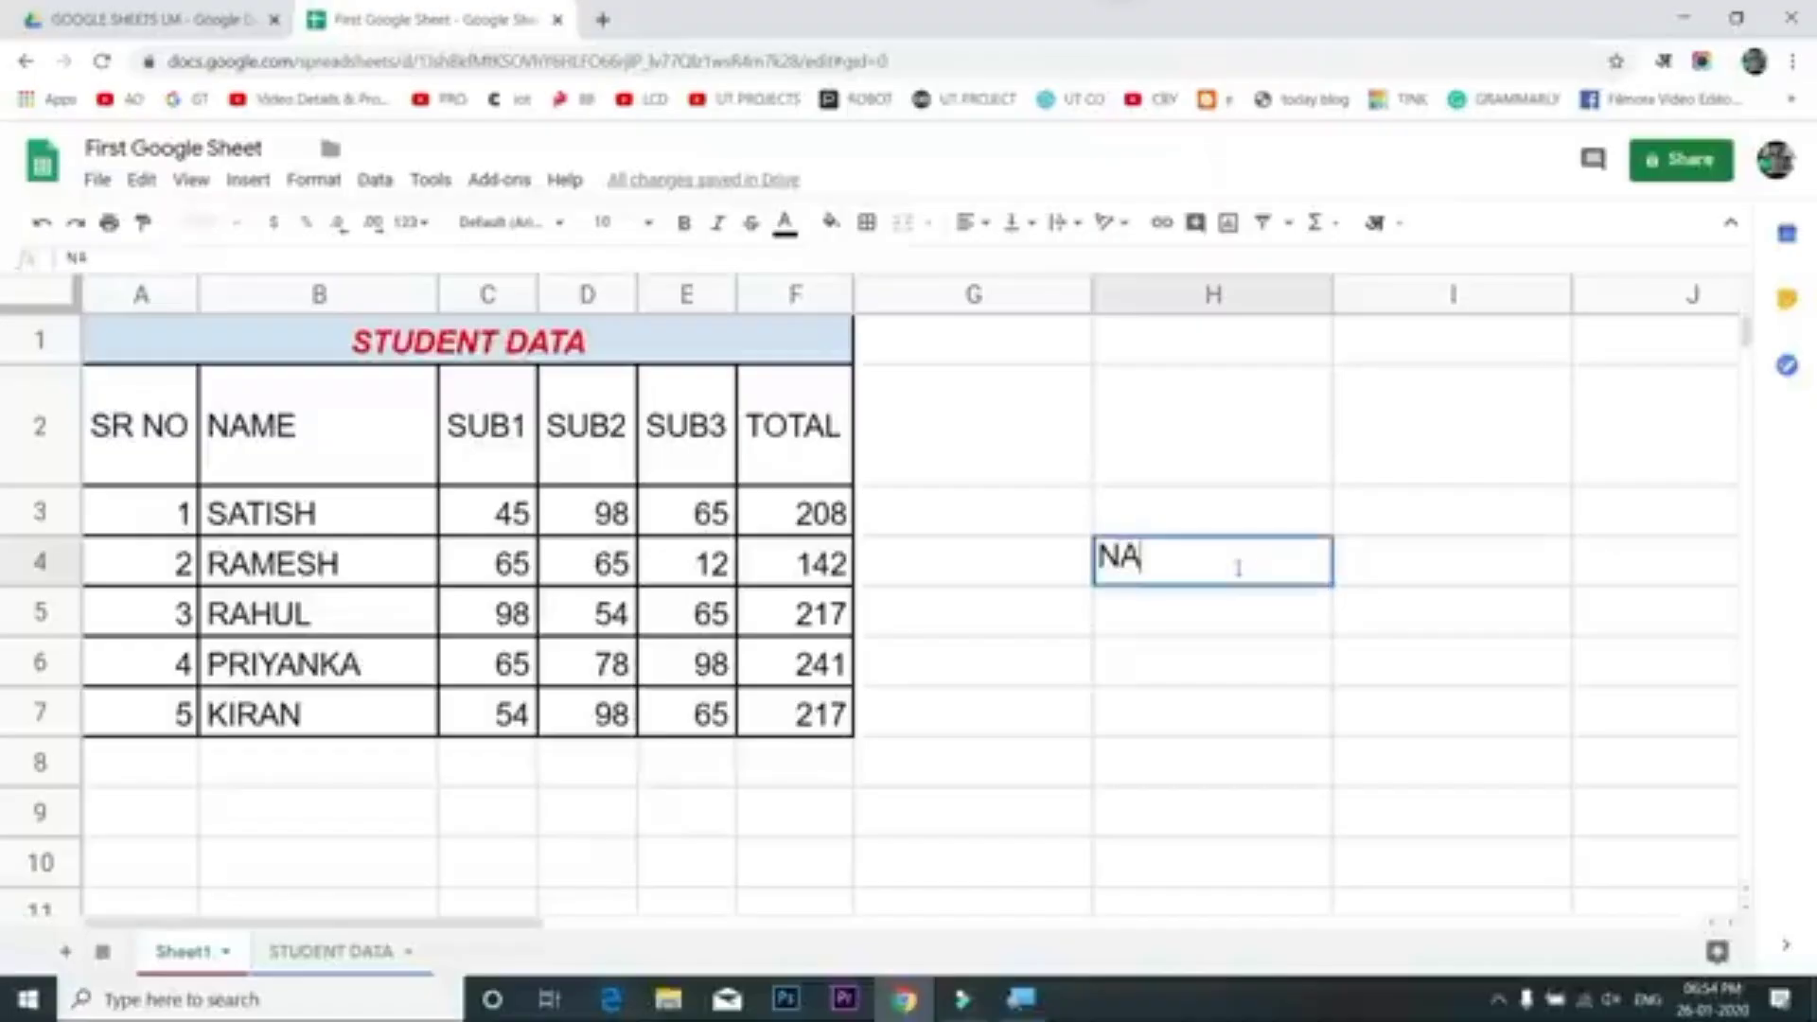
pyautogui.write('ME OF STUDENT')
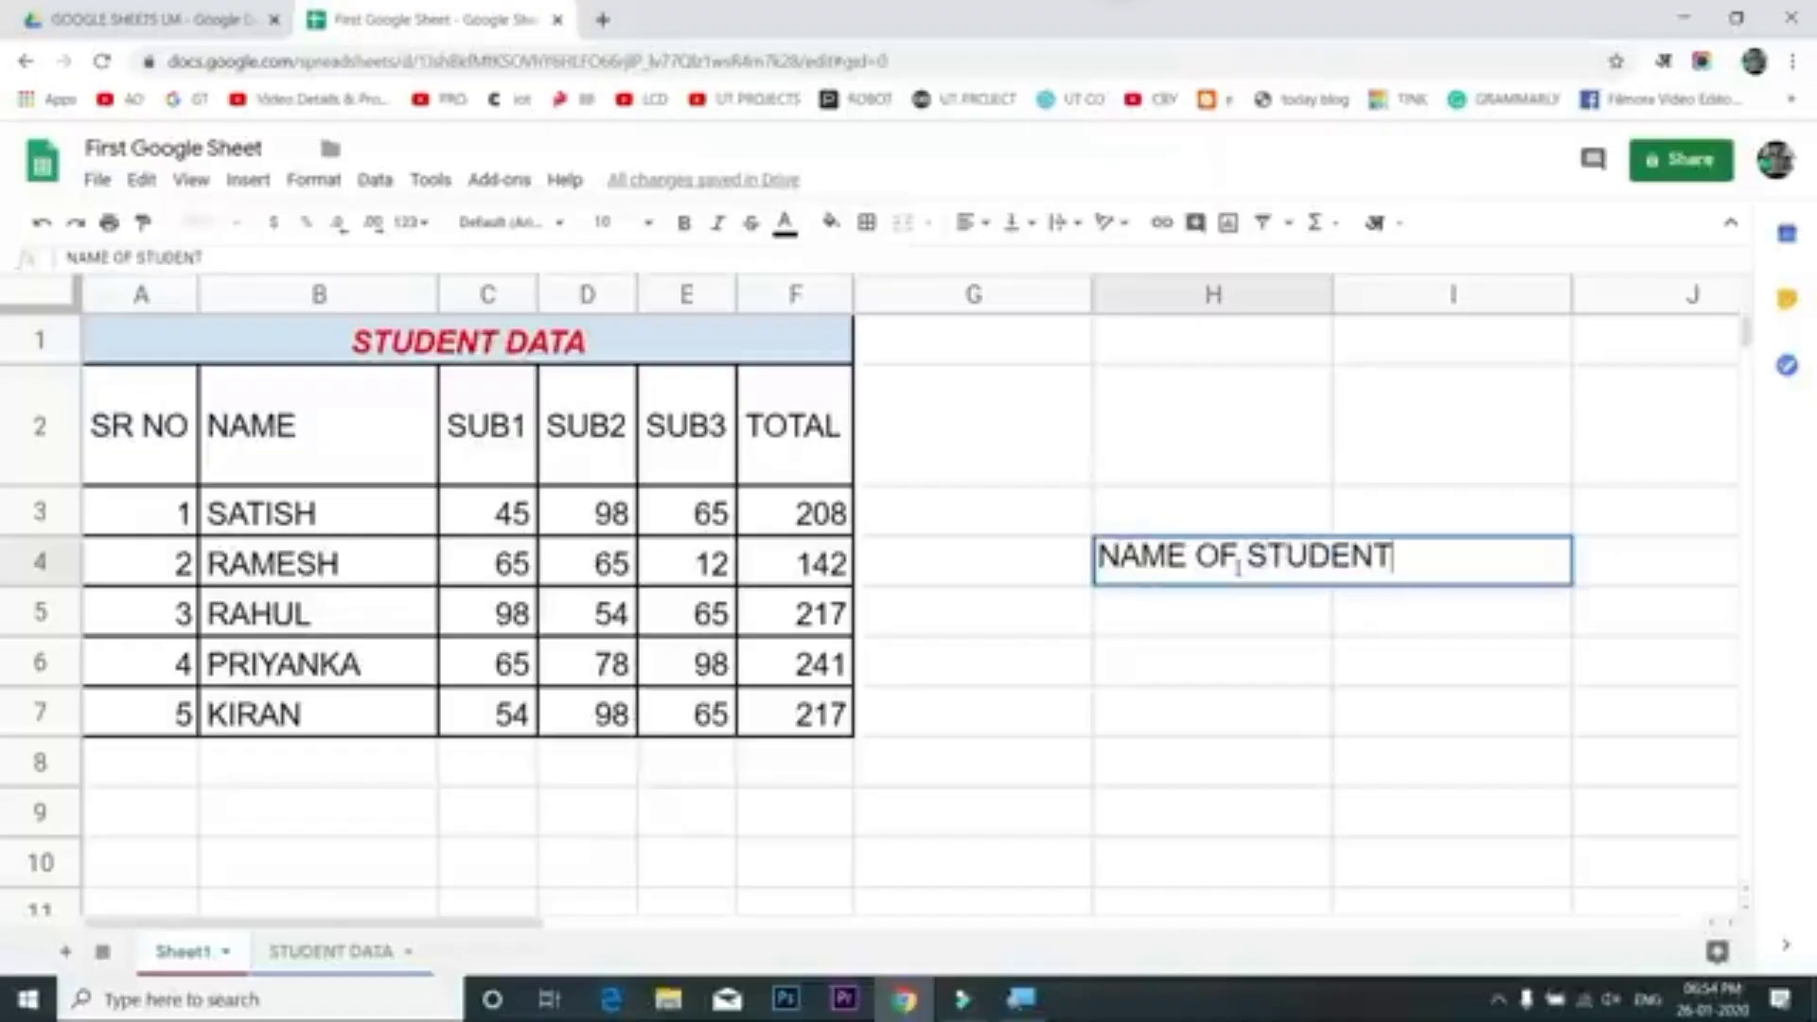
pyautogui.press('Return')
# Apply the Wrap text-wrapping option to cell H4, and switch it back to Overflow
pyautogui.click(1298, 582)
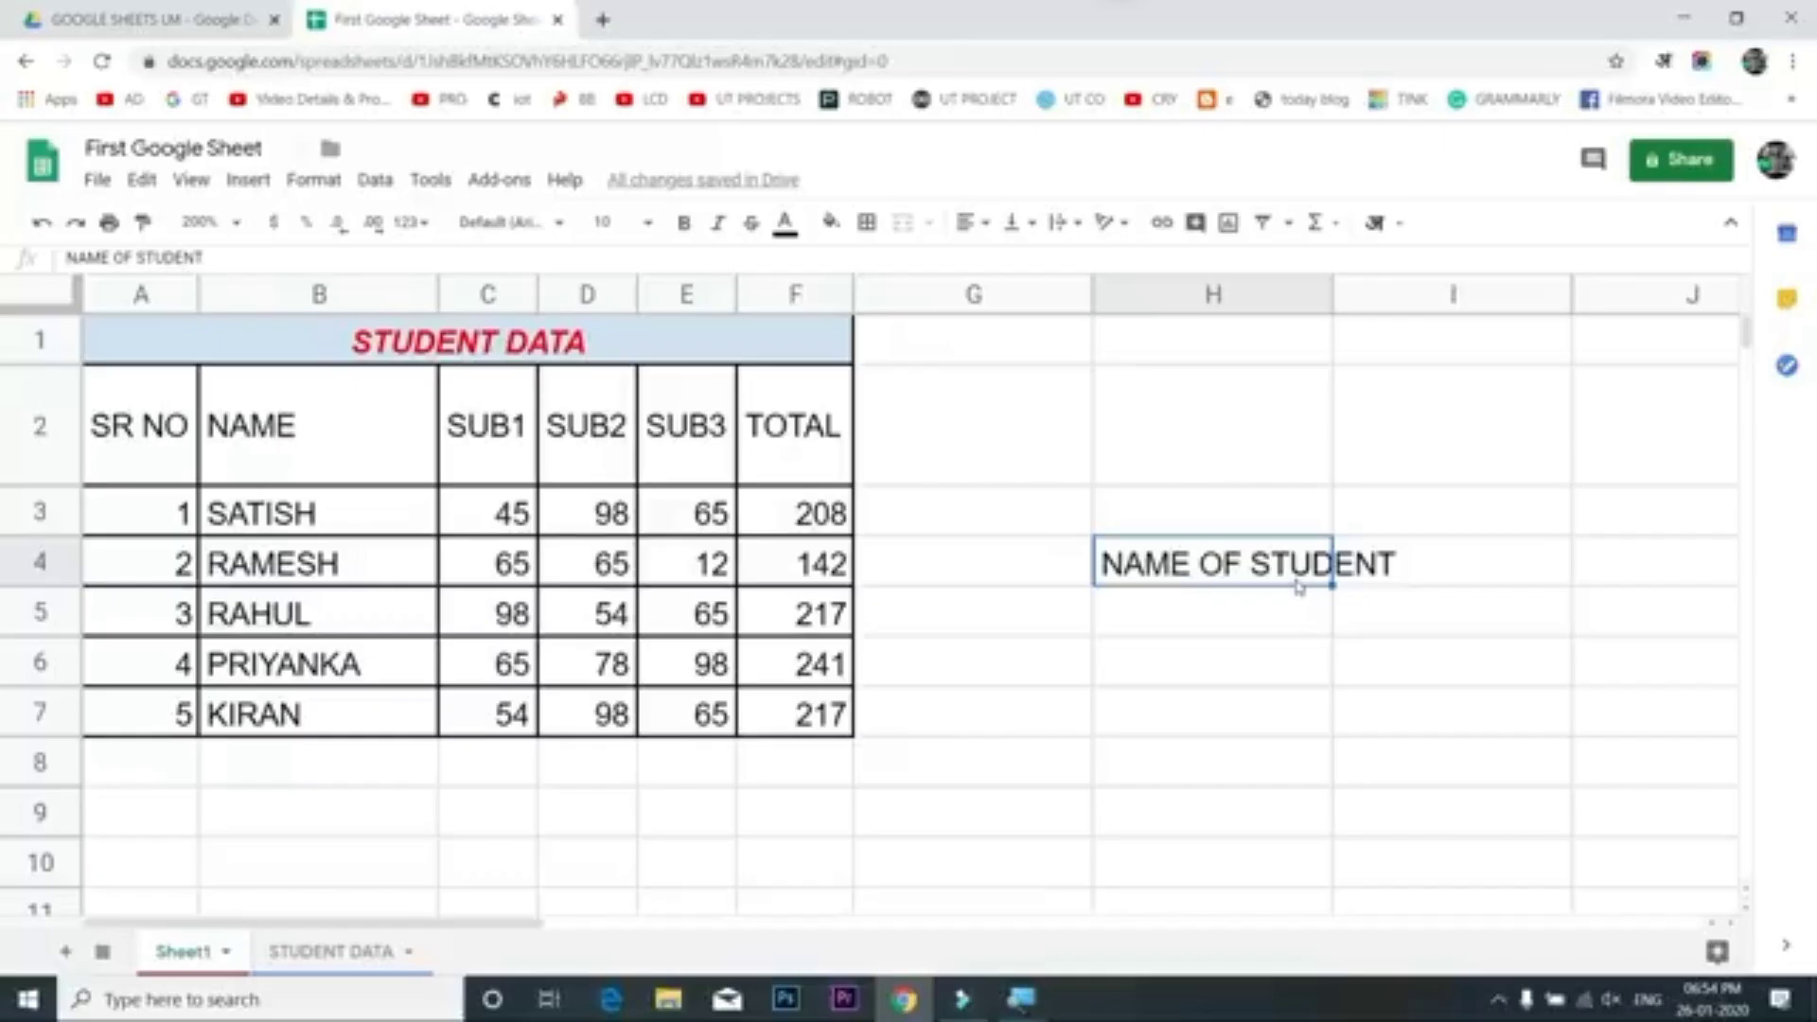
pyautogui.click(1080, 231)
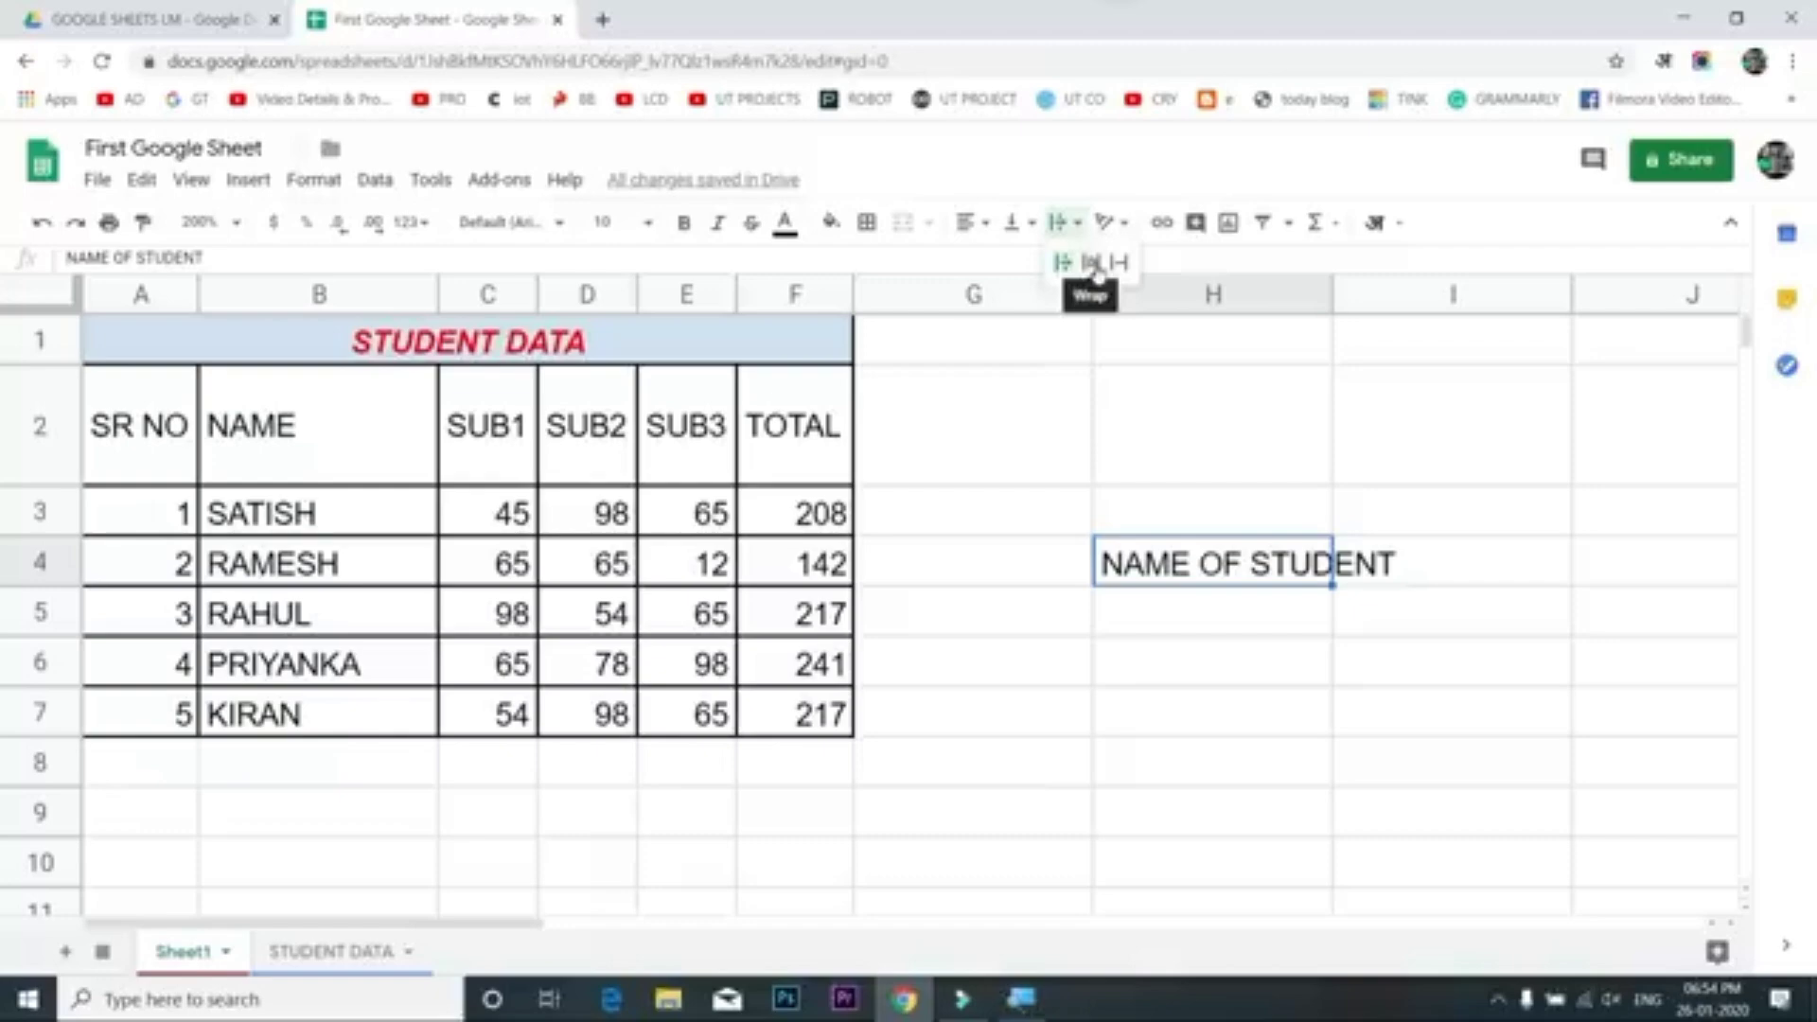
pyautogui.click(1093, 264)
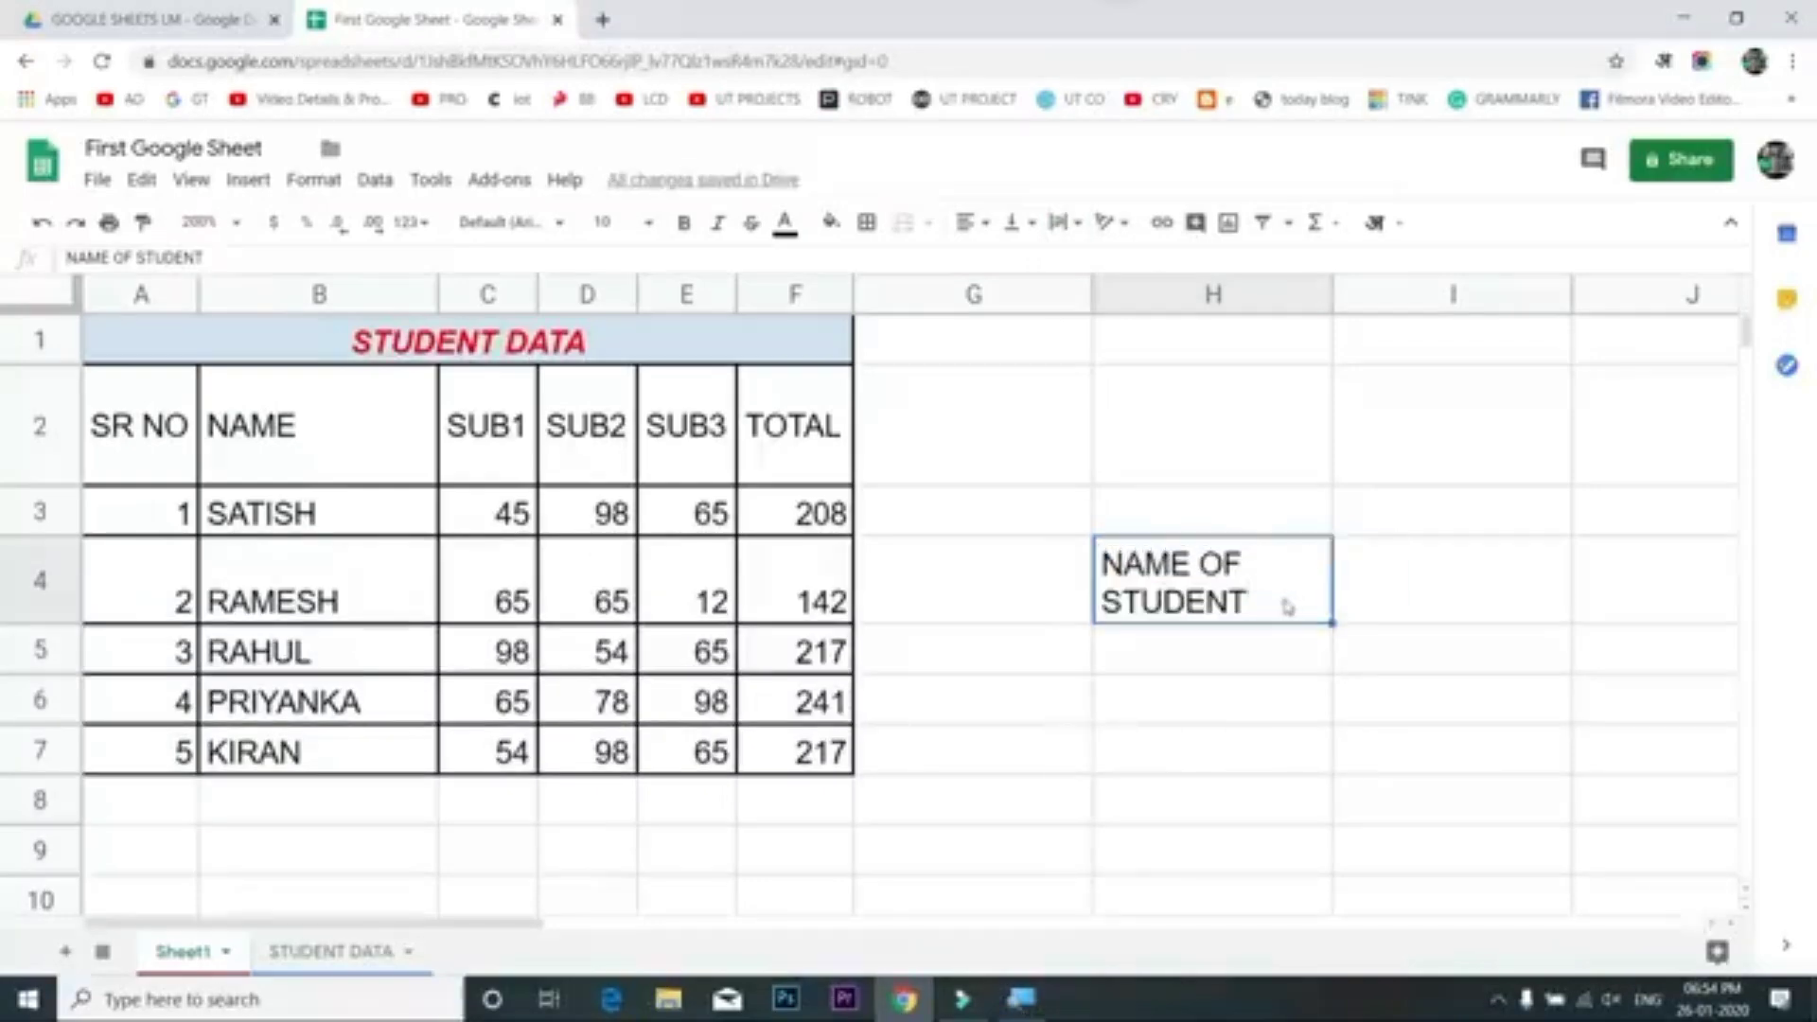
pyautogui.click(1067, 227)
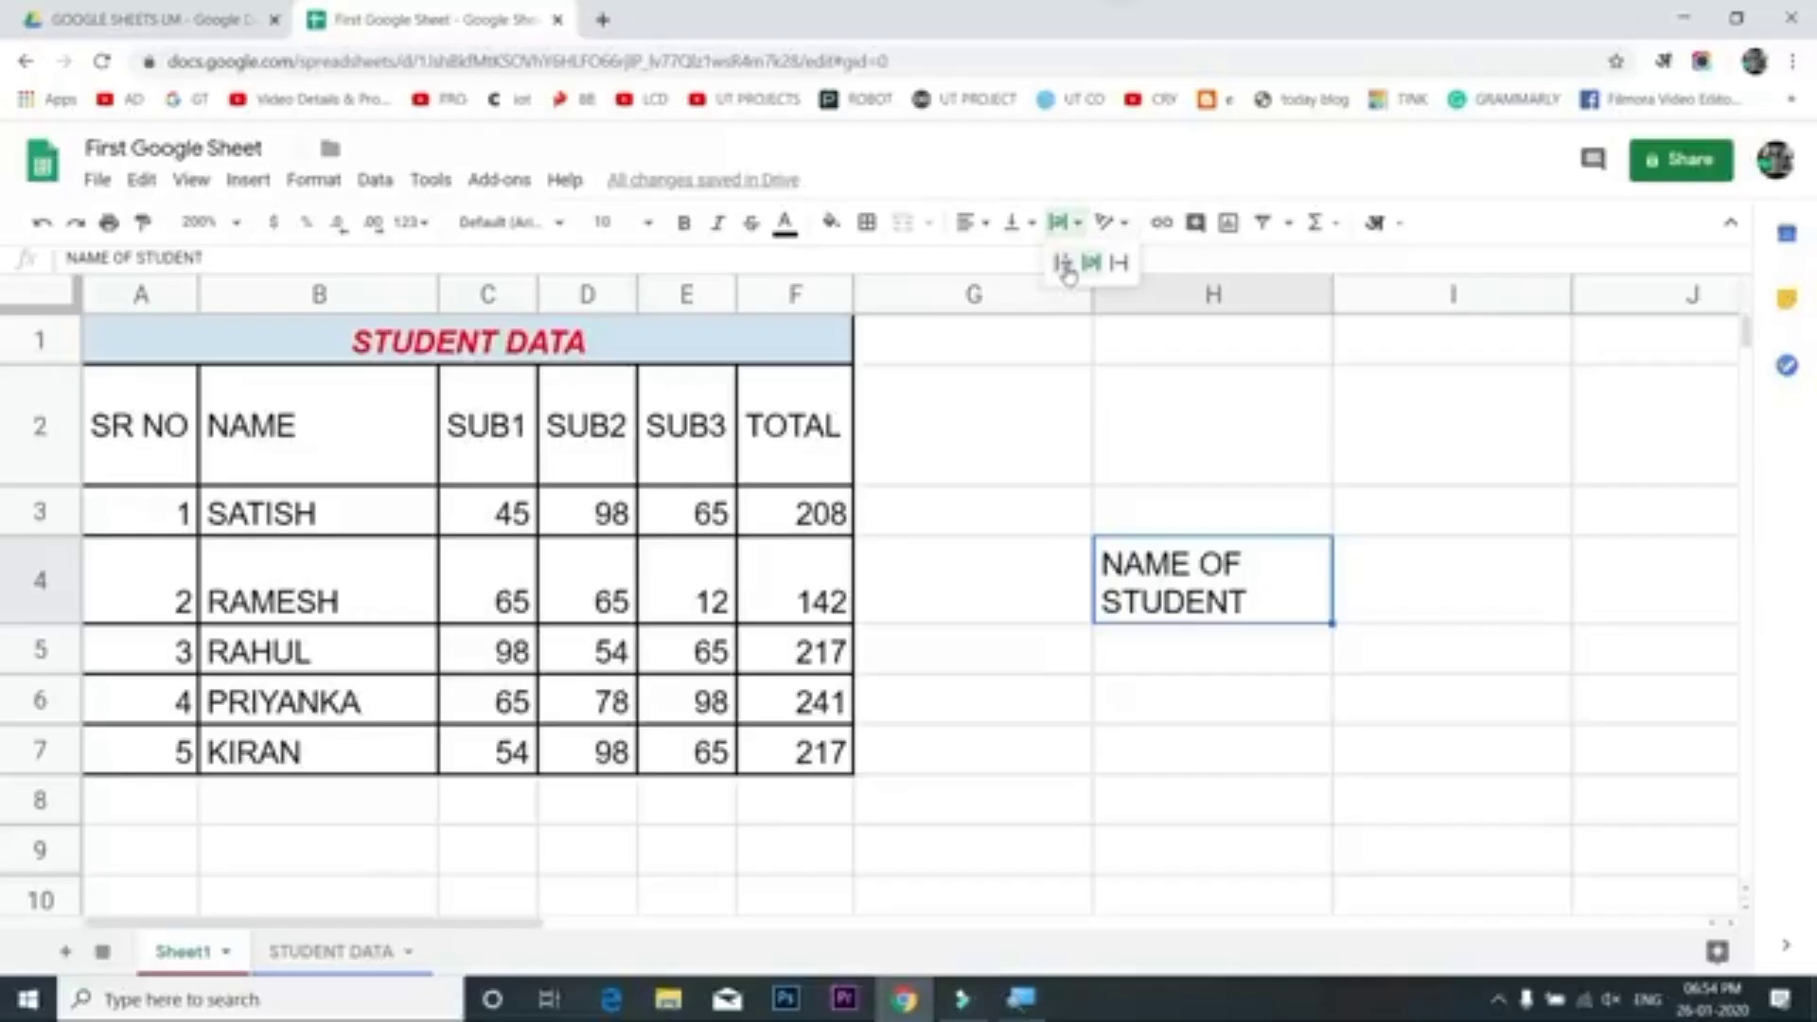
pyautogui.click(1066, 273)
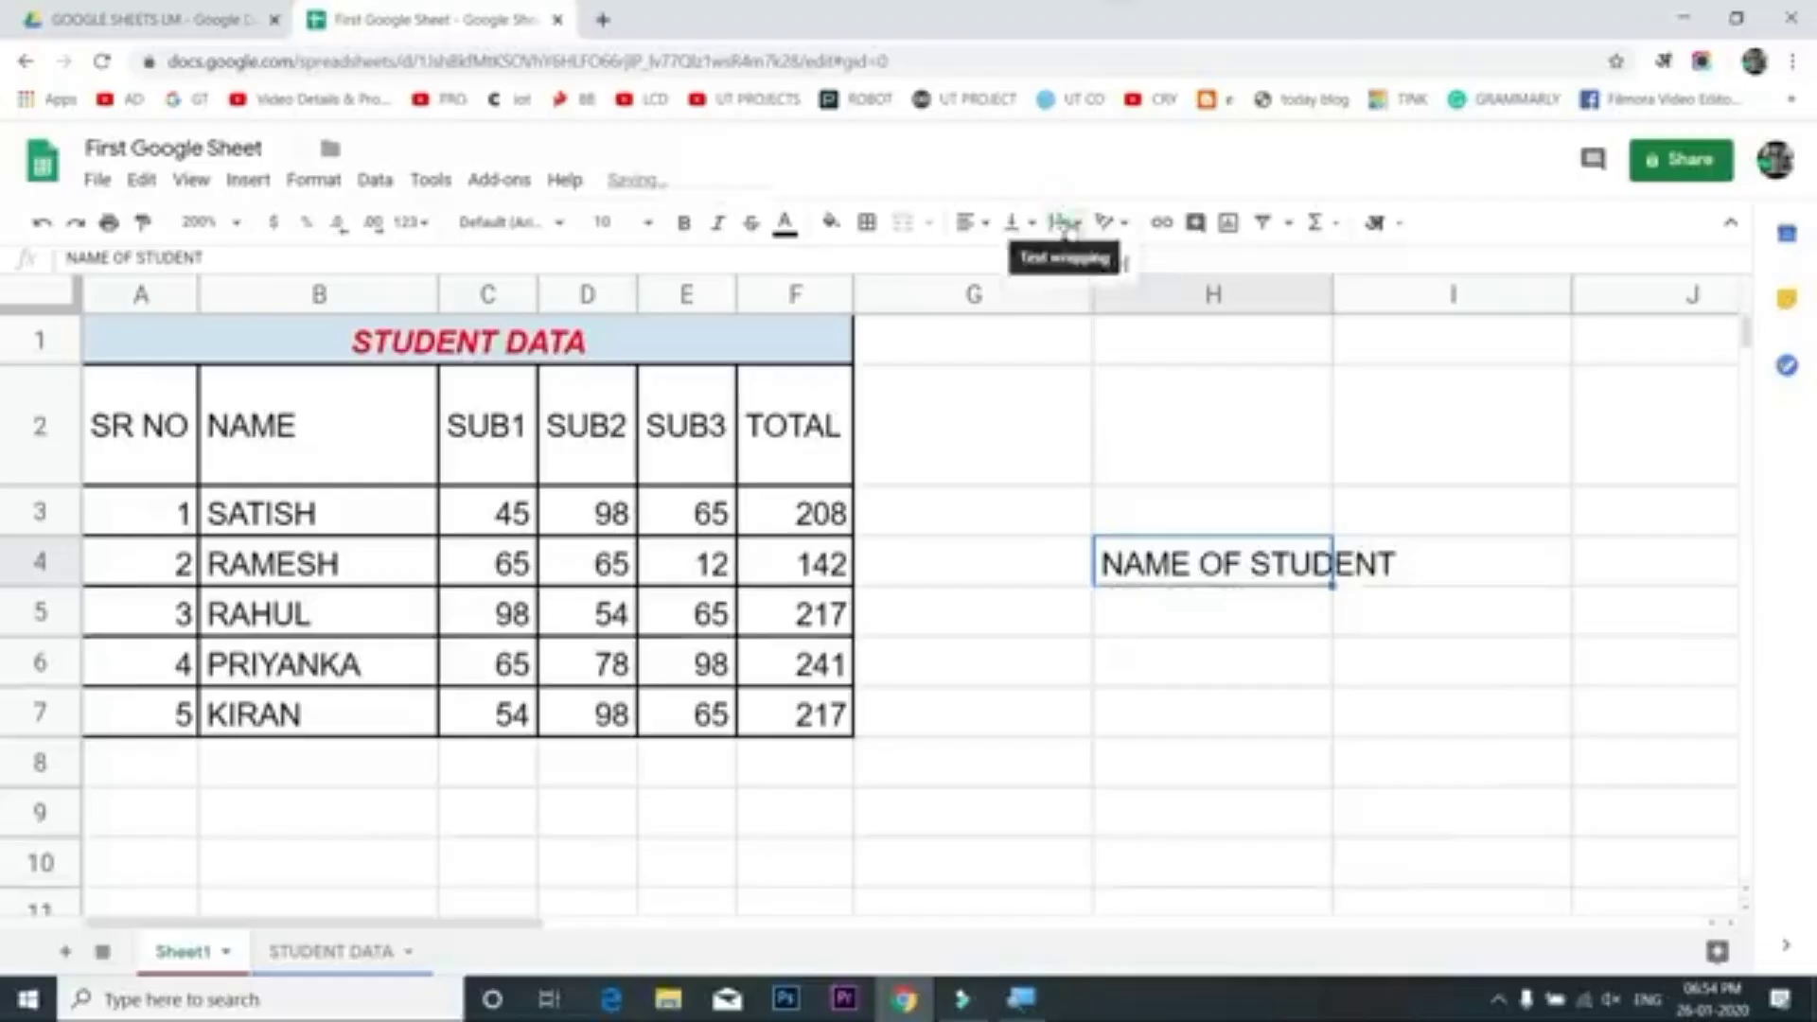
# Apply Wrap text wrapping to cell H4, and change it to Clip
pyautogui.click(1067, 227)
pyautogui.click(1088, 273)
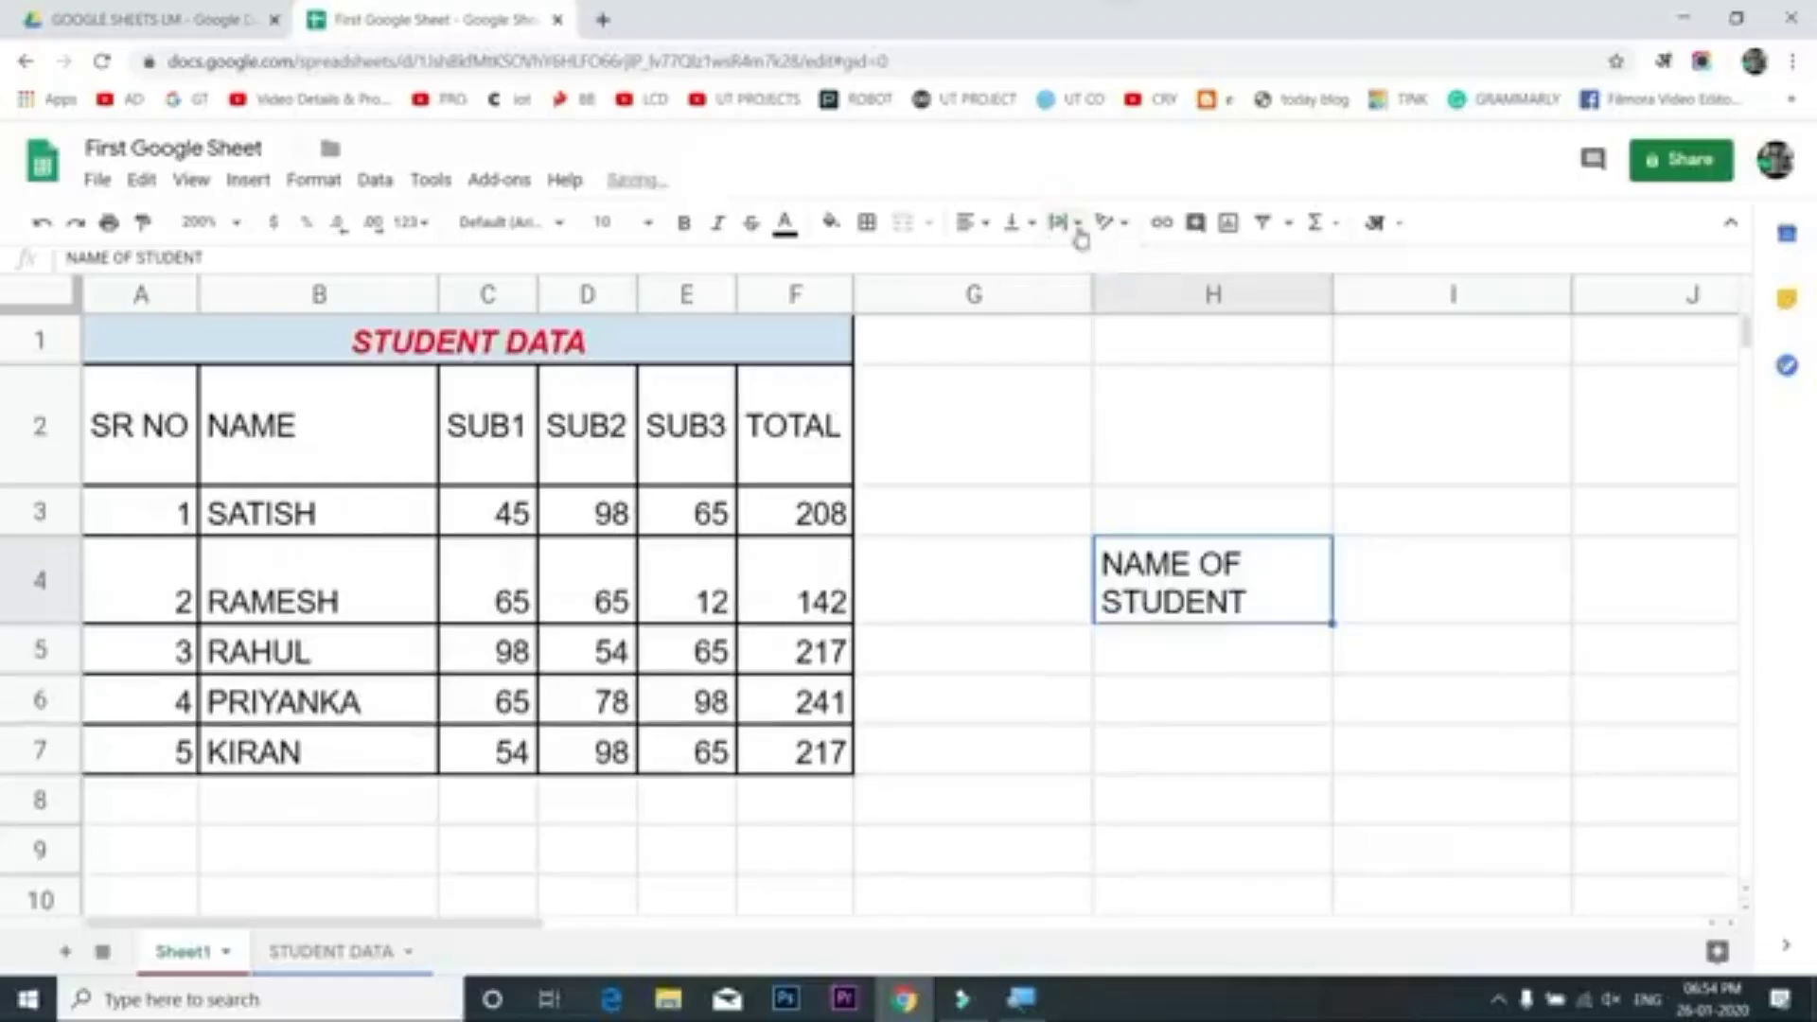
pyautogui.click(1078, 228)
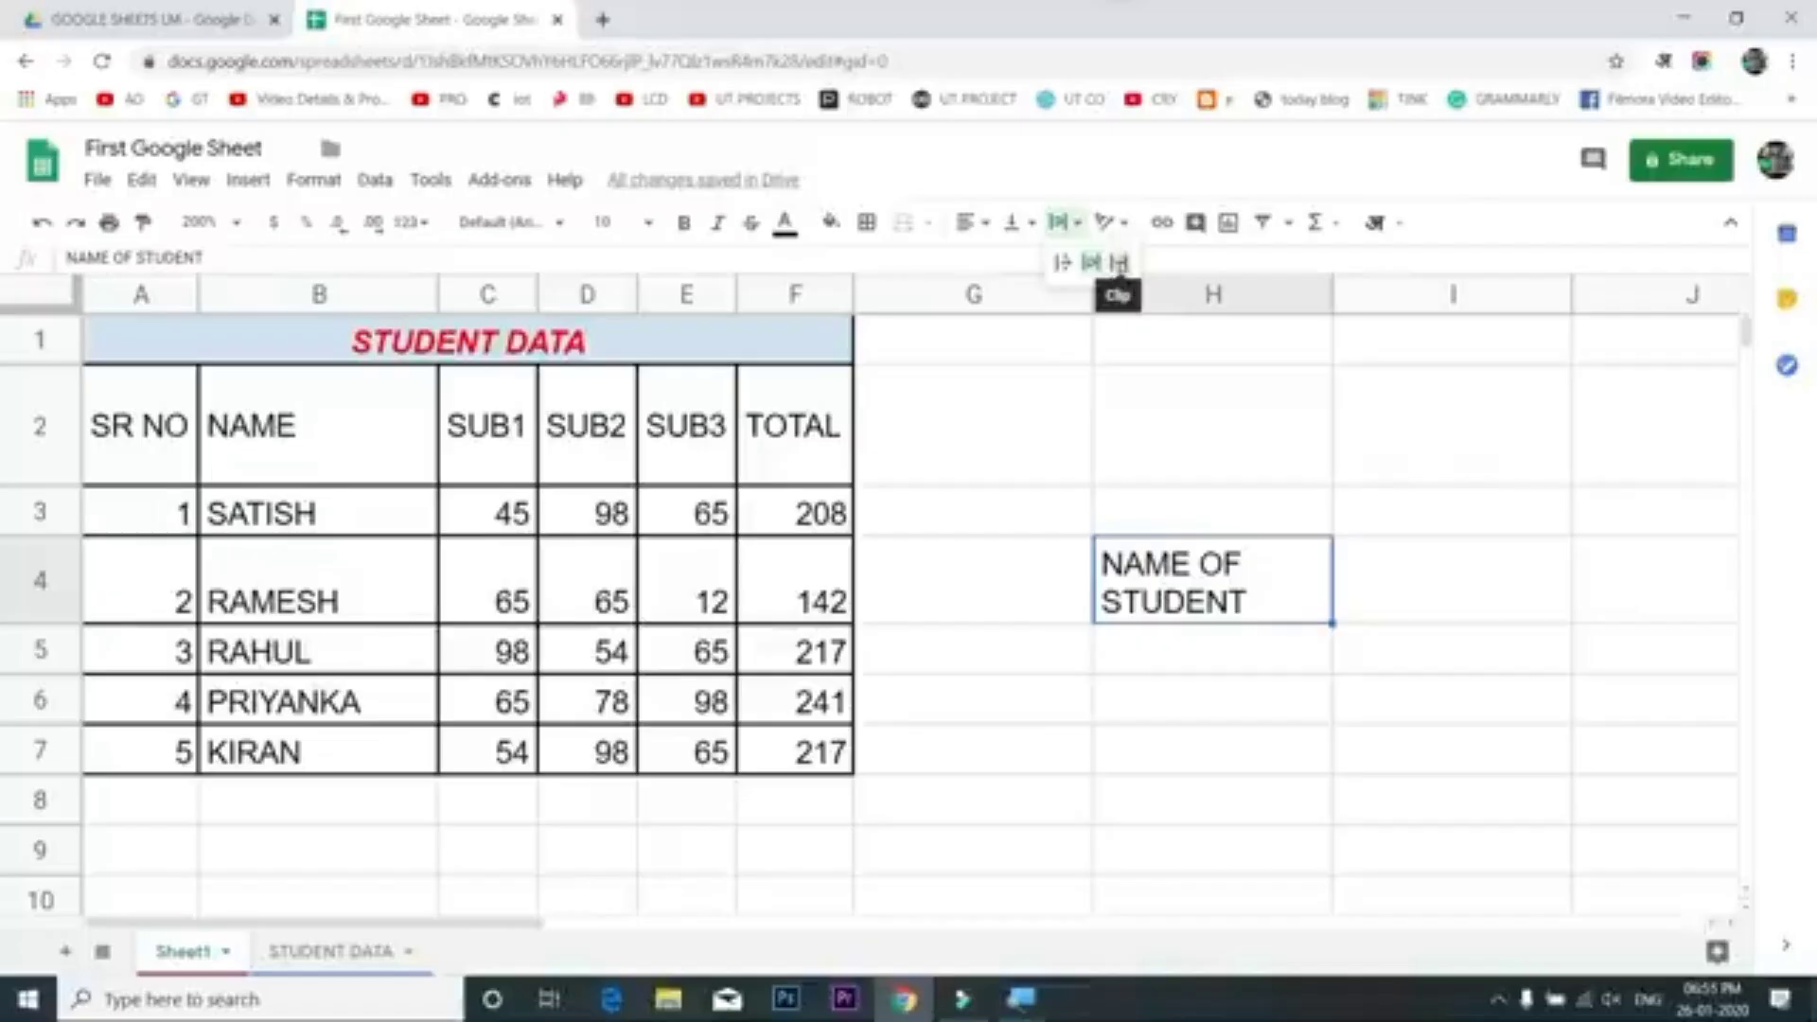
pyautogui.click(1120, 263)
pyautogui.click(1324, 708)
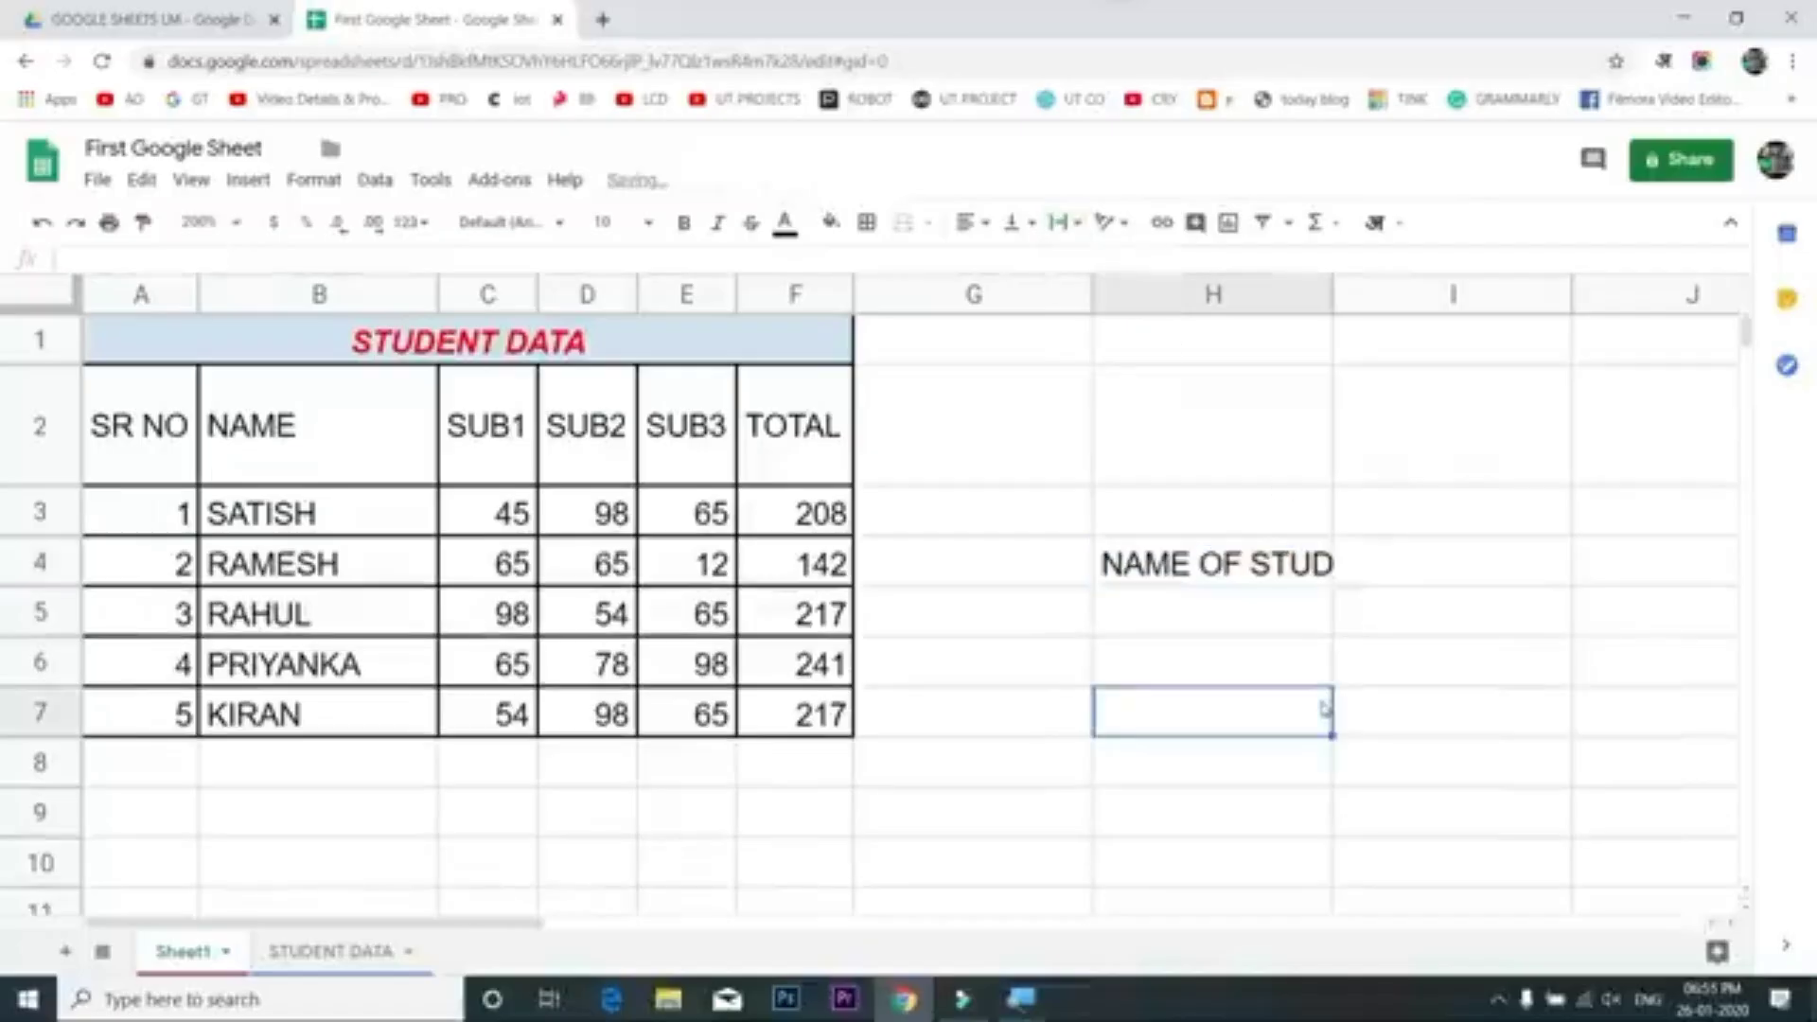
# Try rotating the text in cell H4 by tilting it up 45°, and stack it vertically
pyautogui.click(1261, 572)
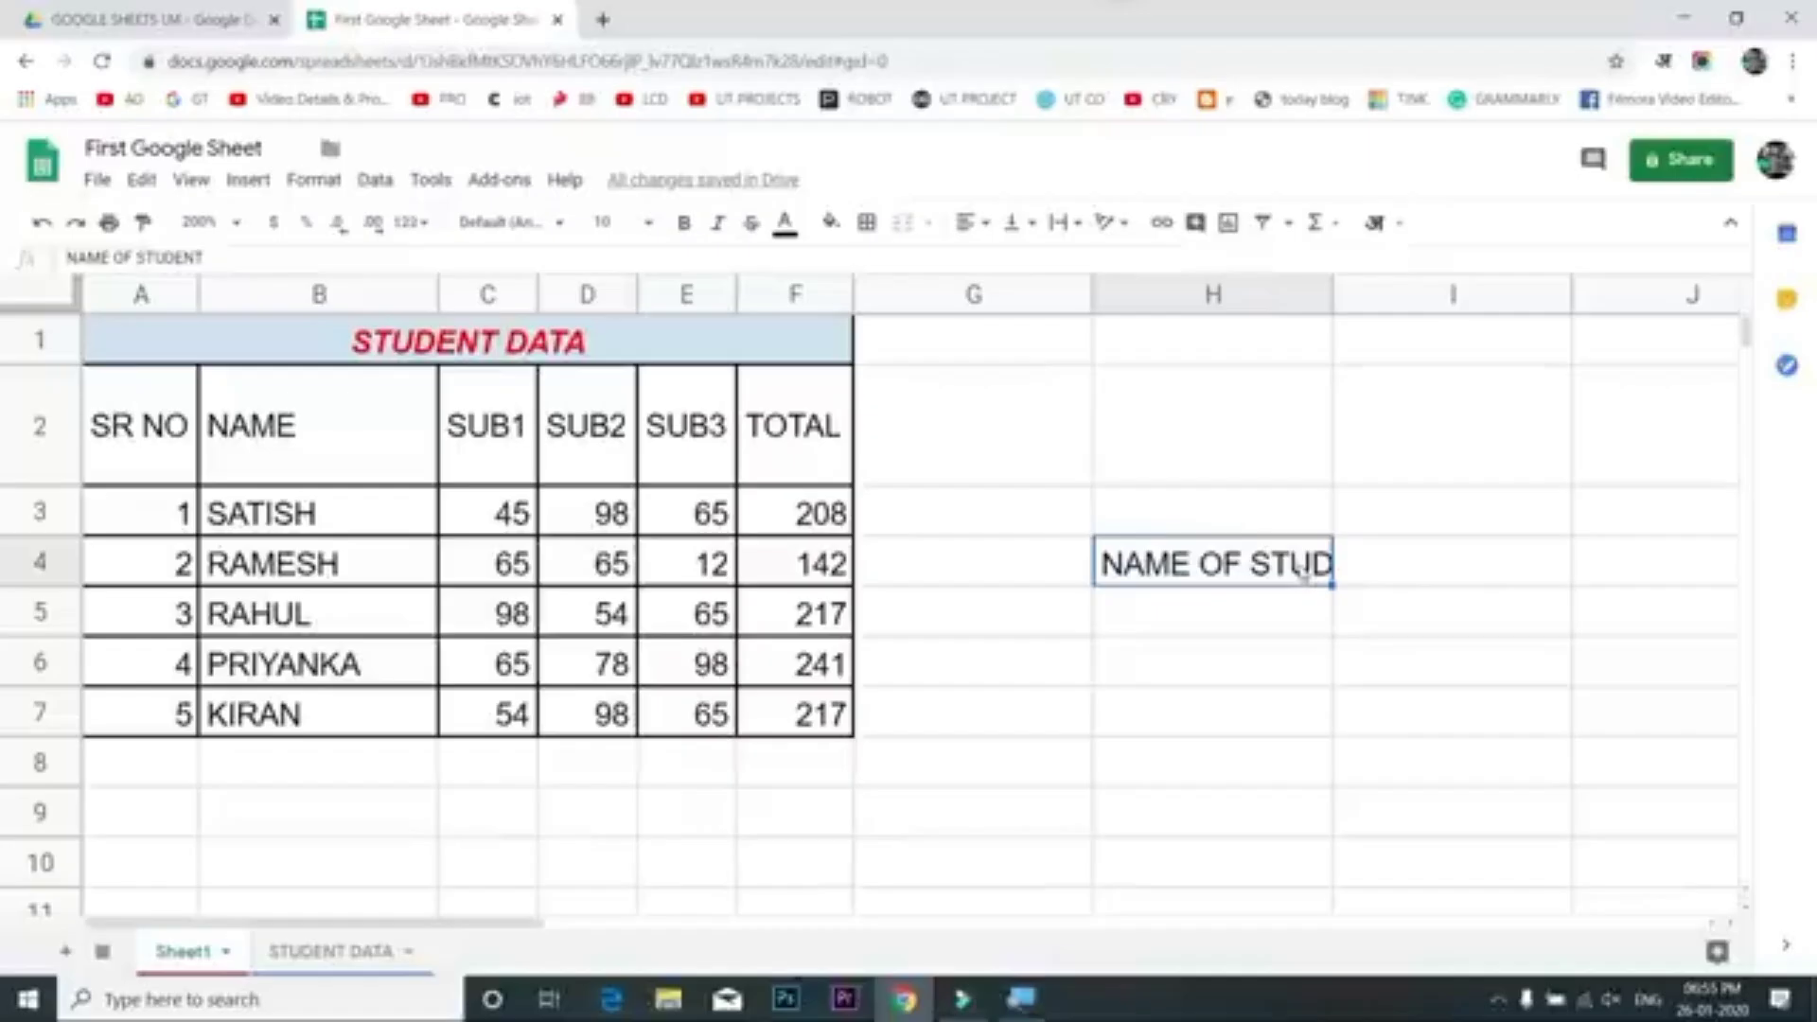
pyautogui.click(1111, 228)
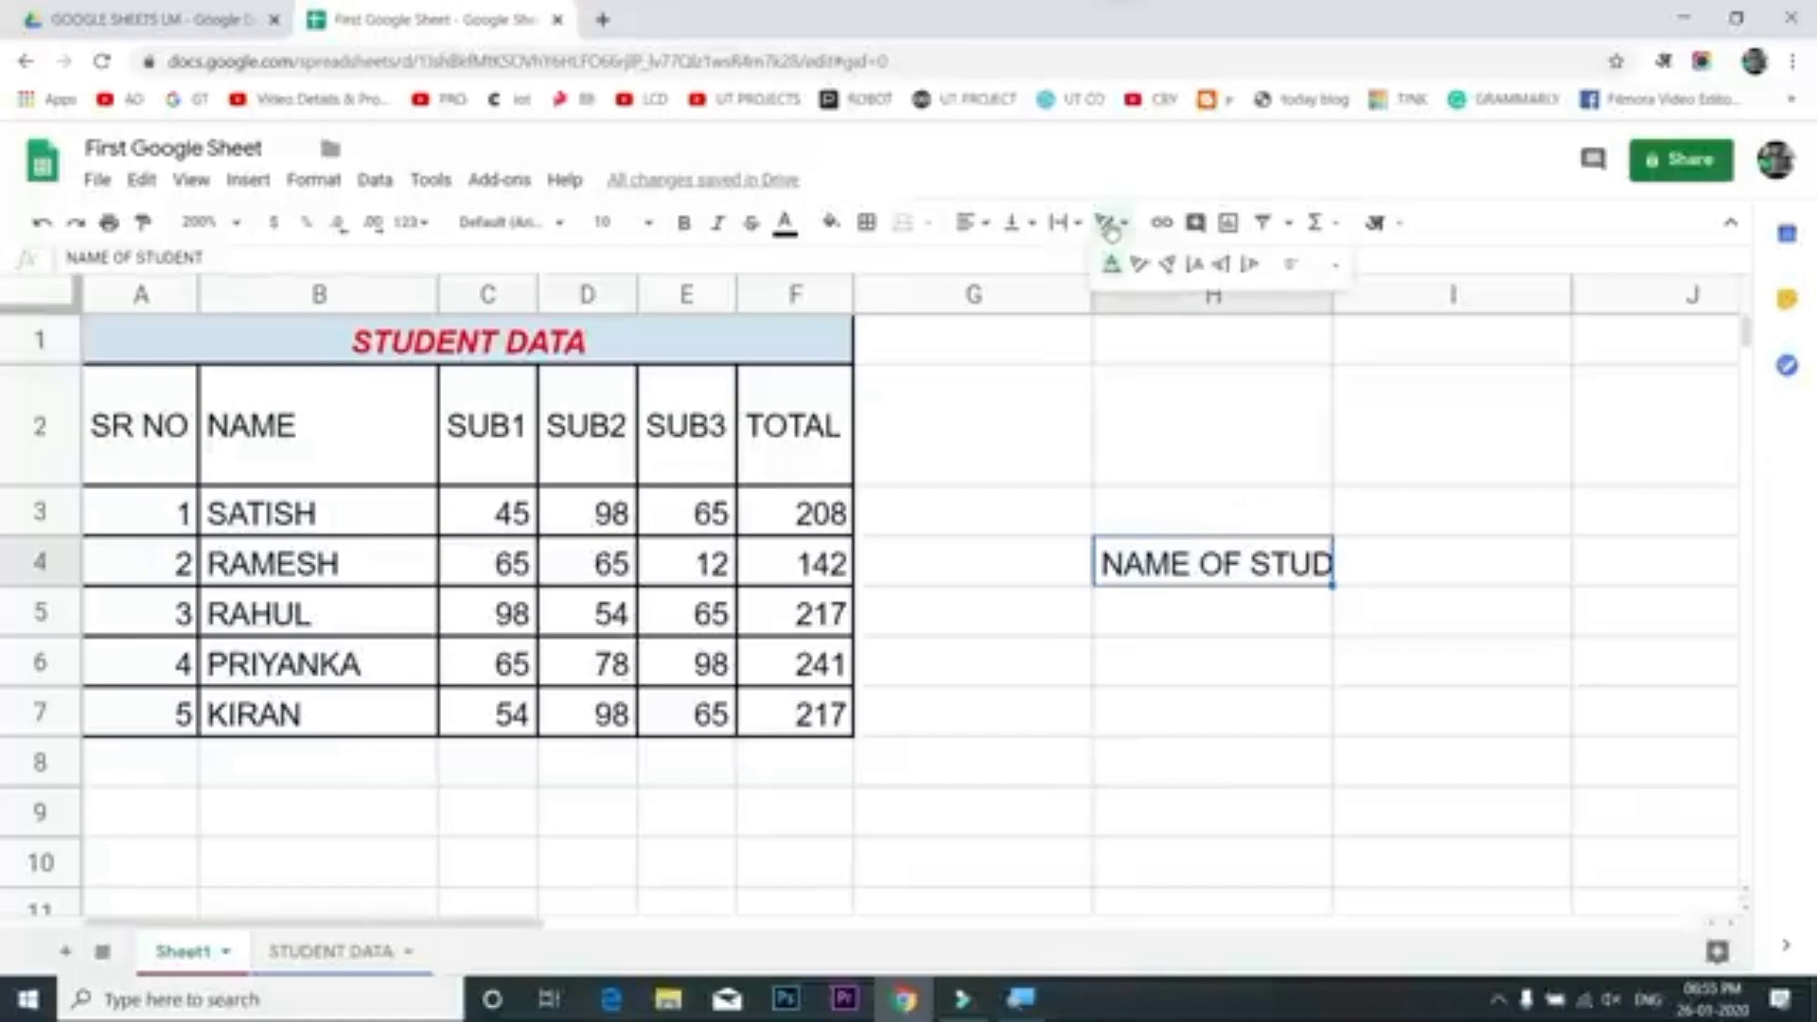
pyautogui.click(1139, 264)
pyautogui.click(1107, 224)
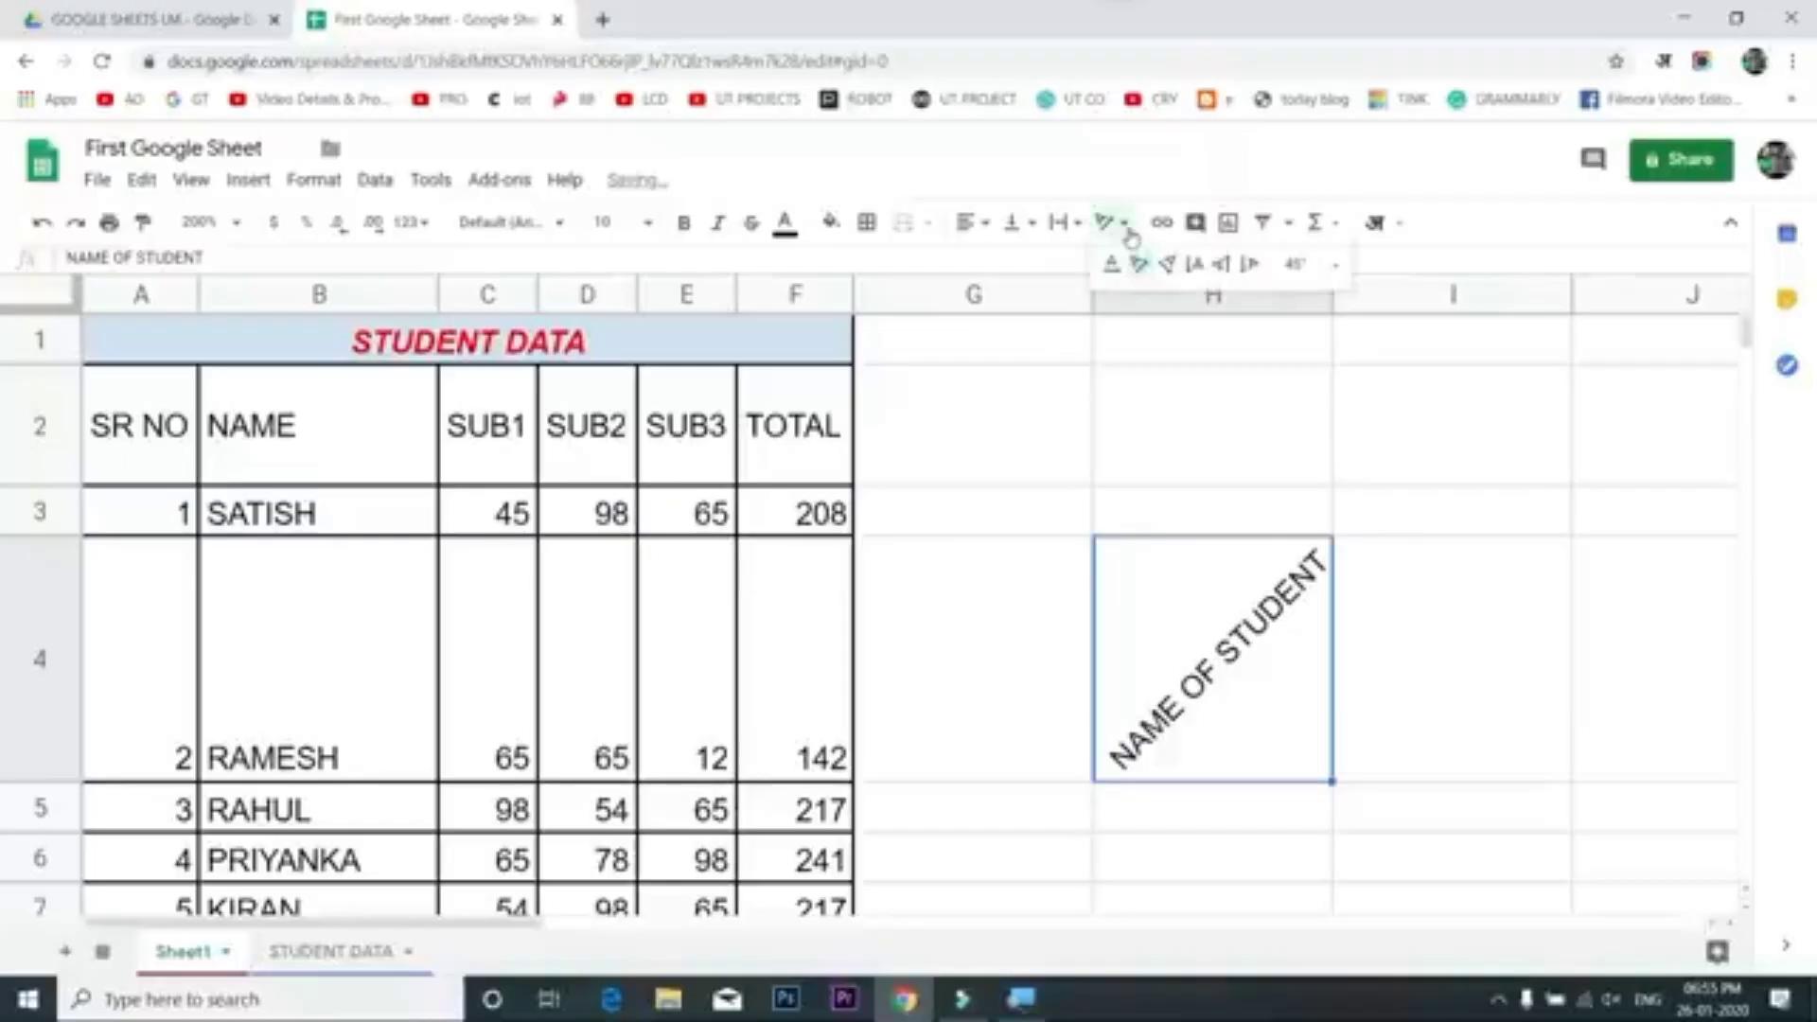
pyautogui.click(1189, 263)
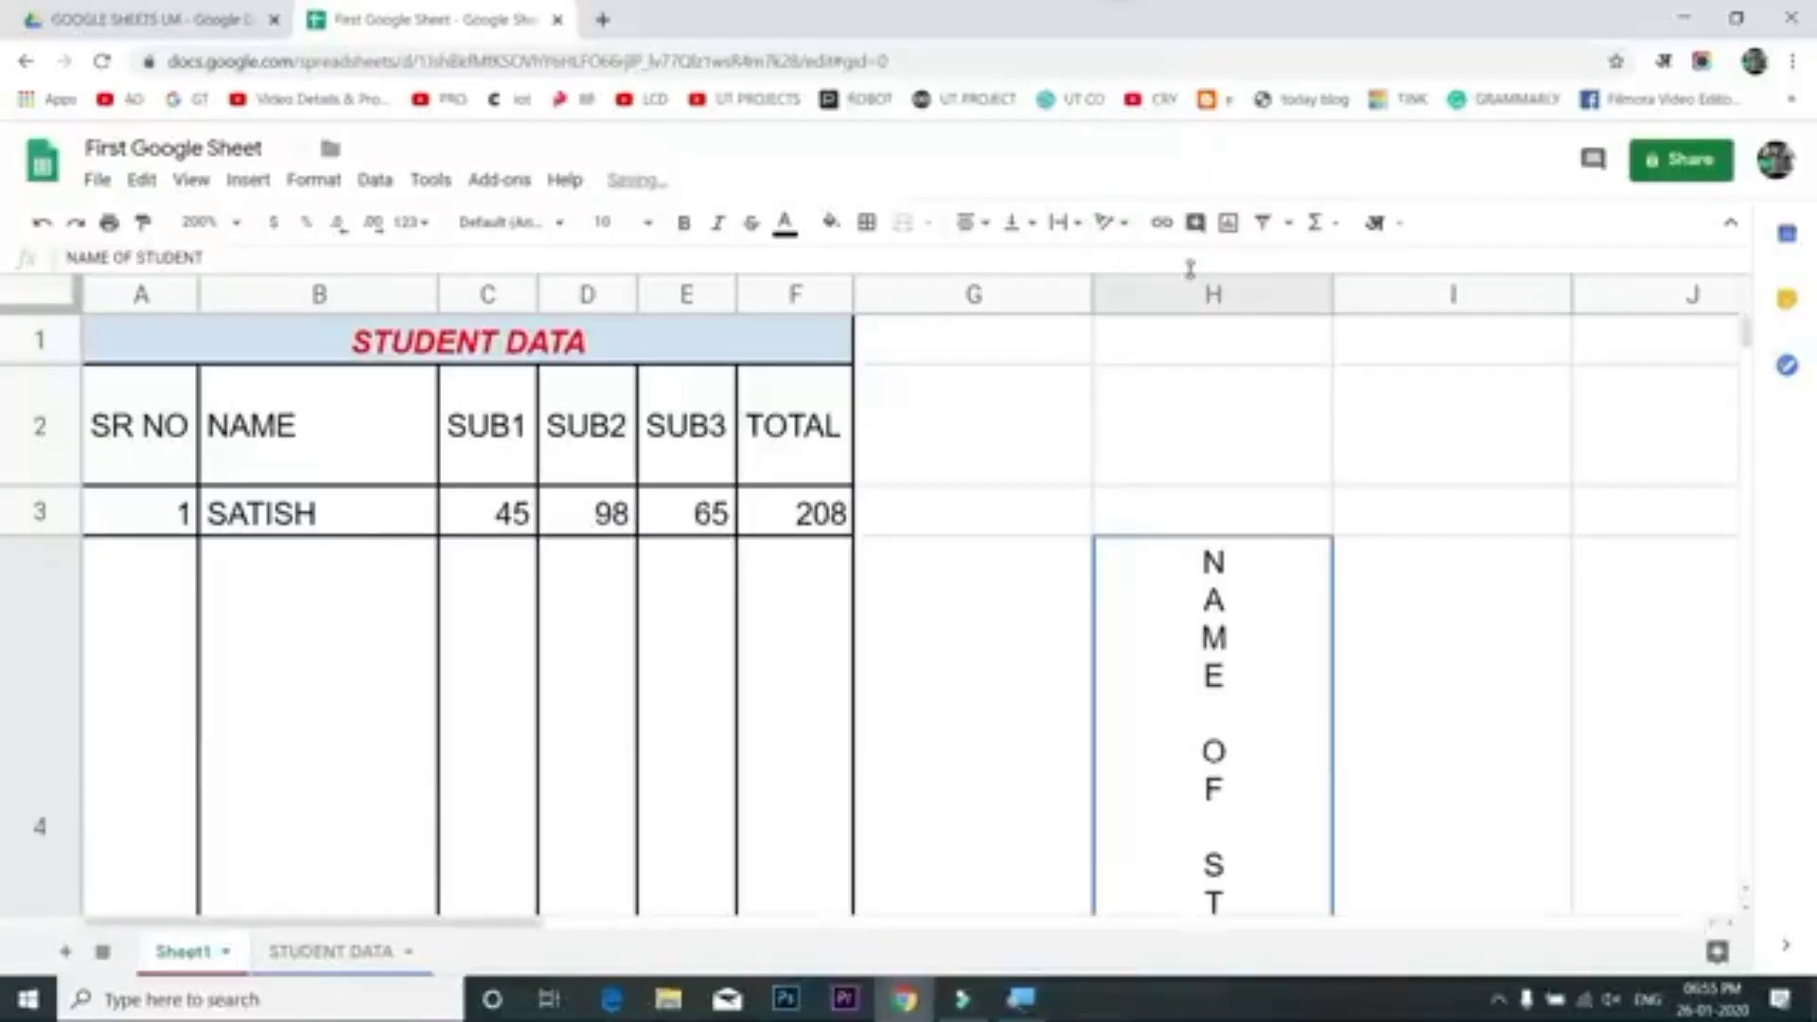
# Undo the text rotation, wrapping and text entry in cell H4 until the cell is empty
pyautogui.hotkey('ctrl', 'z')
pyautogui.hotkey('ctrl', 'z')
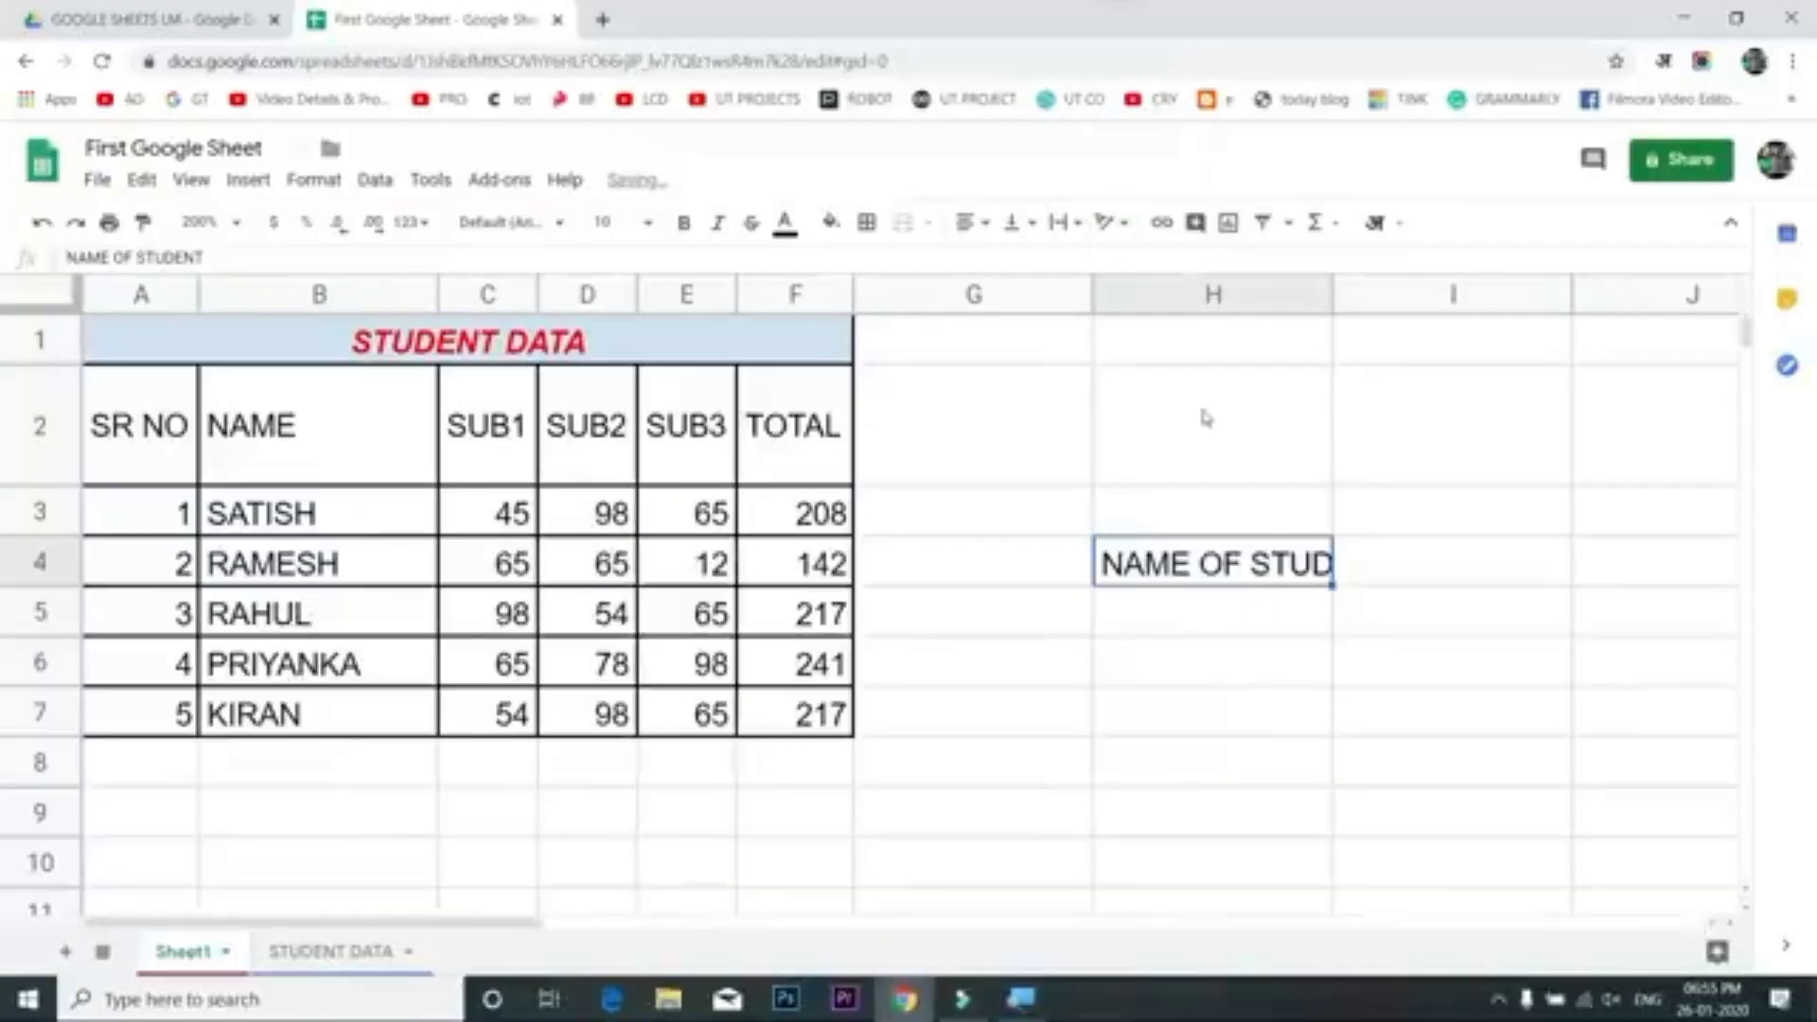
pyautogui.hotkey('ctrl', 'z')
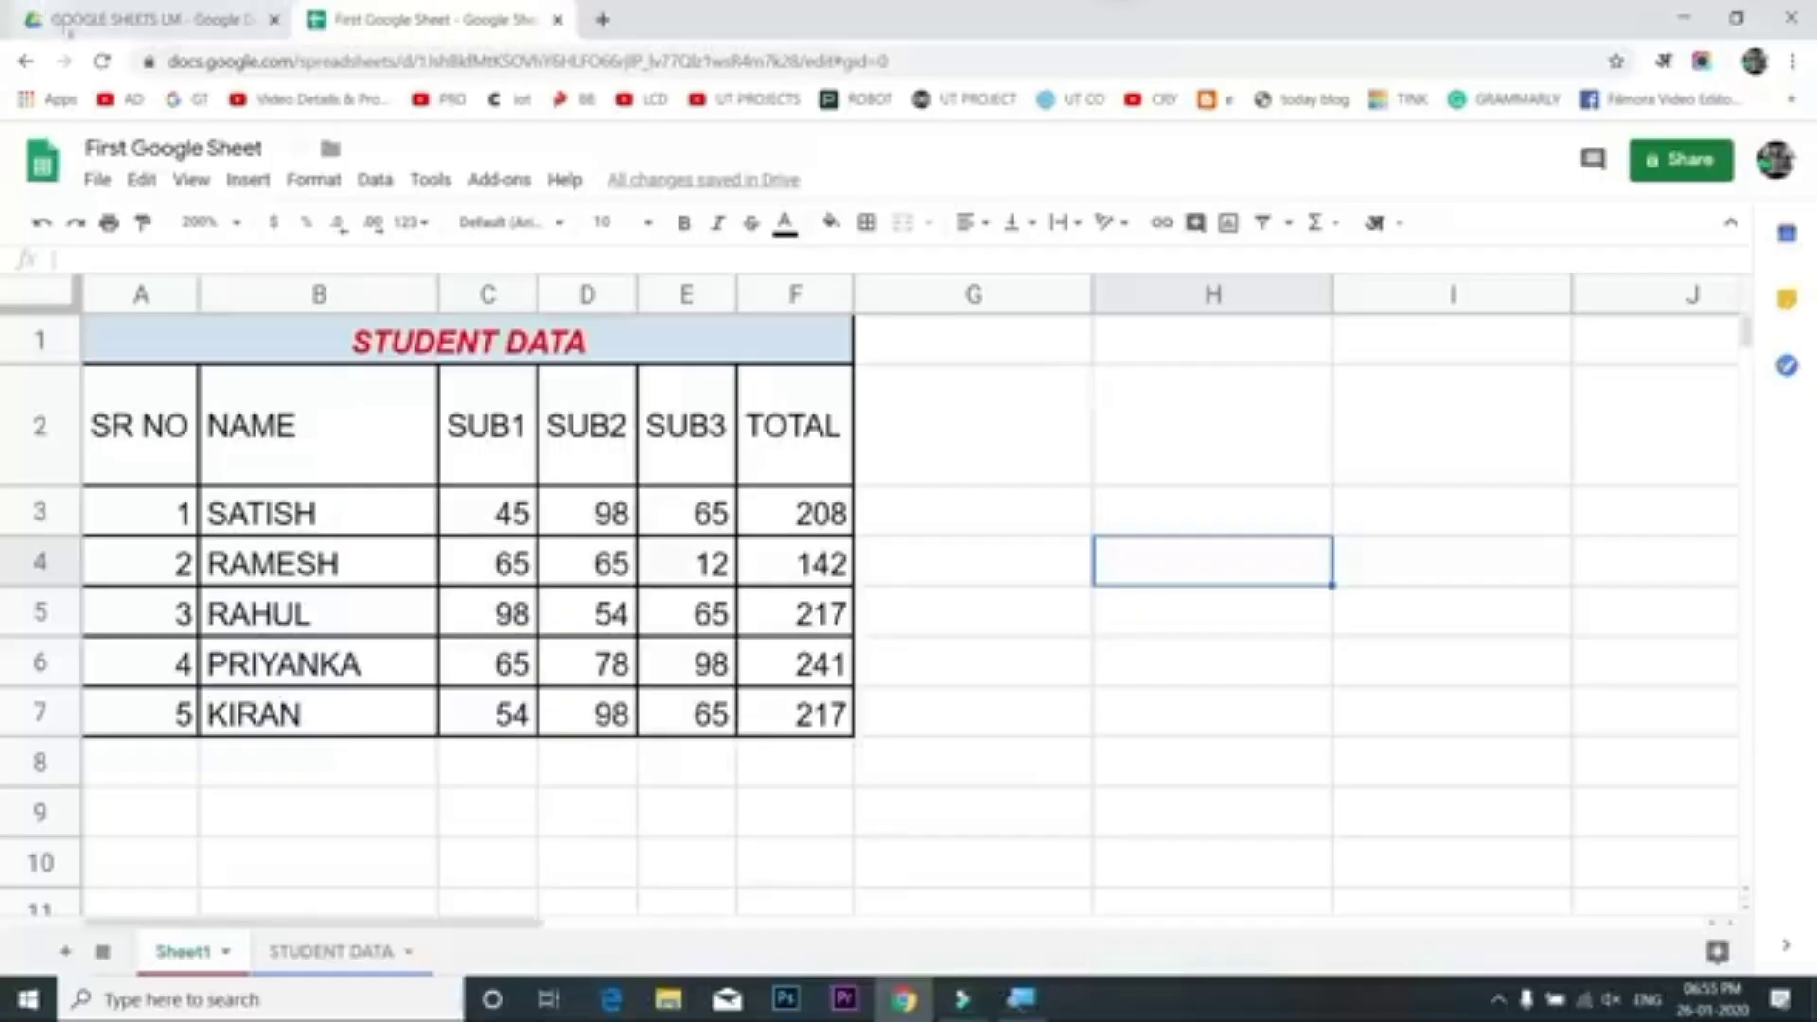
# Select cell A2, open the print settings, and set the print range to Selected cells (A2)
pyautogui.click(365, 466)
pyautogui.click(190, 553)
pyautogui.click(175, 523)
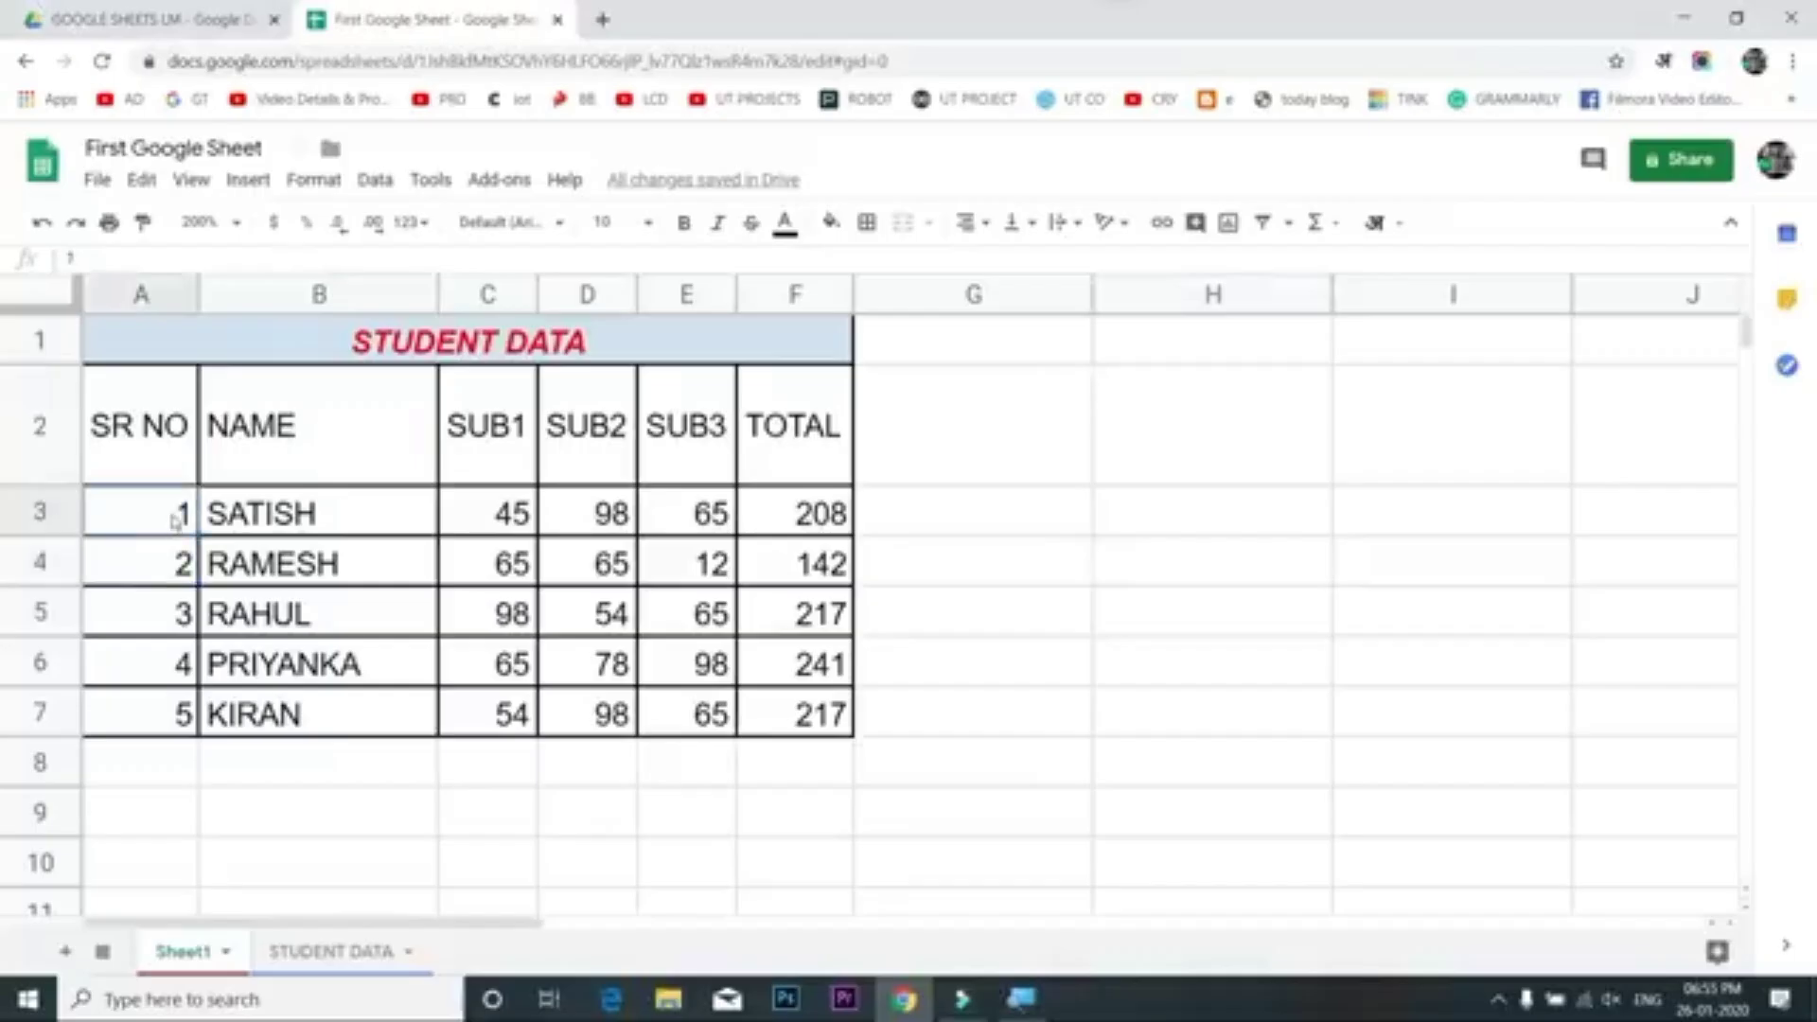
pyautogui.click(149, 430)
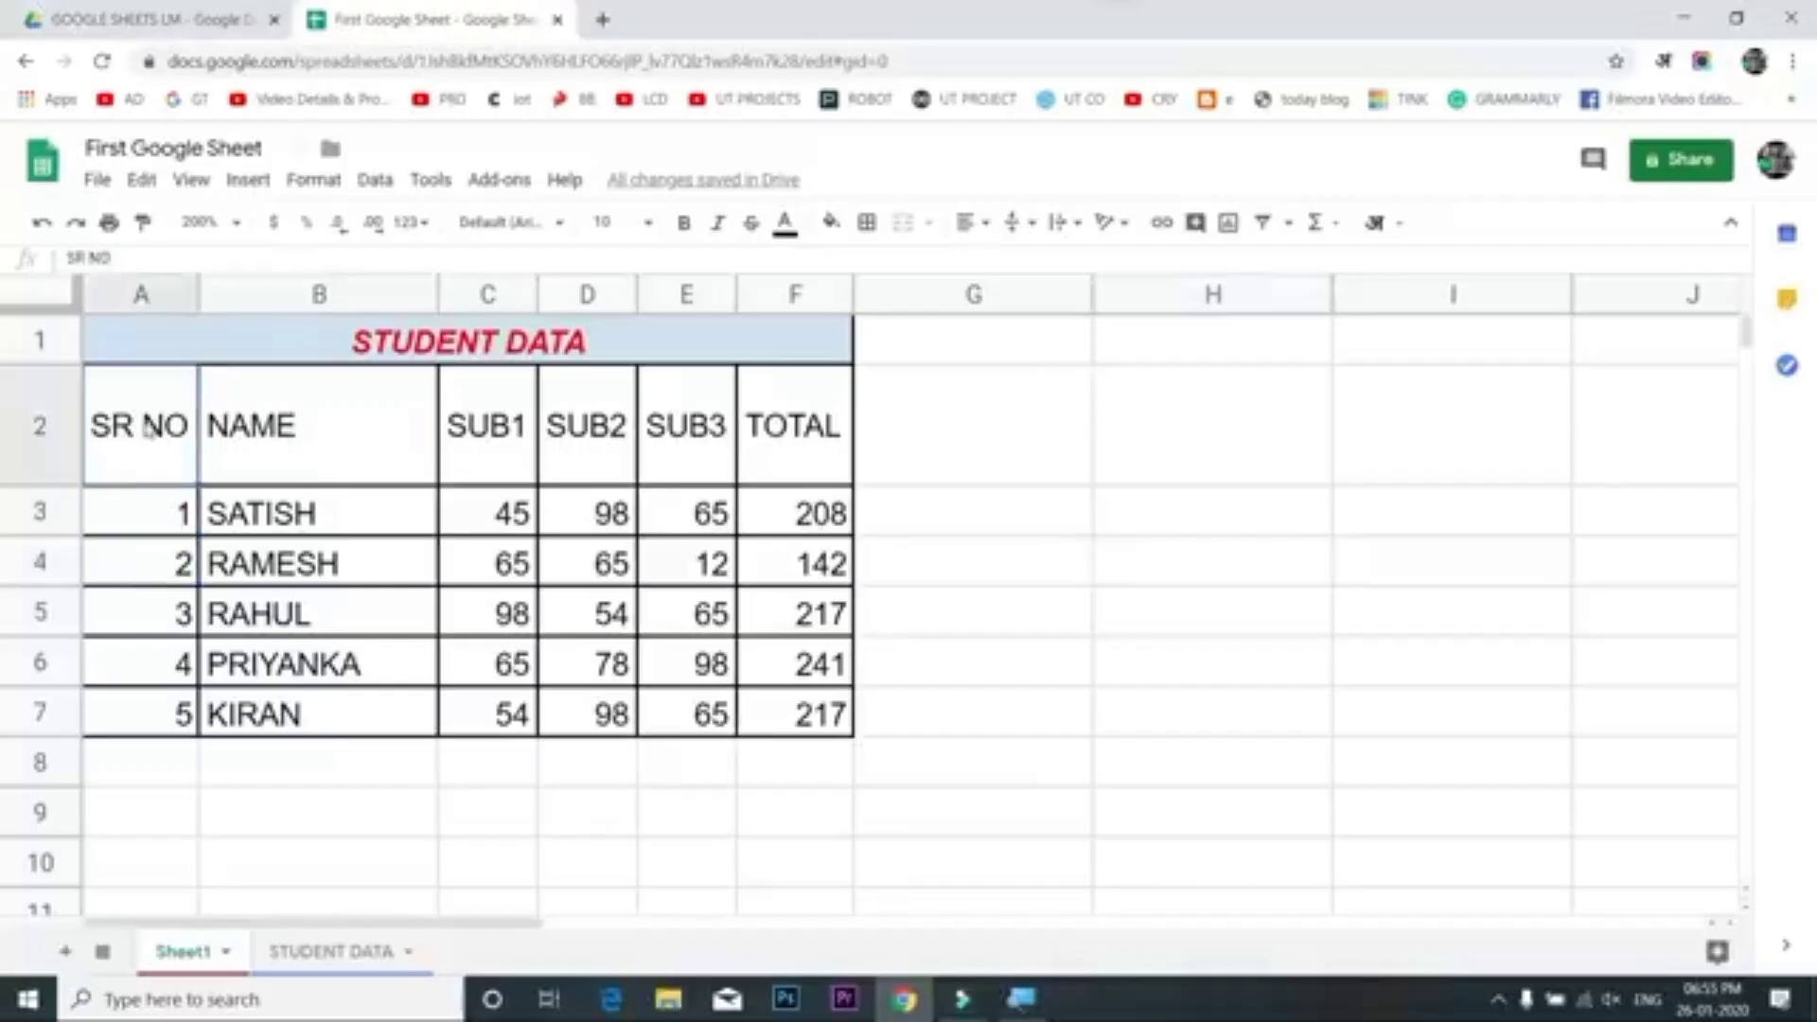
pyautogui.hotkey('ctrl', 'p')
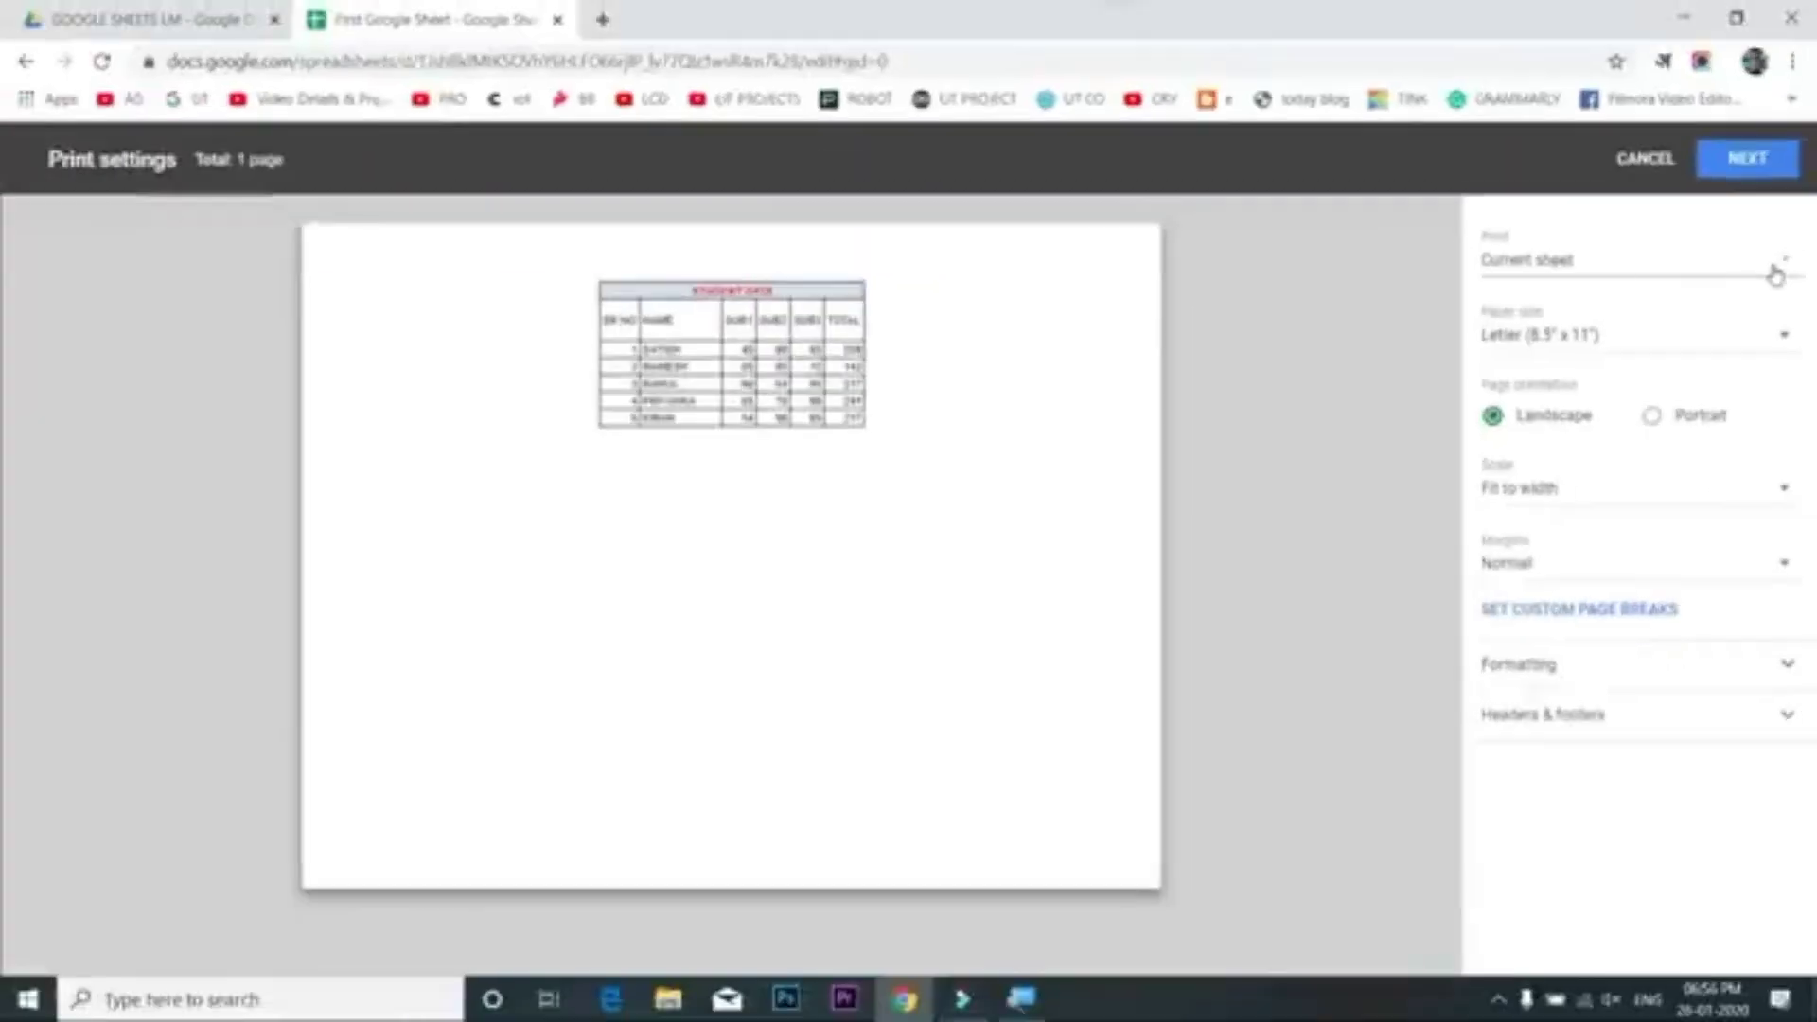
pyautogui.click(1774, 274)
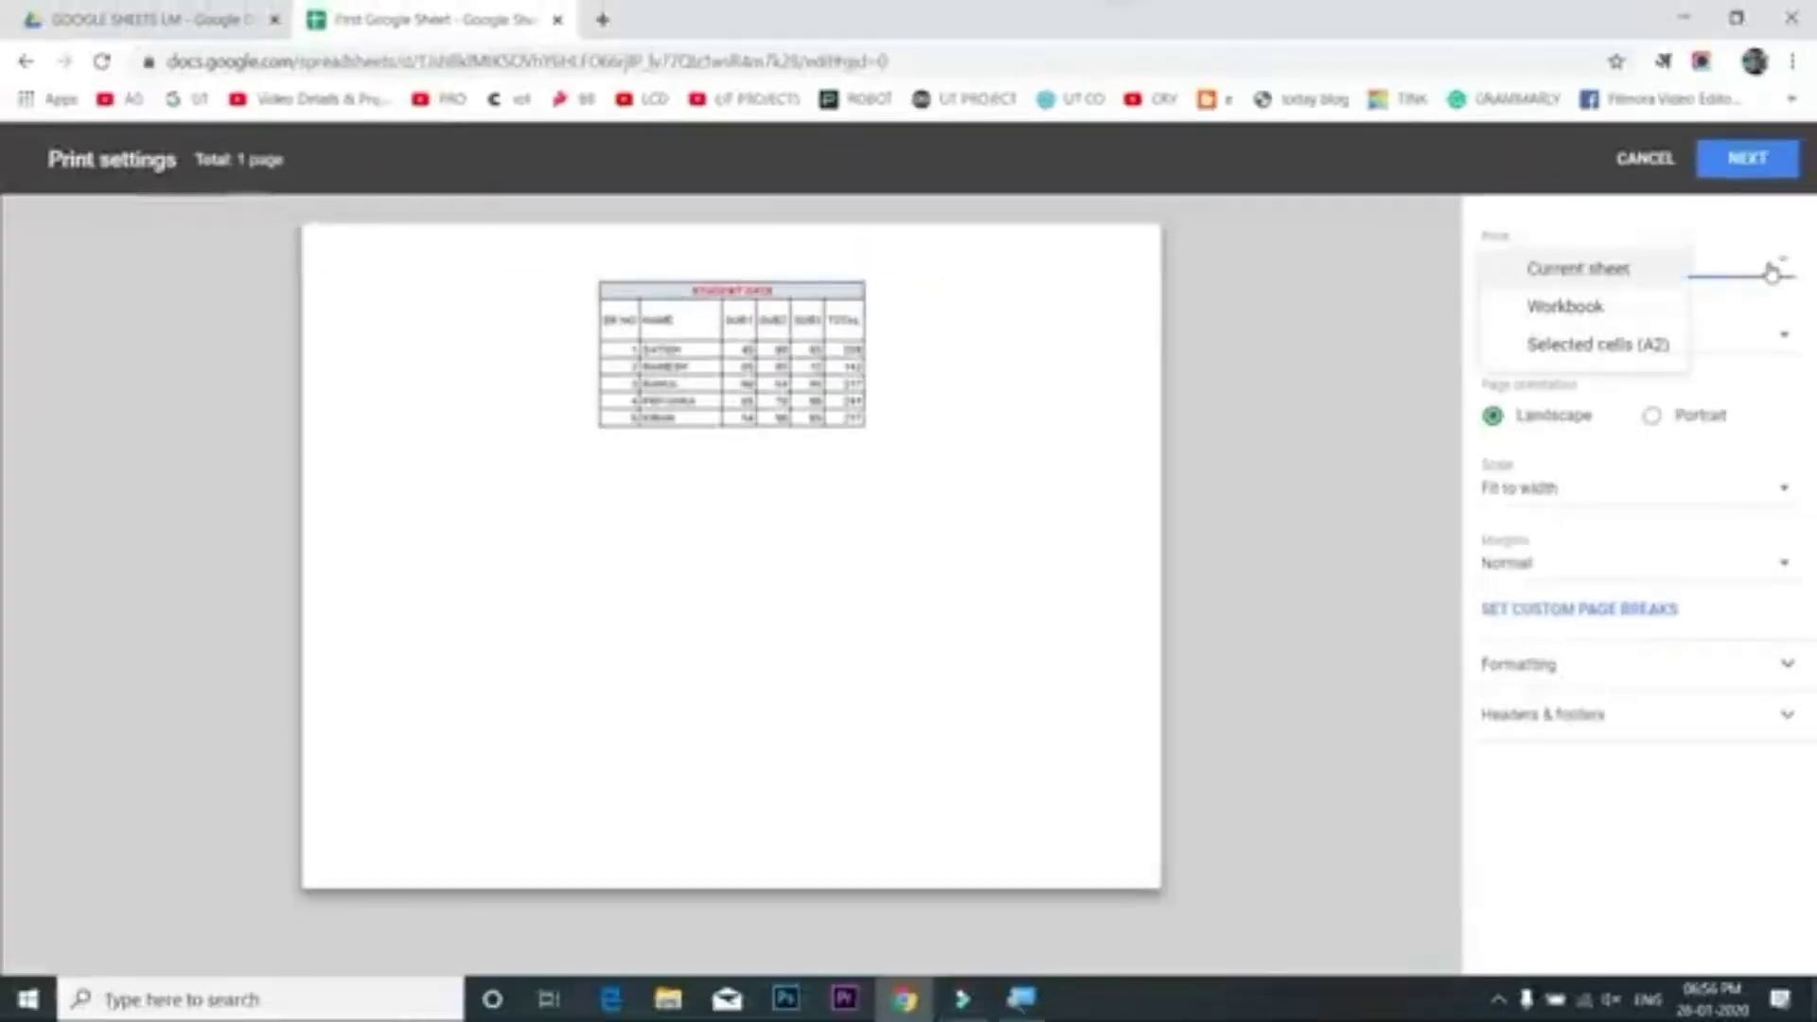
pyautogui.click(1650, 350)
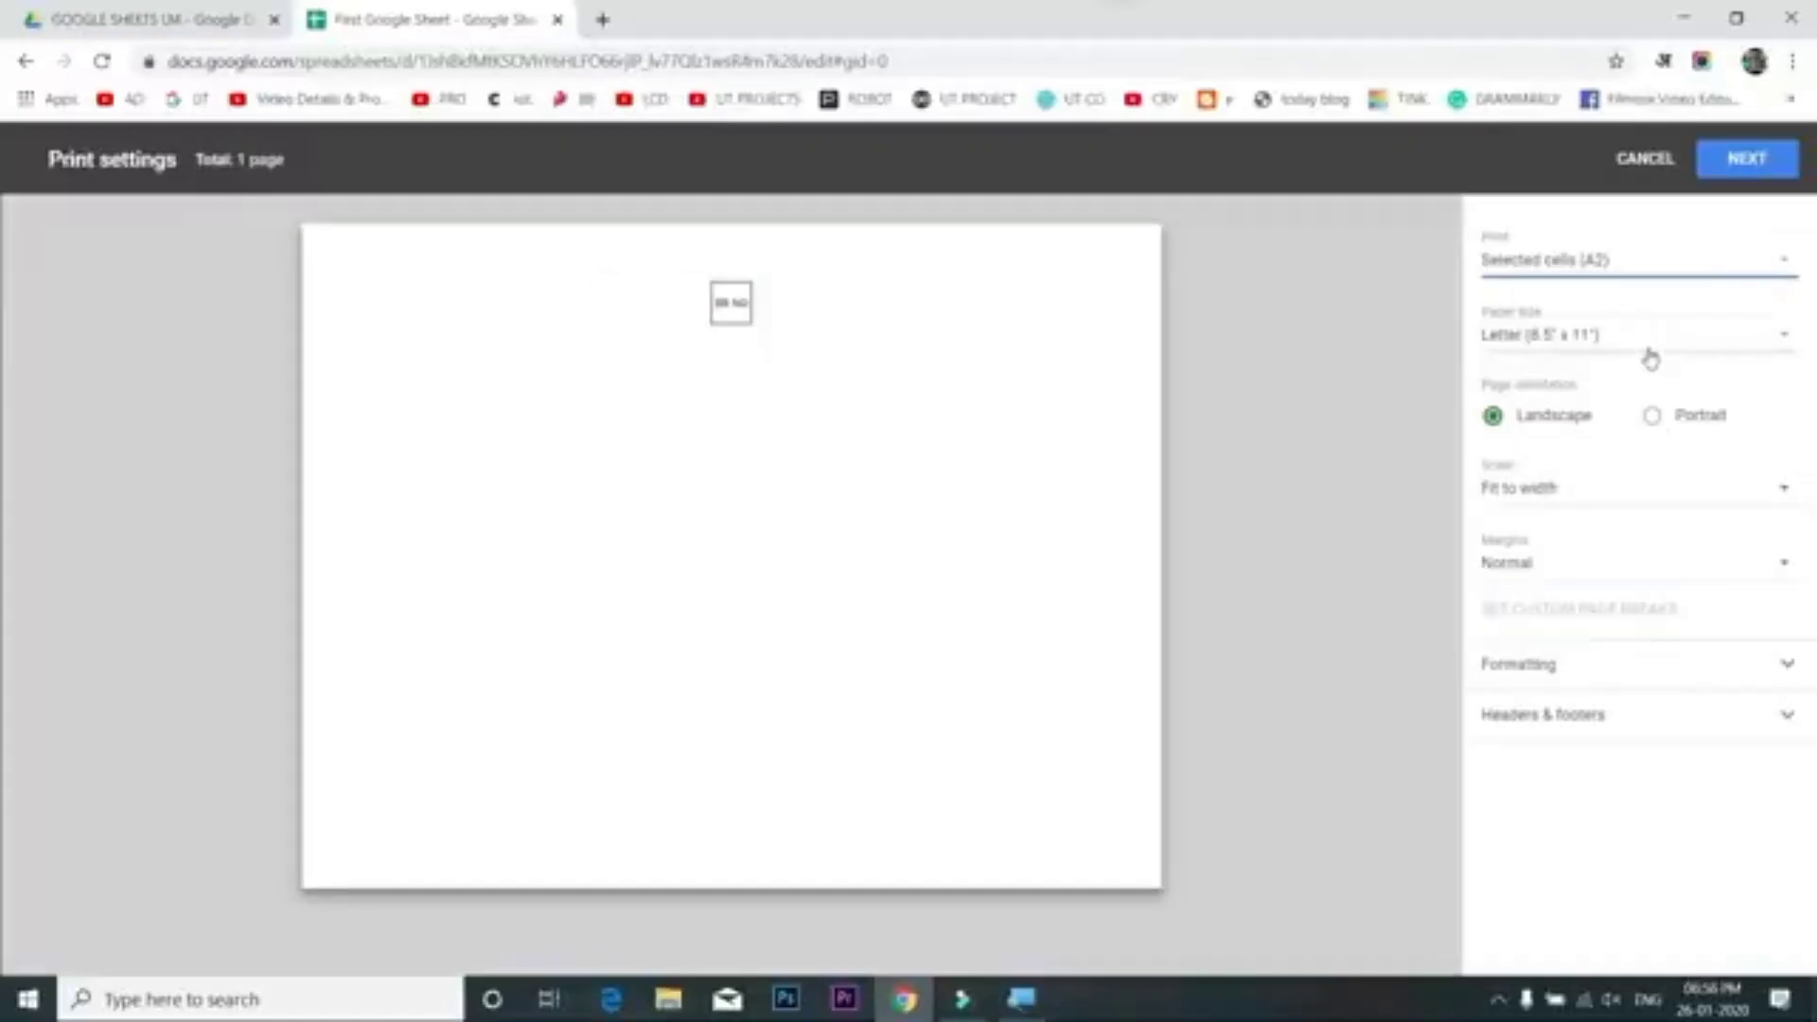
# Return the print range to Current sheet, and cancel the print settings
pyautogui.click(1734, 278)
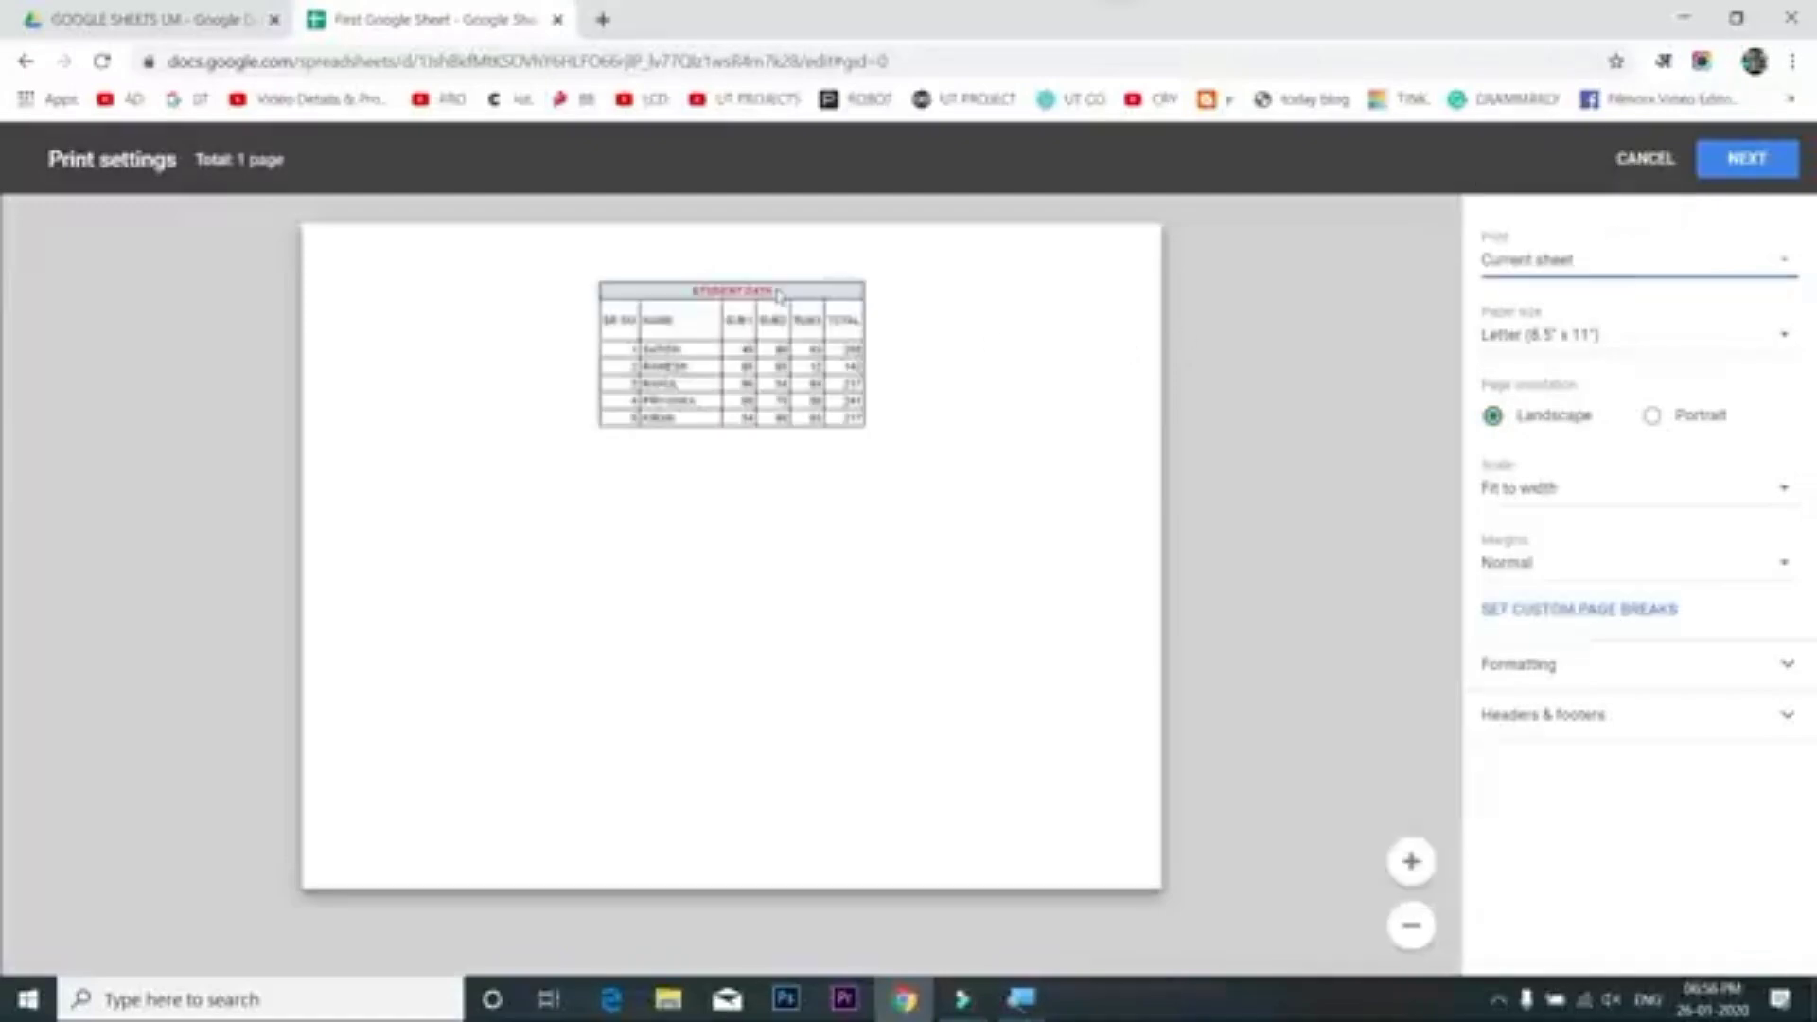
pyautogui.click(1671, 277)
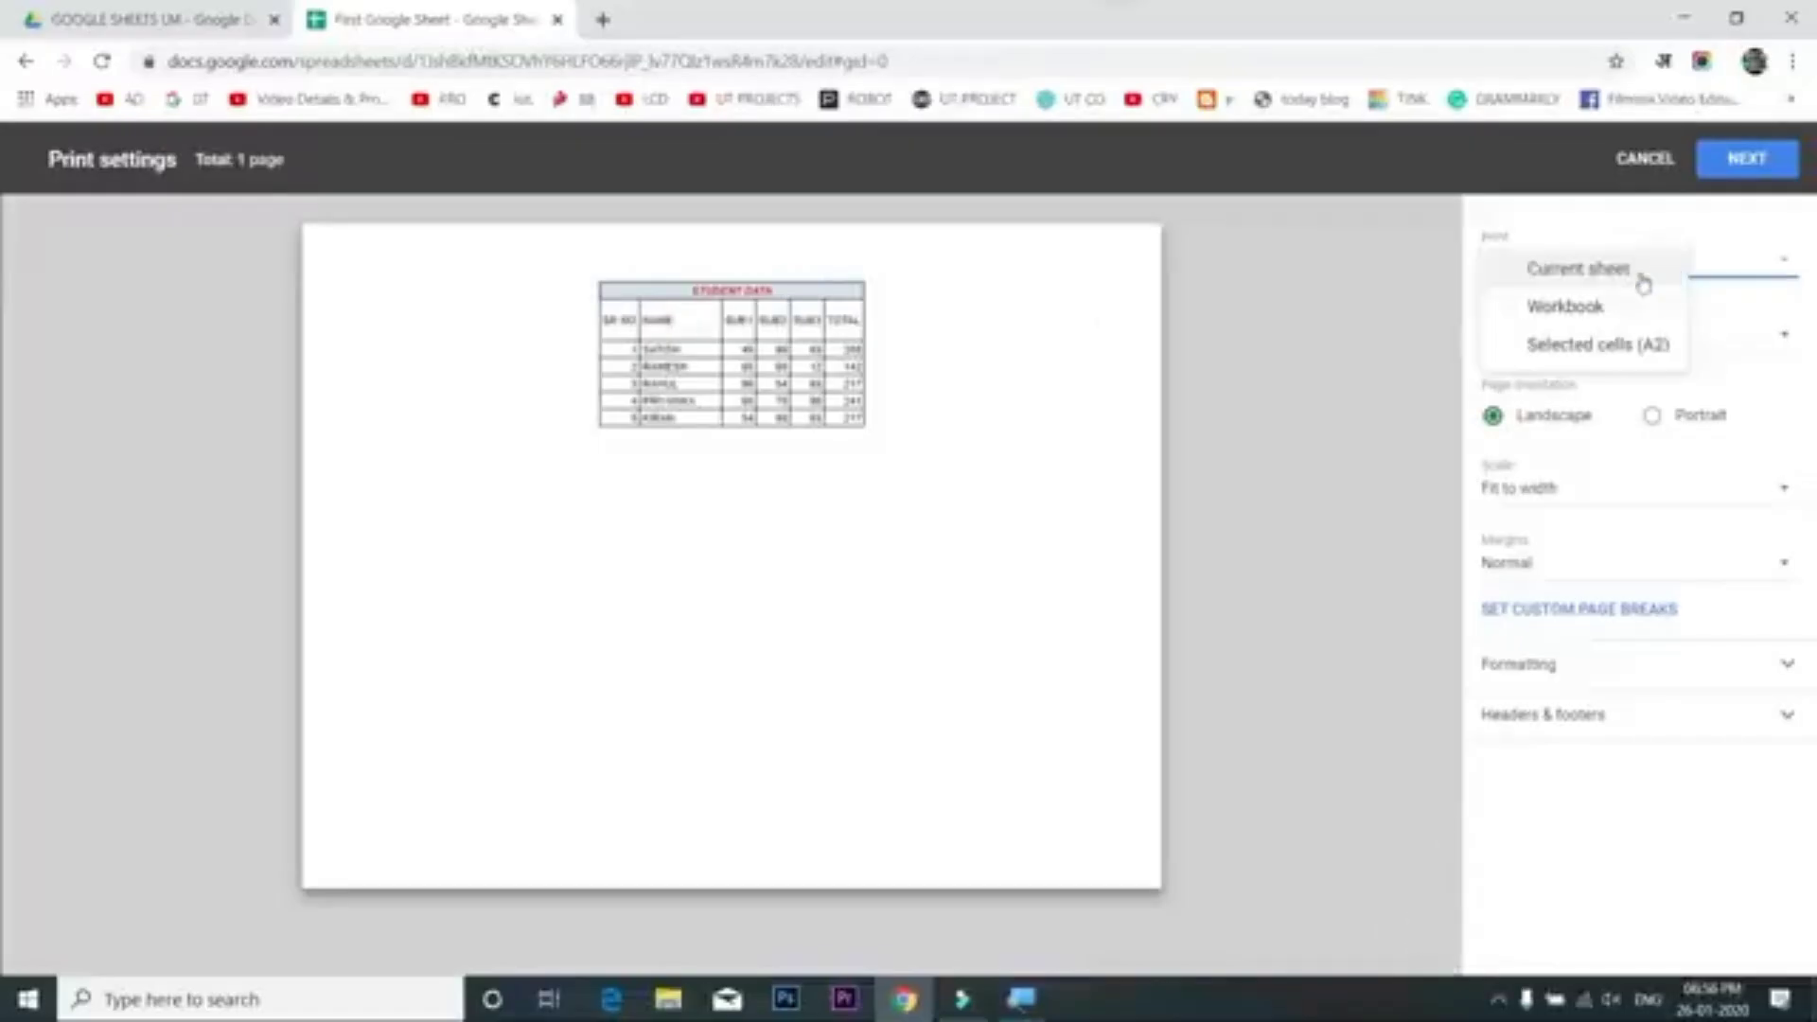
pyautogui.click(1578, 272)
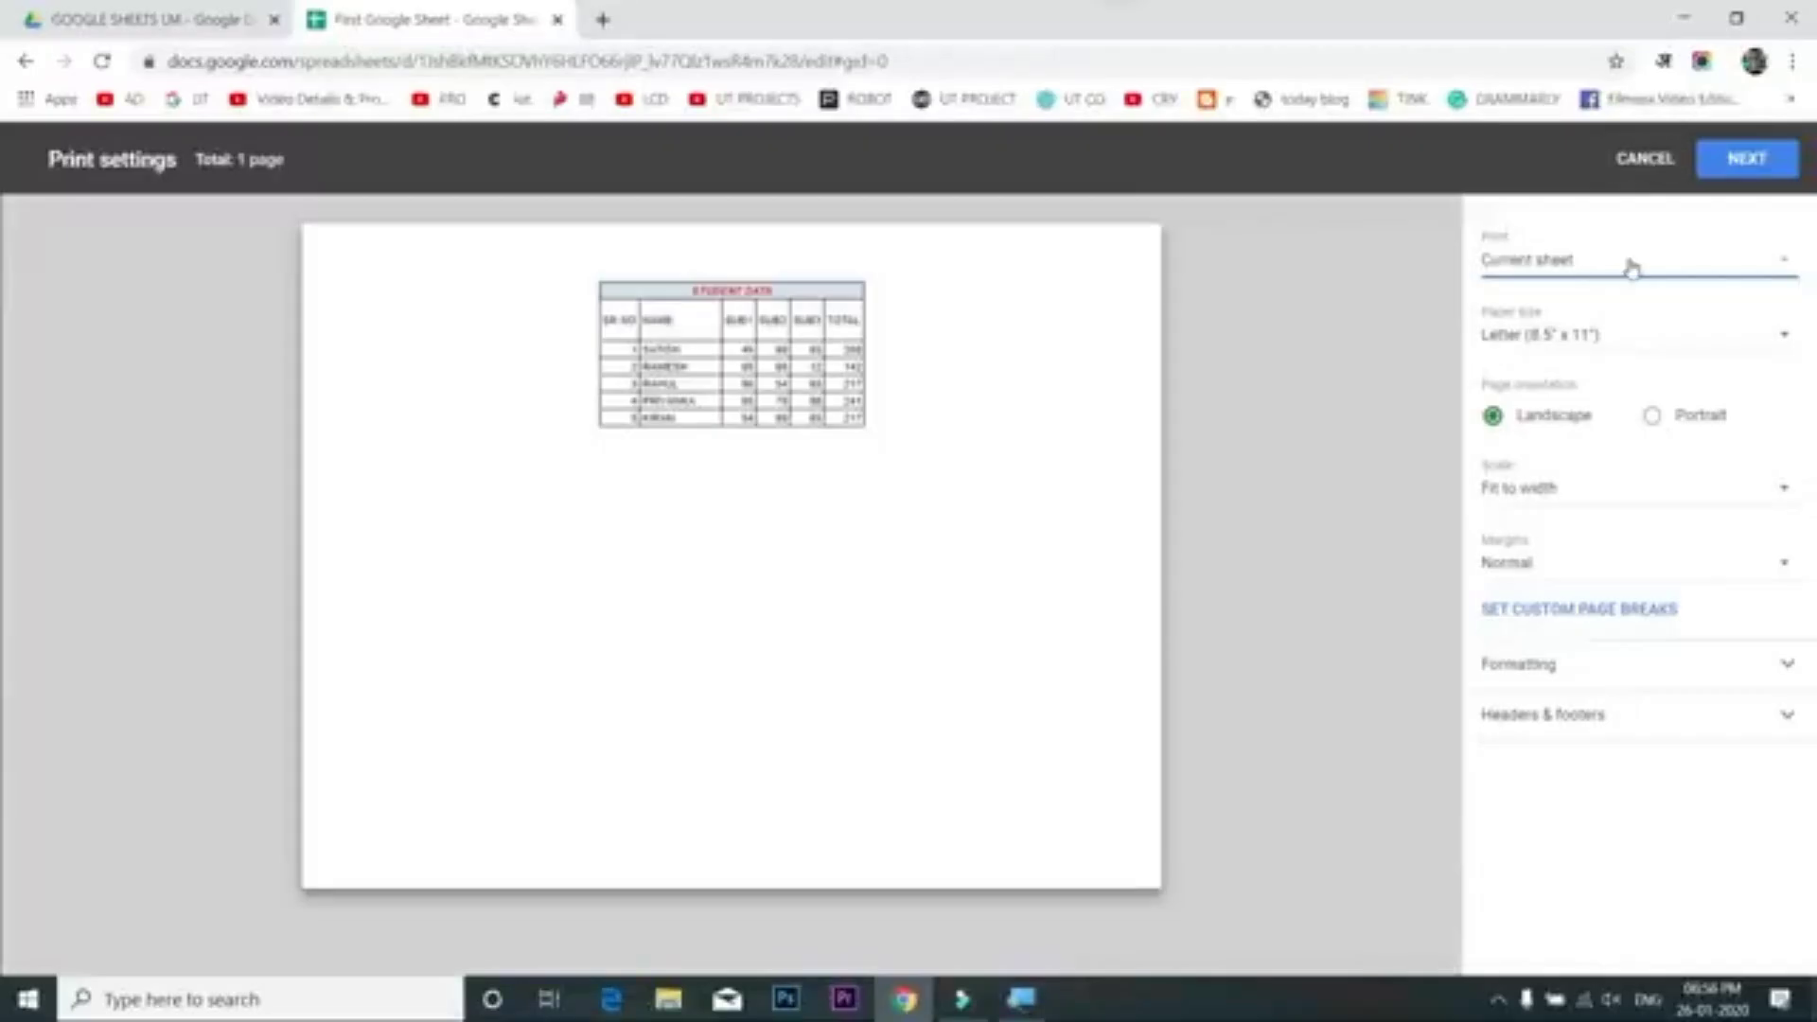
pyautogui.click(1644, 158)
pyautogui.click(442, 437)
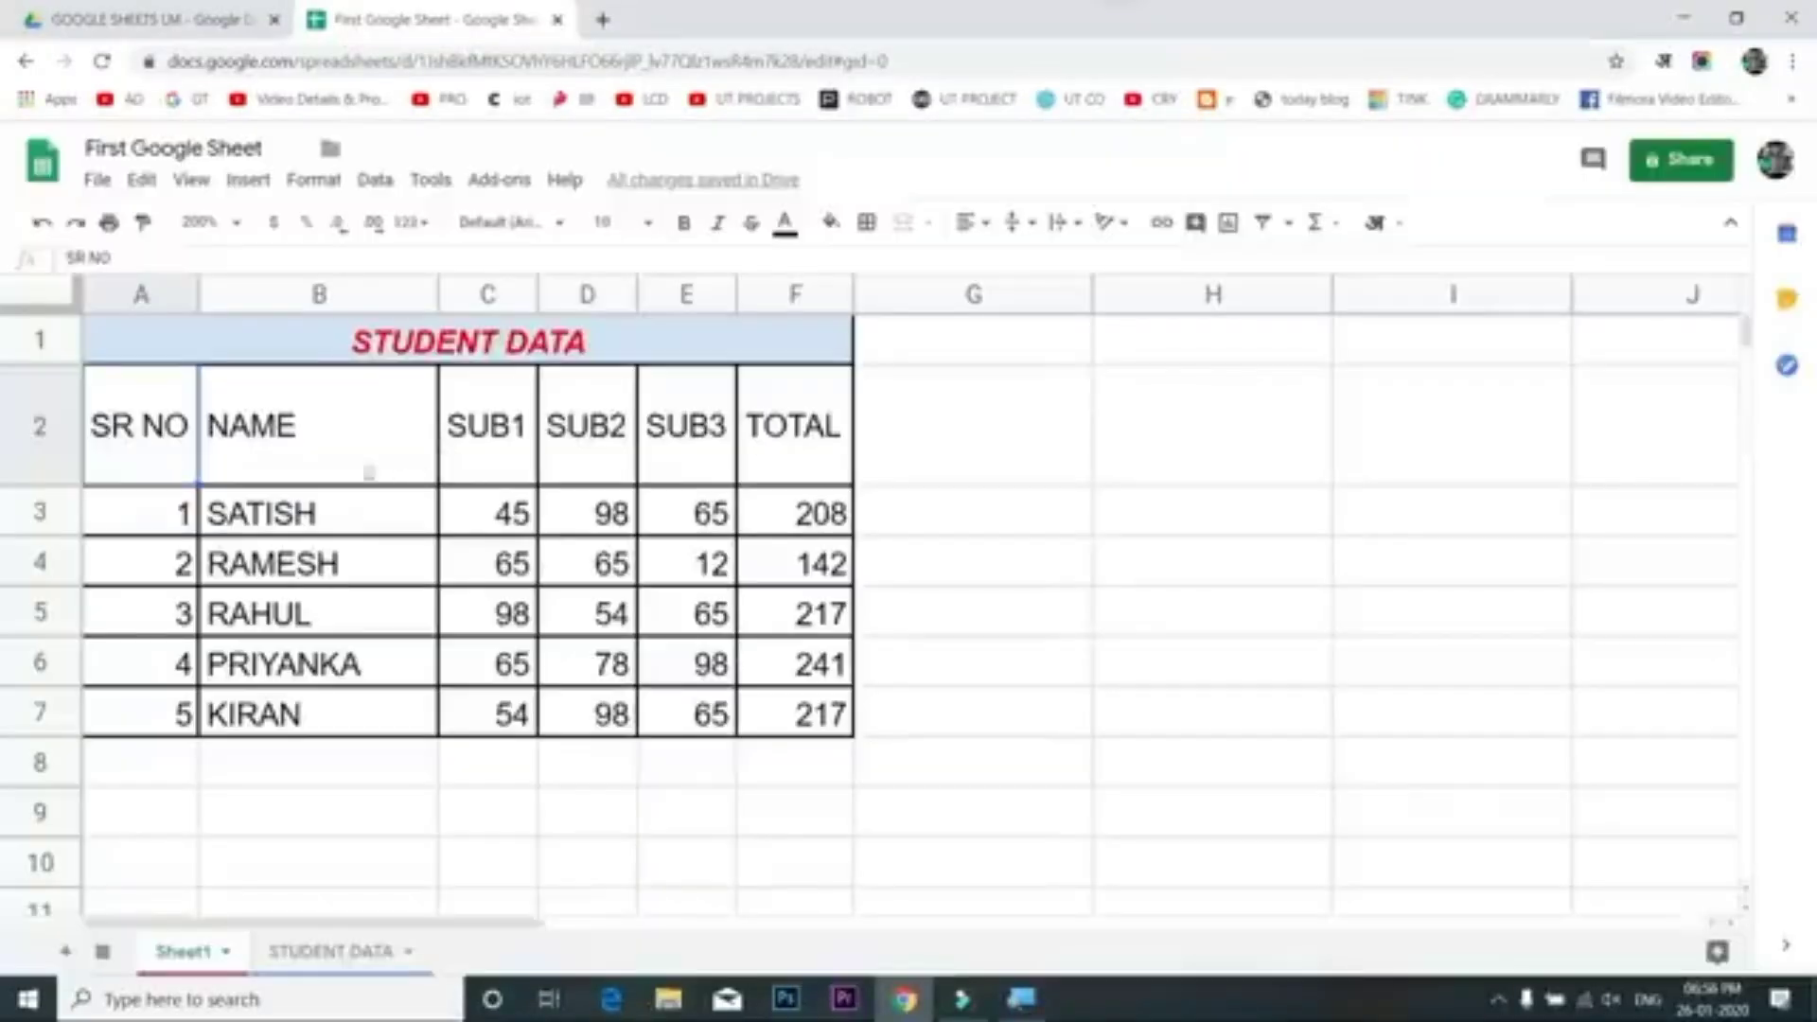
# Open the print settings with A1:F4 selected, try printing only the selected cells, and set the range back to Current sheet
pyautogui.moveTo(140, 346); pyautogui.dragTo(225, 568)
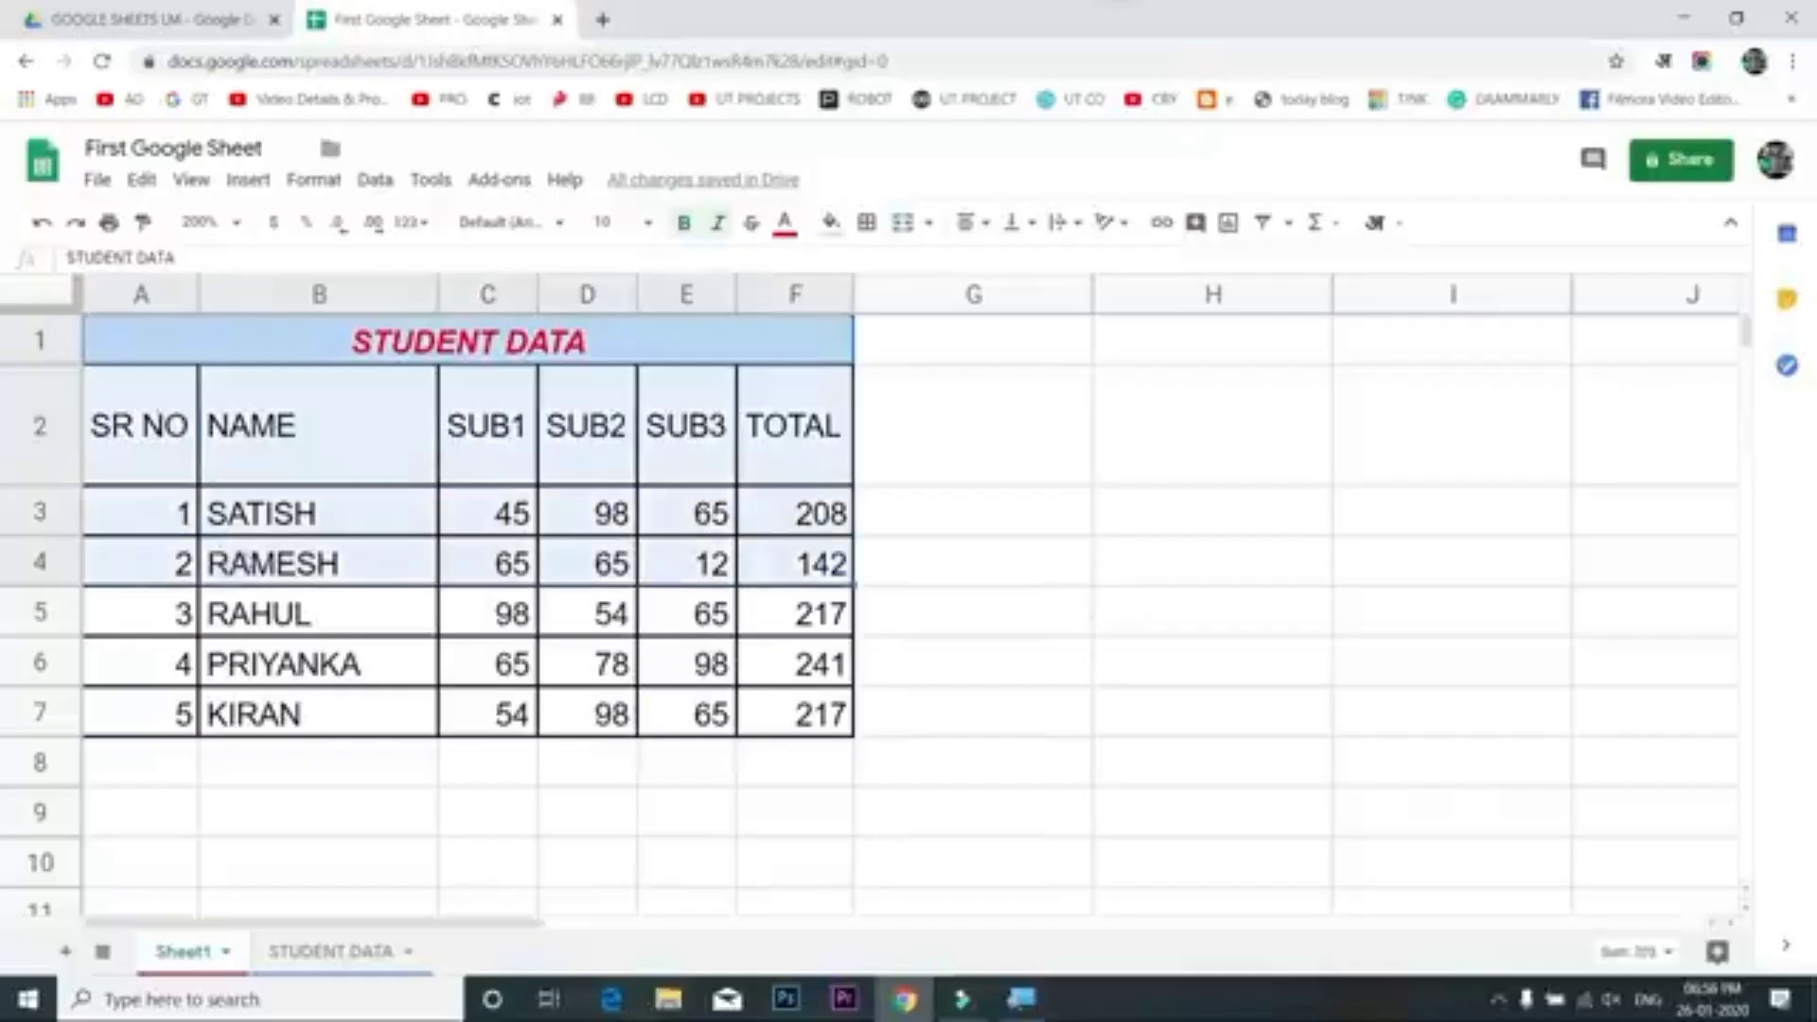
pyautogui.hotkey('ctrl', 'p')
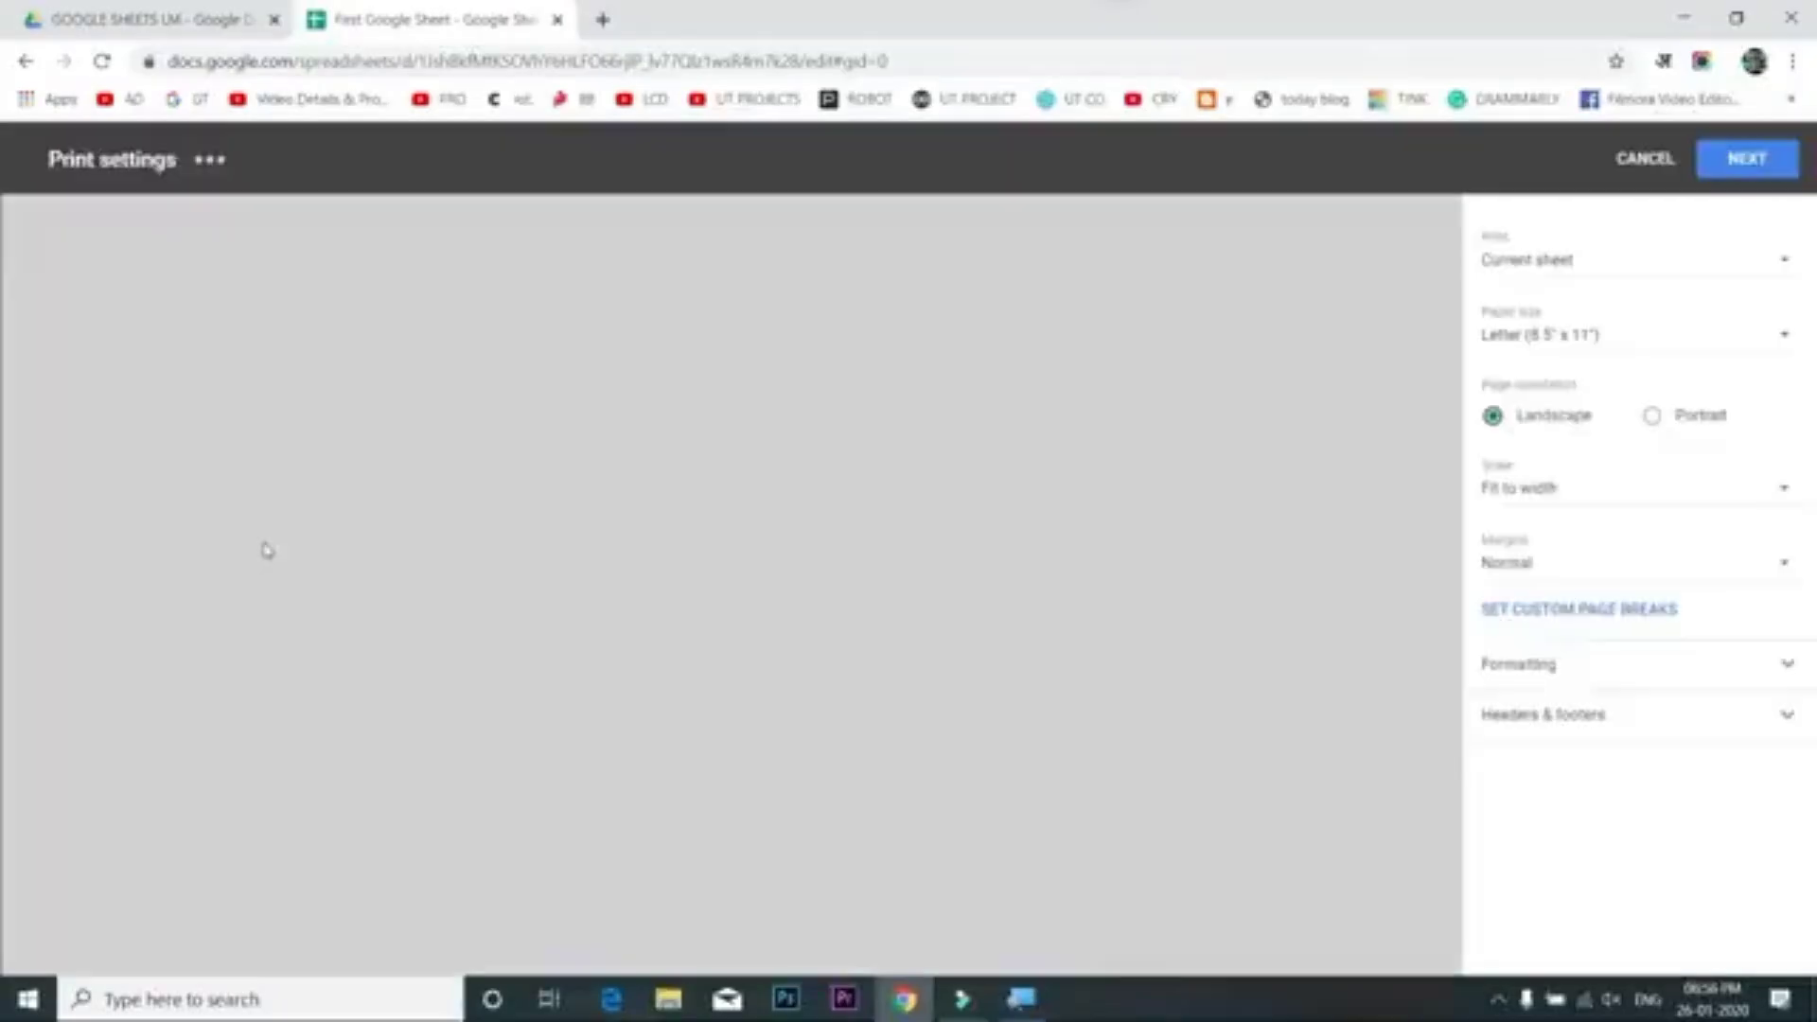
pyautogui.click(1682, 283)
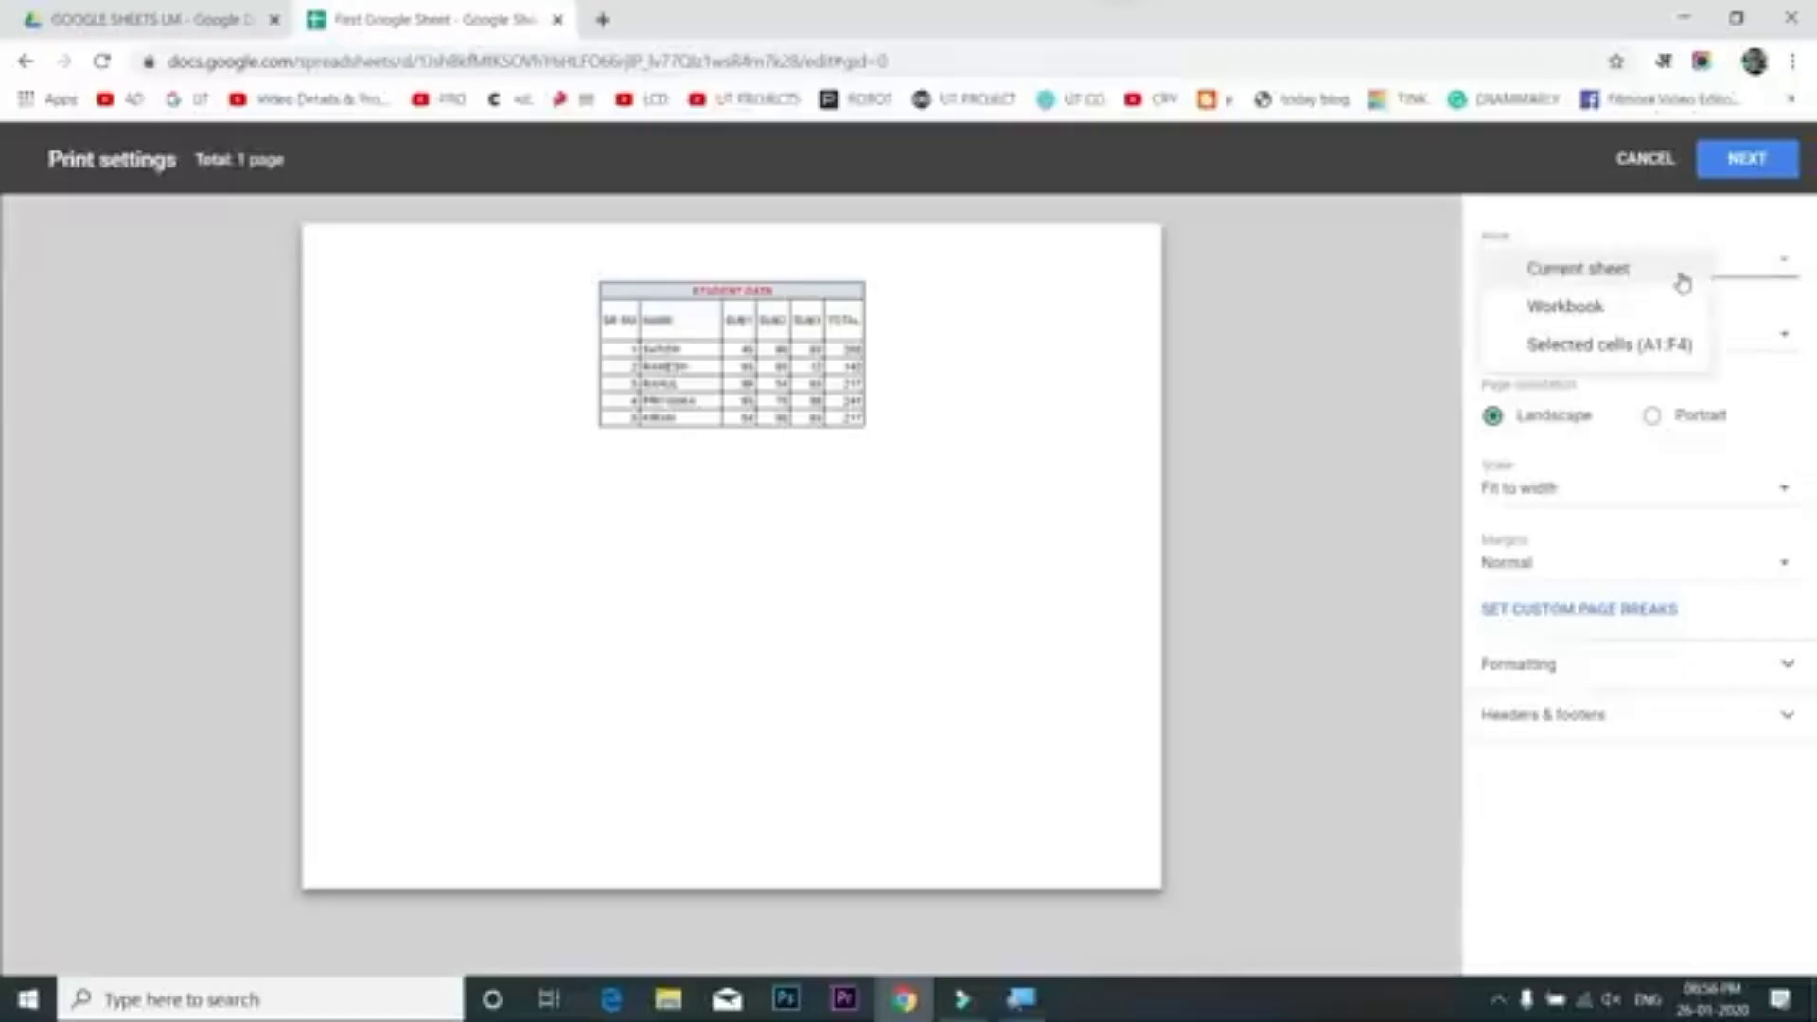
pyautogui.click(1620, 348)
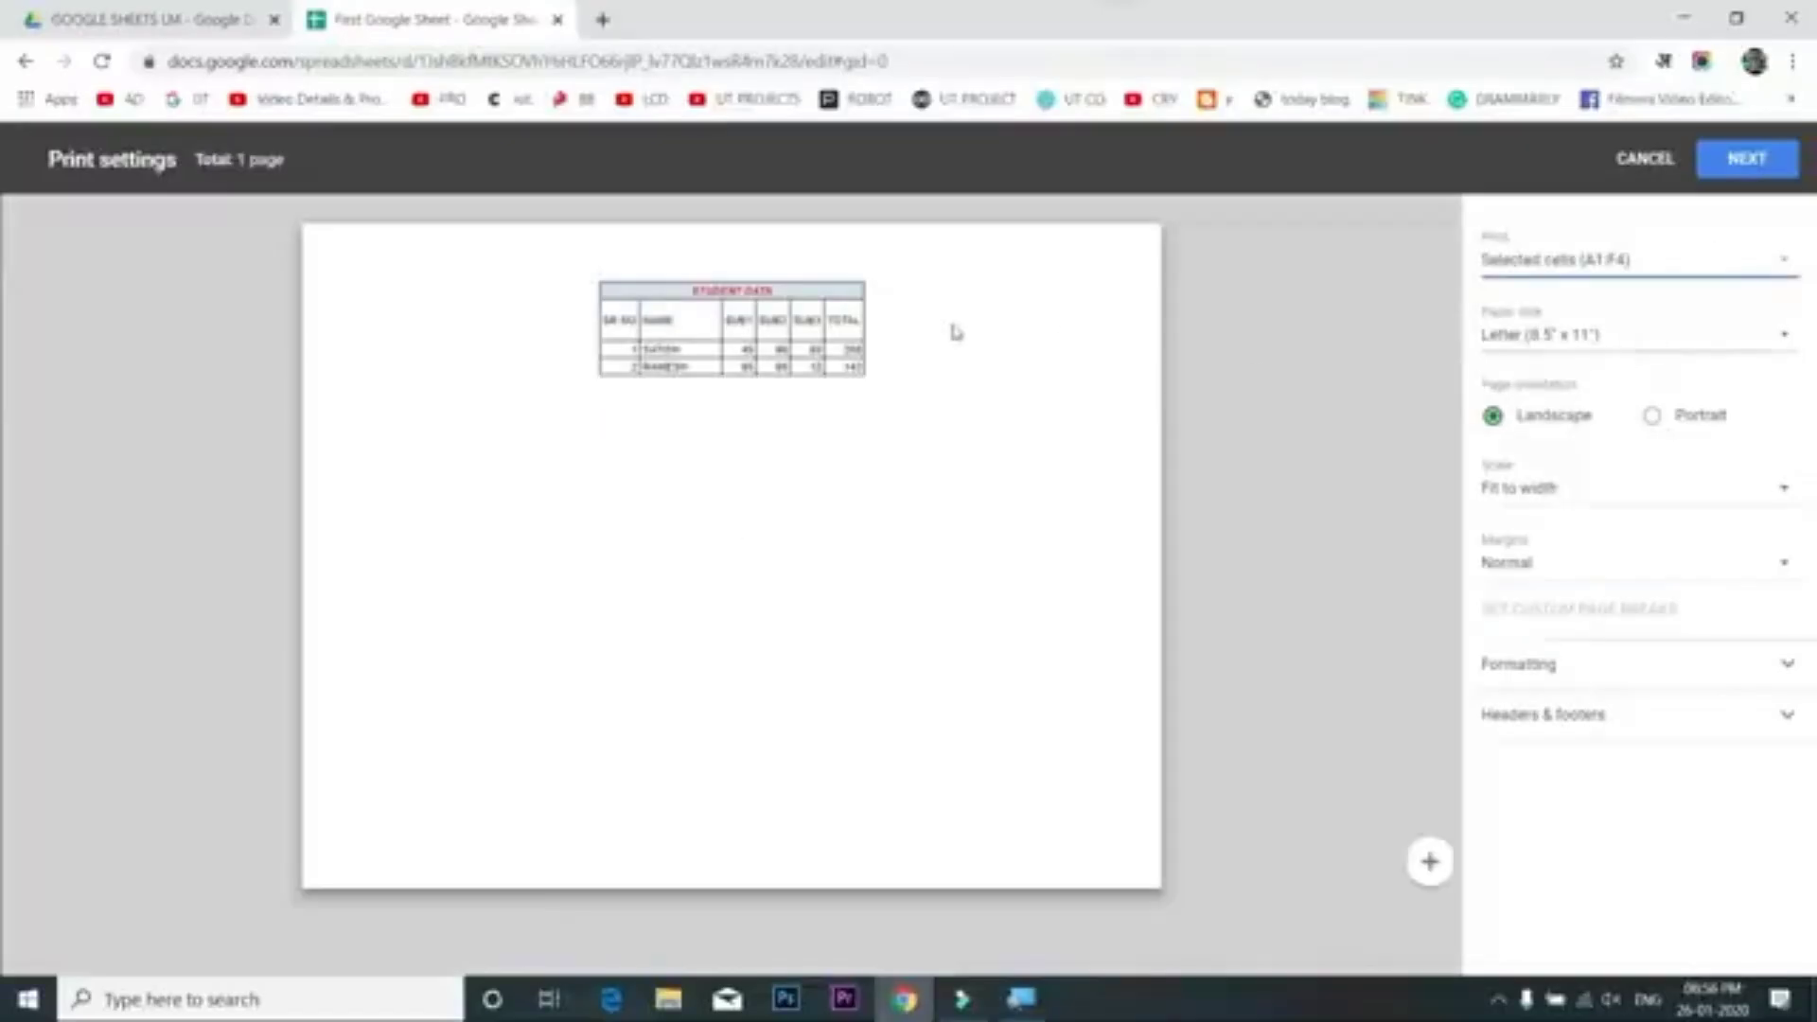
pyautogui.click(1695, 282)
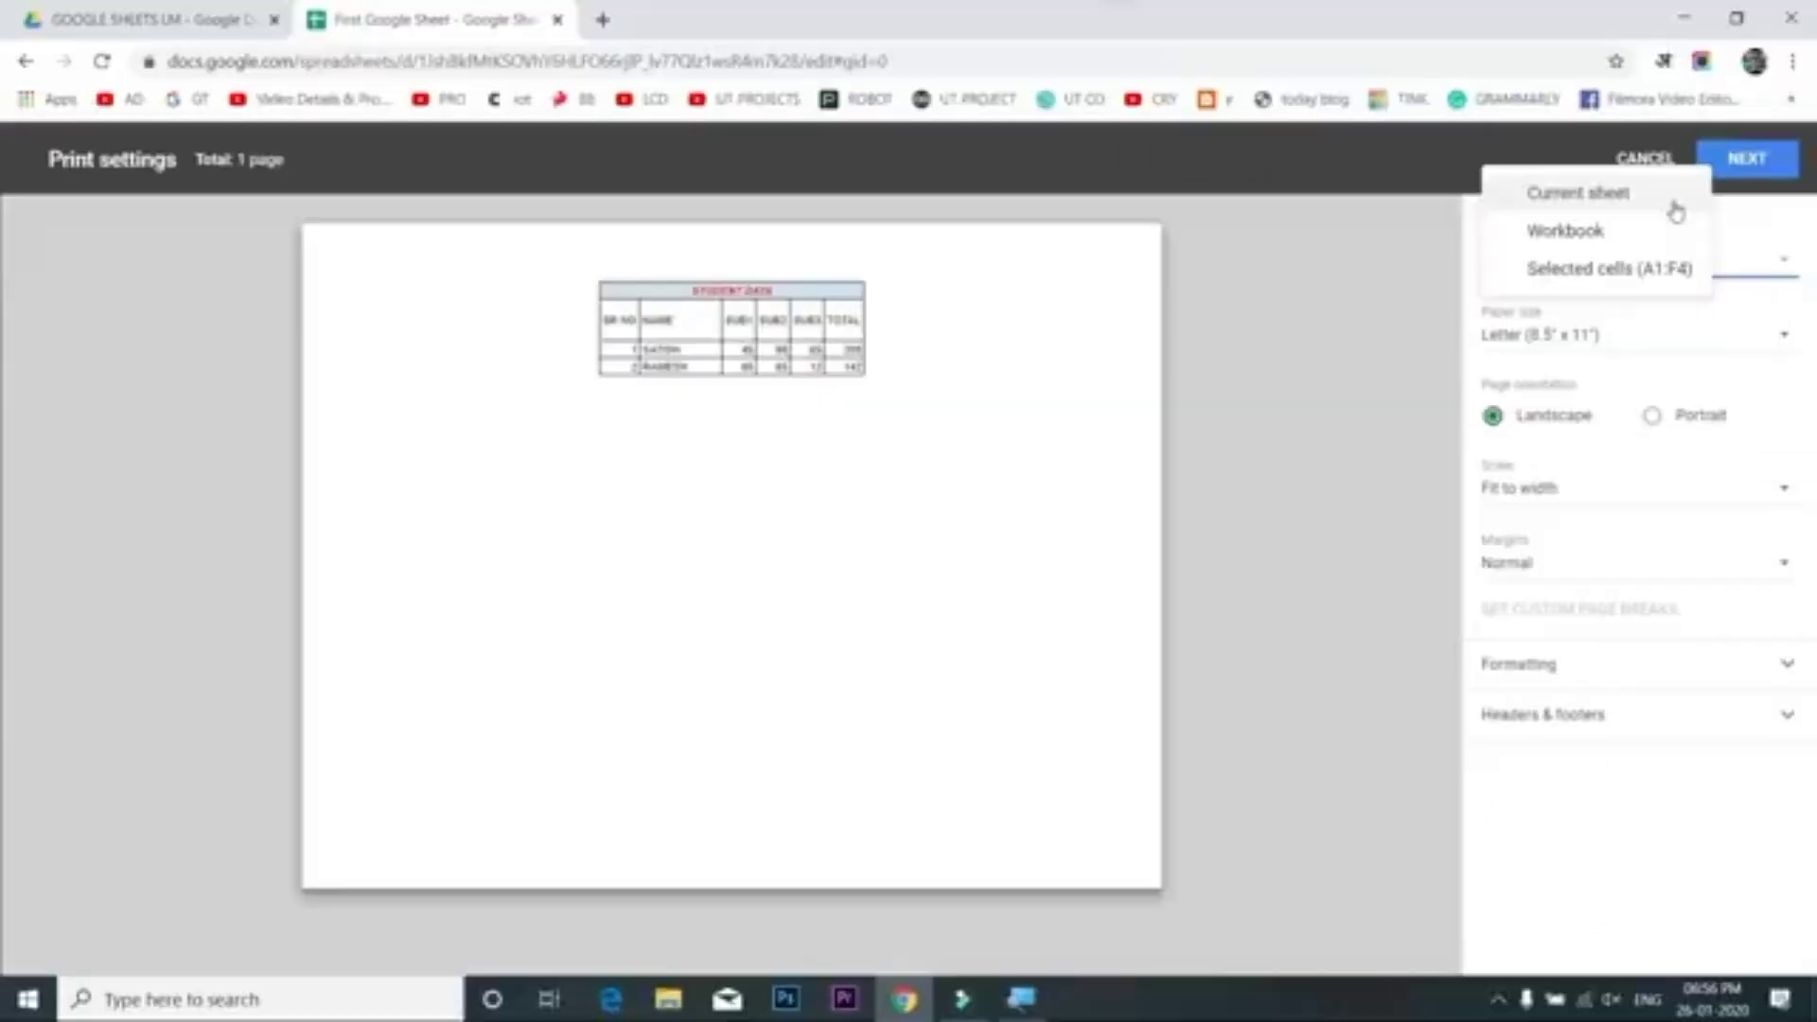
pyautogui.click(1673, 200)
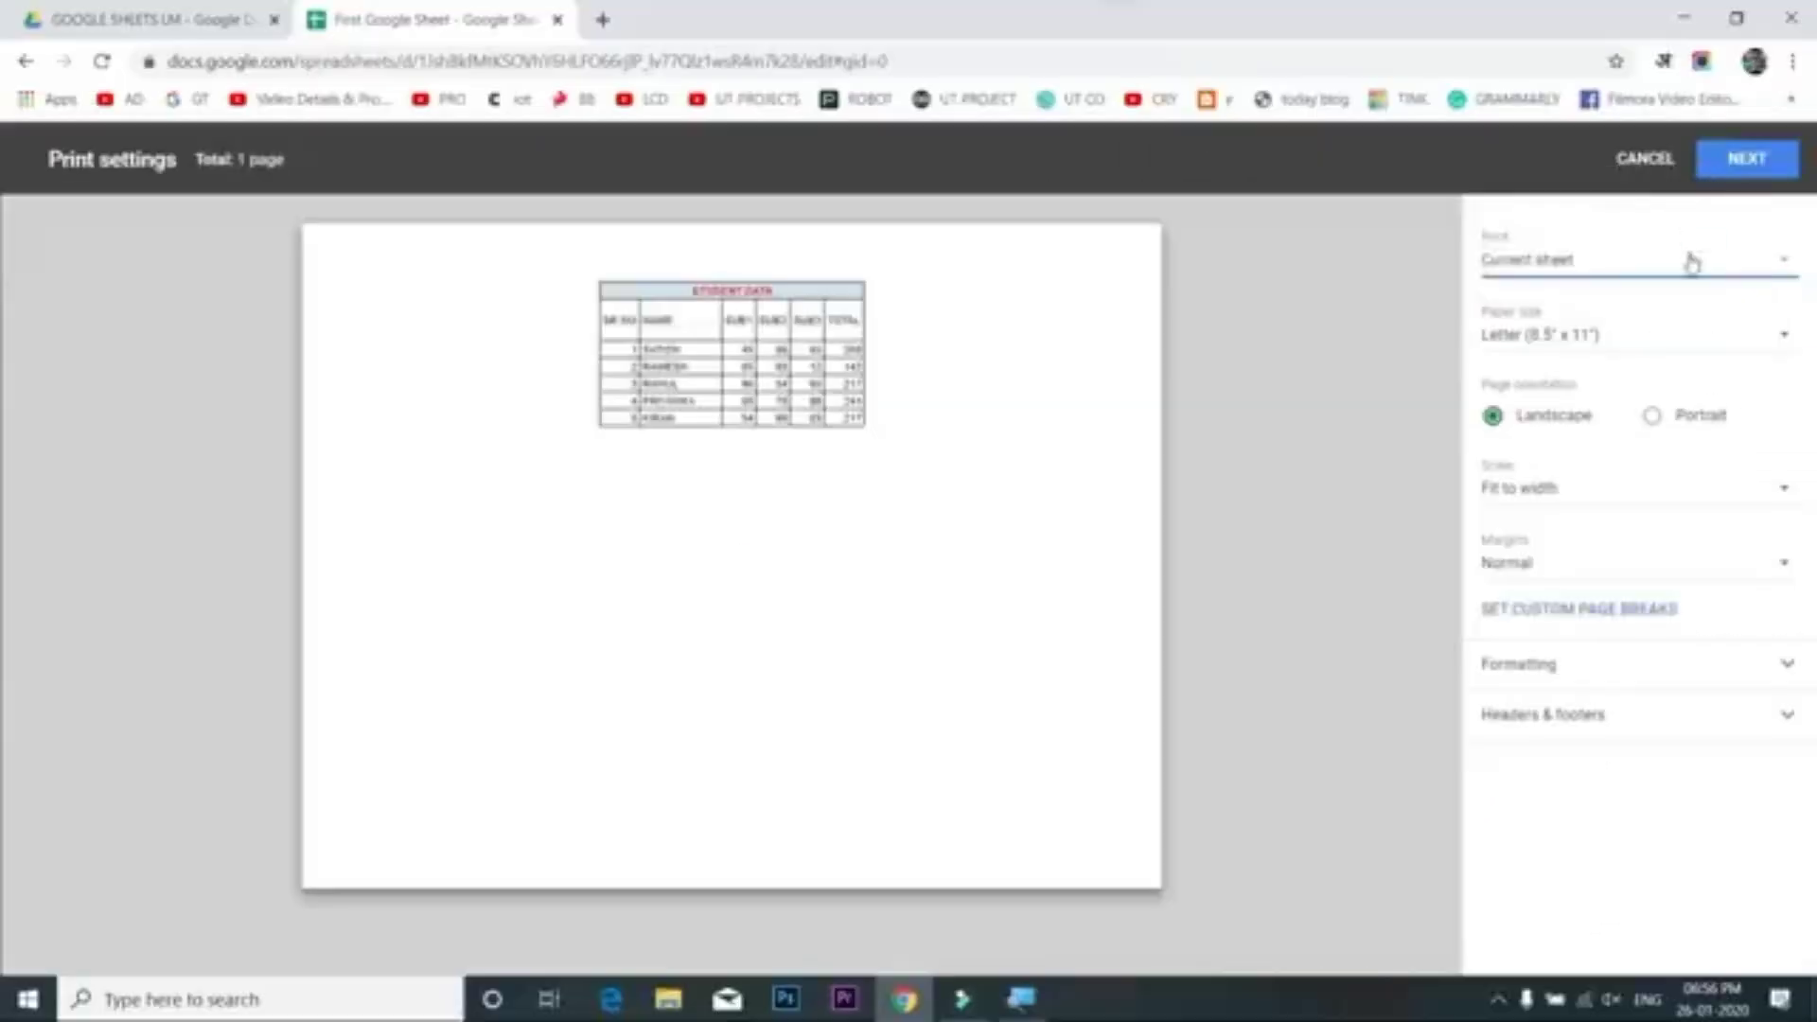
# Set the printout's paper size to A4 (8.27" x 11.69") and its page orientation to Portrait
pyautogui.click(1682, 339)
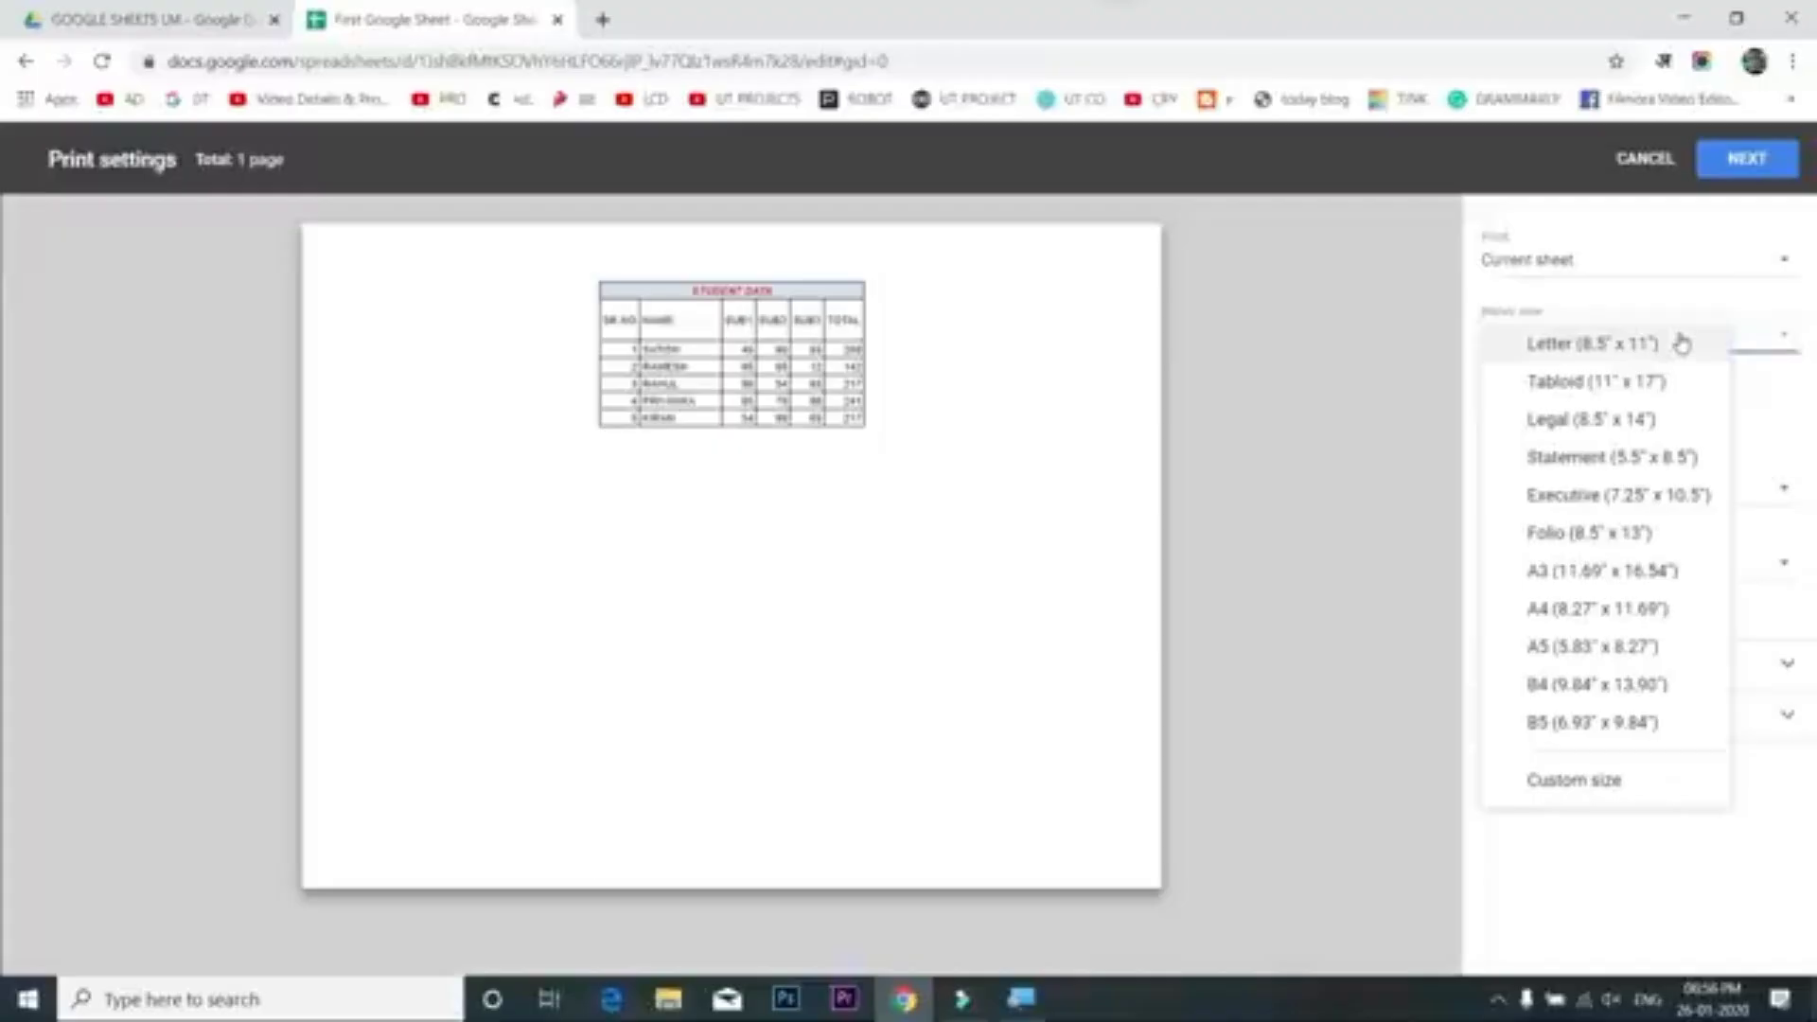
pyautogui.click(1649, 609)
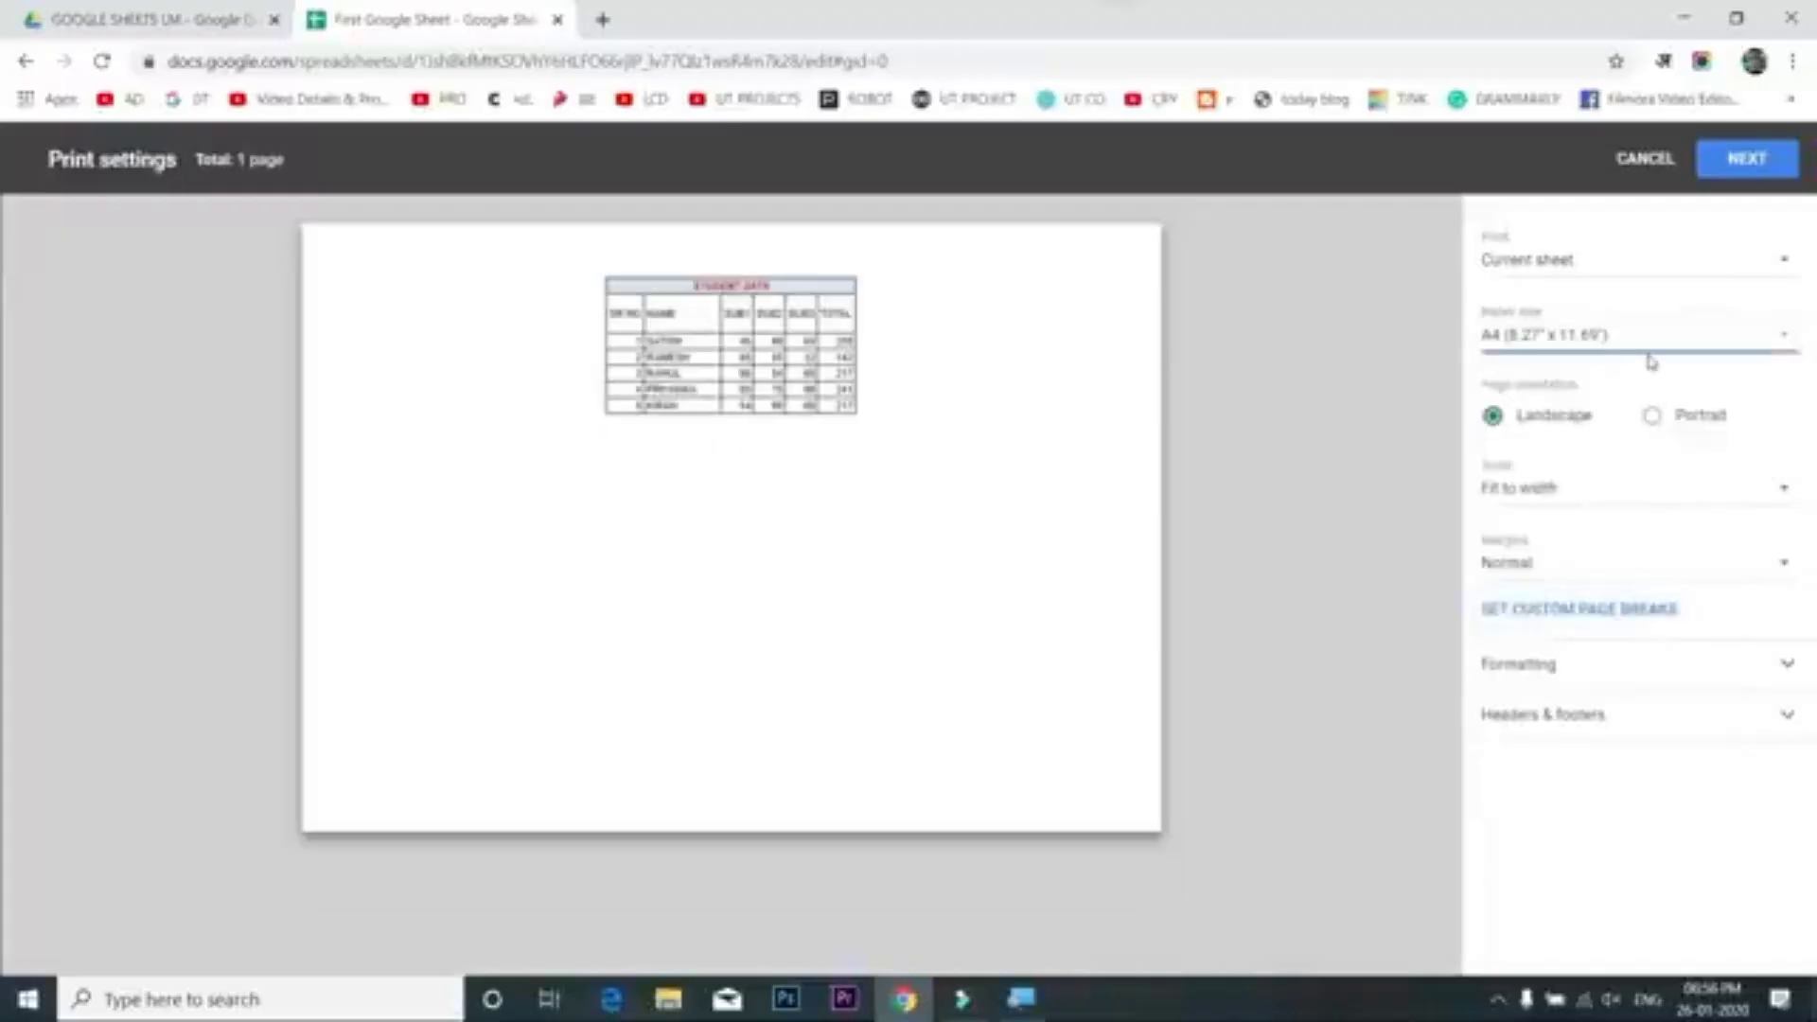
pyautogui.click(1670, 424)
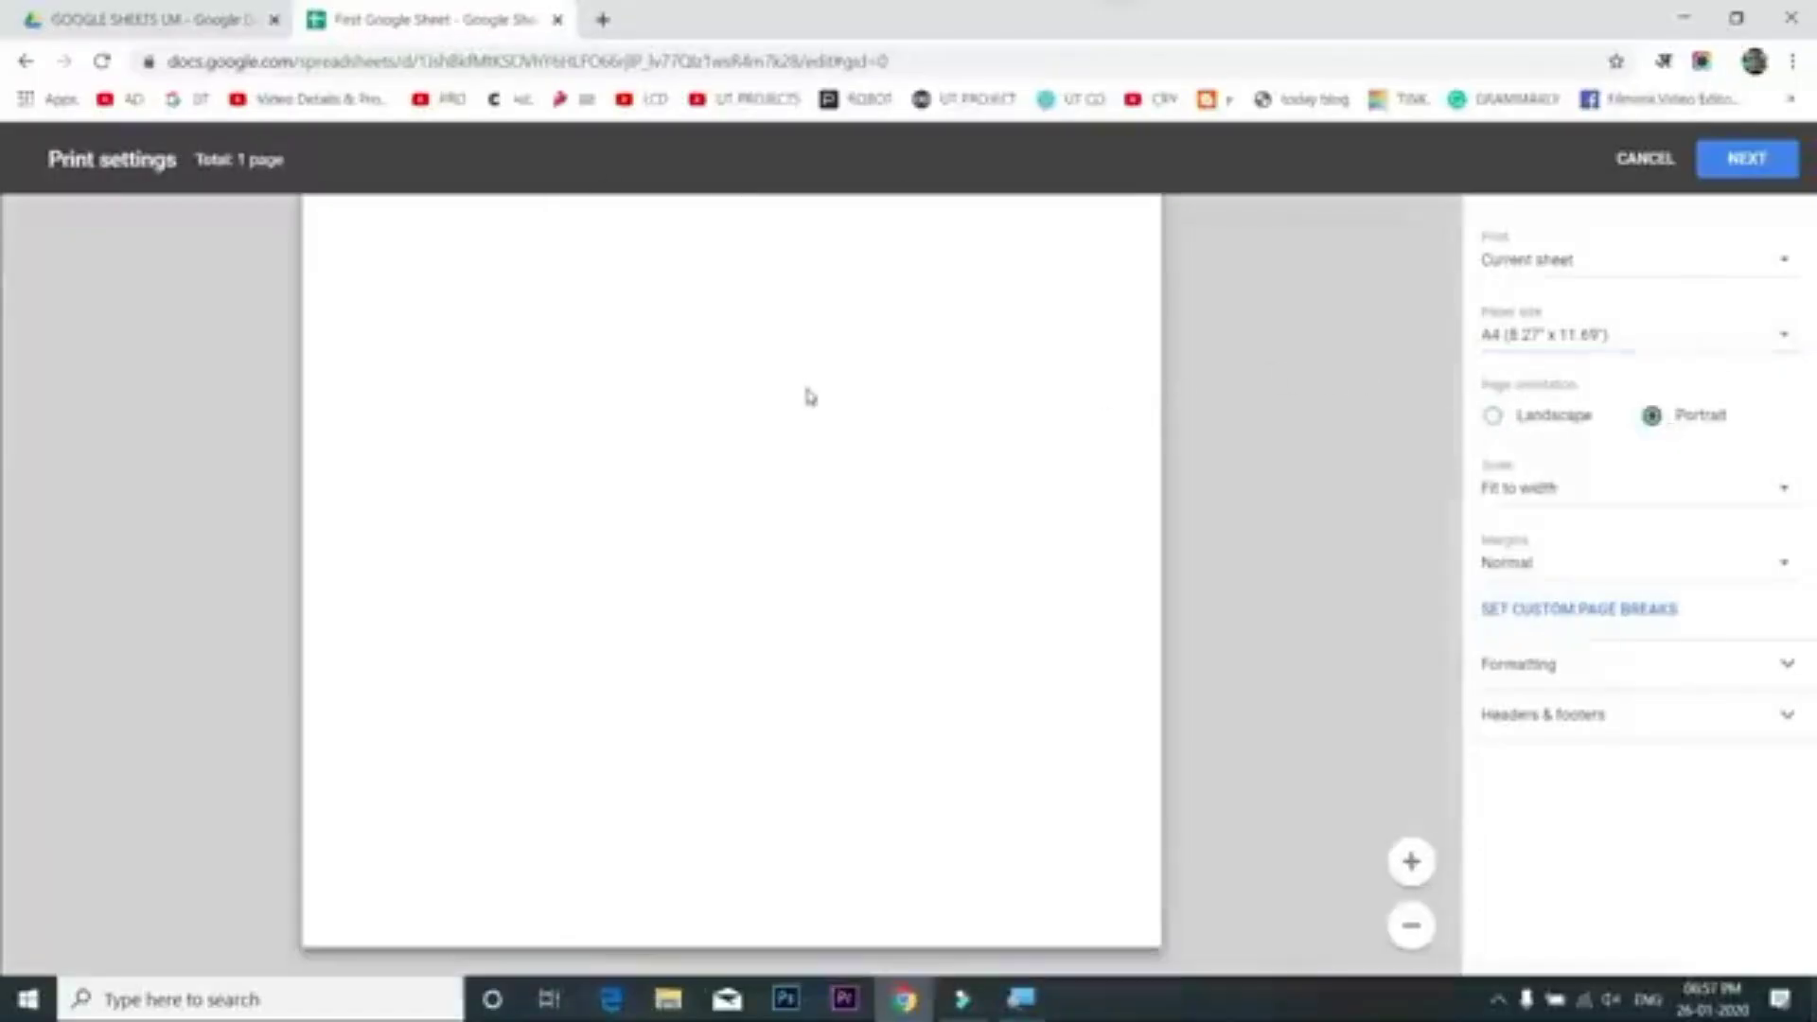
pyautogui.click(1600, 566)
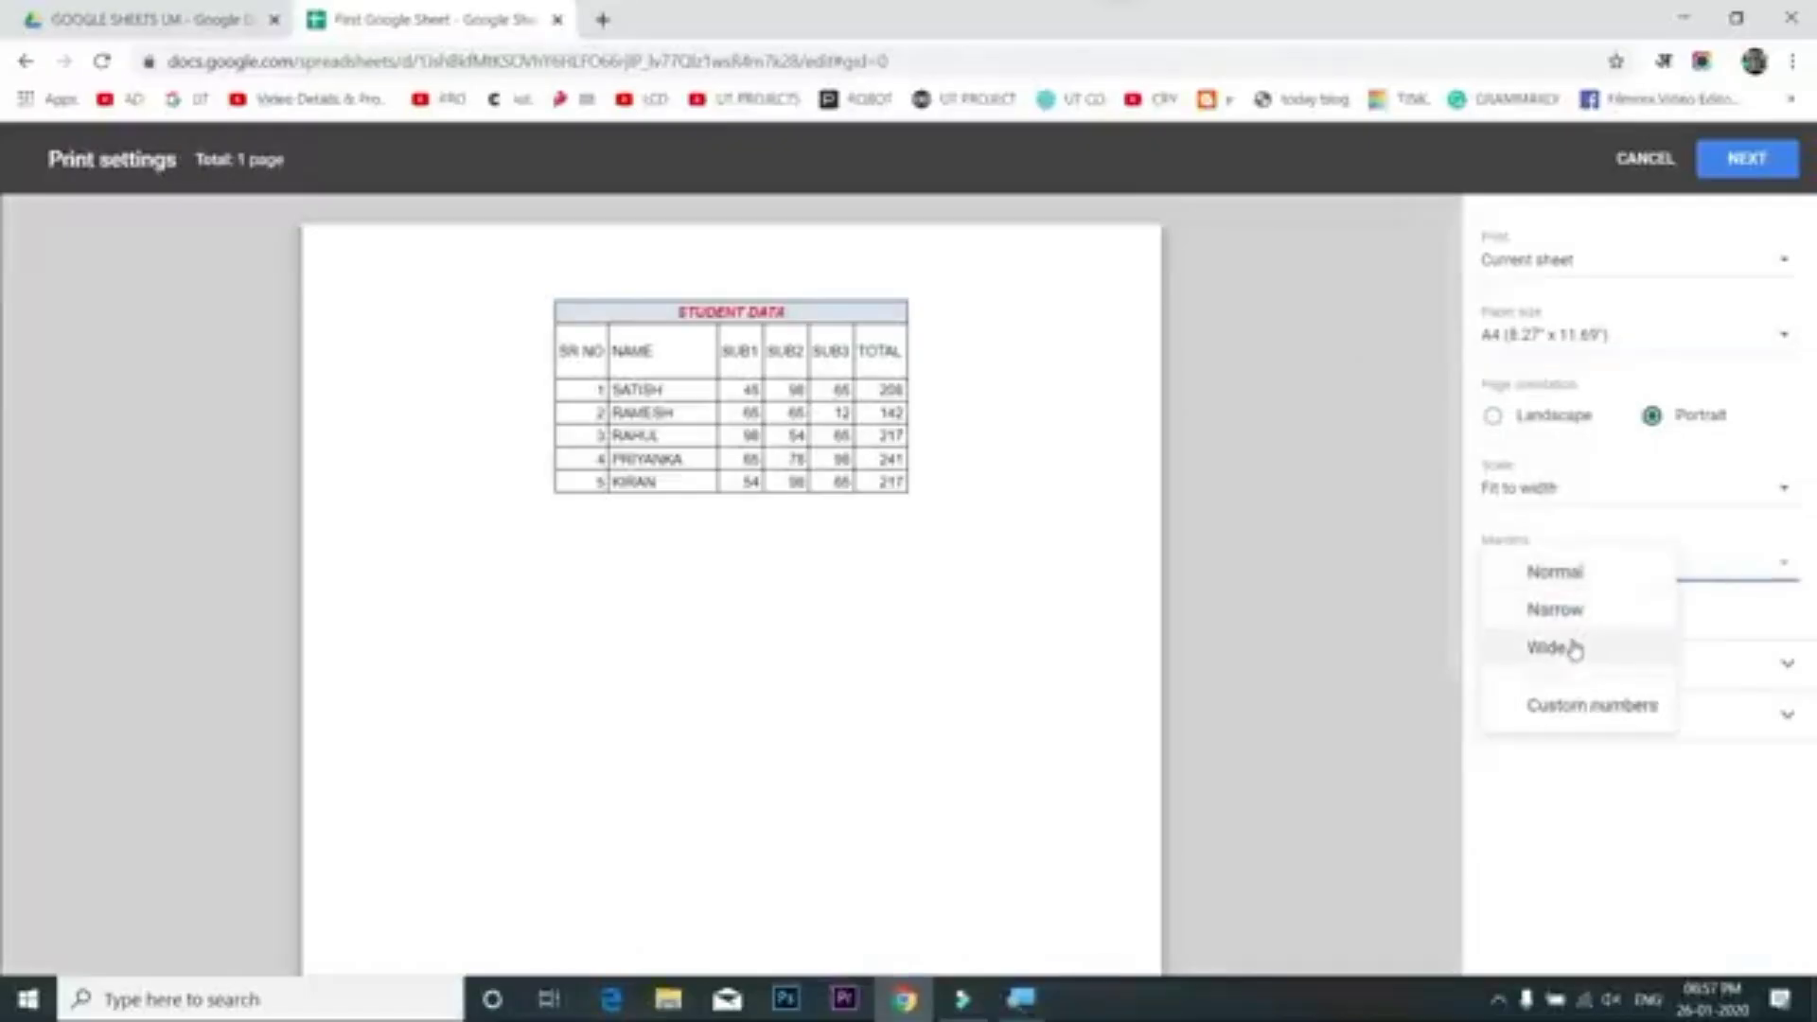
pyautogui.click(1571, 525)
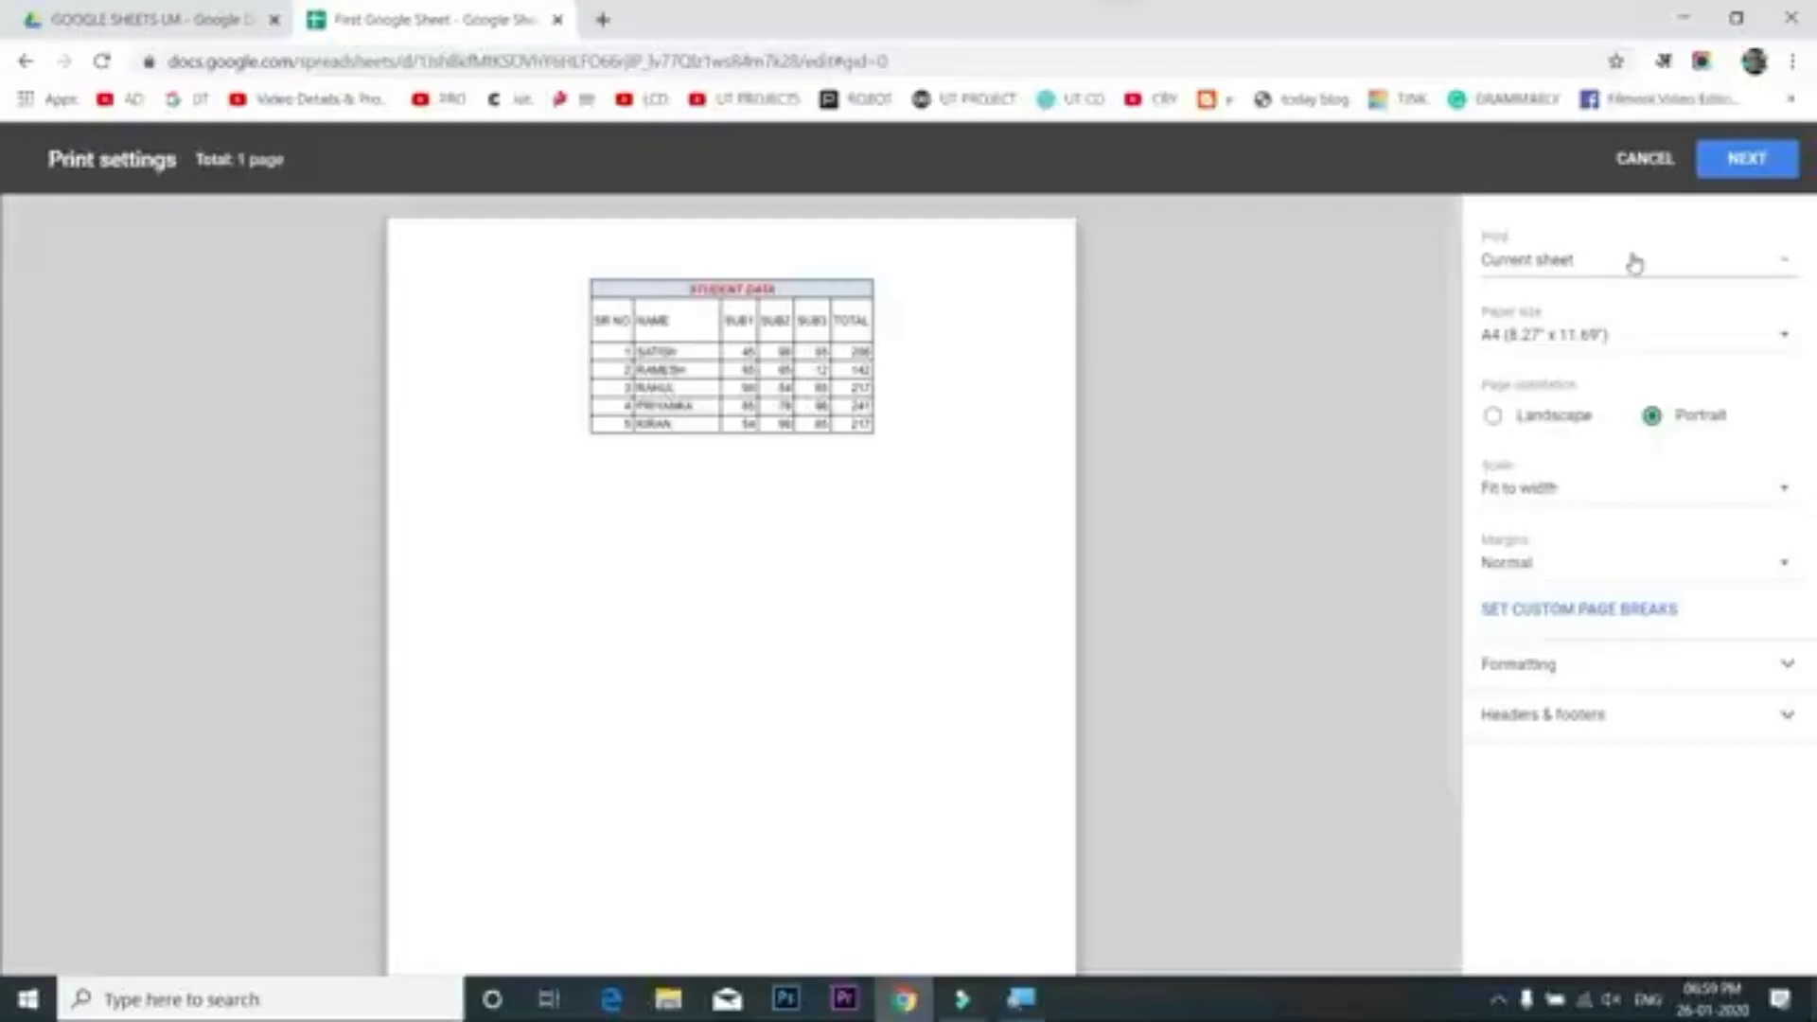
# Set the printout's horizontal alignment to Left in the formatting options
pyautogui.click(1628, 675)
pyautogui.scroll(-1, 1627, 717)
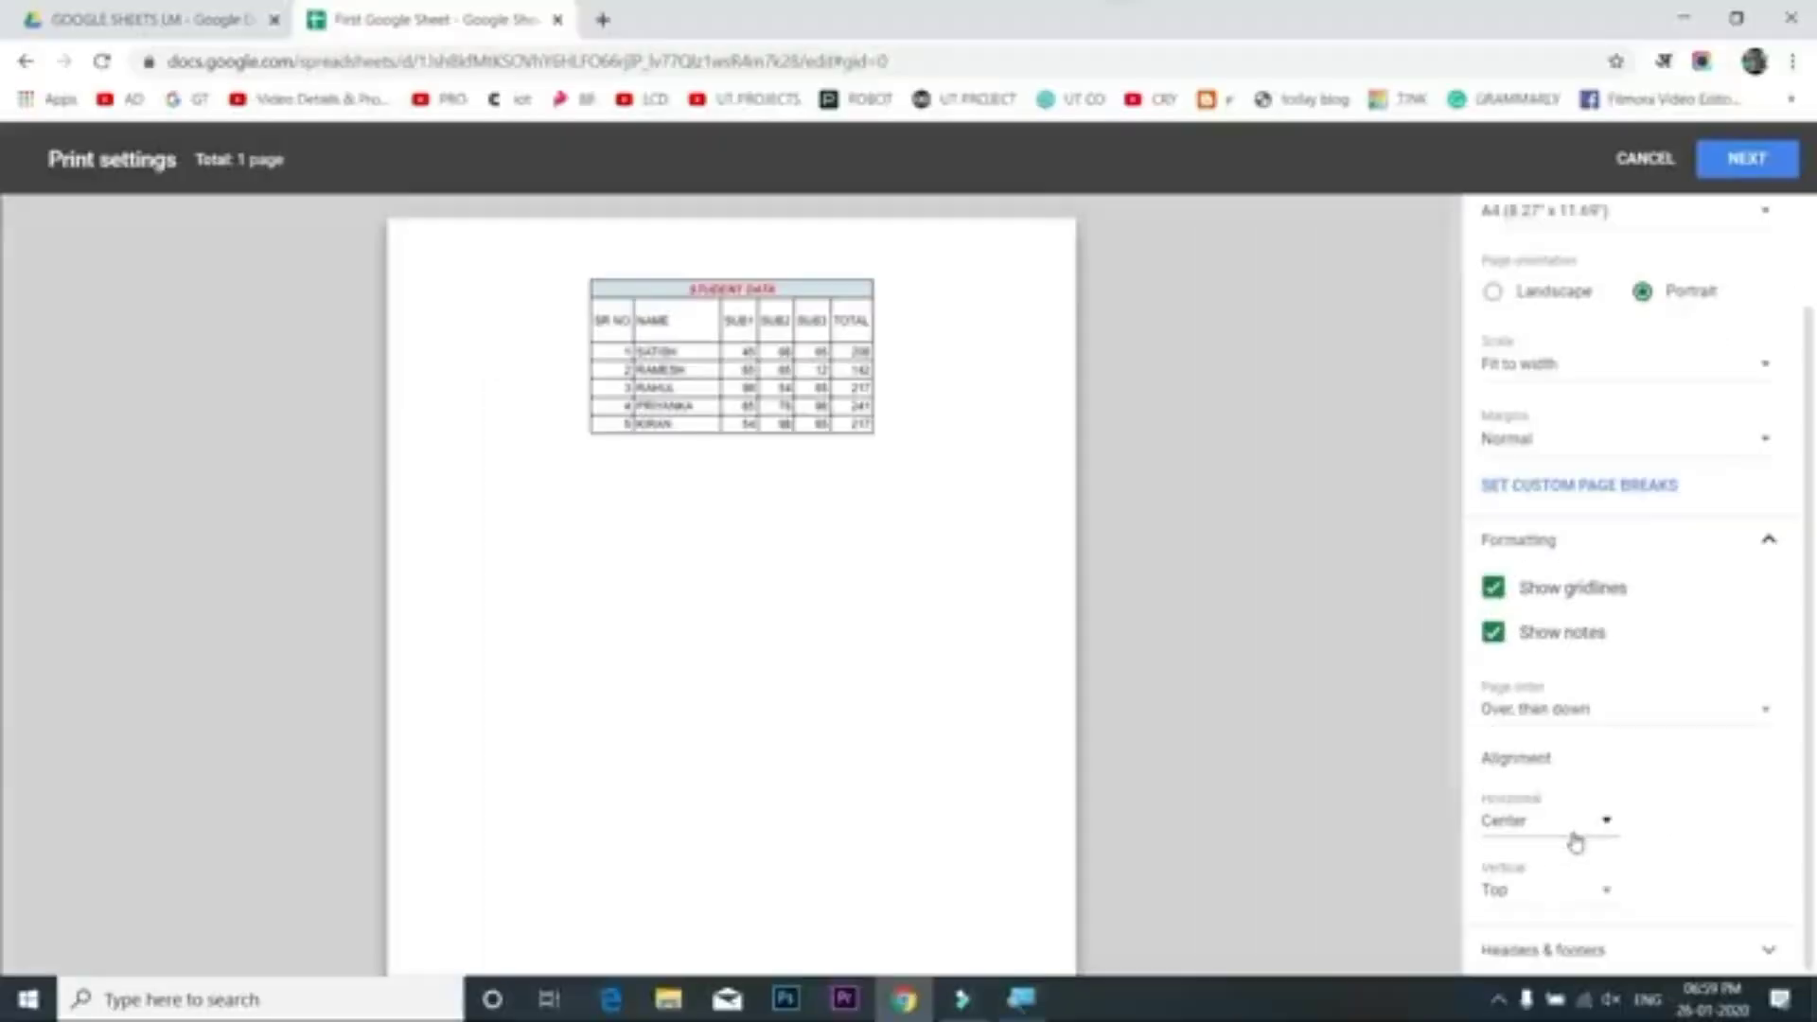
pyautogui.click(1558, 847)
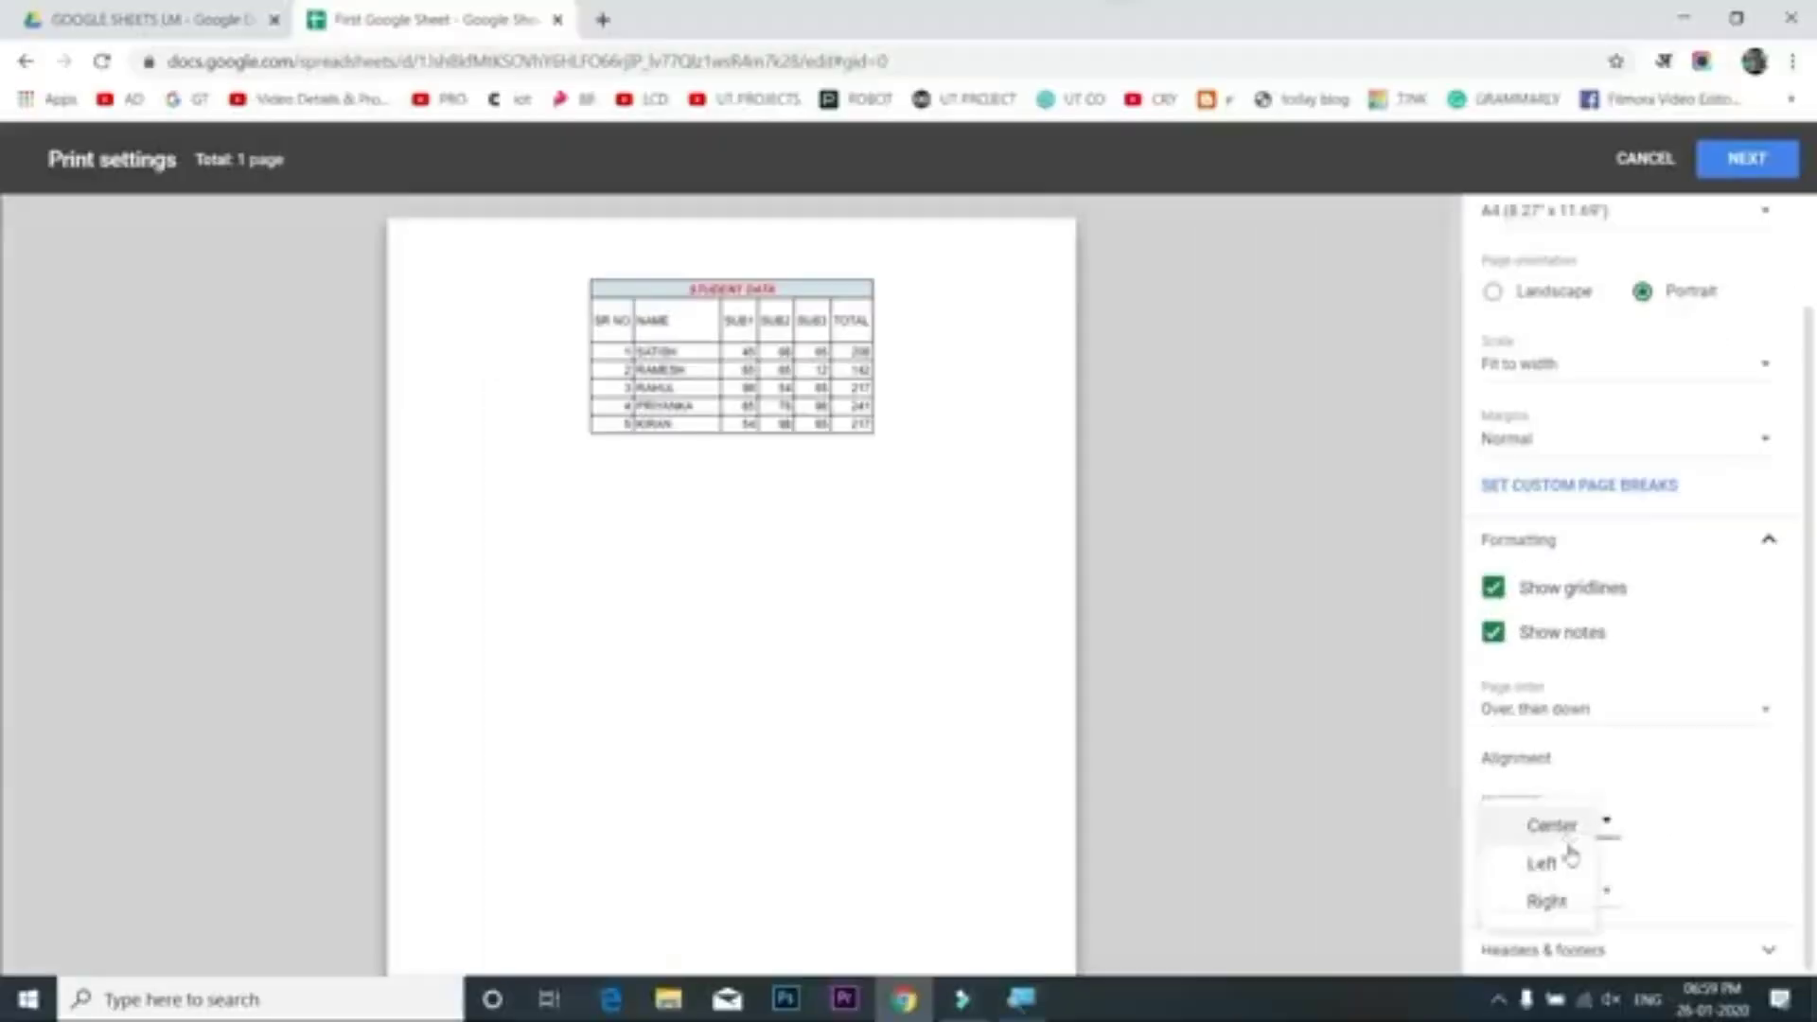
pyautogui.click(1545, 861)
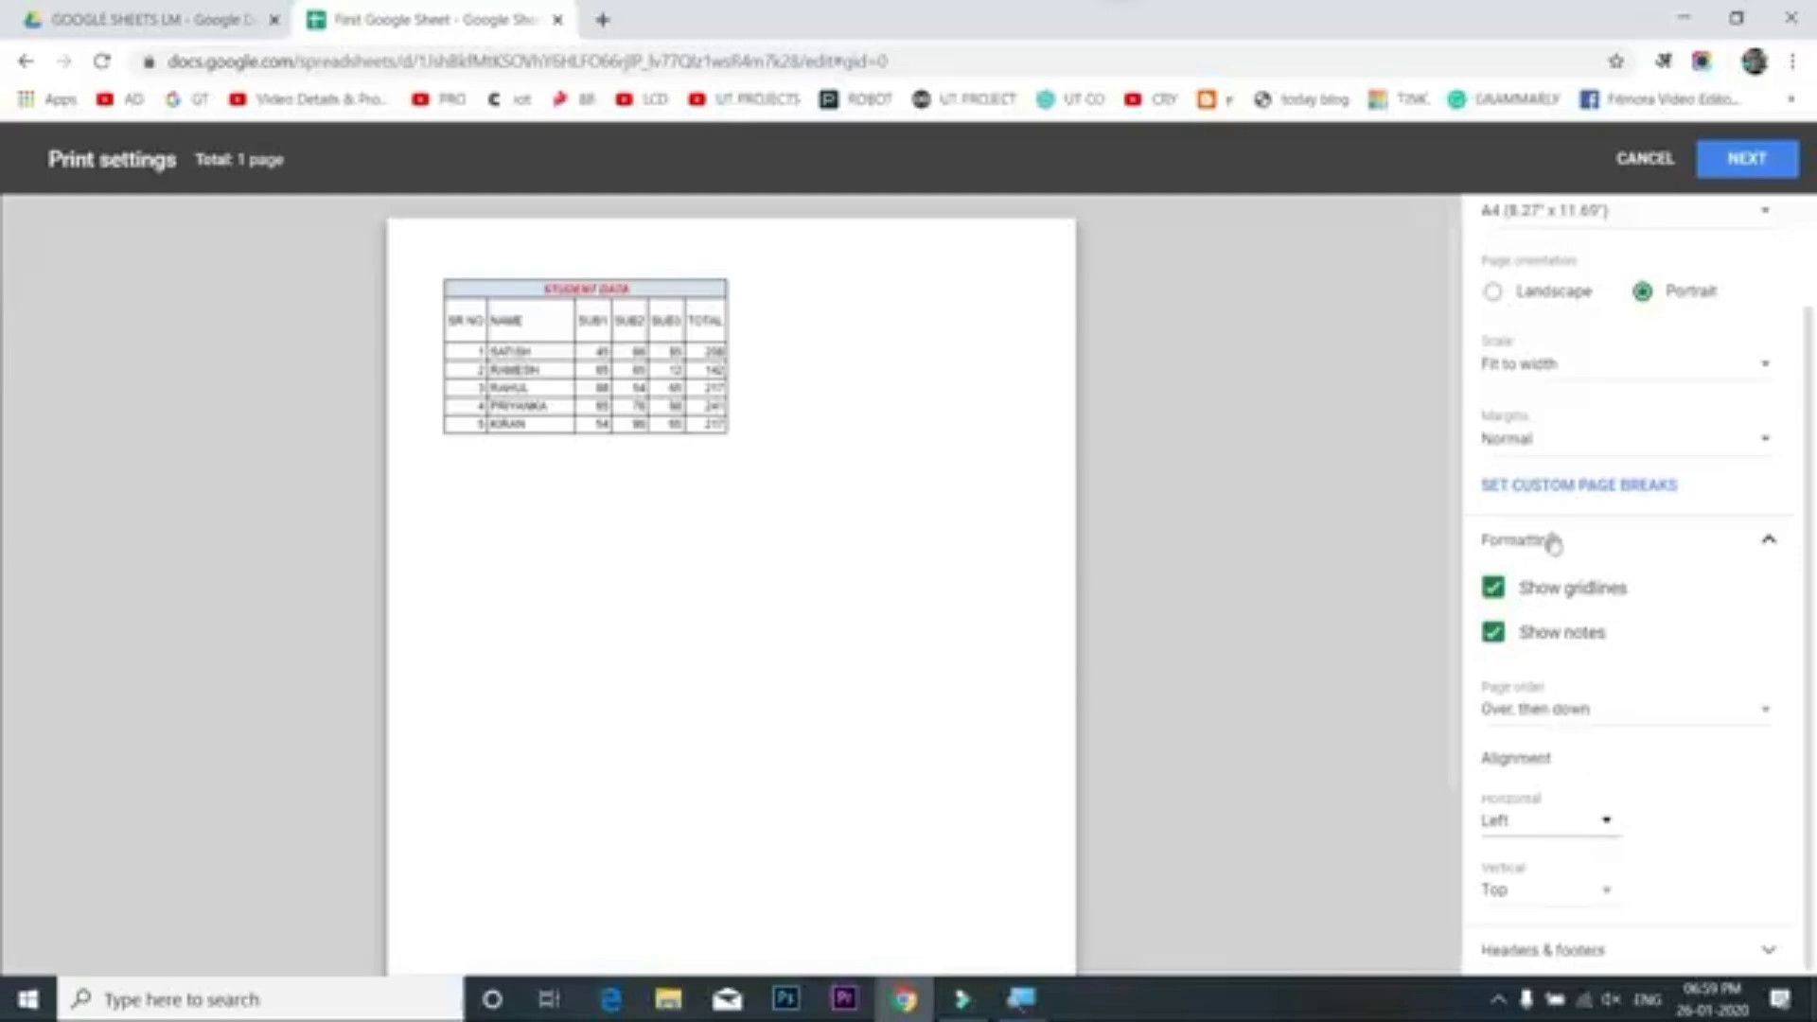
pyautogui.click(1769, 545)
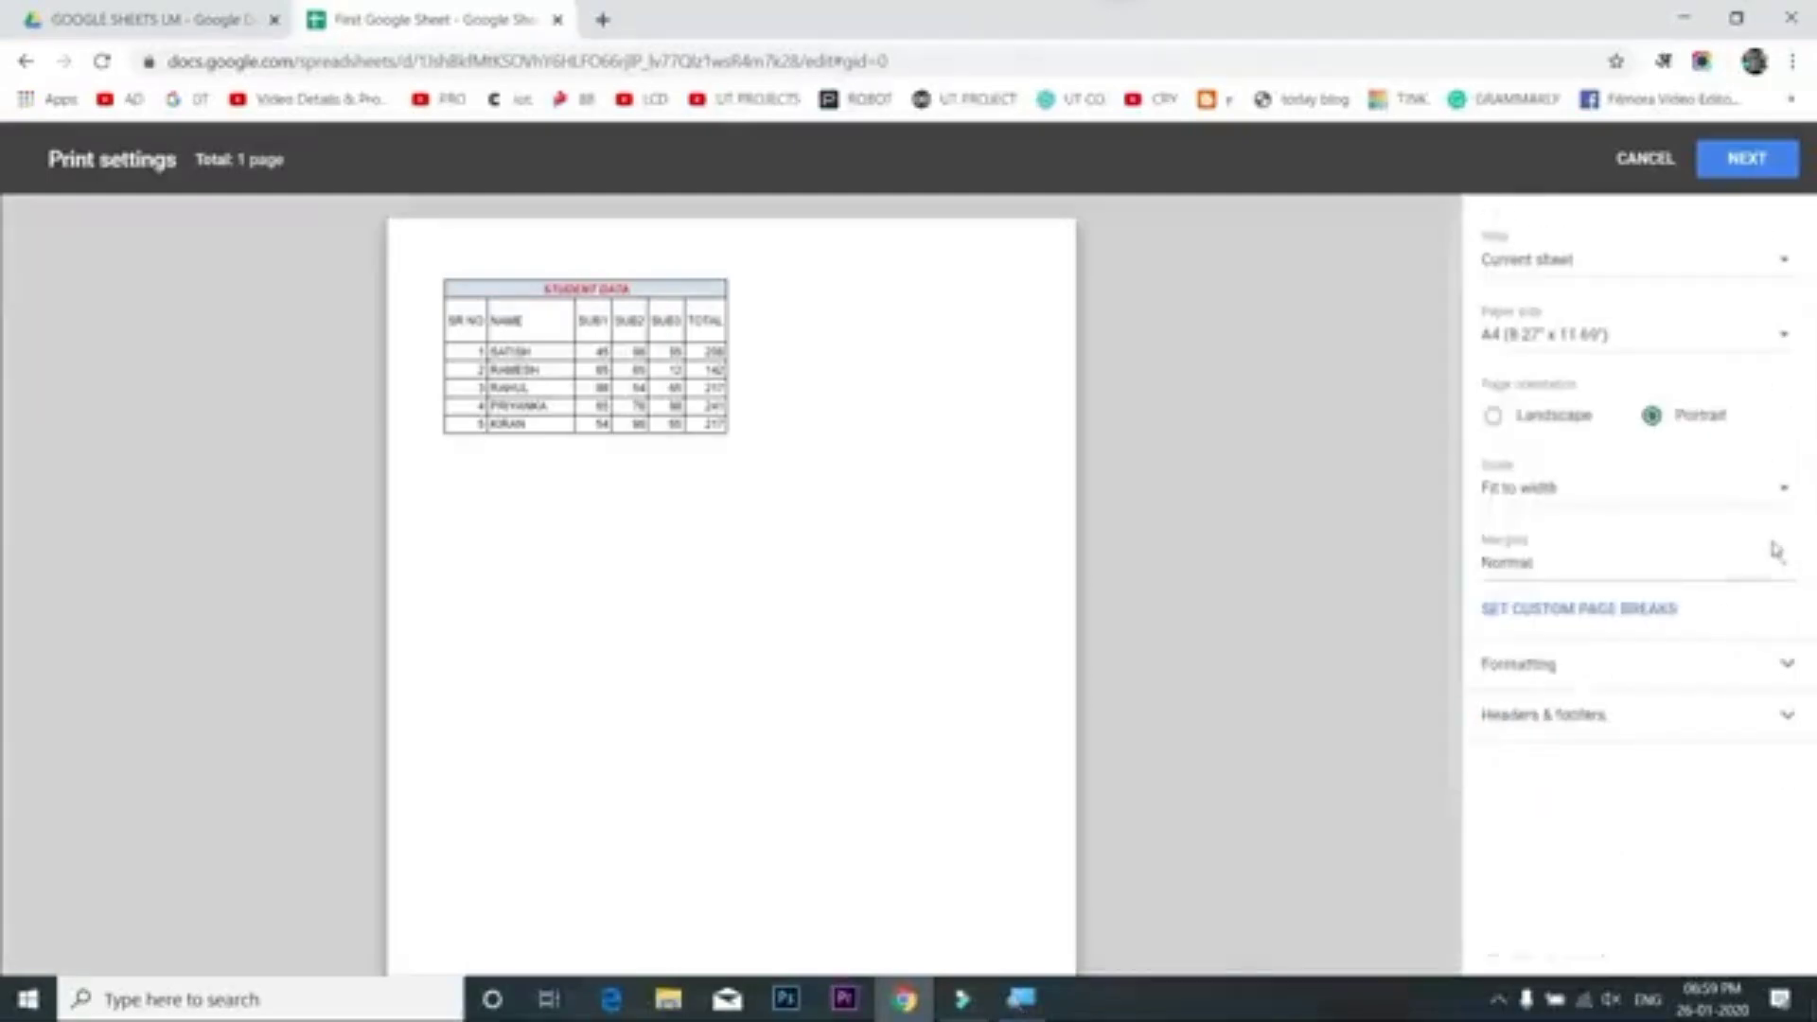
# Try the printout's scale at Normal (100%), and set it back to Fit to width
pyautogui.click(1714, 500)
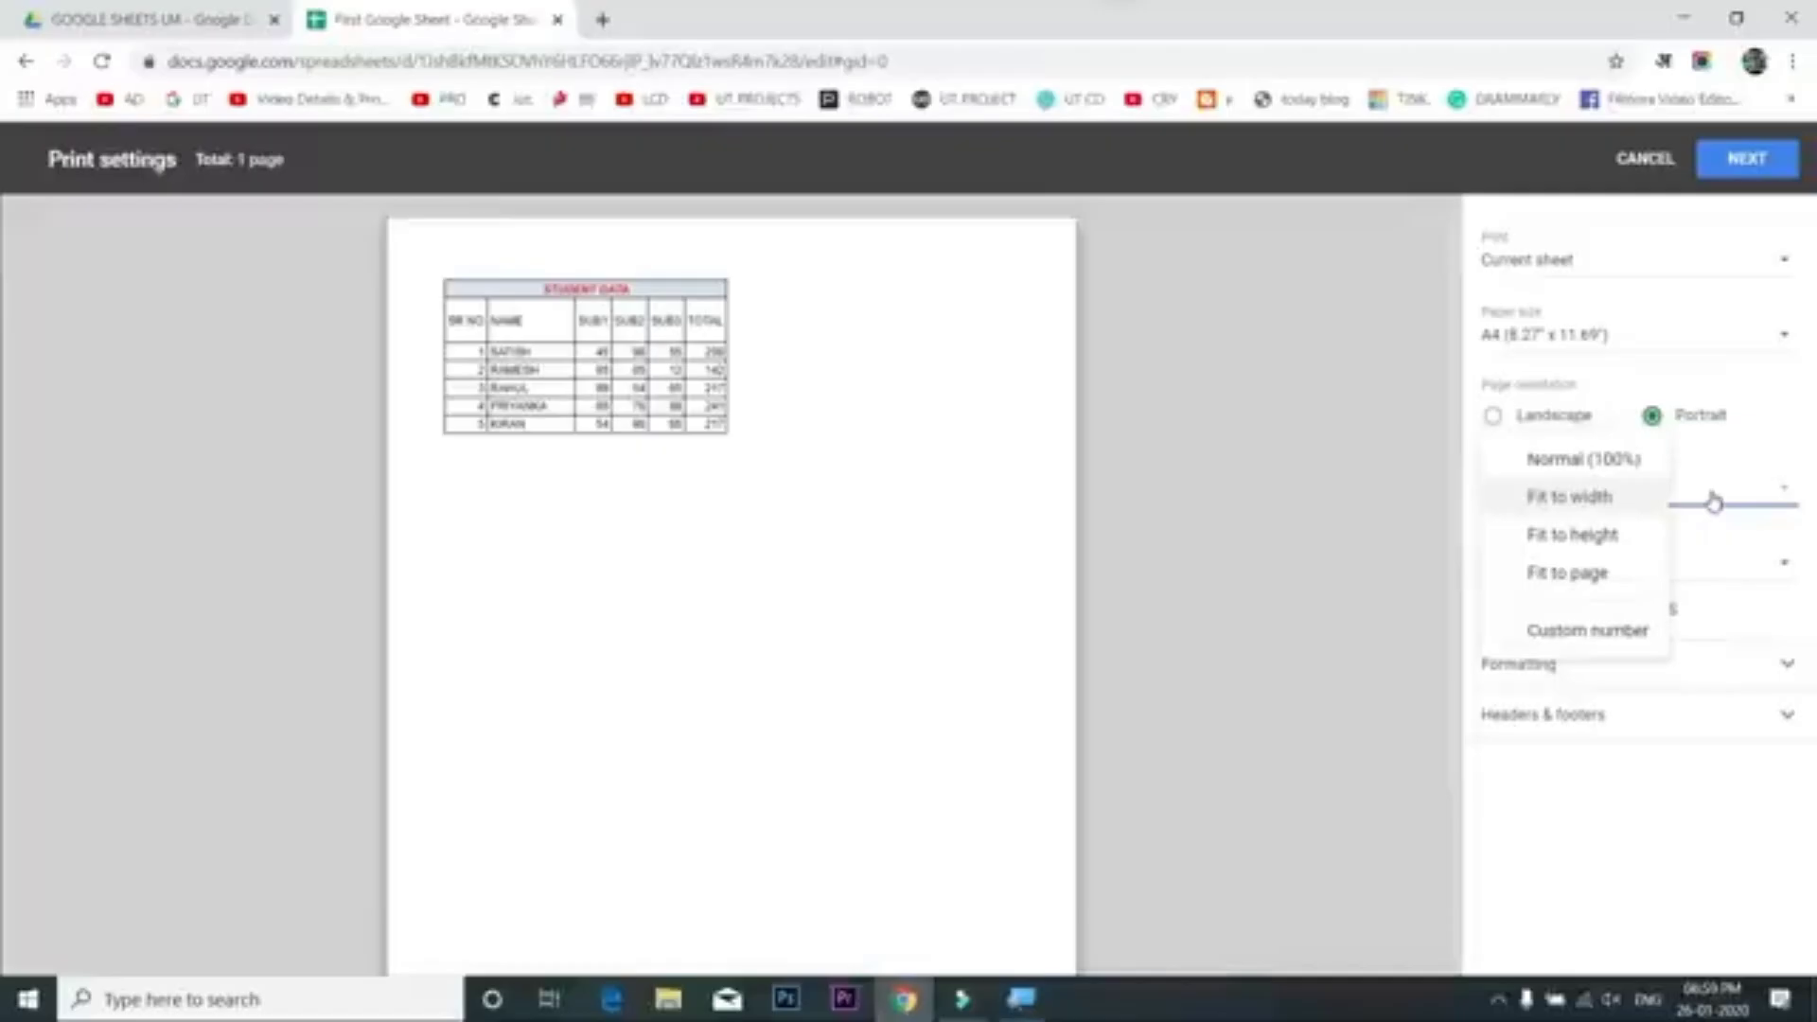
pyautogui.click(1629, 466)
pyautogui.click(1641, 494)
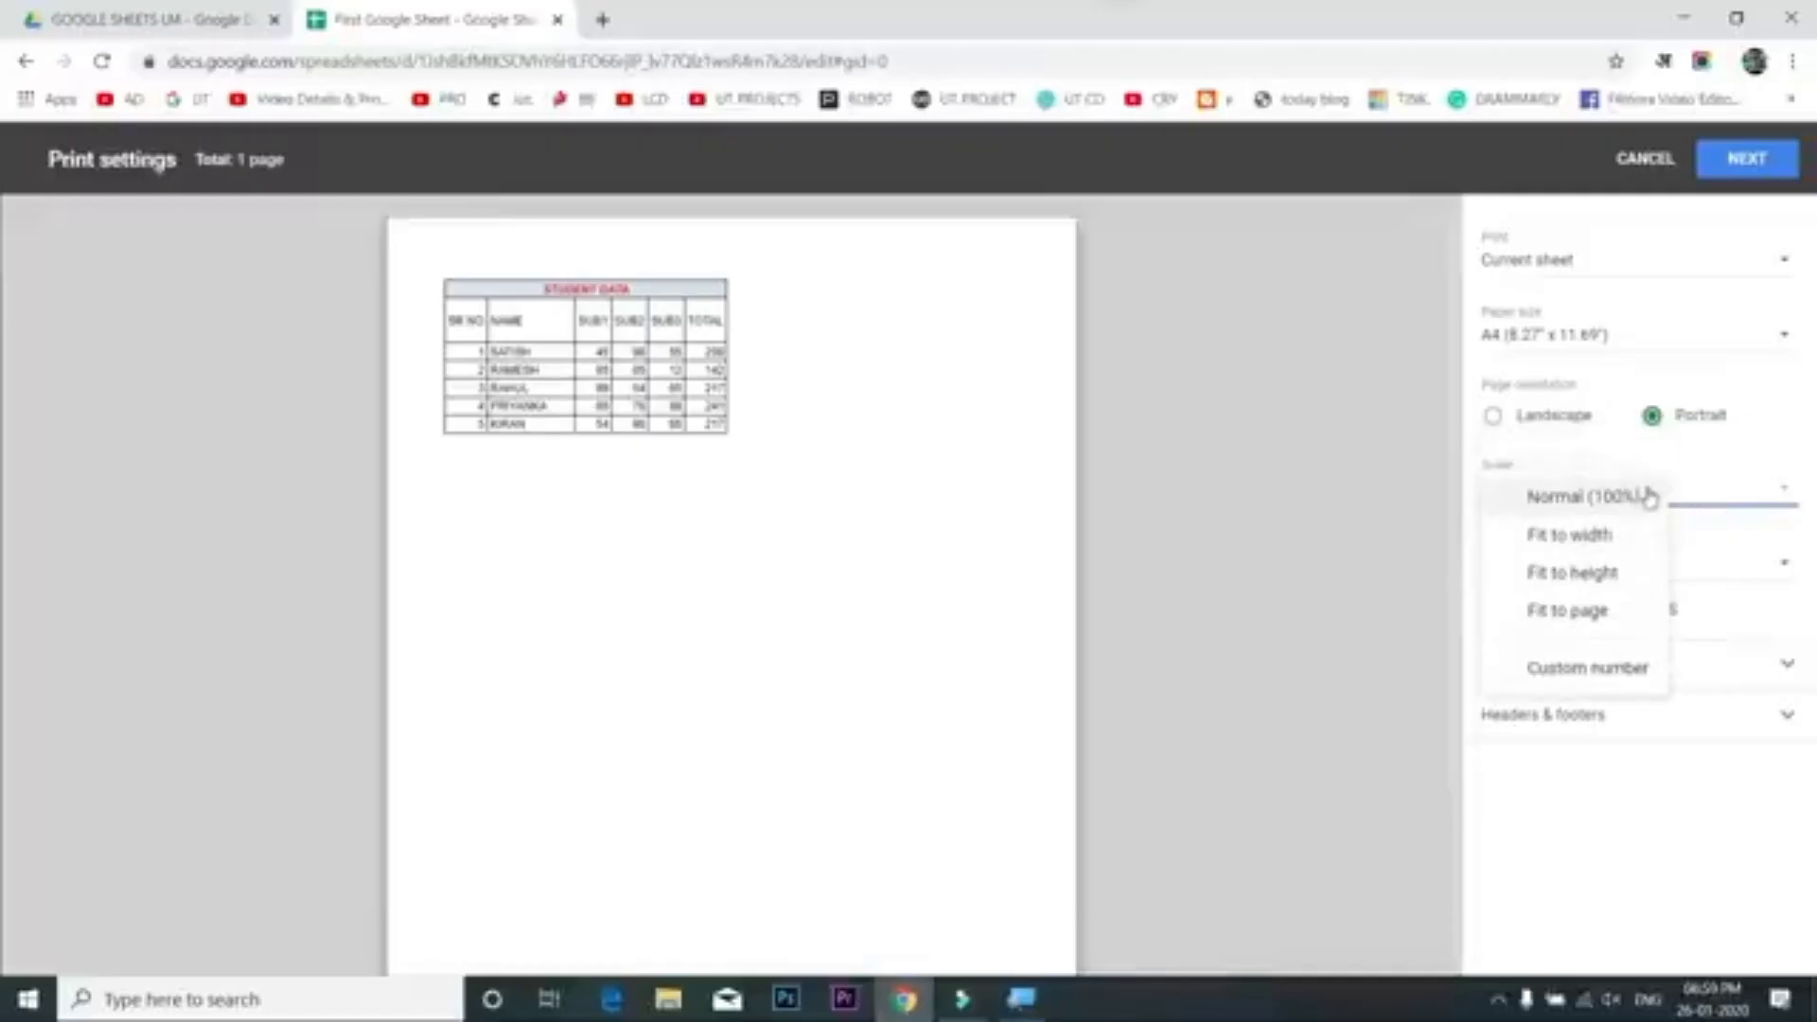
pyautogui.click(1616, 541)
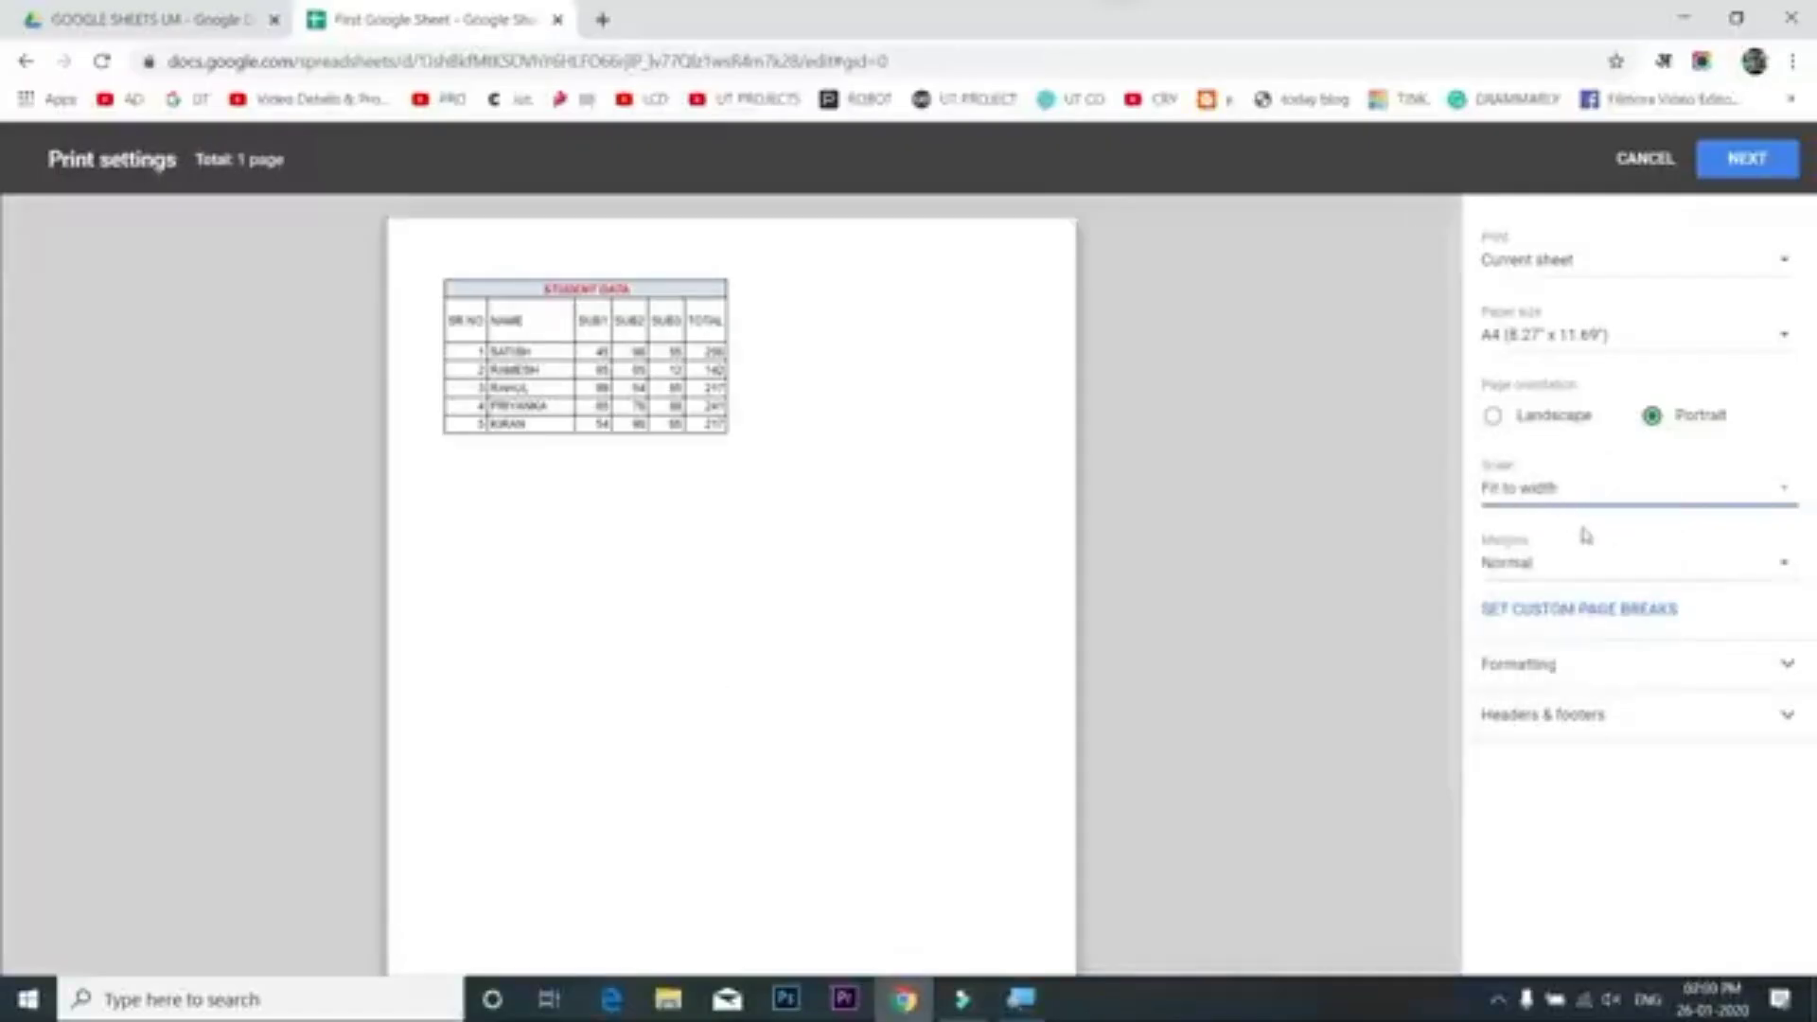
# Try the Narrow and Normal page margins for the printout, and set the margins to Wide
pyautogui.click(1625, 562)
pyautogui.click(1594, 613)
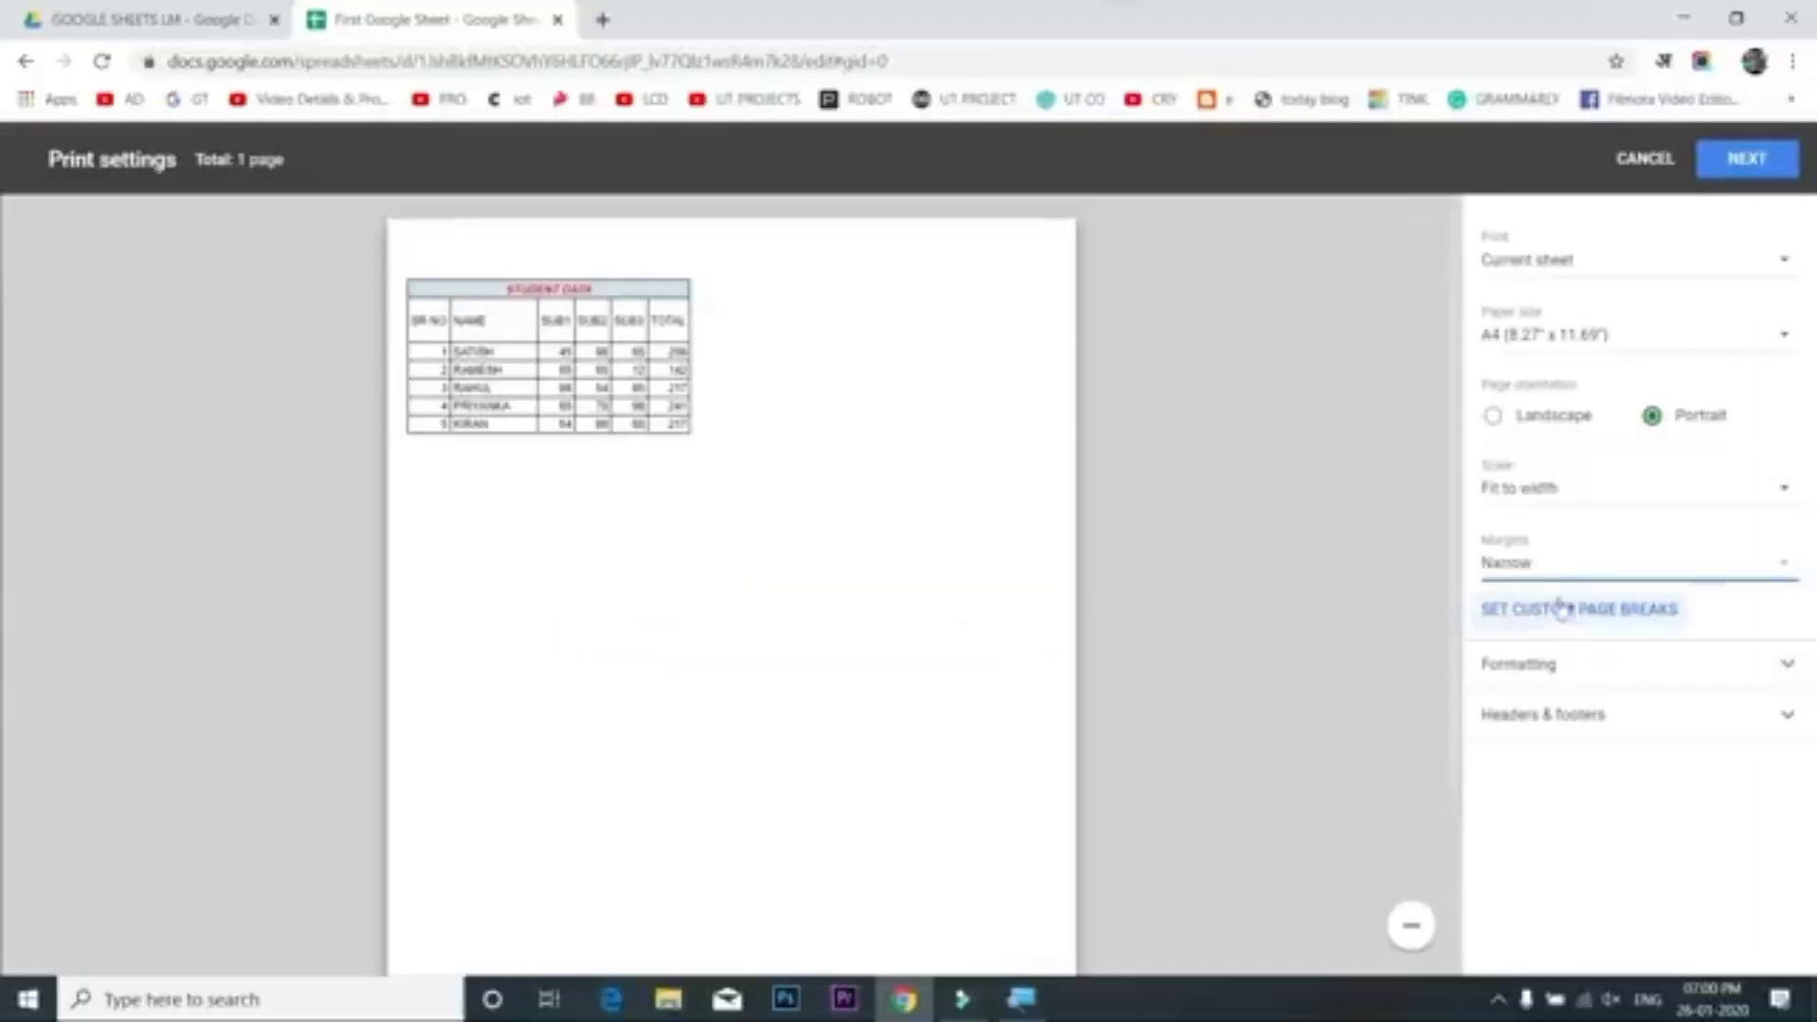
pyautogui.click(1555, 566)
pyautogui.click(1554, 570)
pyautogui.click(1554, 568)
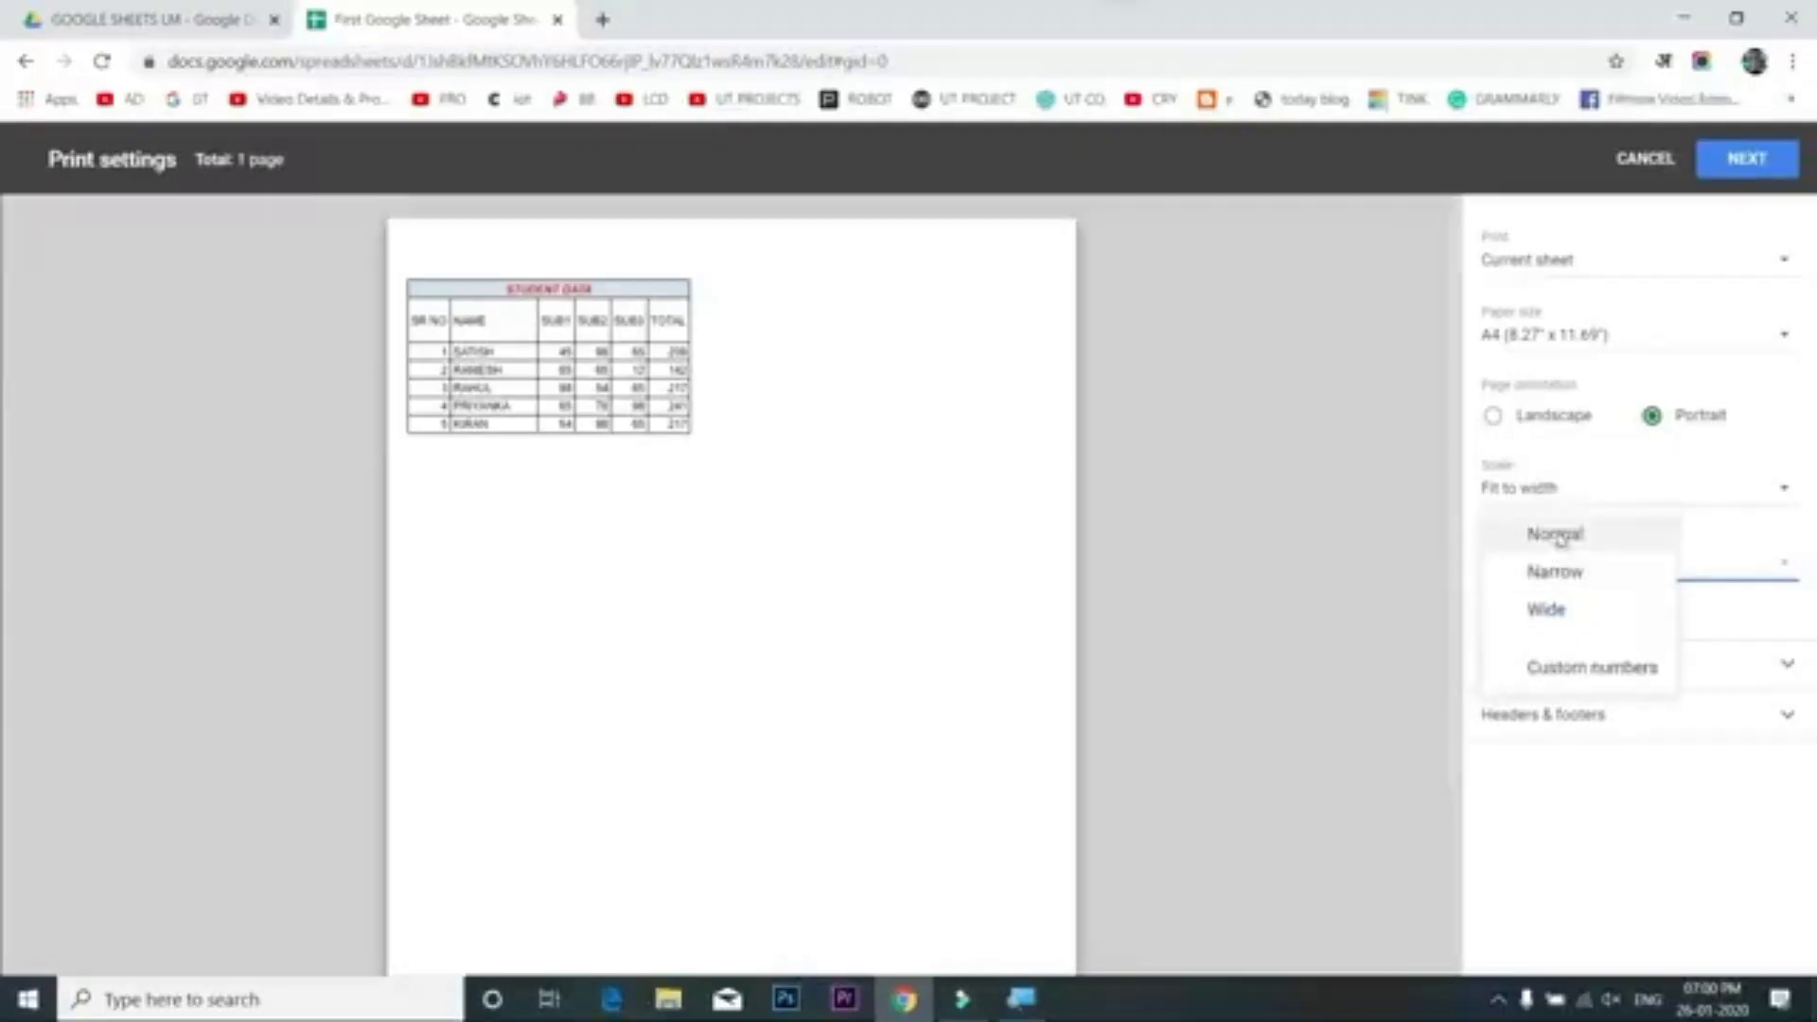
pyautogui.click(1557, 536)
pyautogui.click(1583, 566)
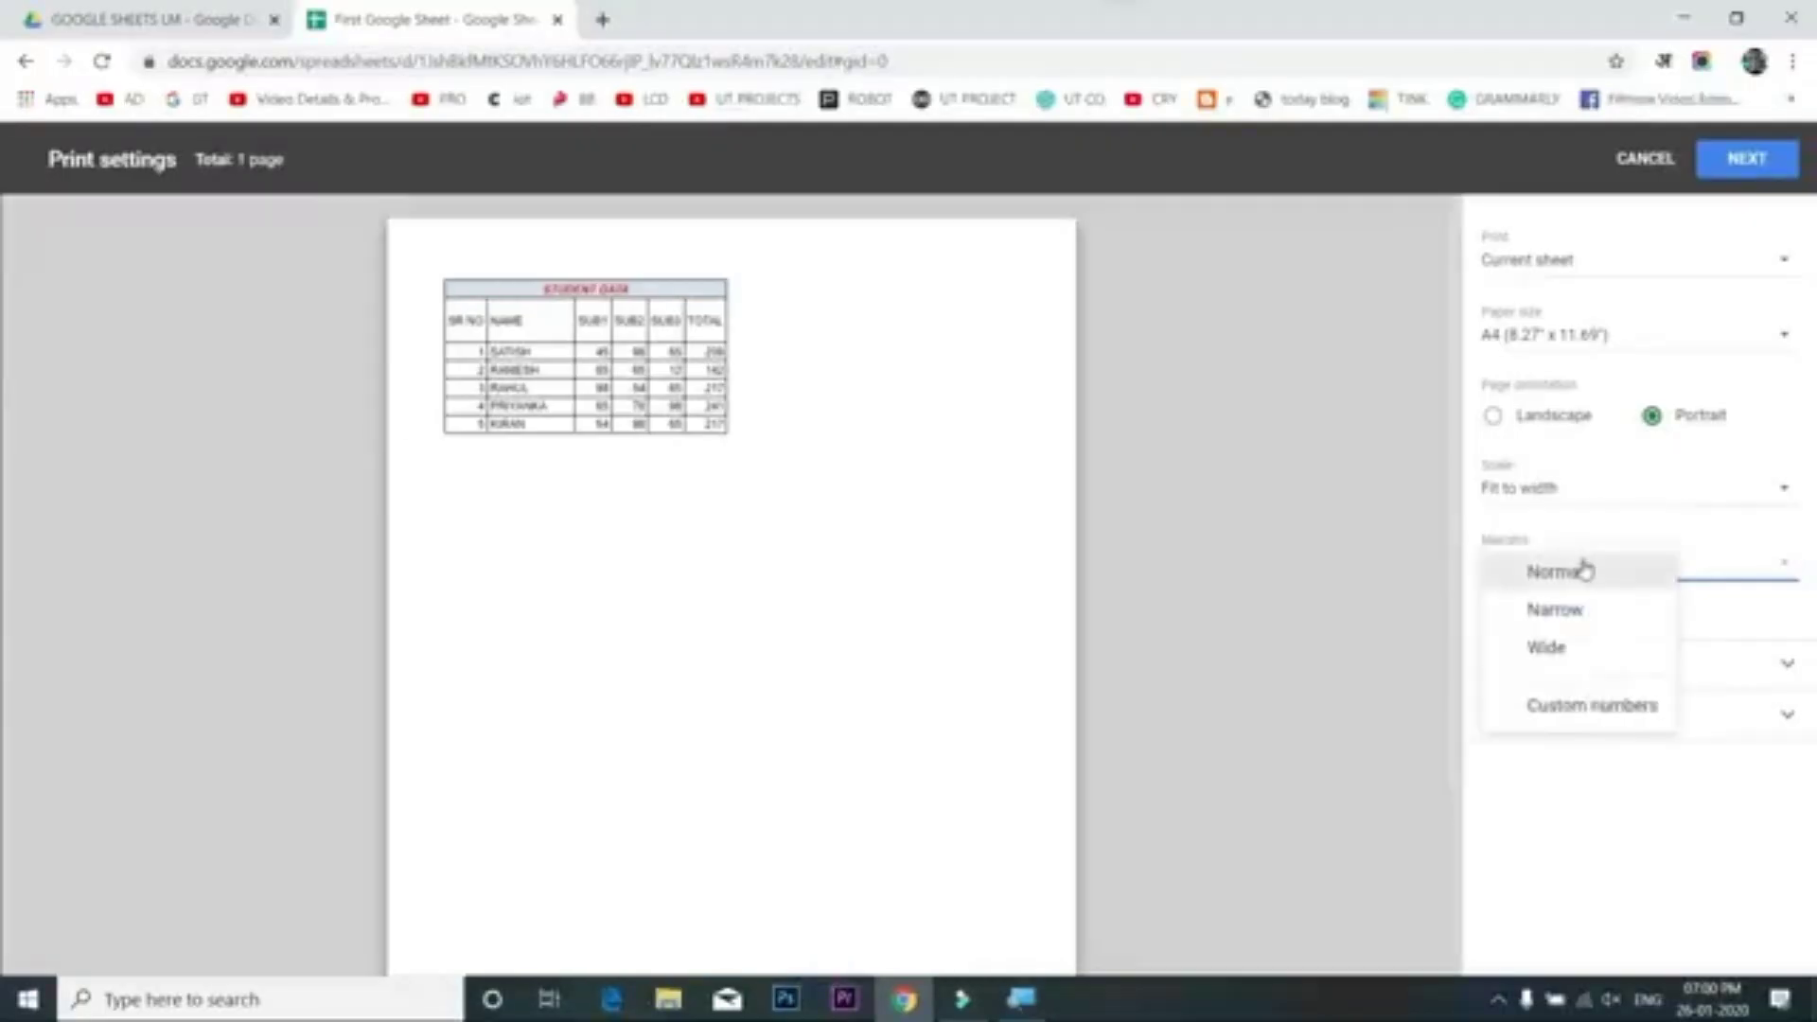
pyautogui.click(1549, 647)
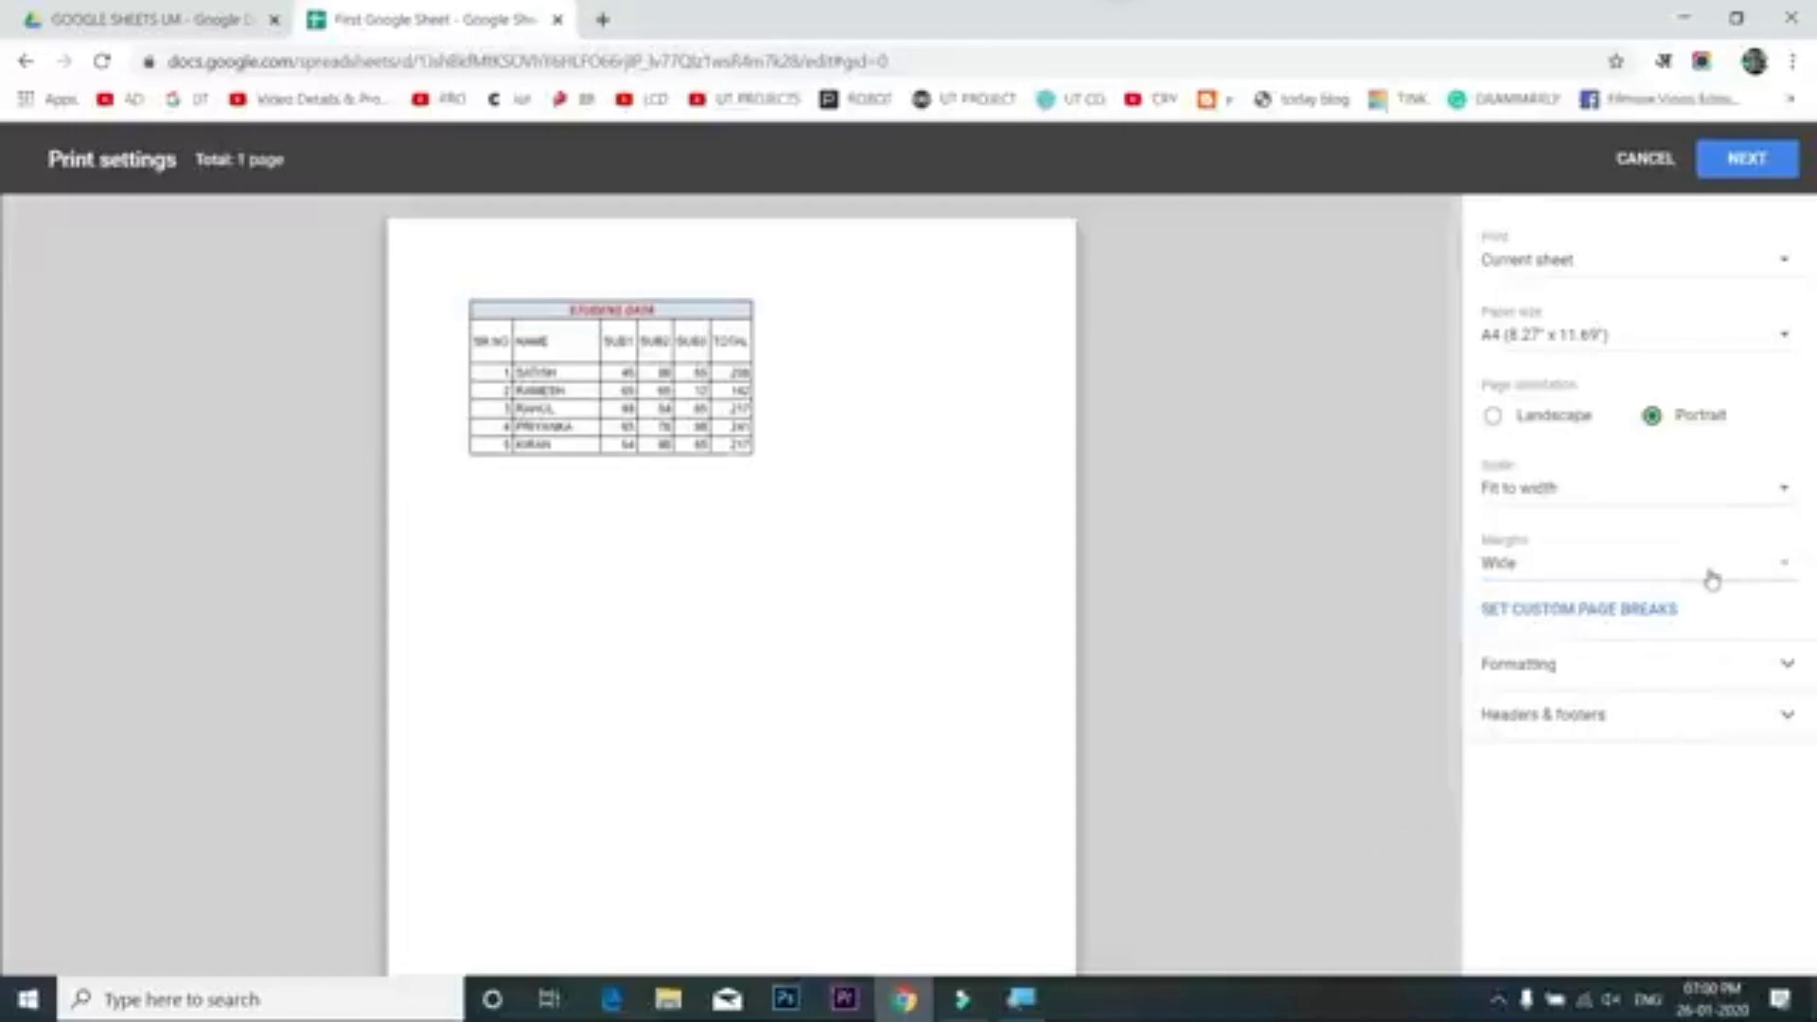
# Set custom page margins of 2" at the top and 1.5" on both the left and the right
pyautogui.click(1676, 573)
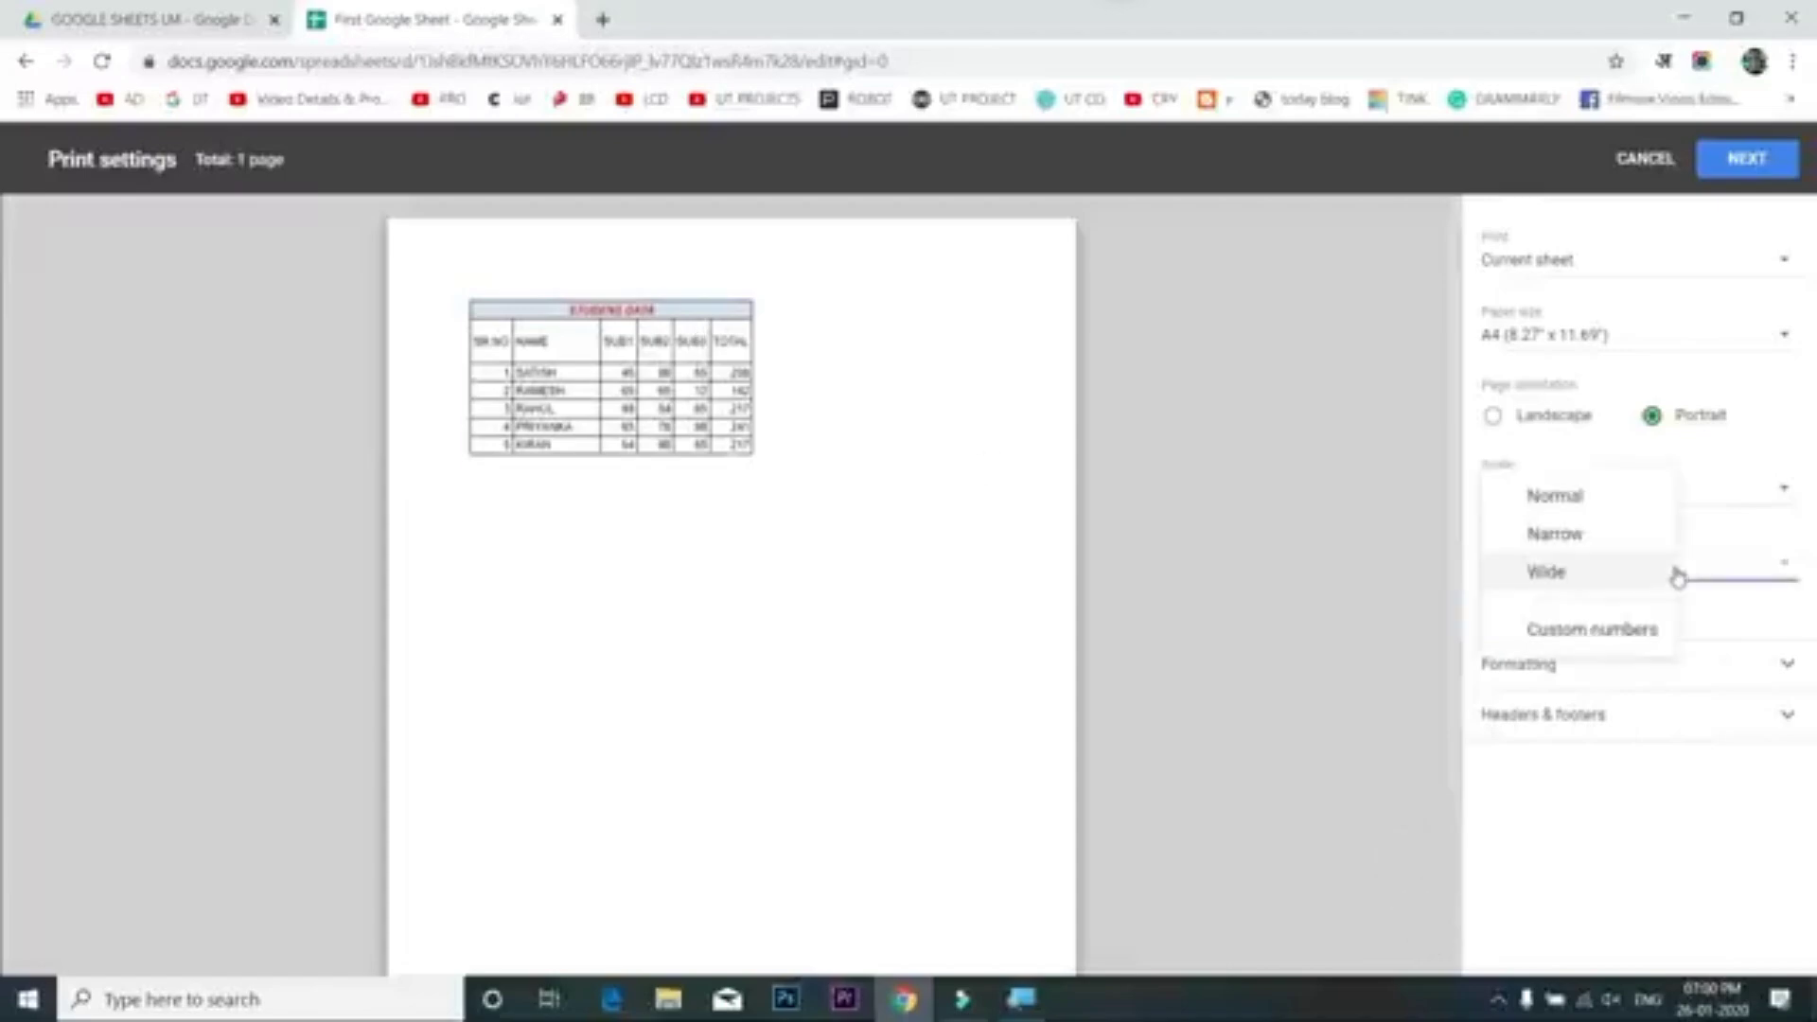
pyautogui.click(1642, 632)
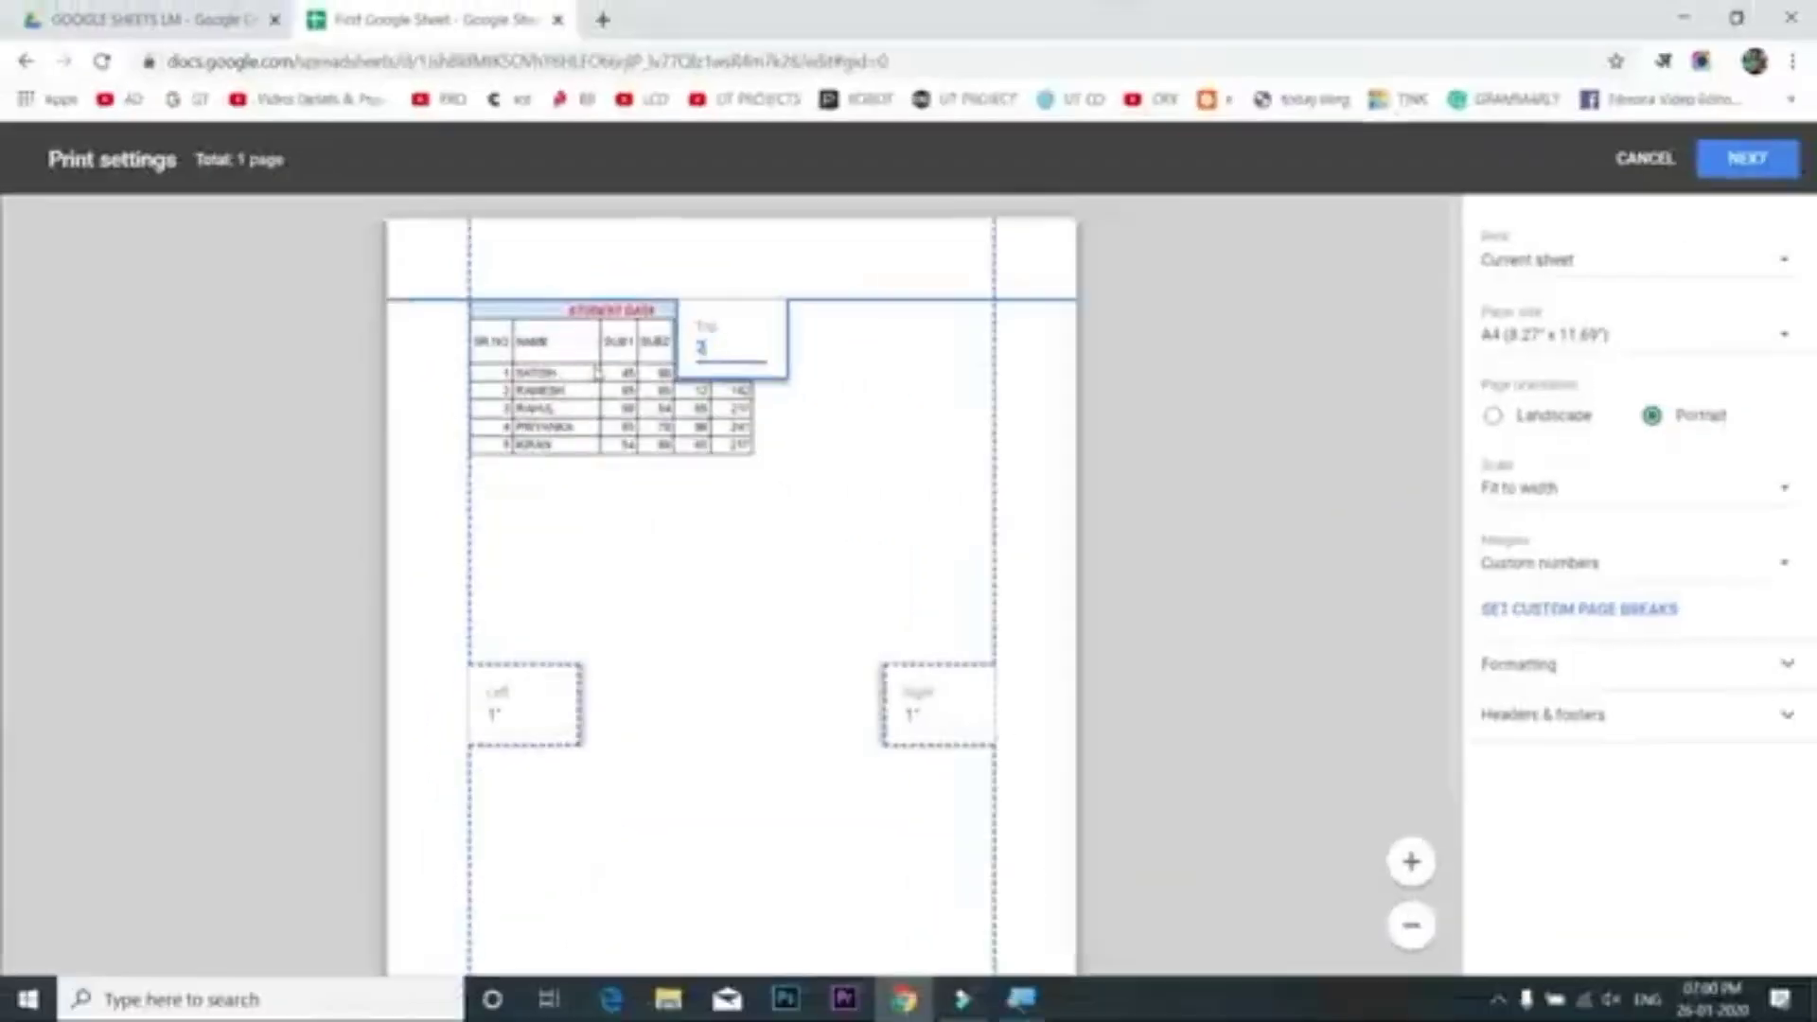
pyautogui.click(526, 714)
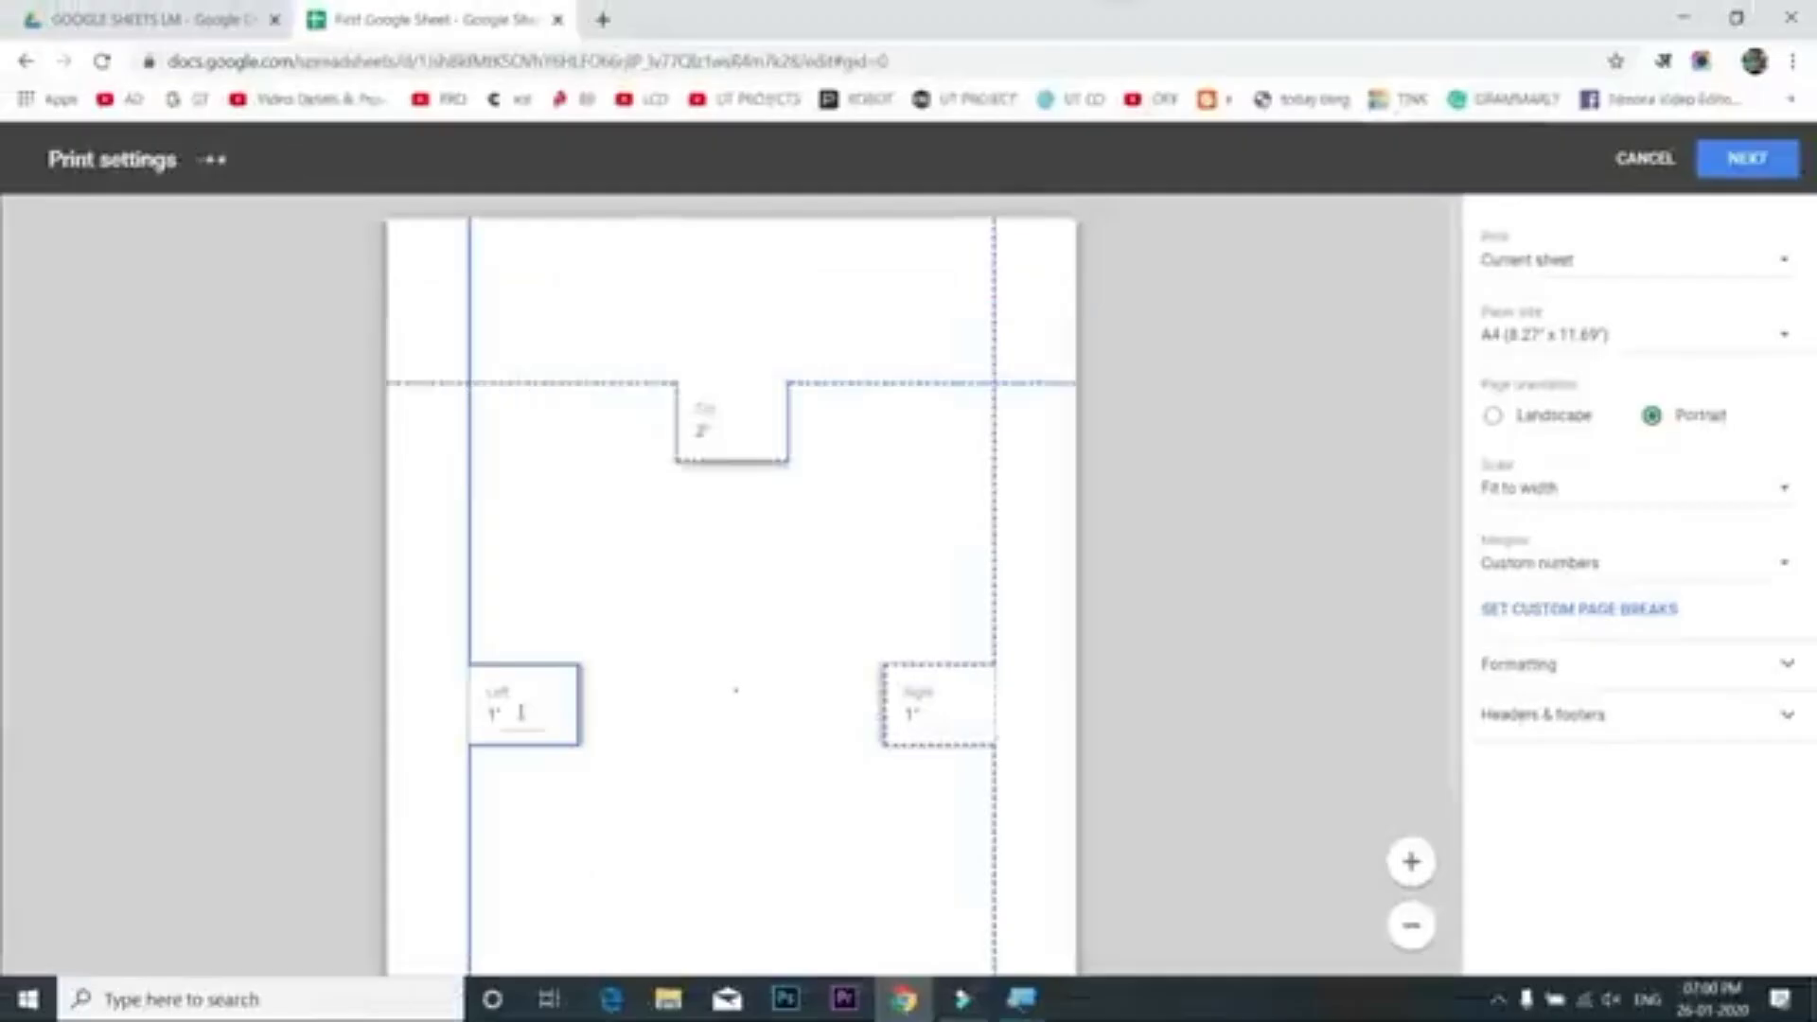
pyautogui.moveTo(512, 714); pyautogui.dragTo(476, 713)
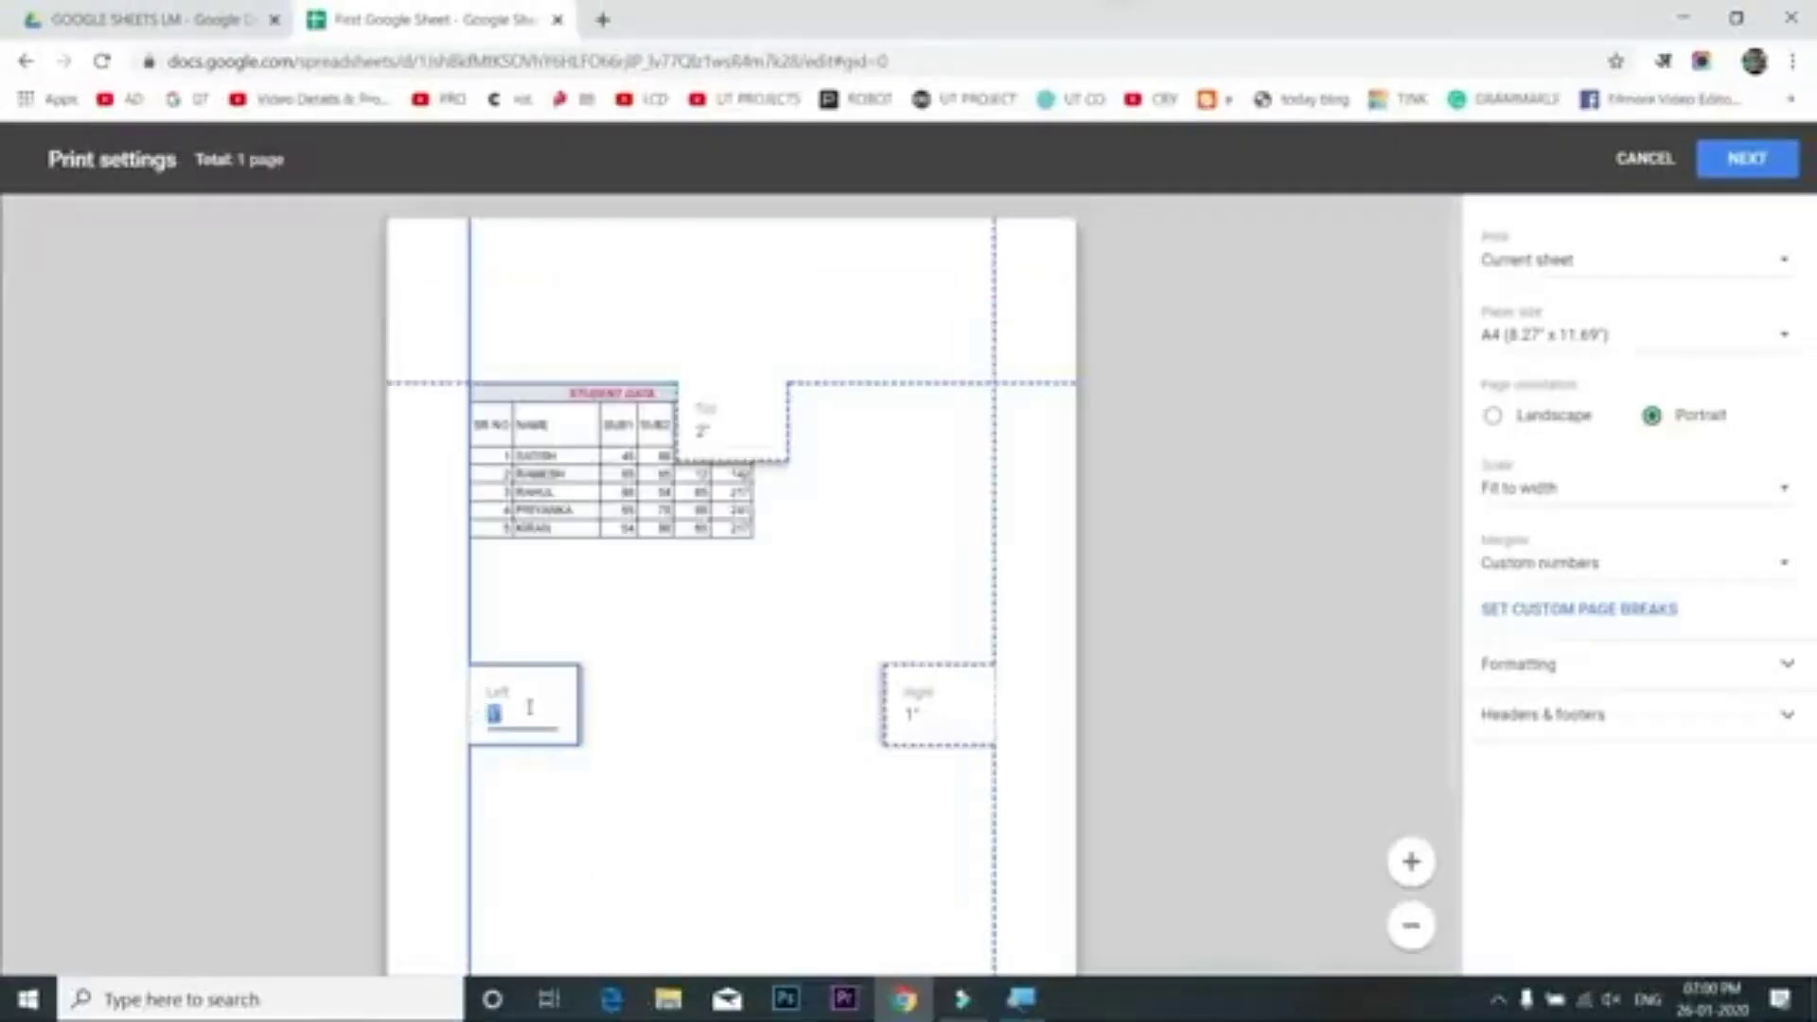
pyautogui.write('1.5')
pyautogui.click(917, 701)
pyautogui.moveTo(932, 715); pyautogui.dragTo(892, 713)
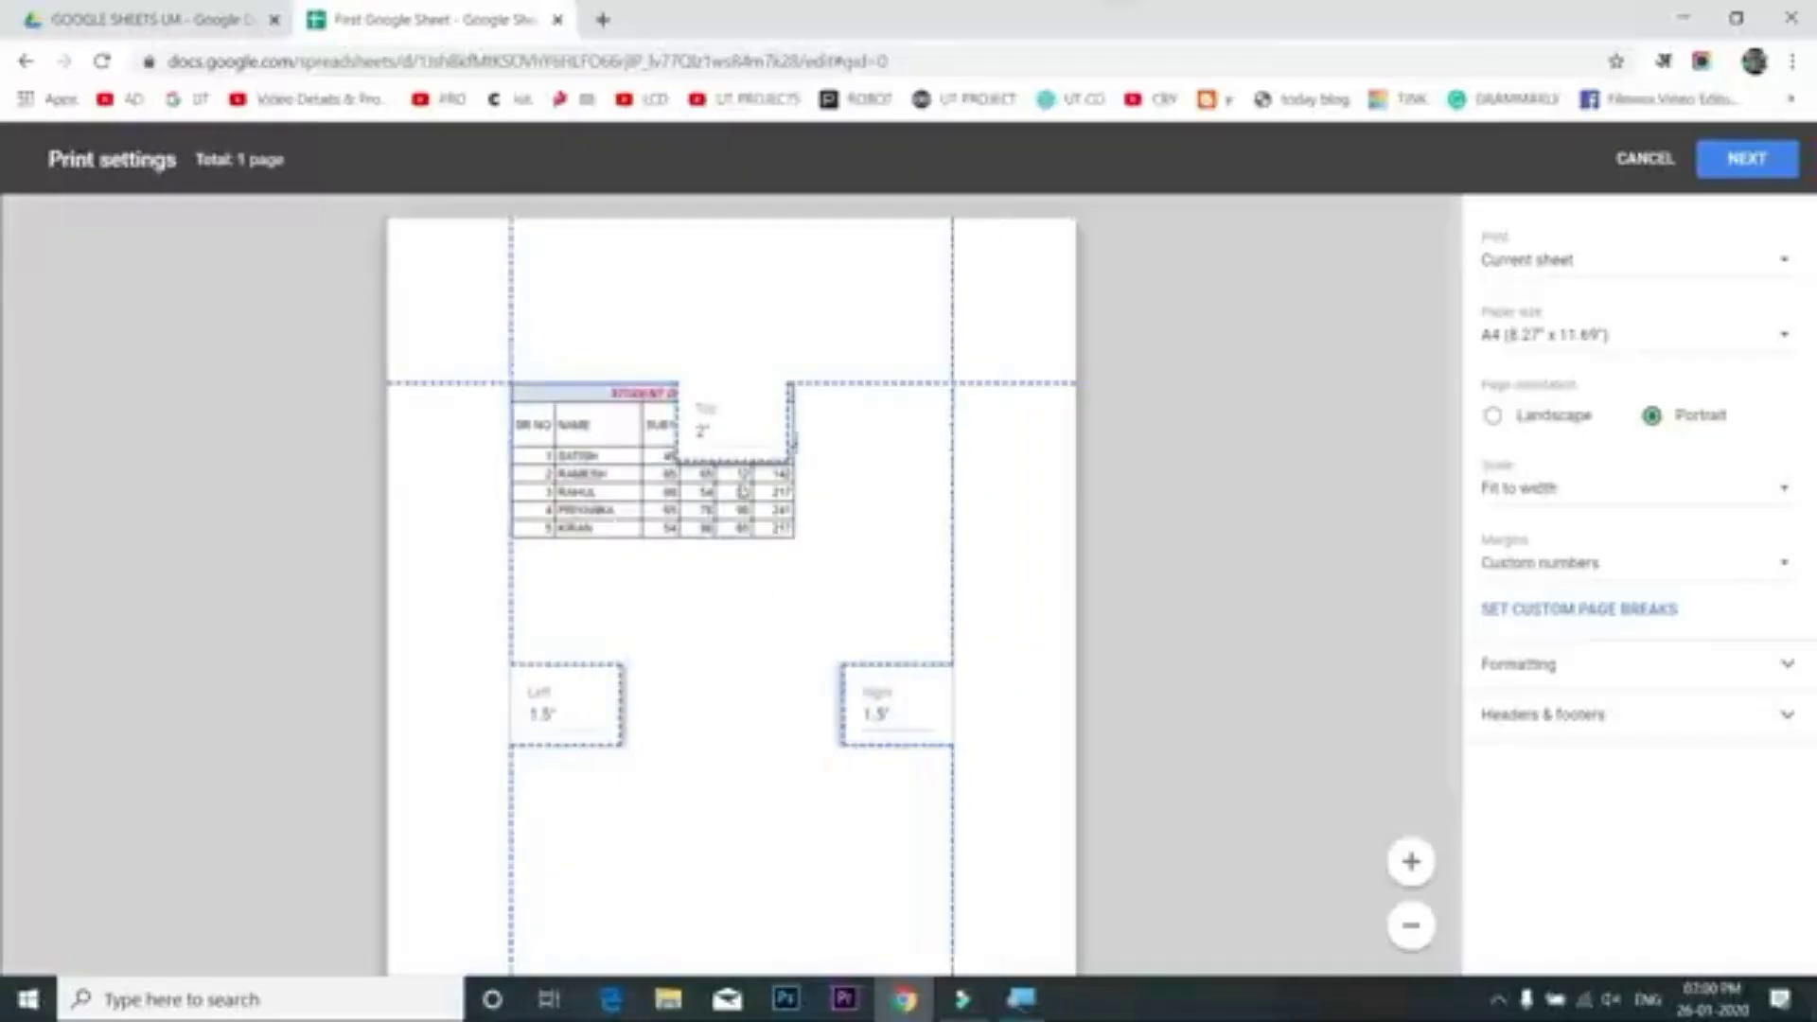
# Move the top margin line up in the preview to about 1.55", and return the page margins to Normal
pyautogui.click(734, 437)
pyautogui.scroll(-1, 730, 453)
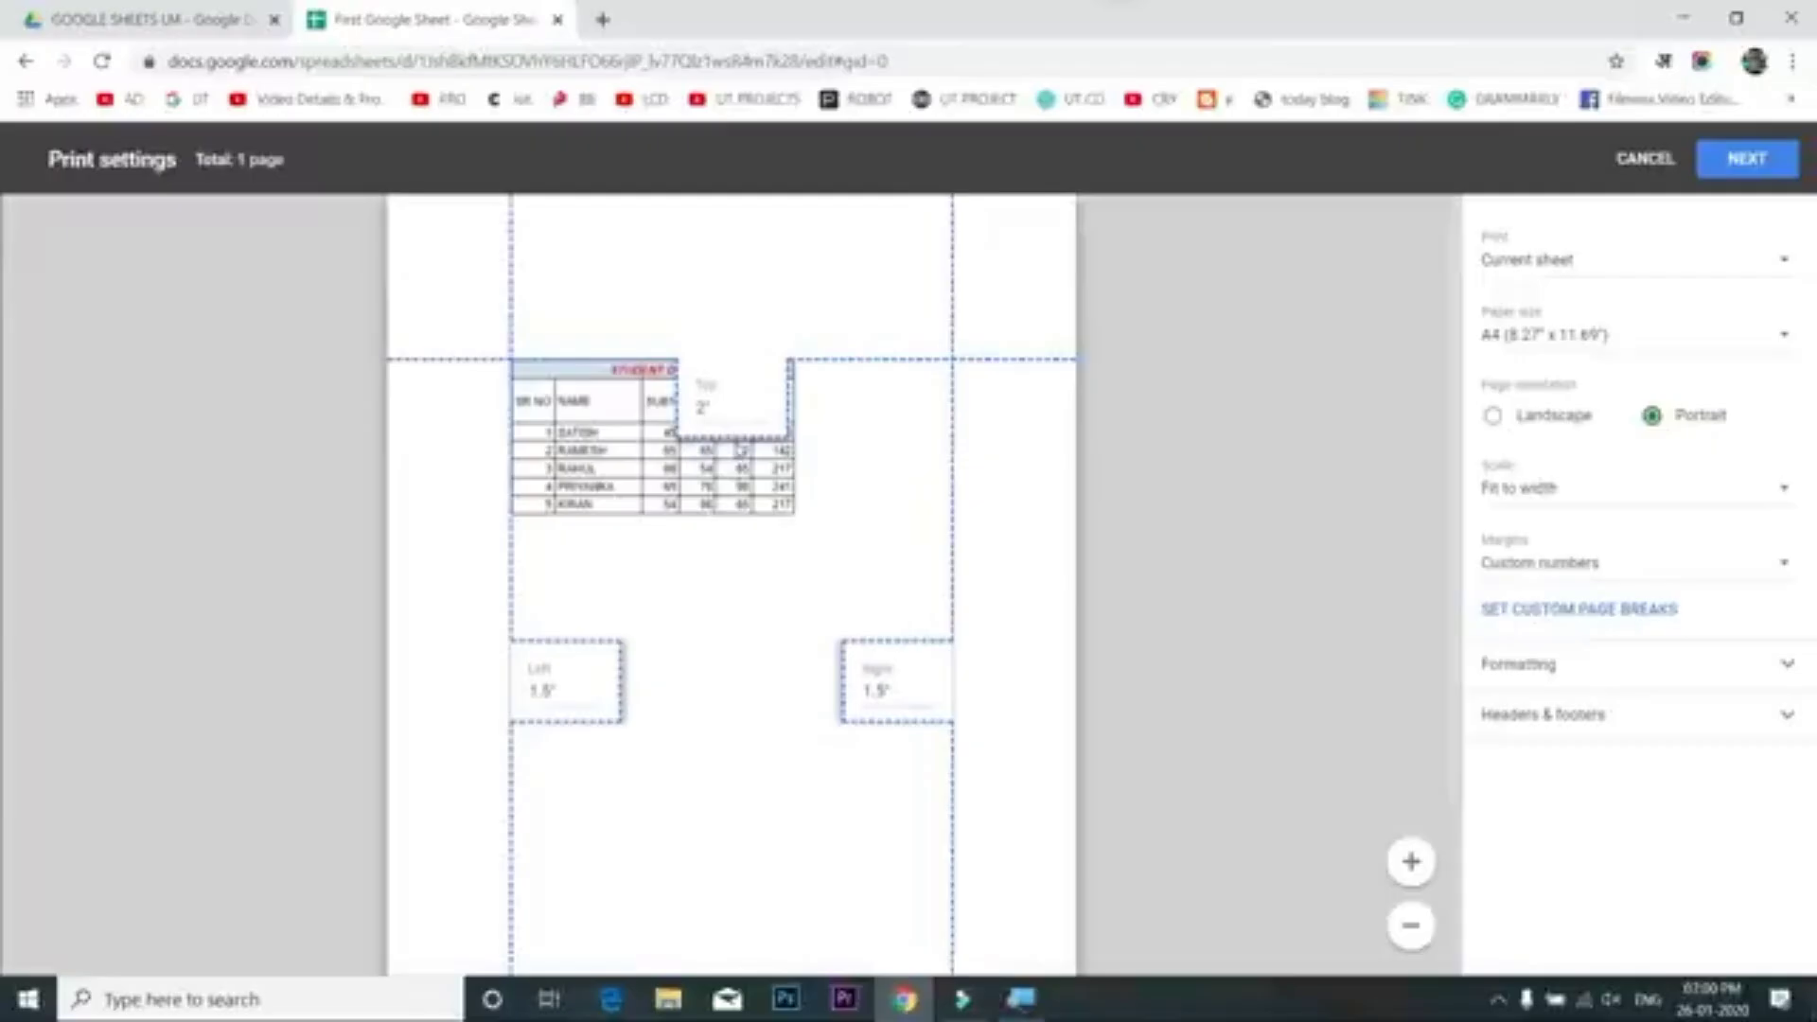
pyautogui.moveTo(738, 433); pyautogui.dragTo(743, 396)
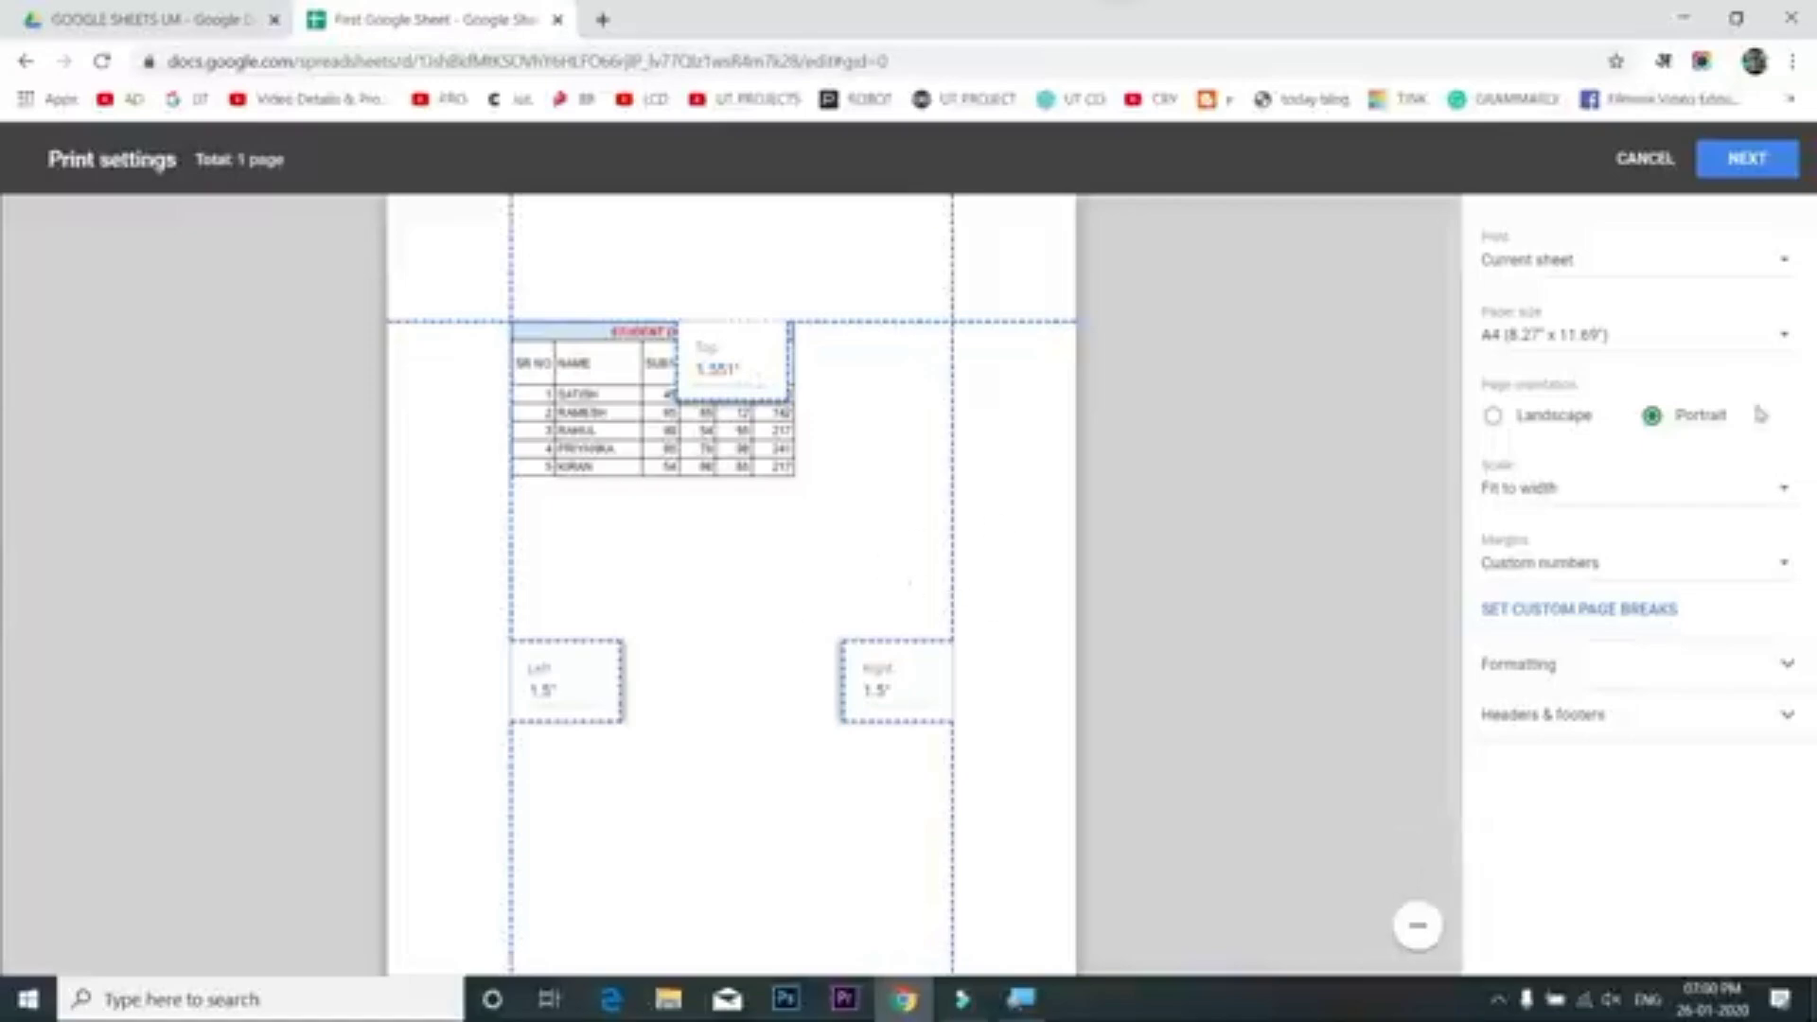
pyautogui.click(1656, 570)
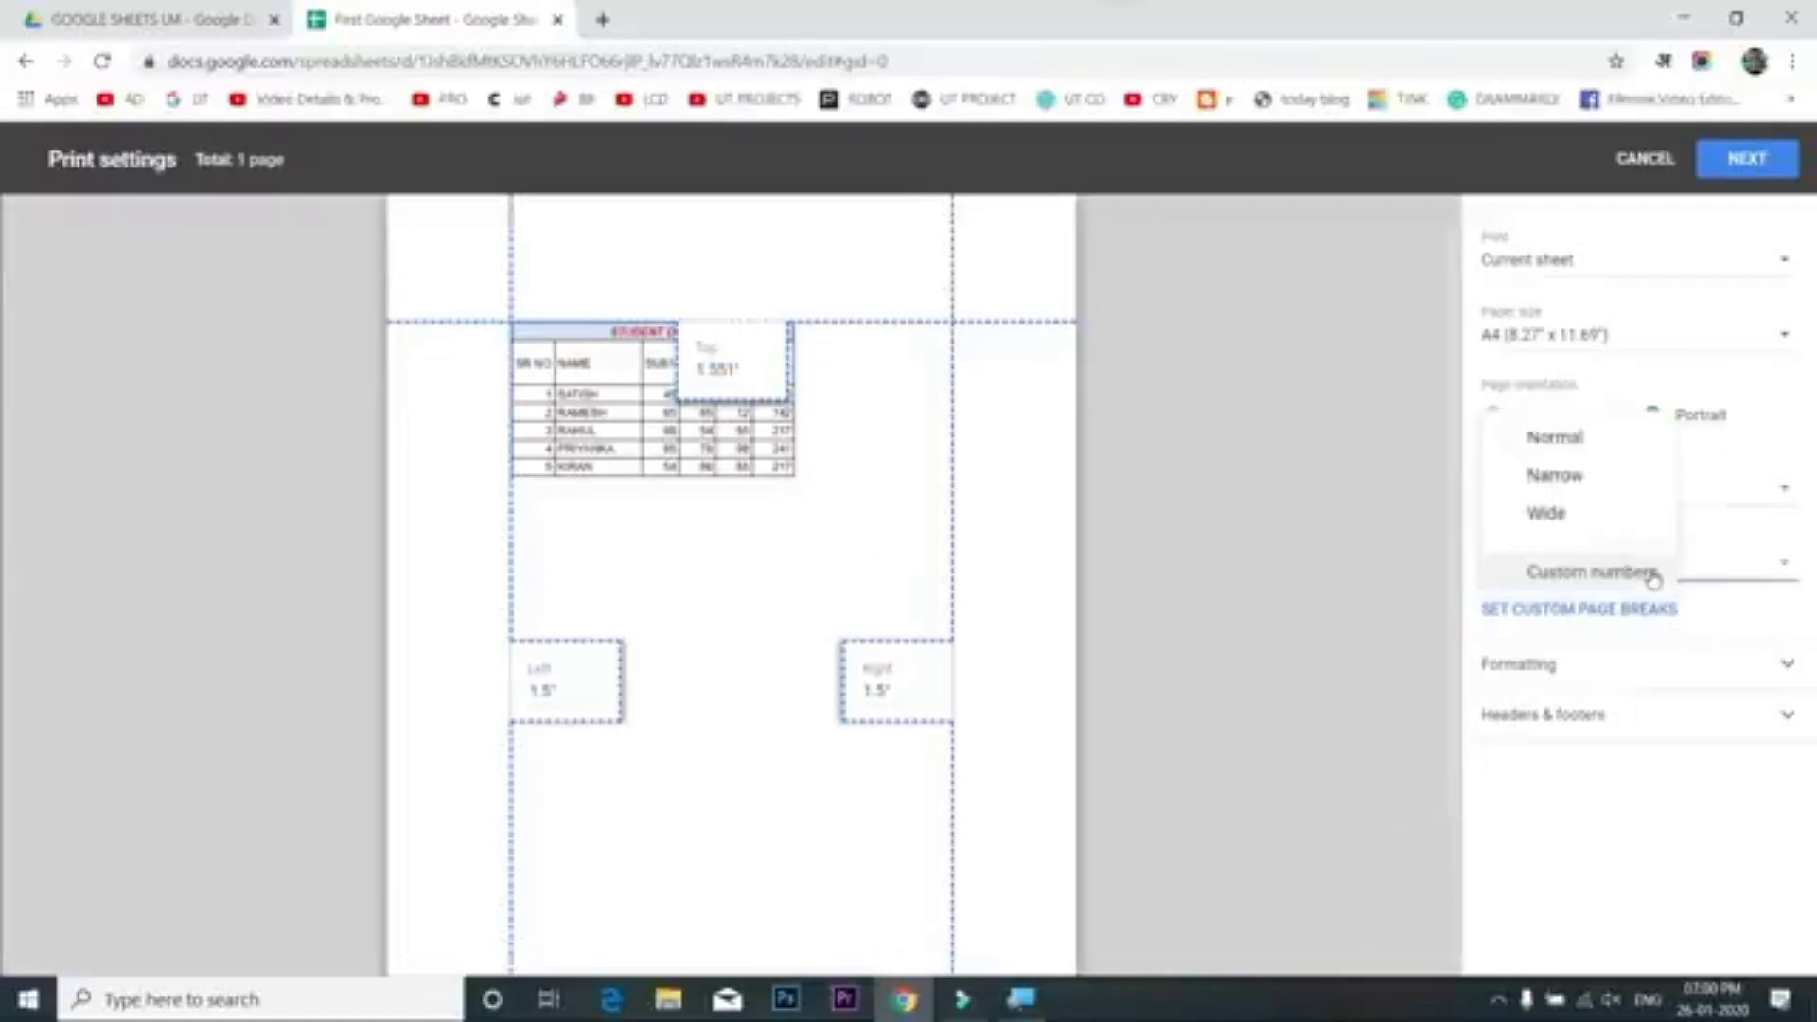
pyautogui.click(1578, 445)
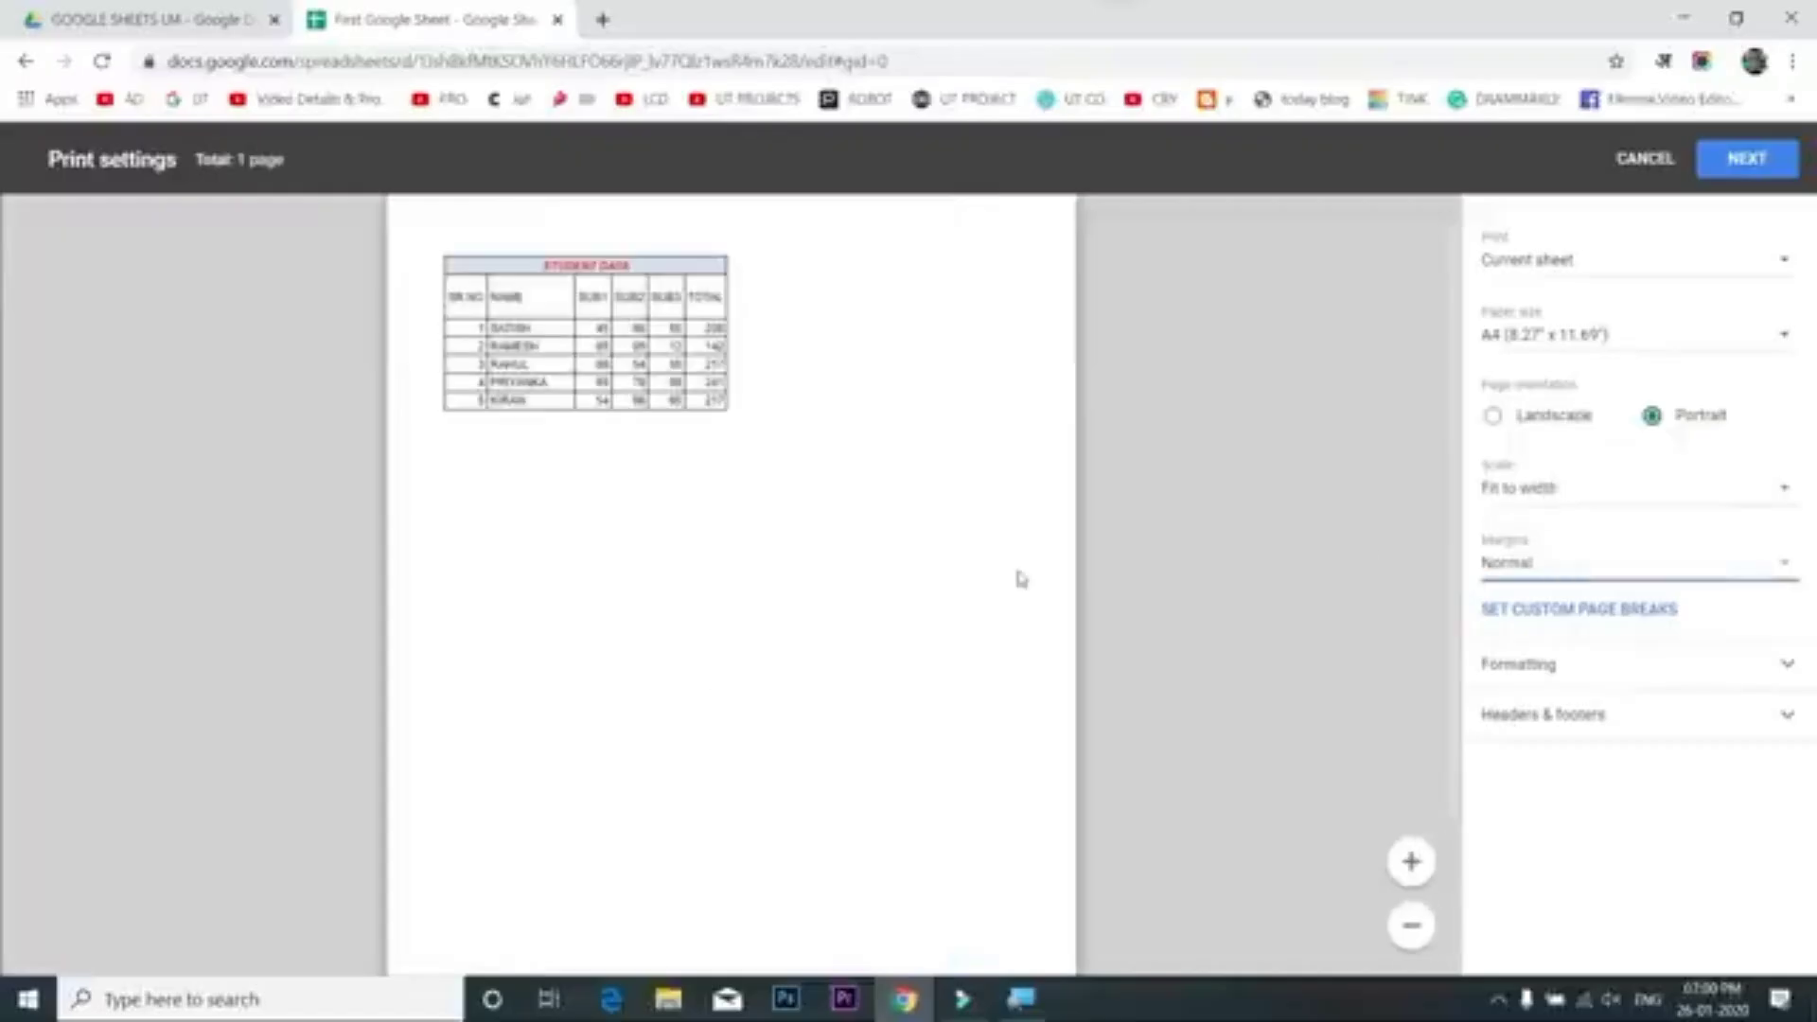
# Examine the custom page breaks view of the student table, and cancel it
pyautogui.click(1599, 625)
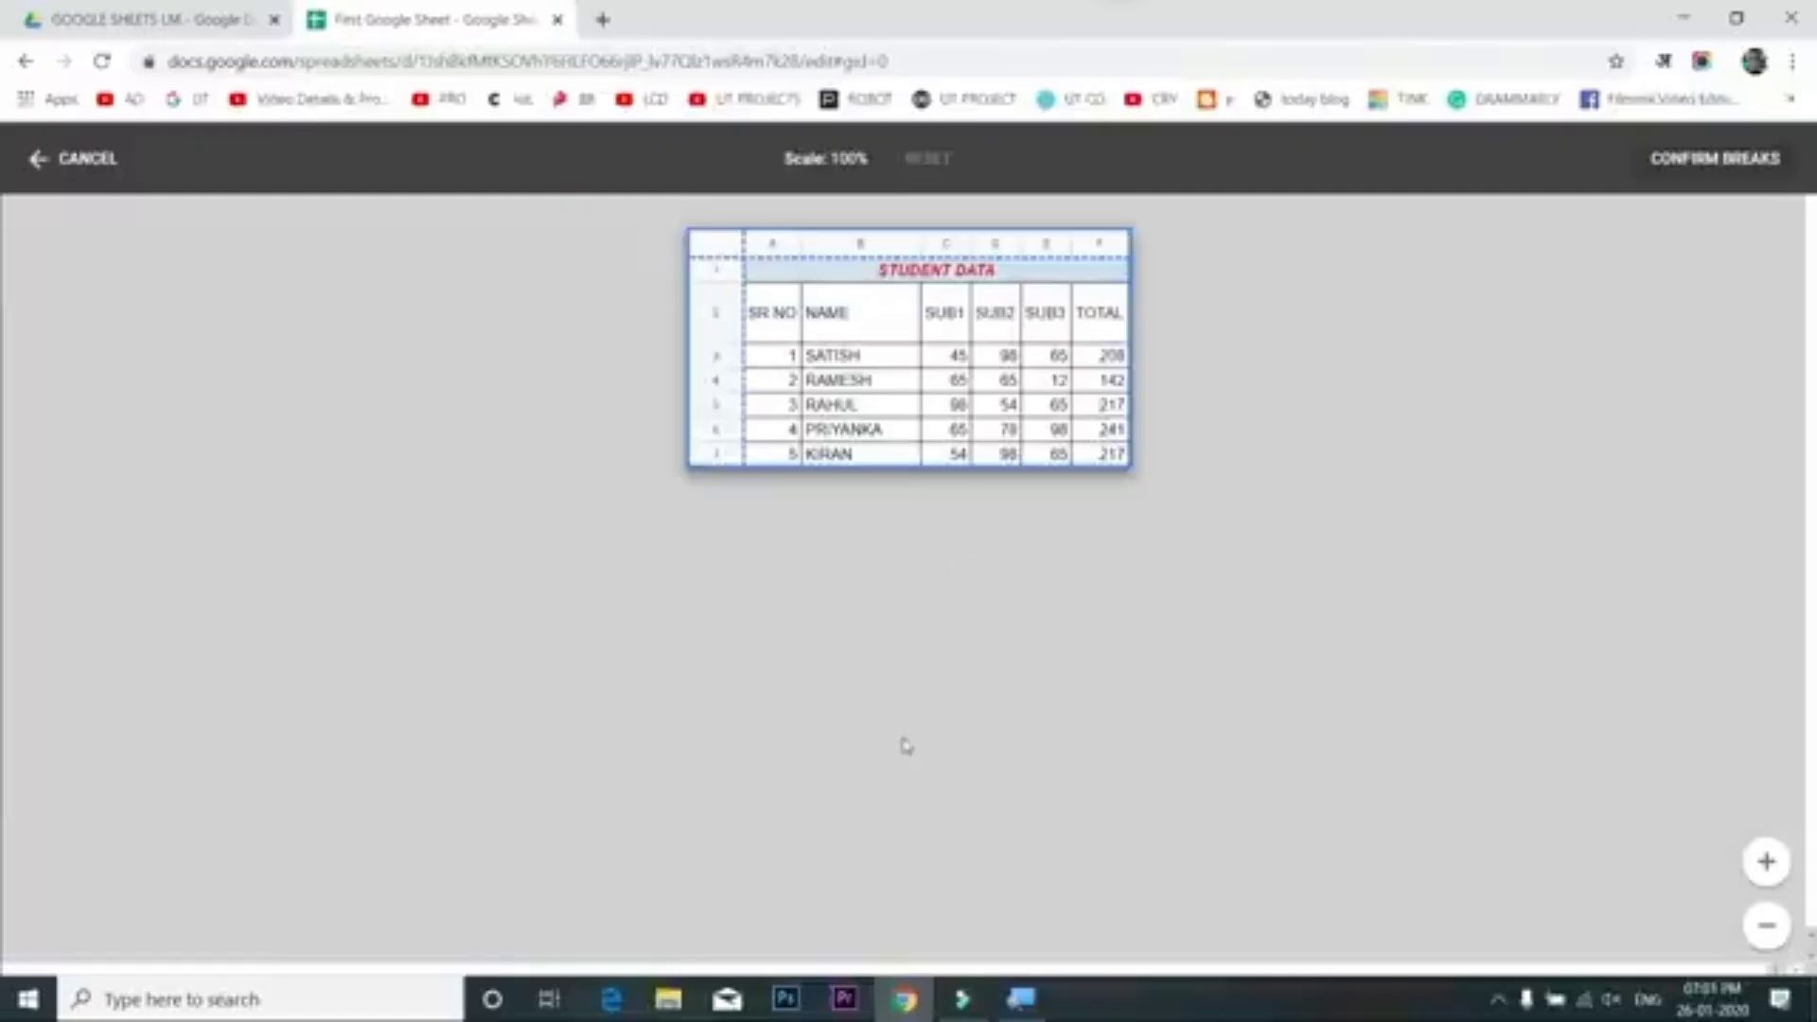
pyautogui.click(71, 158)
# Try turning off Show notes and Show gridlines in the print formatting options, and enable both again
pyautogui.click(1665, 663)
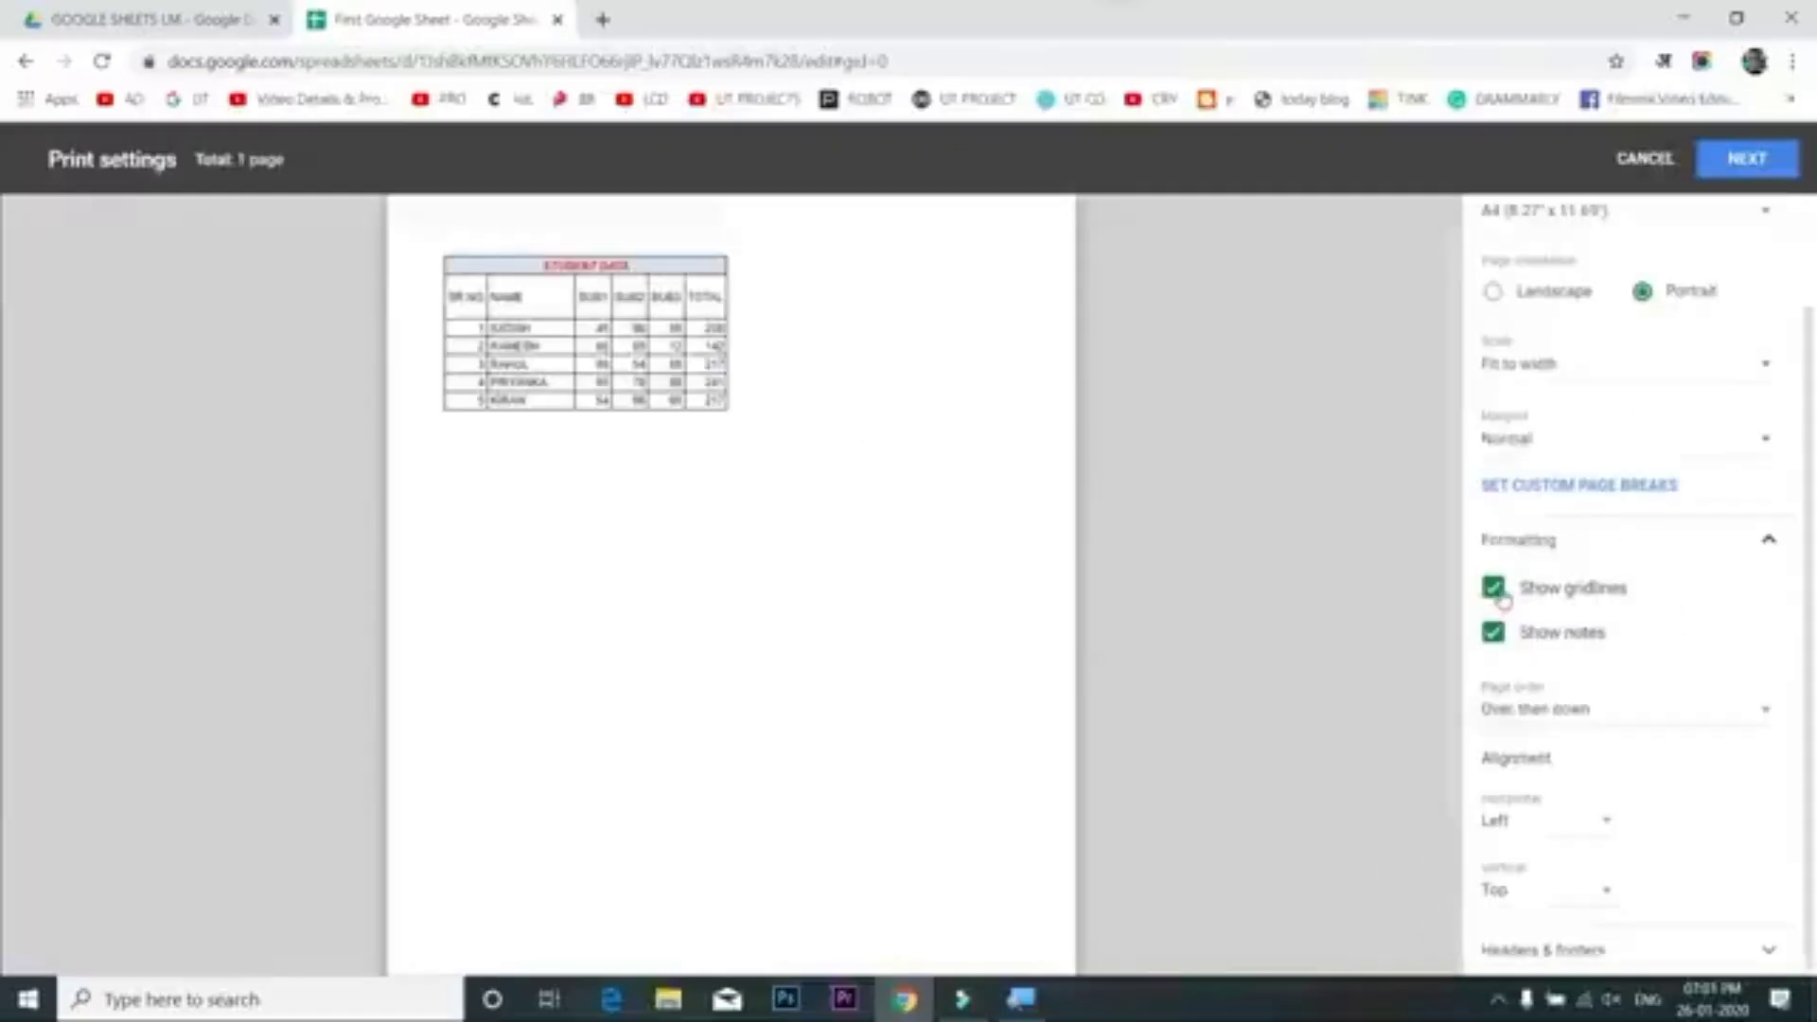
pyautogui.click(1494, 643)
pyautogui.click(1493, 590)
pyautogui.click(1493, 590)
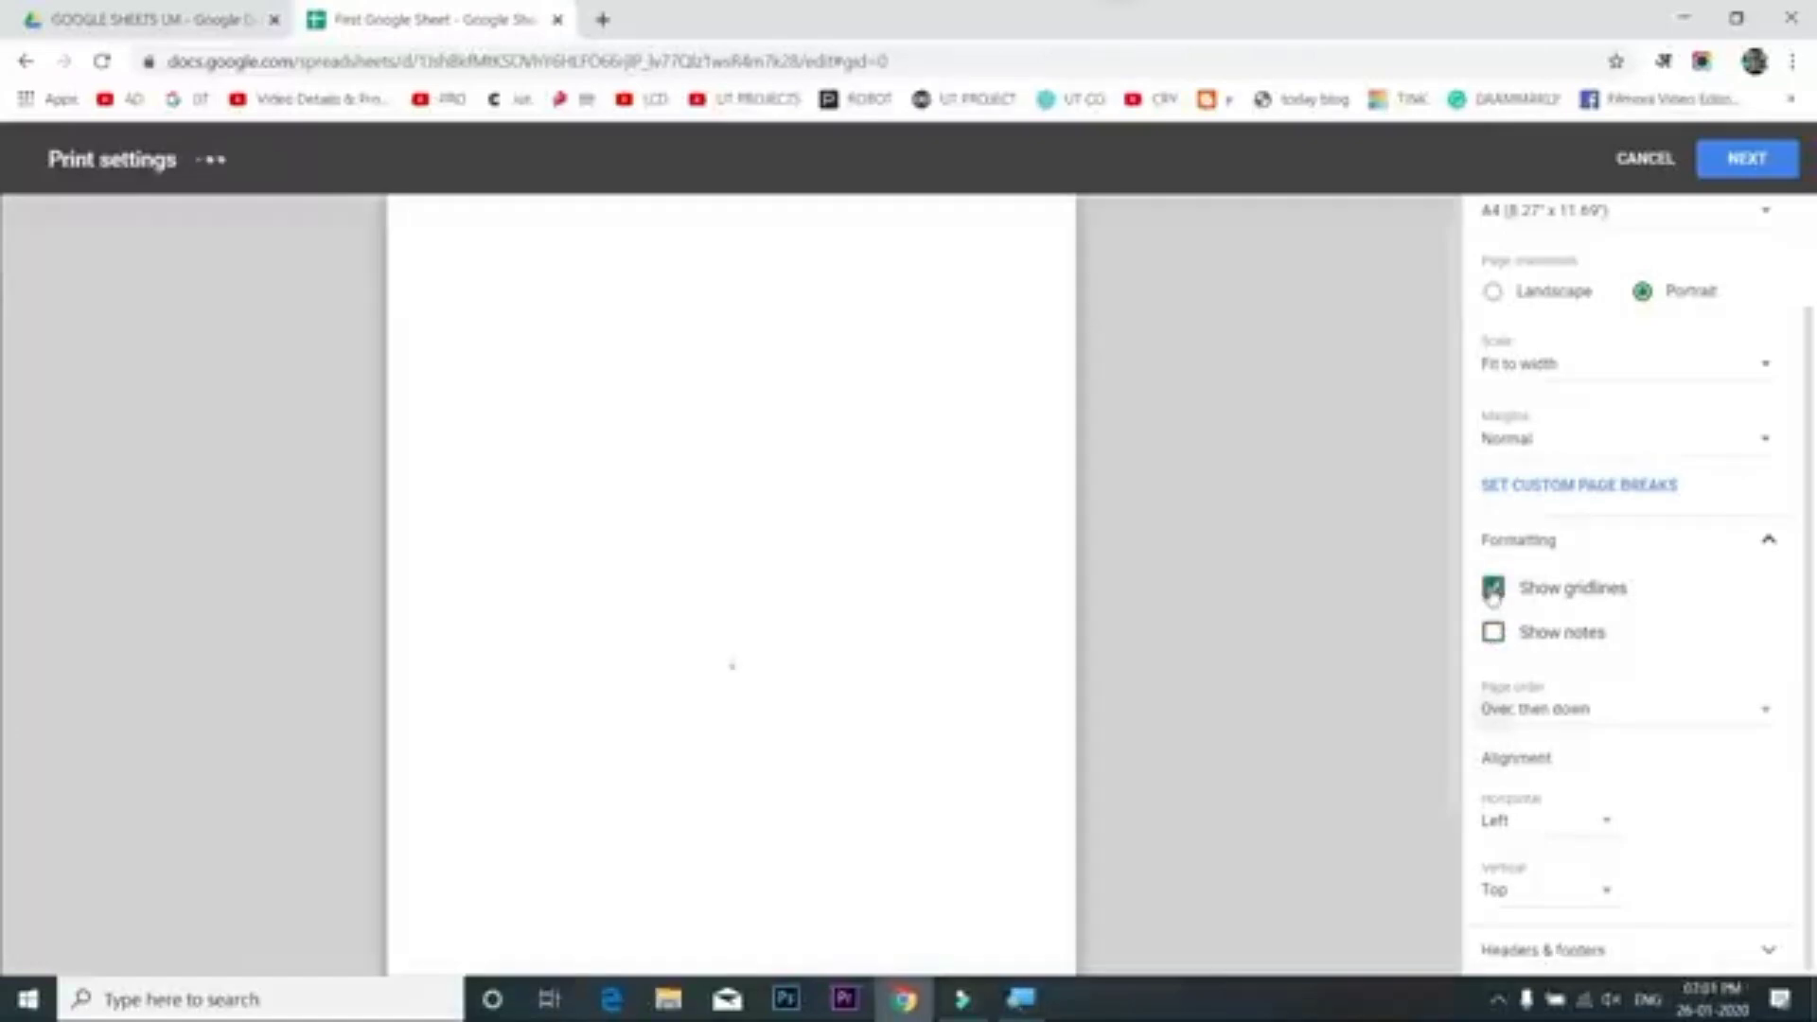
pyautogui.click(1496, 634)
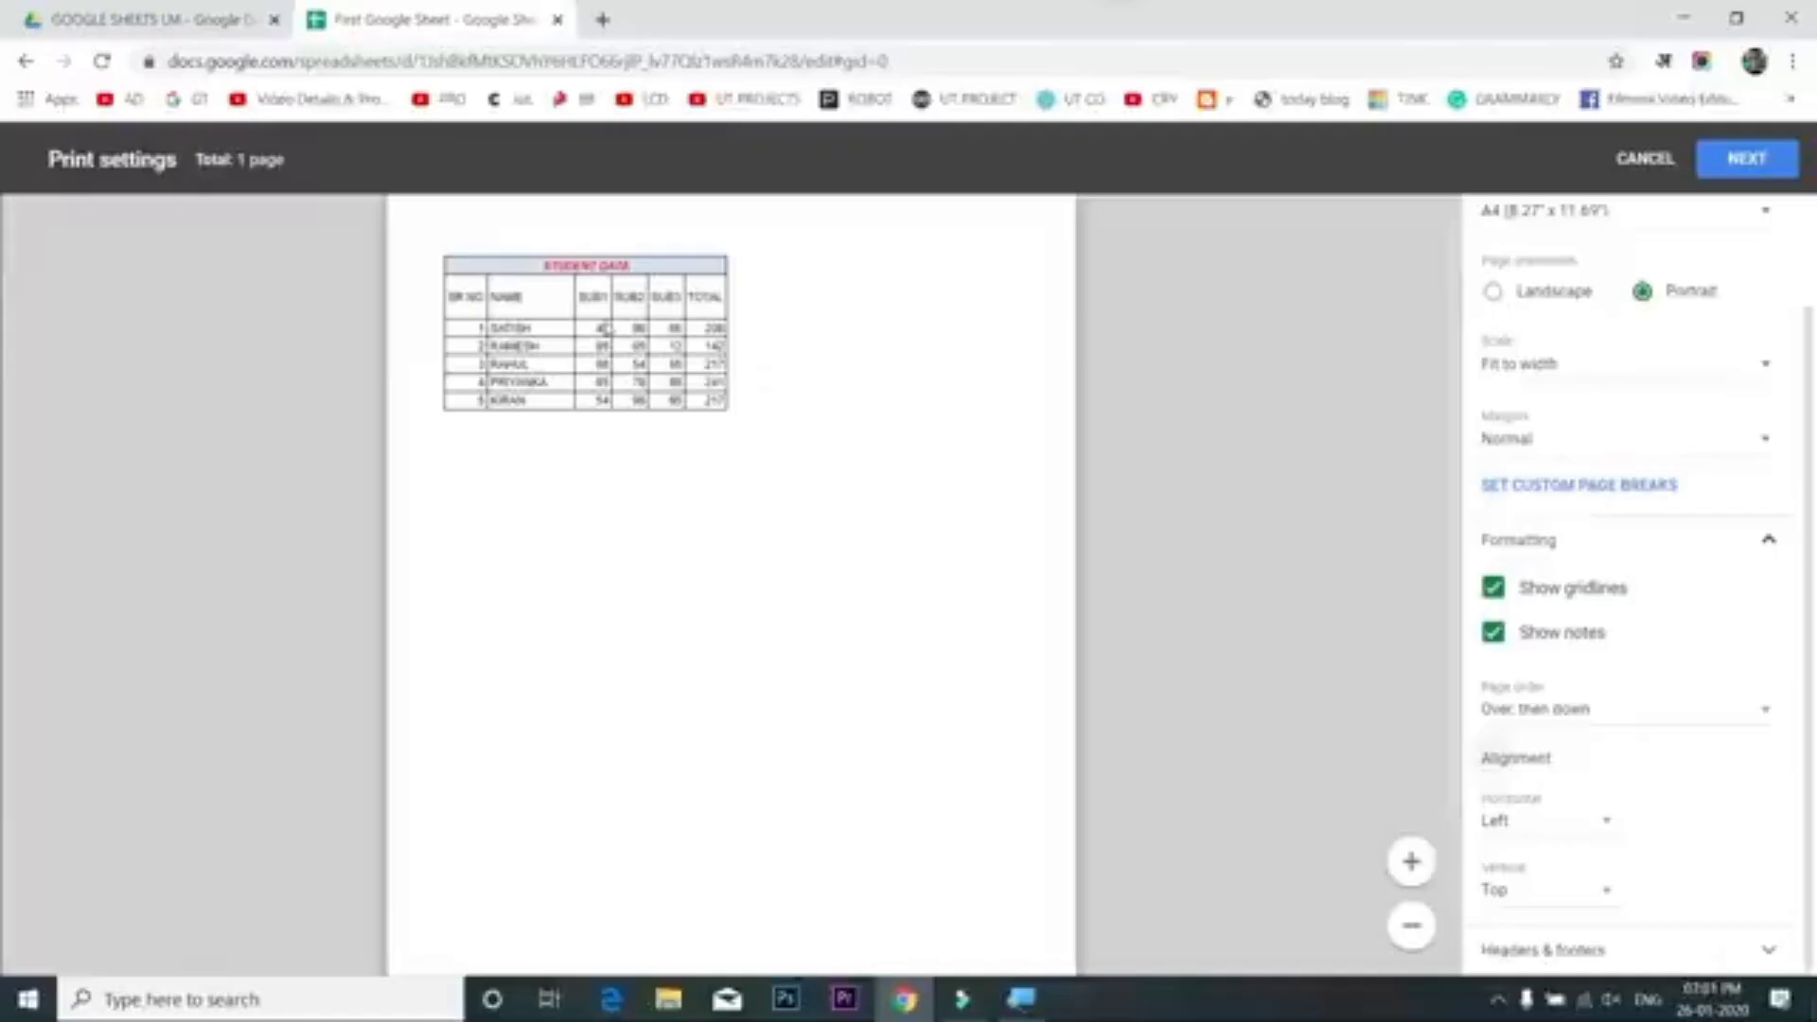
# Cancel the print settings, and remove all borders from the student table A1:F7
pyautogui.click(1643, 161)
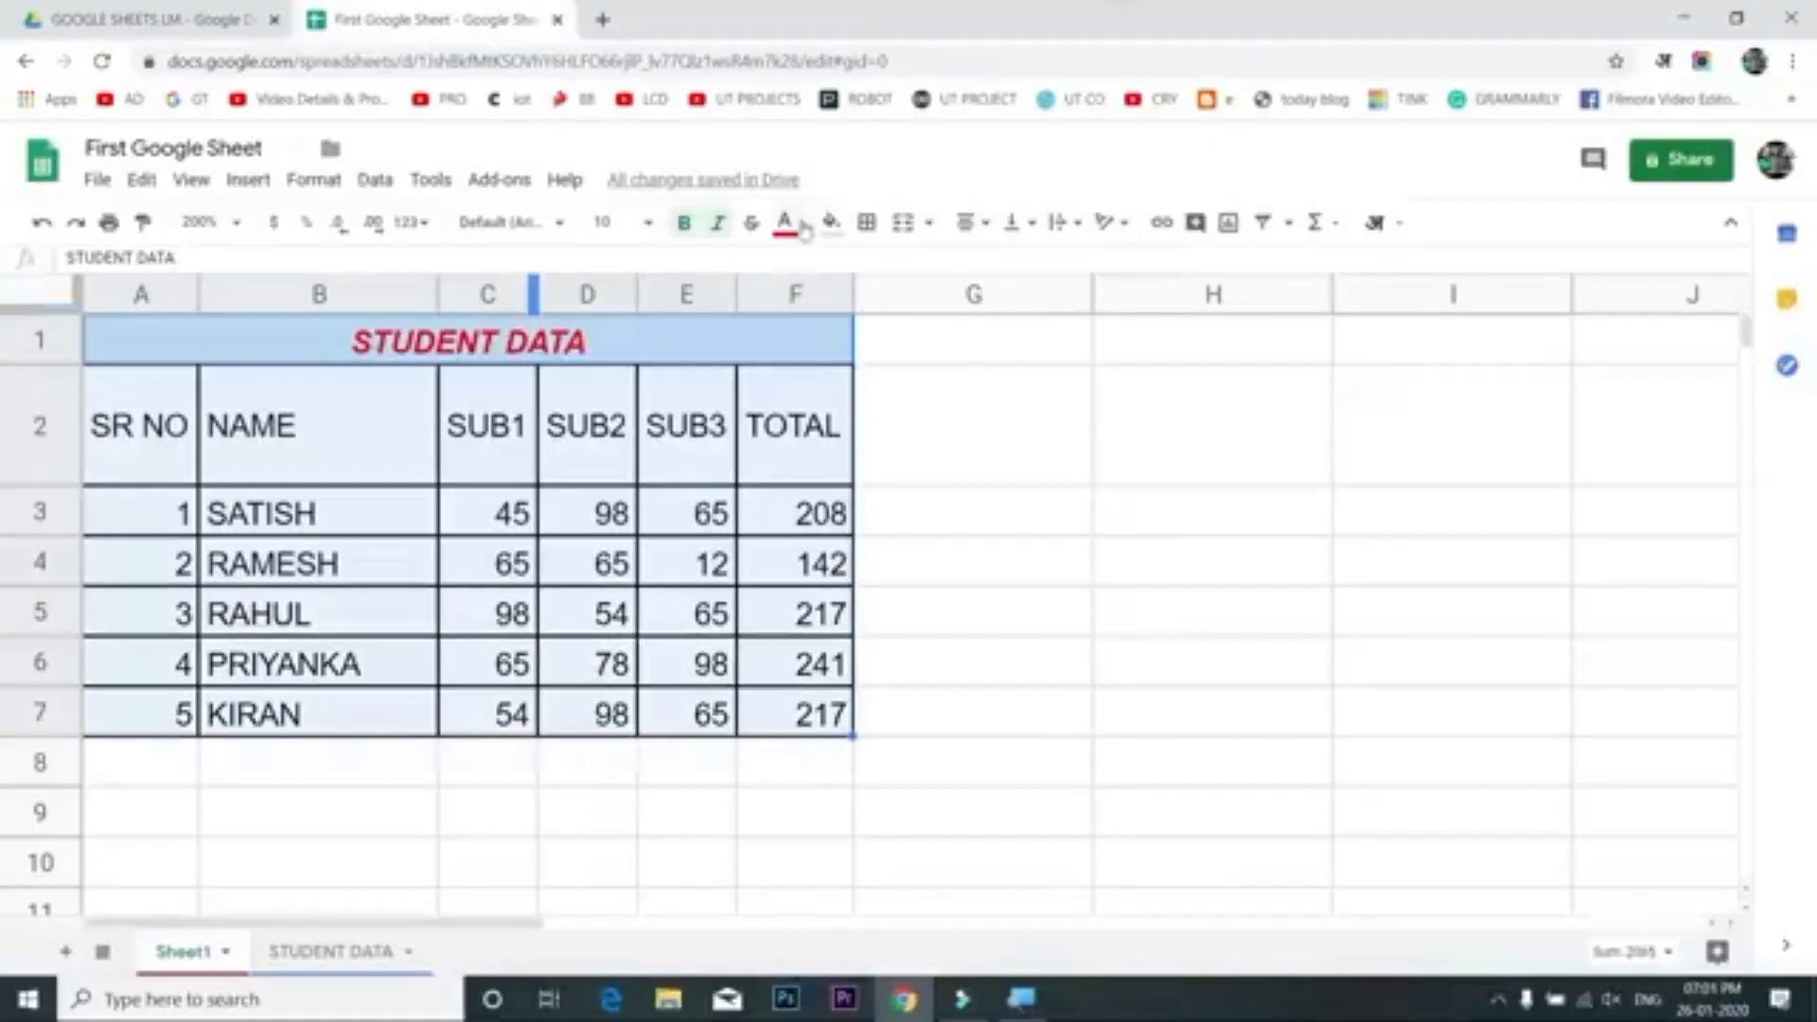
pyautogui.click(872, 227)
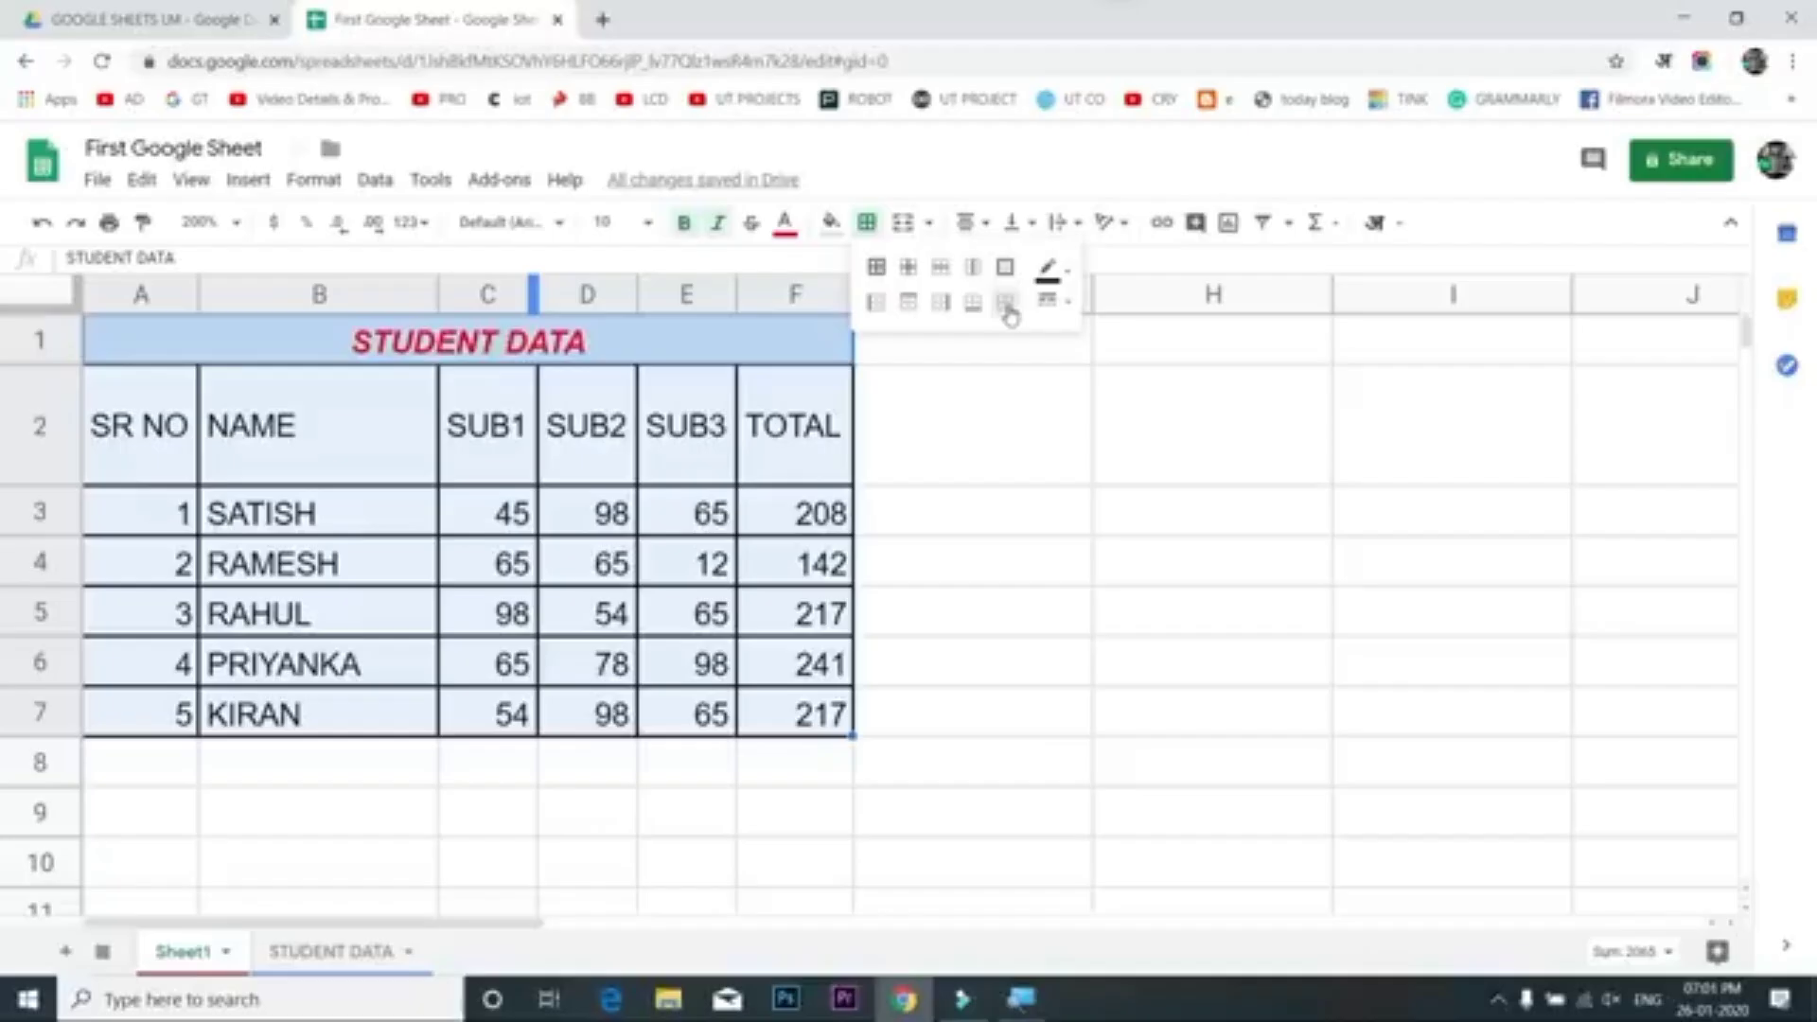
pyautogui.click(1007, 305)
pyautogui.click(936, 507)
# Reopen the print settings, and in the formatting options switch Show gridlines off and on again and check the page order choices
pyautogui.click(683, 503)
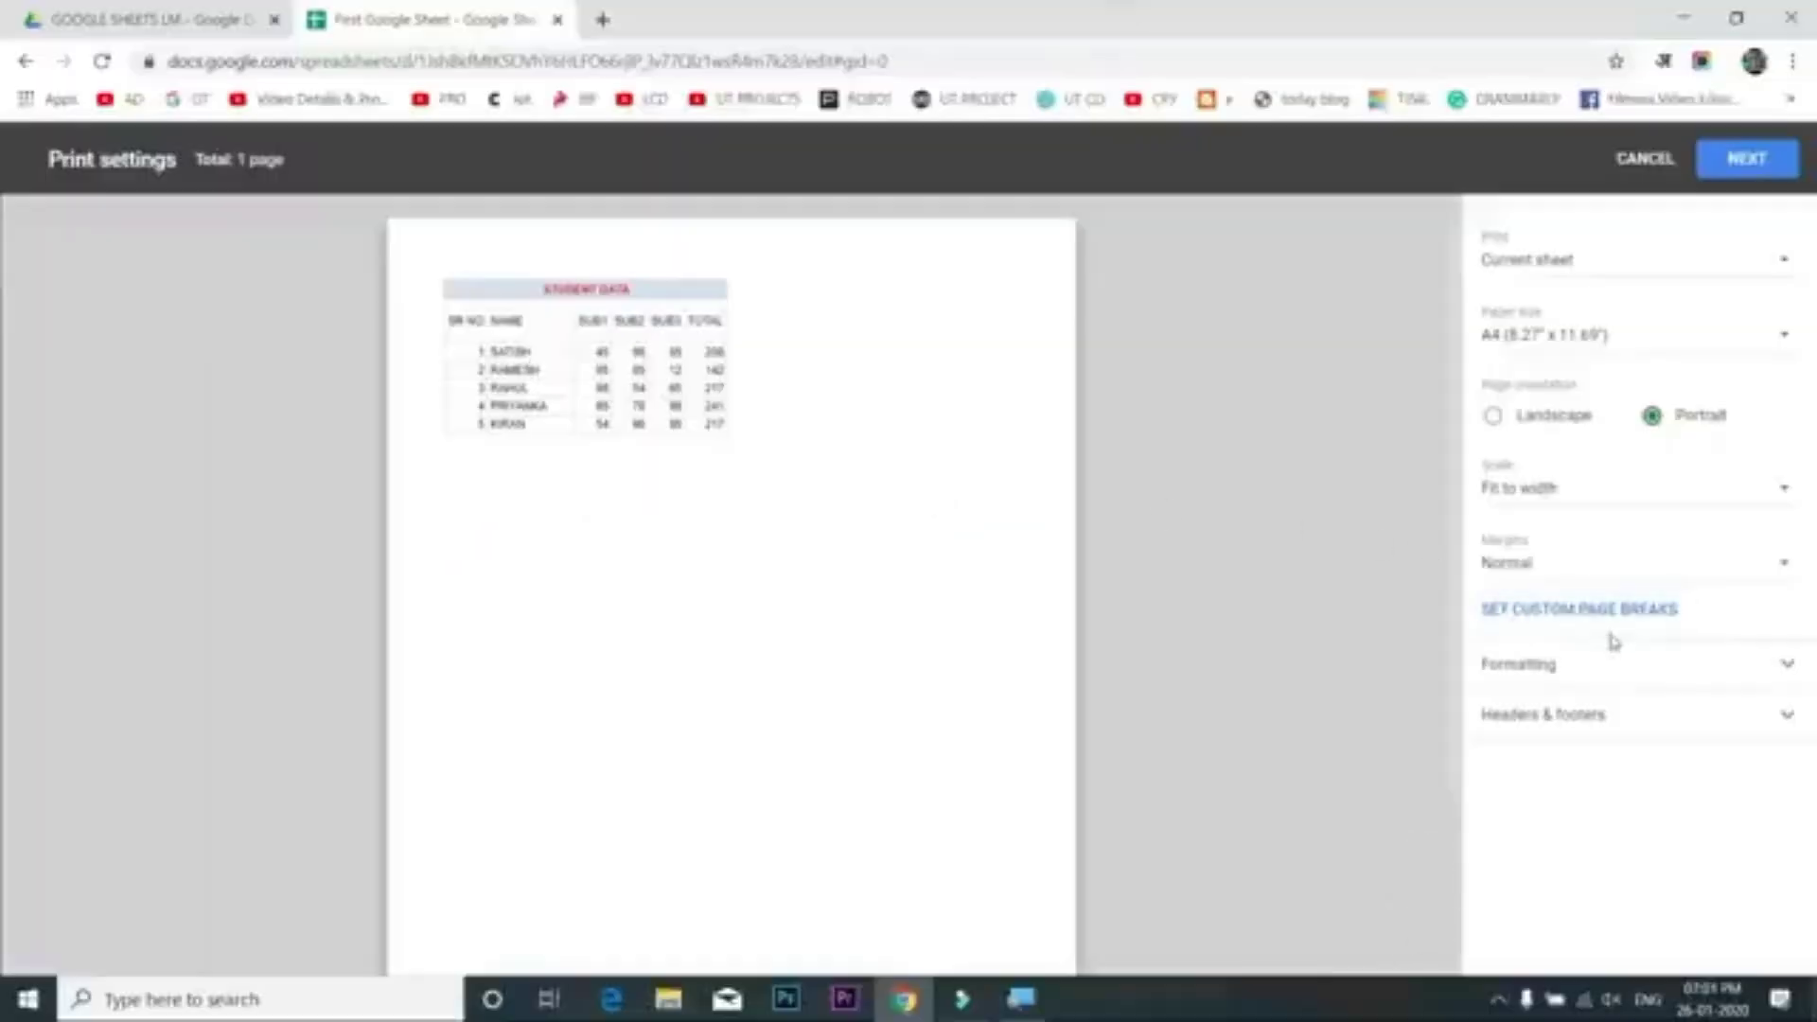
pyautogui.click(1589, 676)
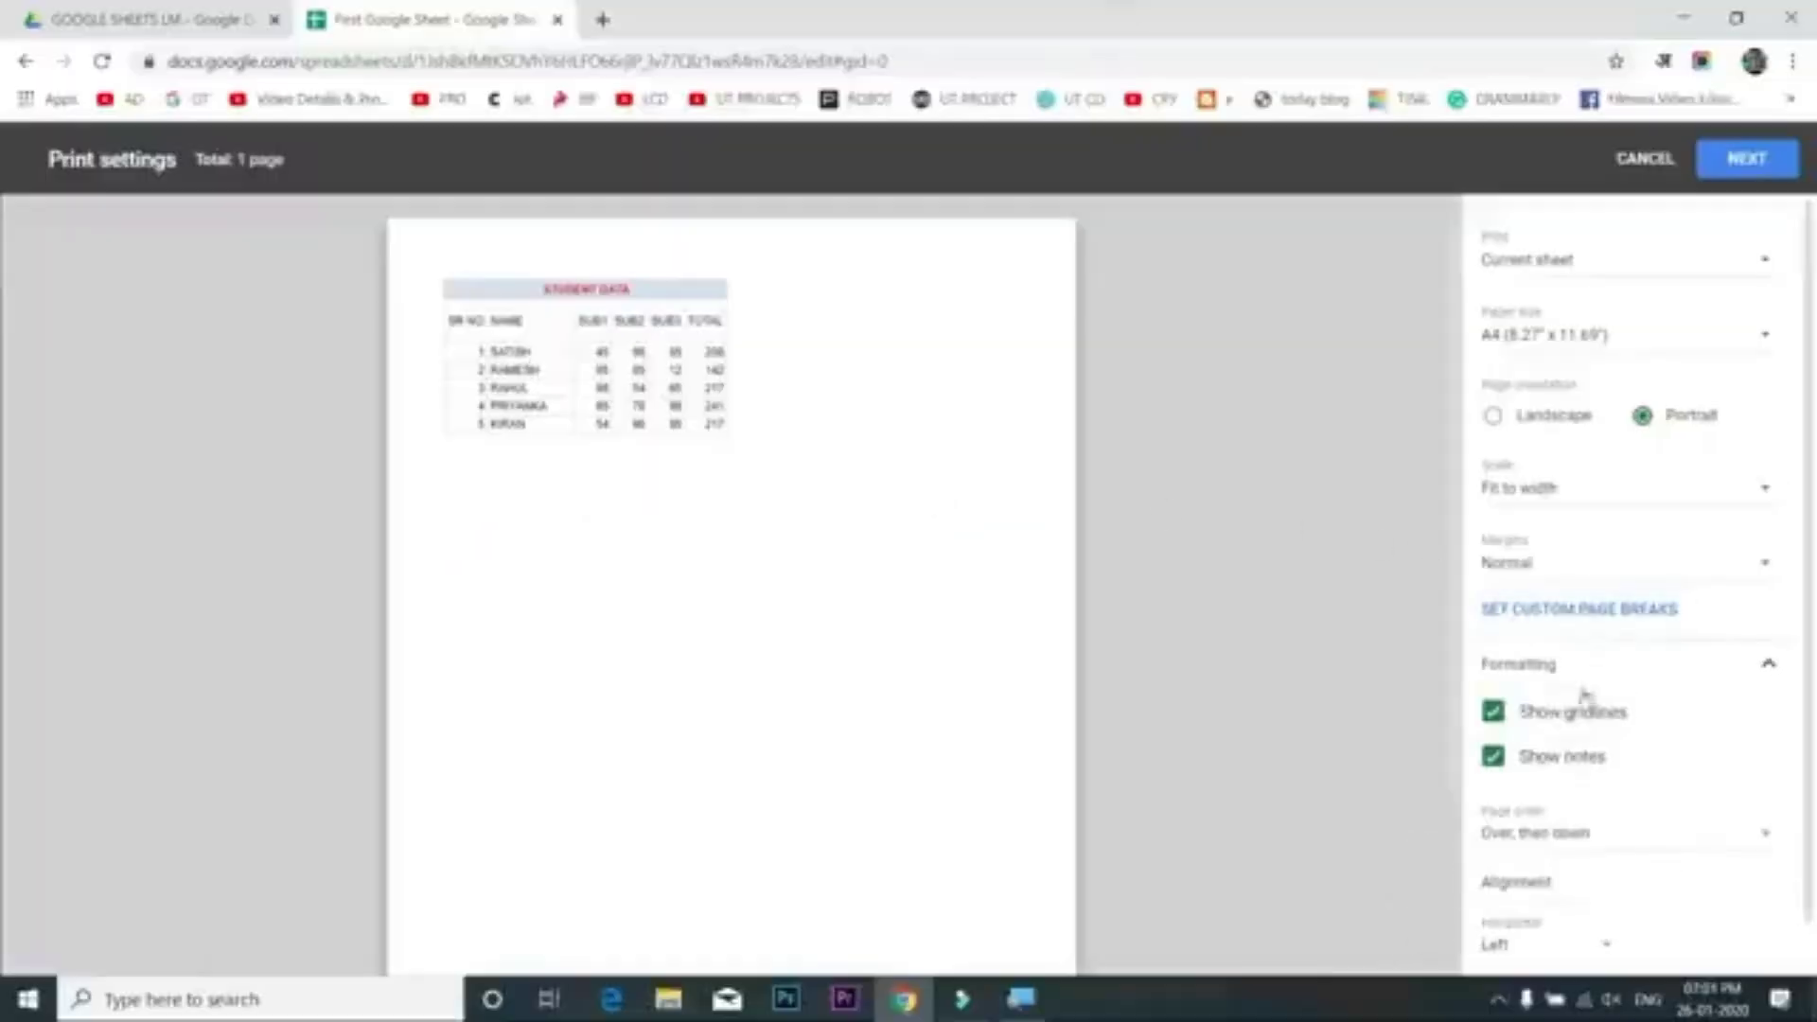
pyautogui.click(1493, 717)
pyautogui.click(1492, 722)
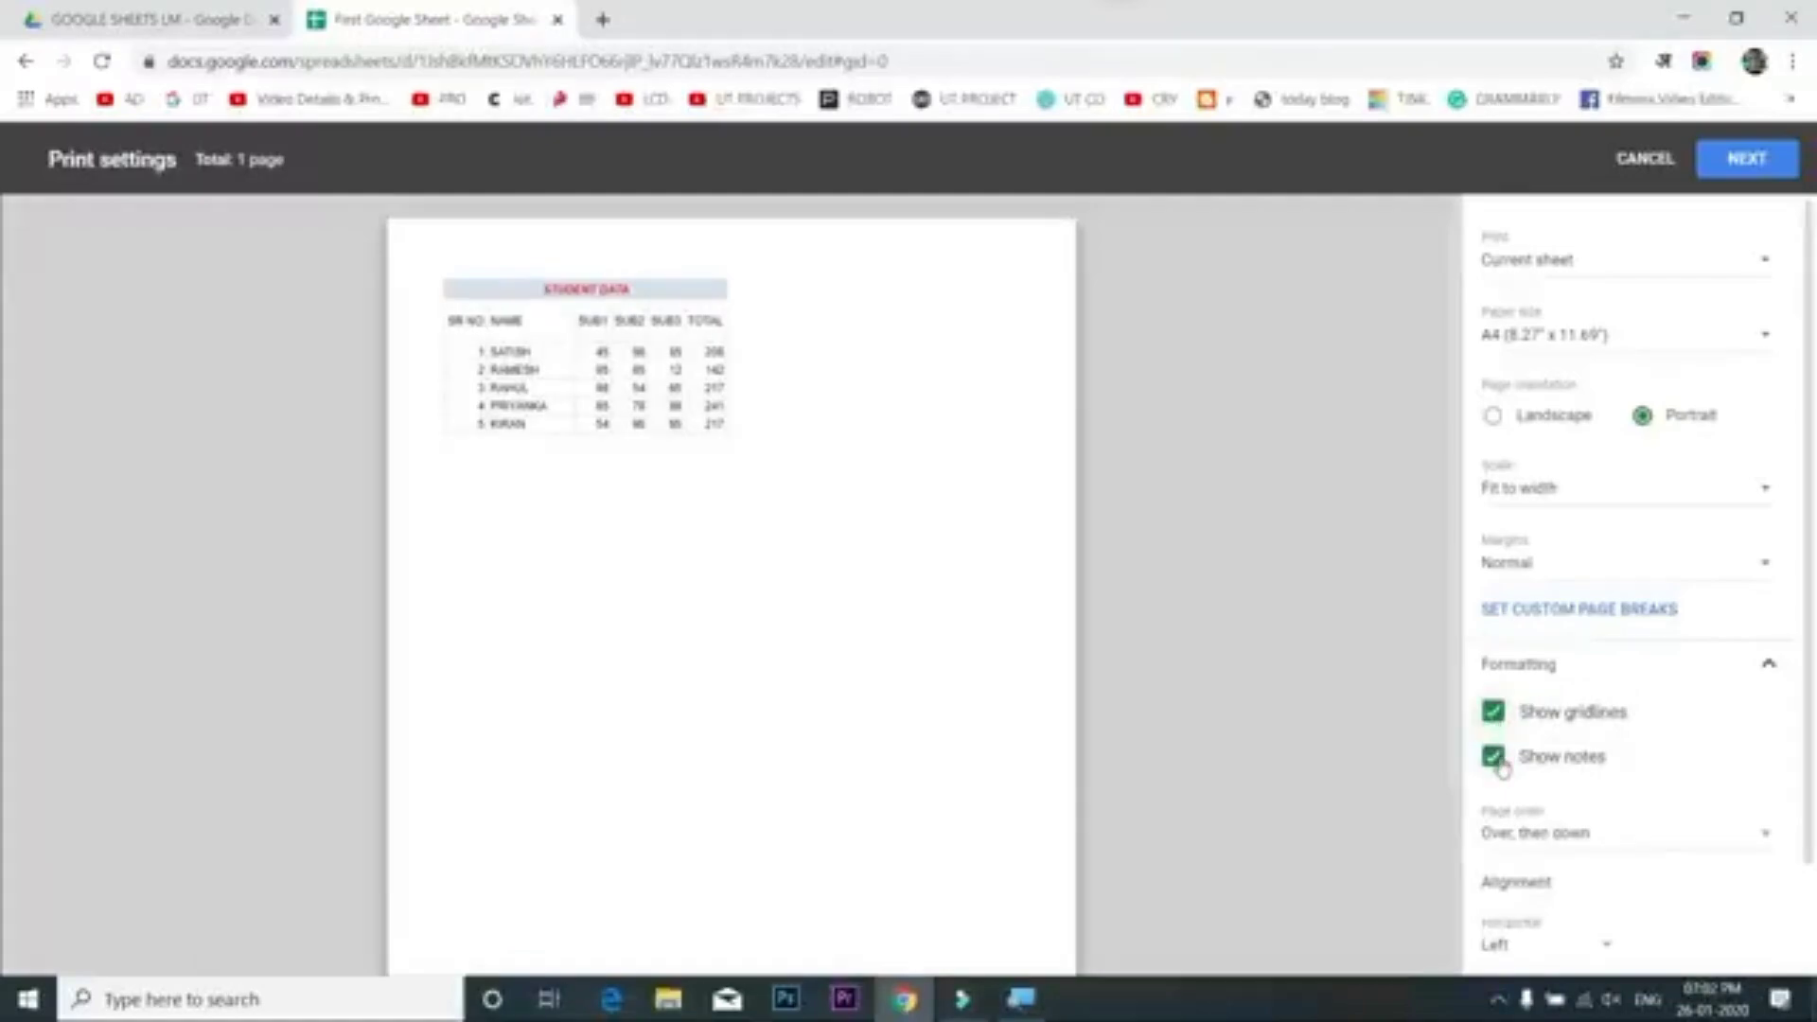
pyautogui.click(1563, 844)
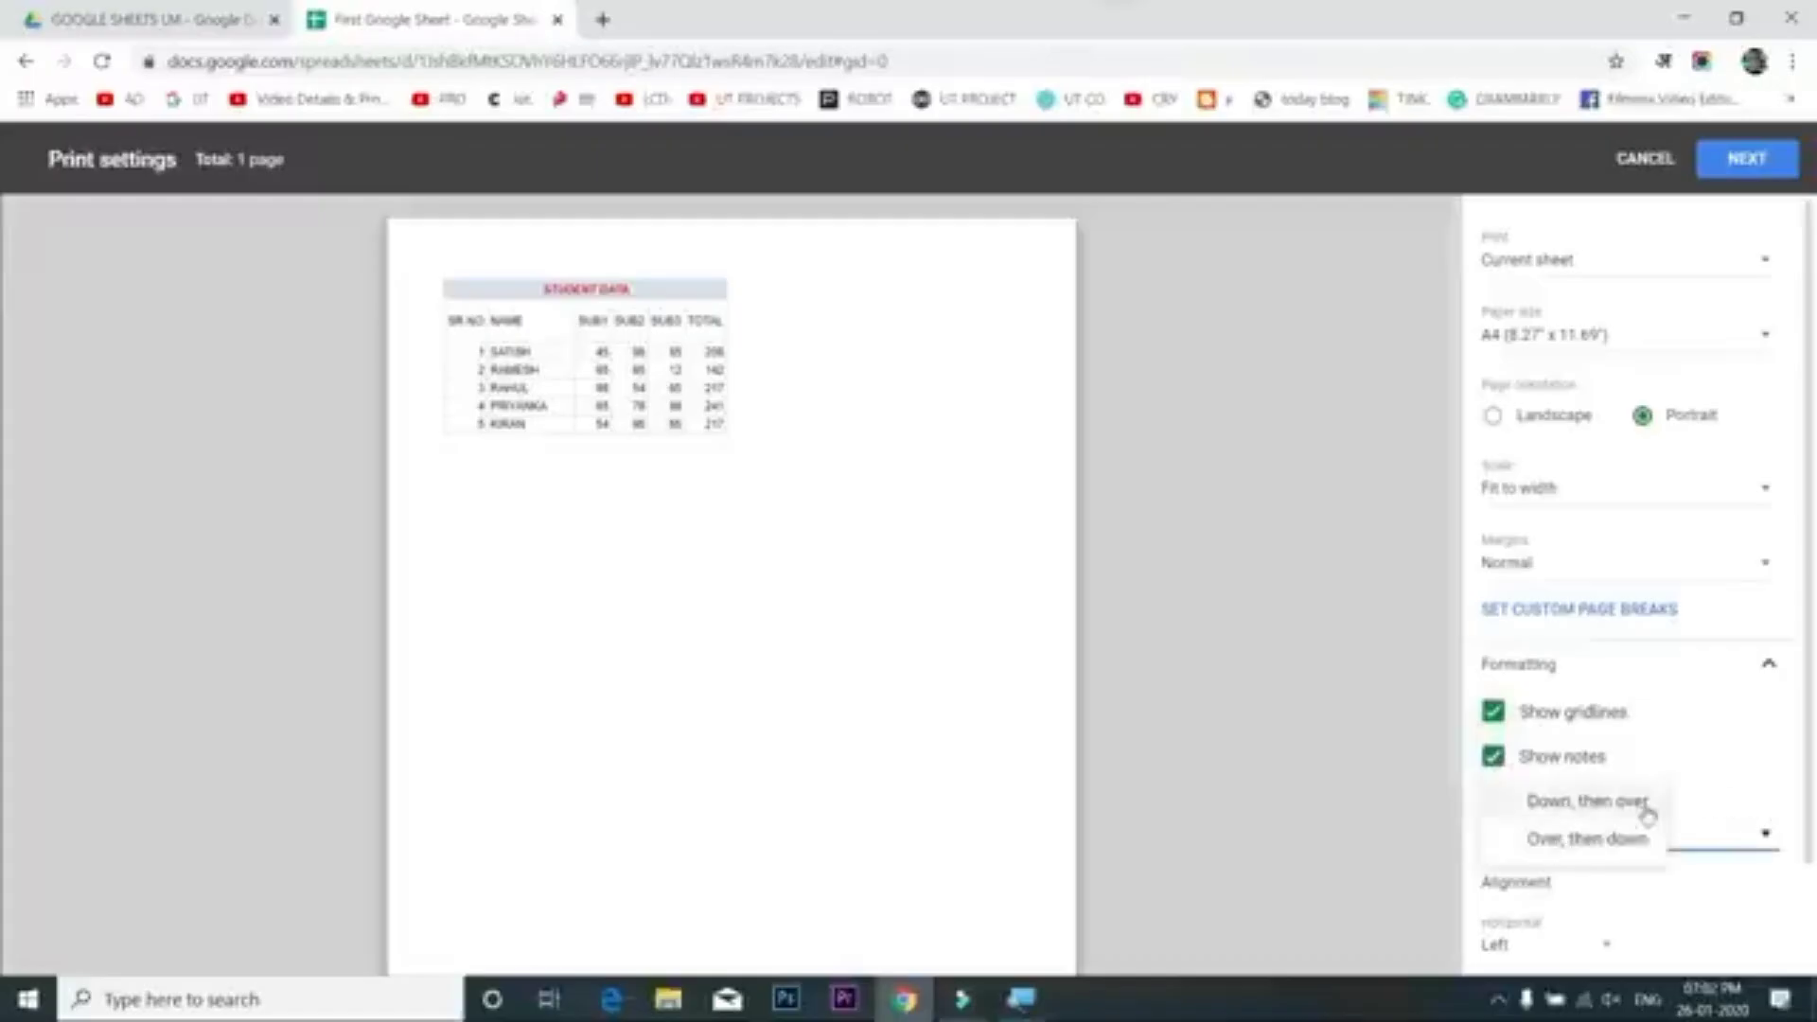
pyautogui.scroll(-1, 1642, 799)
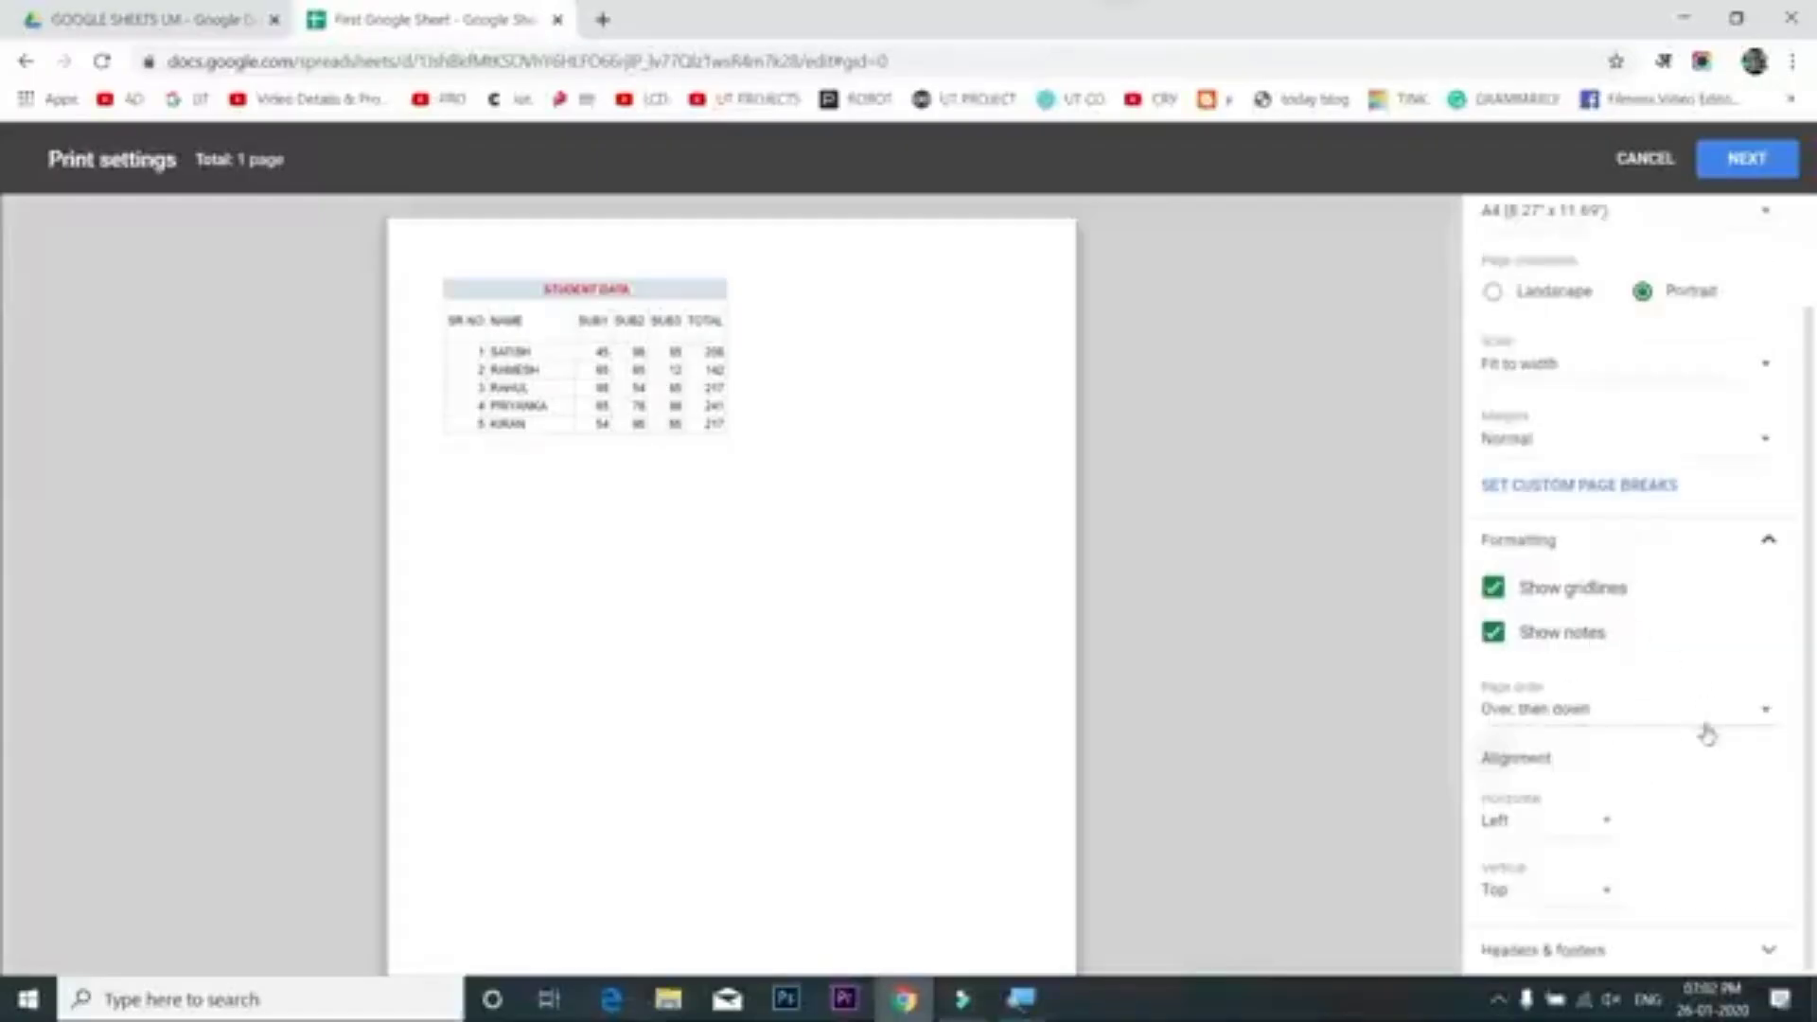
# Add page numbers, the workbook title, the sheet name and the current date to the printout's headers and footers
pyautogui.click(1590, 953)
pyautogui.scroll(-4, 1606, 946)
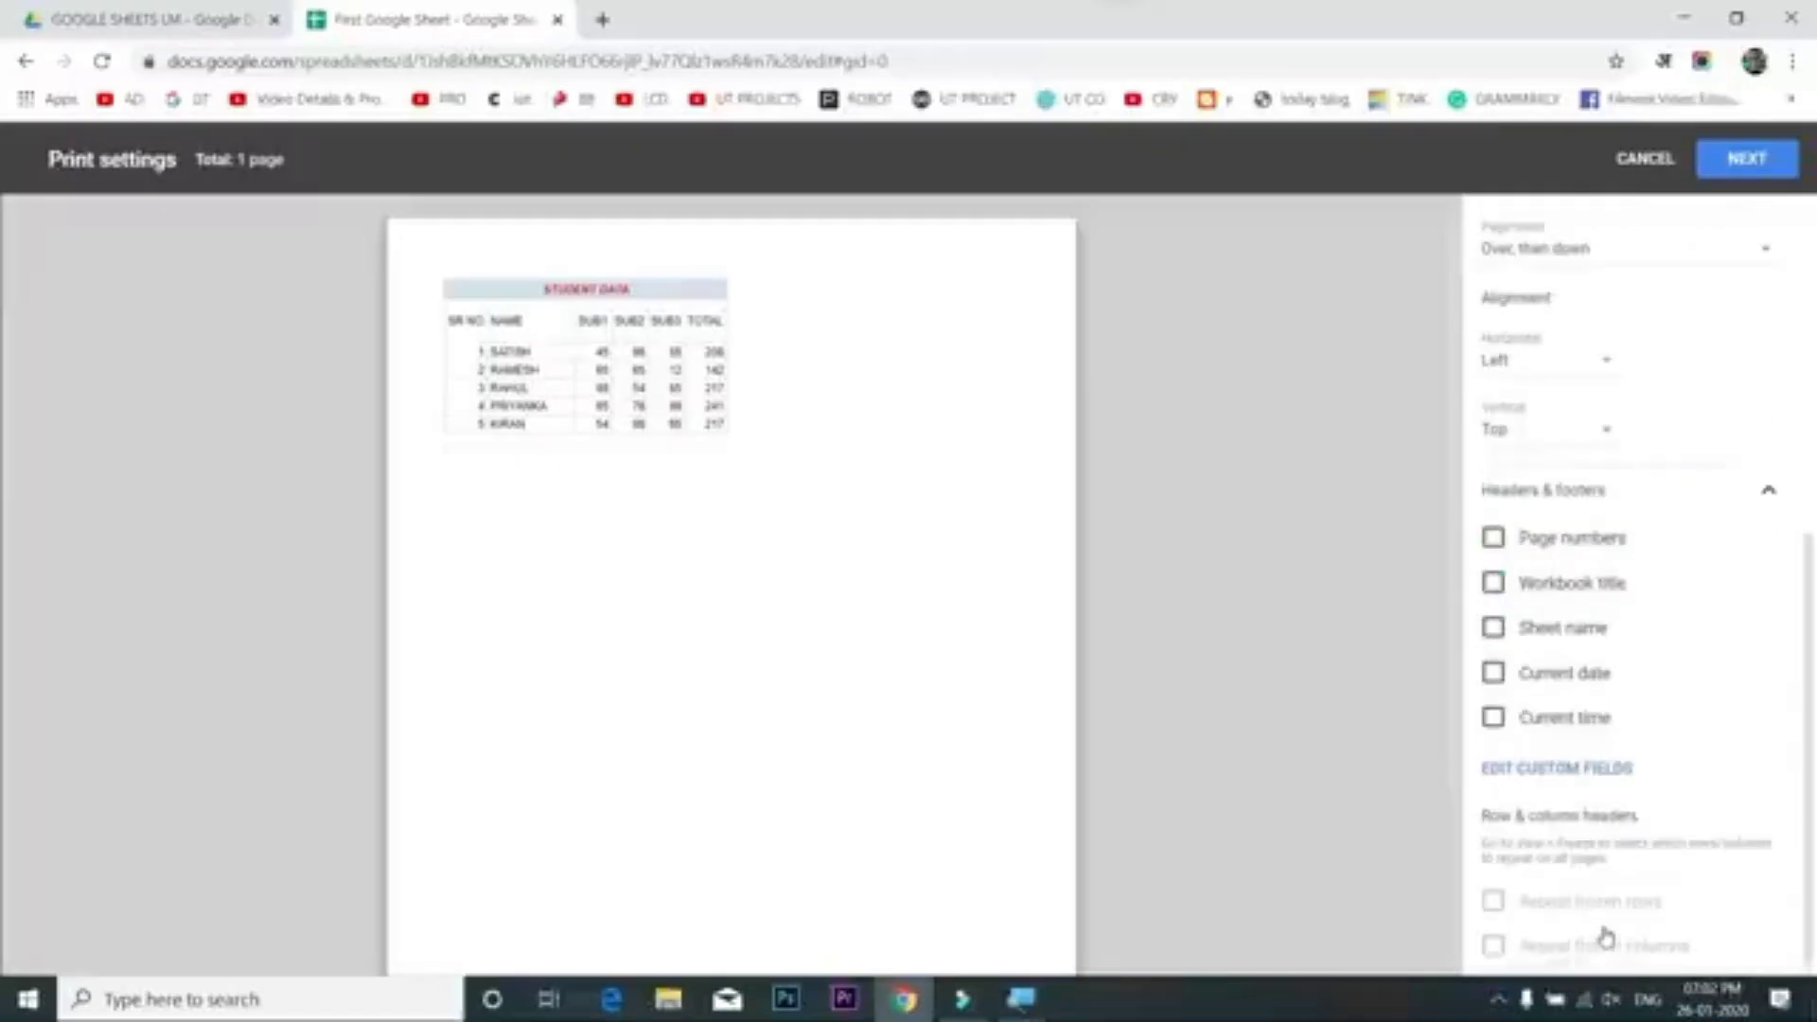
pyautogui.scroll(1, 1588, 689)
pyautogui.scroll(-1, 1591, 689)
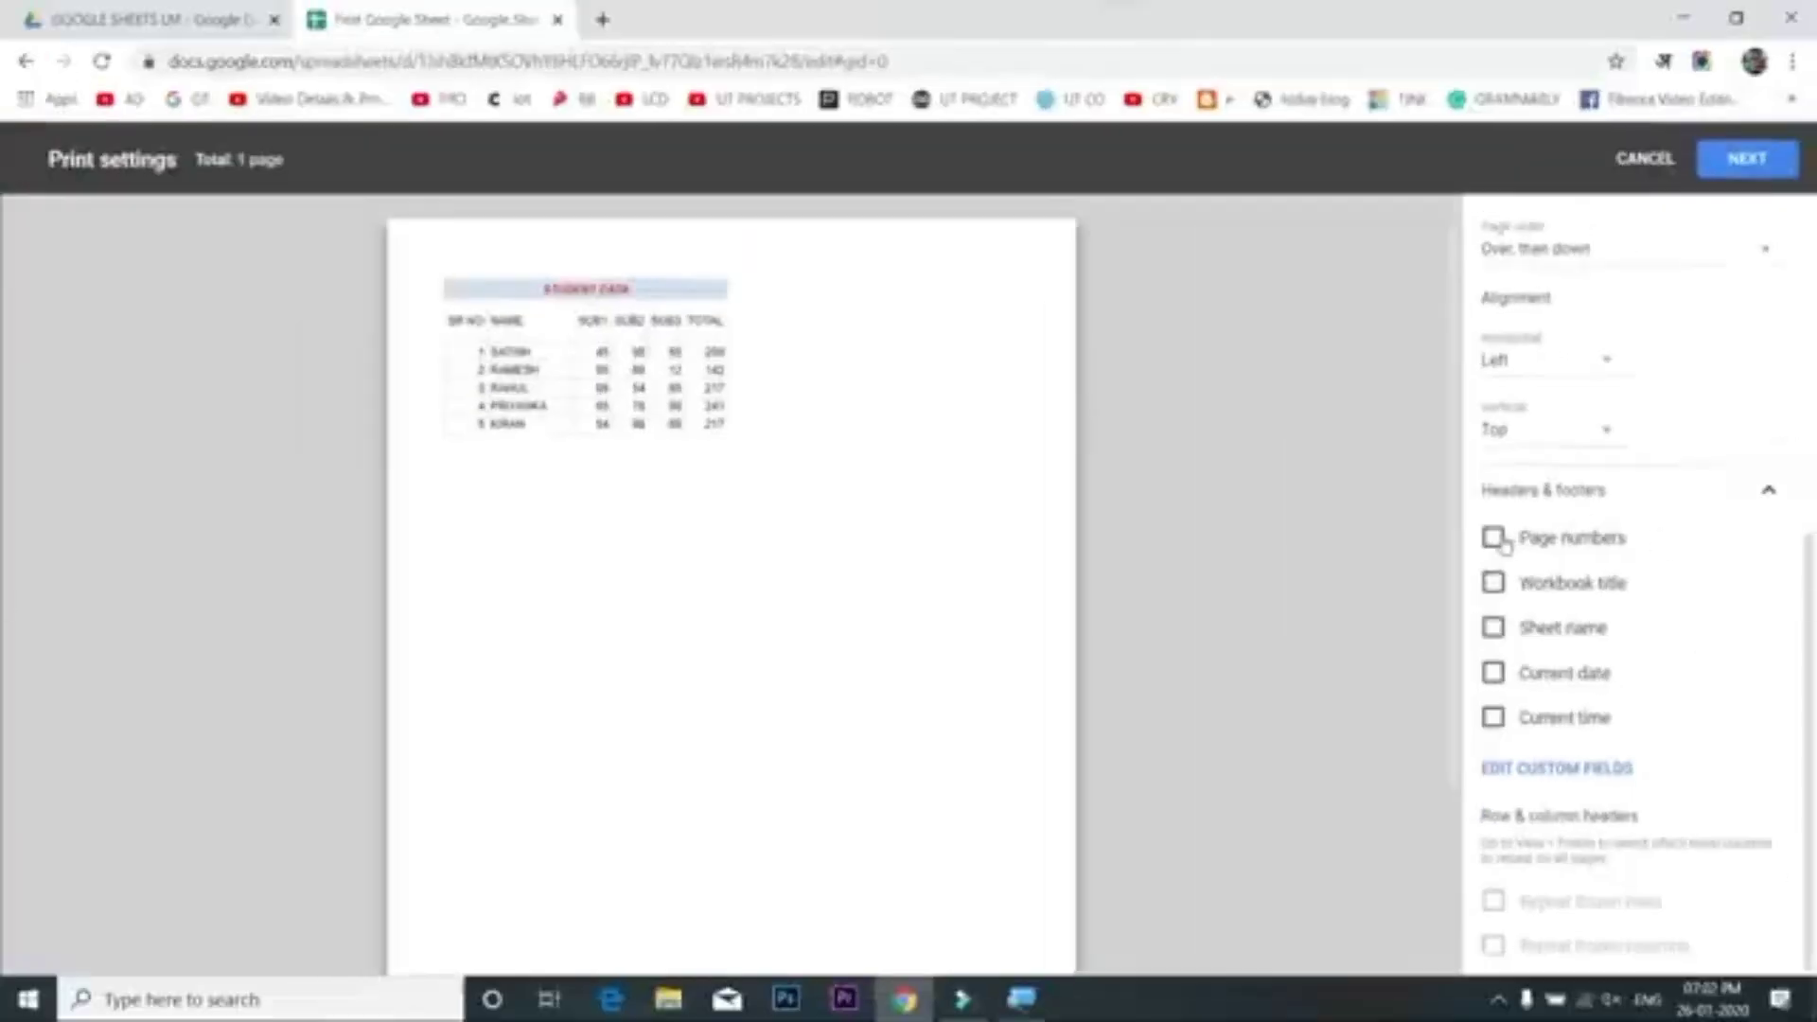
pyautogui.click(1494, 583)
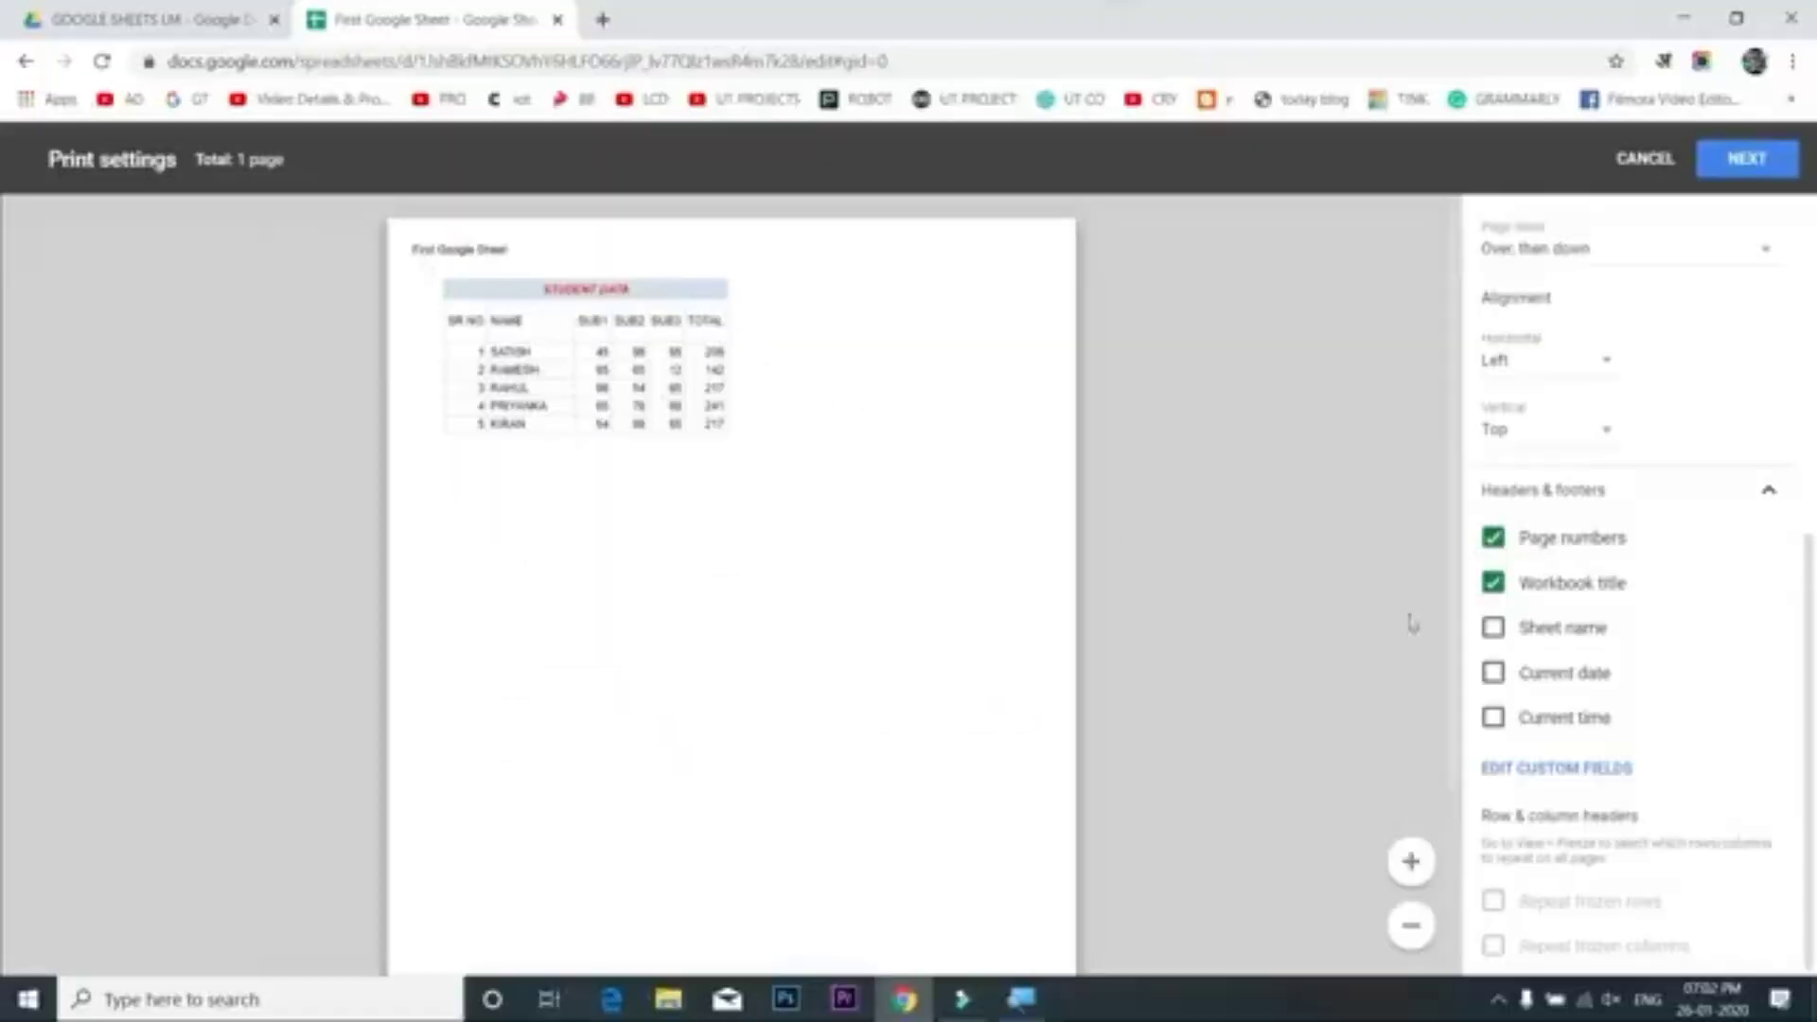
pyautogui.click(1494, 627)
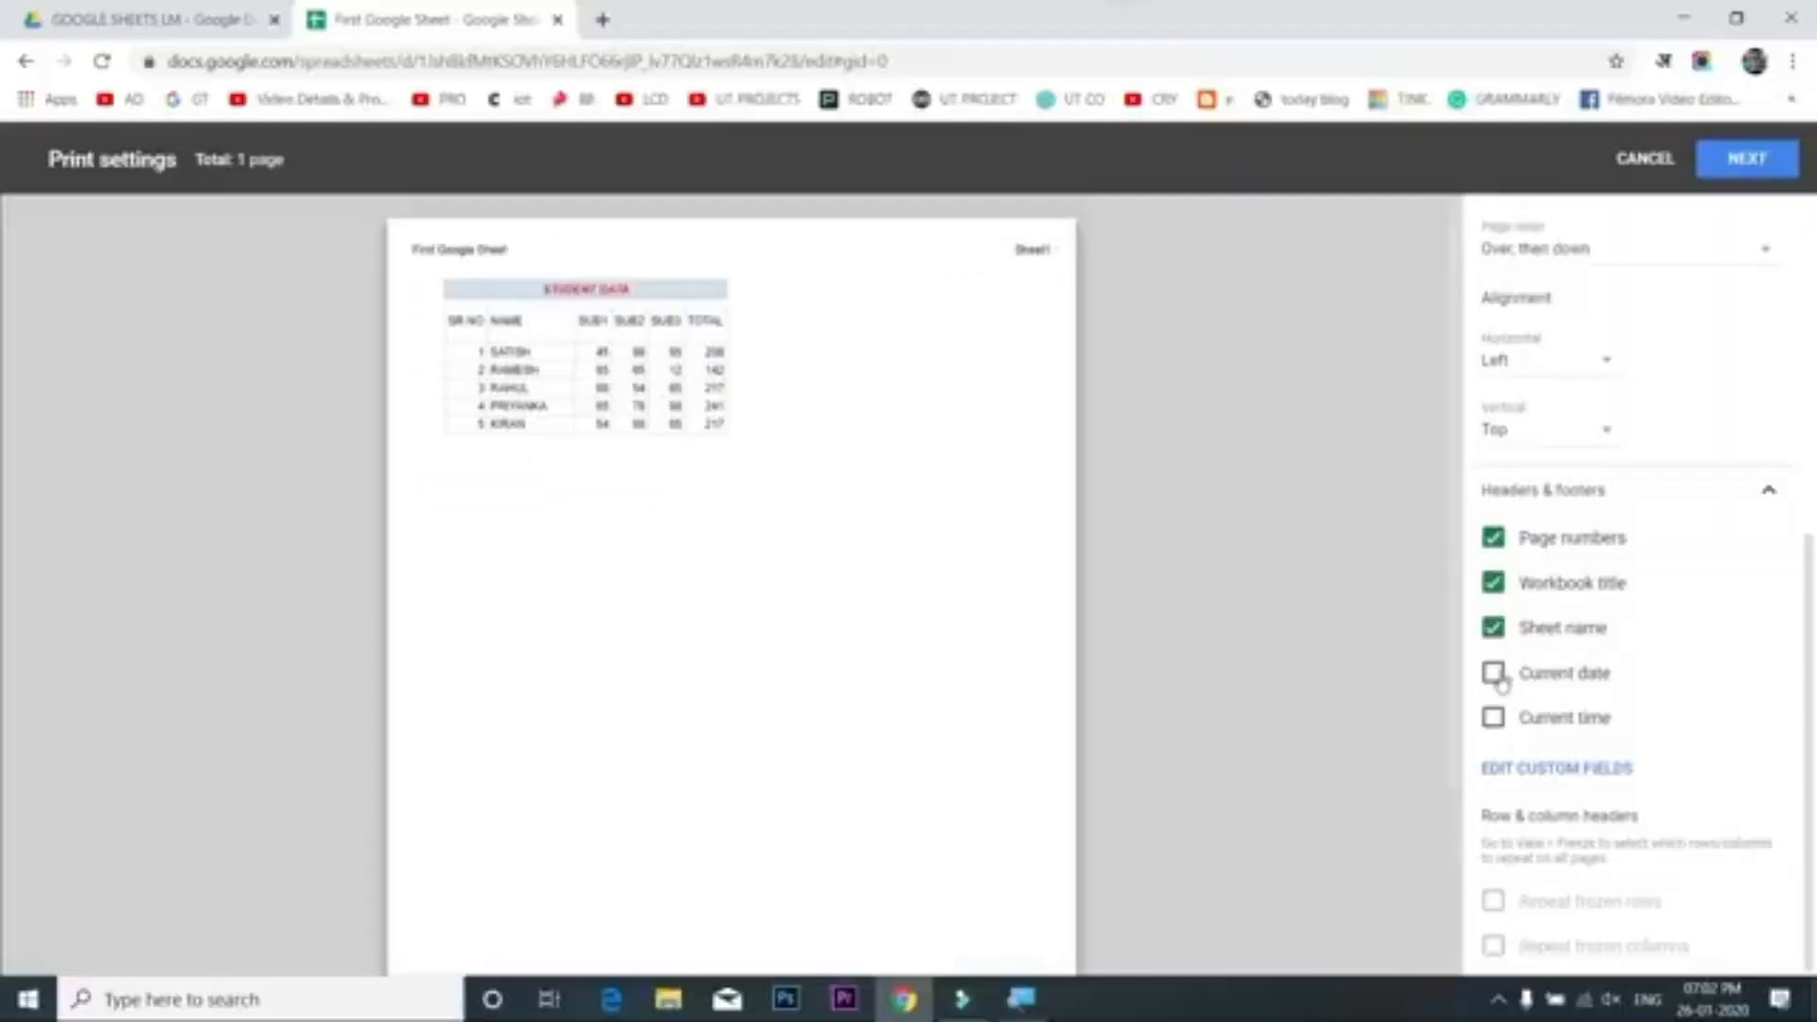
pyautogui.click(1495, 674)
pyautogui.scroll(5, 1500, 716)
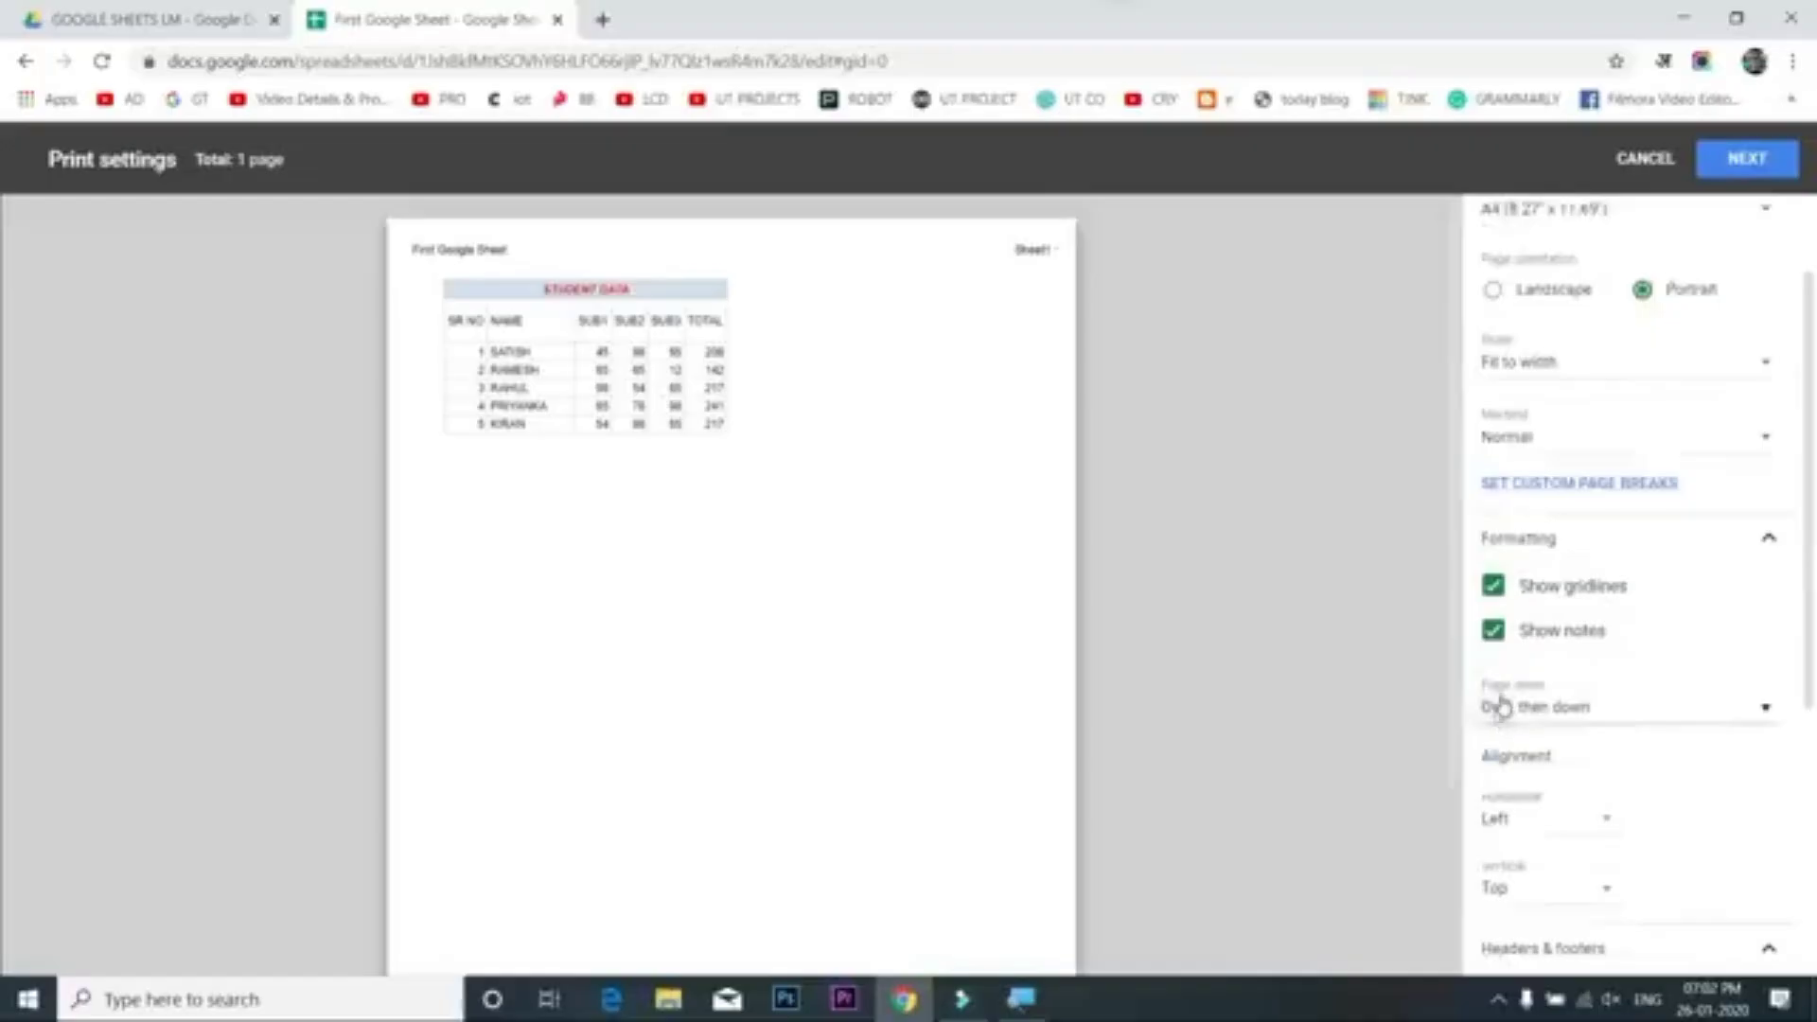
pyautogui.scroll(-1, 1500, 708)
pyautogui.scroll(-4, 1528, 624)
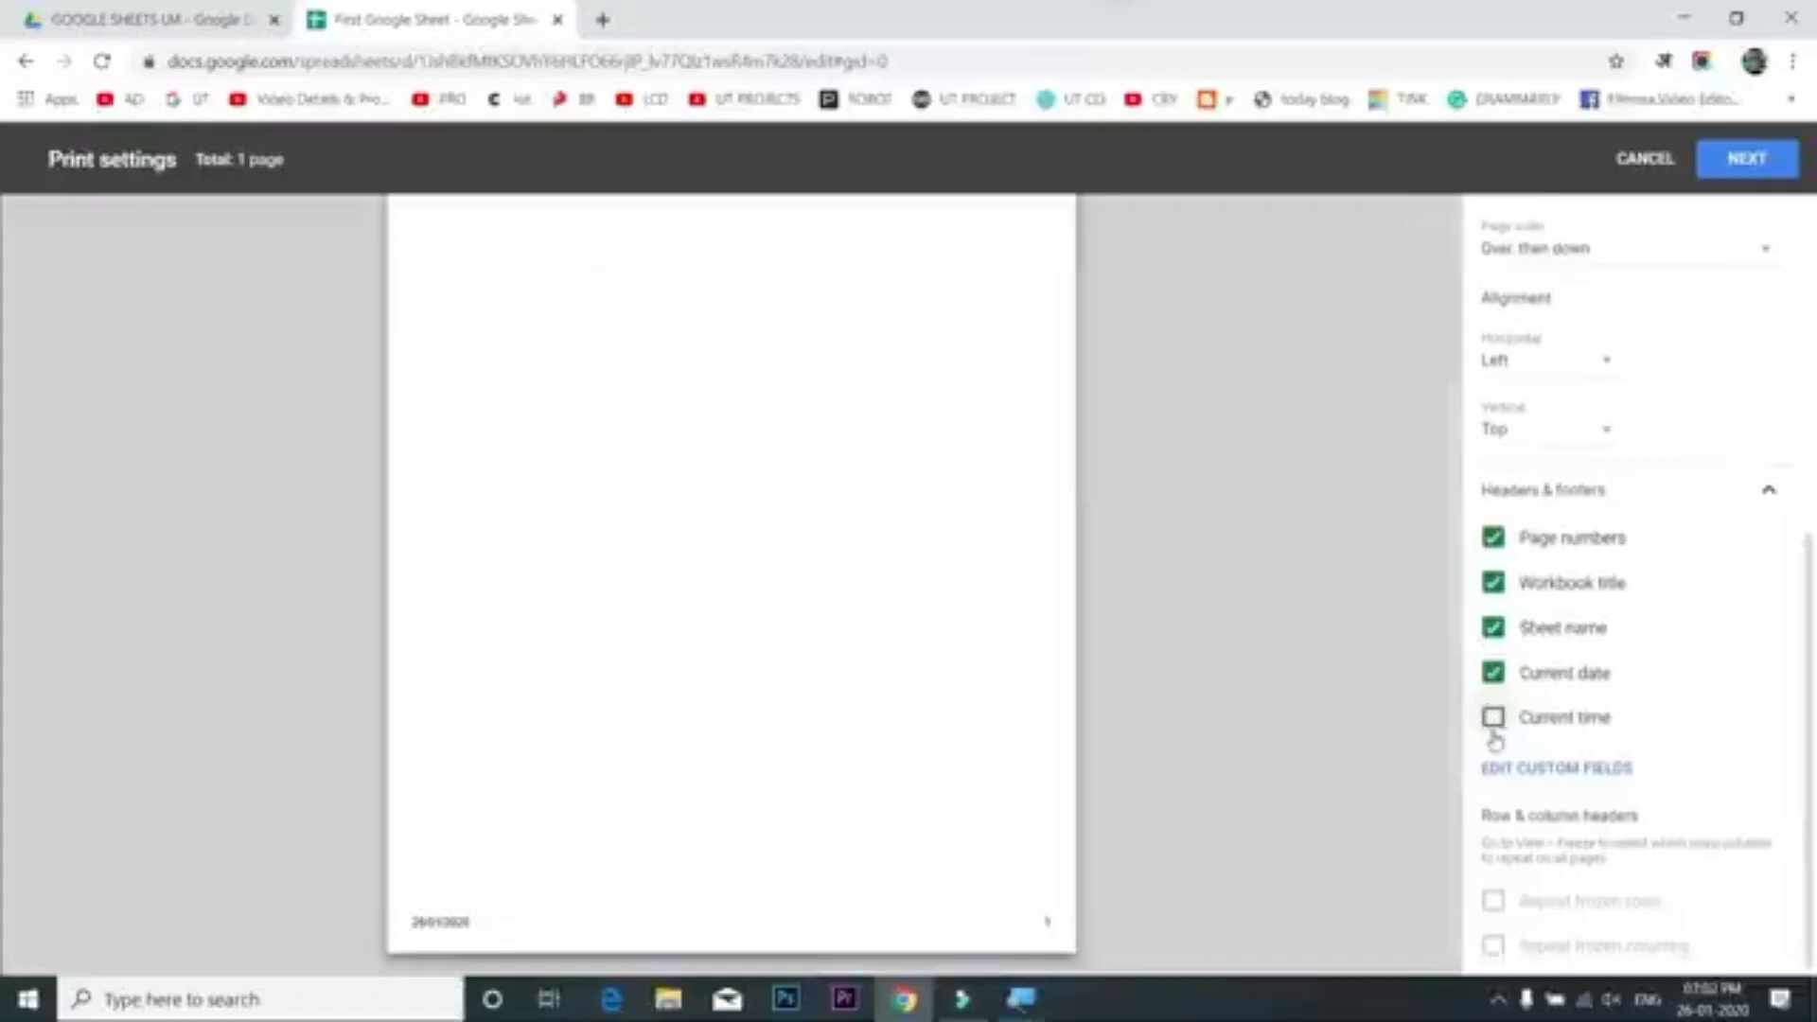
# Remove the current date, sheet name, workbook title and page numbers from the printout's headers and footers
pyautogui.click(1493, 673)
pyautogui.click(1498, 633)
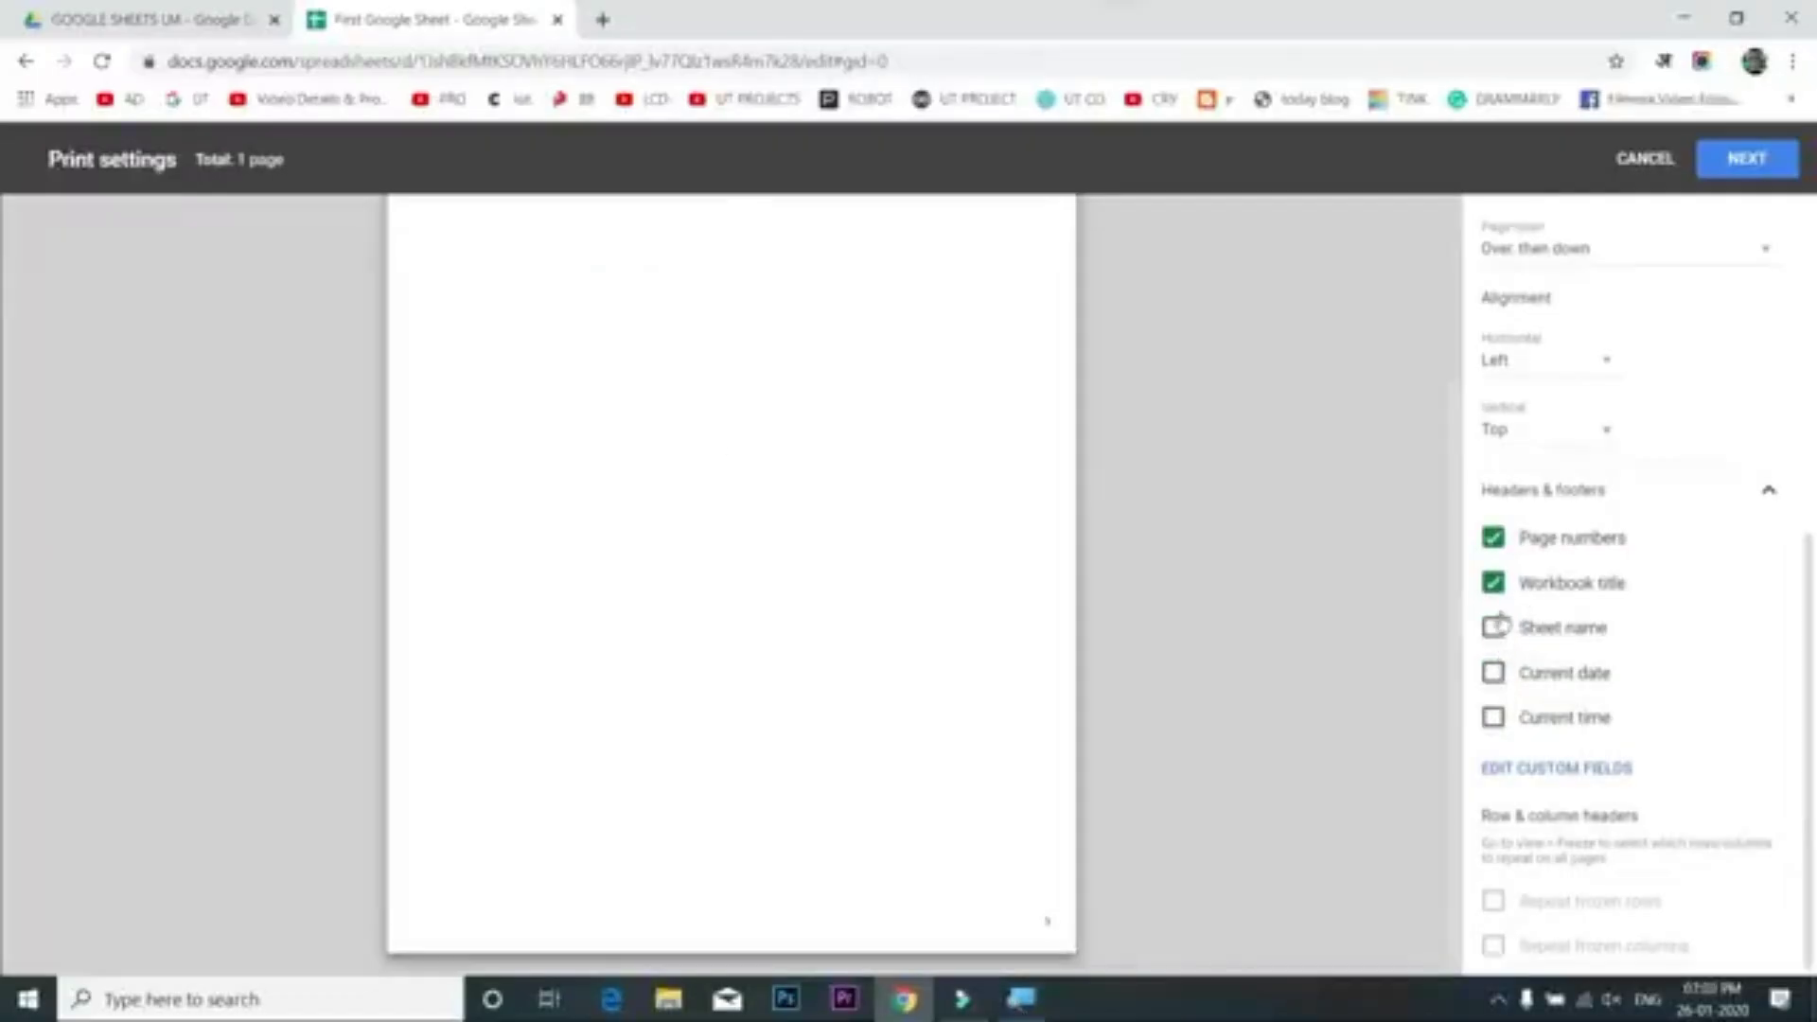
pyautogui.click(1493, 584)
pyautogui.click(1493, 538)
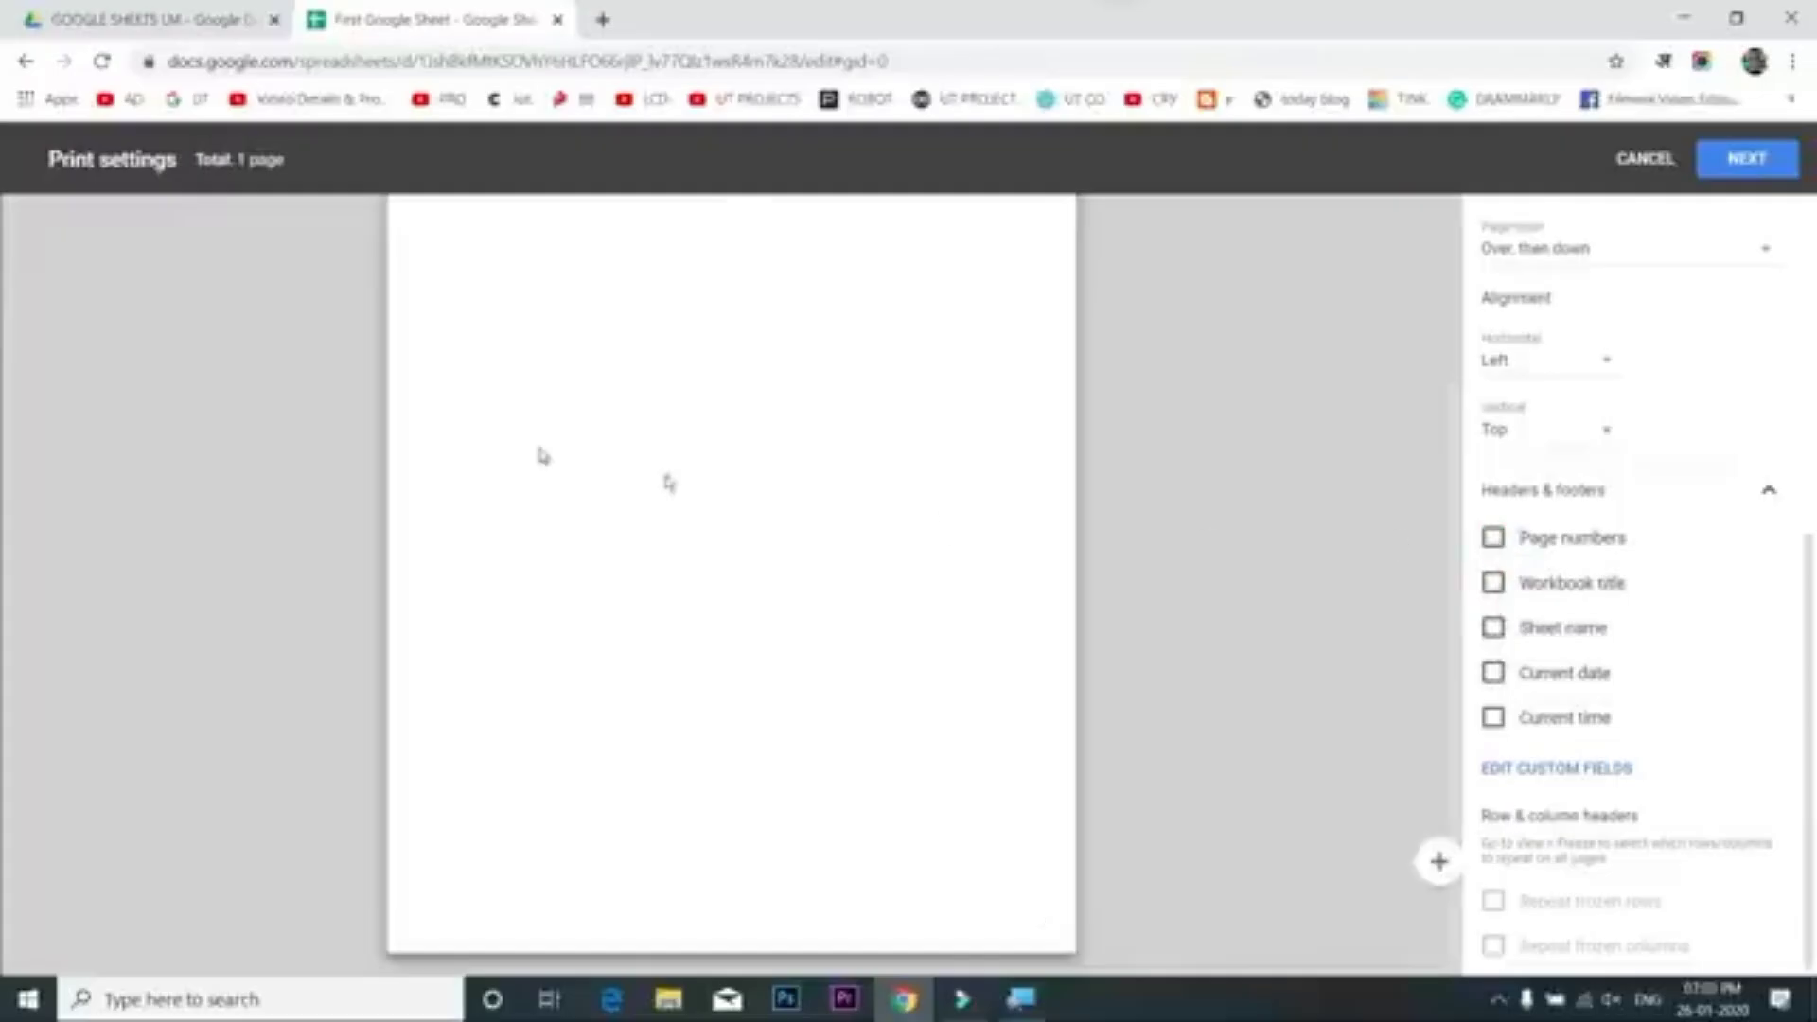
pyautogui.scroll(-2, 649, 568)
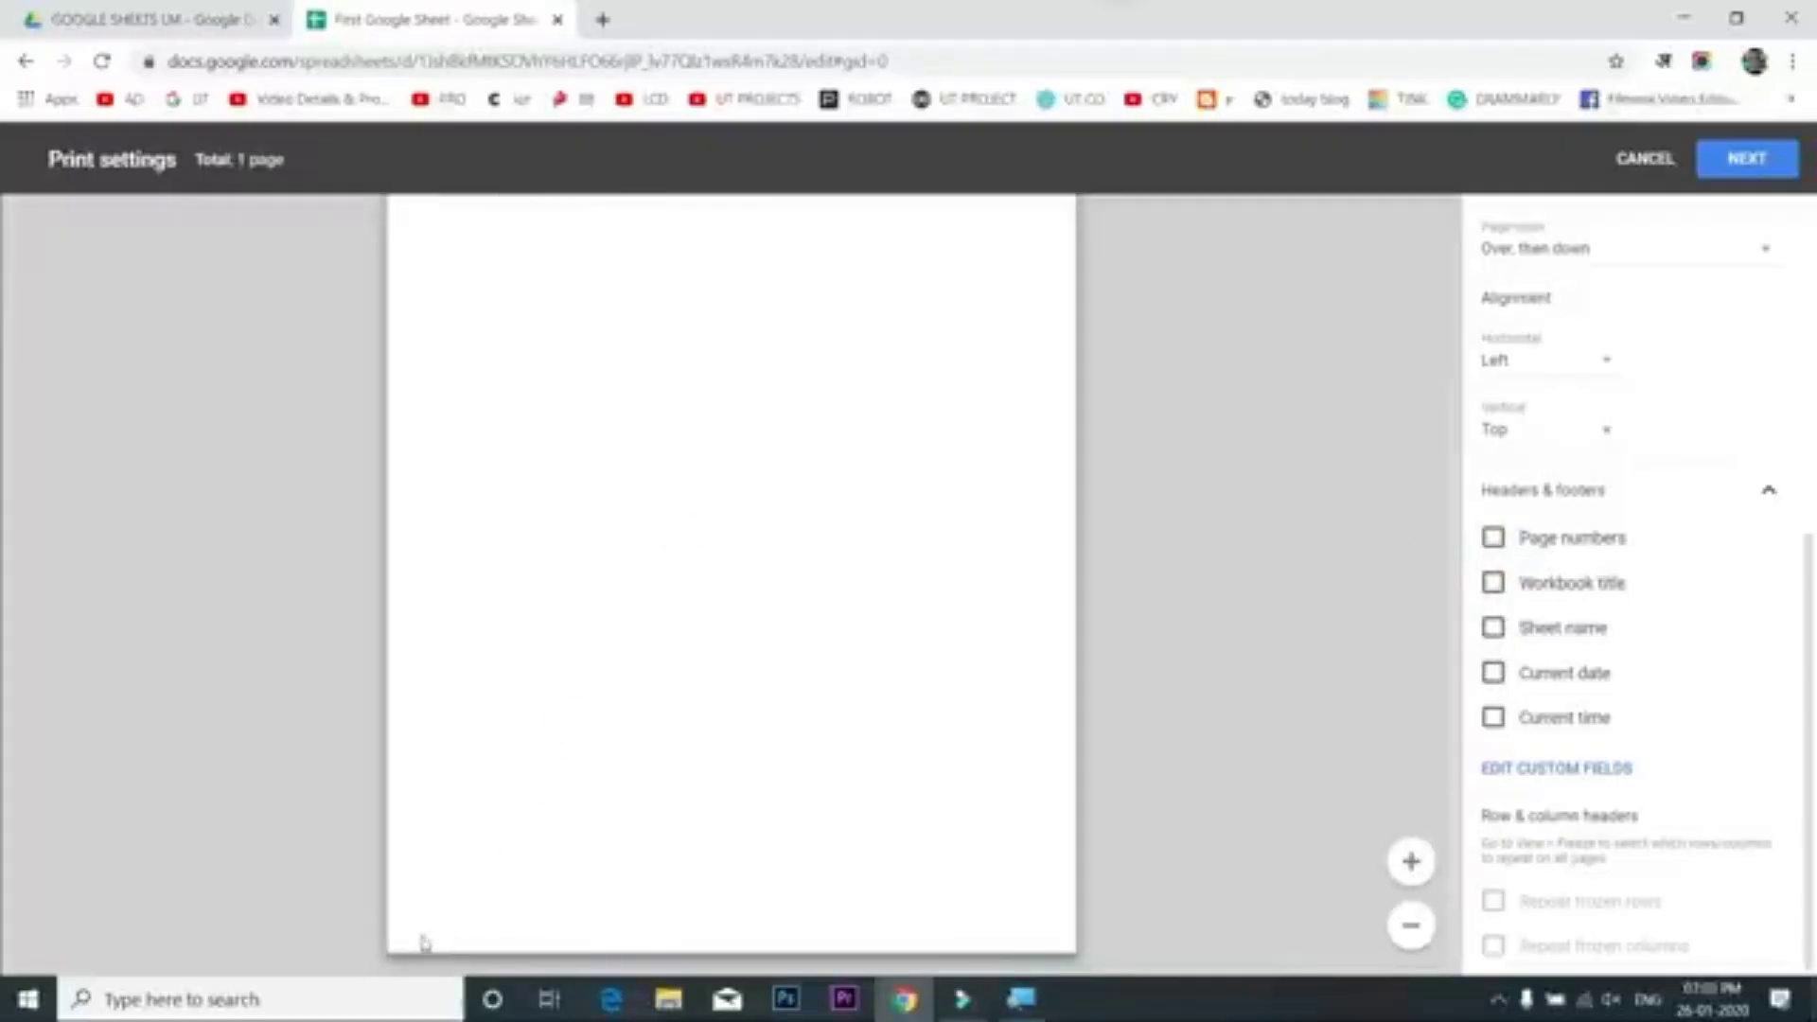
pyautogui.scroll(2, 857, 581)
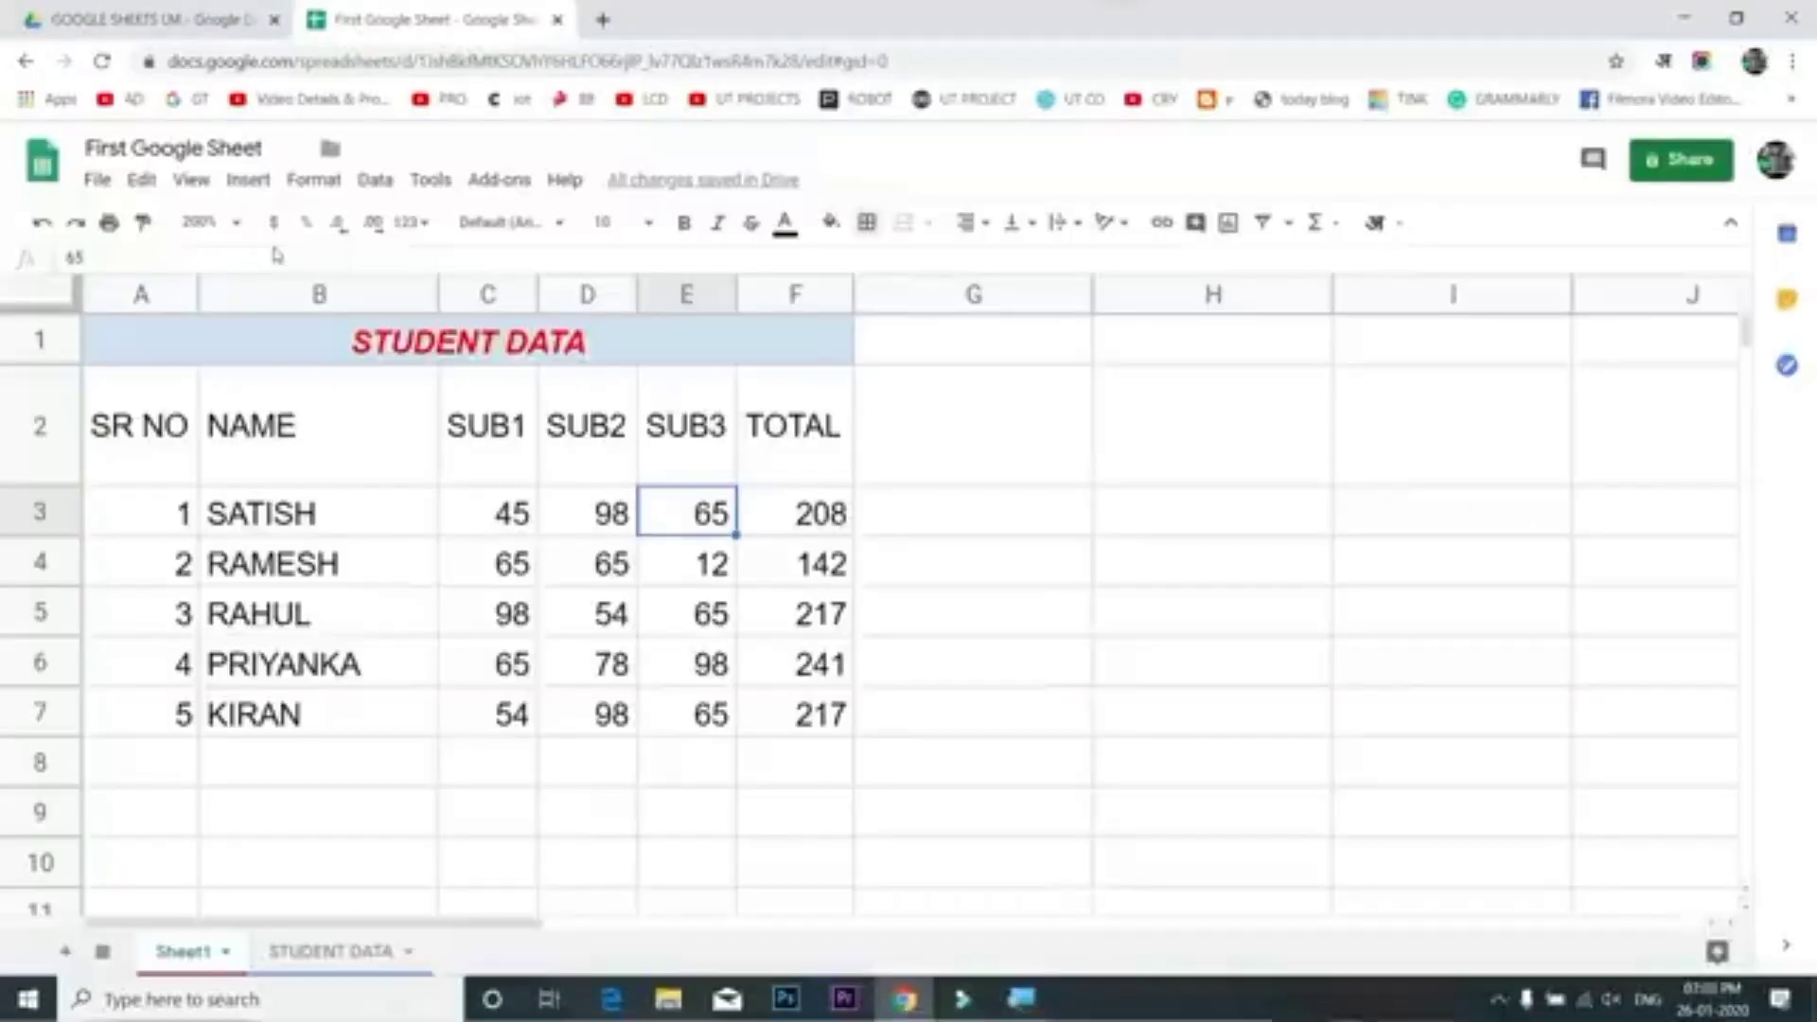
pyautogui.click(129, 402)
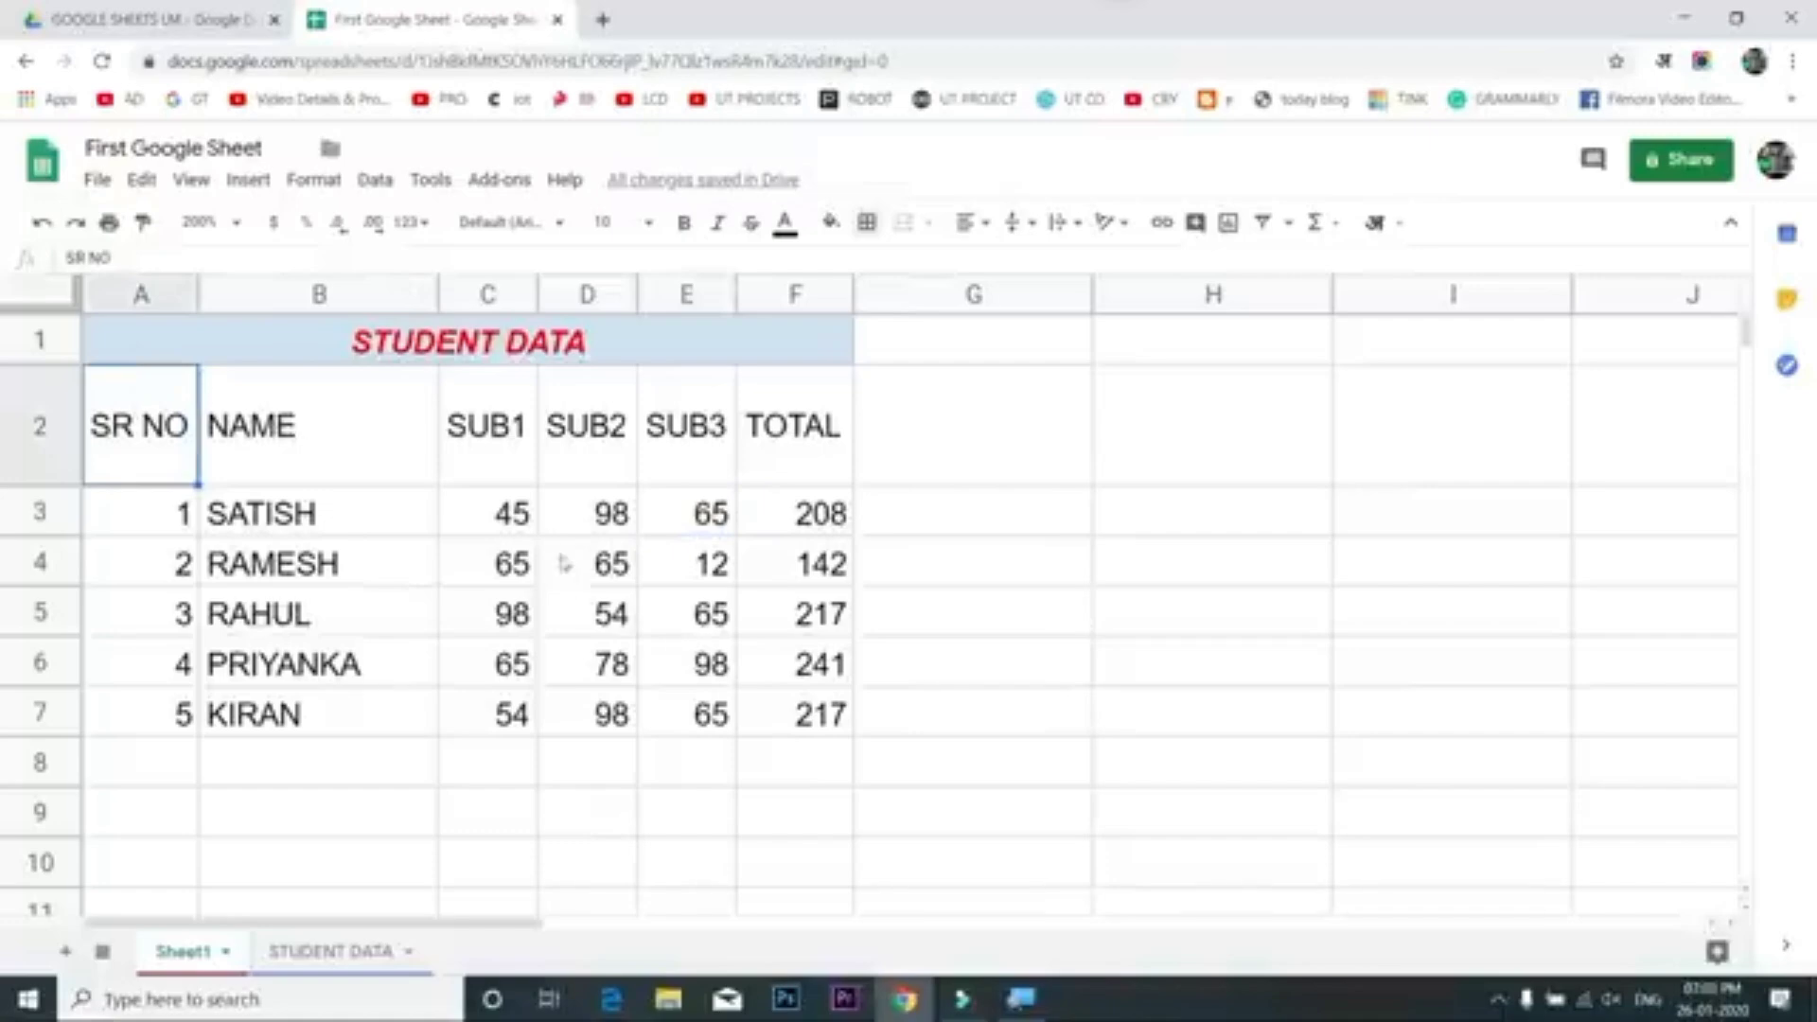
pyautogui.moveTo(496, 522); pyautogui.dragTo(707, 719)
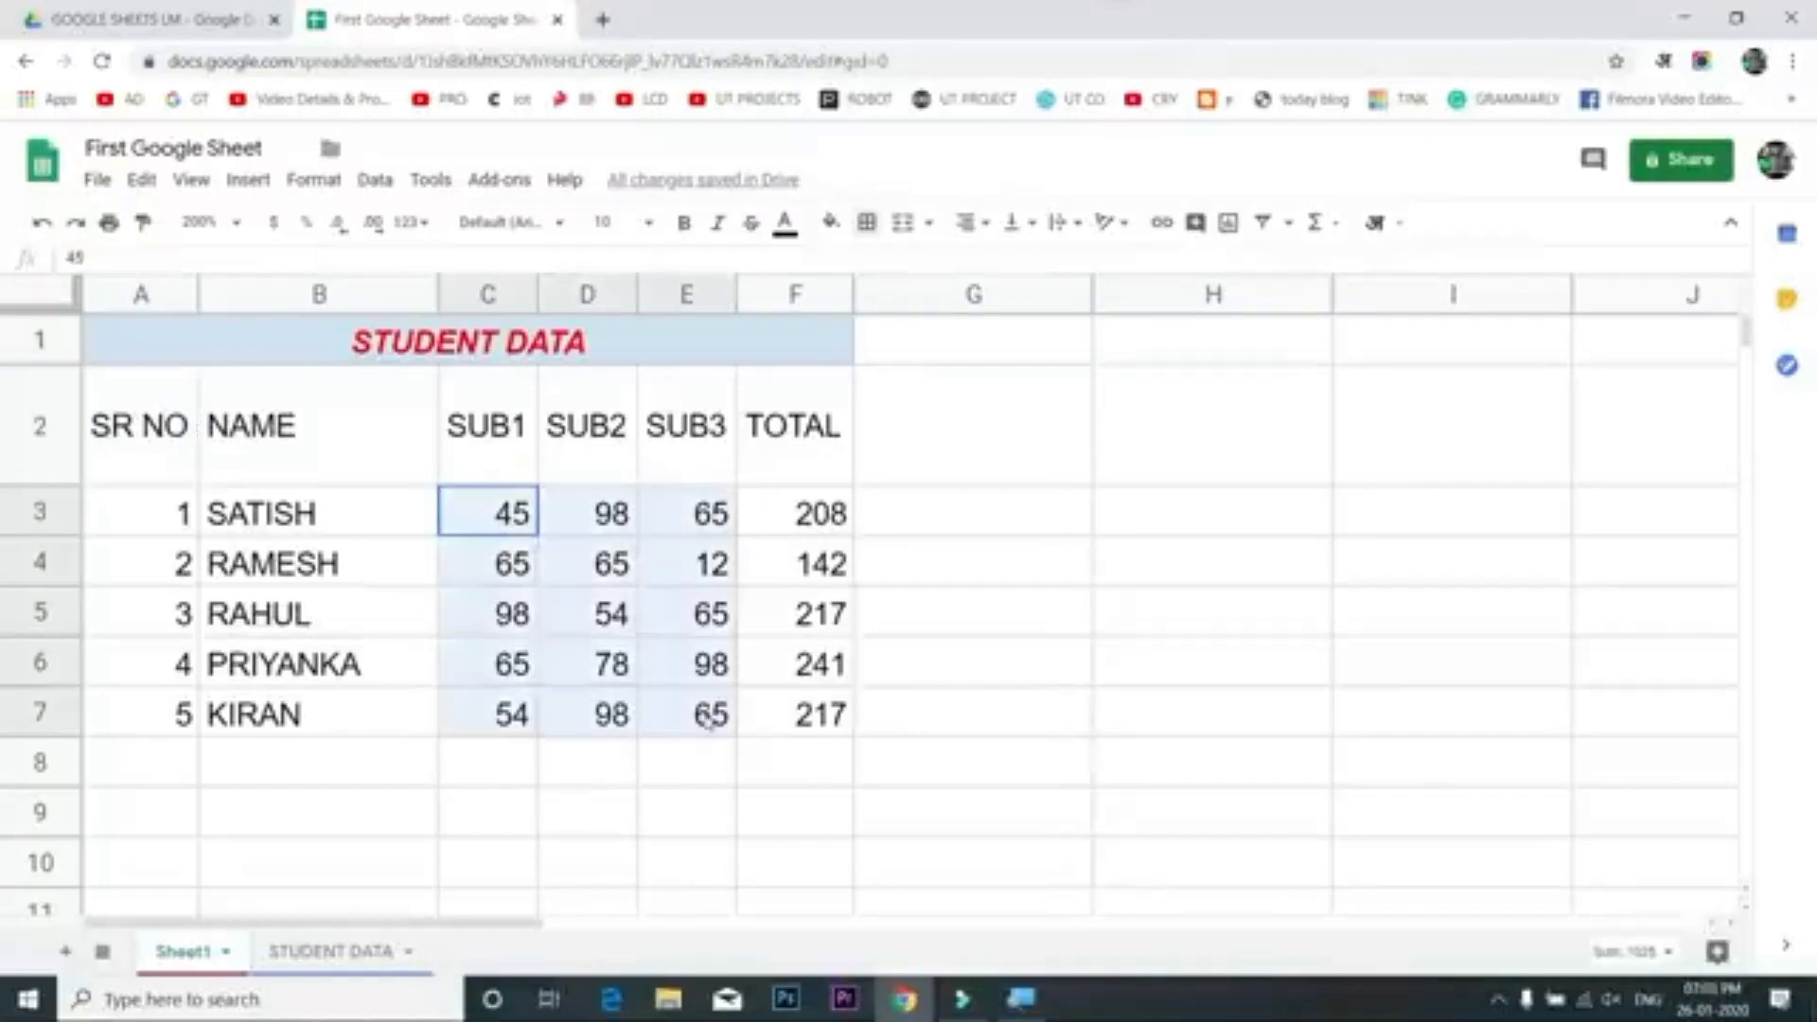
# Enter the heading AMOUNT in H2 and the values 2500, 3500, 2500, 6500 and 4500 below it in H3:H7
pyautogui.click(1152, 444)
pyautogui.write('AMOUNT')
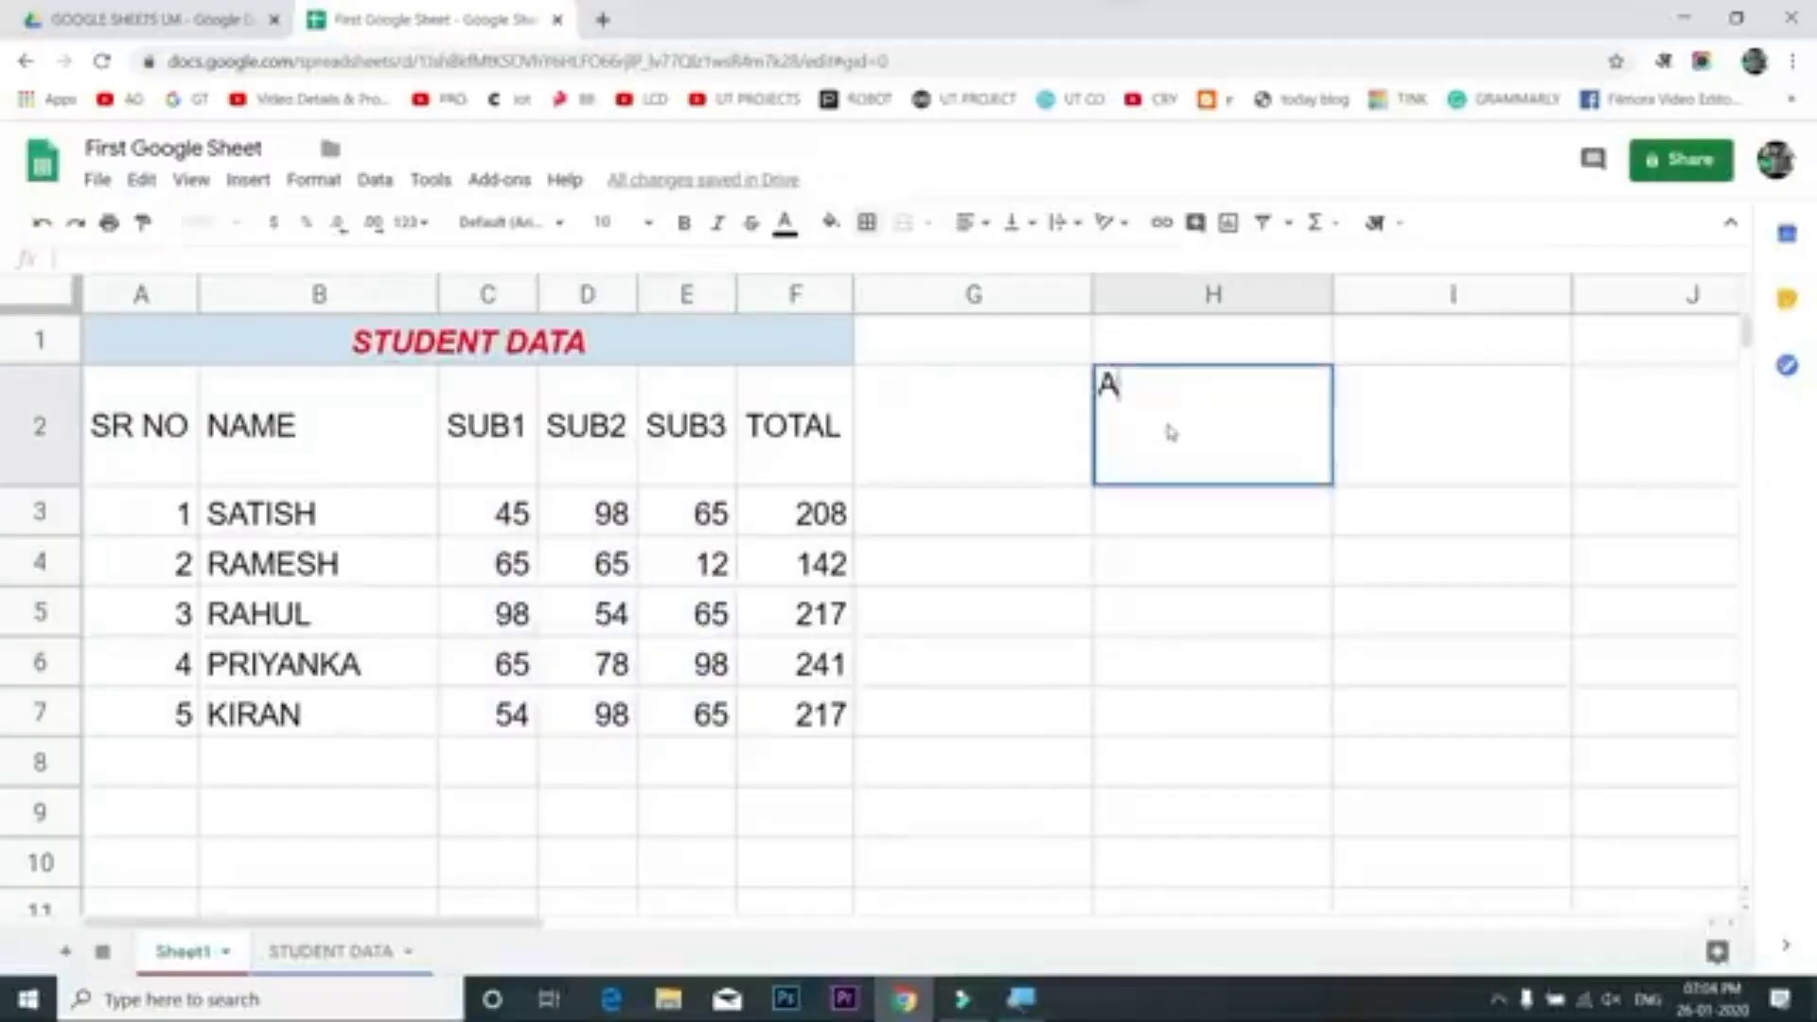
pyautogui.press('Return')
pyautogui.write('2500')
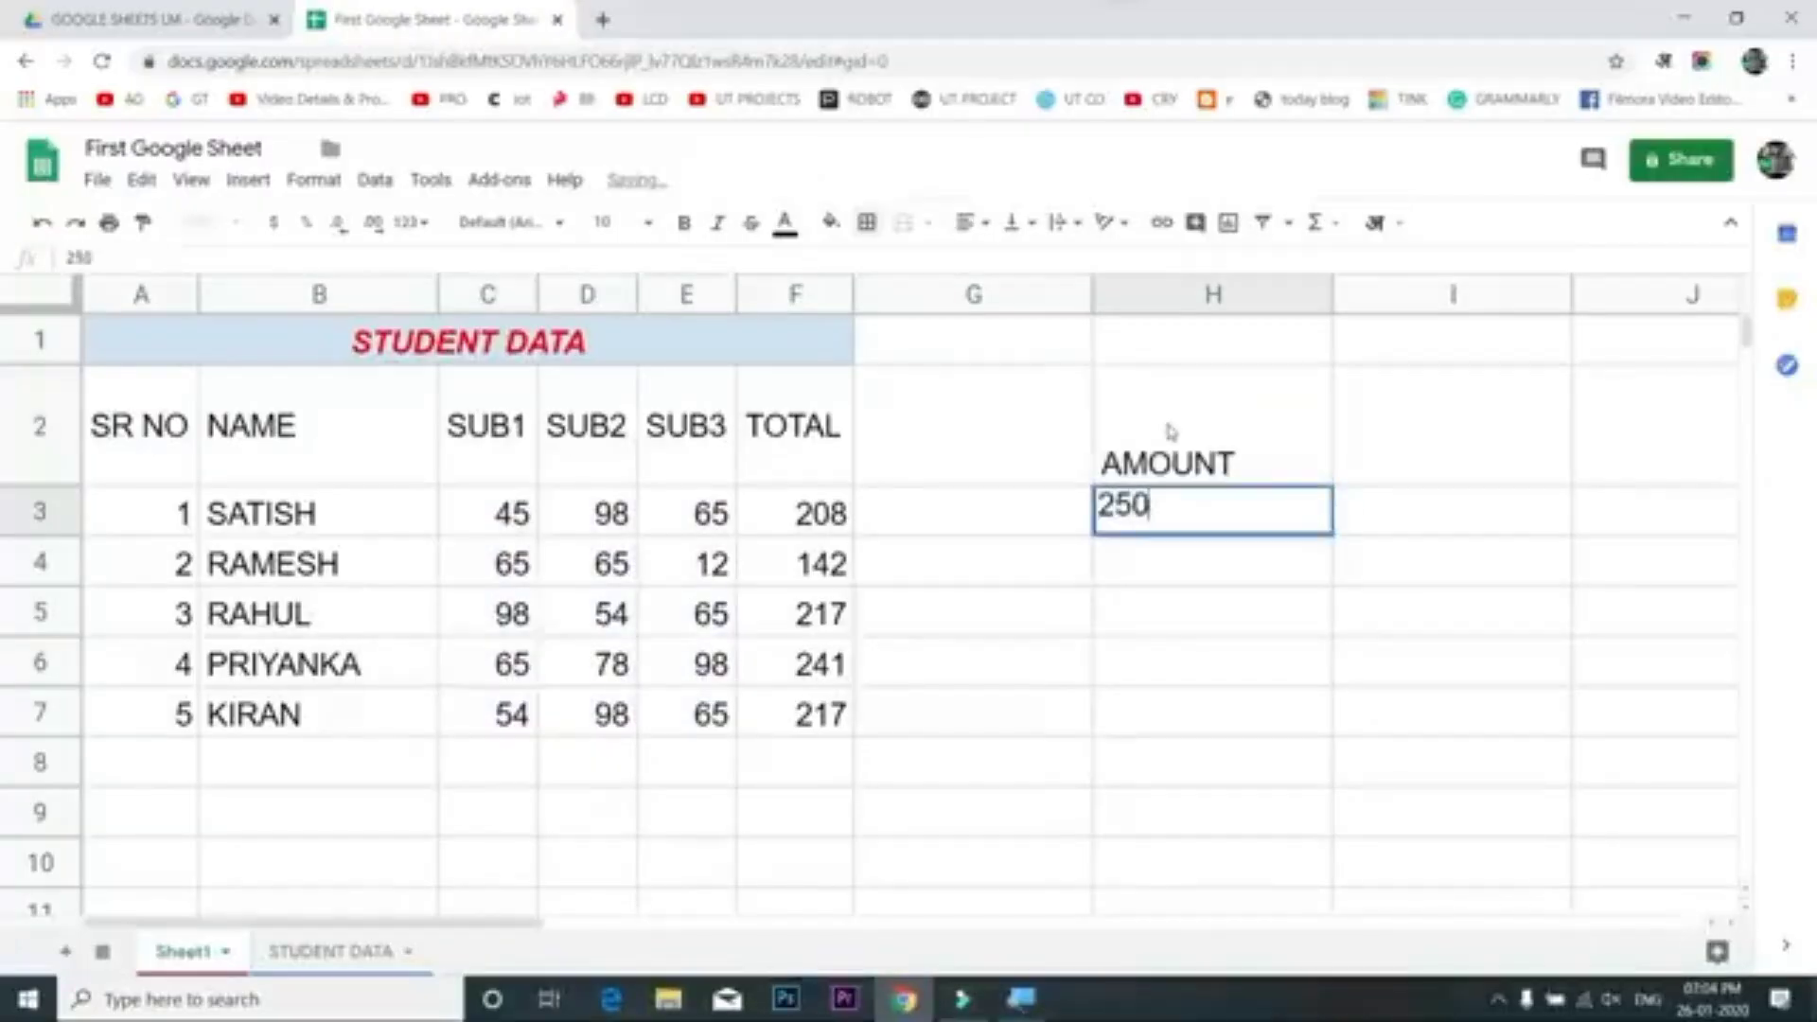
pyautogui.press('Return')
pyautogui.write('3500')
pyautogui.press('Return')
pyautogui.write('2500')
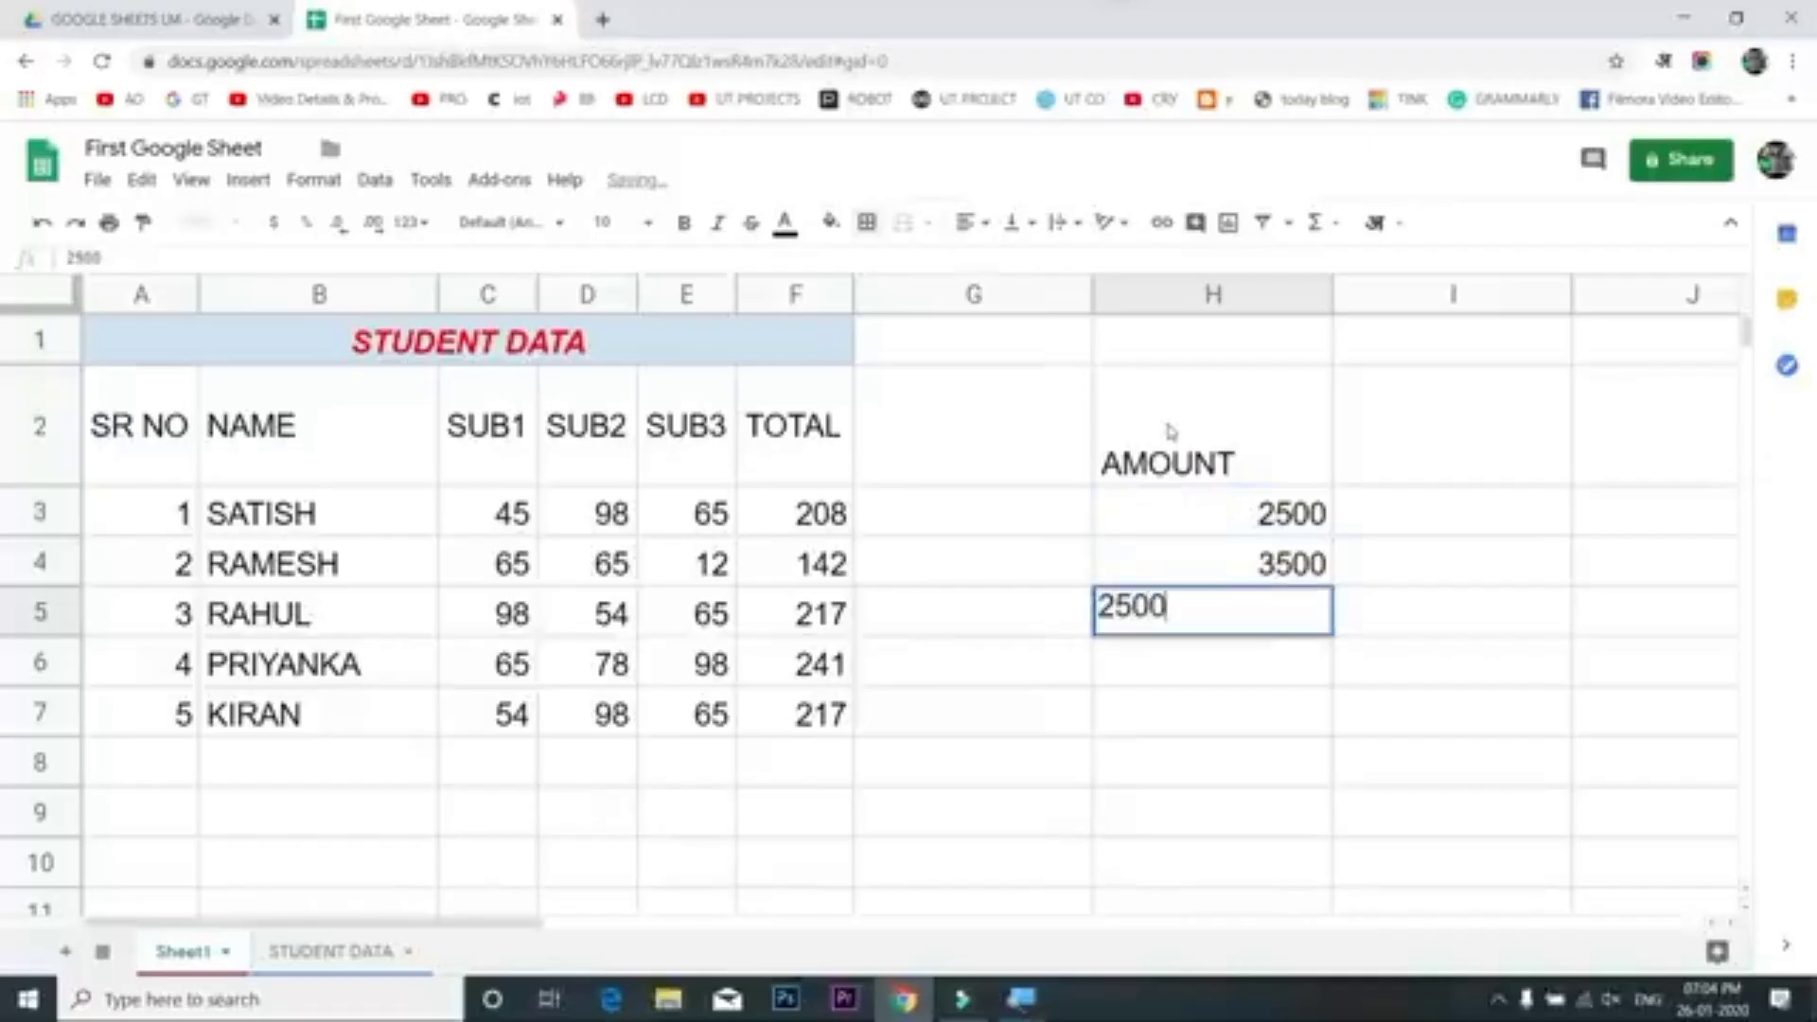
pyautogui.press('Return')
pyautogui.write('6500')
pyautogui.press('Return')
pyautogui.write('4500')
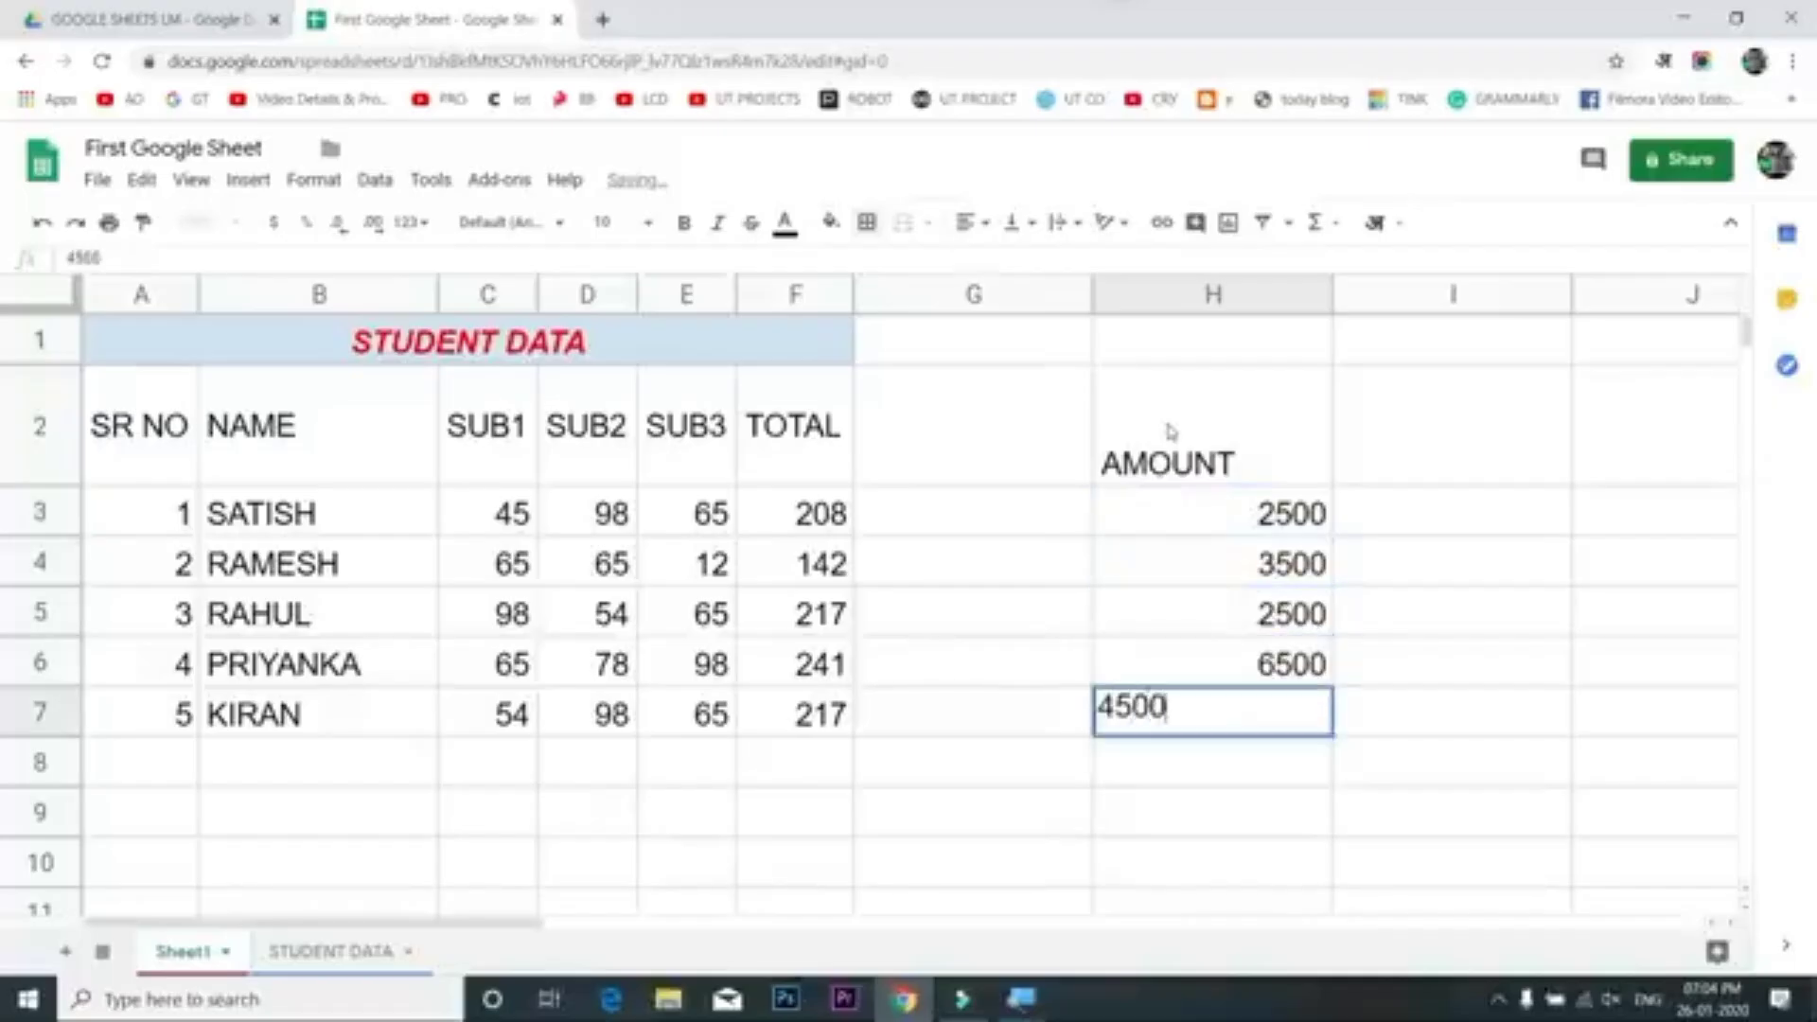
pyautogui.press('Return')
# Format the amounts in H3:H7 as dollar currency, and switch them to the Indian Rupee custom currency
pyautogui.moveTo(1247, 514); pyautogui.dragTo(1242, 711)
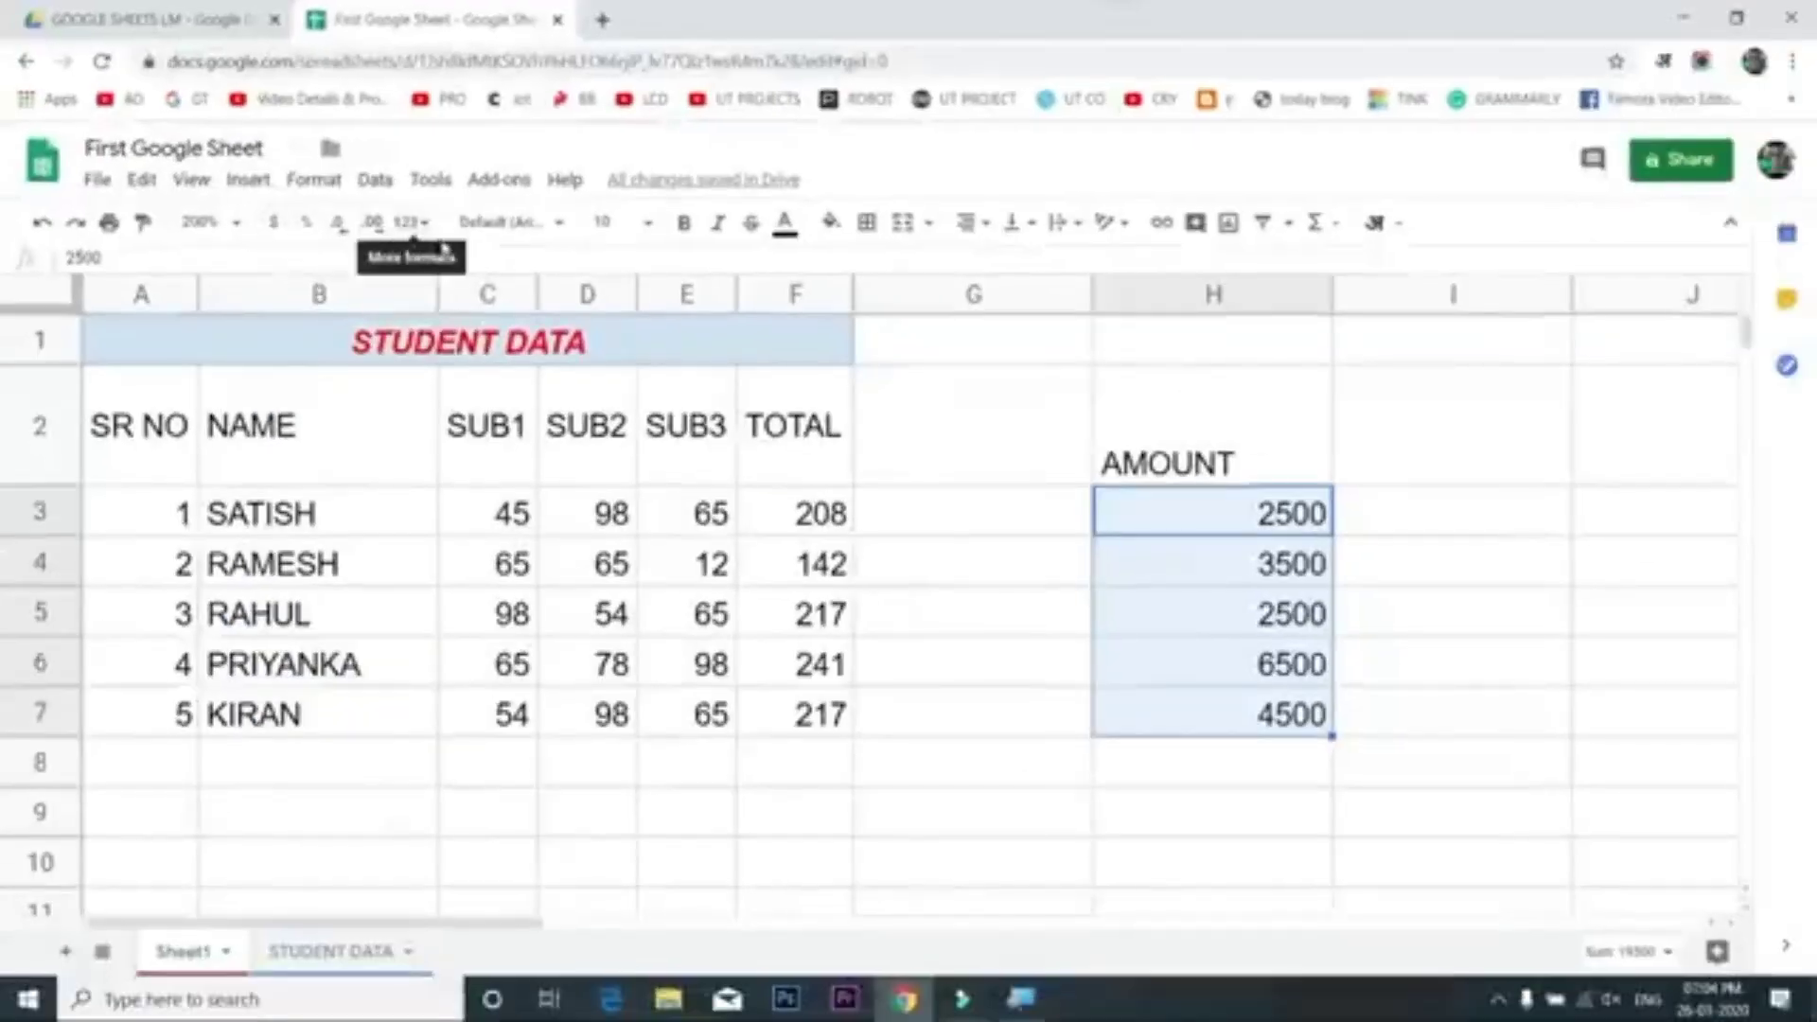
pyautogui.click(276, 227)
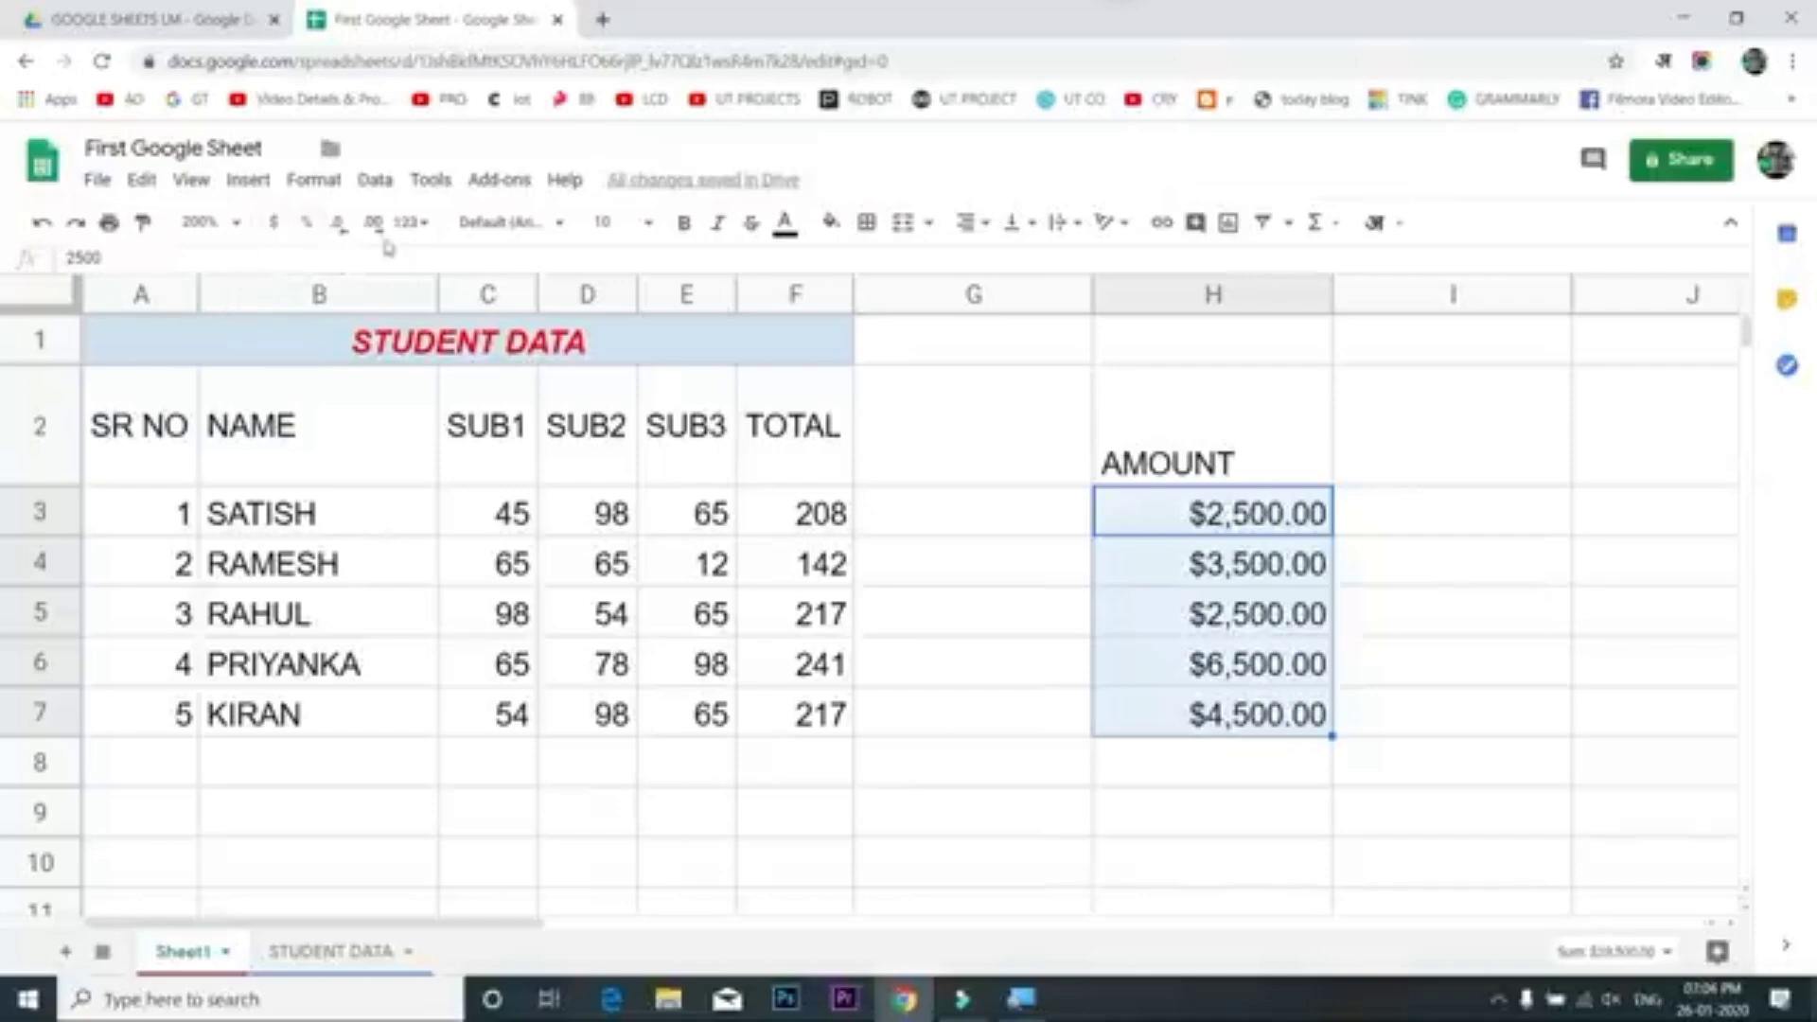
pyautogui.click(422, 227)
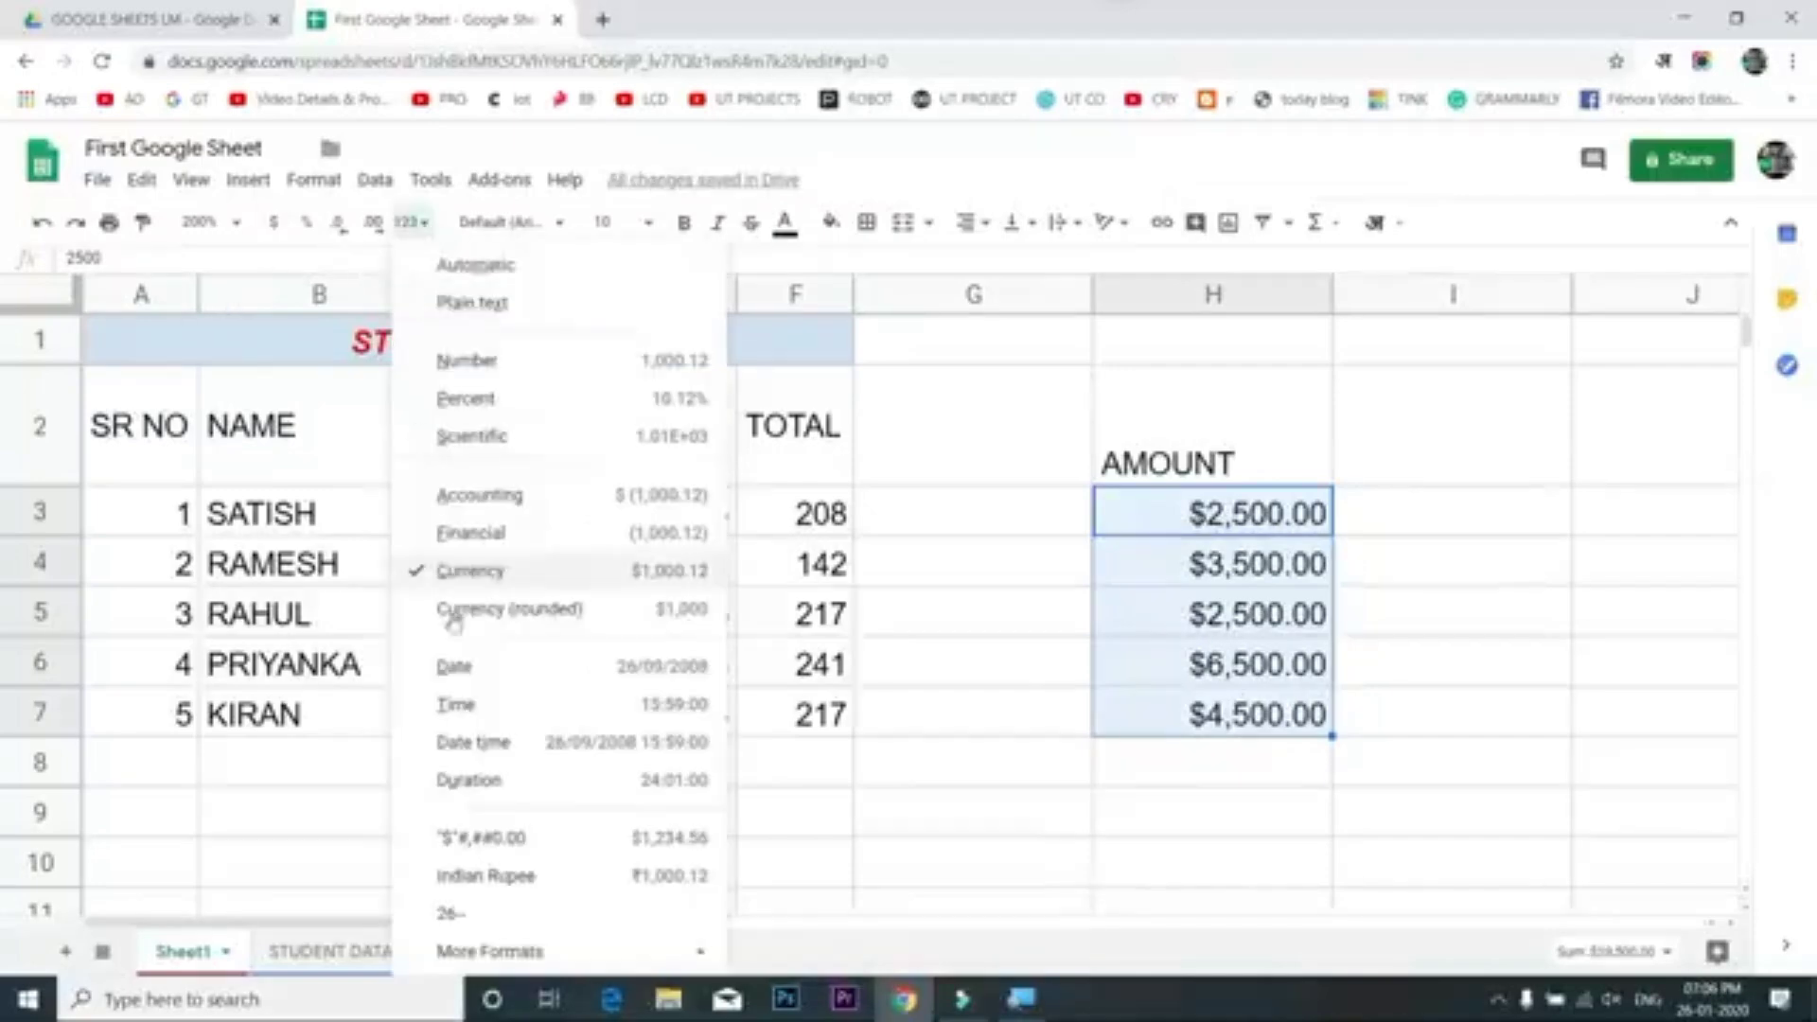
pyautogui.moveTo(537, 956)
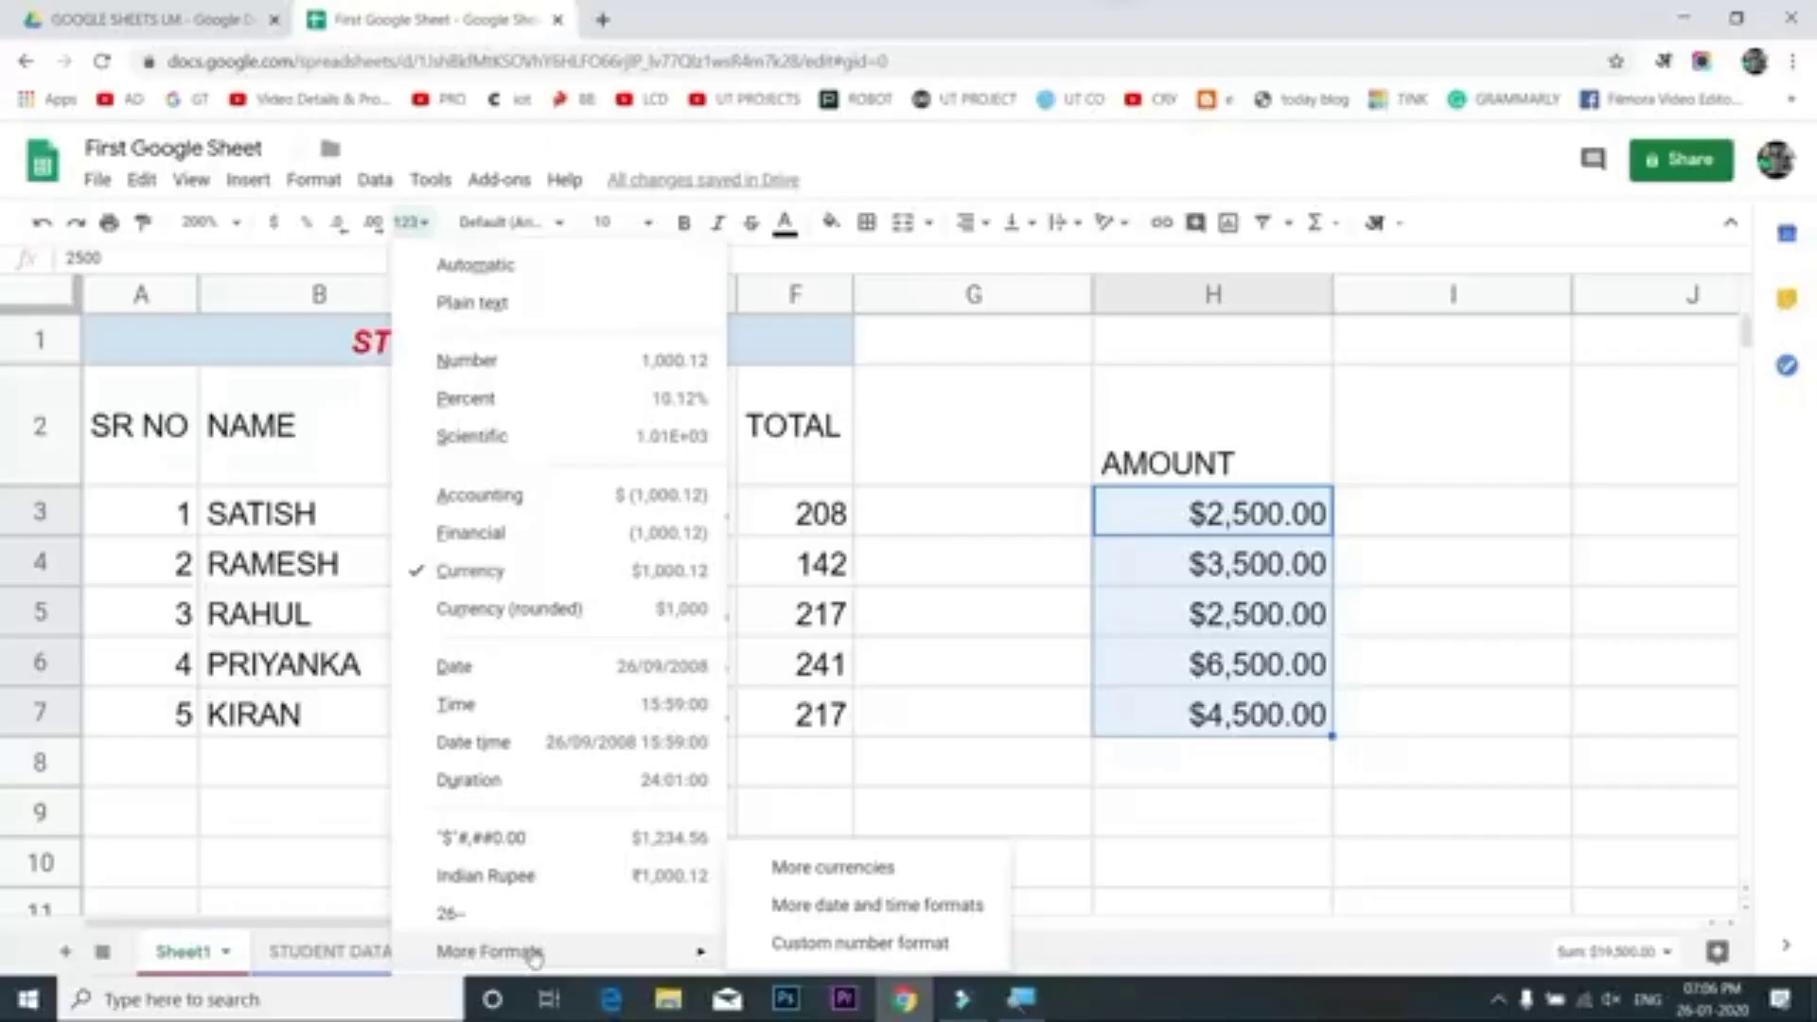
pyautogui.click(797, 870)
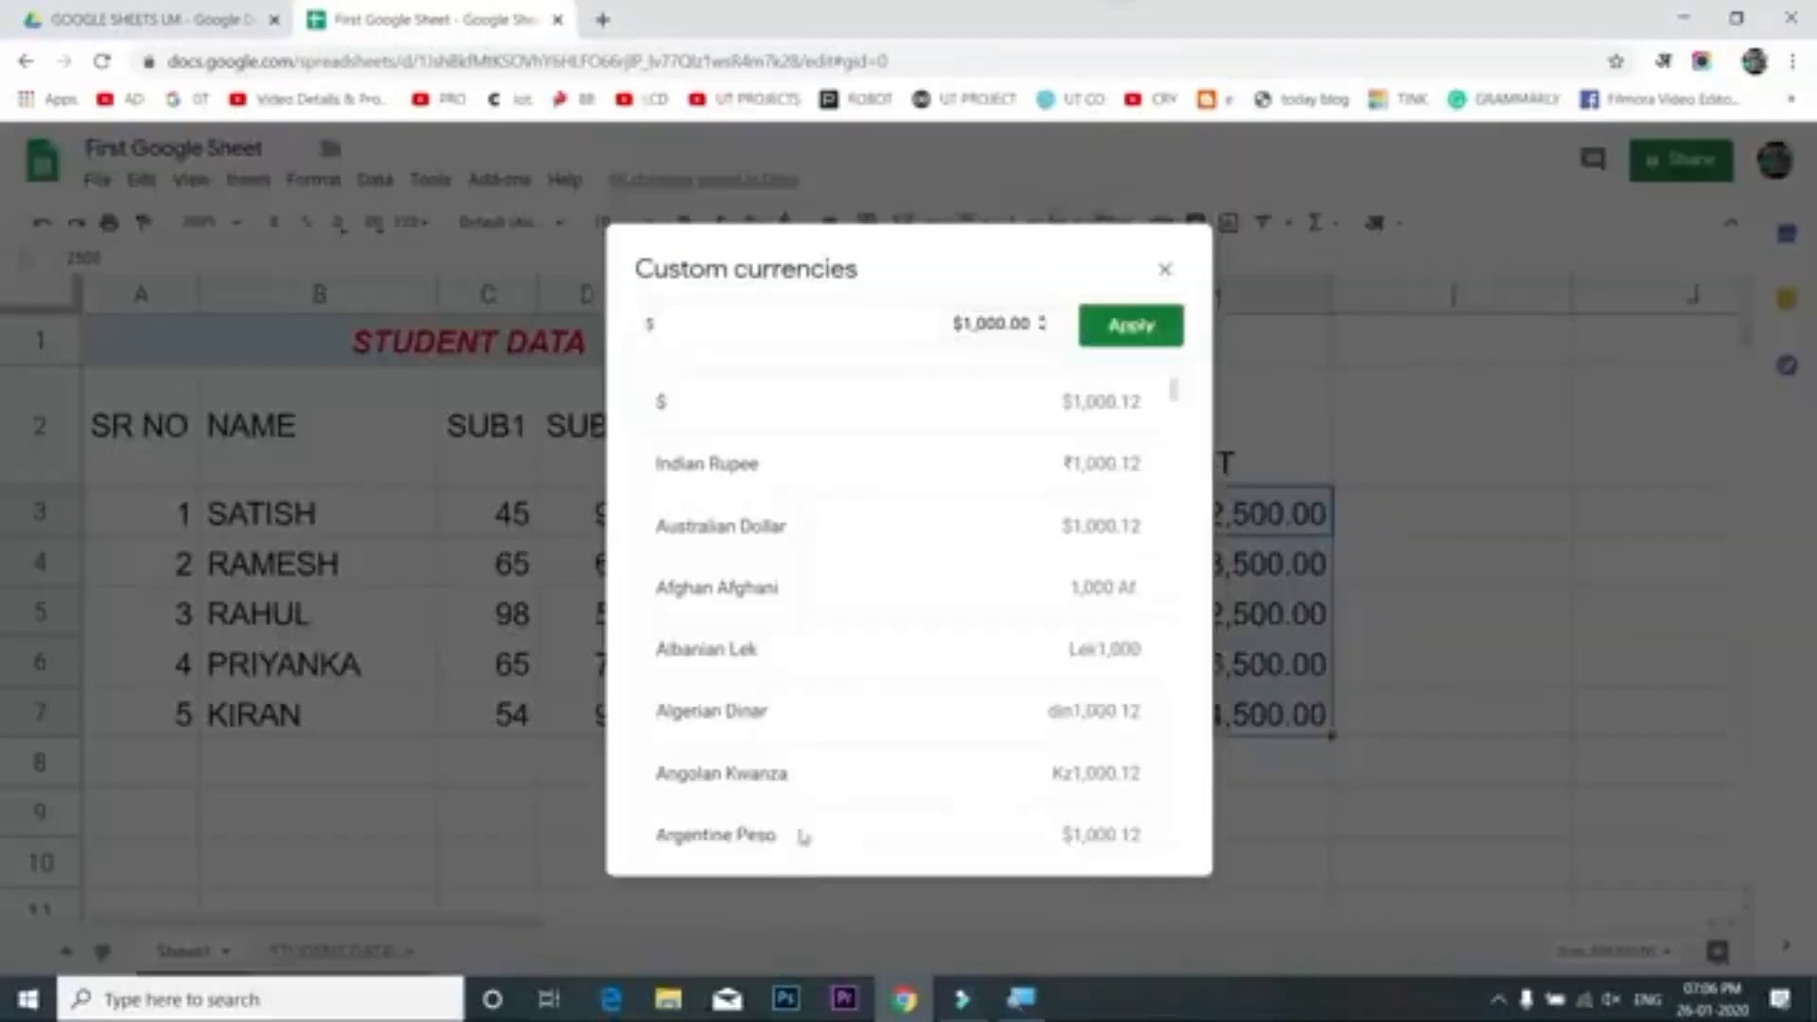
pyautogui.scroll(-3, 732, 530)
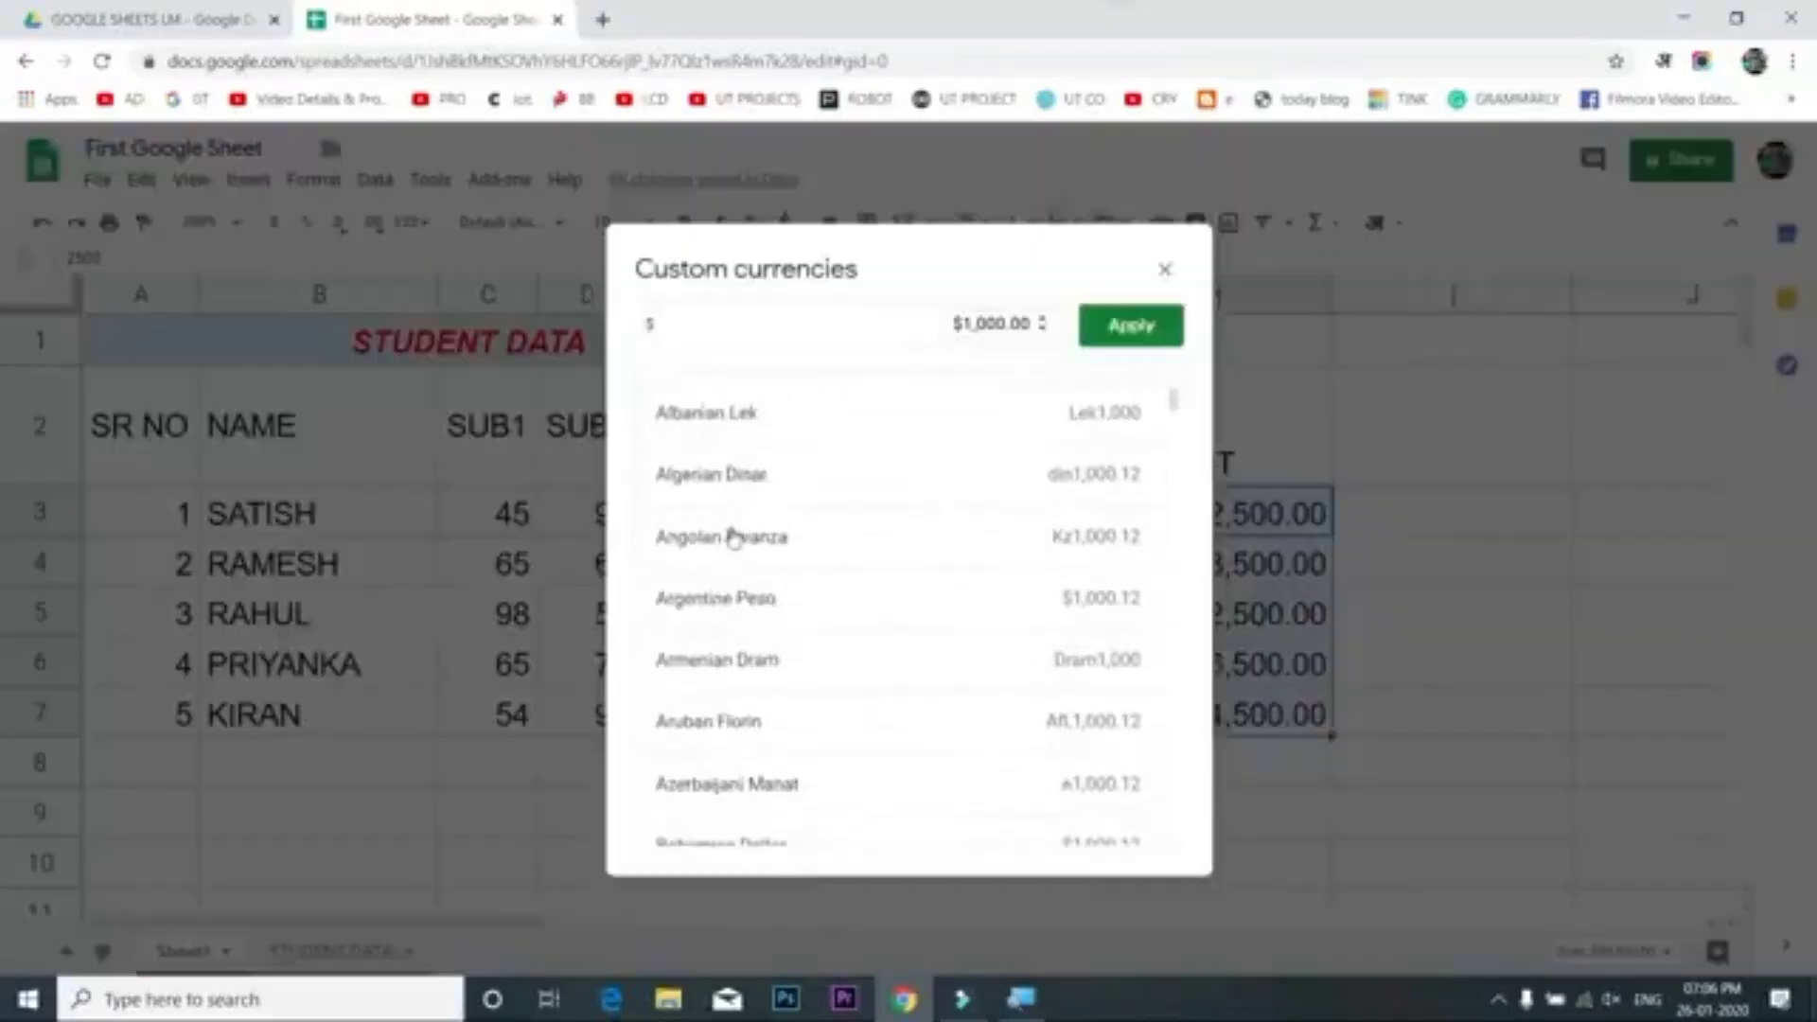
pyautogui.scroll(3, 732, 531)
pyautogui.scroll(-14, 729, 538)
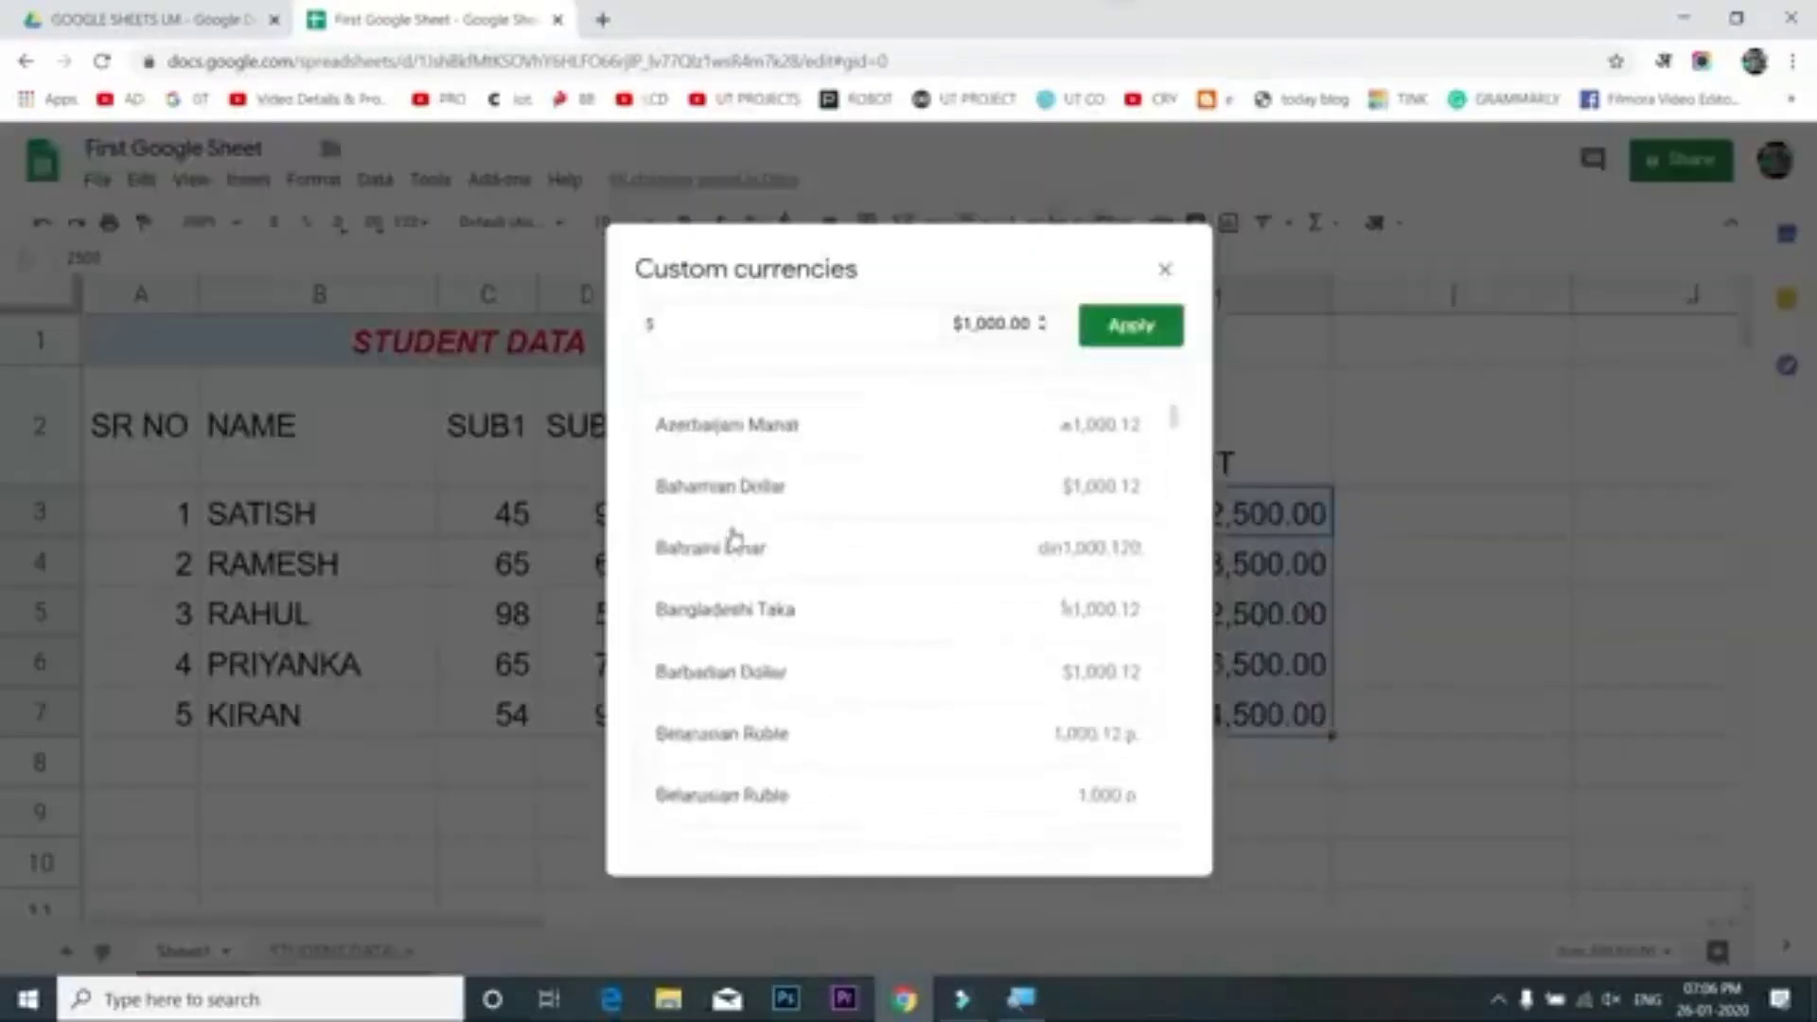
pyautogui.click(731, 323)
pyautogui.write('INDI')
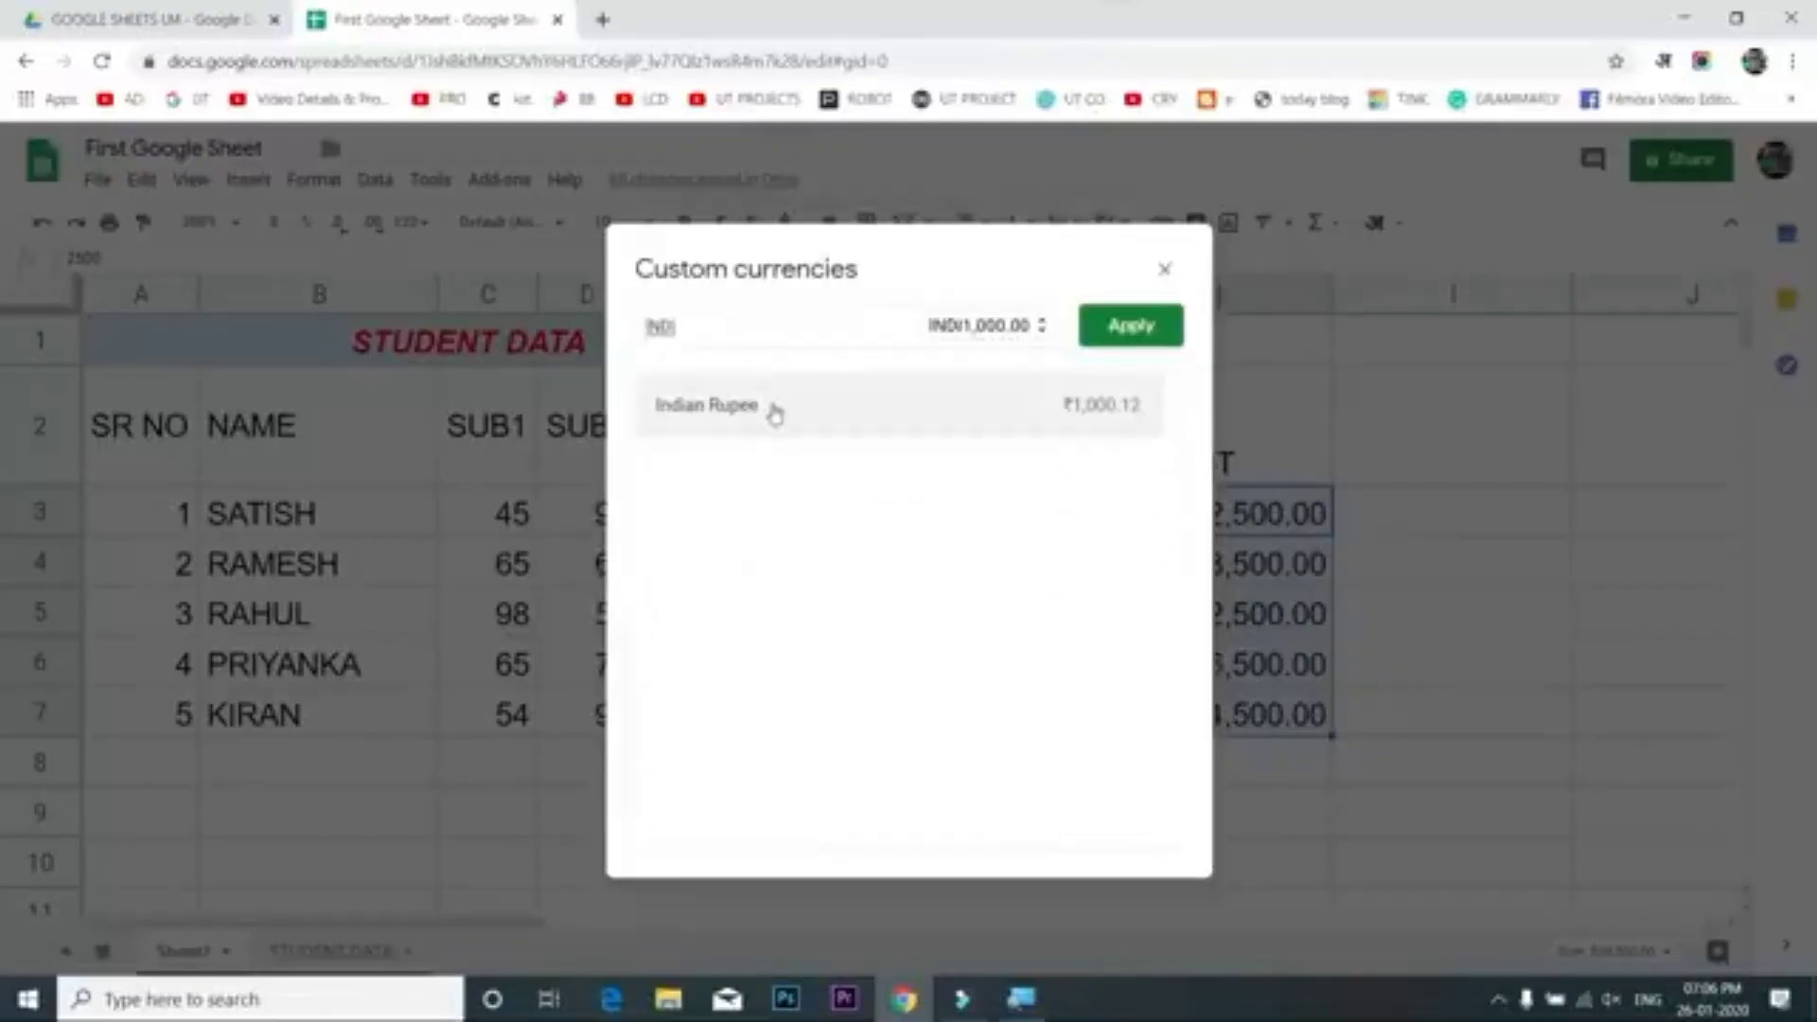
pyautogui.click(774, 413)
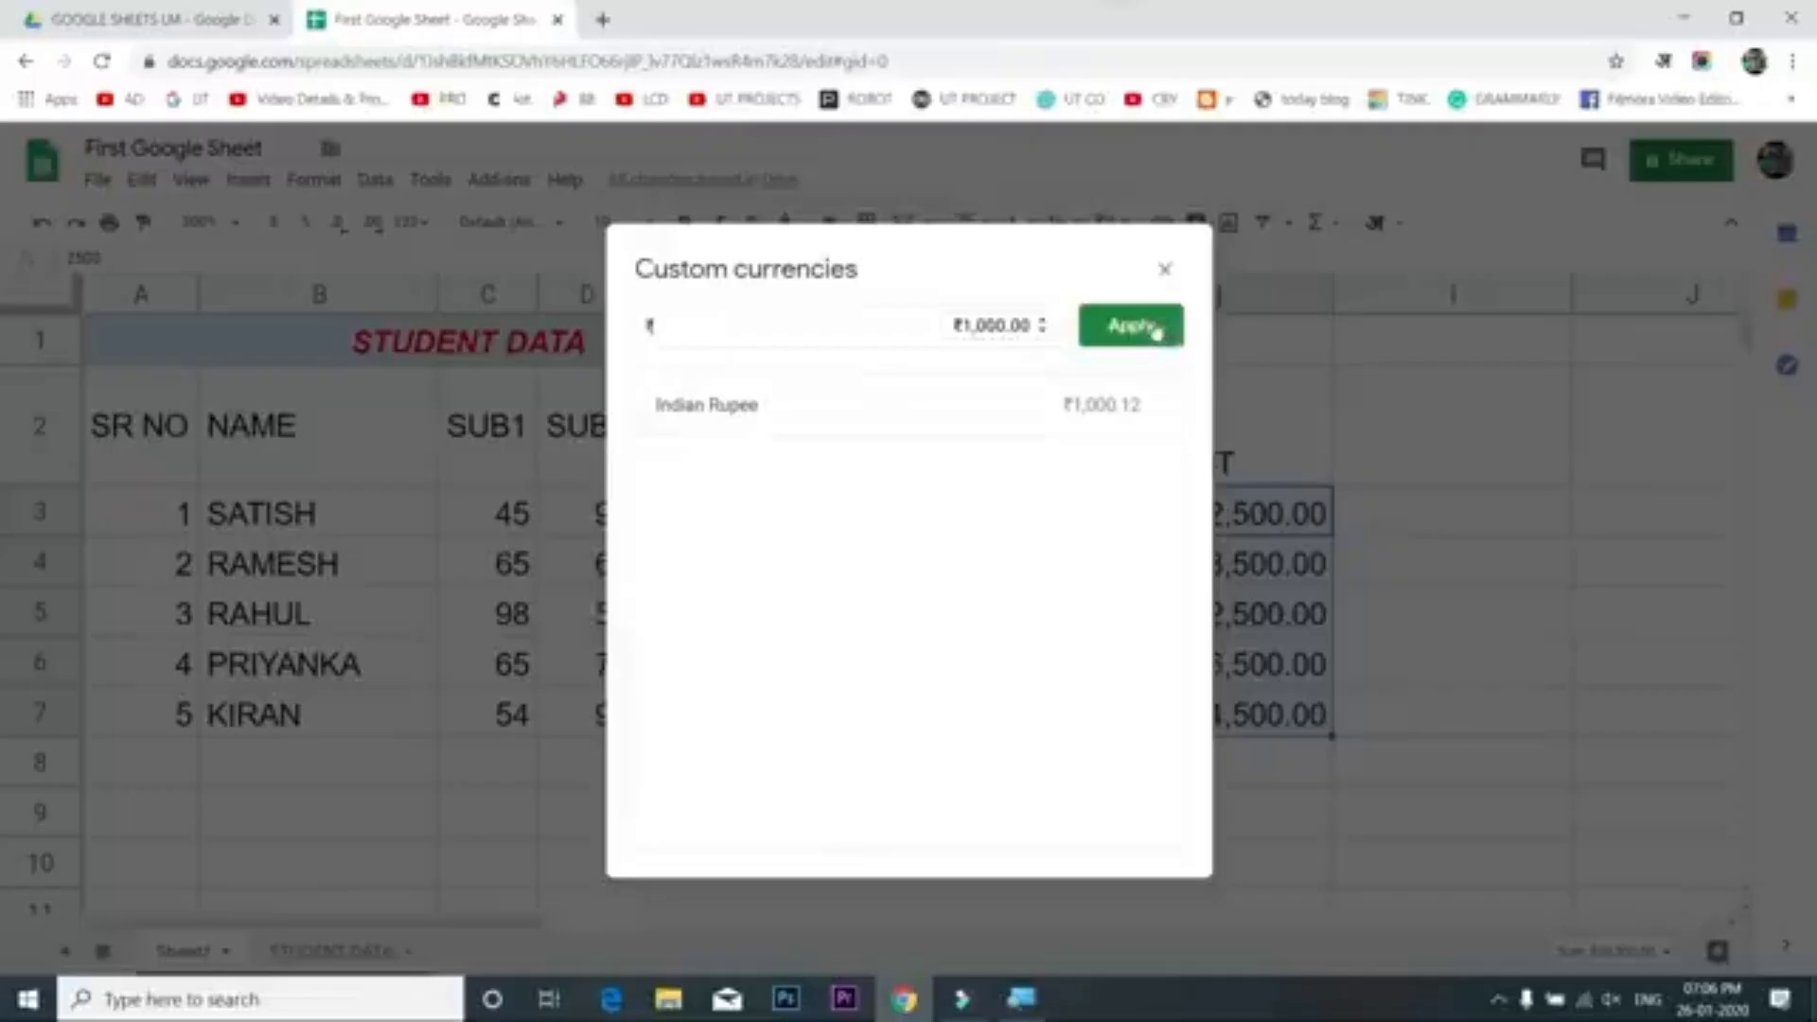
pyautogui.click(1156, 329)
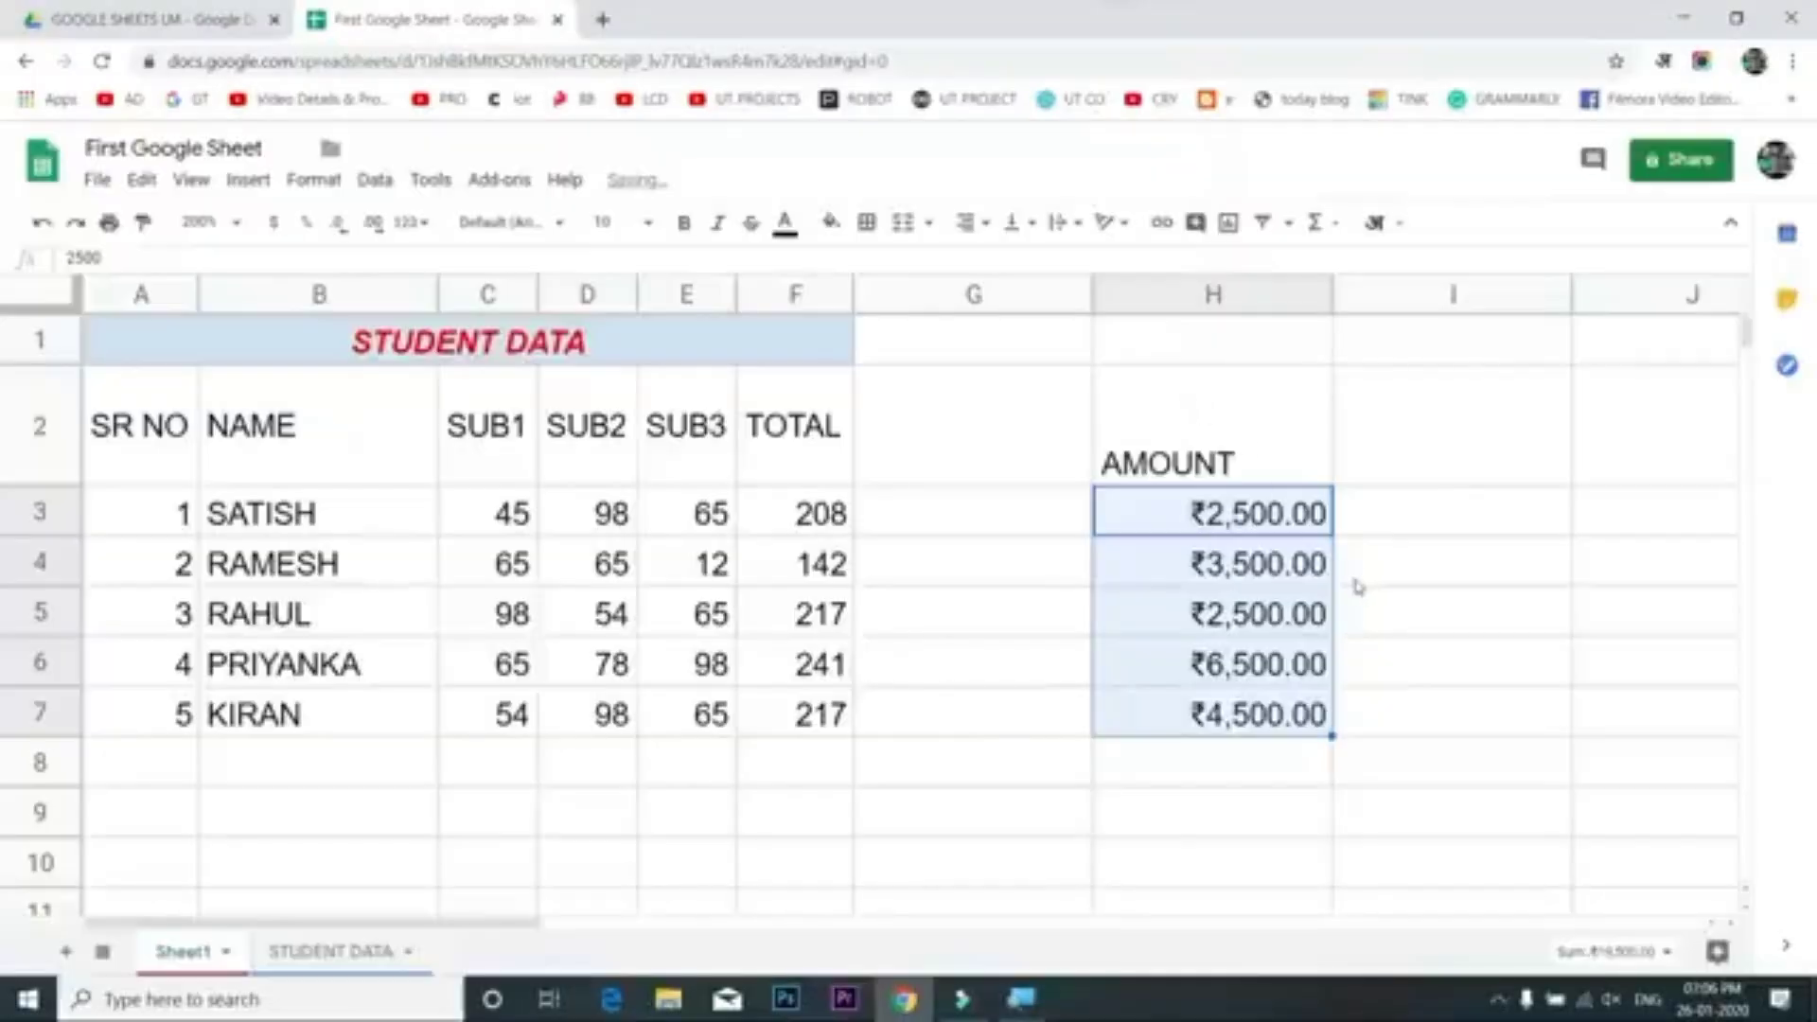
# Format the amounts in H3:H7 as Currency (rounded)
pyautogui.click(423, 227)
pyautogui.click(334, 189)
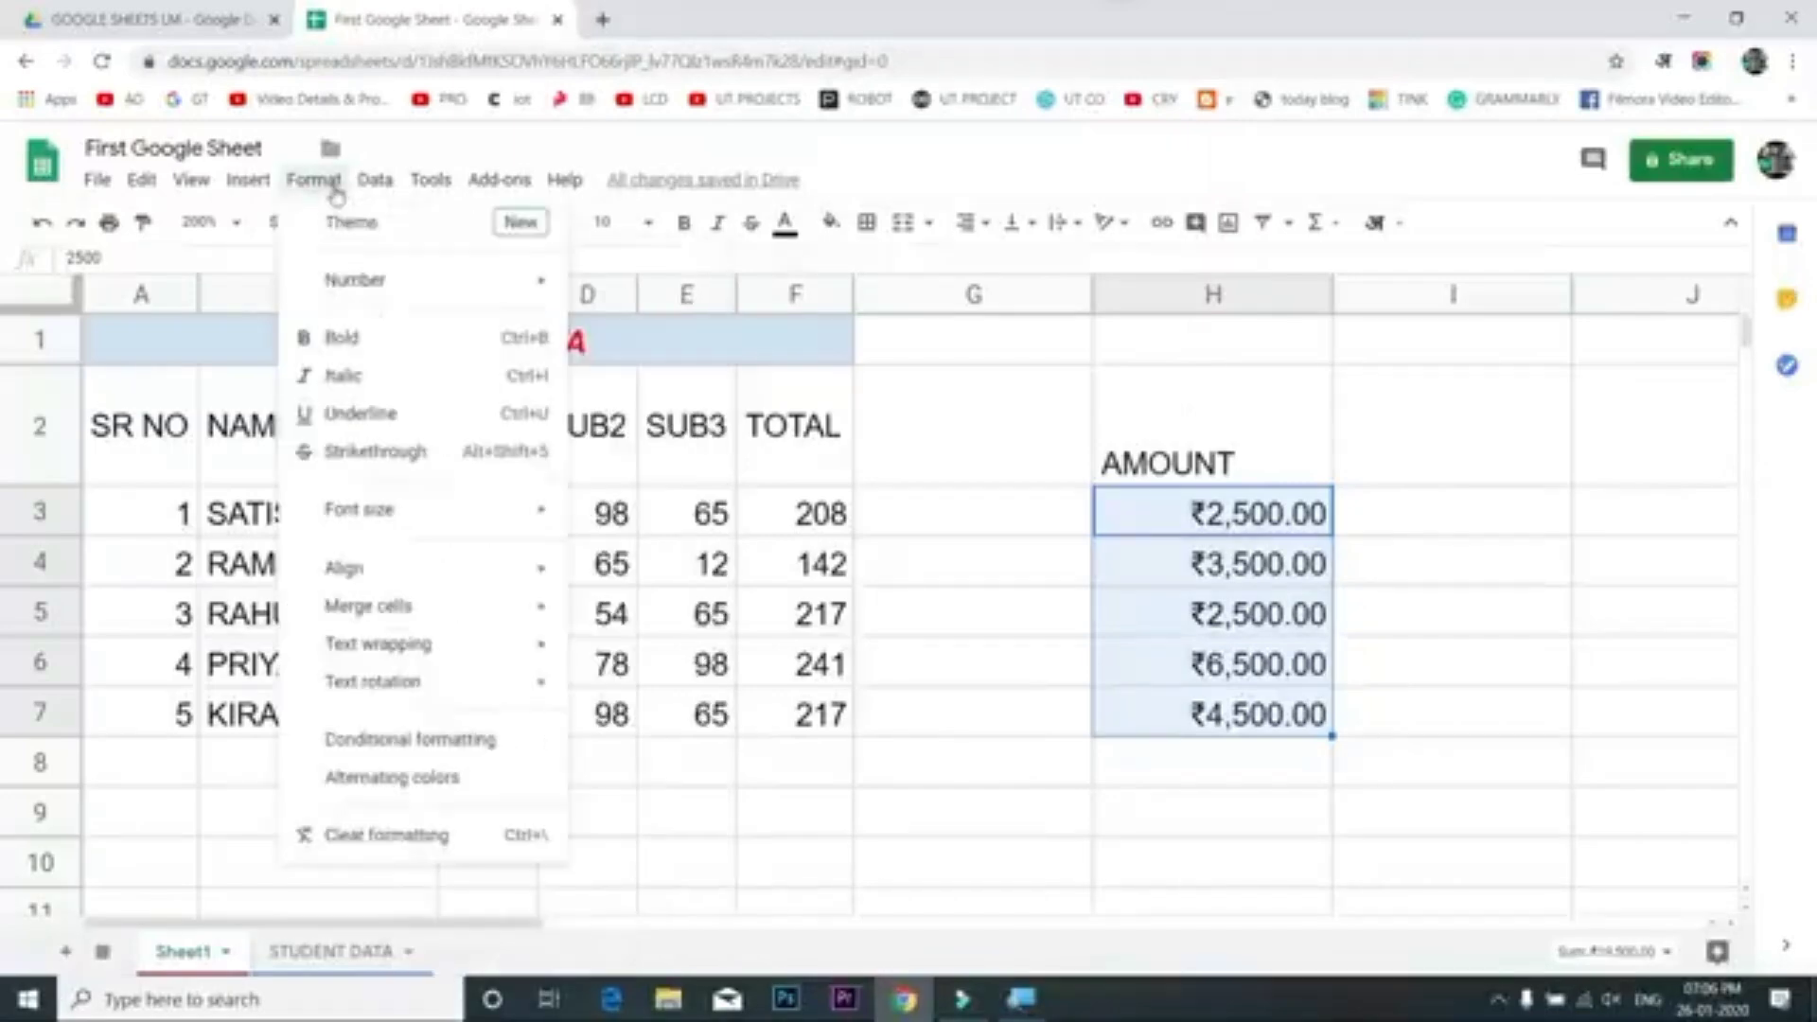
pyautogui.moveTo(419, 300)
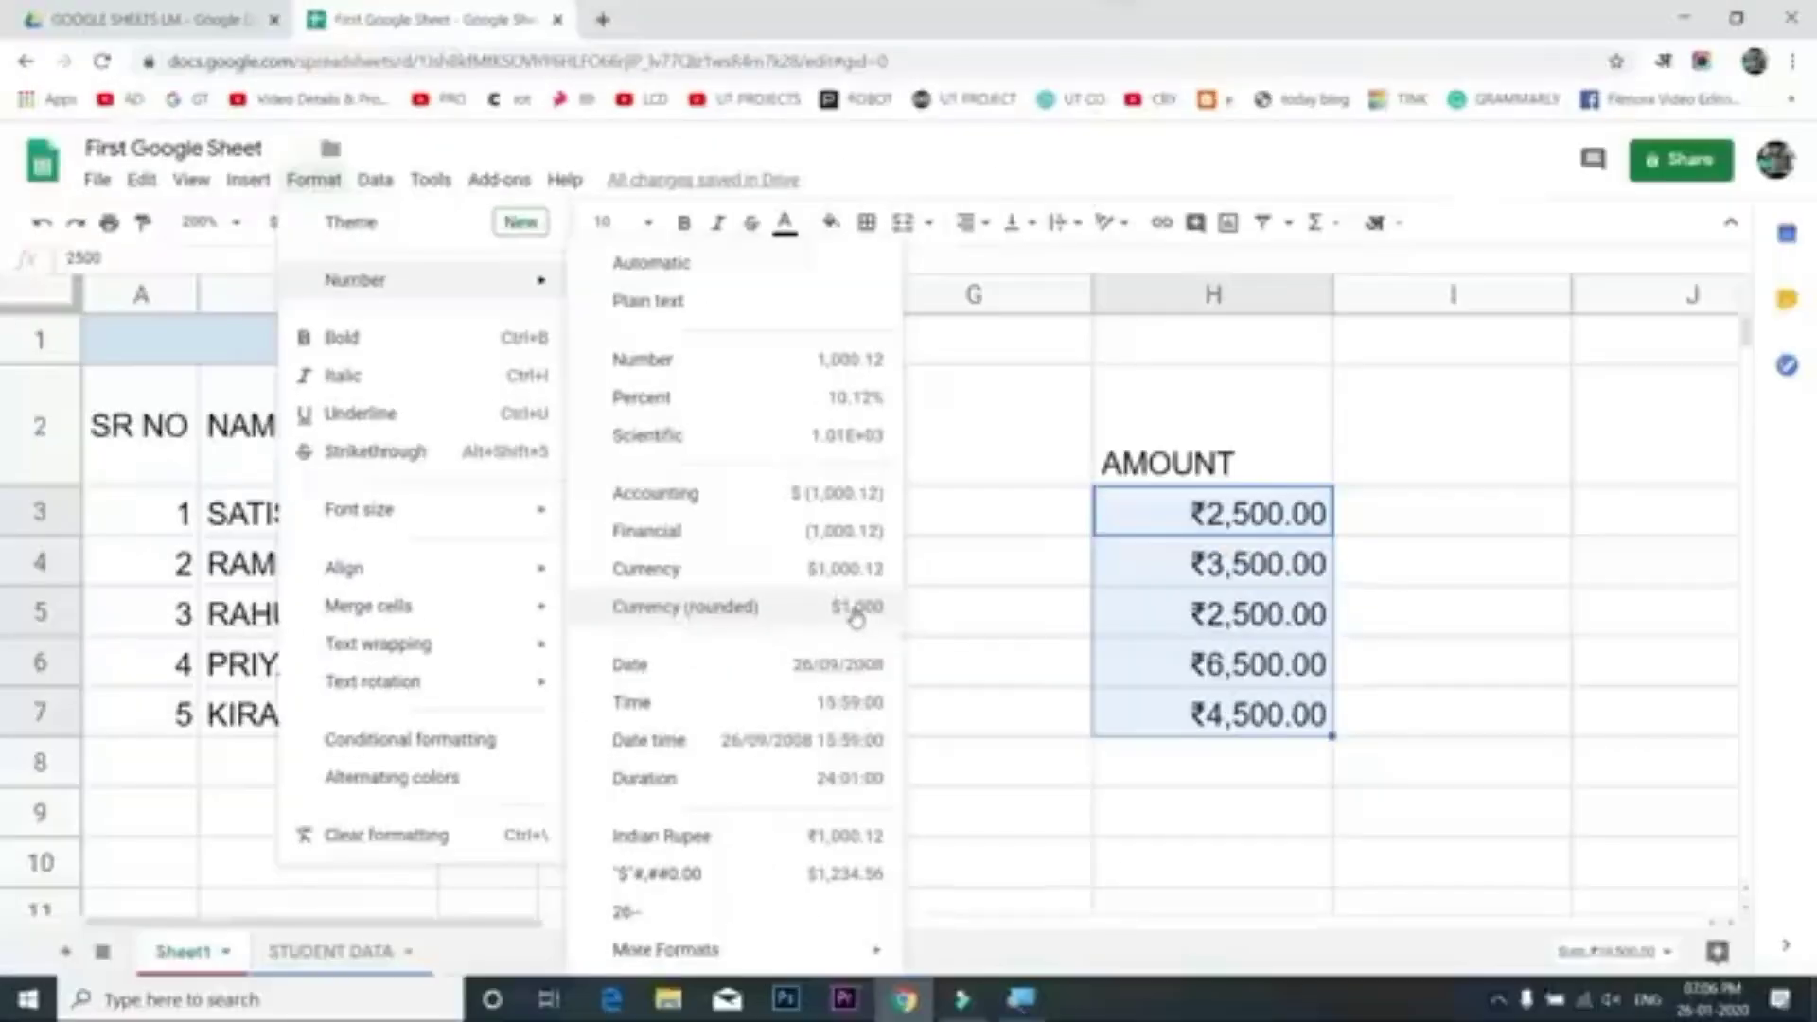
pyautogui.click(856, 617)
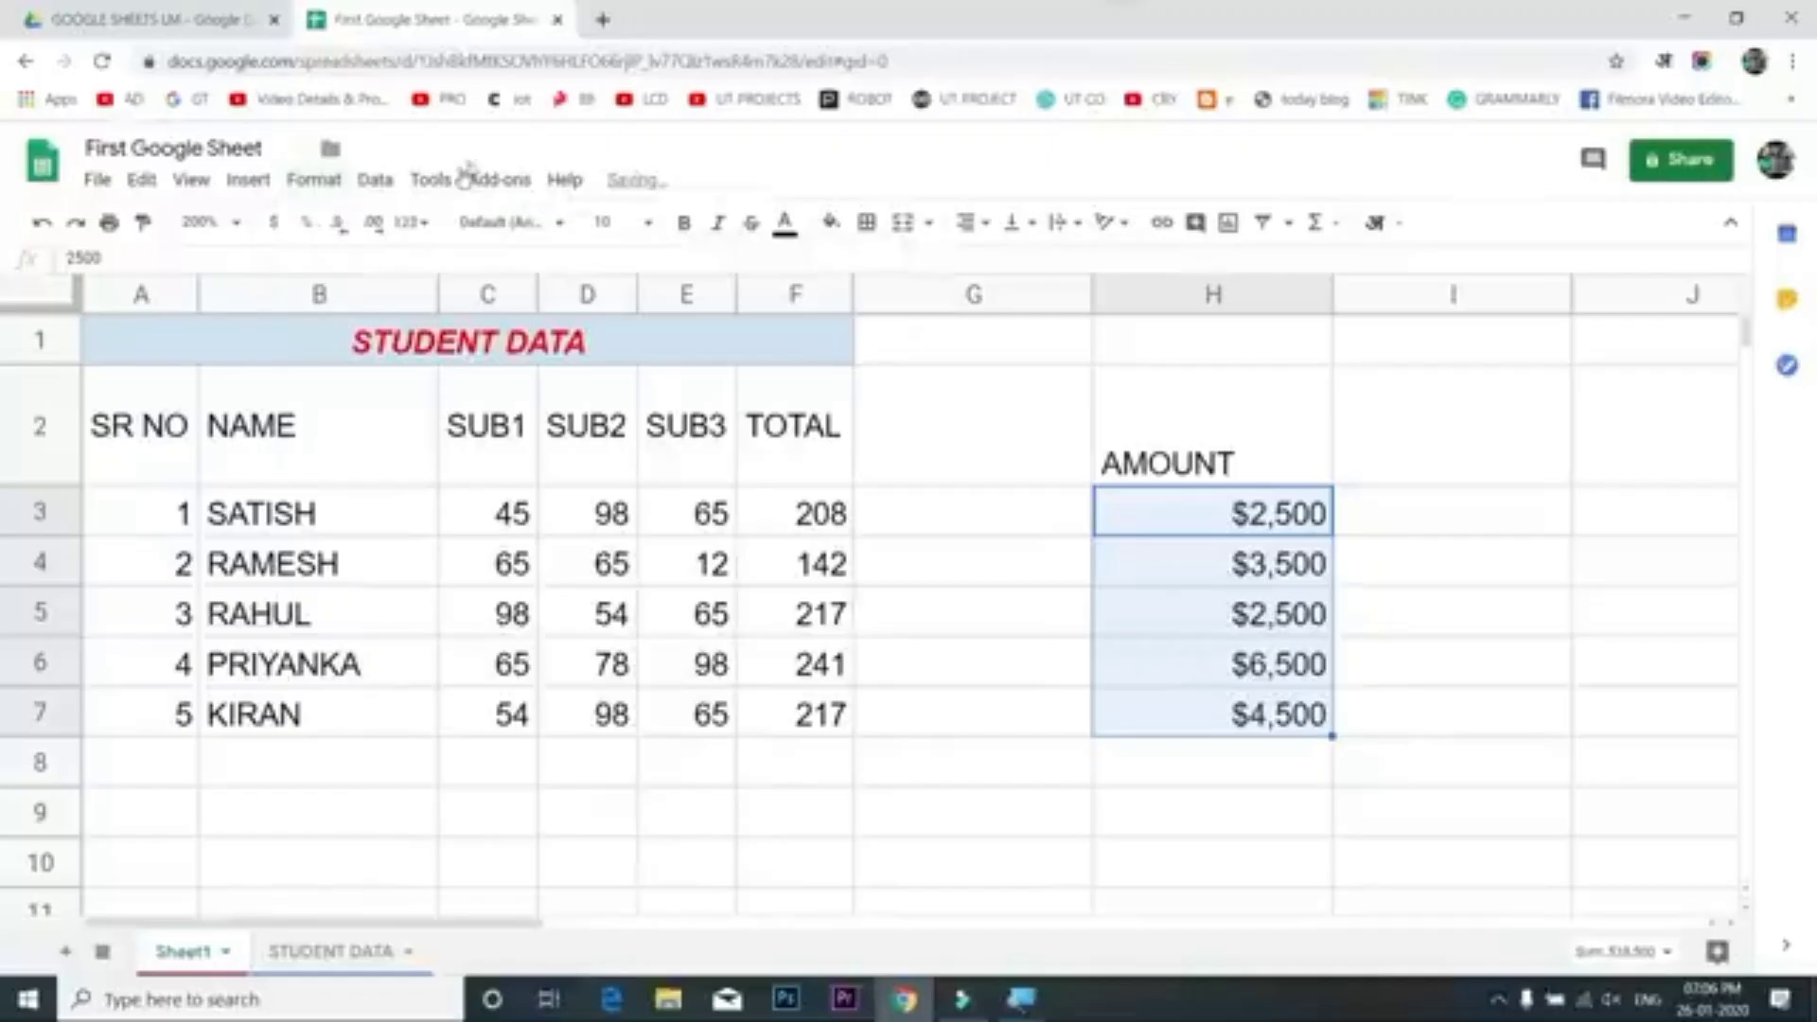
# Find Indian Rupee among the custom currencies and apply it to the amounts in H3:H7 again
pyautogui.click(421, 227)
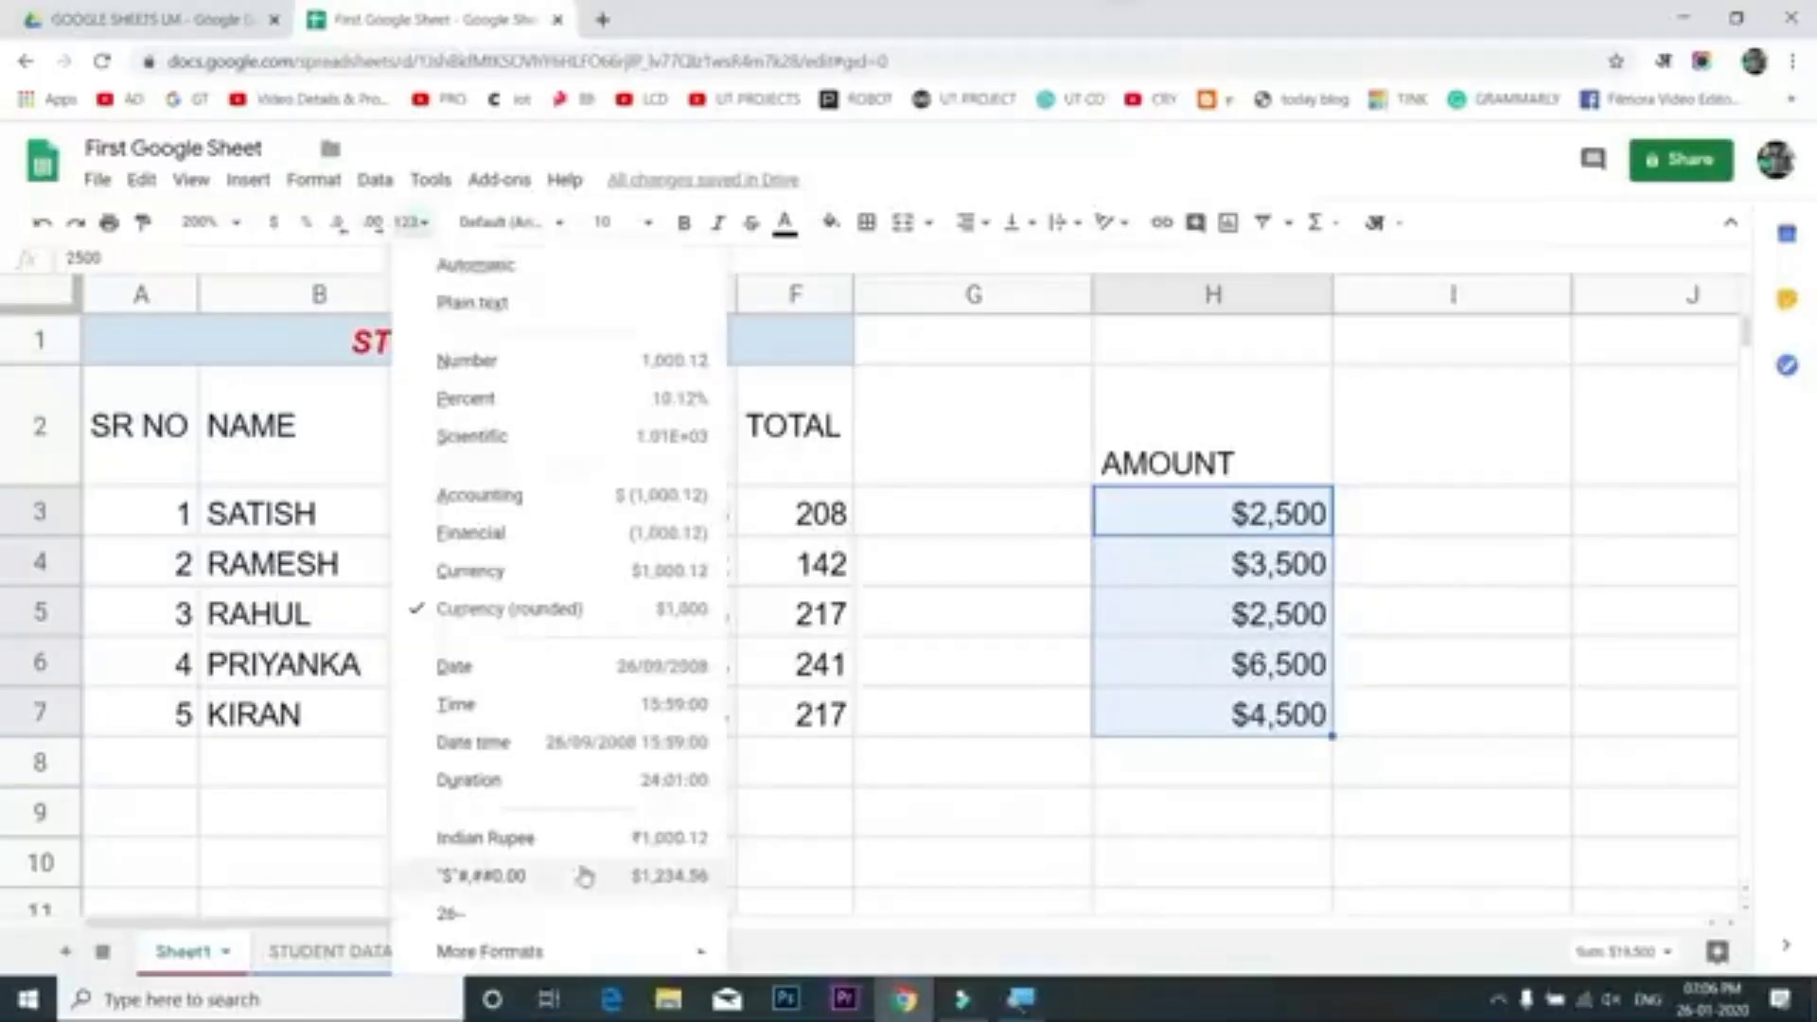
pyautogui.moveTo(596, 949)
pyautogui.click(856, 888)
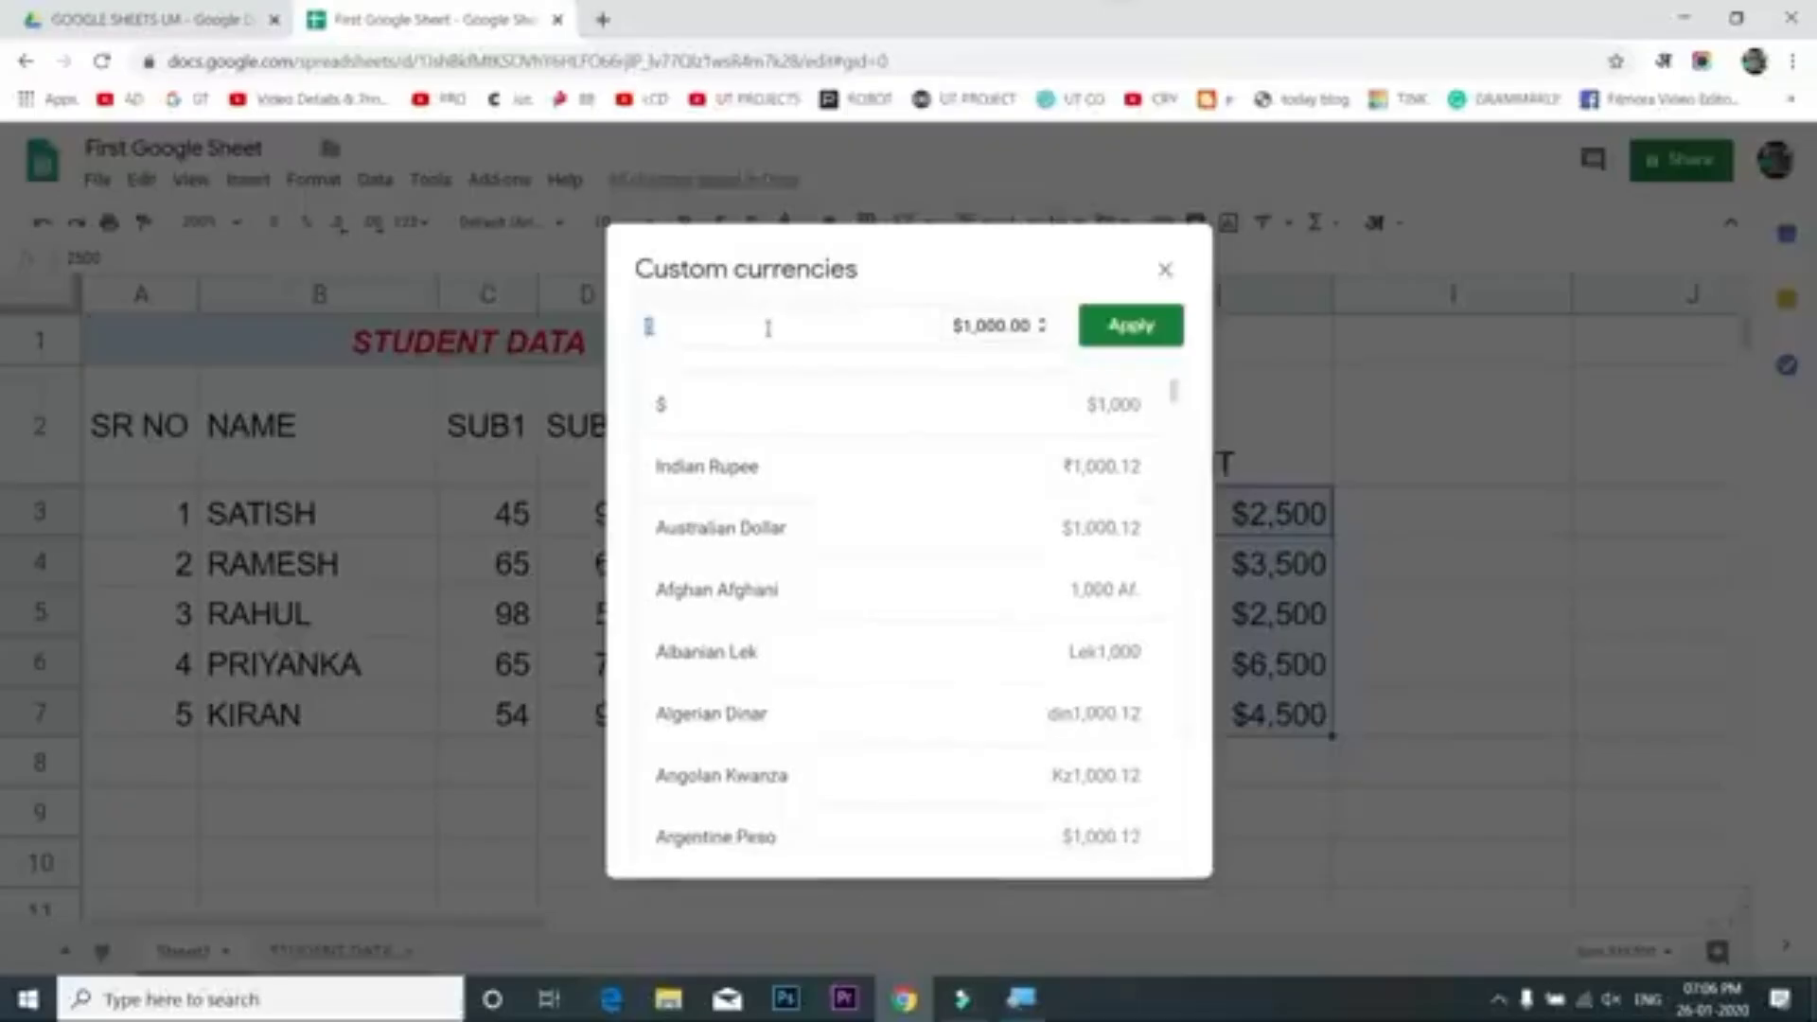
pyautogui.press('BackSpace')
pyautogui.write('INR')
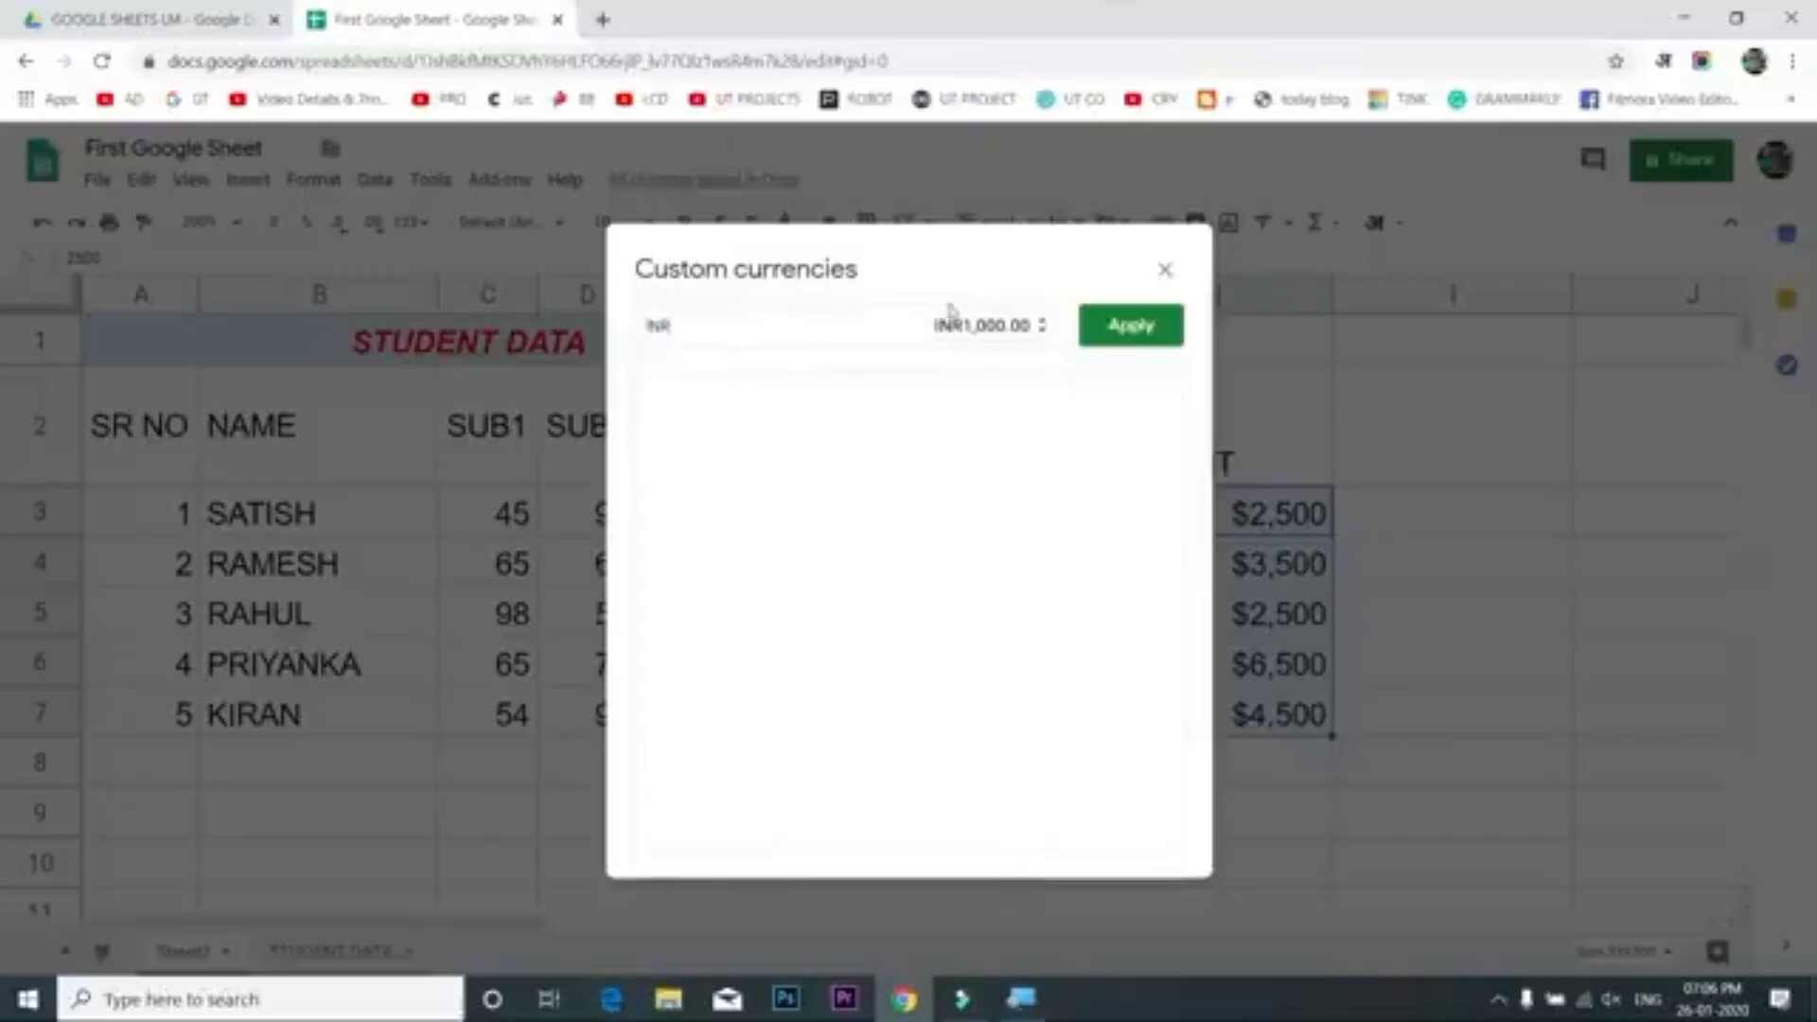
pyautogui.press('BackSpace')
pyautogui.press('BackSpace')
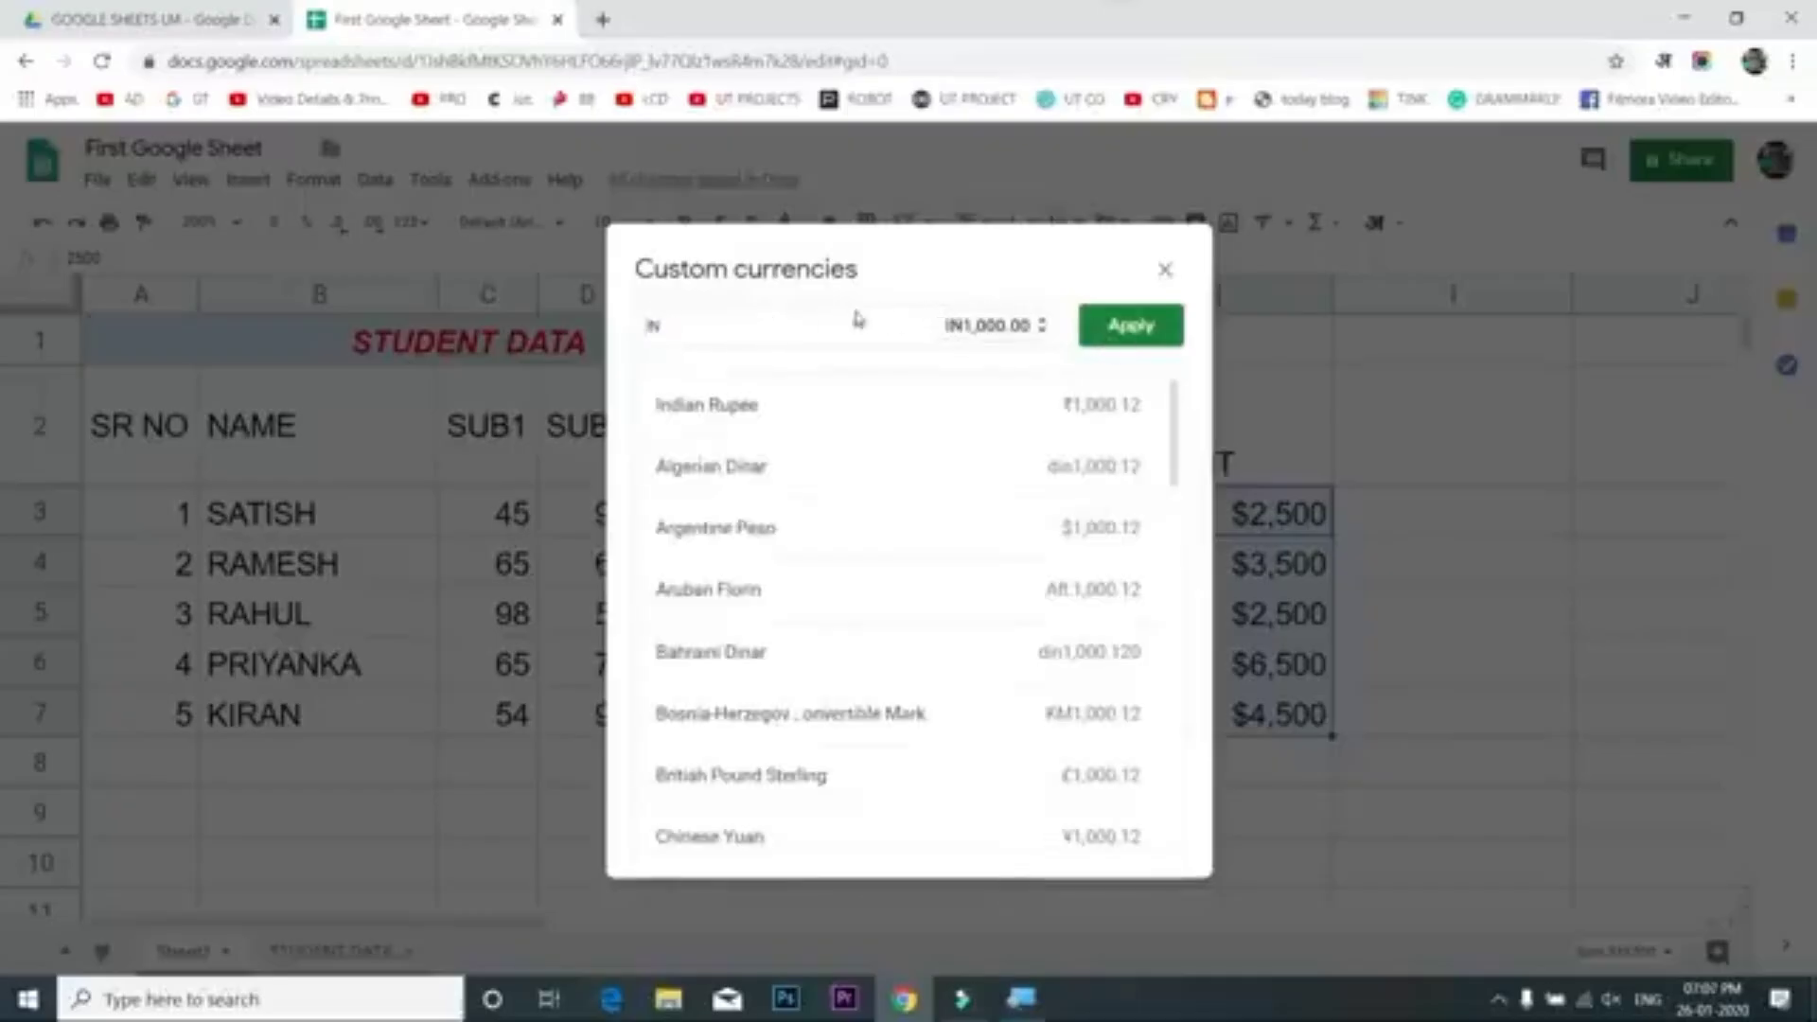
pyautogui.write('NDIAN')
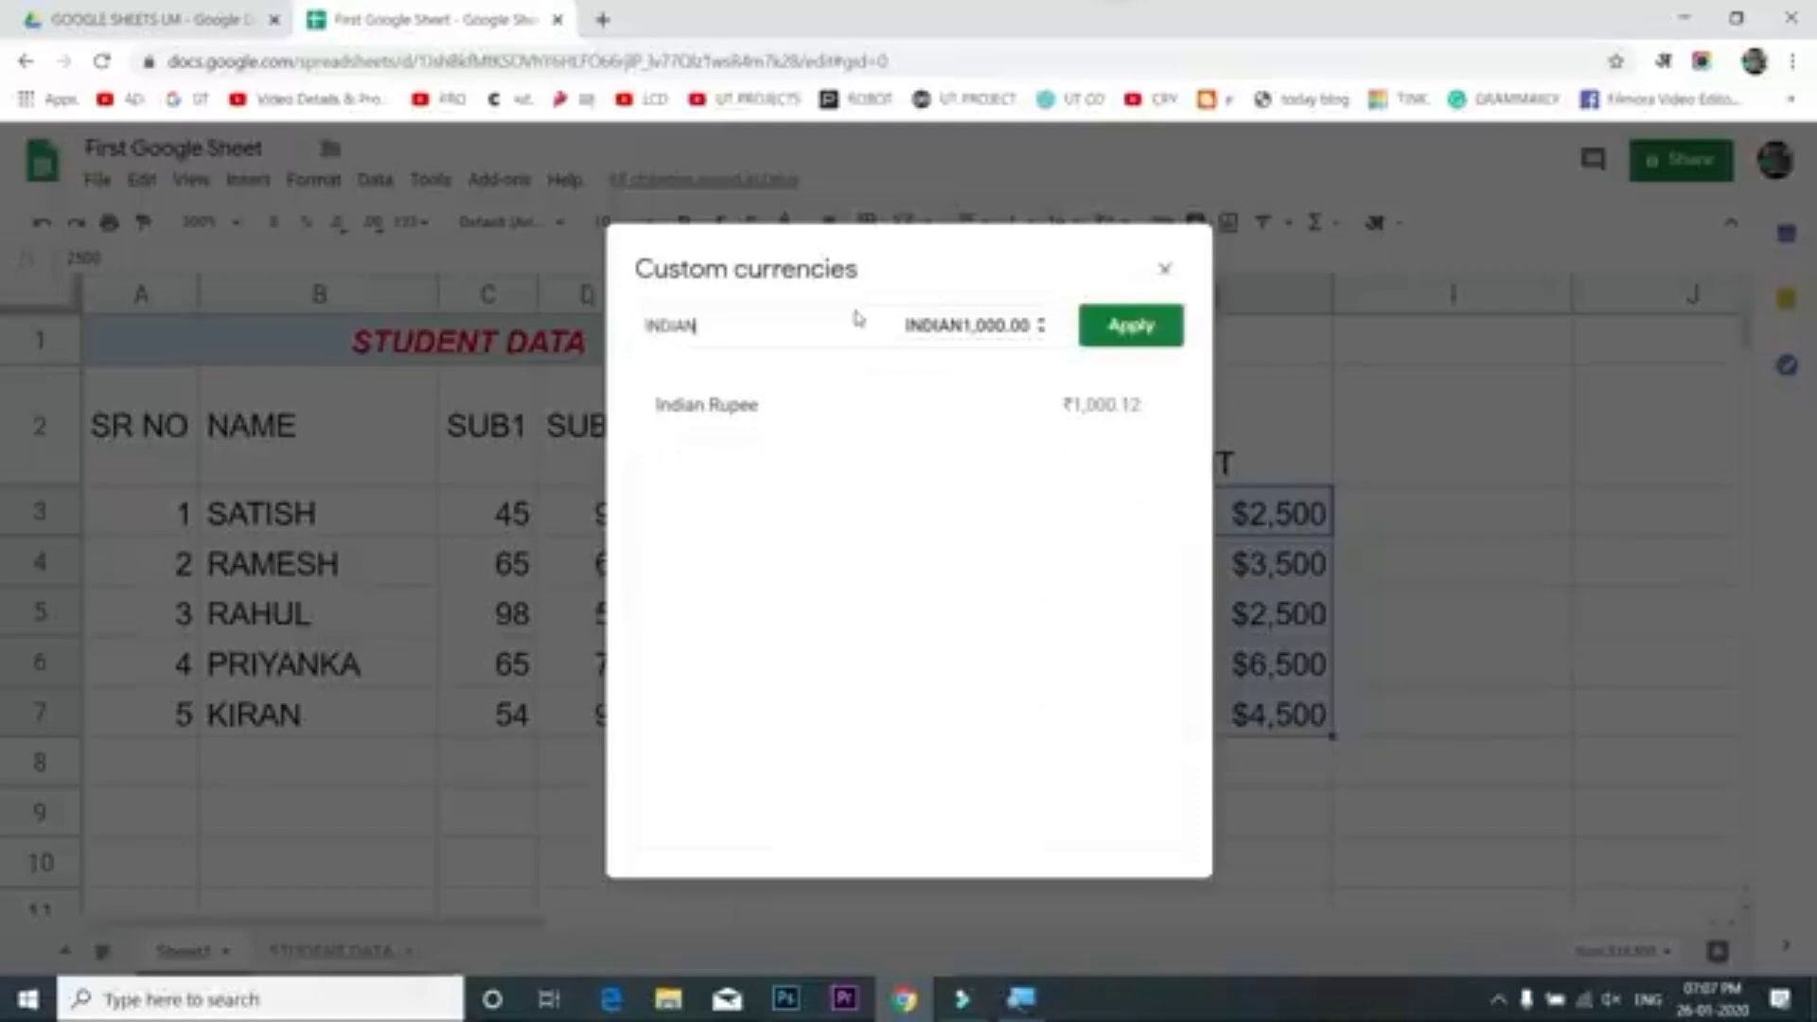
pyautogui.click(847, 421)
pyautogui.click(1117, 325)
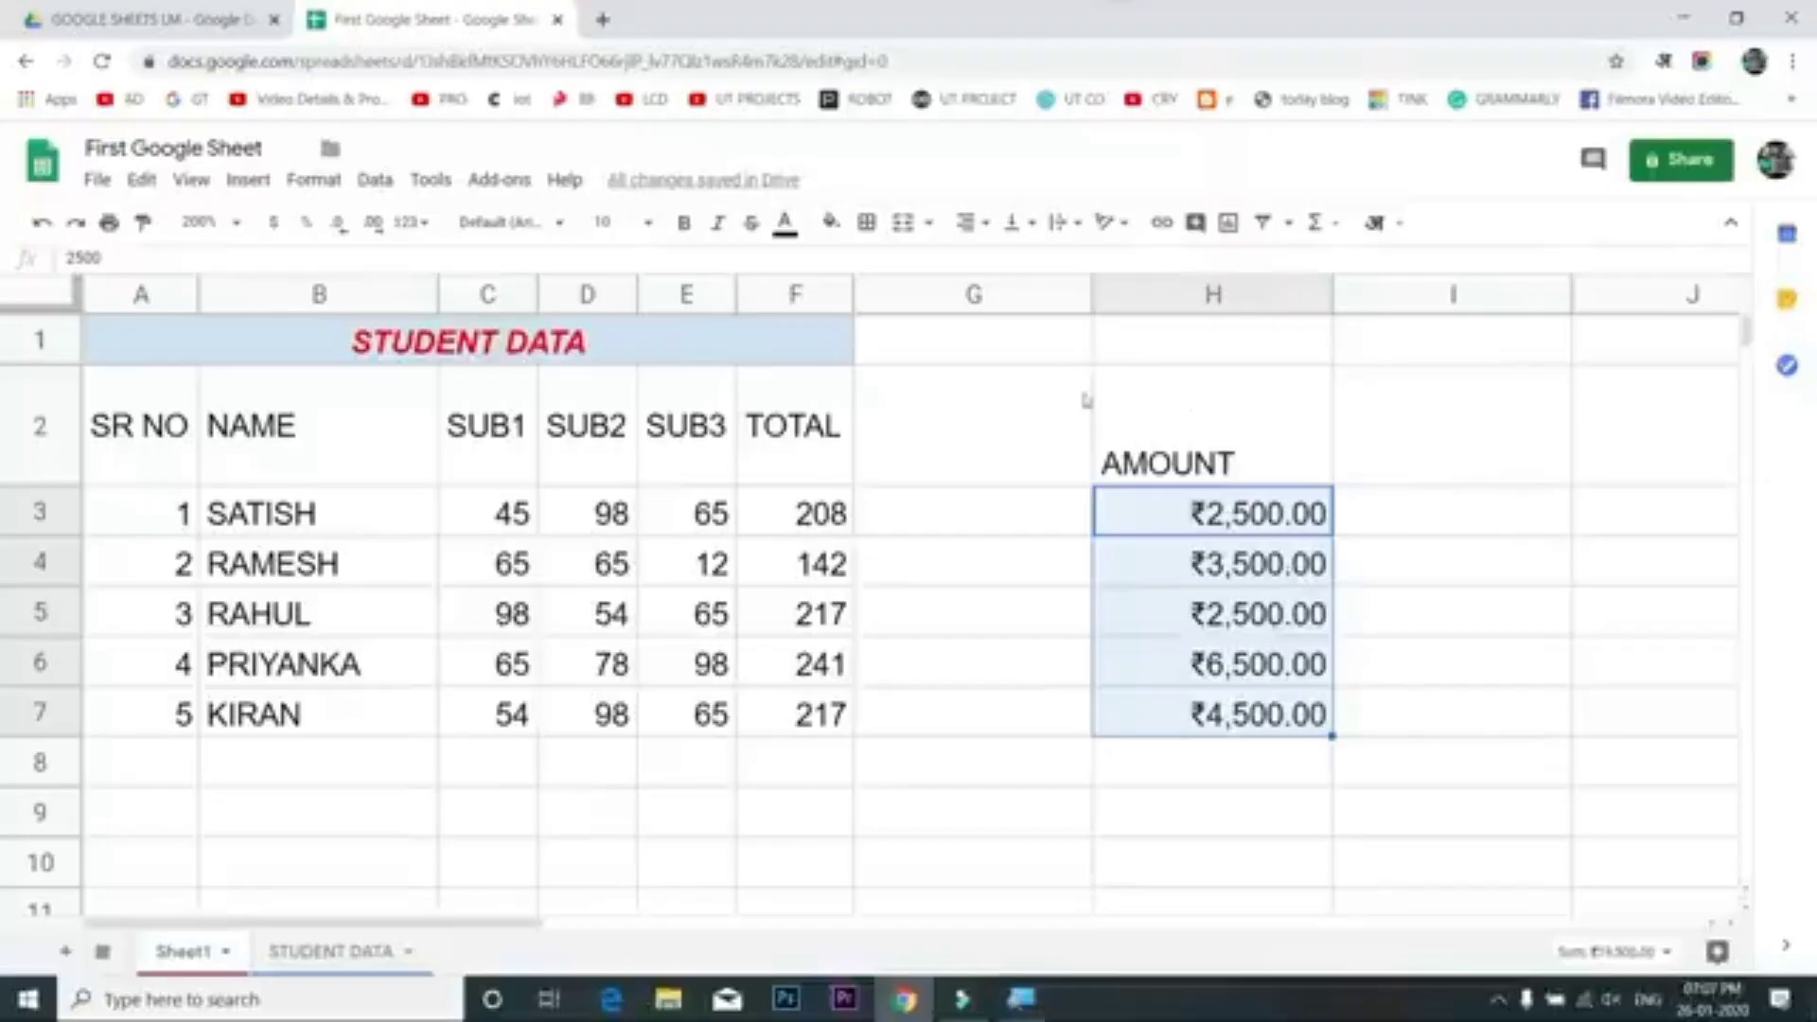
# Apply the Number format to the amounts in H3:H7, and change it to Percent
pyautogui.click(425, 229)
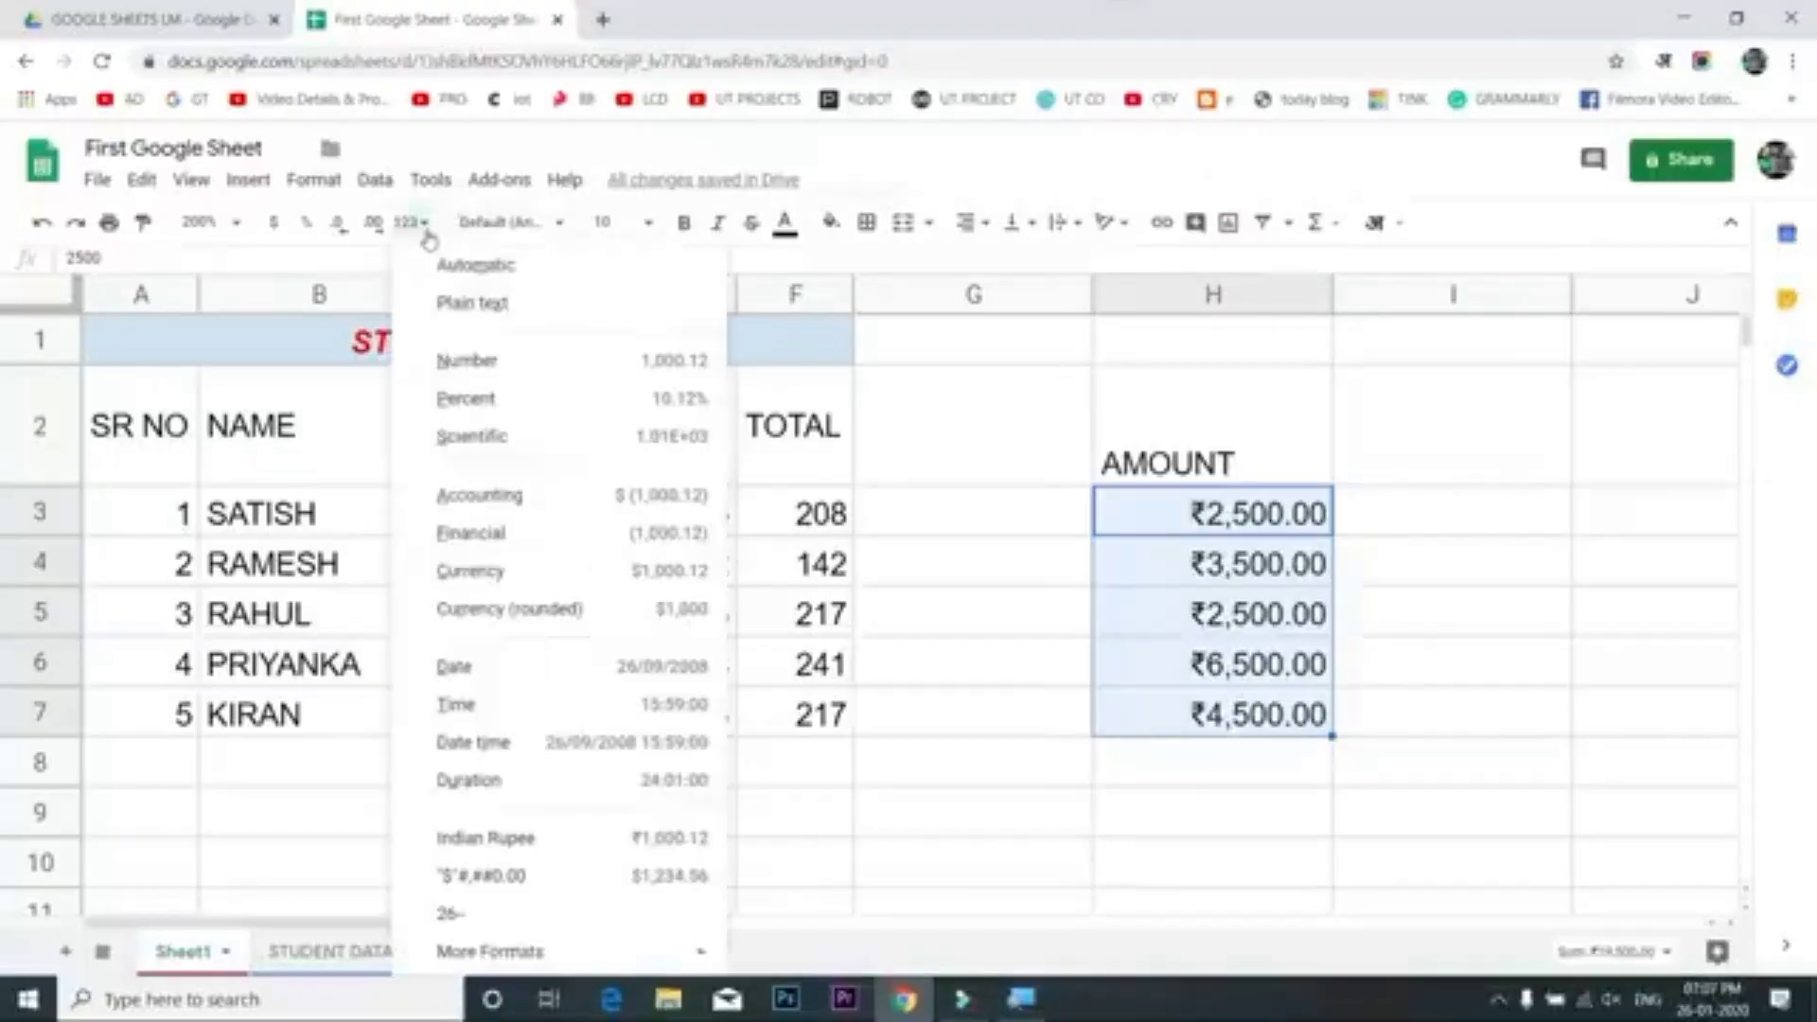
pyautogui.click(474, 362)
pyautogui.click(411, 227)
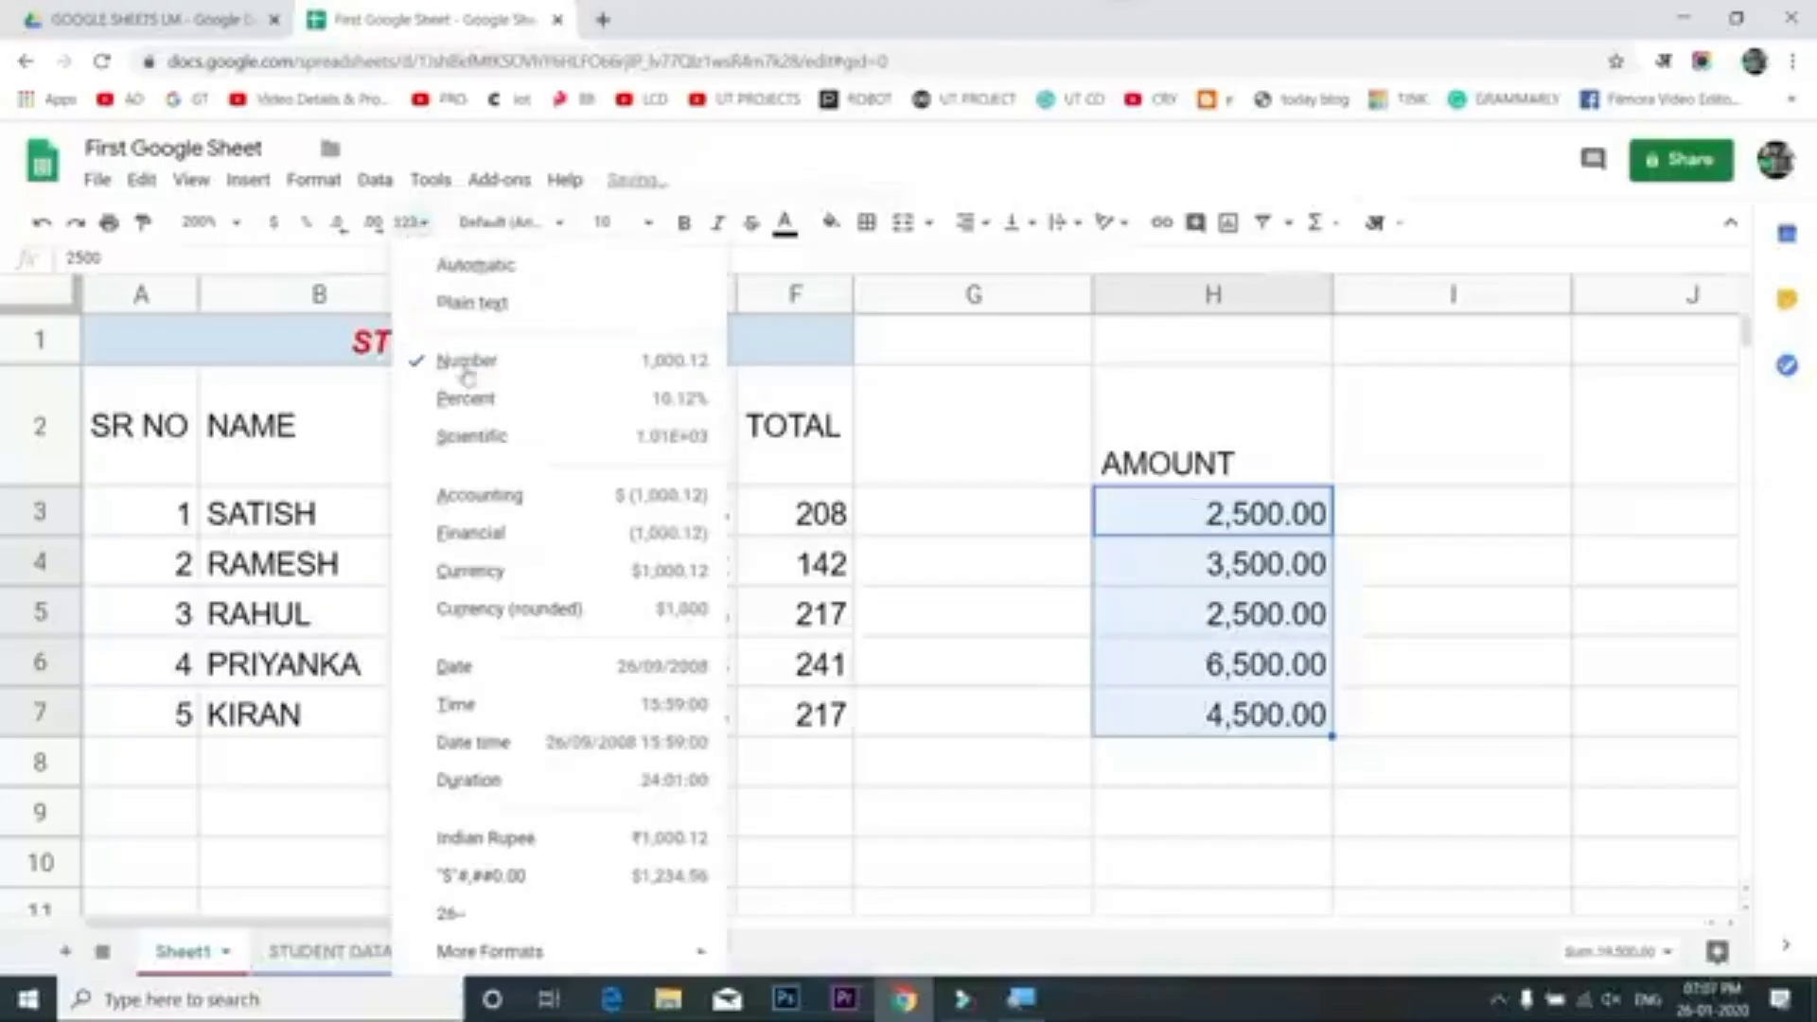
pyautogui.click(483, 407)
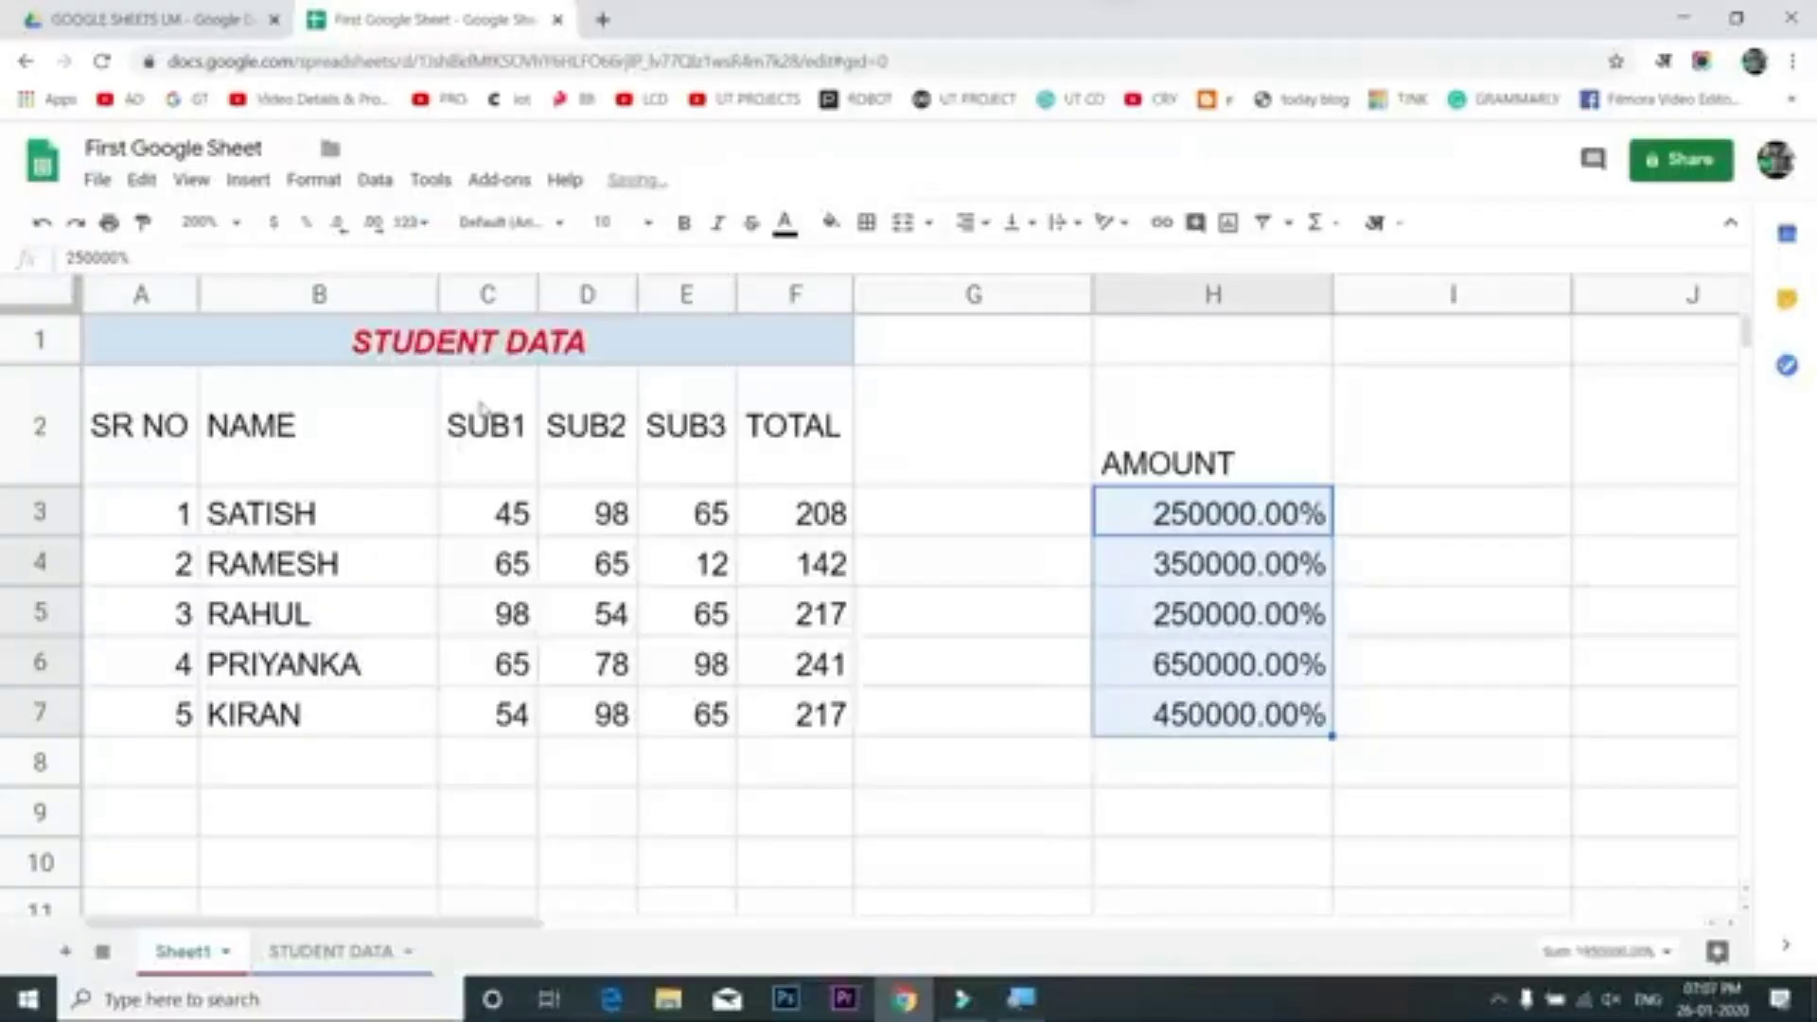
# Try the Date format on the amounts in H3:H7, and return them to the Percent format
pyautogui.click(410, 223)
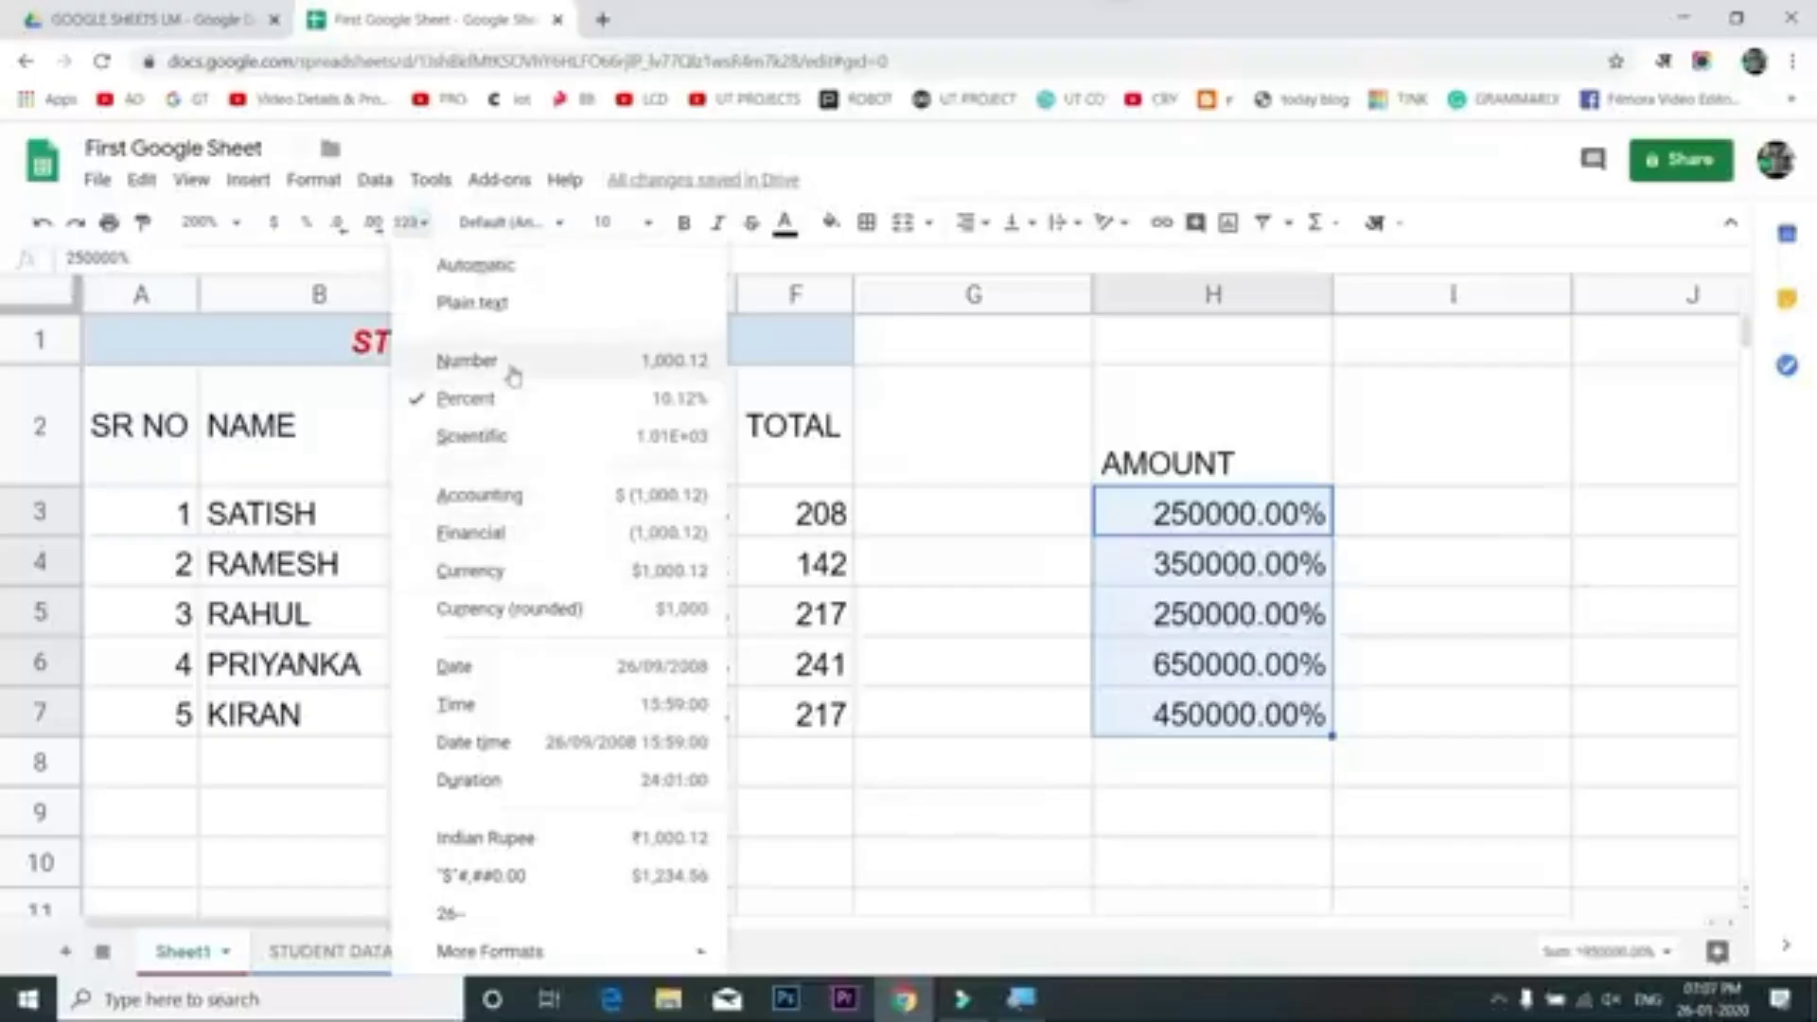
pyautogui.click(535, 670)
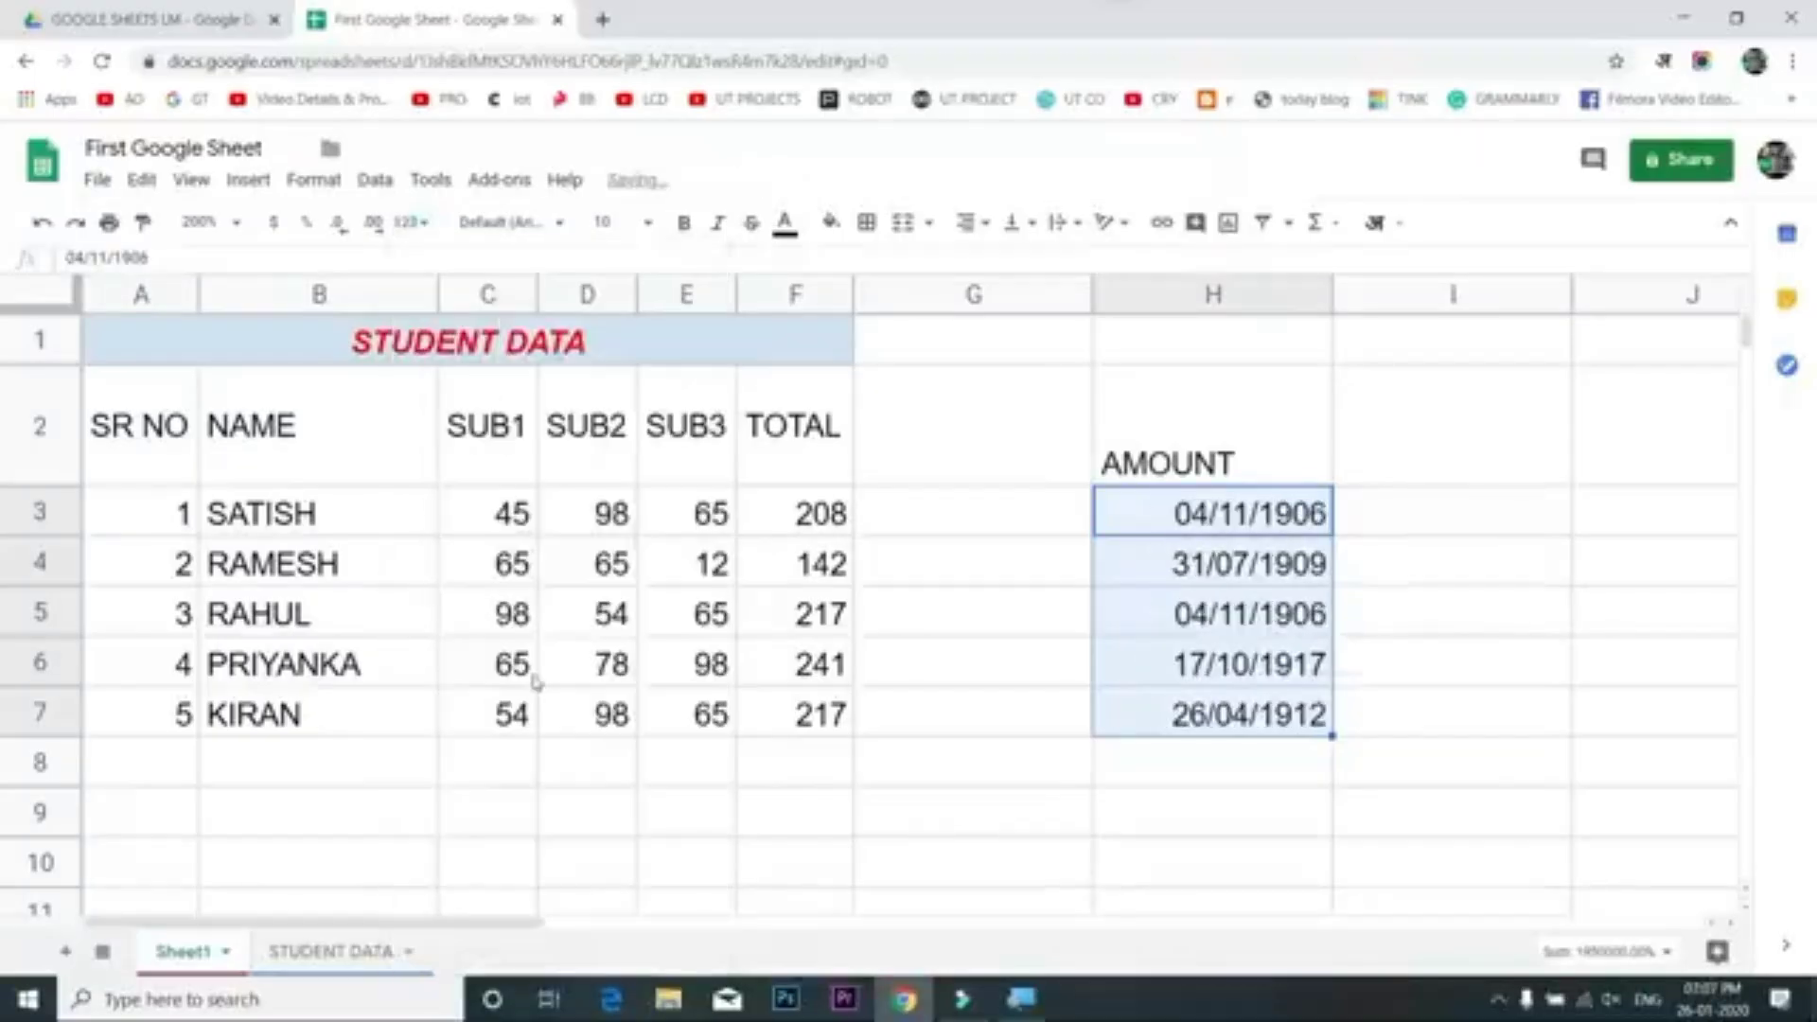
pyautogui.click(412, 222)
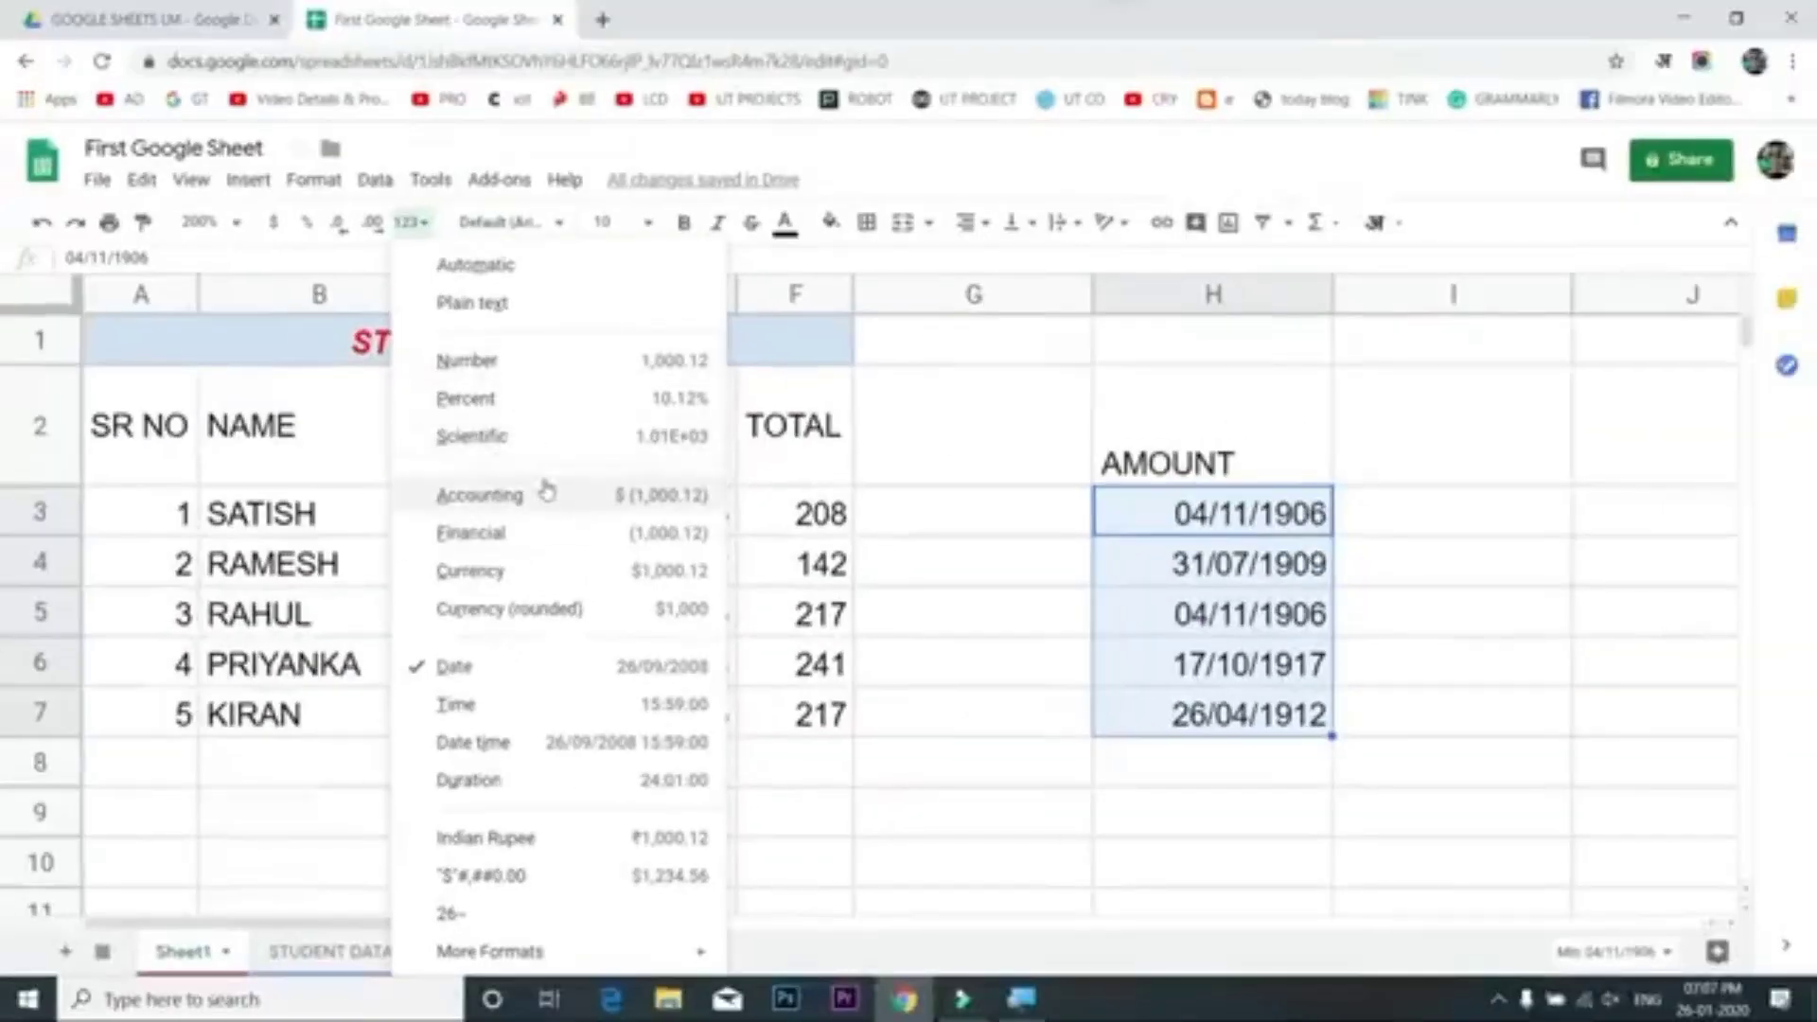
pyautogui.click(1255, 515)
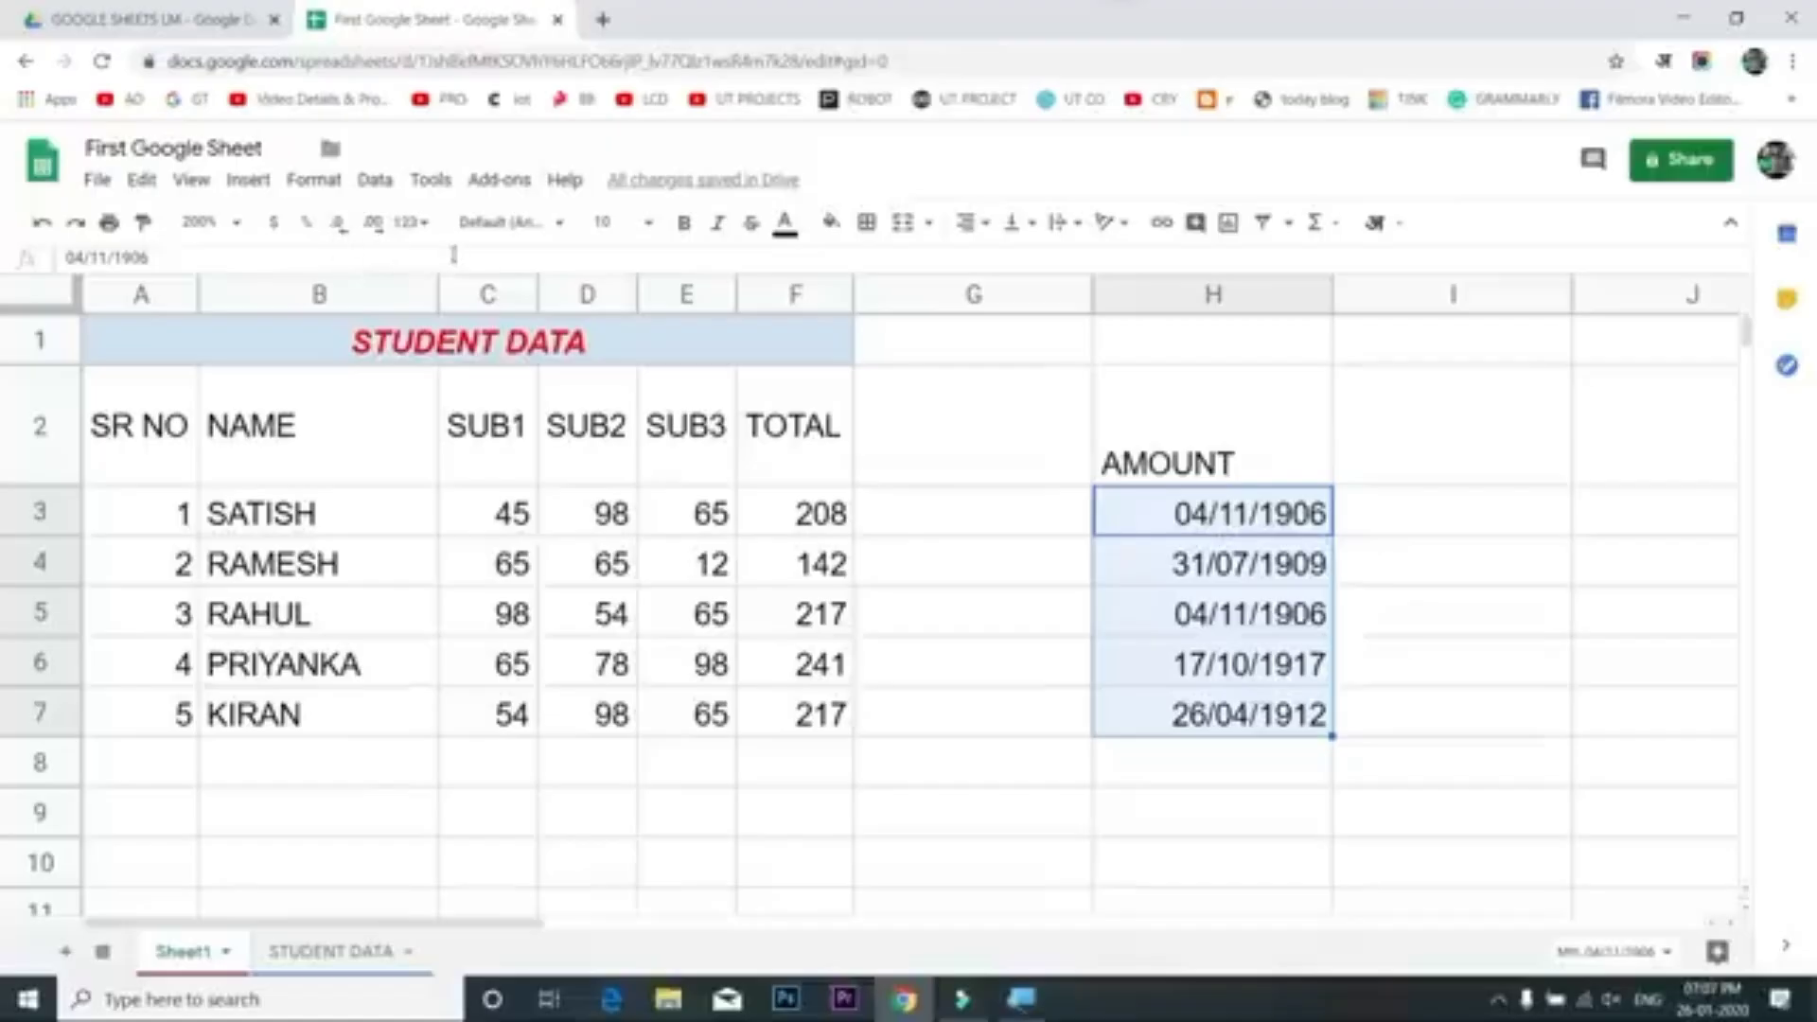
pyautogui.hotkey('ctrl', 'shift', '5')
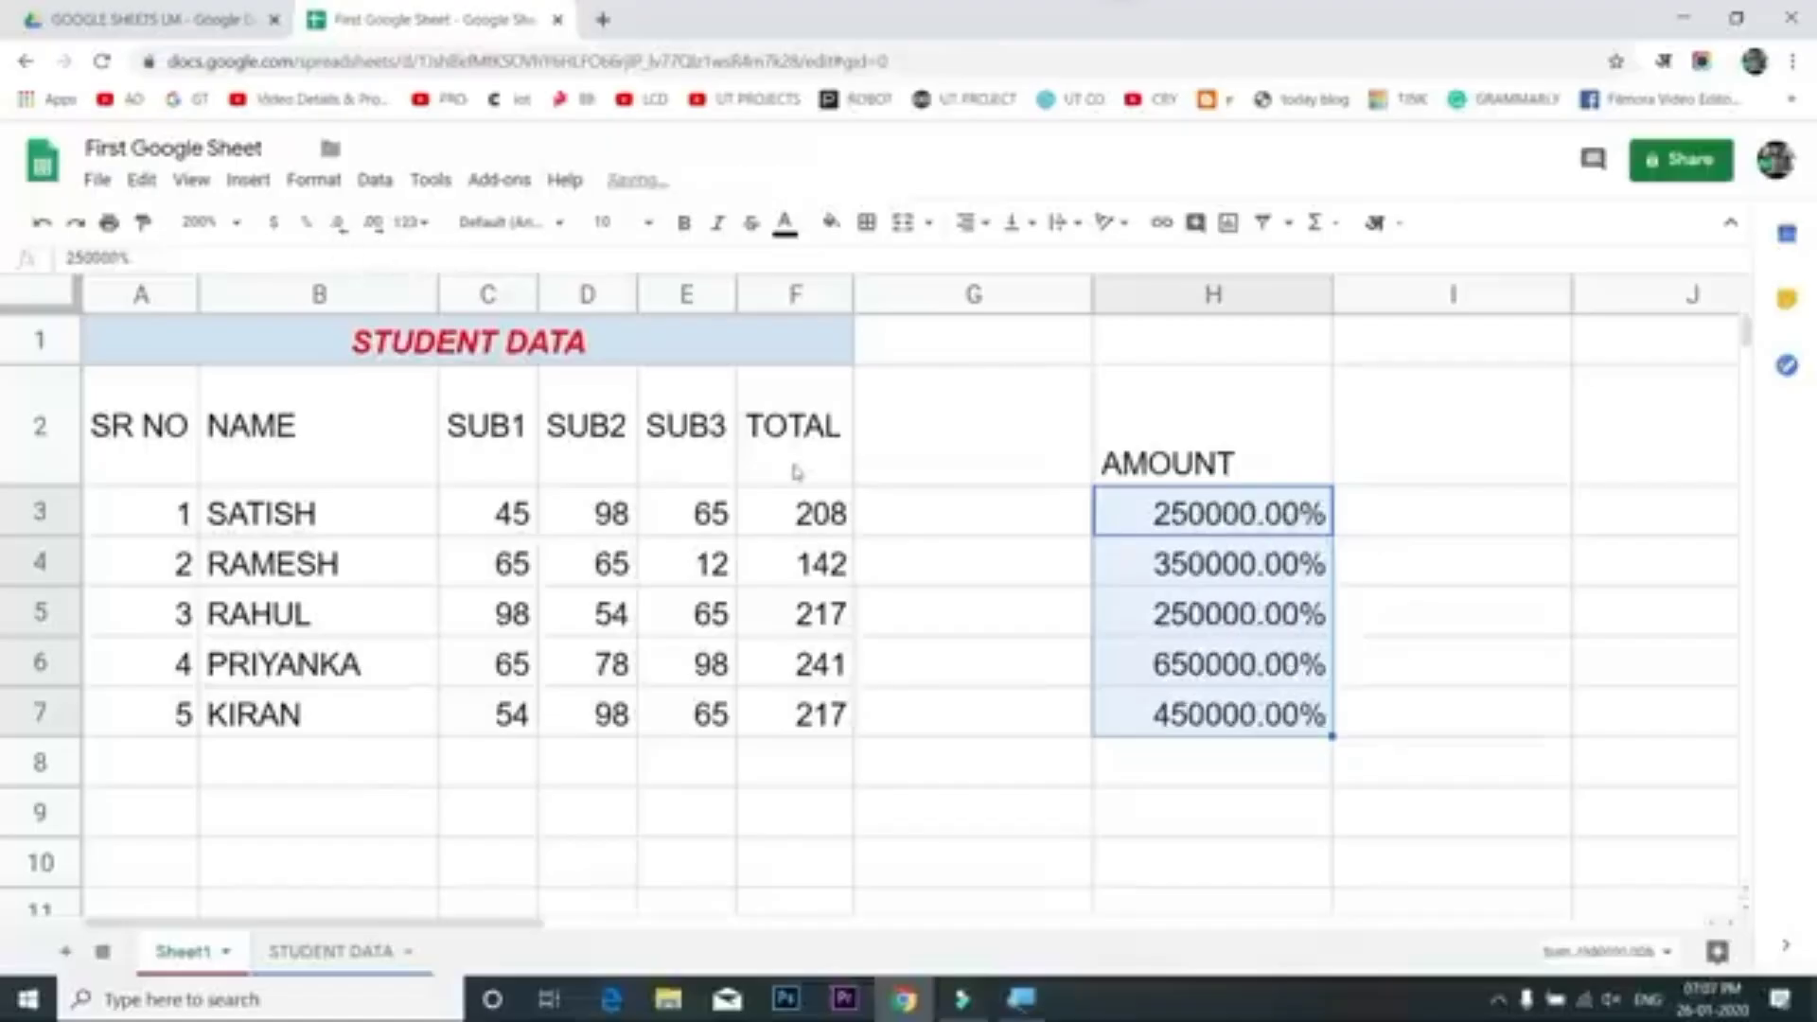
# Apply the Number format to the amounts in H3:H7 and reduce them to one decimal place
pyautogui.hotkey('ctrl', 'shift', '1')
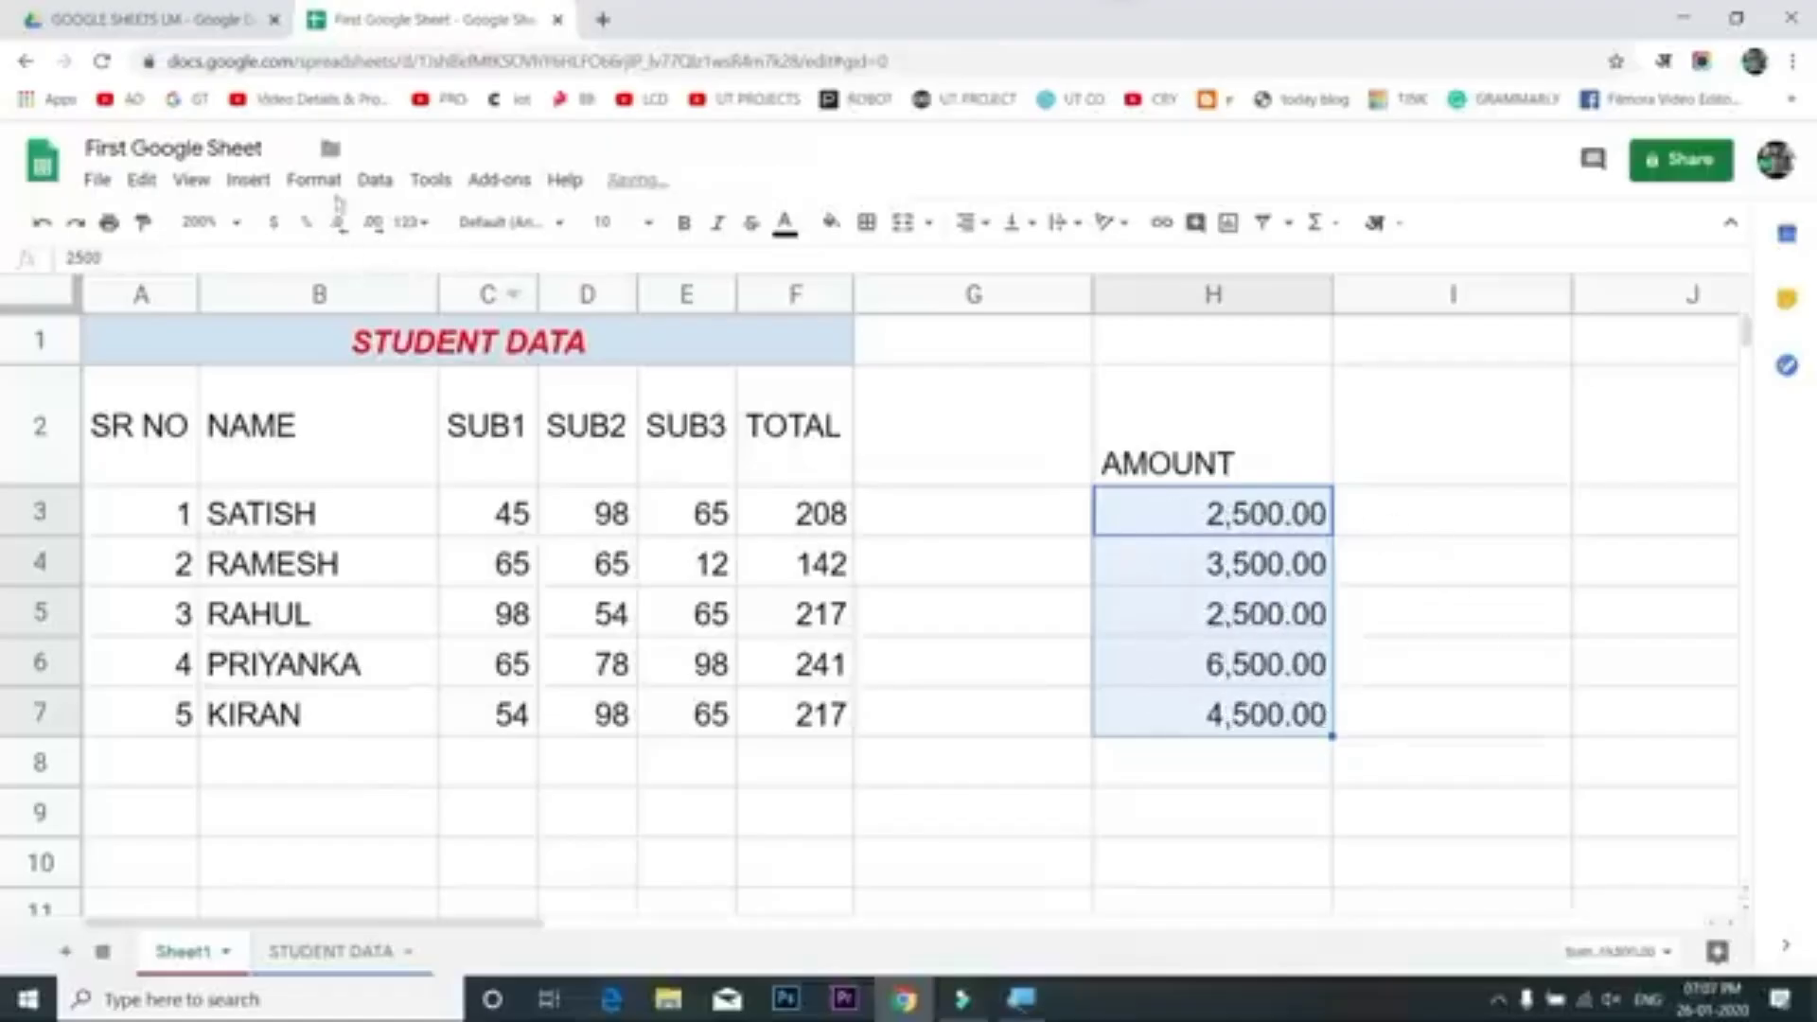
pyautogui.click(373, 231)
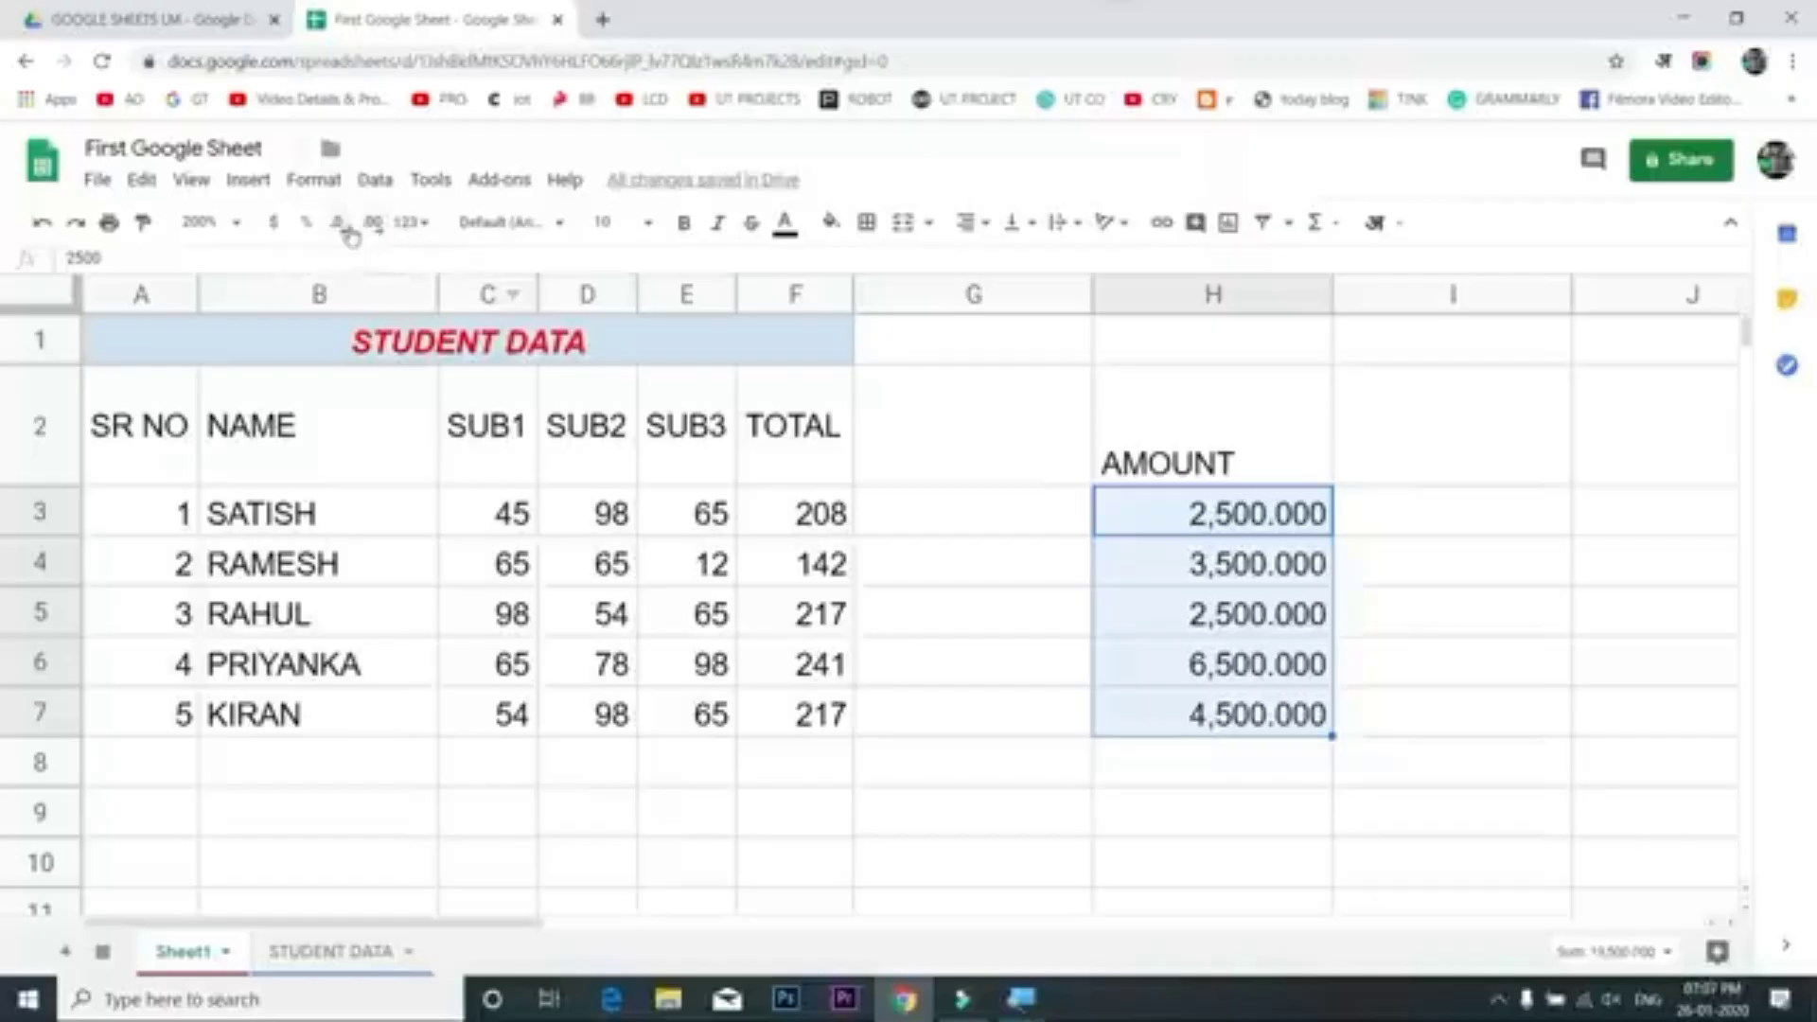
pyautogui.click(347, 232)
pyautogui.click(346, 233)
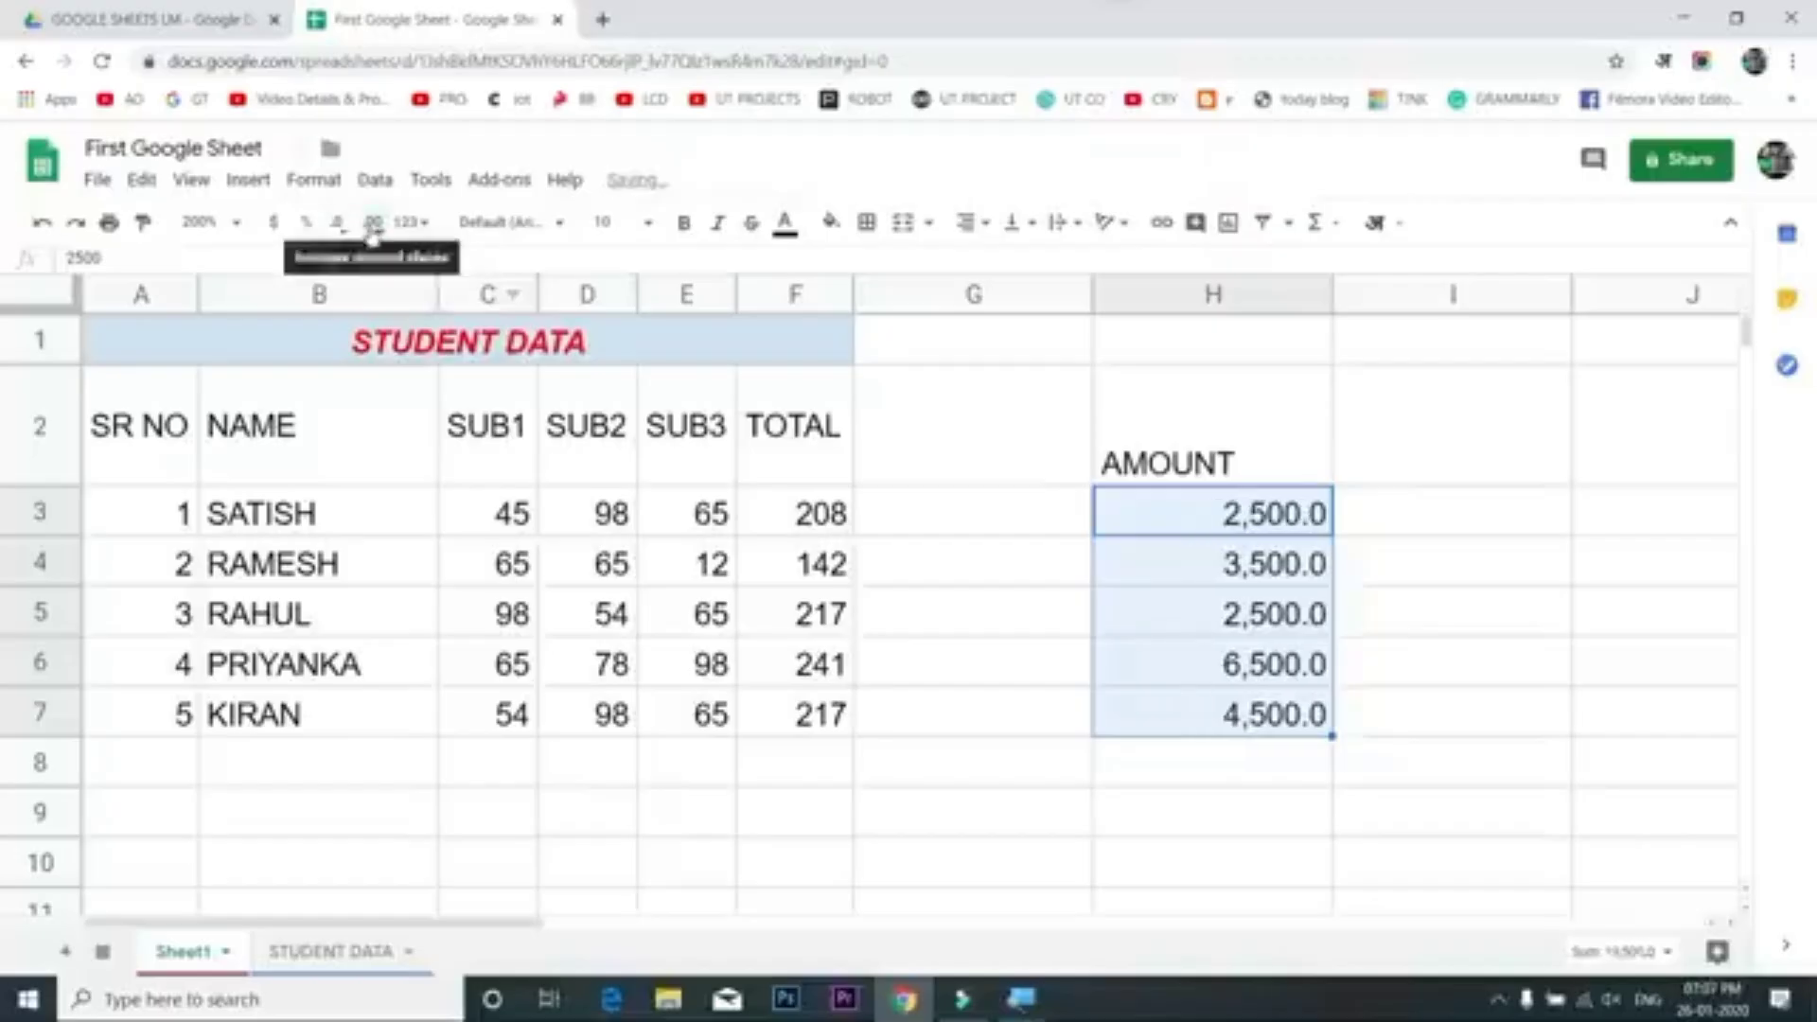
# Increase and decrease the decimal places of the amounts in H3:H7 several times, ending with two decimals
pyautogui.click(373, 231)
pyautogui.click(373, 231)
pyautogui.click(372, 231)
pyautogui.click(346, 233)
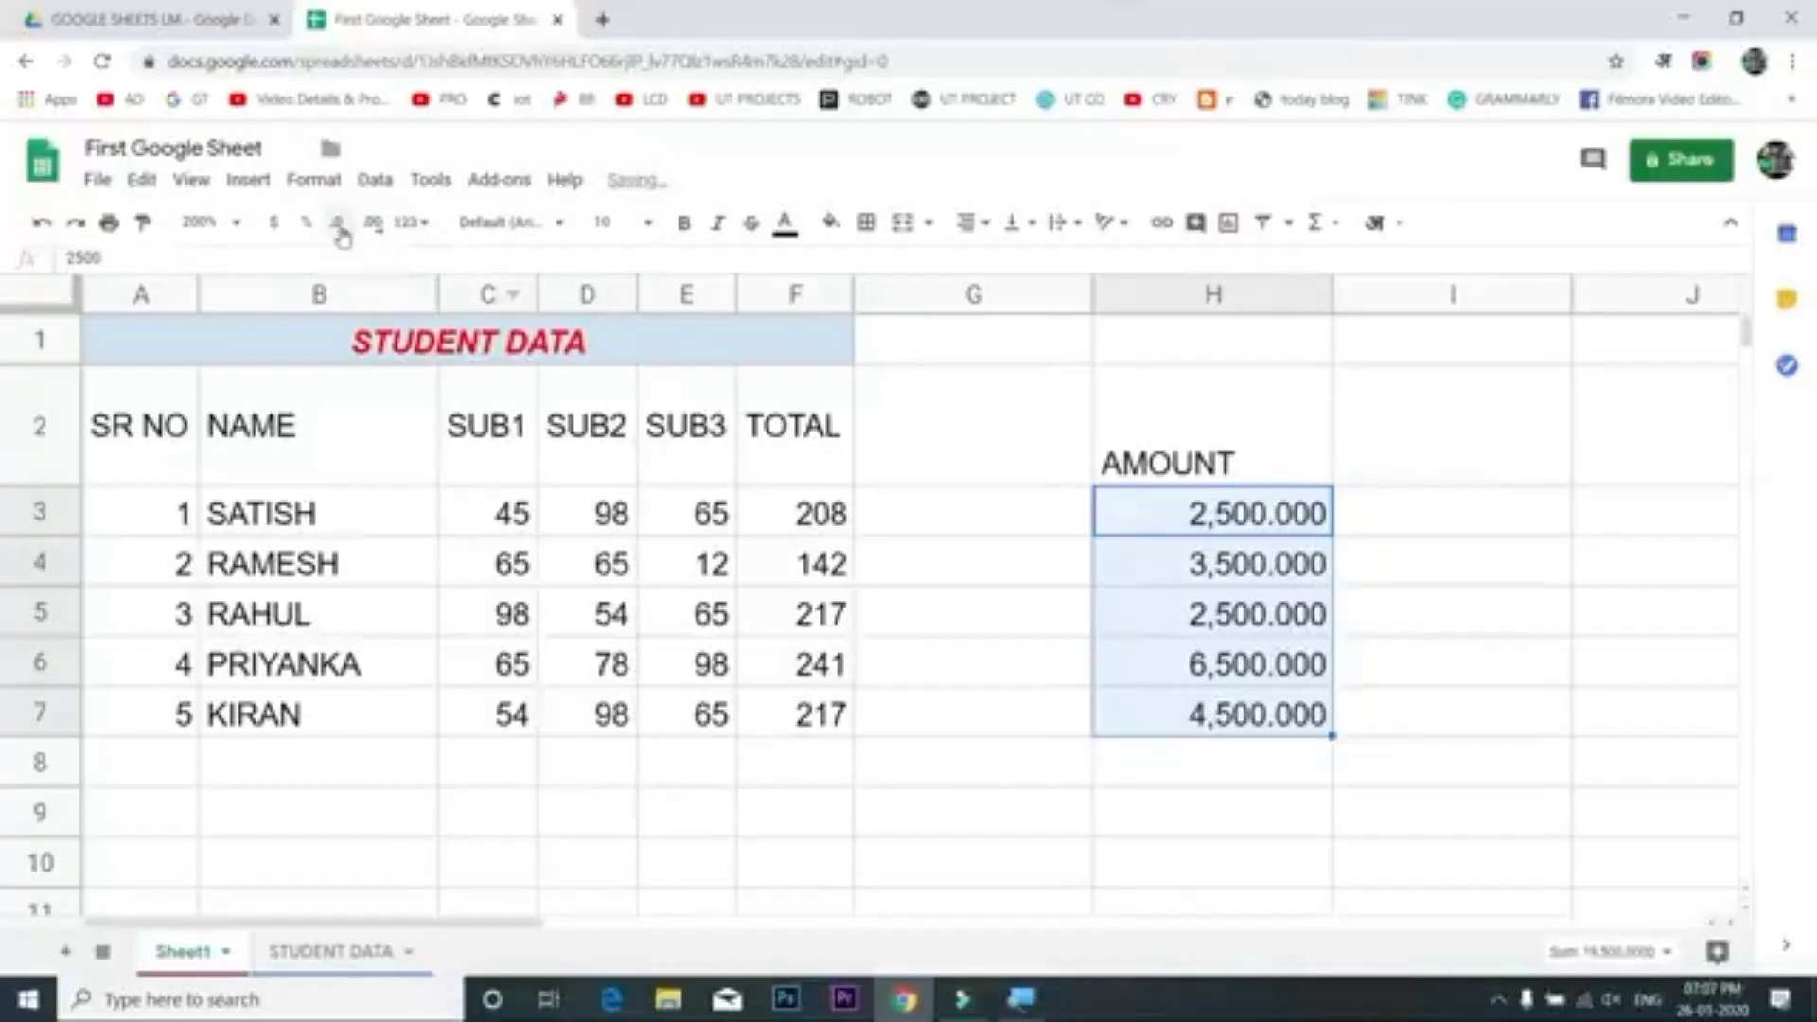
pyautogui.click(346, 233)
pyautogui.click(373, 230)
pyautogui.click(372, 230)
pyautogui.click(373, 231)
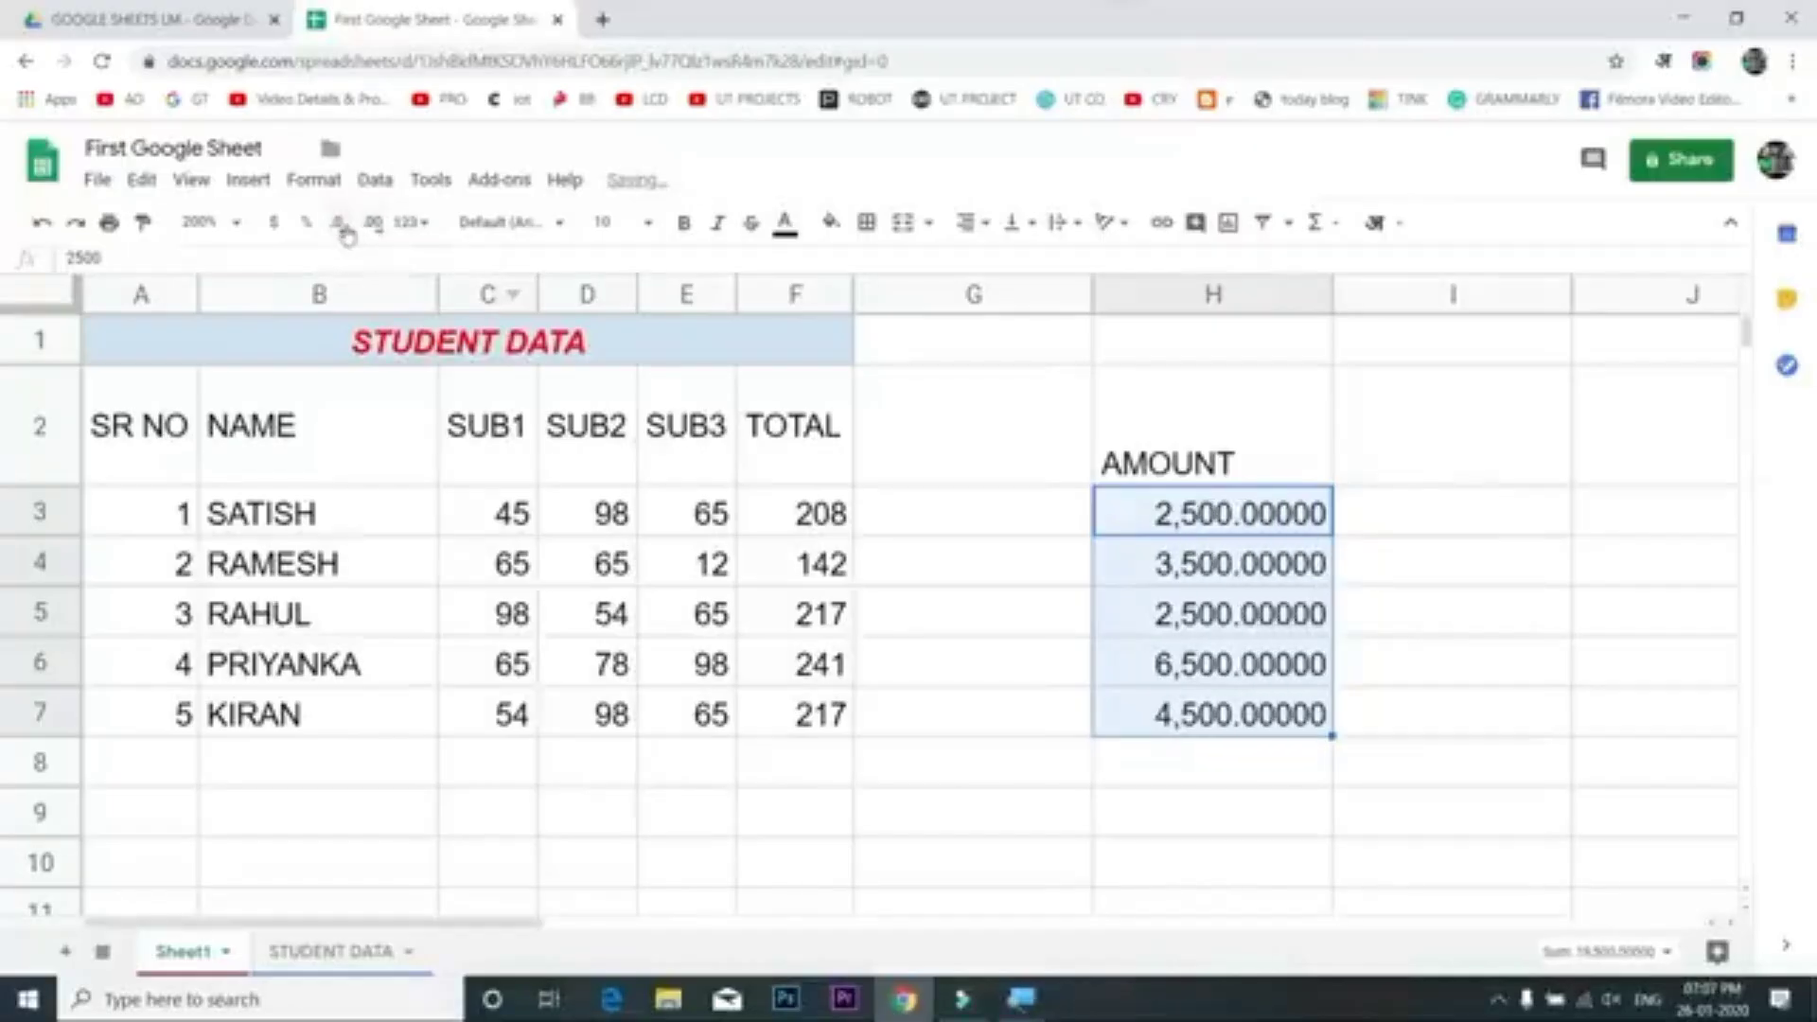
pyautogui.click(347, 232)
pyautogui.click(346, 233)
pyautogui.click(346, 233)
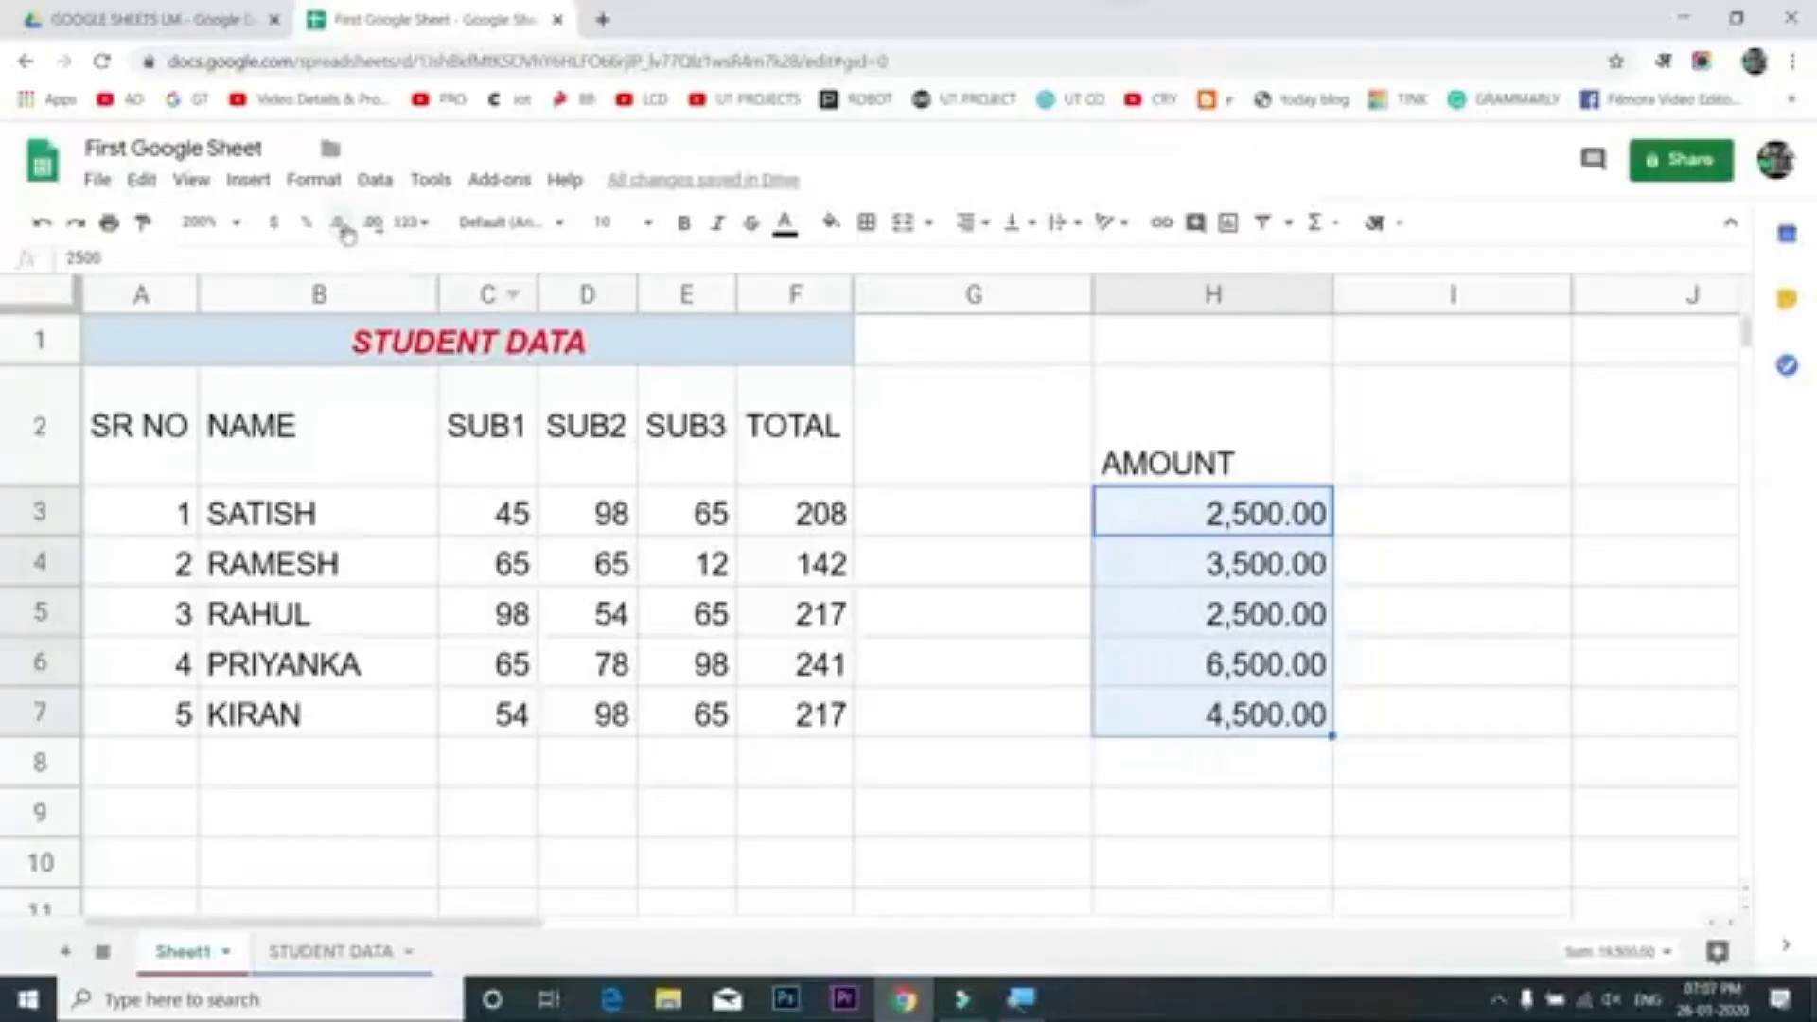
# Try the Percent format on the amounts in H3:H7 and undo it
pyautogui.click(306, 227)
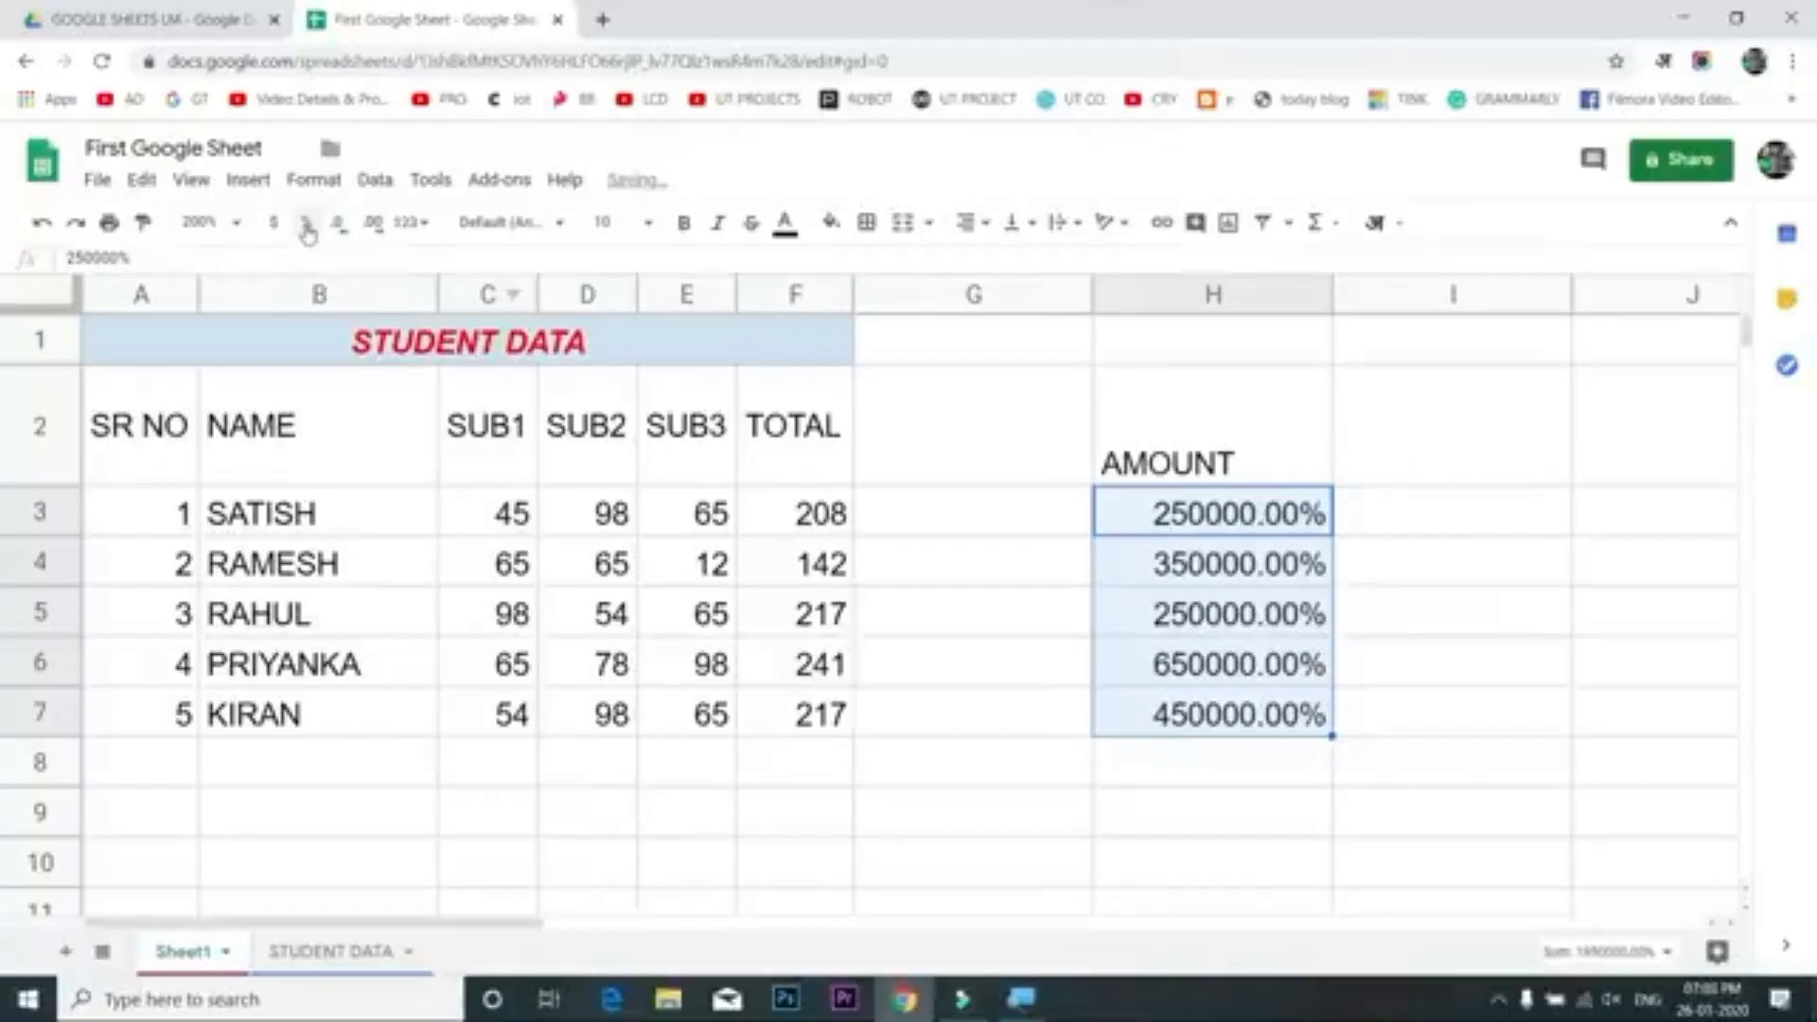
pyautogui.hotkey('ctrl', 'z')
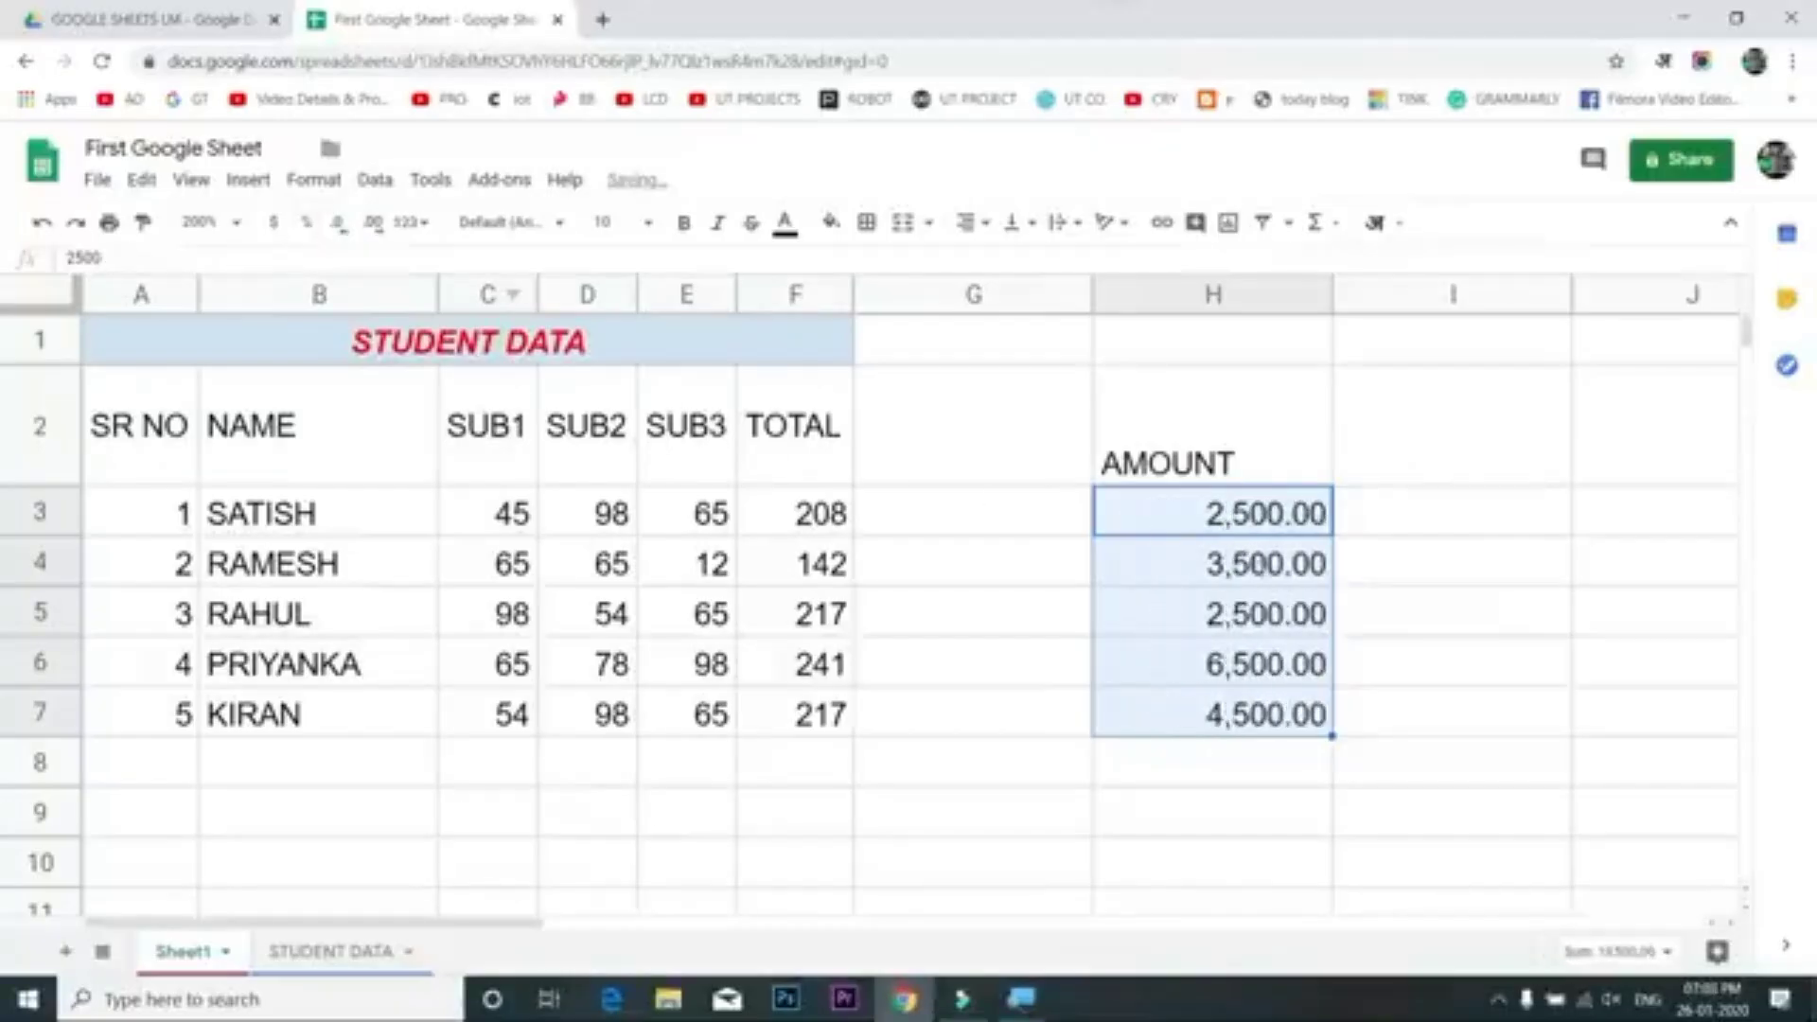
pyautogui.click(236, 224)
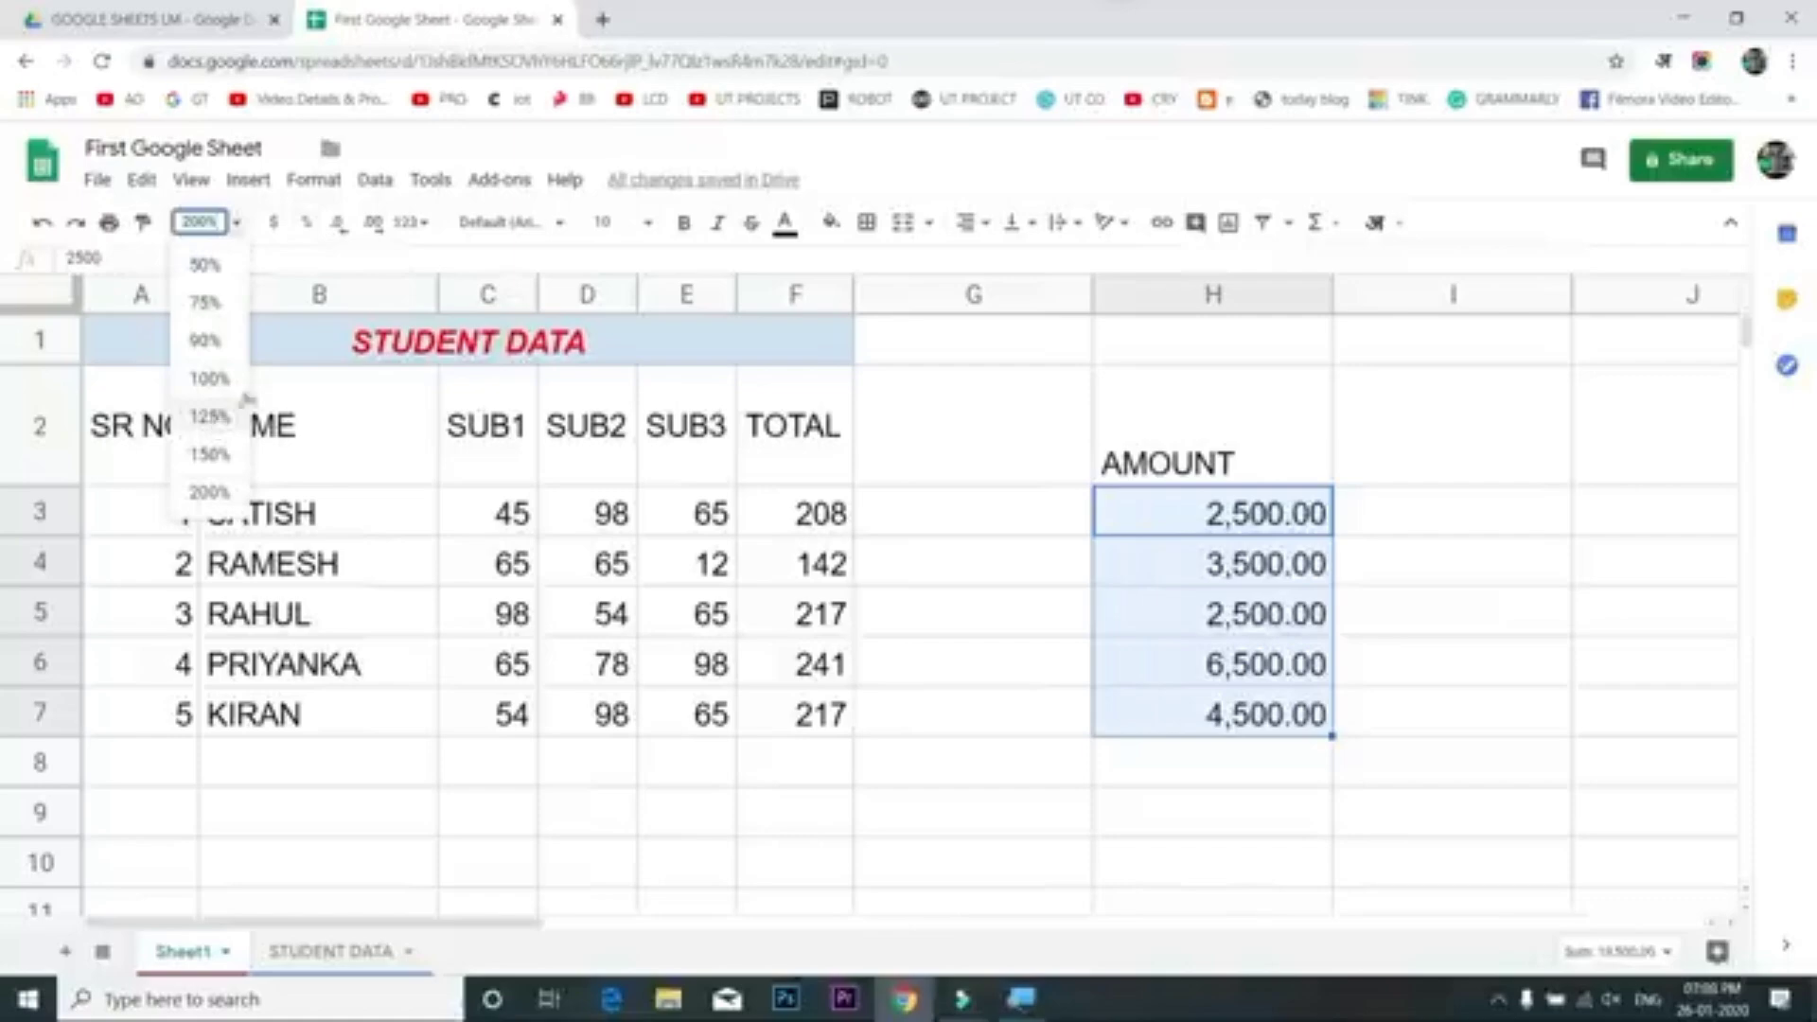
pyautogui.click(456, 546)
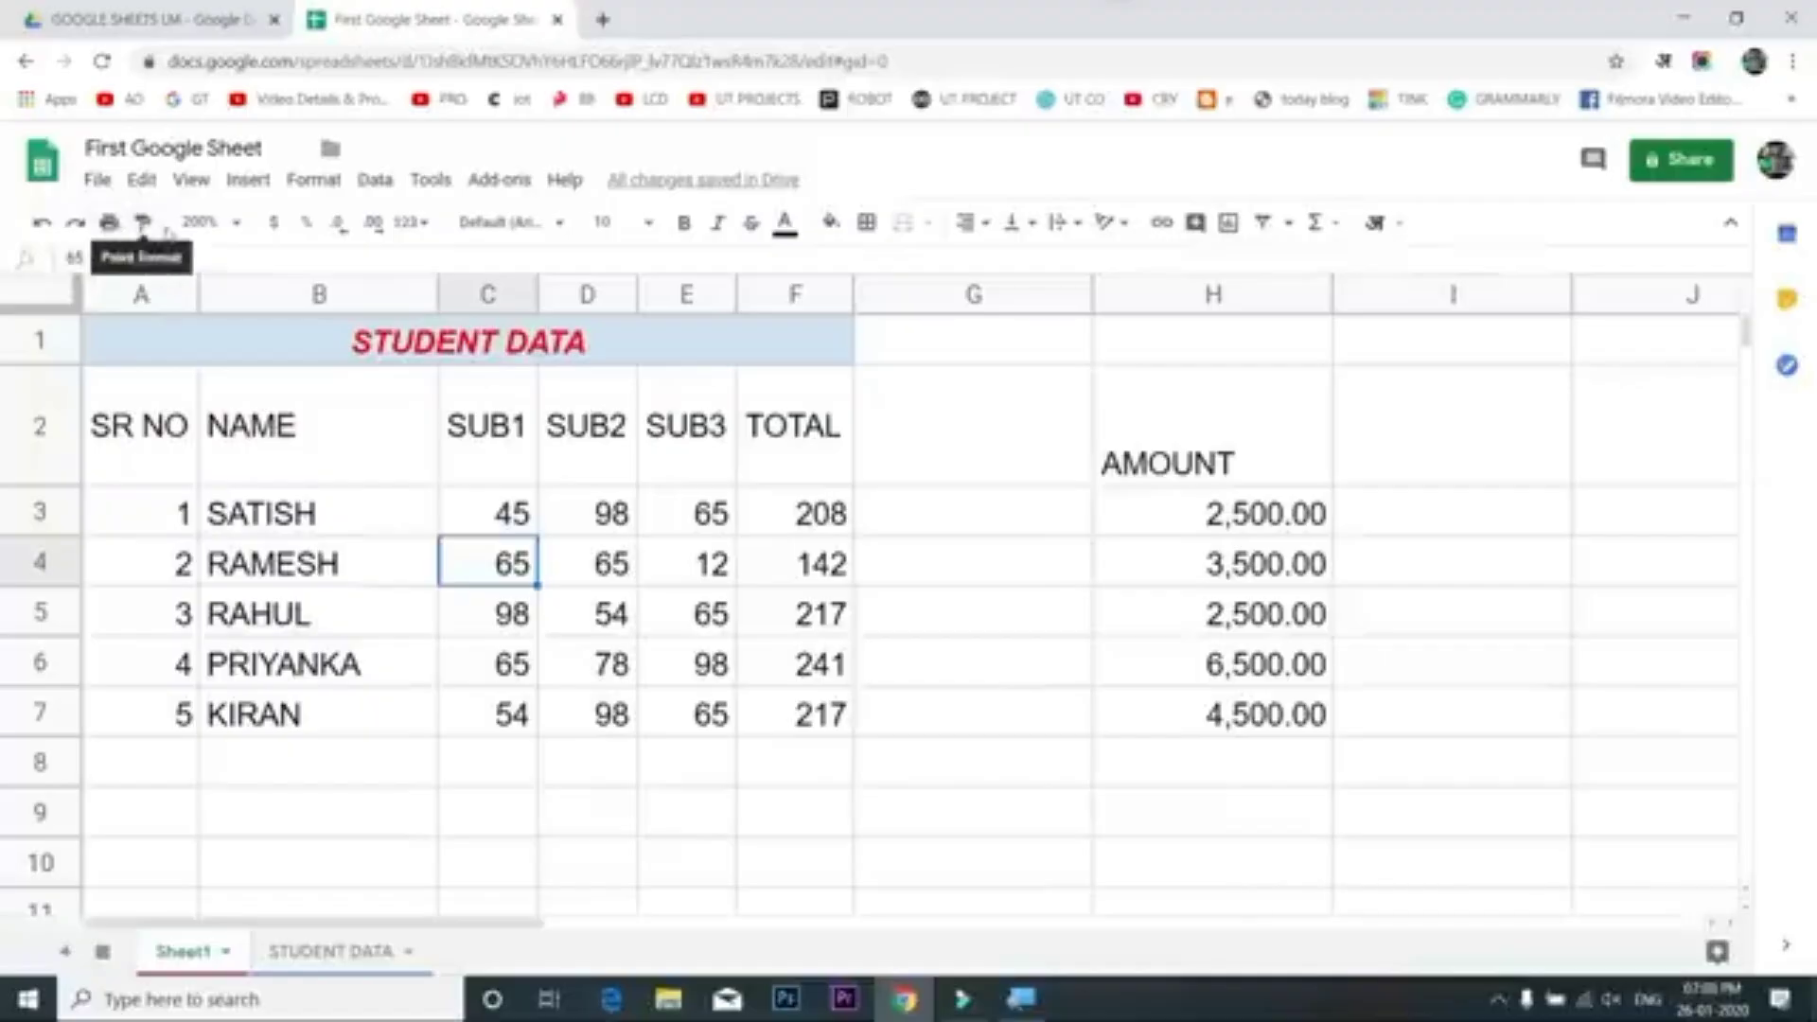
# Try copying the STUDENT DATA title's formatting onto the AMOUNT header in H2 with Paint format, and undo it
pyautogui.click(464, 354)
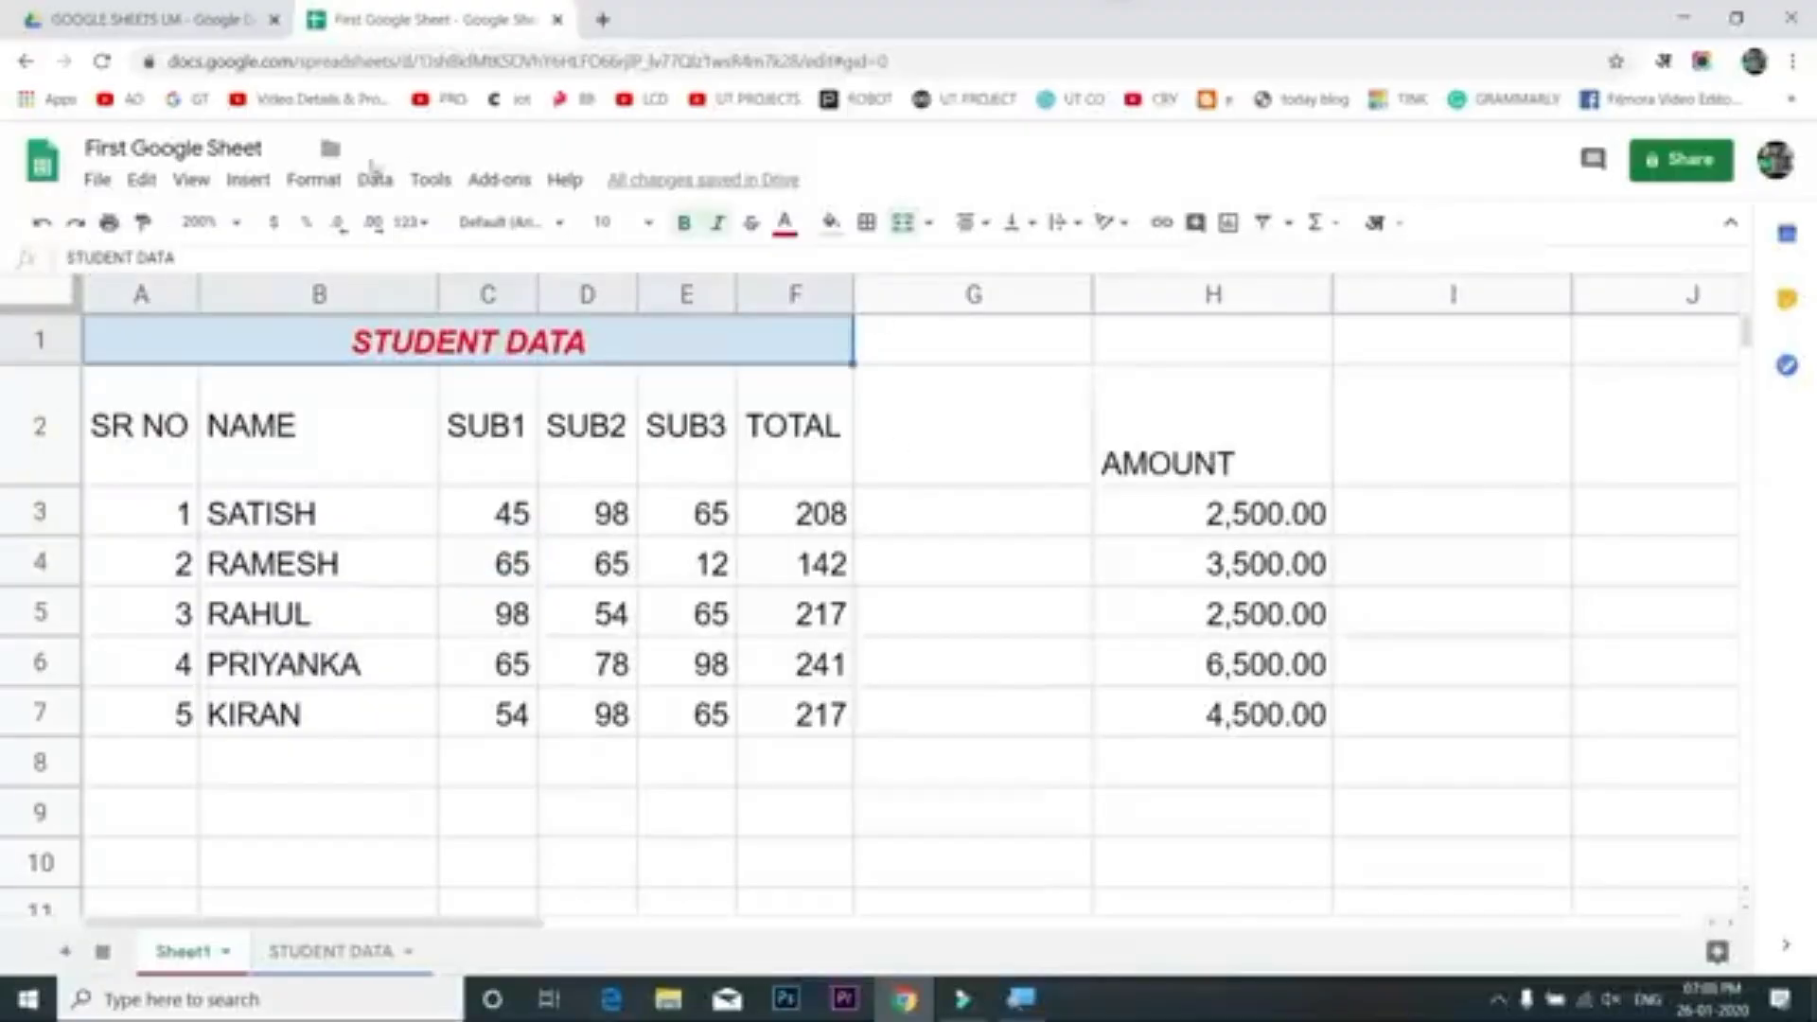
pyautogui.click(143, 223)
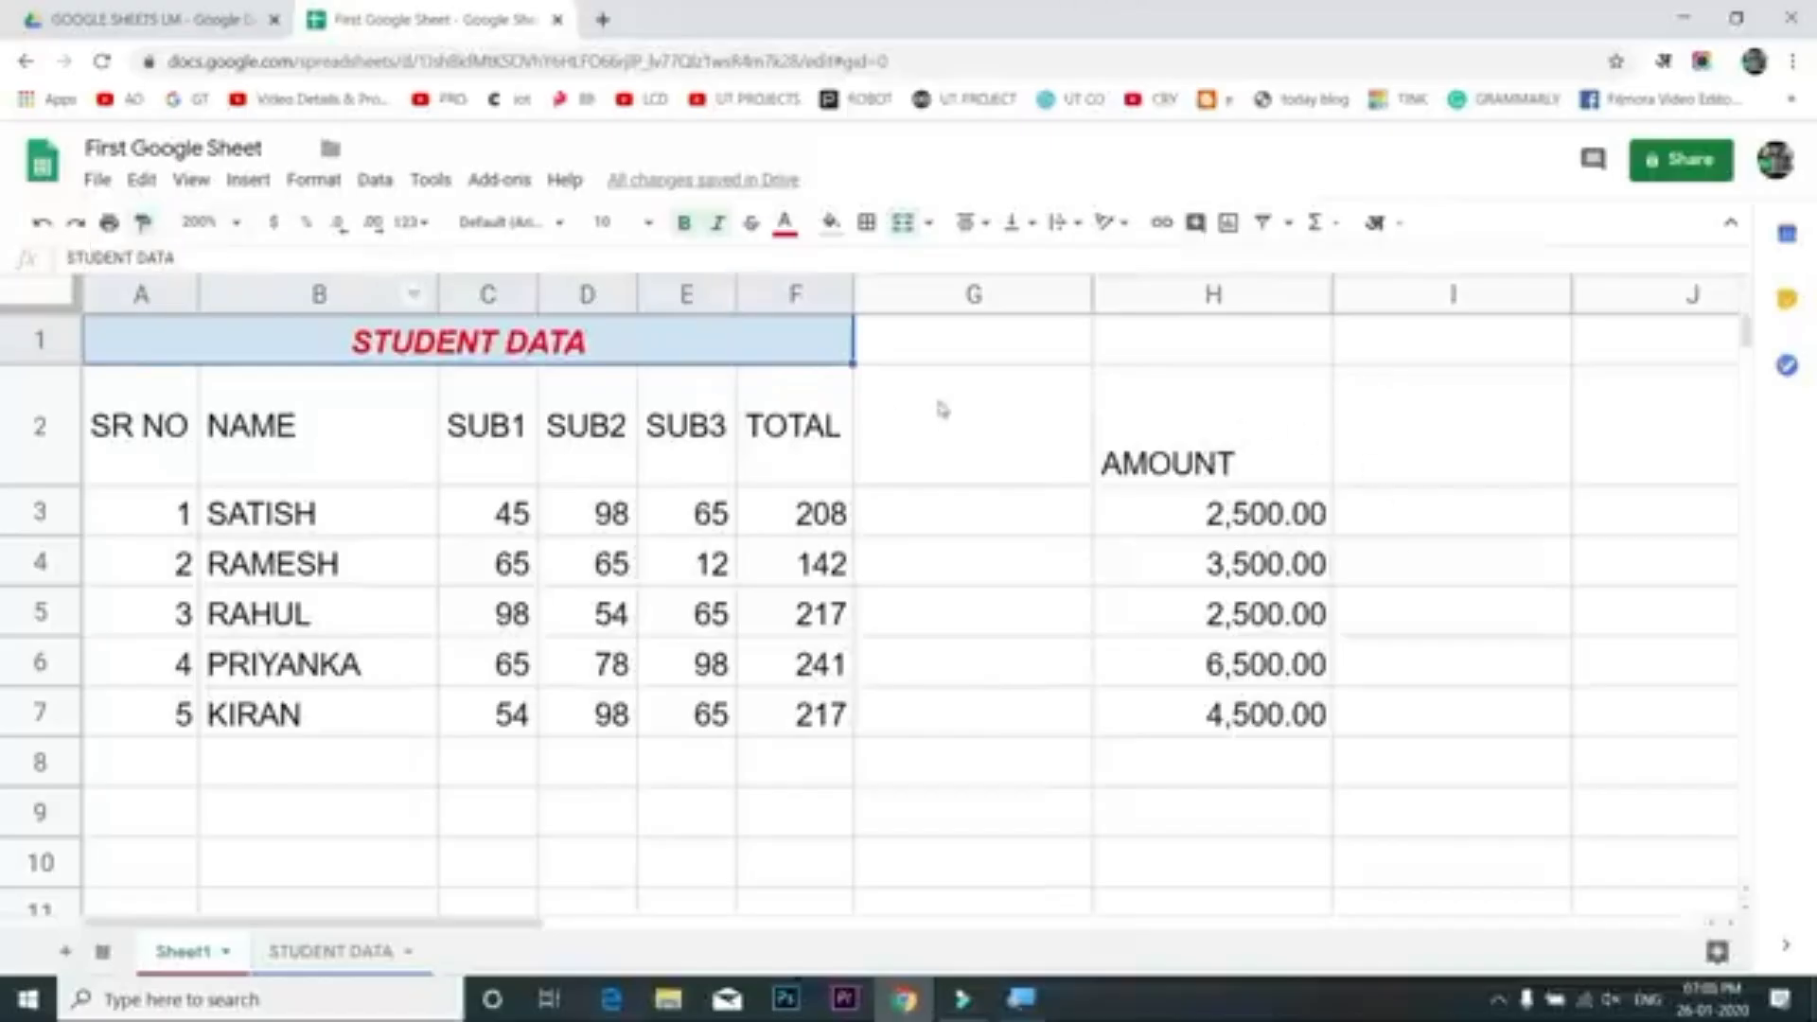
pyautogui.click(1147, 454)
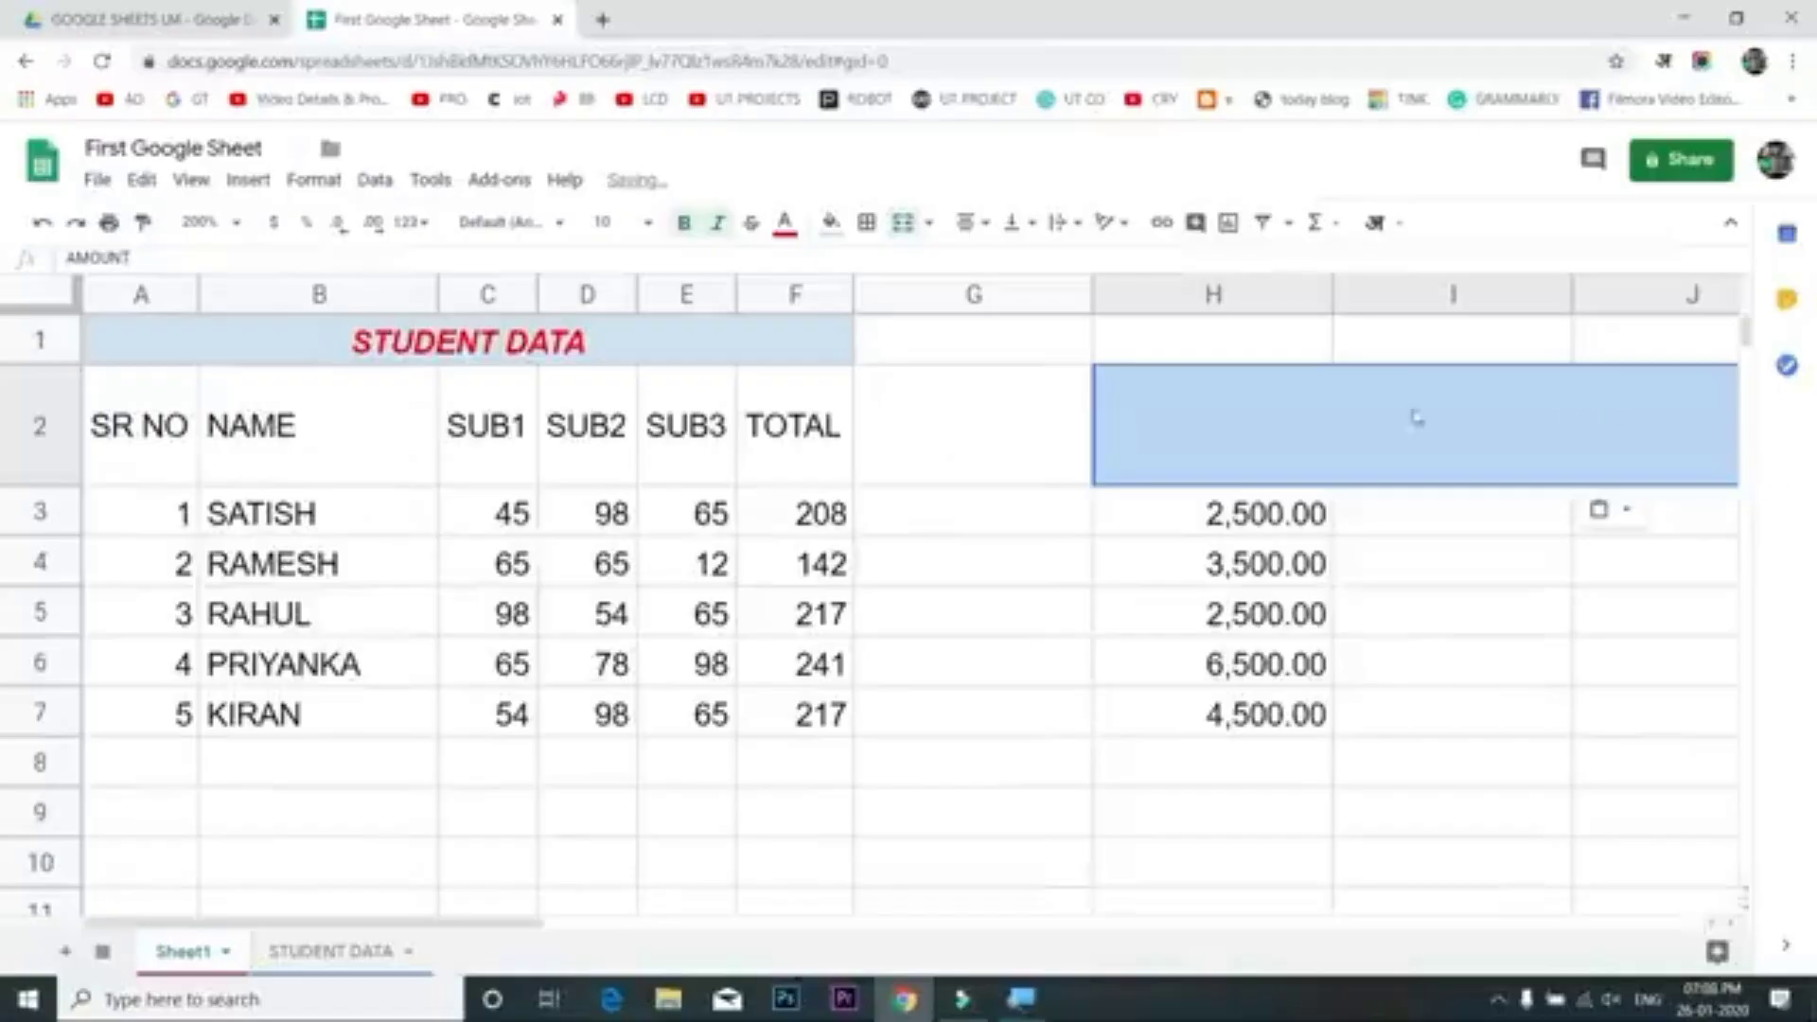
pyautogui.hotkey('ctrl', 'z')
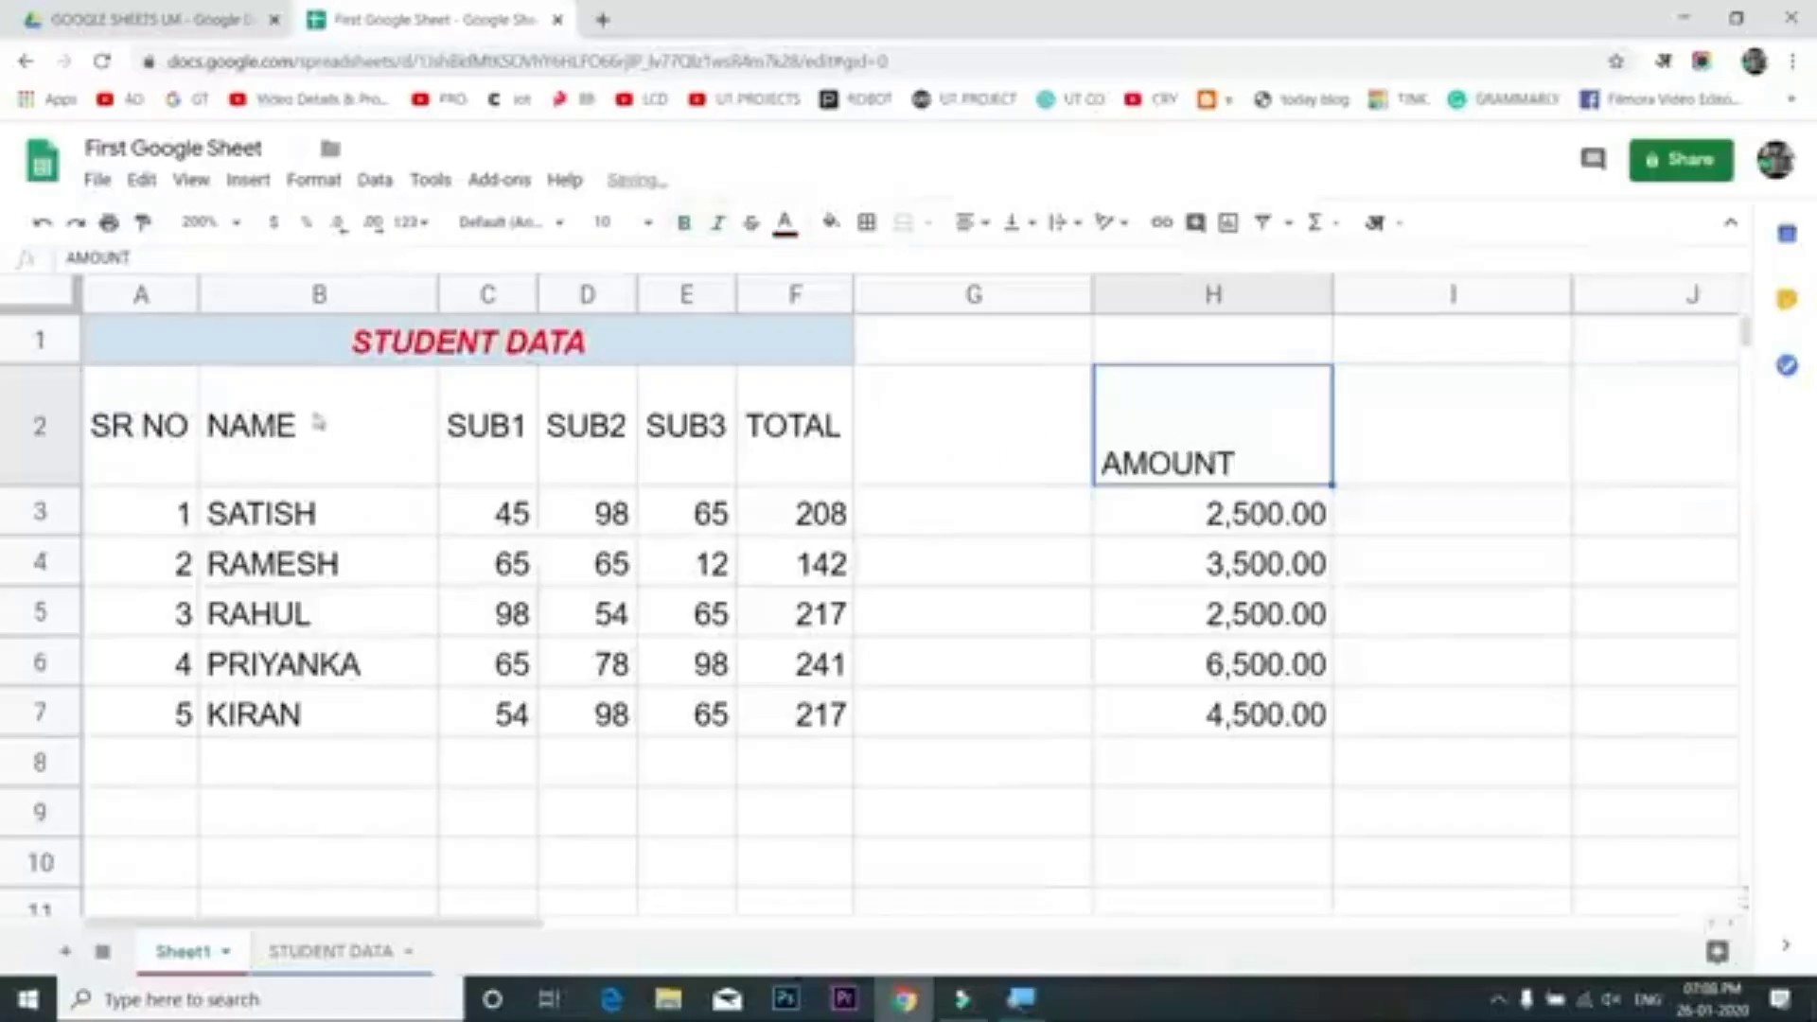
# Make the NAME header in B2 bold with red text
pyautogui.doubleClick(284, 431)
pyautogui.press('Escape')
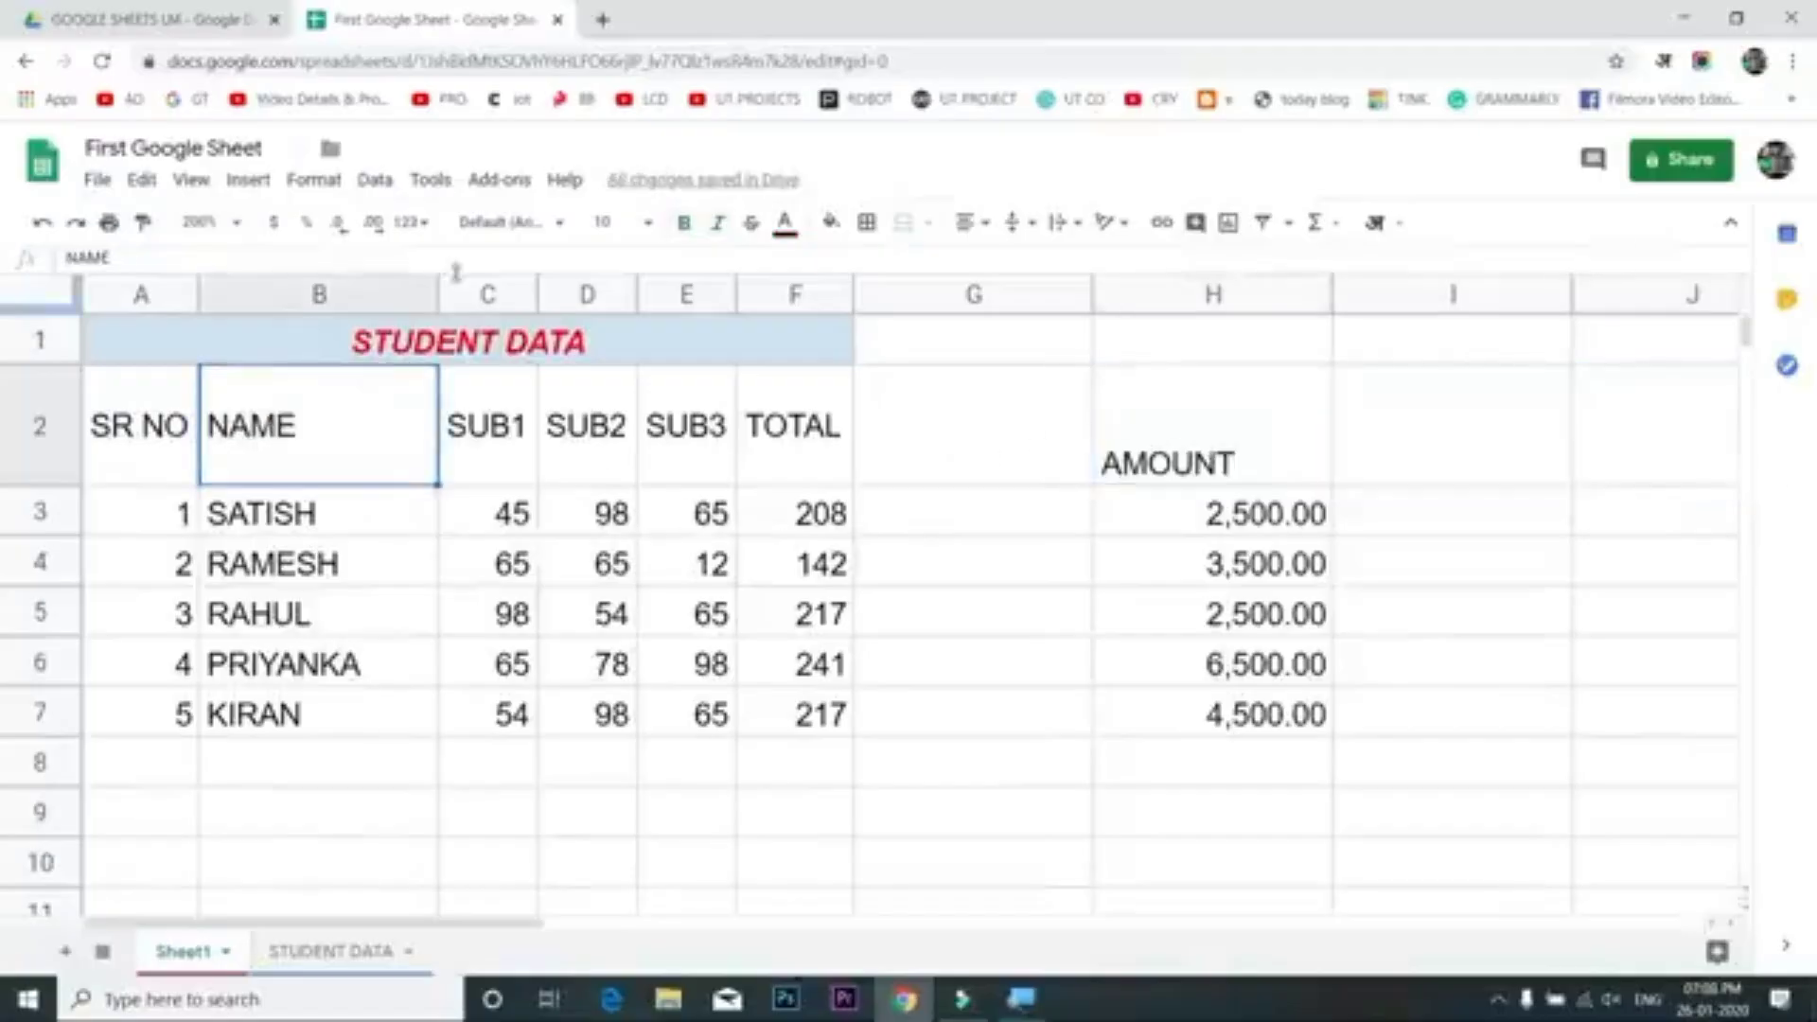
pyautogui.click(683, 224)
pyautogui.click(780, 235)
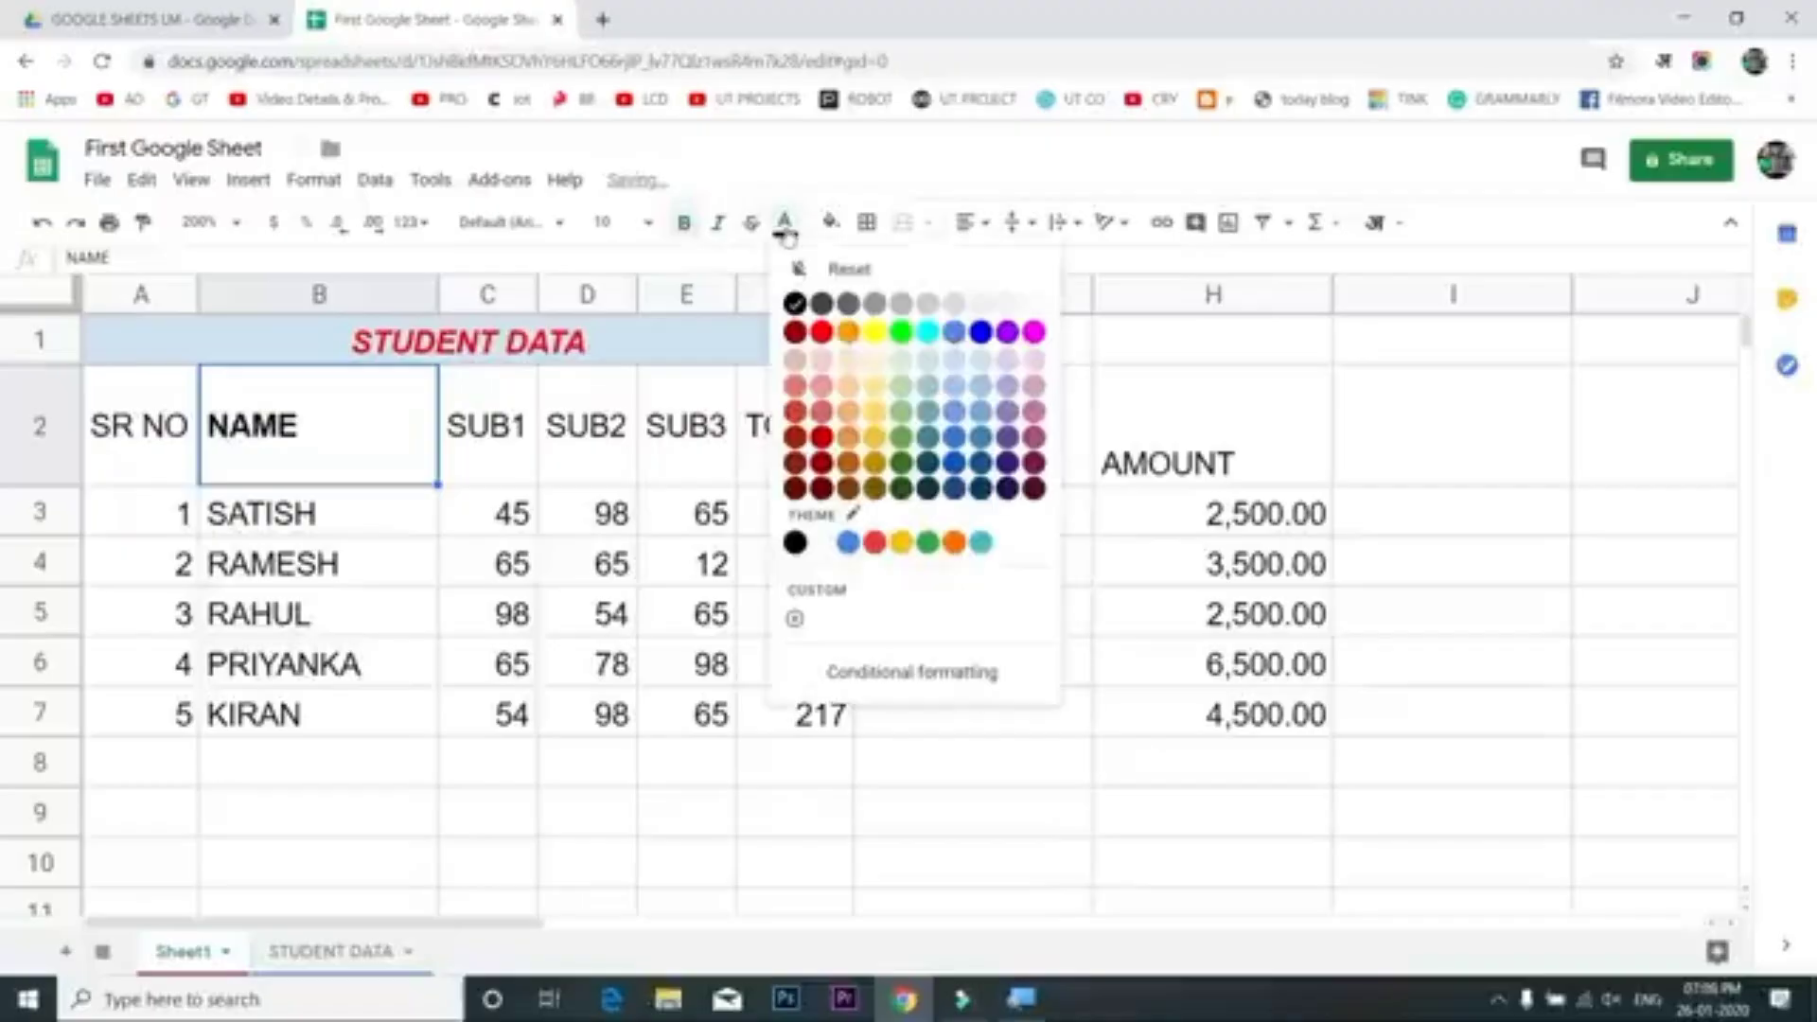
pyautogui.click(827, 334)
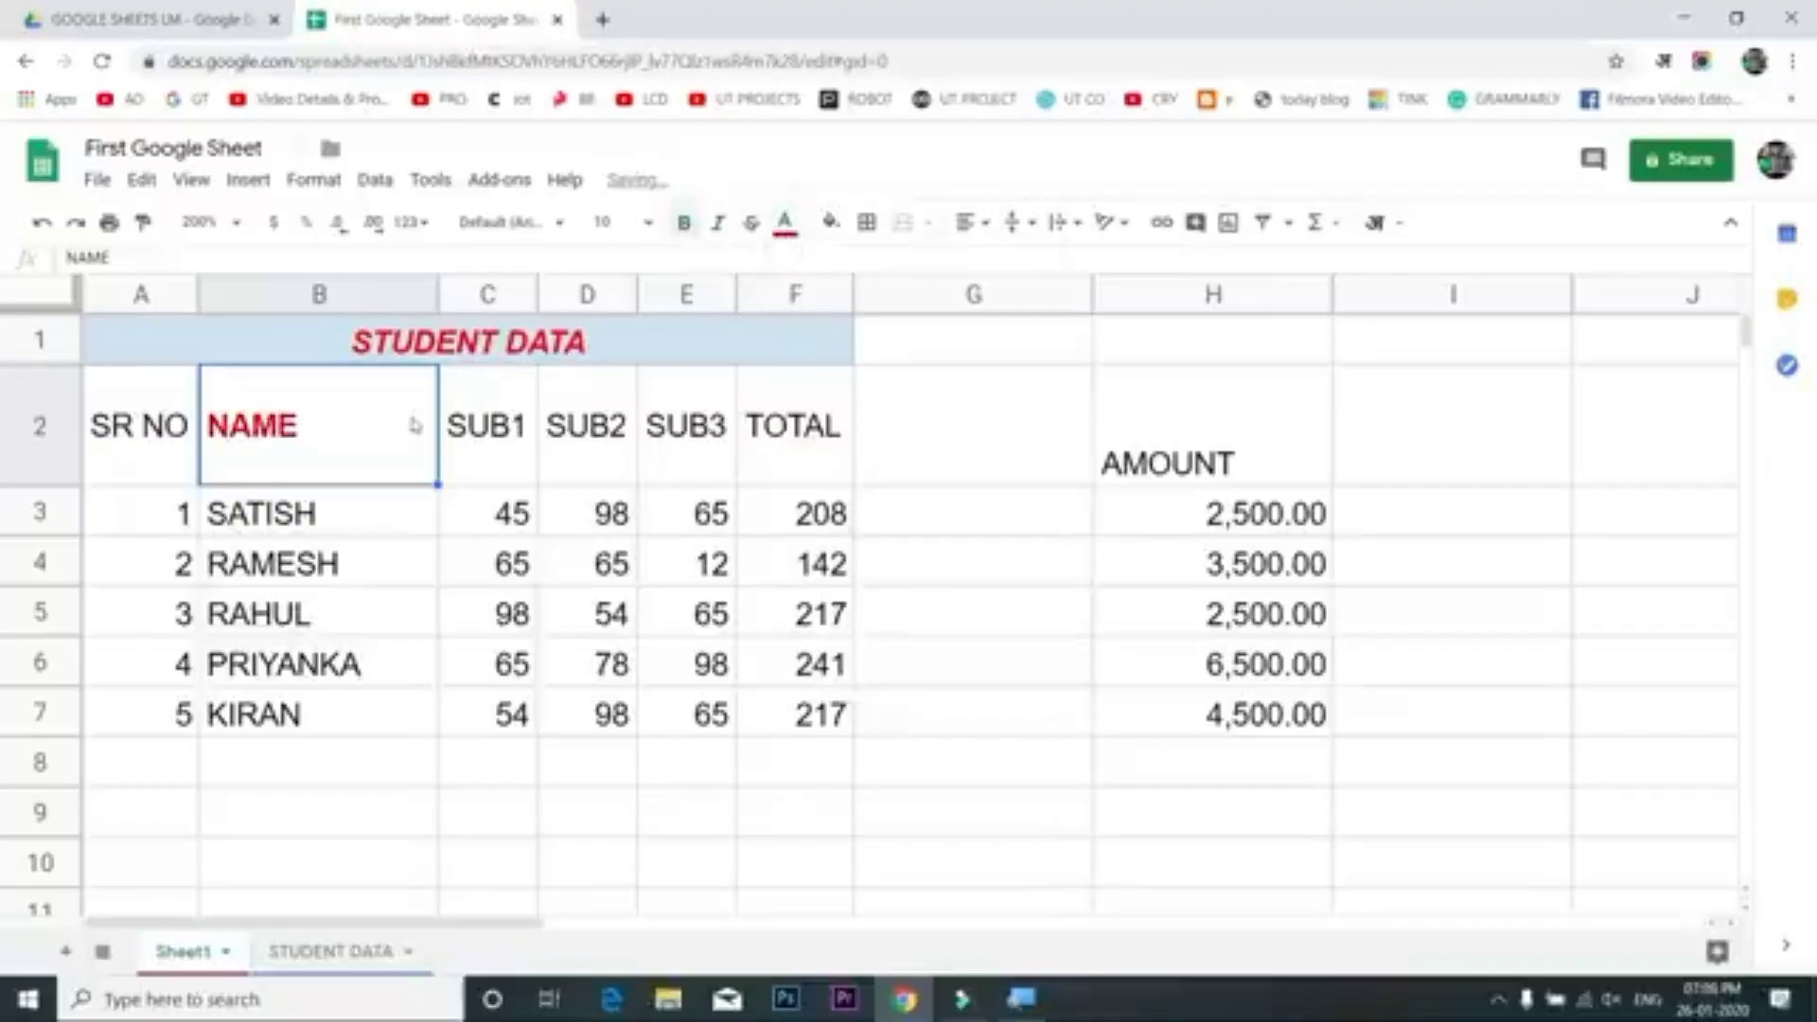
# Copy the NAME header's formatting onto the AMOUNT header in H2 with Paint format
pyautogui.click(143, 223)
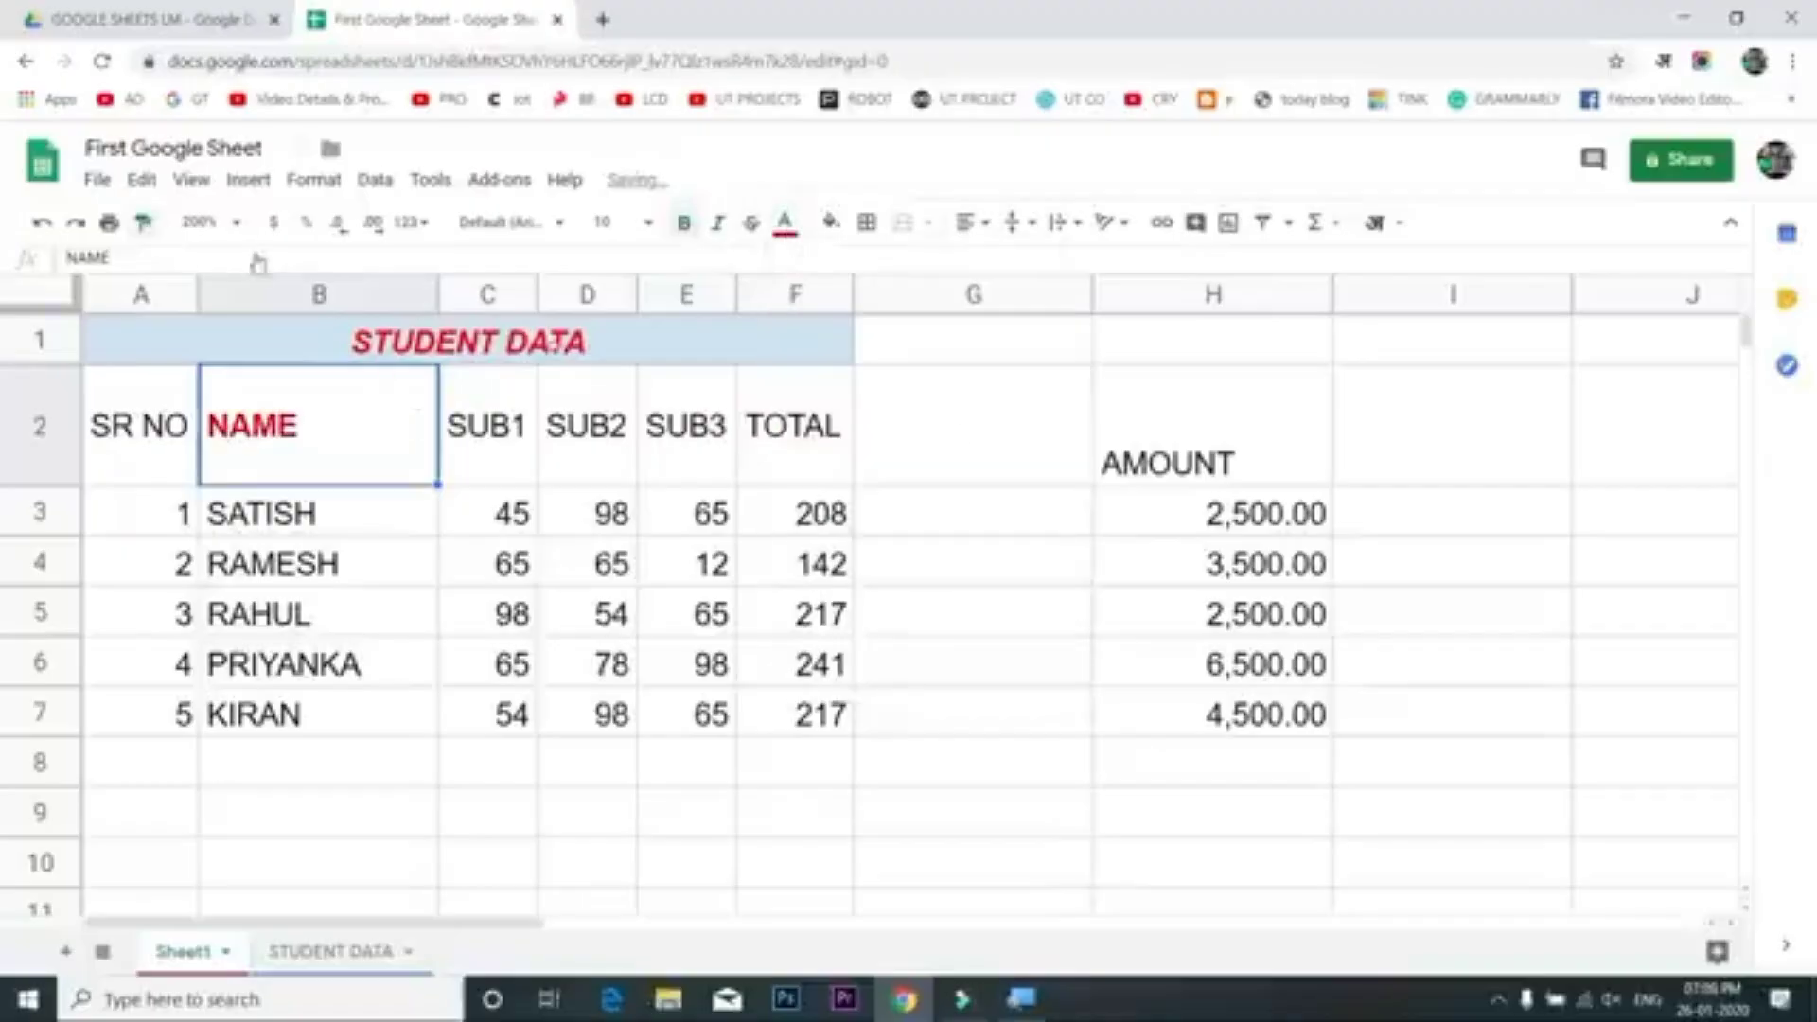
pyautogui.click(1247, 472)
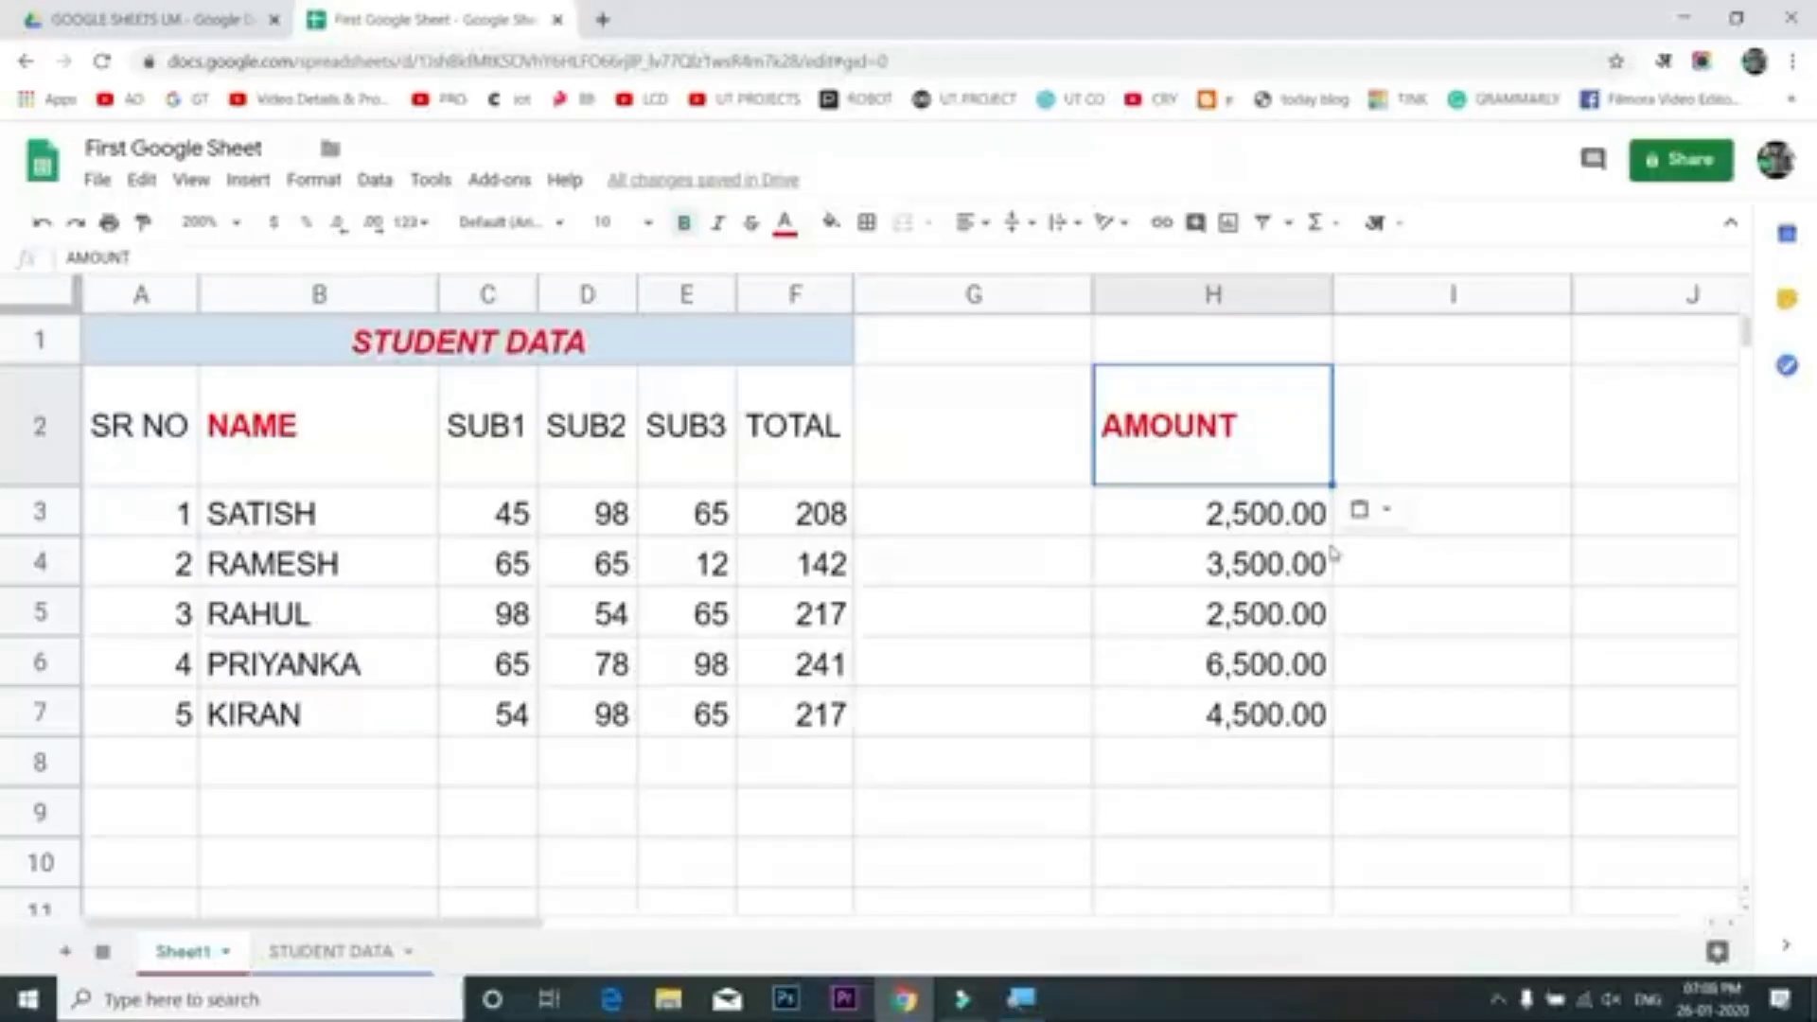
pyautogui.click(1105, 611)
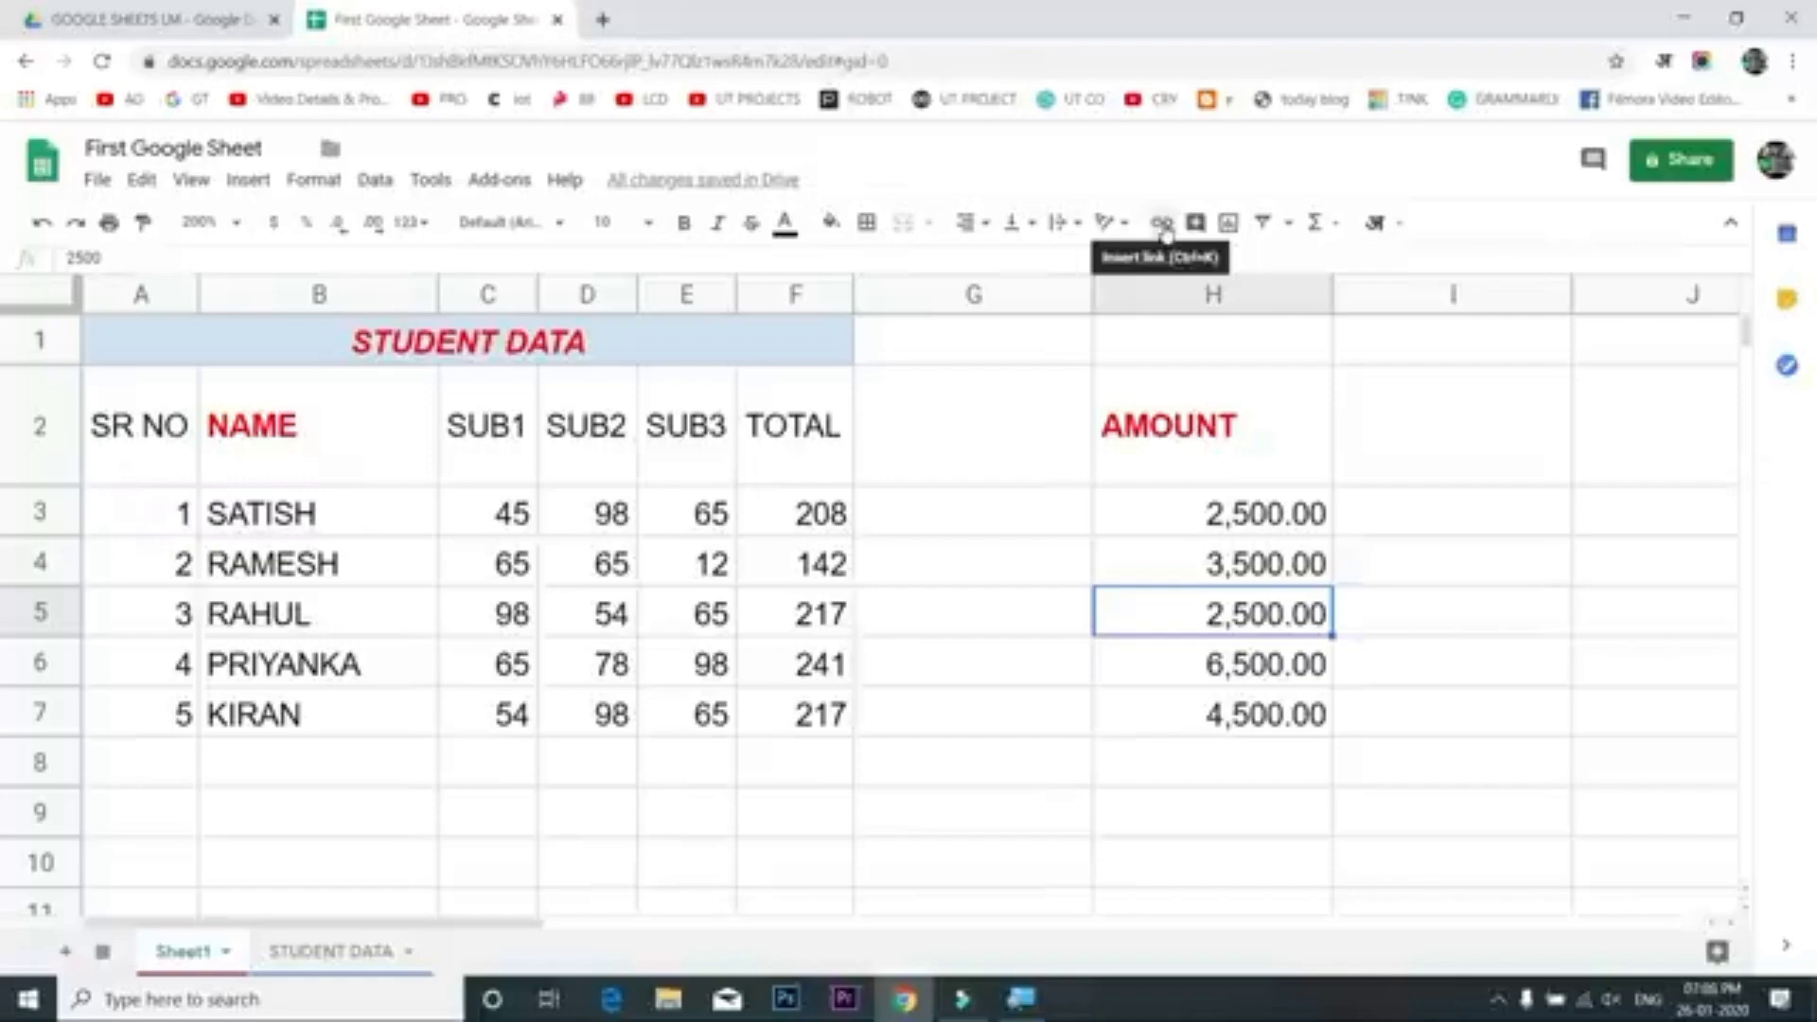
# Enter GOOGLE in cell B9, below the student table
pyautogui.click(372, 811)
pyautogui.scroll(-2, 378, 809)
pyautogui.write('GOOGLE')
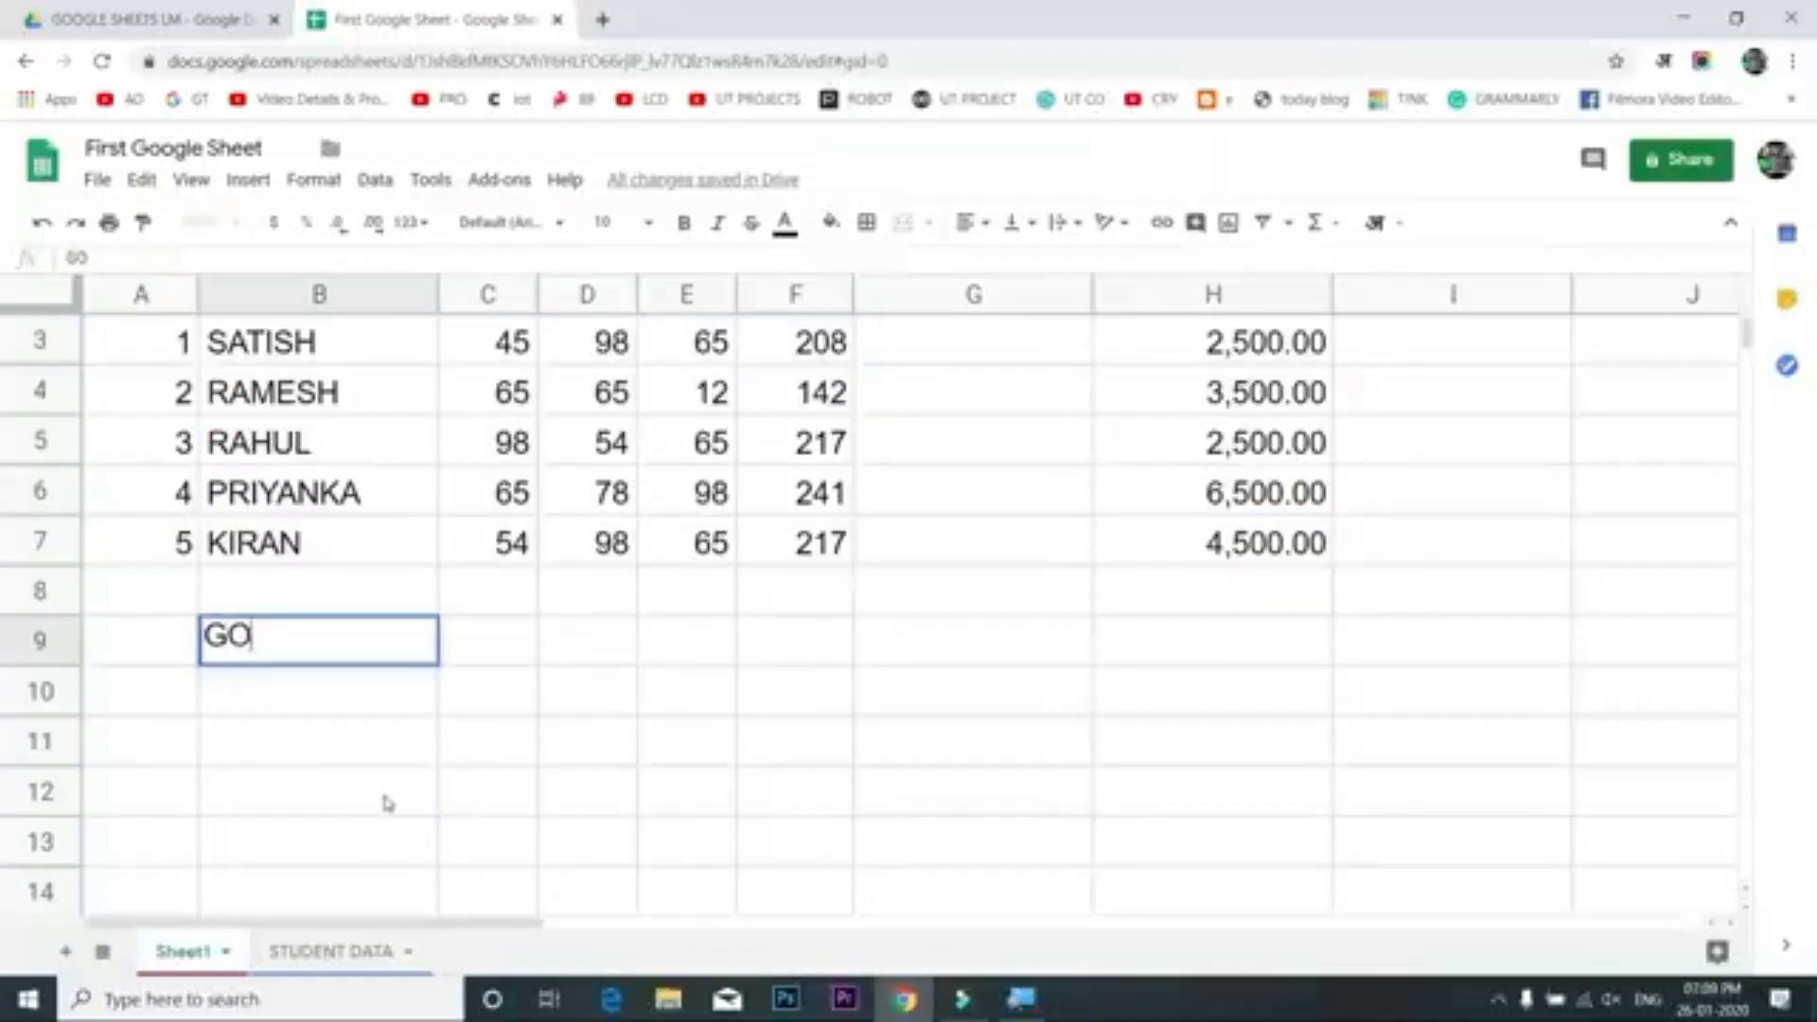
pyautogui.press('Return')
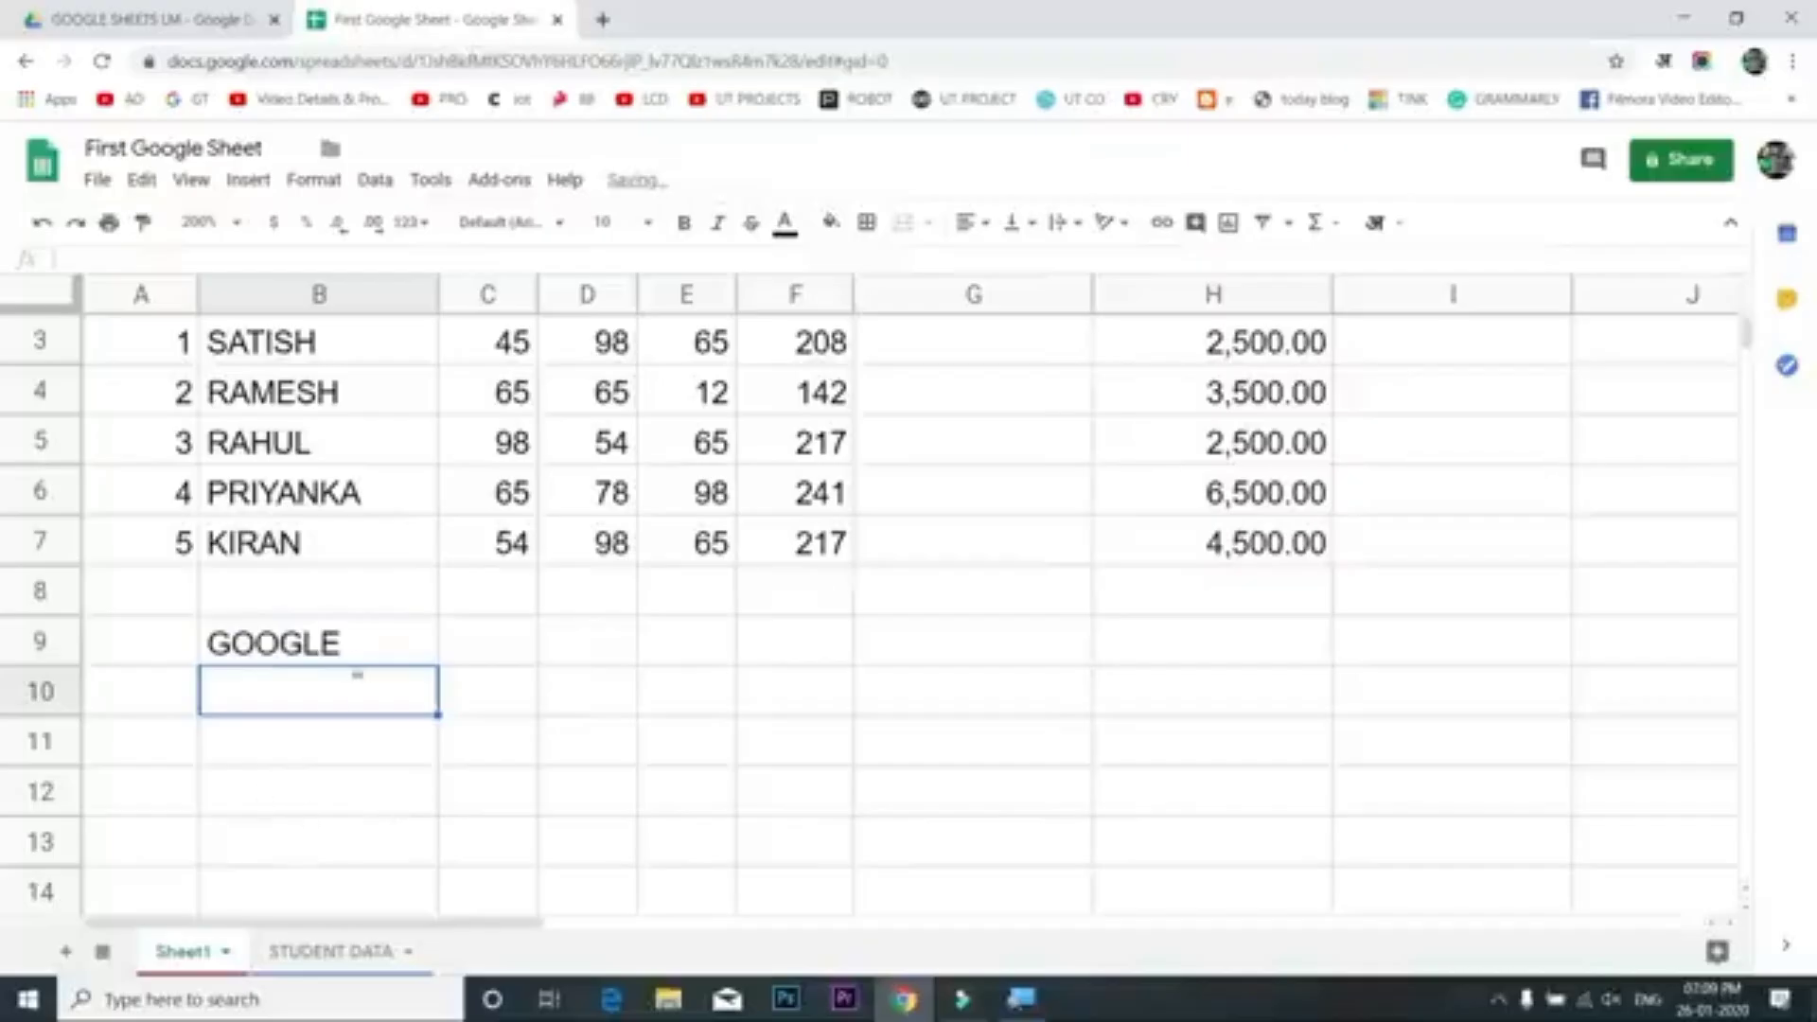
pyautogui.doubleClick(379, 630)
pyautogui.press('Escape')
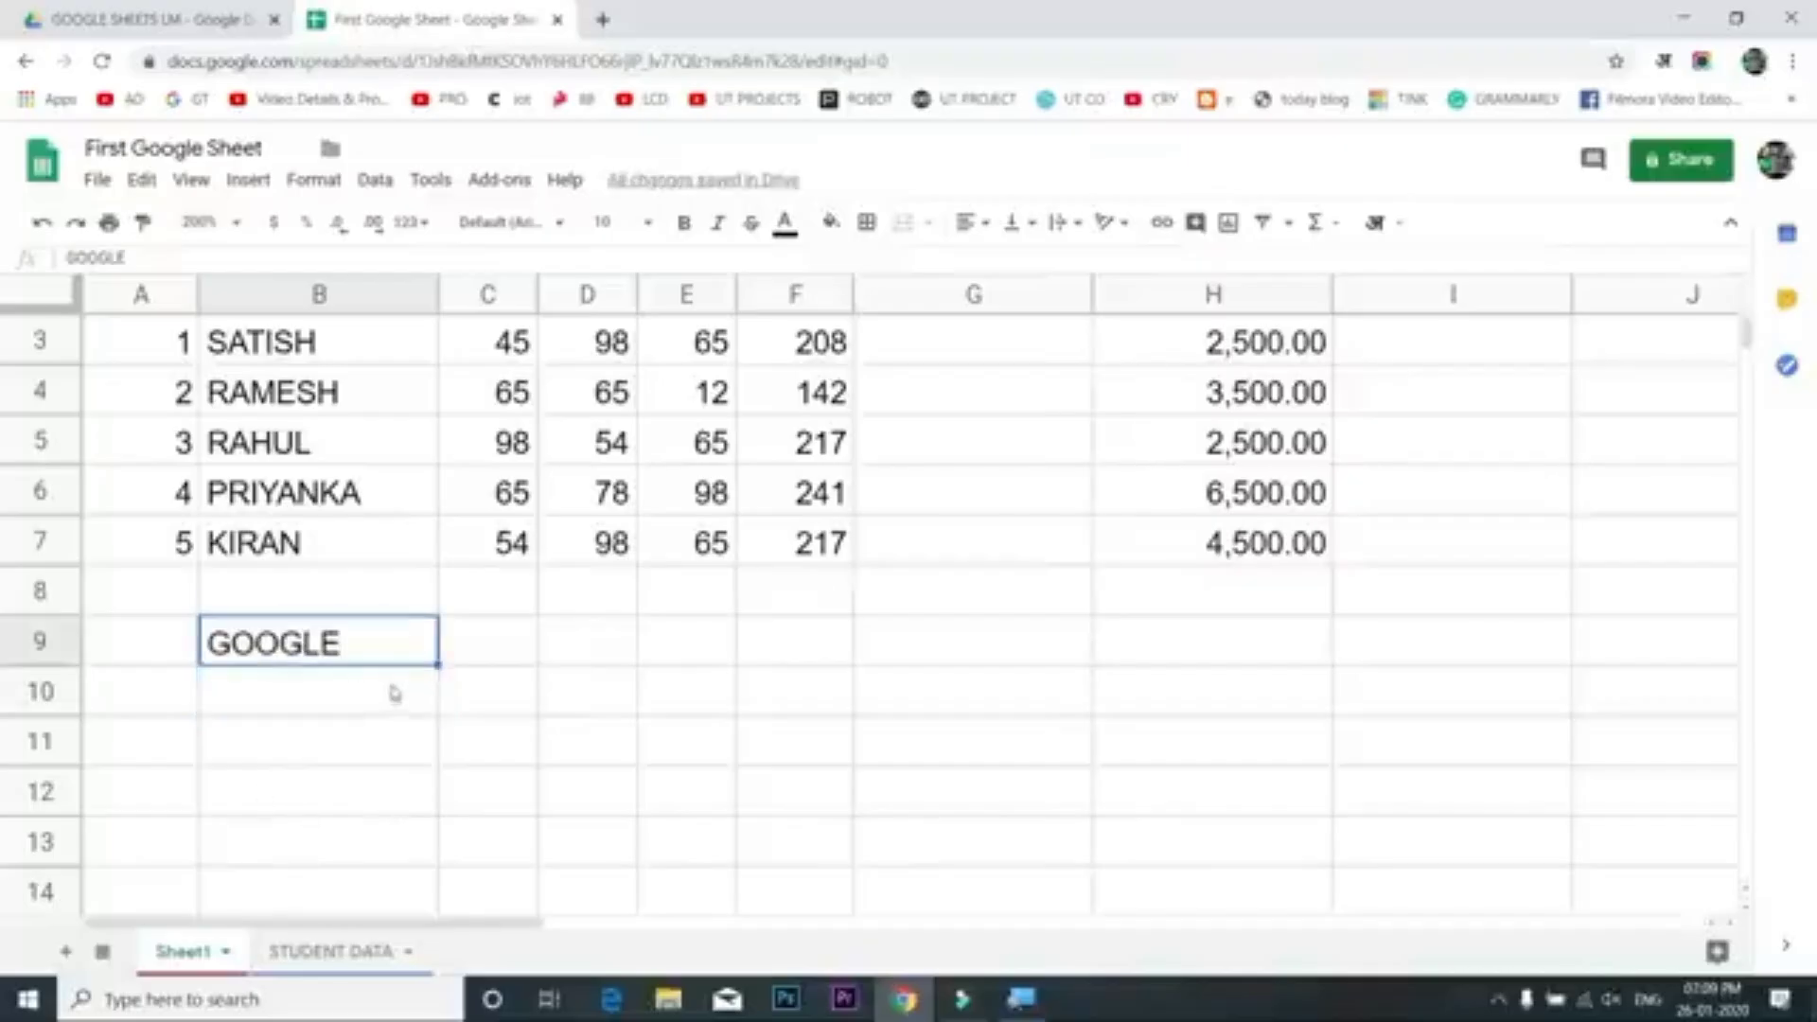
pyautogui.click(1160, 223)
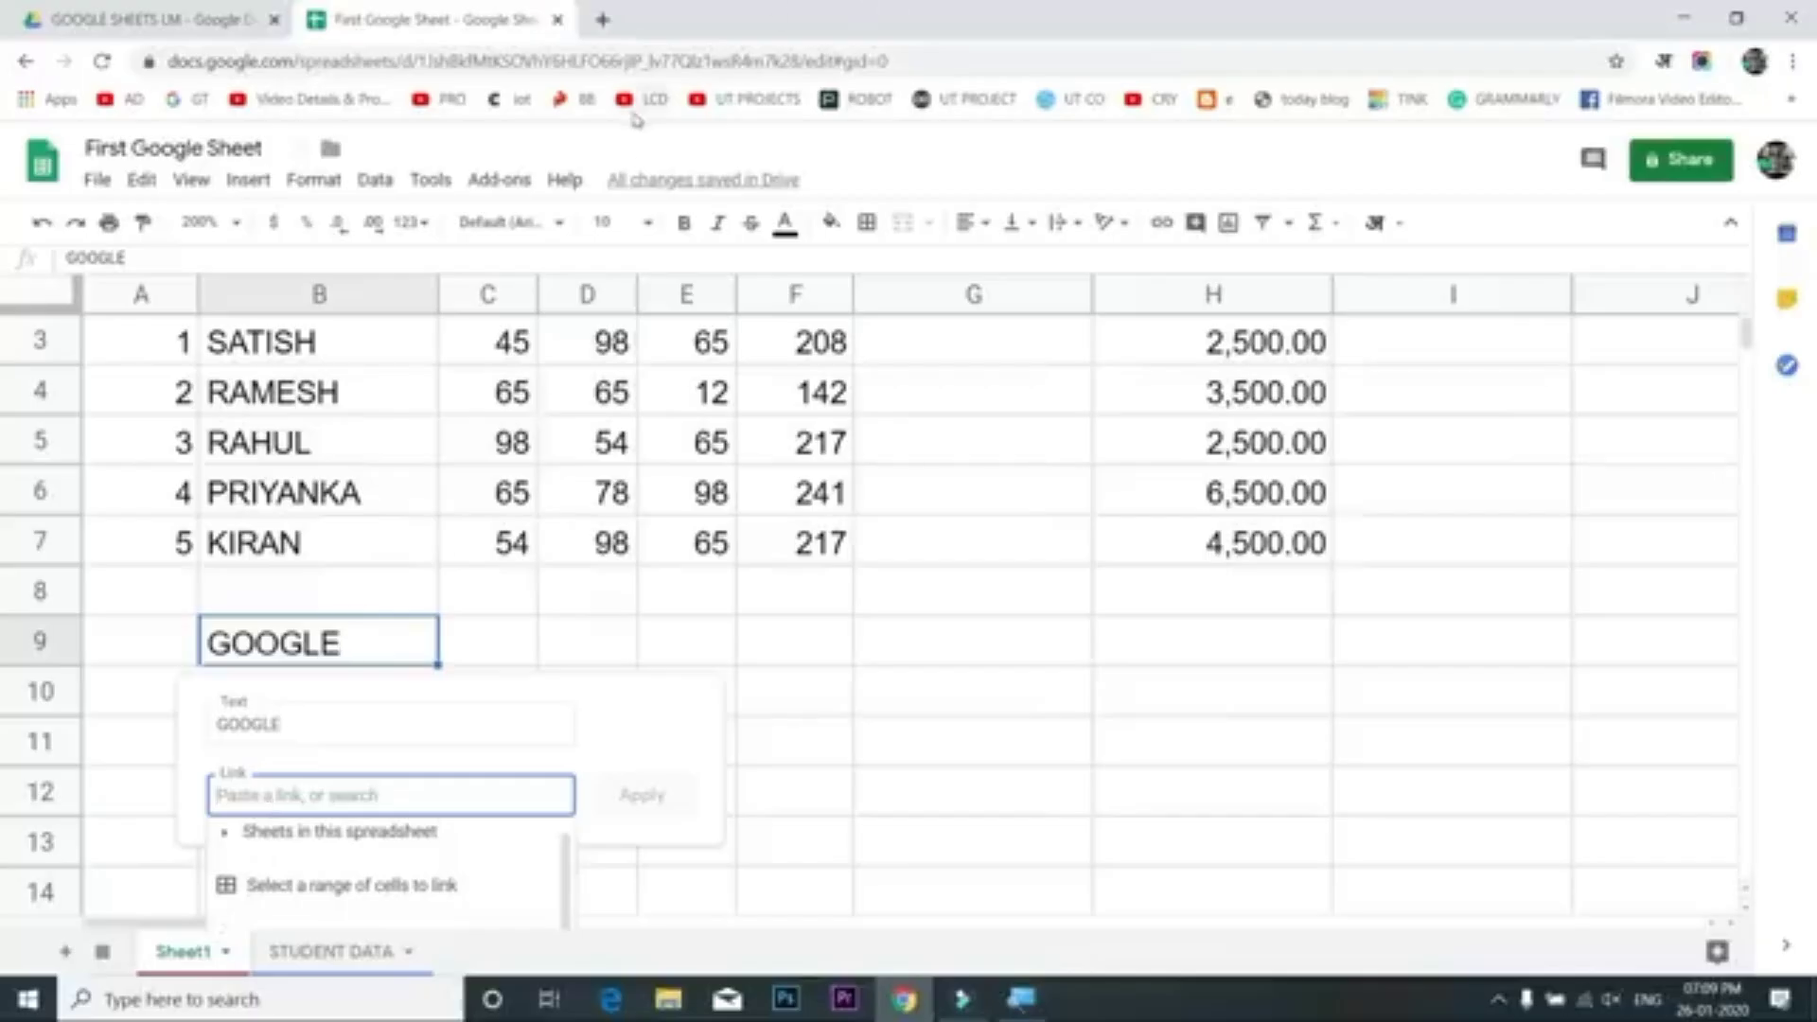
pyautogui.write('wwW.GOOGLE.COM')
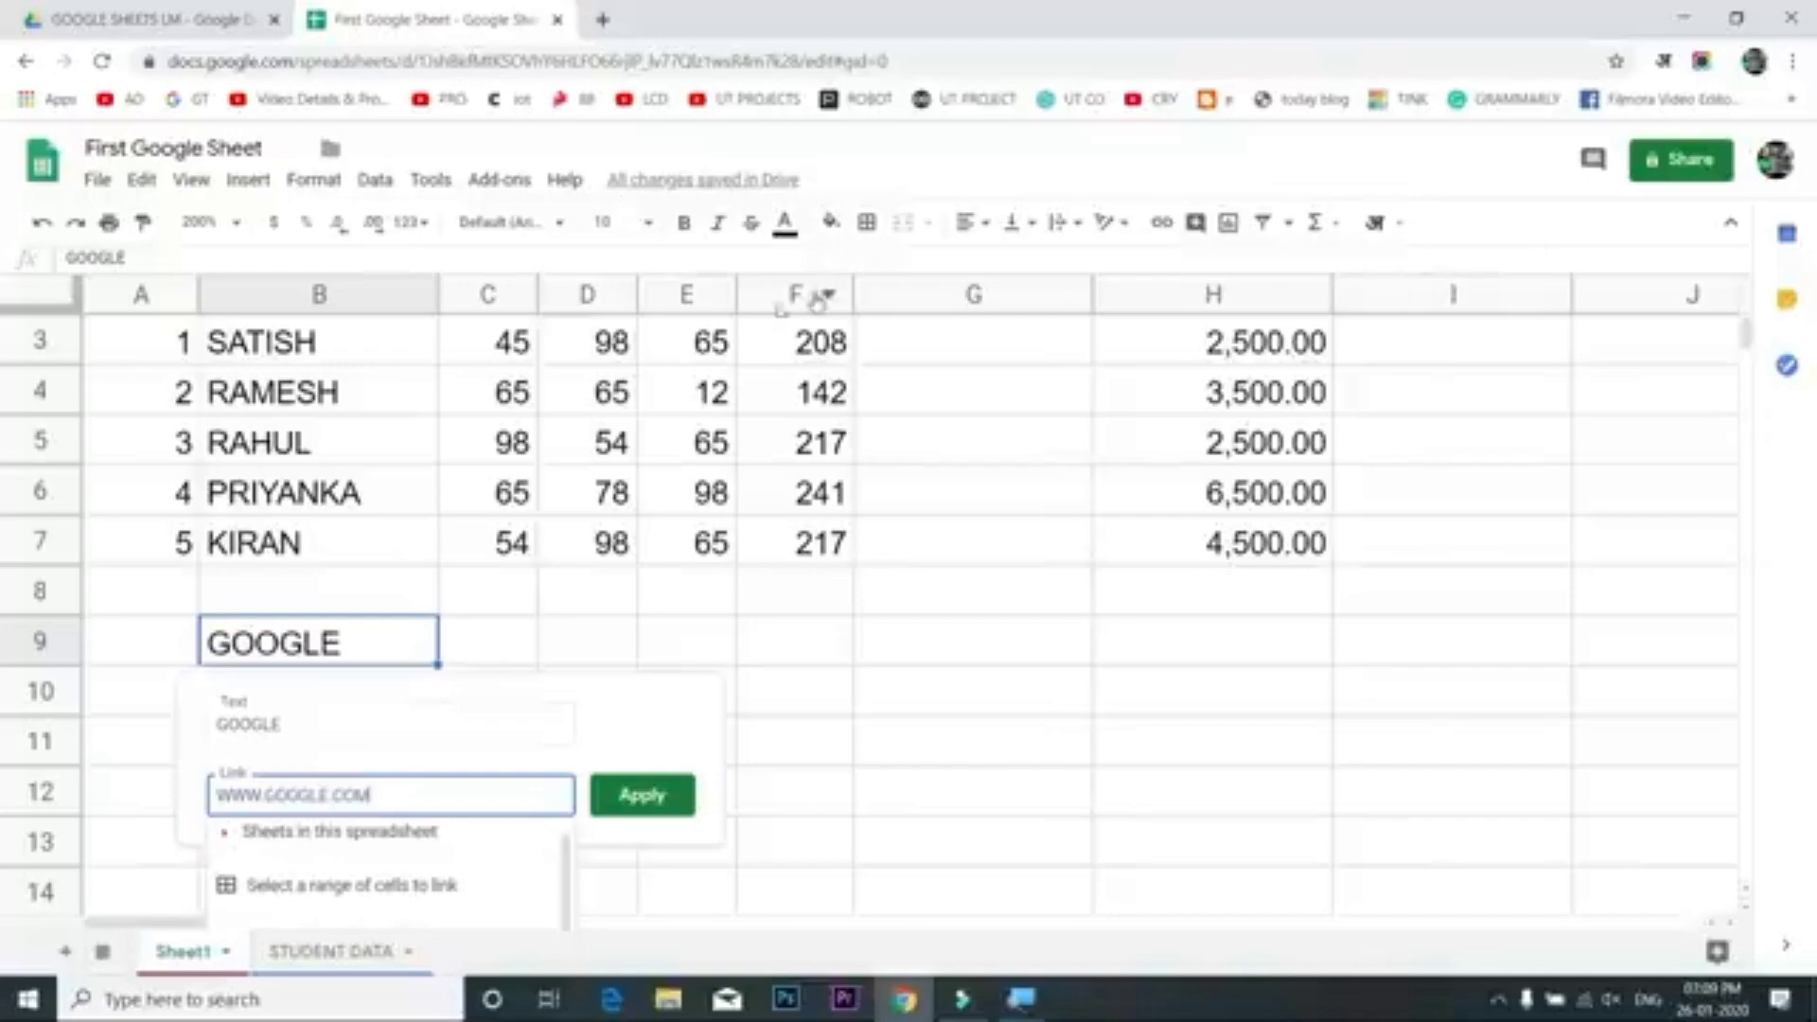
pyautogui.click(644, 804)
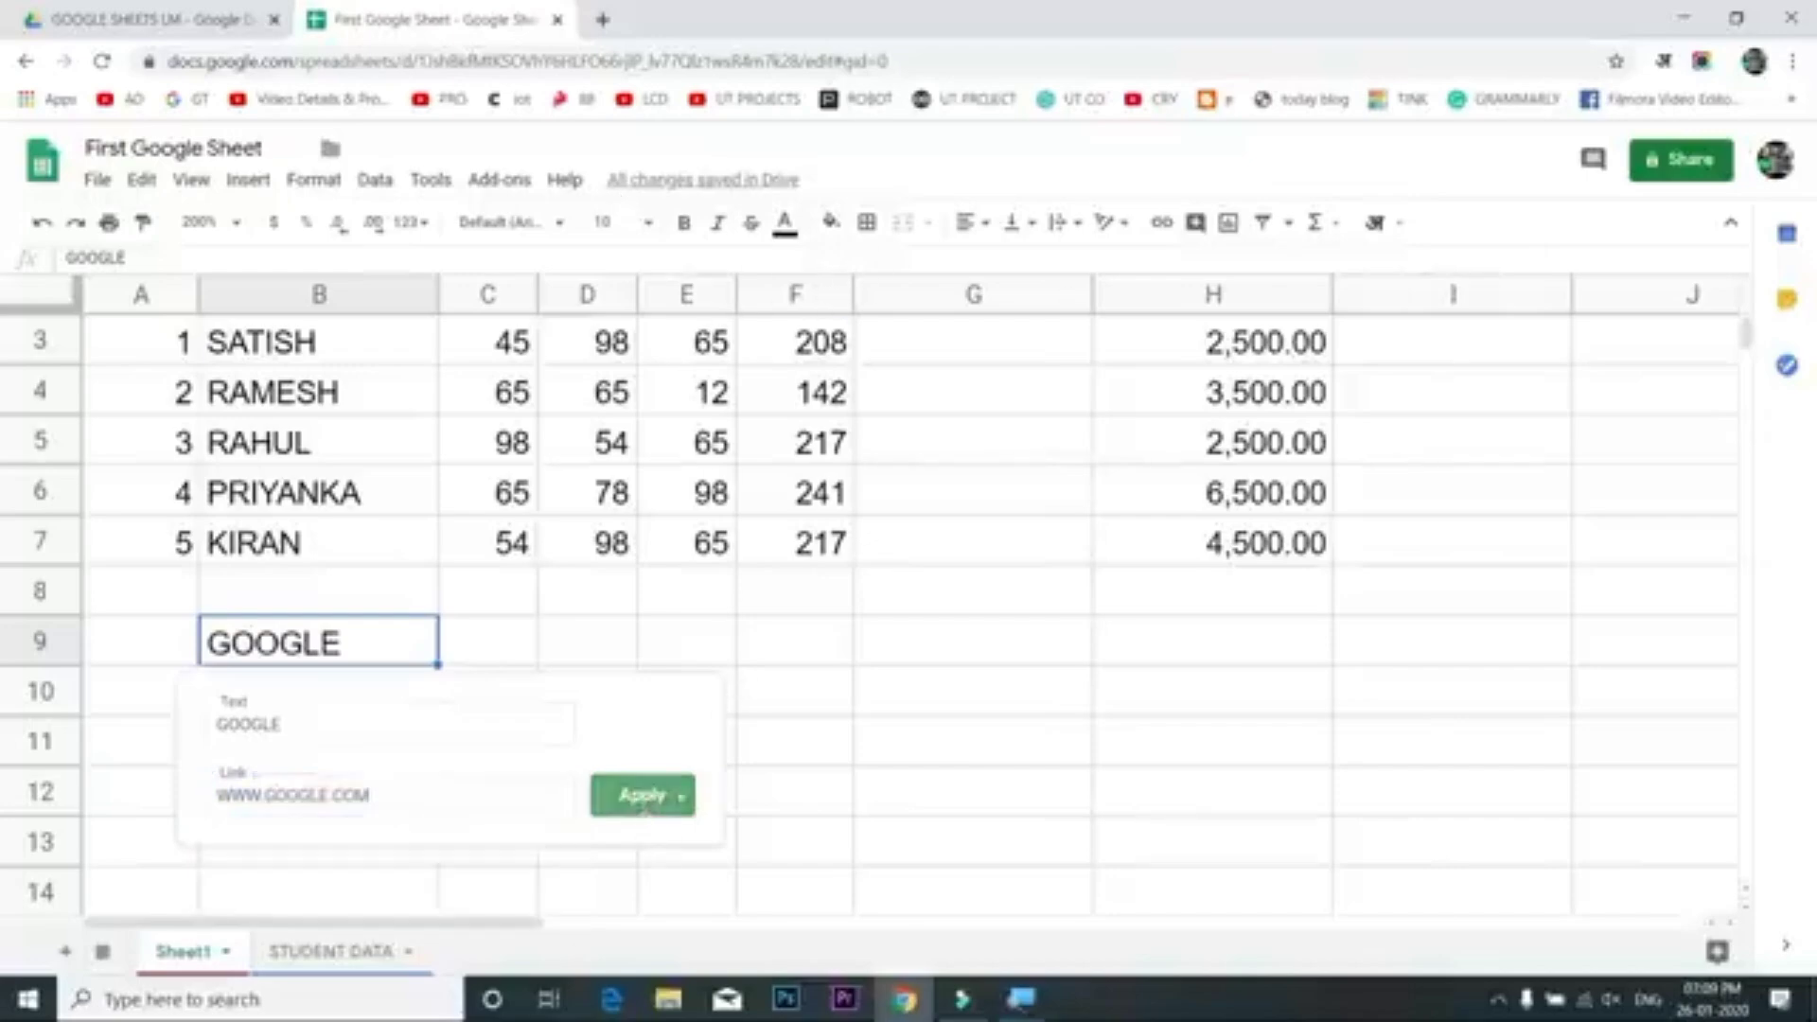
pyautogui.click(790, 757)
# Test the GOOGLE link in B9 by opening its website, and close the page to return to the sheet
pyautogui.click(304, 652)
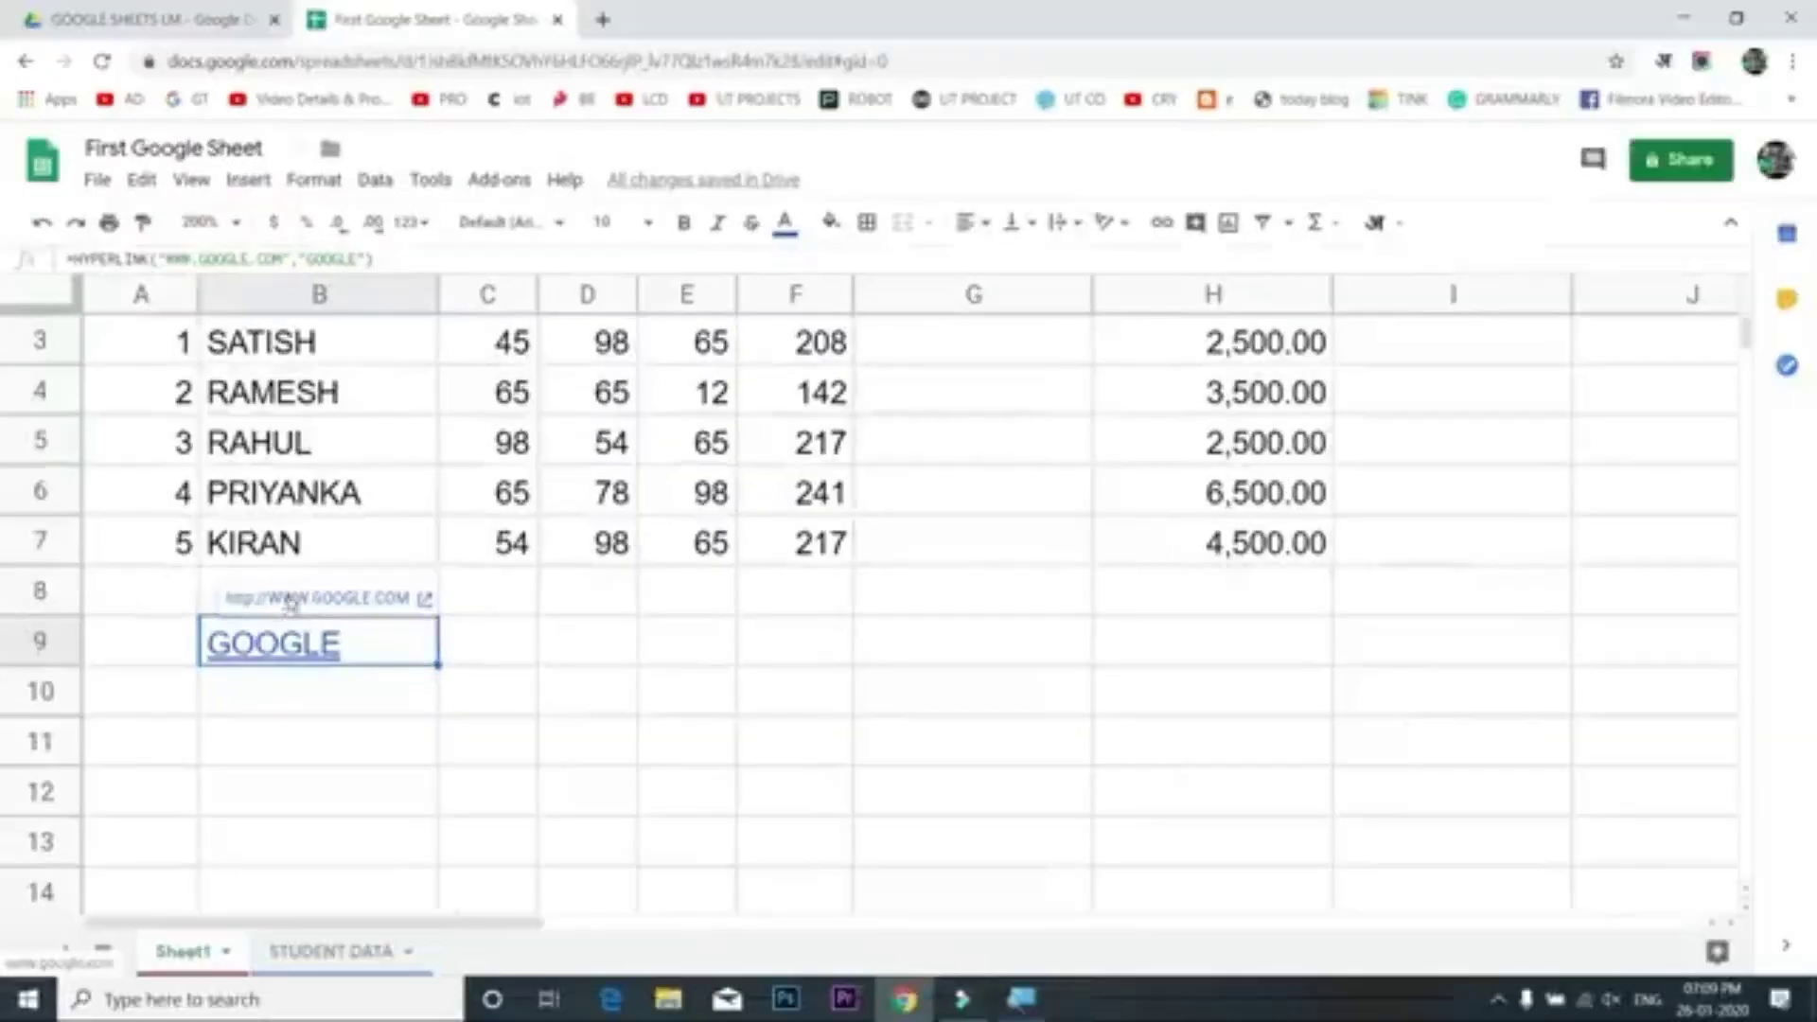
pyautogui.click(289, 599)
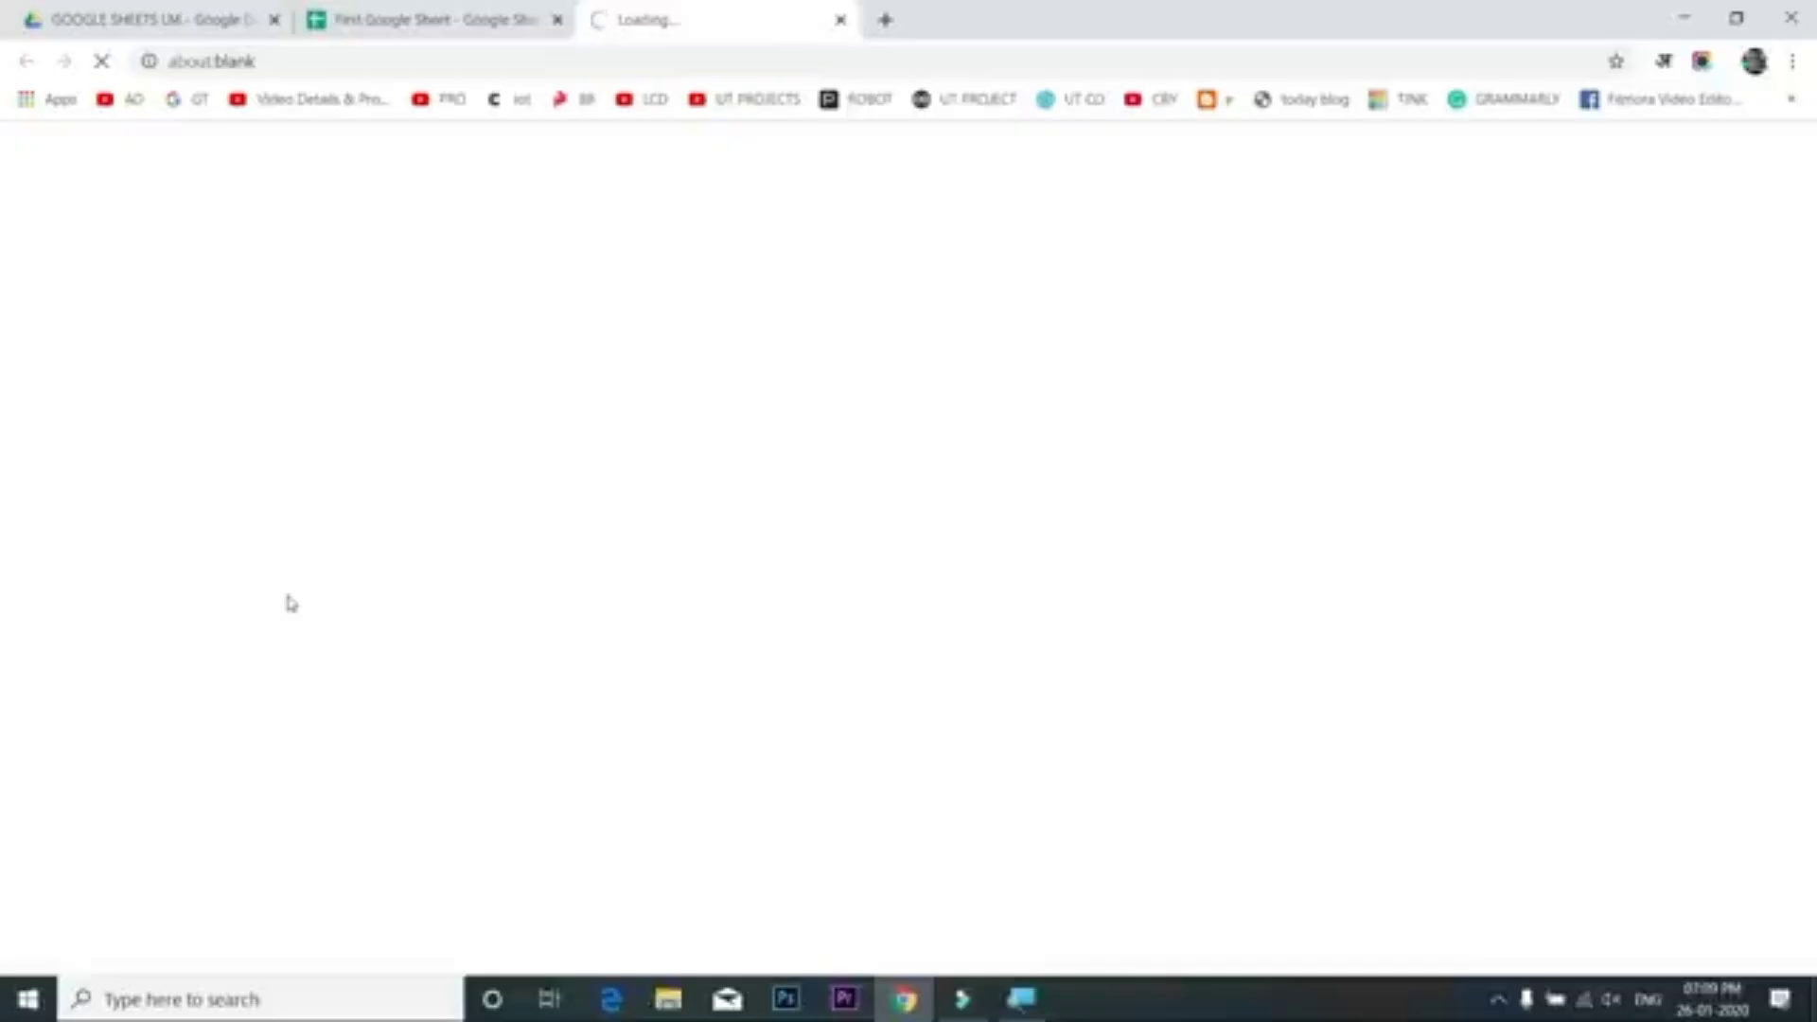
pyautogui.click(841, 20)
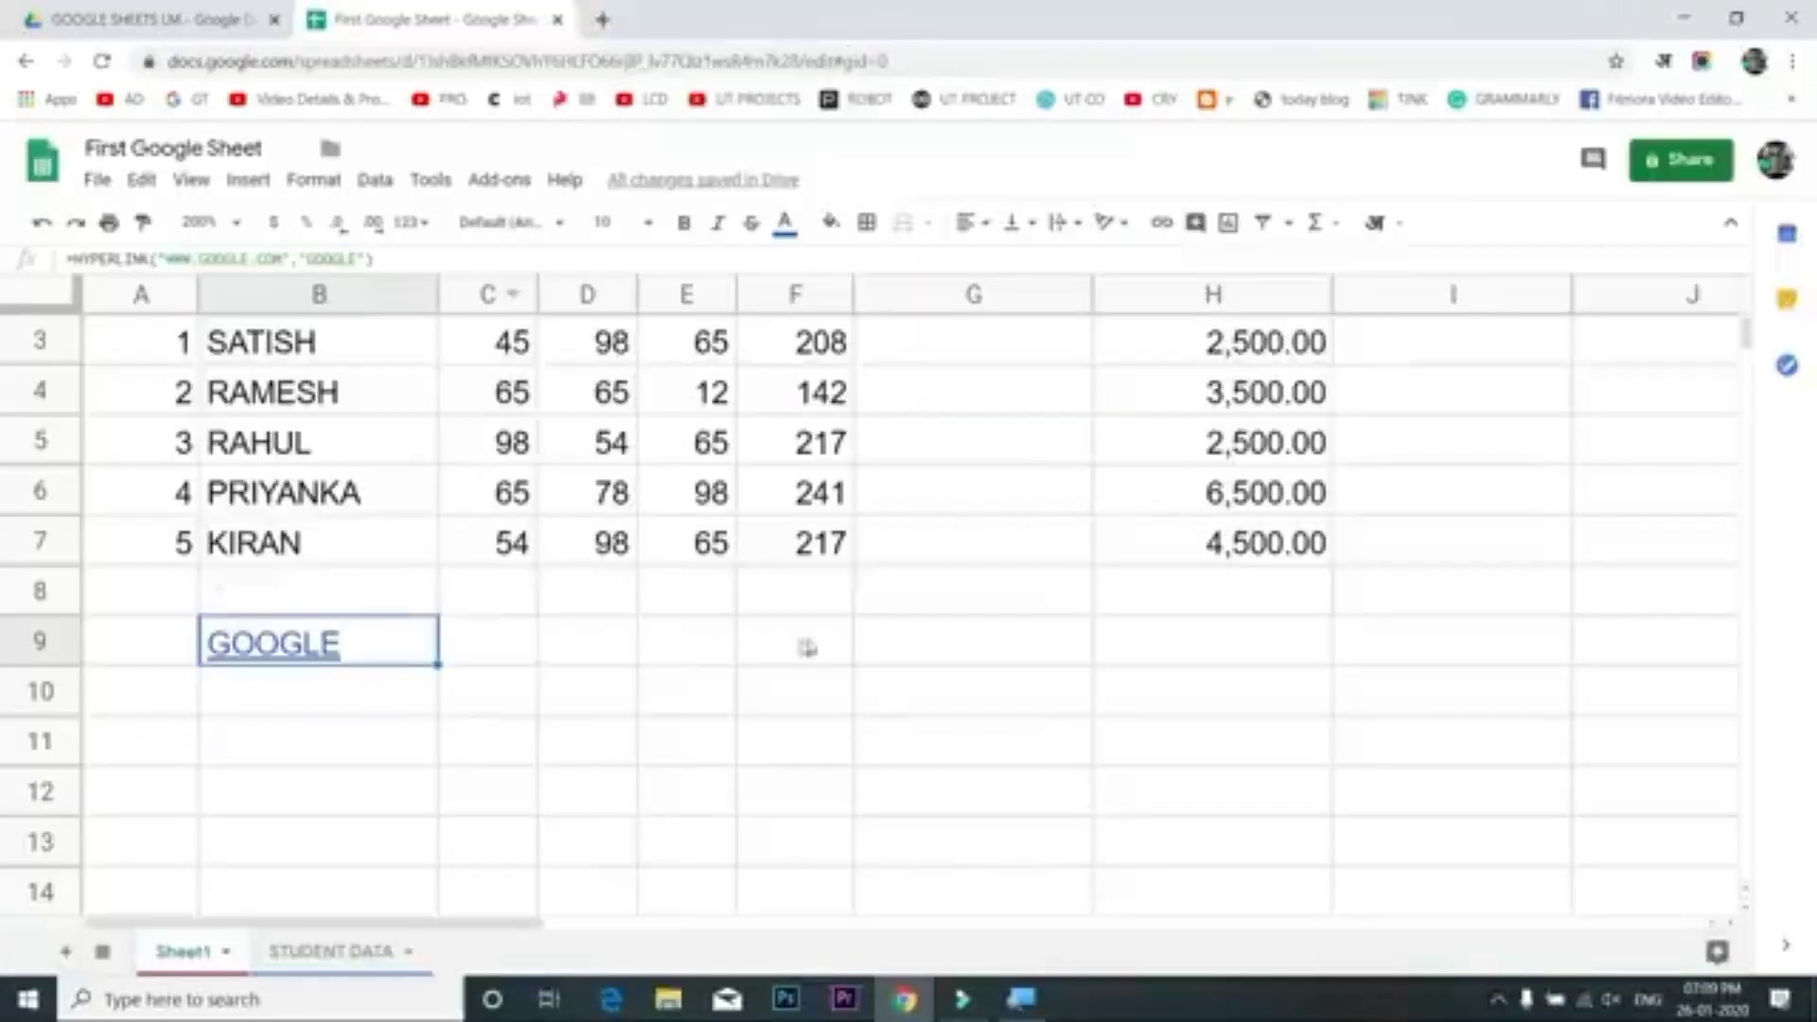
pyautogui.click(809, 643)
pyautogui.scroll(1, 809, 643)
pyautogui.scroll(-4, 809, 641)
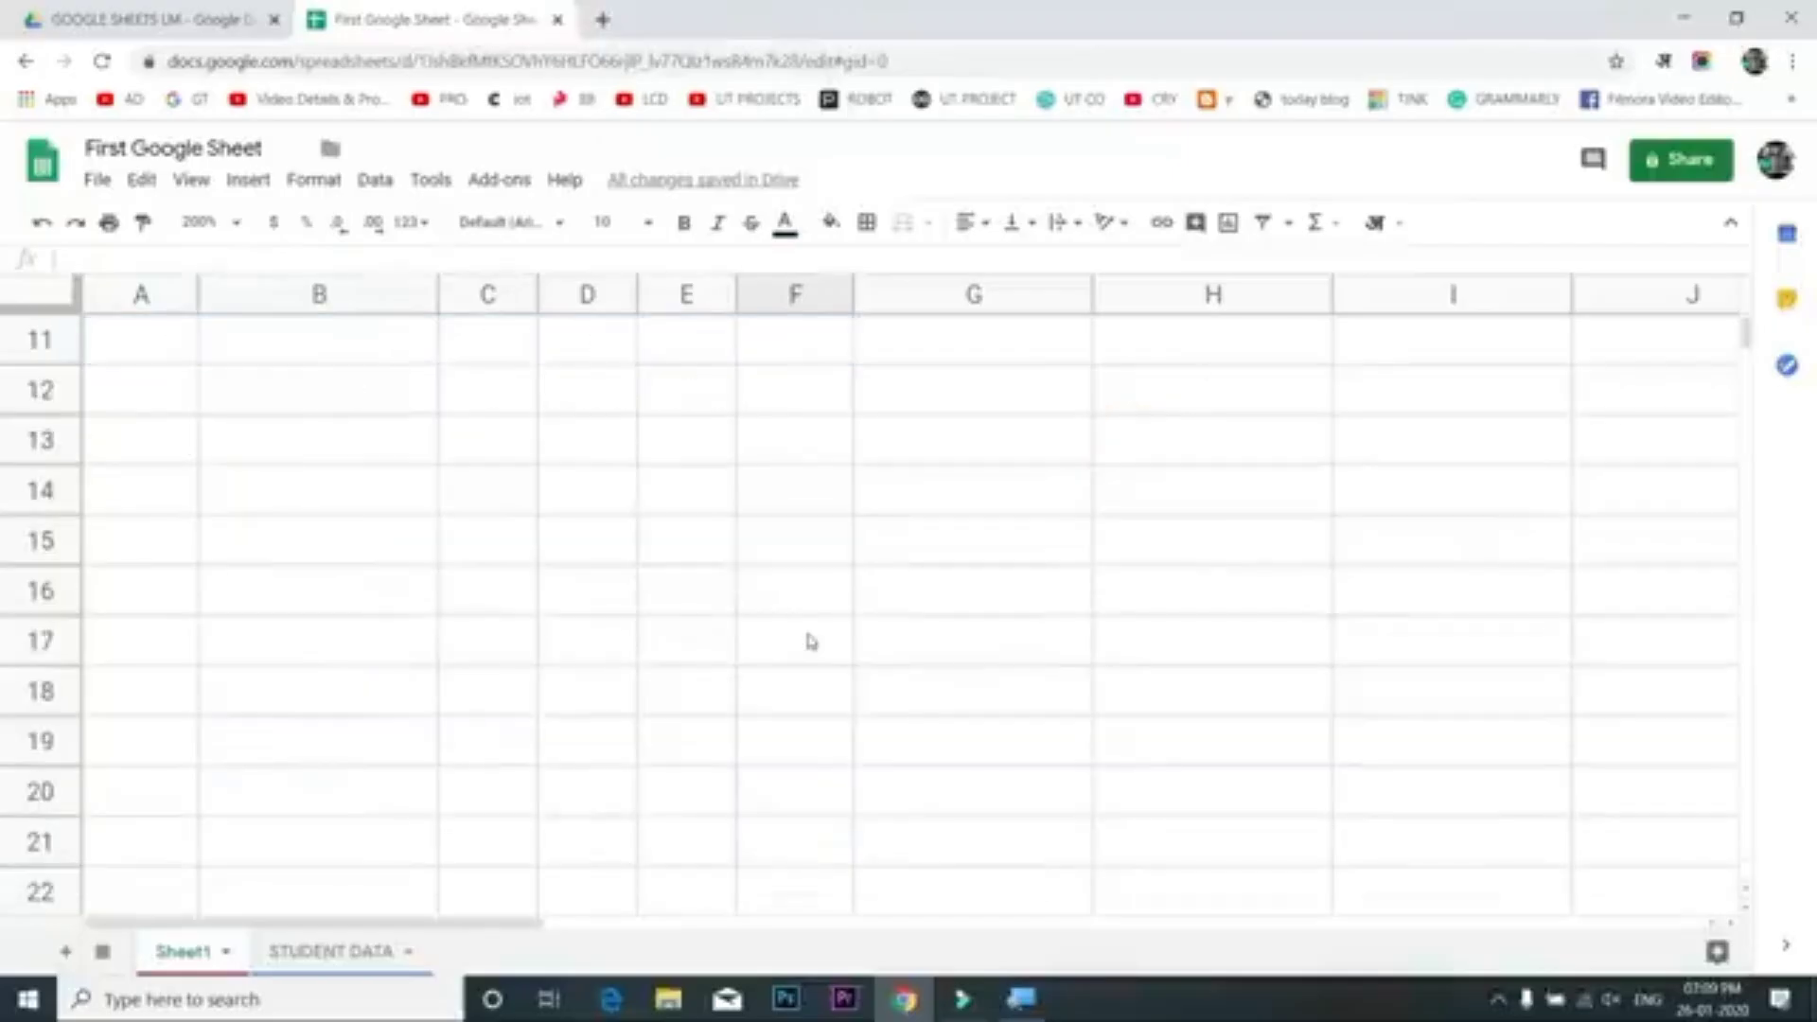
pyautogui.scroll(-1, 797, 641)
pyautogui.moveTo(173, 541); pyautogui.dragTo(602, 798)
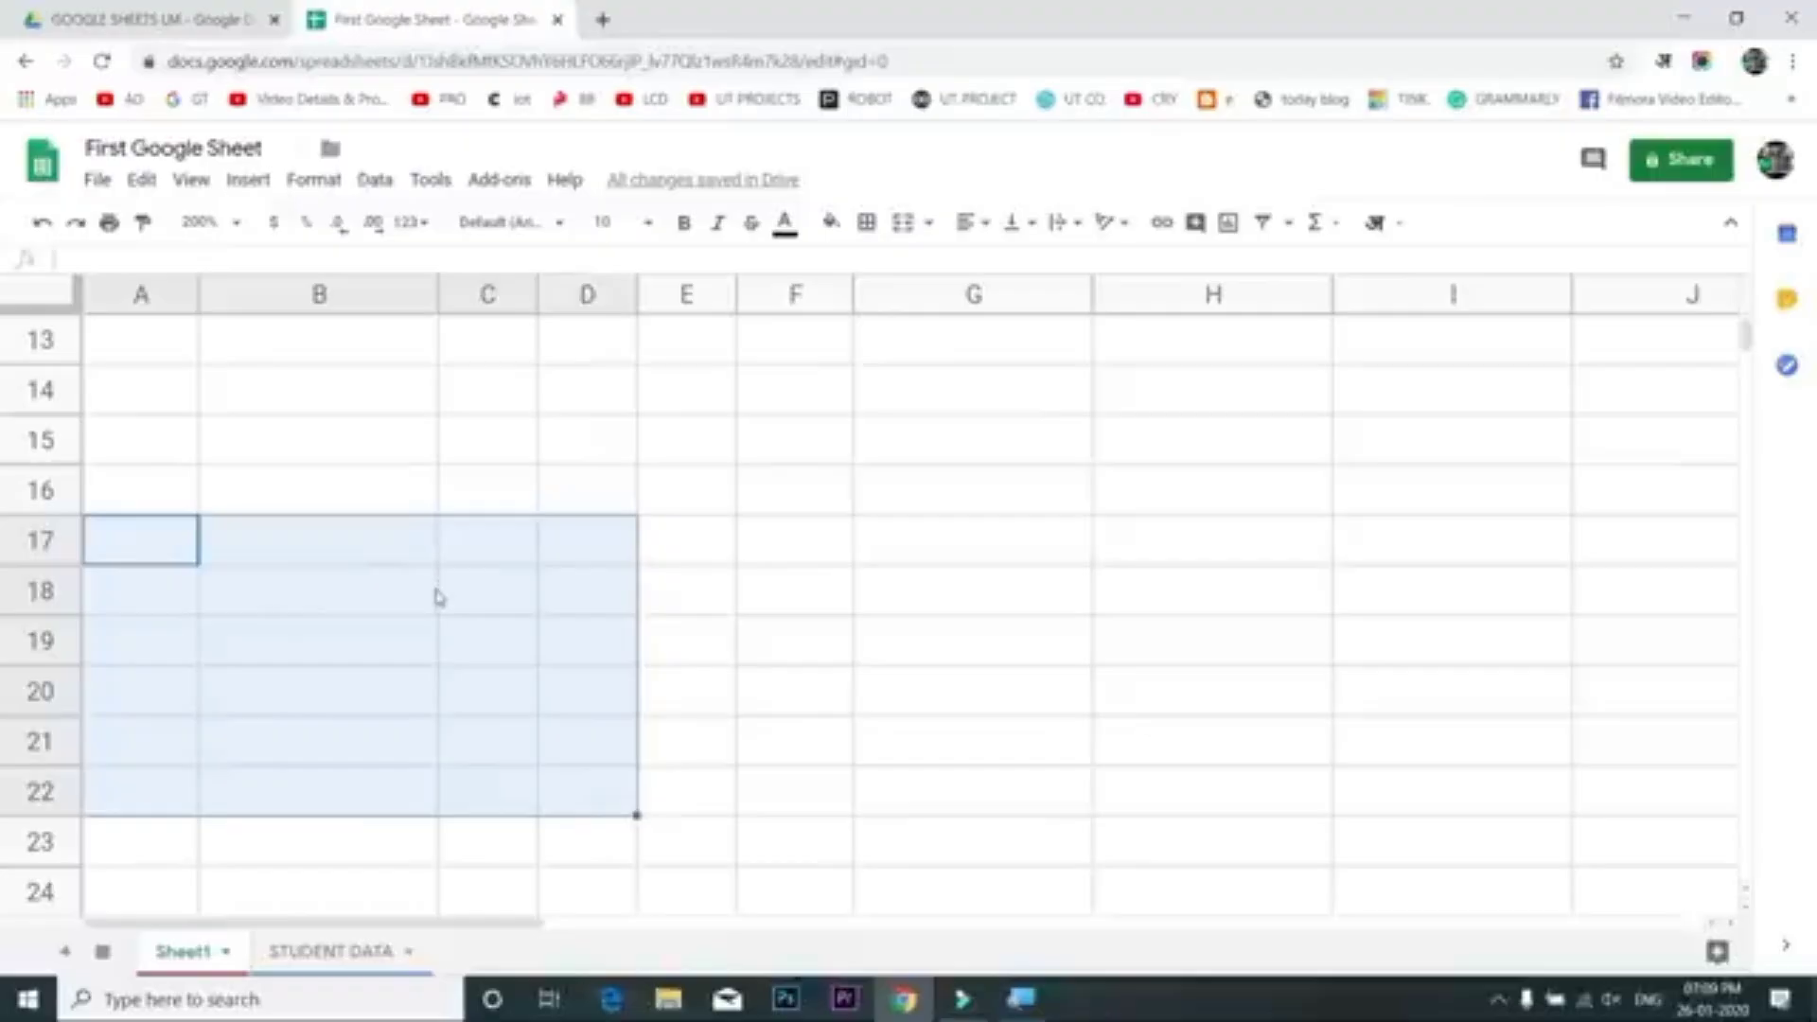
pyautogui.scroll(5, 435, 596)
pyautogui.click(408, 633)
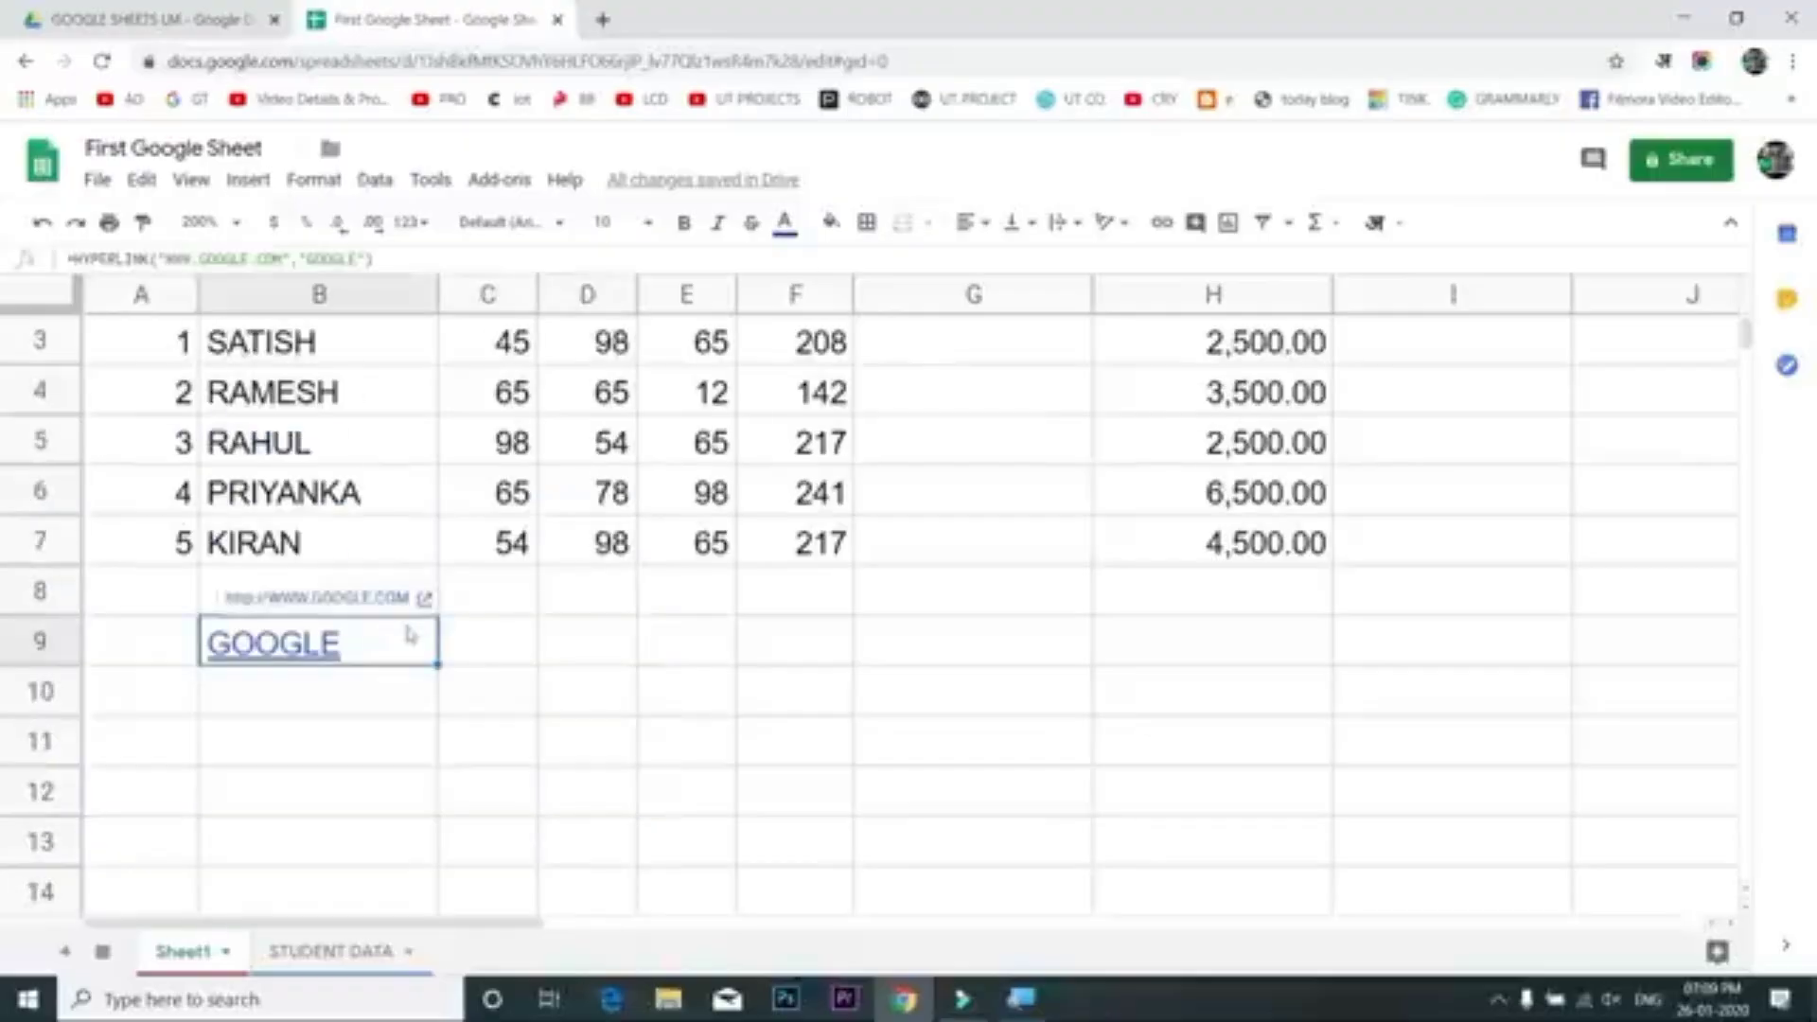
# Enter CLICK in cell F9 and select that cell
pyautogui.click(716, 643)
pyautogui.click(811, 642)
pyautogui.write('C')
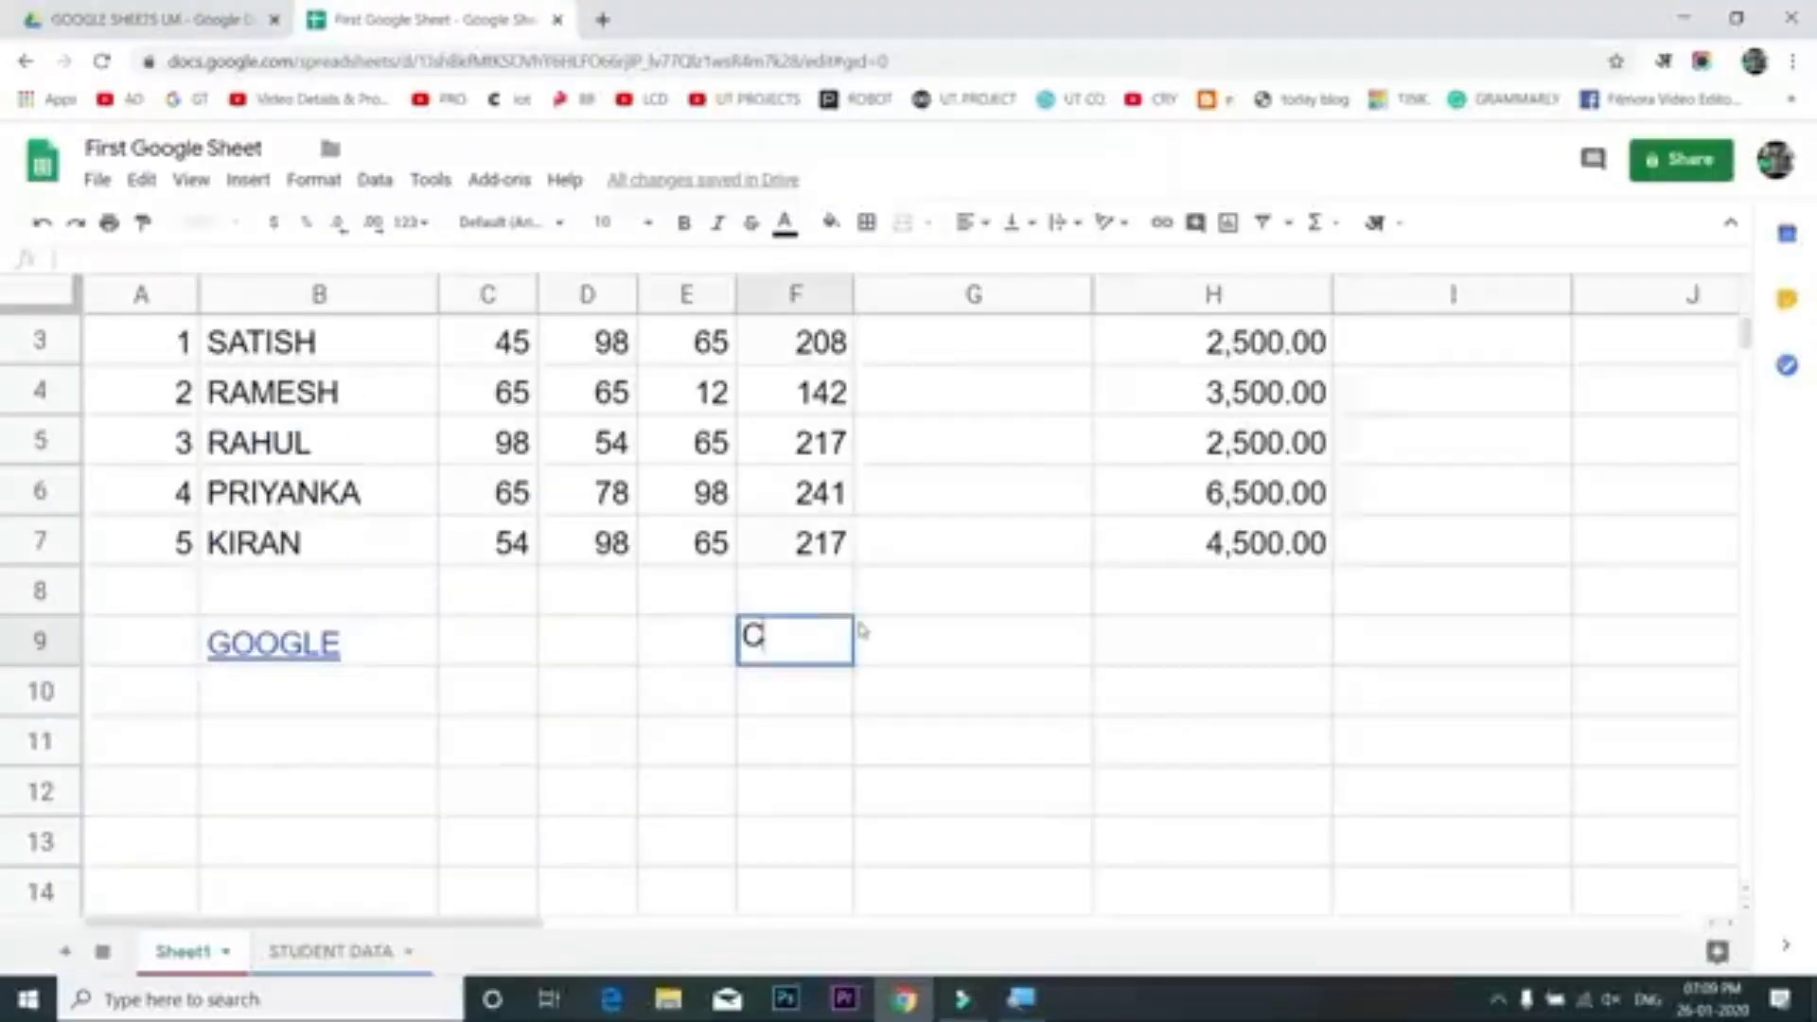
pyautogui.write('LICK')
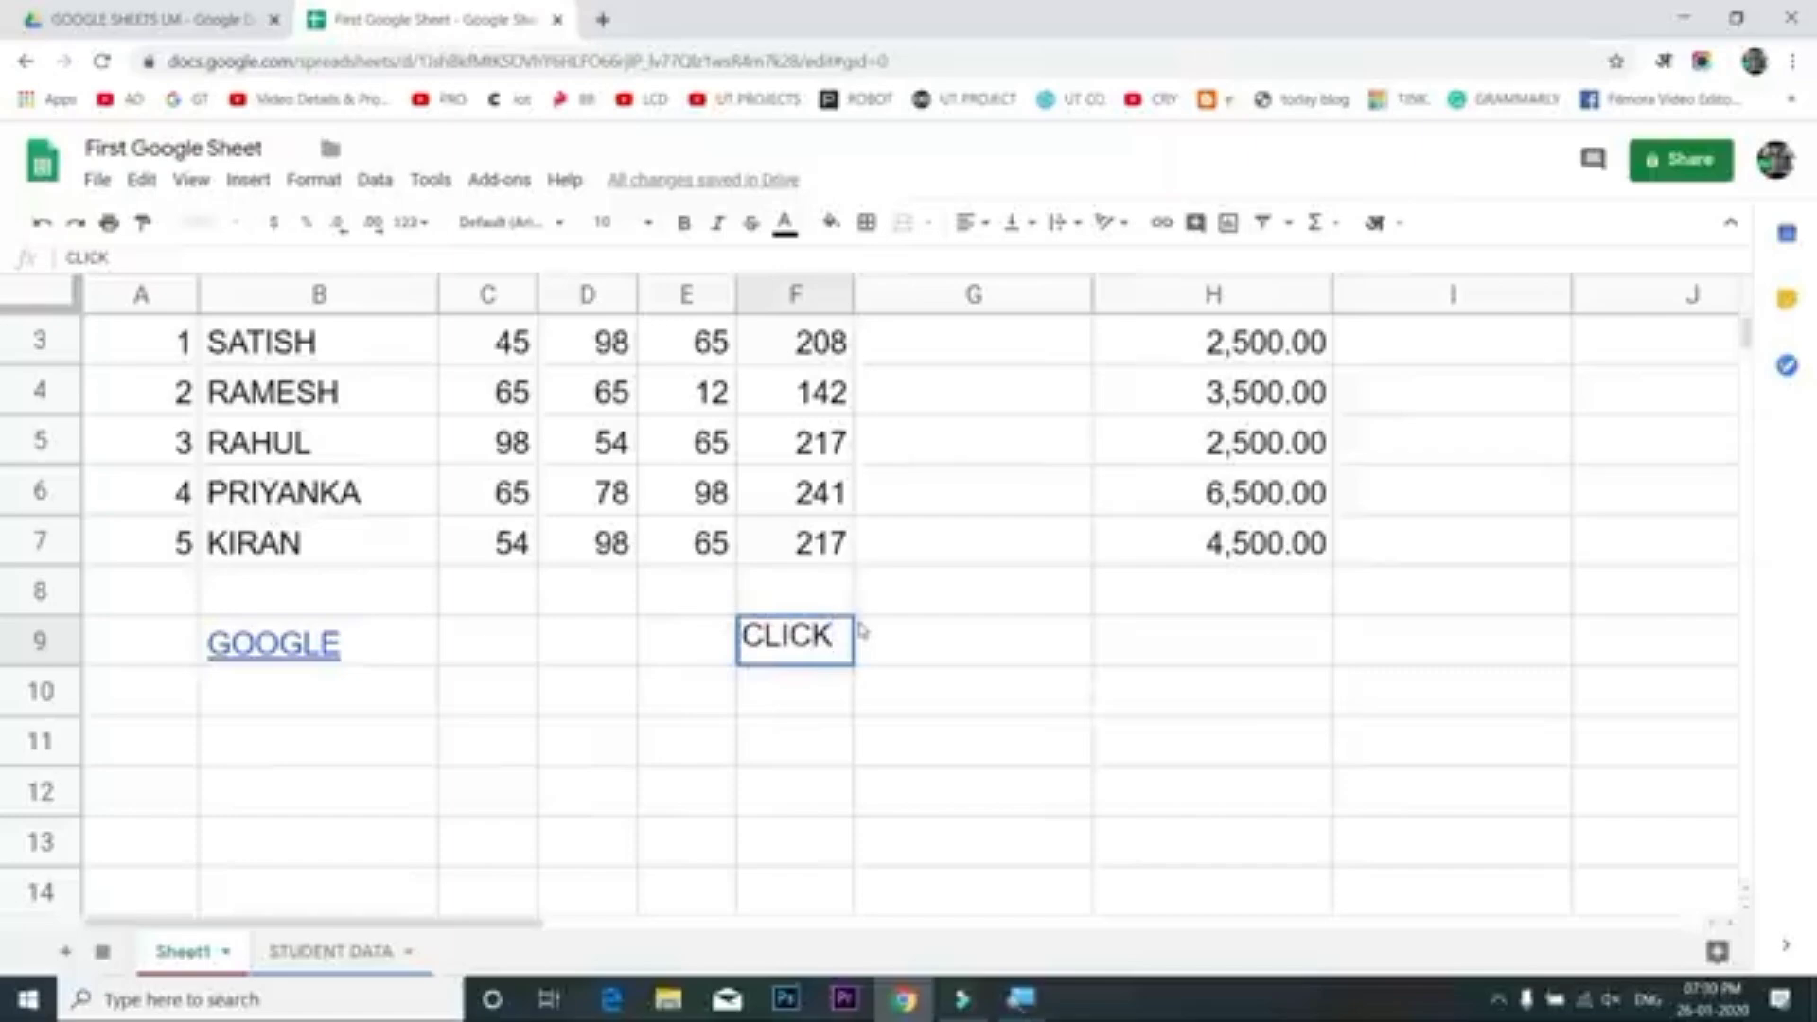
pyautogui.press('Return')
pyautogui.click(829, 643)
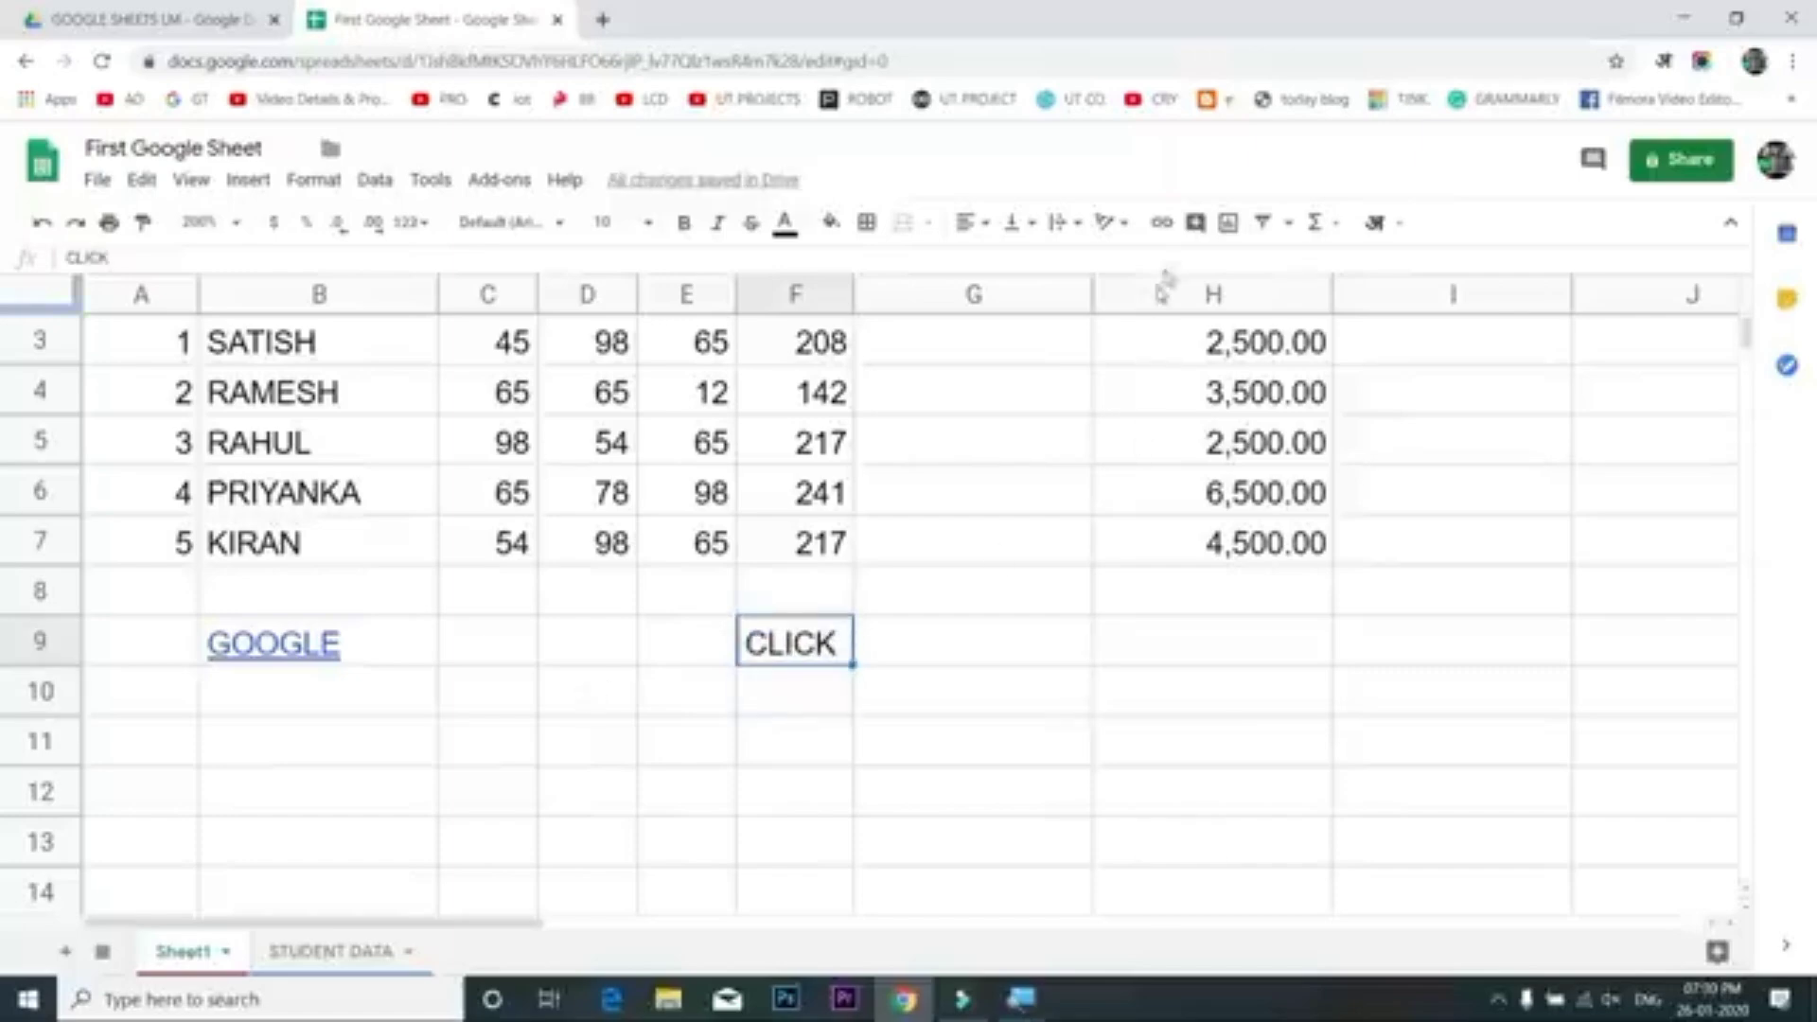
# Link the CLICK text in F9 to the cell range A19:B24 on Sheet1
pyautogui.click(1162, 223)
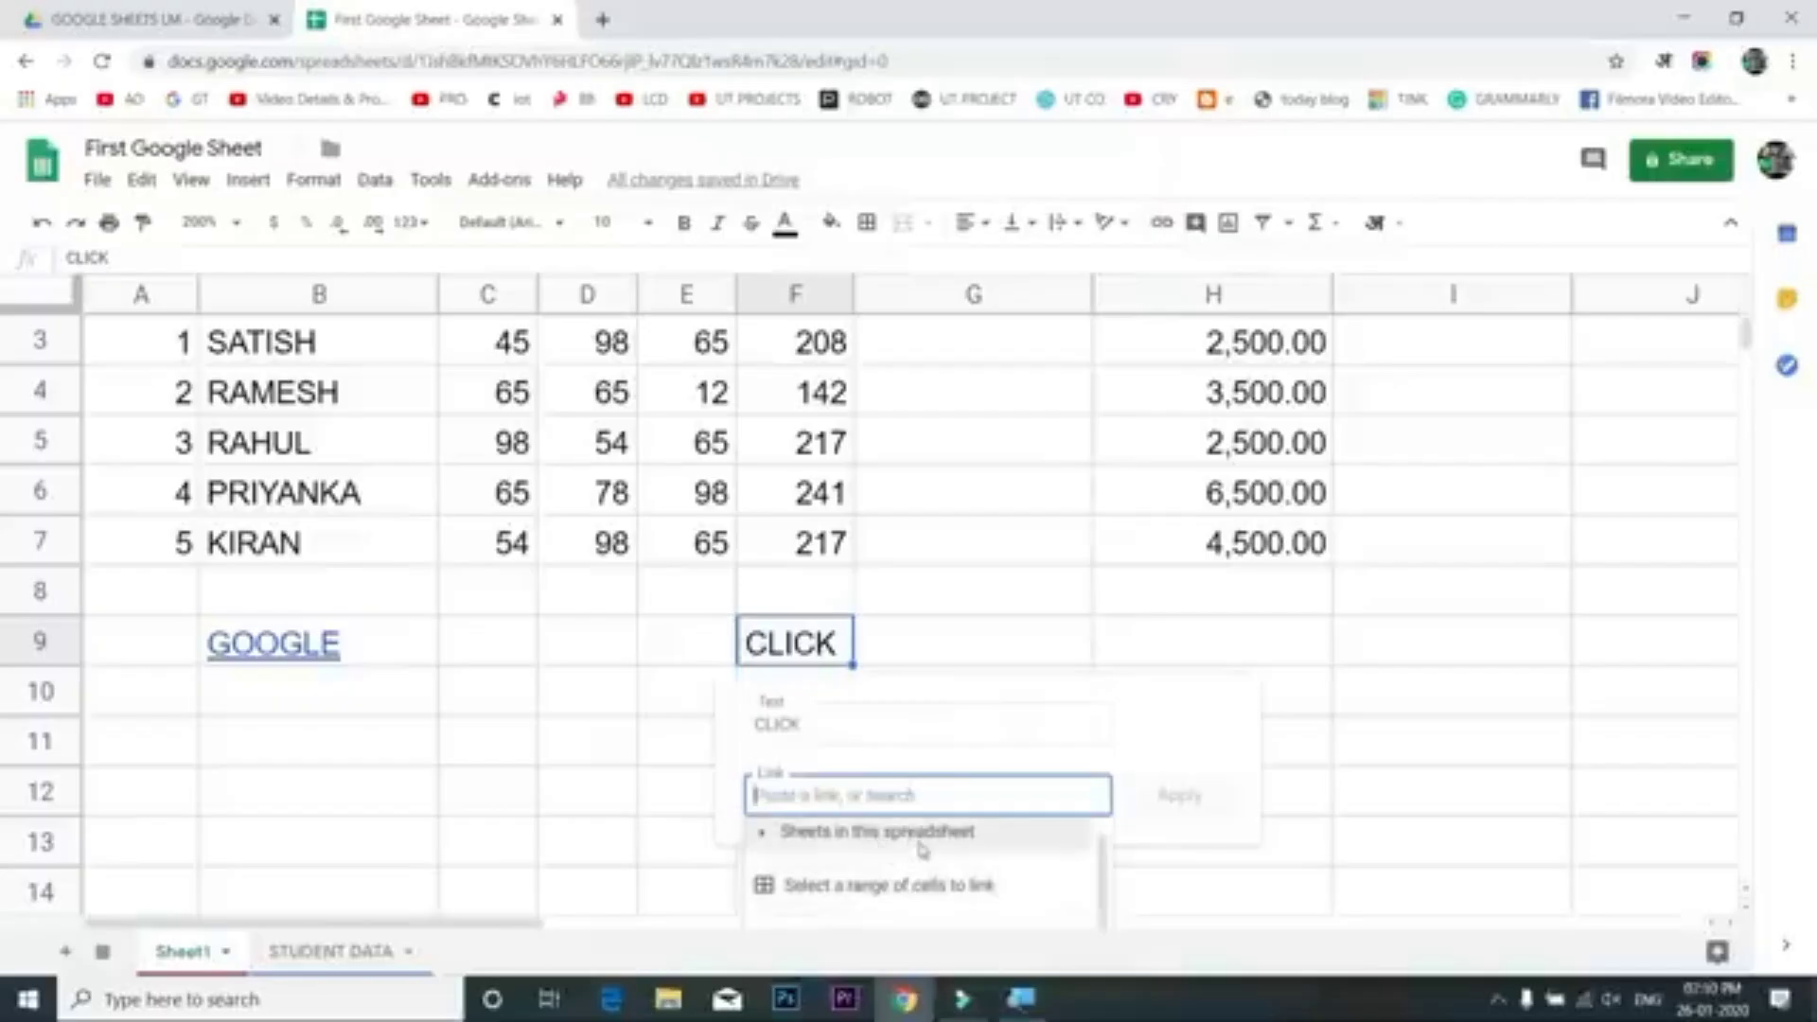
pyautogui.click(892, 886)
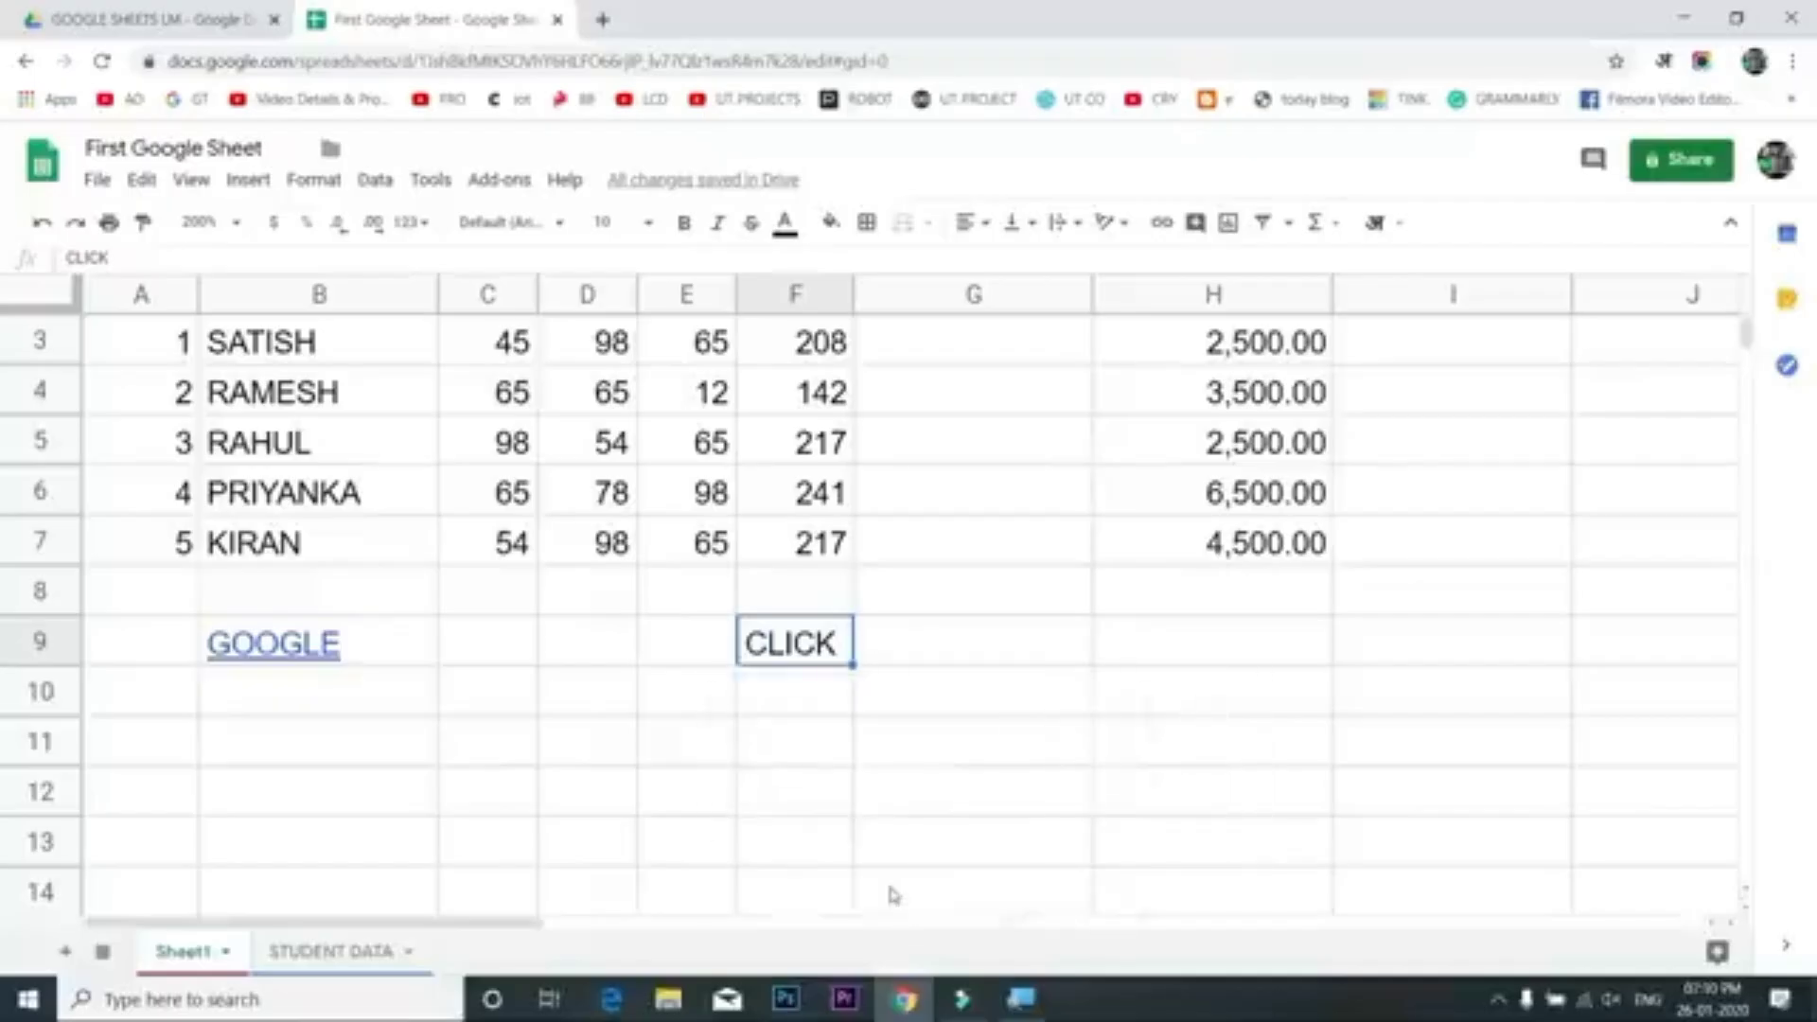
pyautogui.scroll(-5, 379, 790)
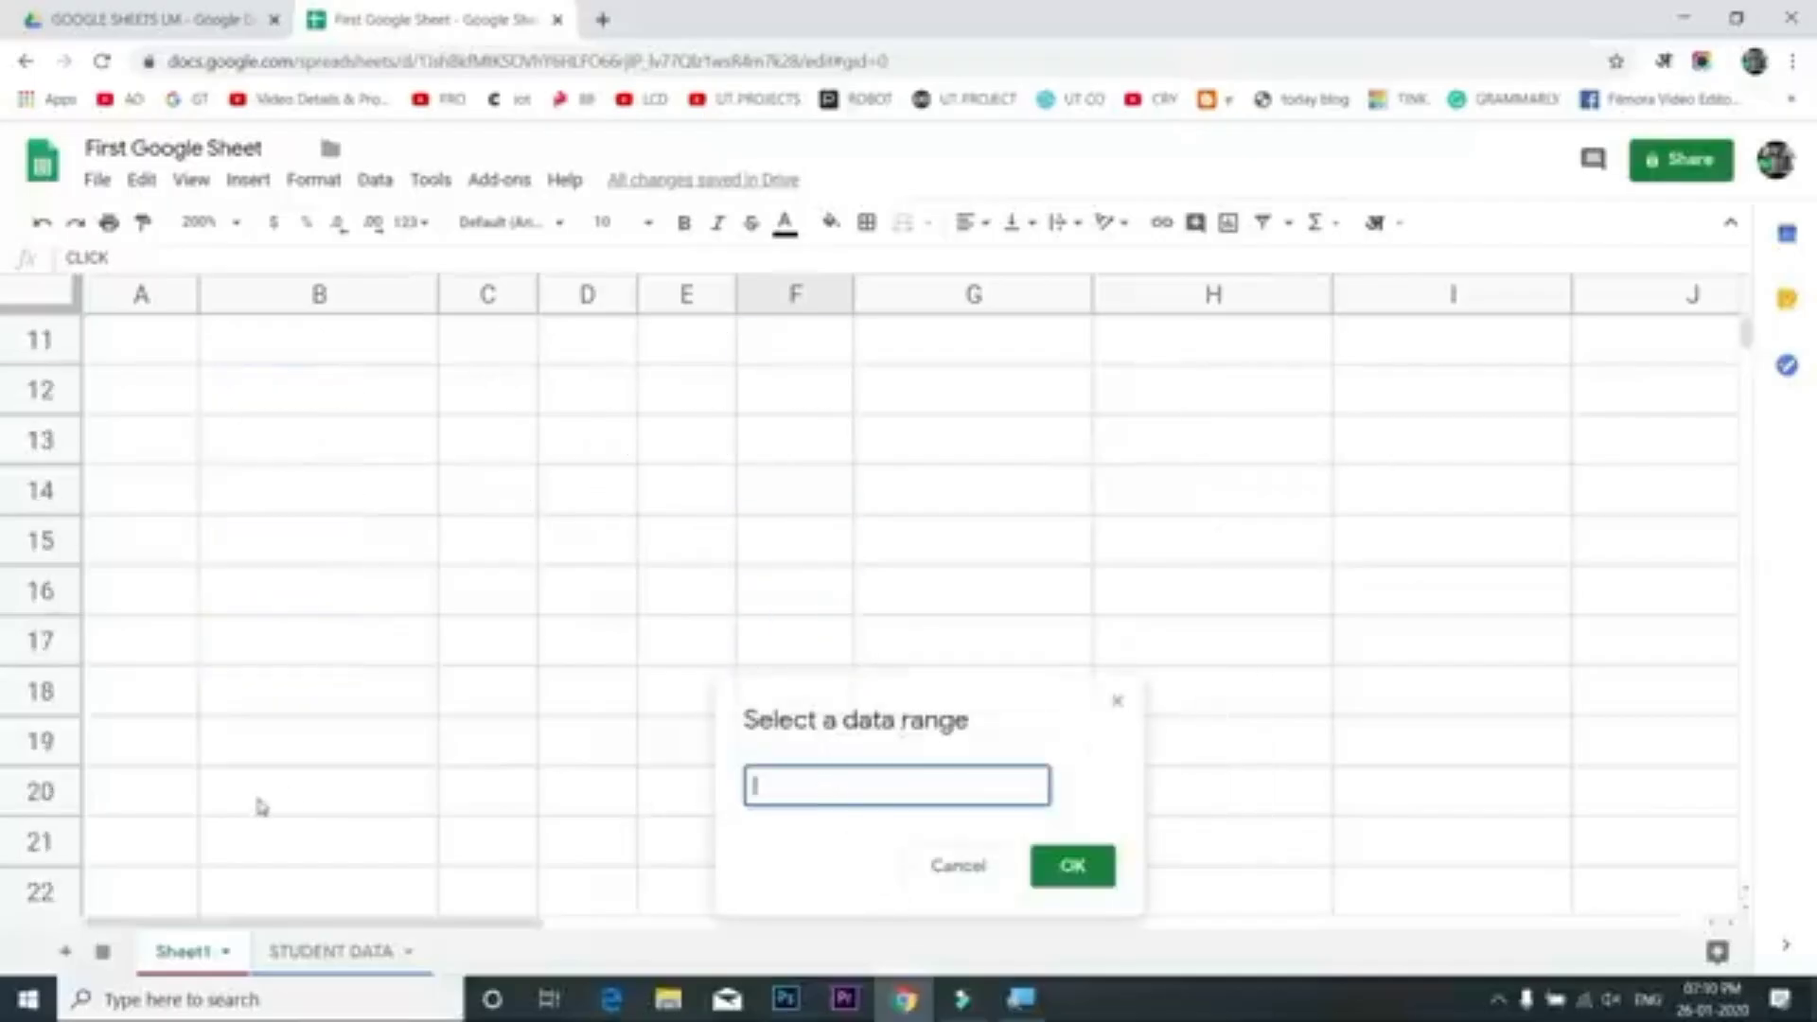
pyautogui.click(151, 539)
pyautogui.moveTo(189, 580); pyautogui.dragTo(410, 799)
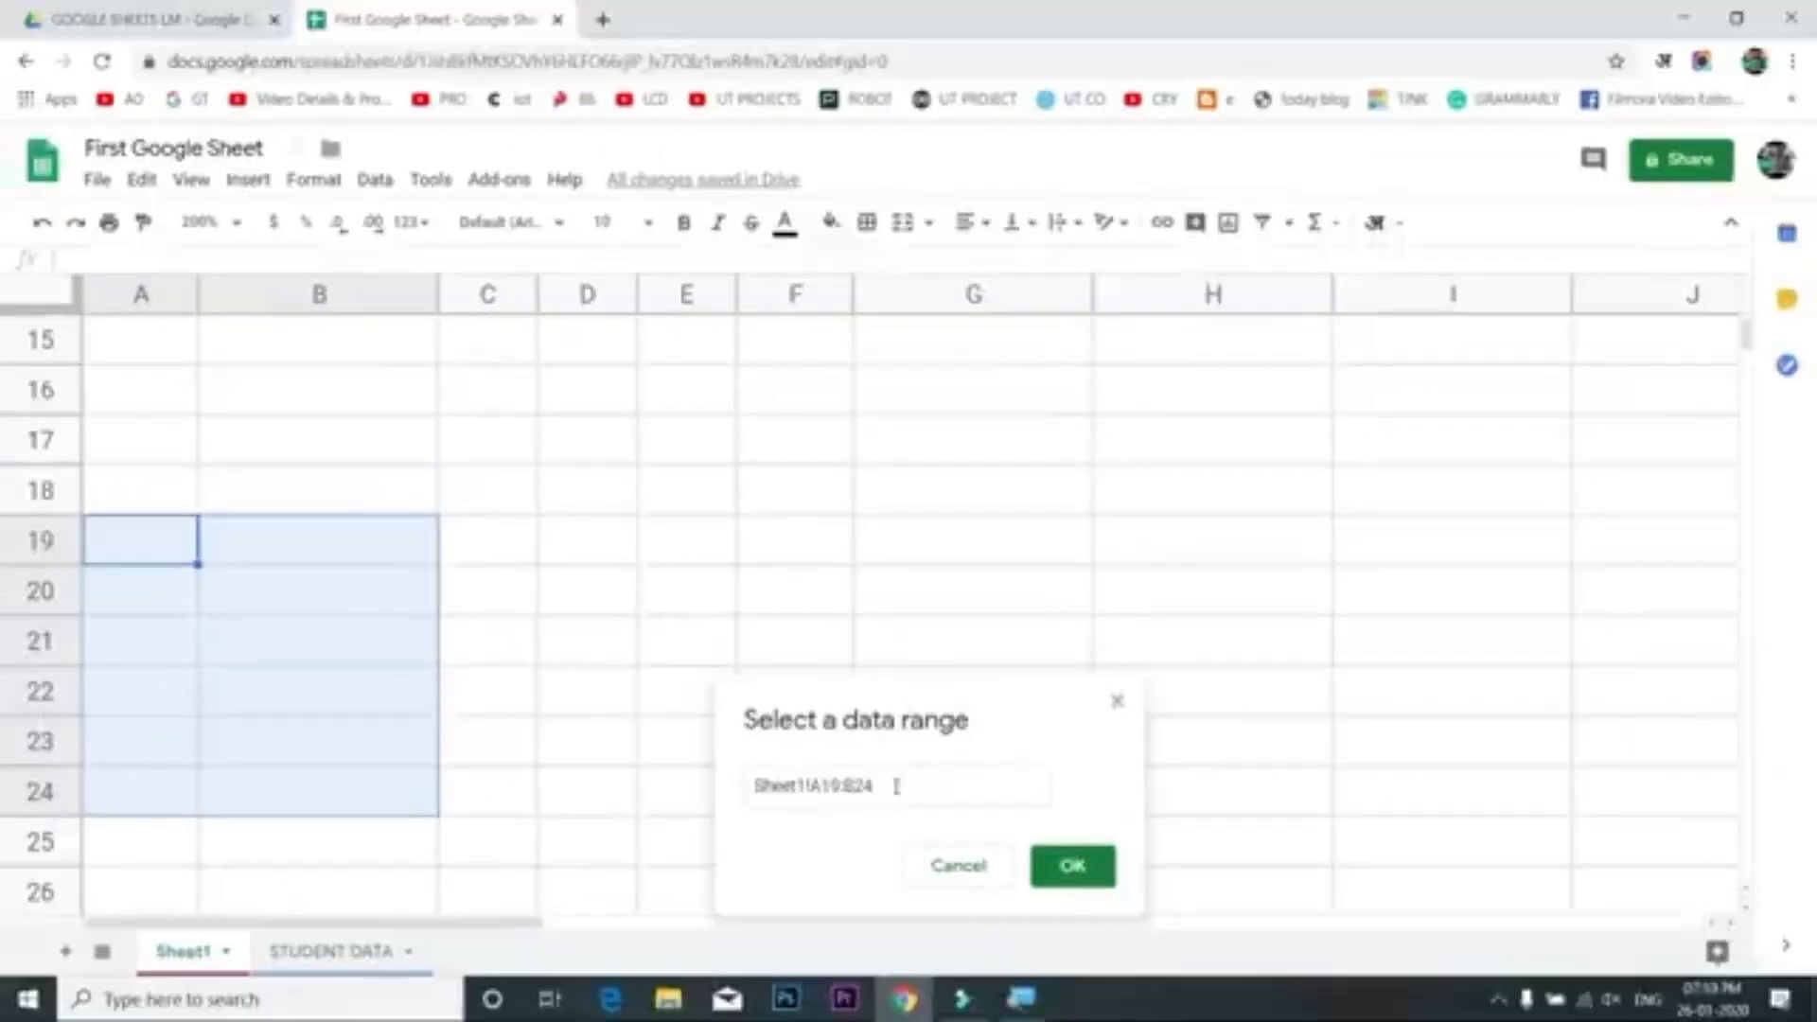
pyautogui.click(1070, 865)
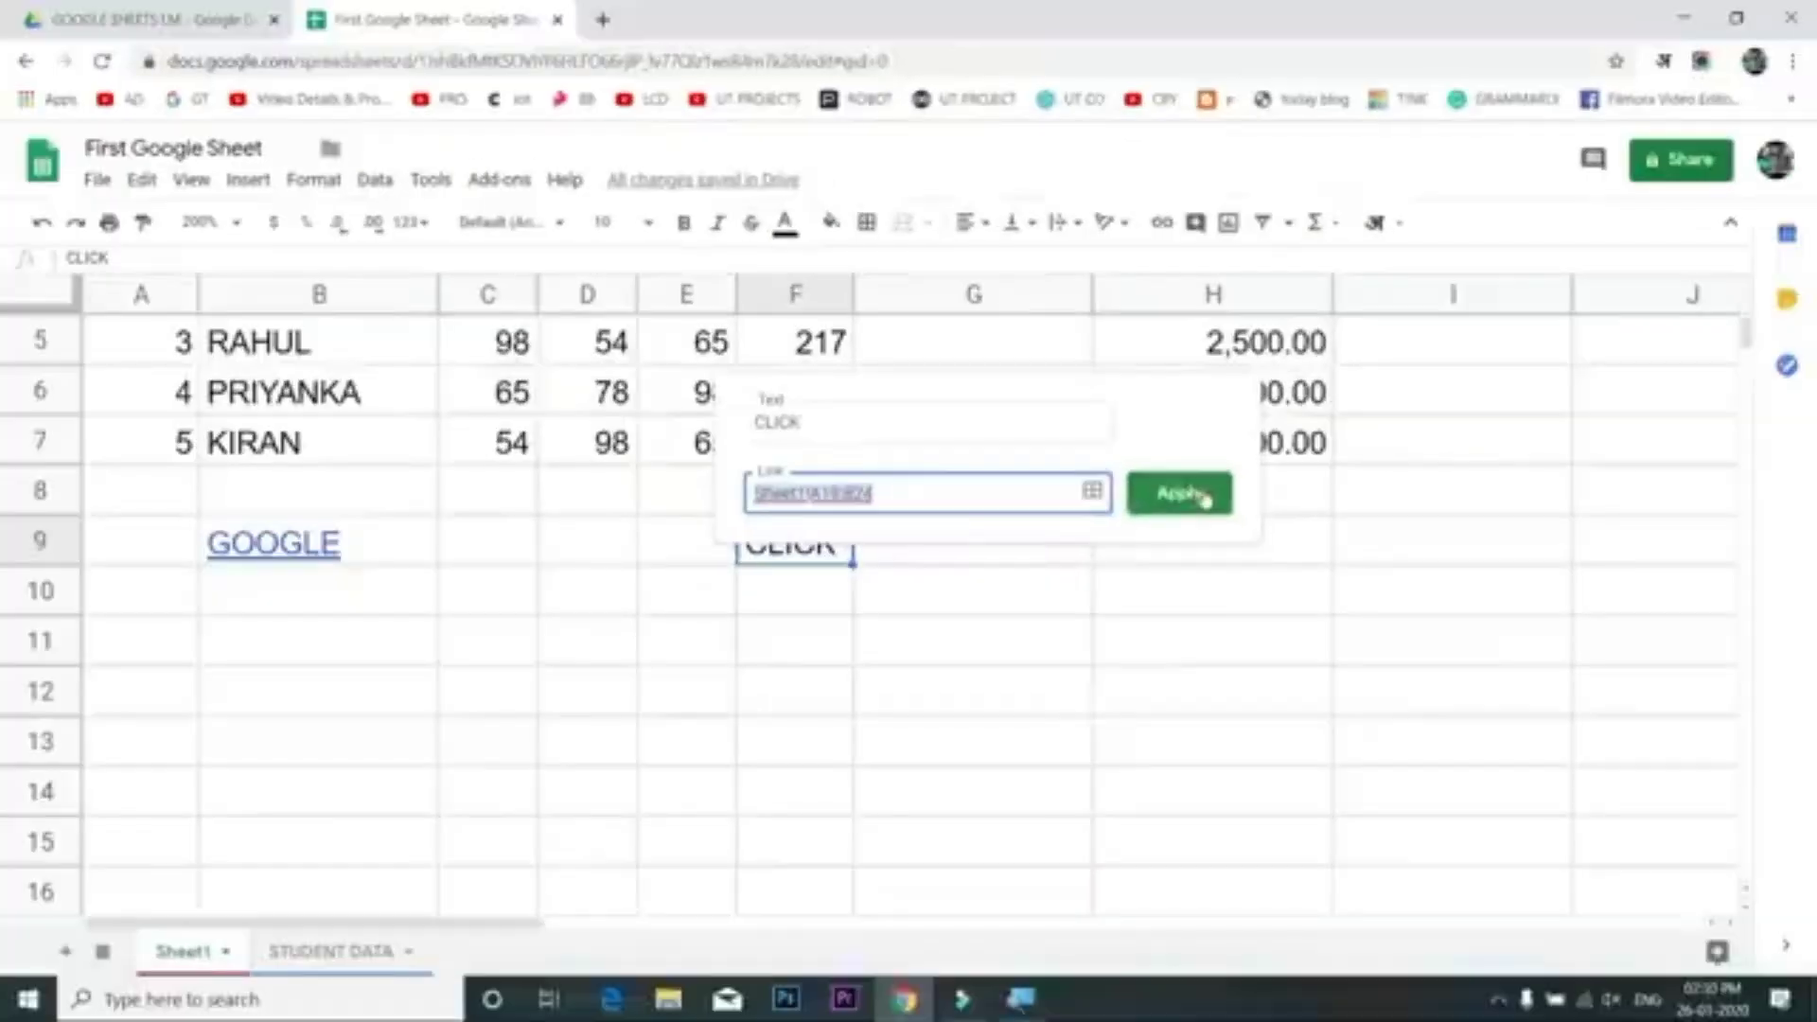
pyautogui.click(1181, 493)
pyautogui.click(986, 636)
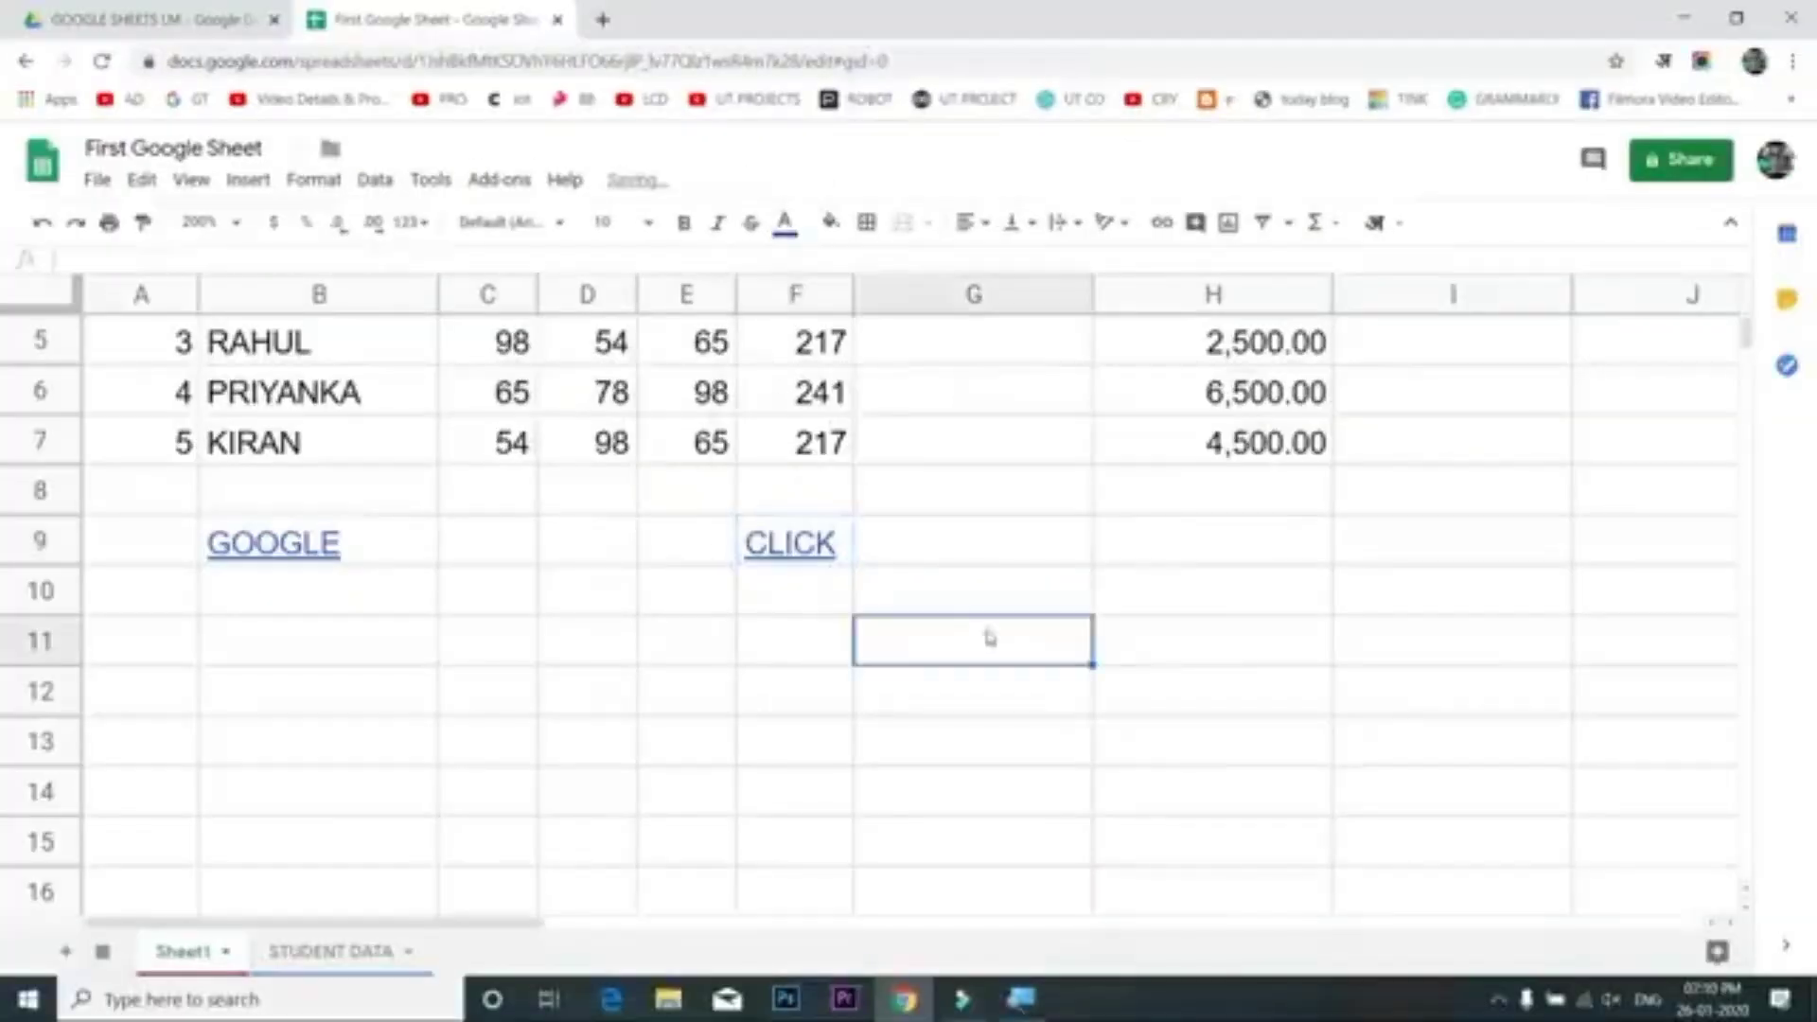
# Test the CLICK link in F9 by jumping to its linked range, and return to the student table
pyautogui.click(835, 542)
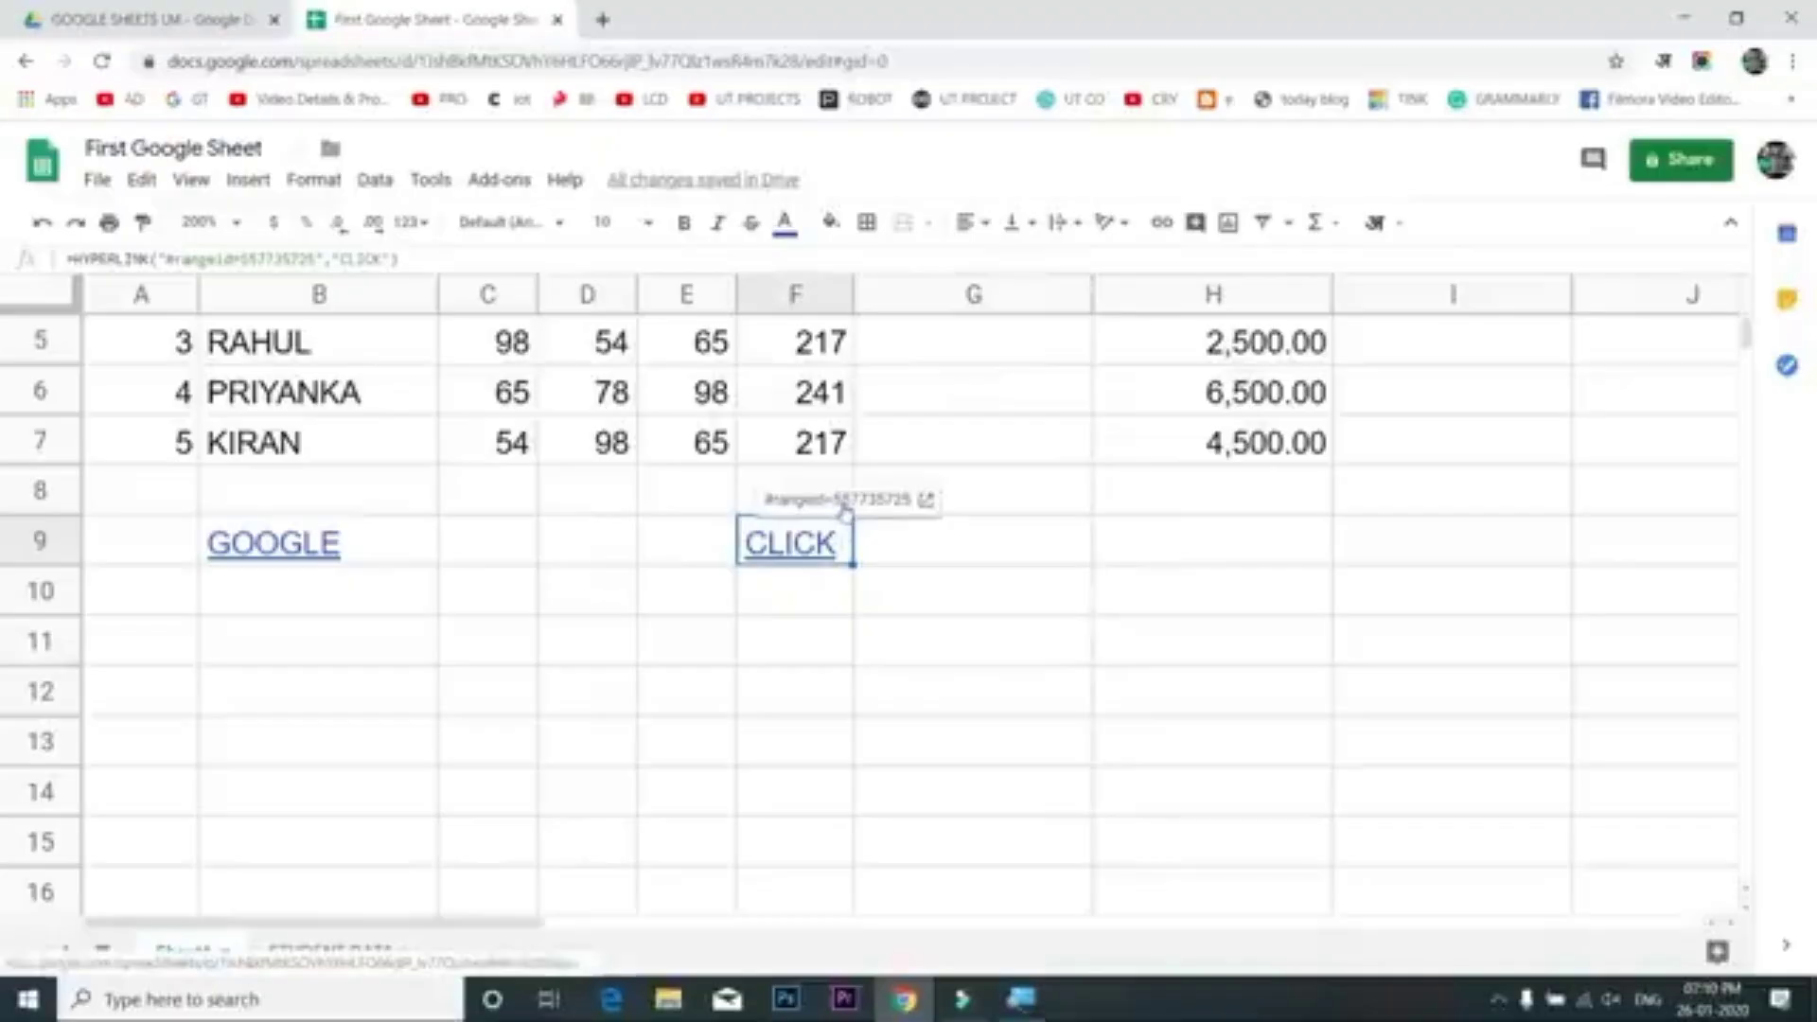
pyautogui.click(845, 509)
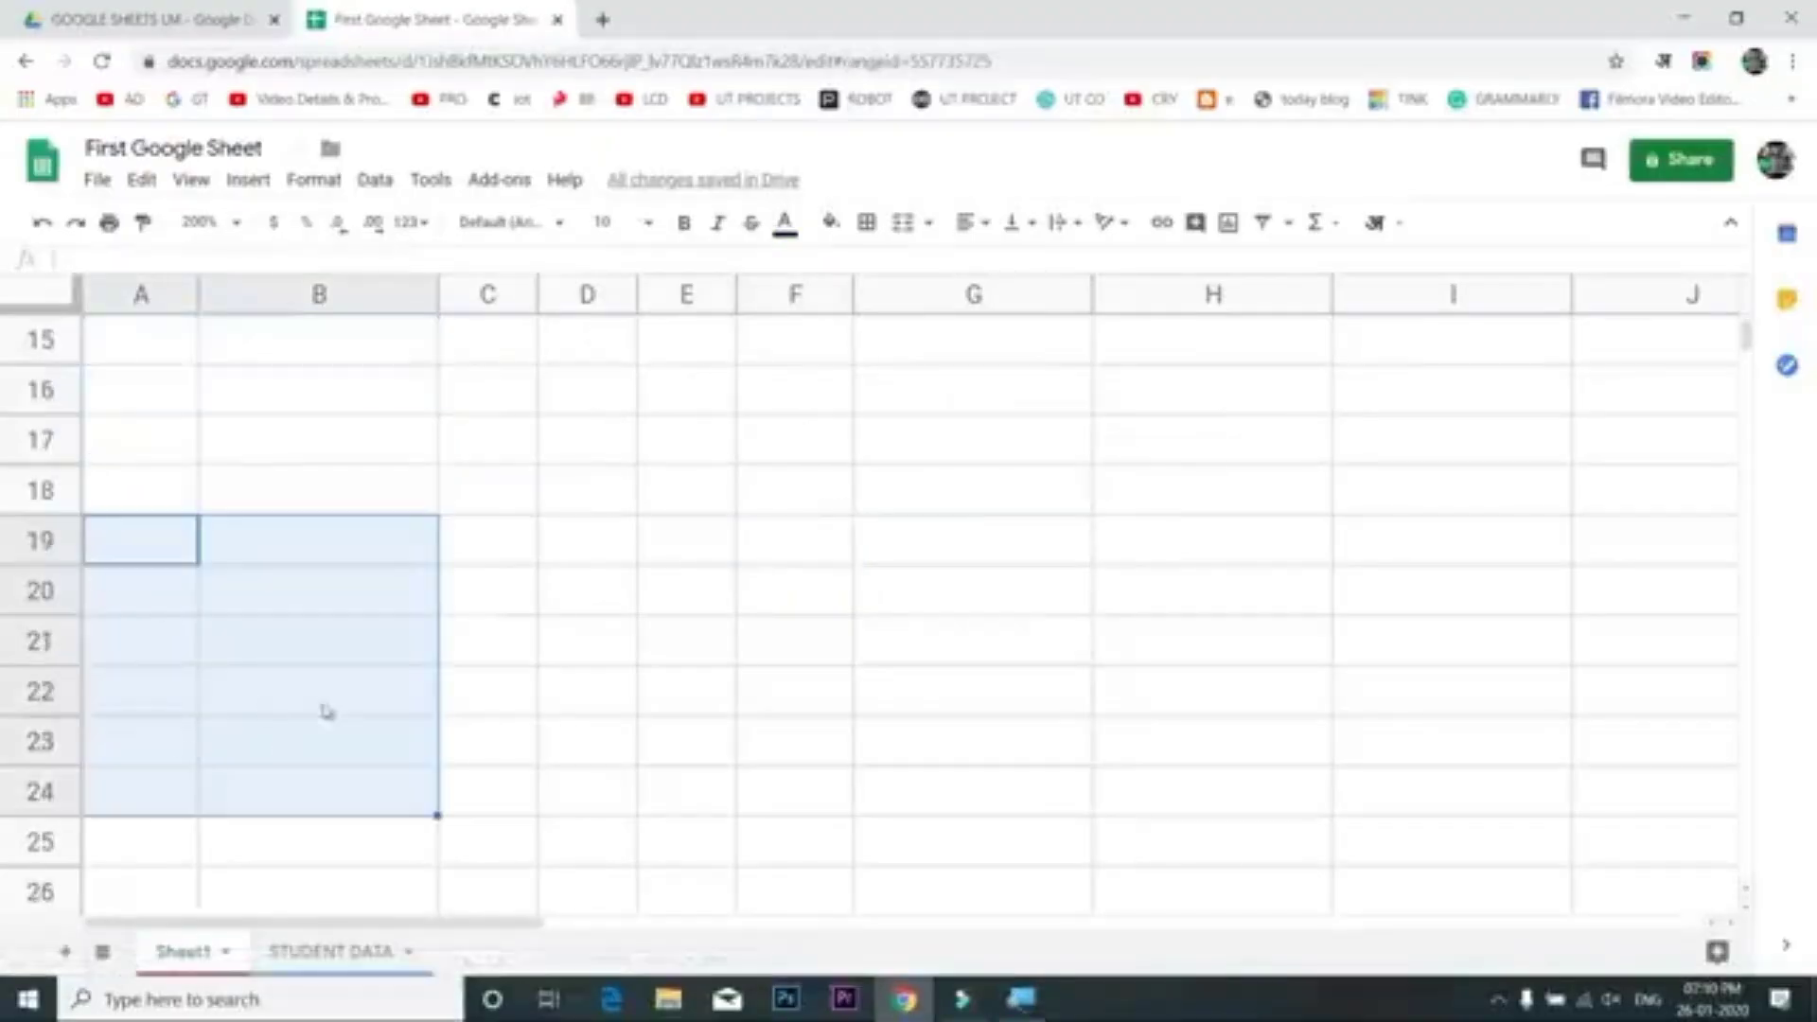
pyautogui.scroll(4, 327, 716)
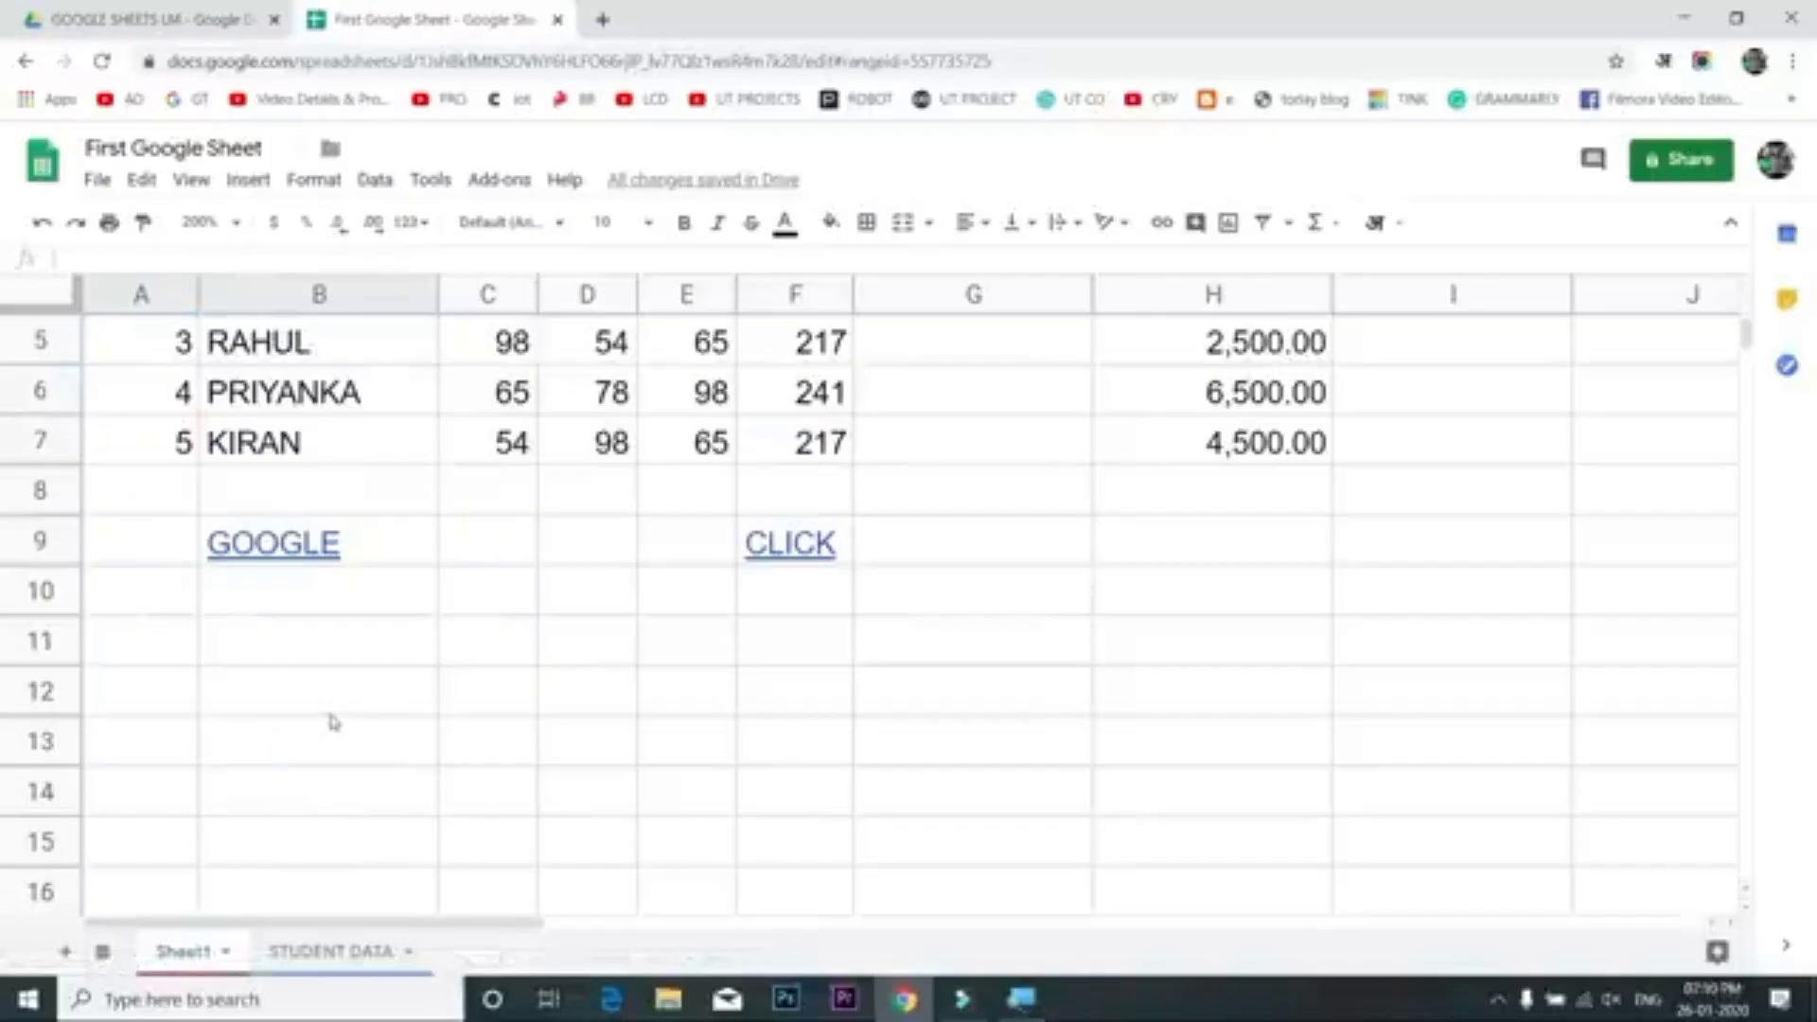
# Glance at the STUDENT DATA sheet, return to Sheet1 and enter STUDENT DATA in cell G9
pyautogui.click(343, 958)
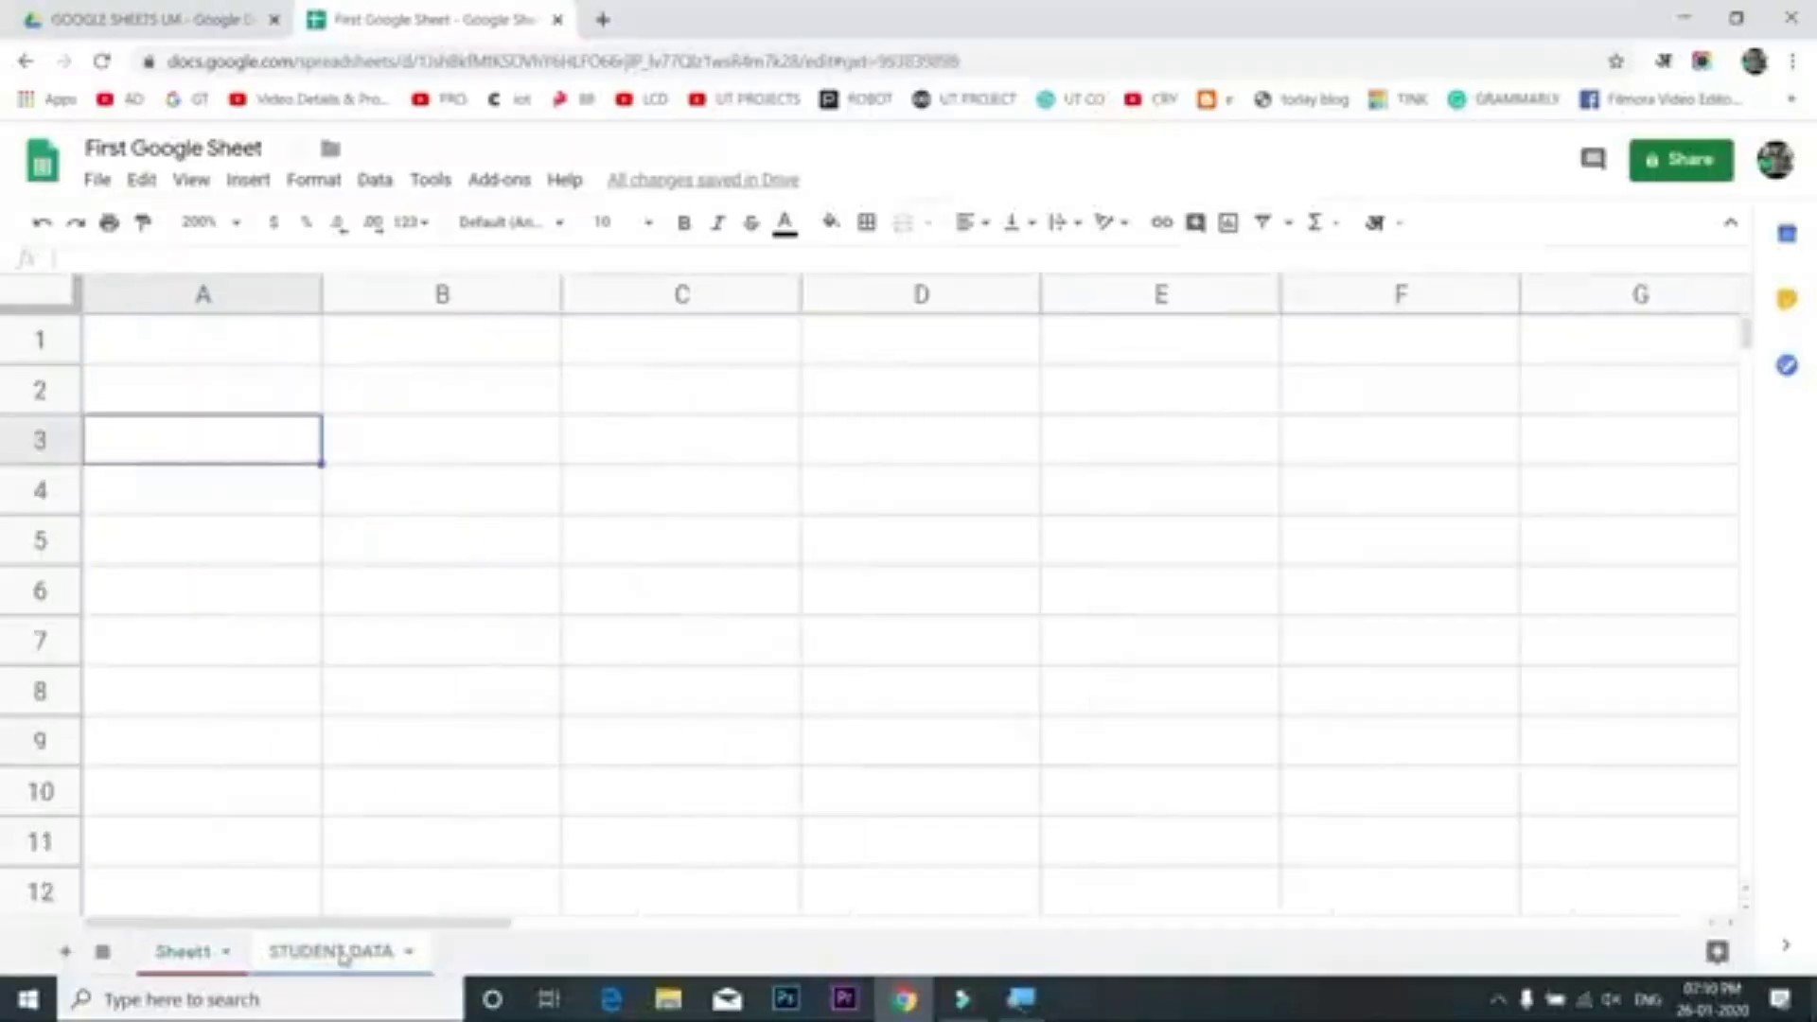
pyautogui.click(200, 951)
pyautogui.click(1008, 549)
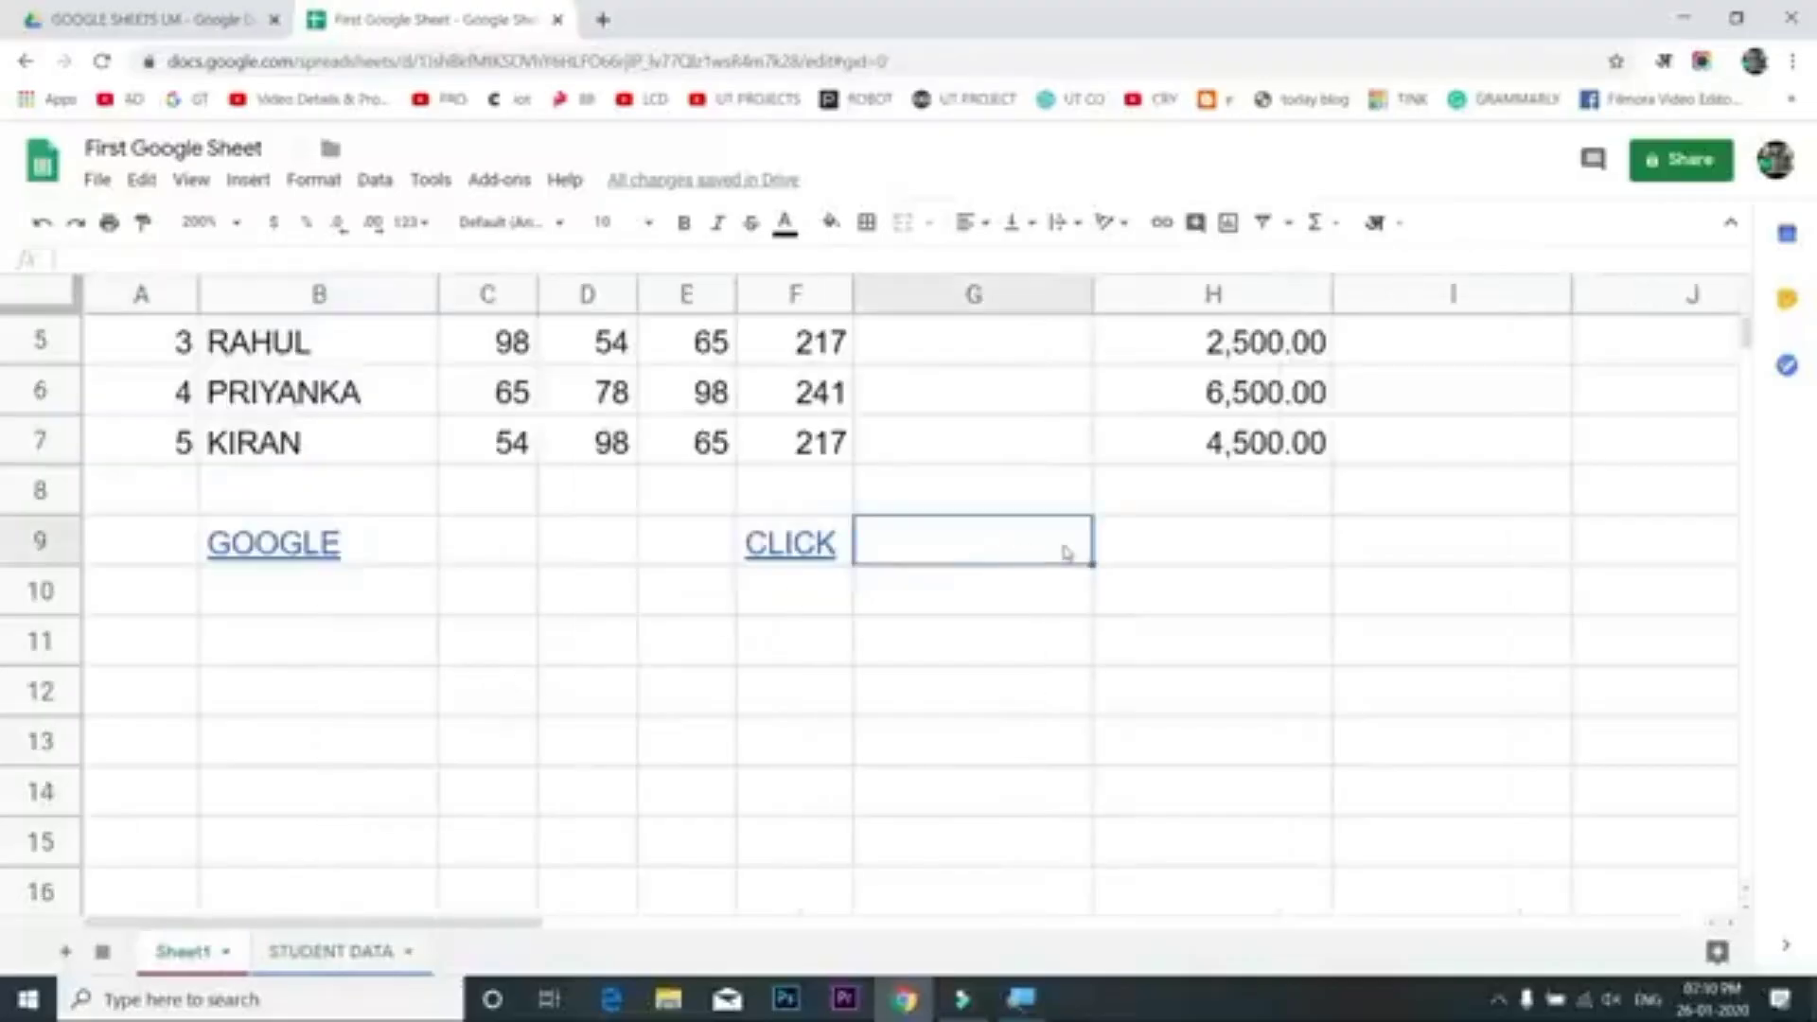
pyautogui.write('STUDENT DATA')
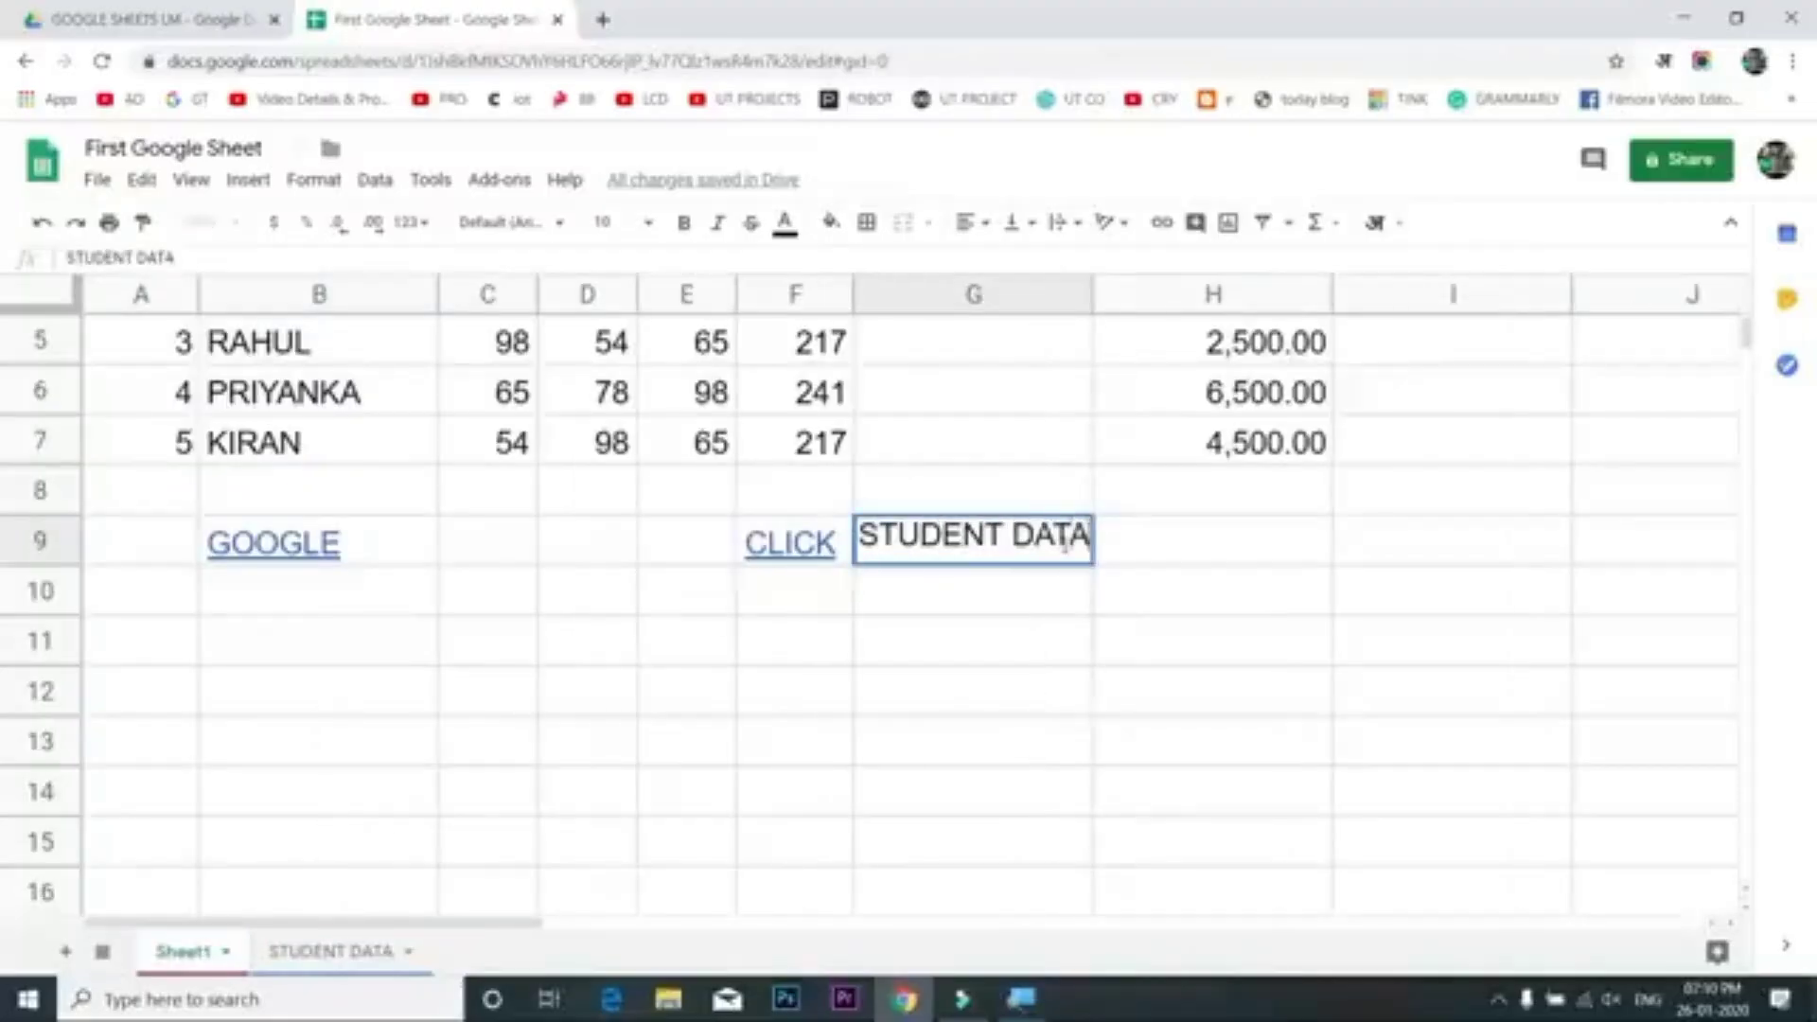
pyautogui.press('Return')
# Insert a link to the STUDENT DATA sheet of this spreadsheet on the text in G9
pyautogui.click(1067, 549)
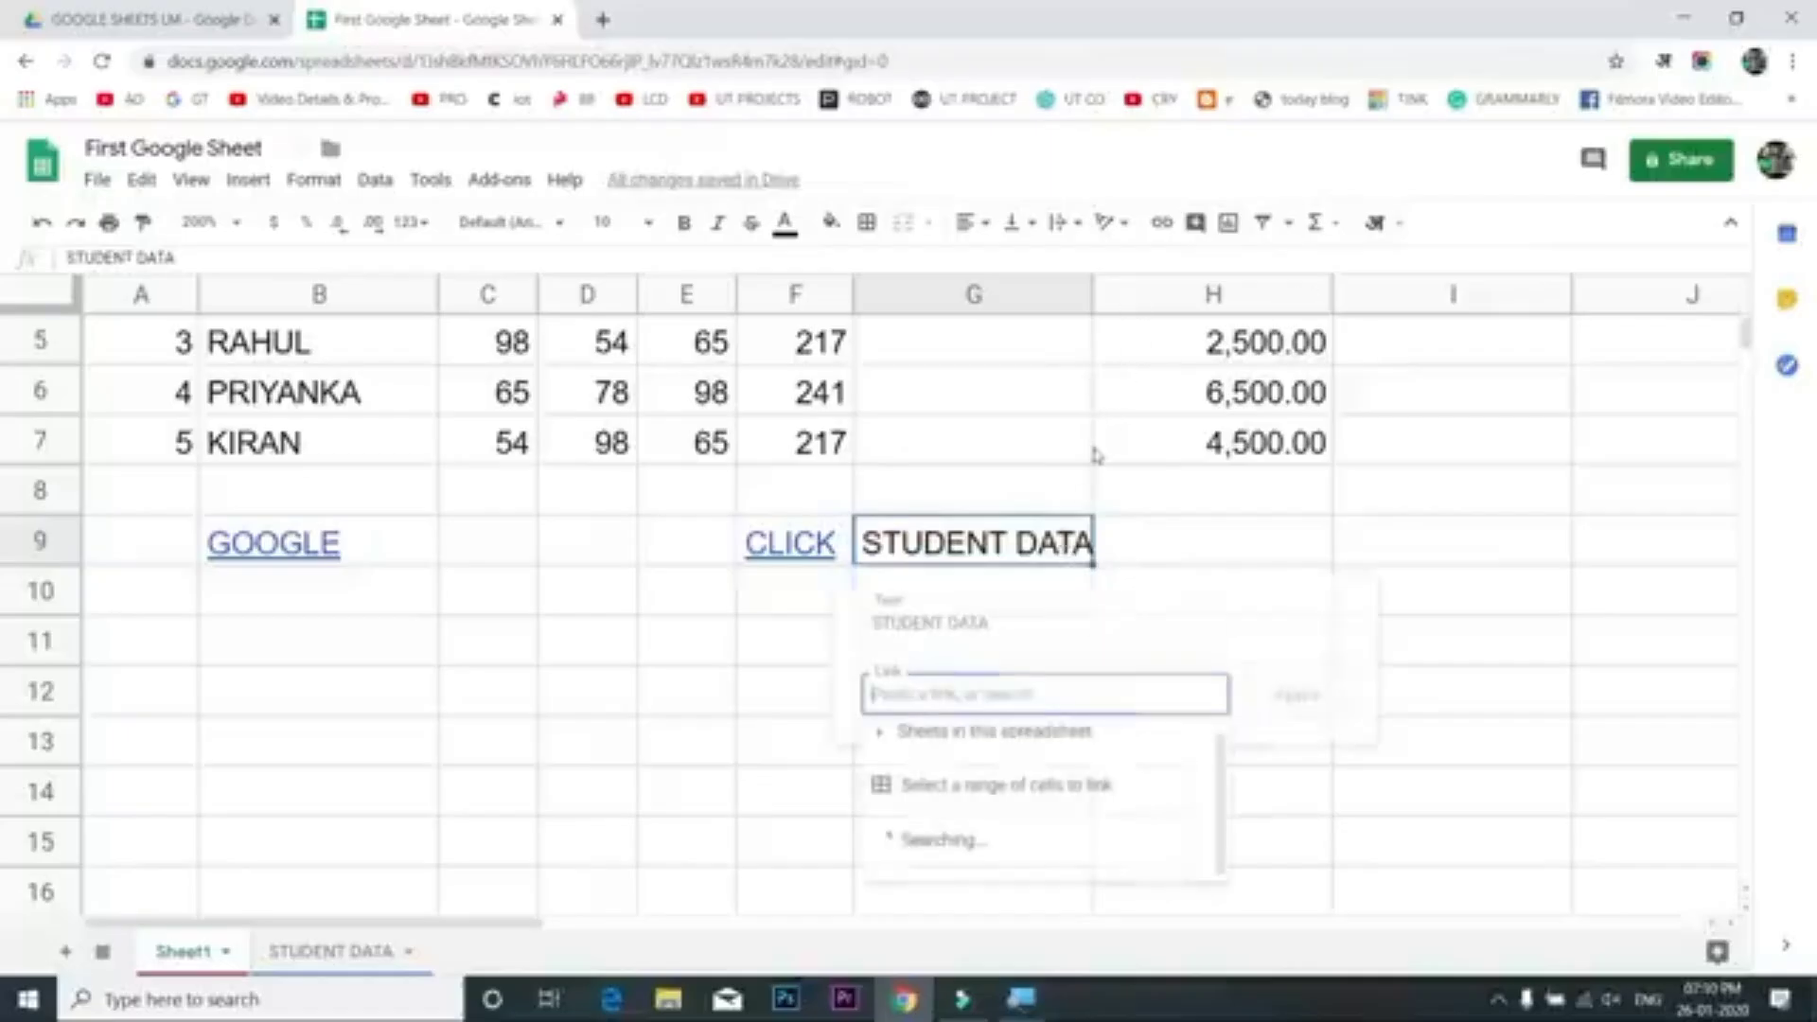
pyautogui.hotkey('ctrl', 'k')
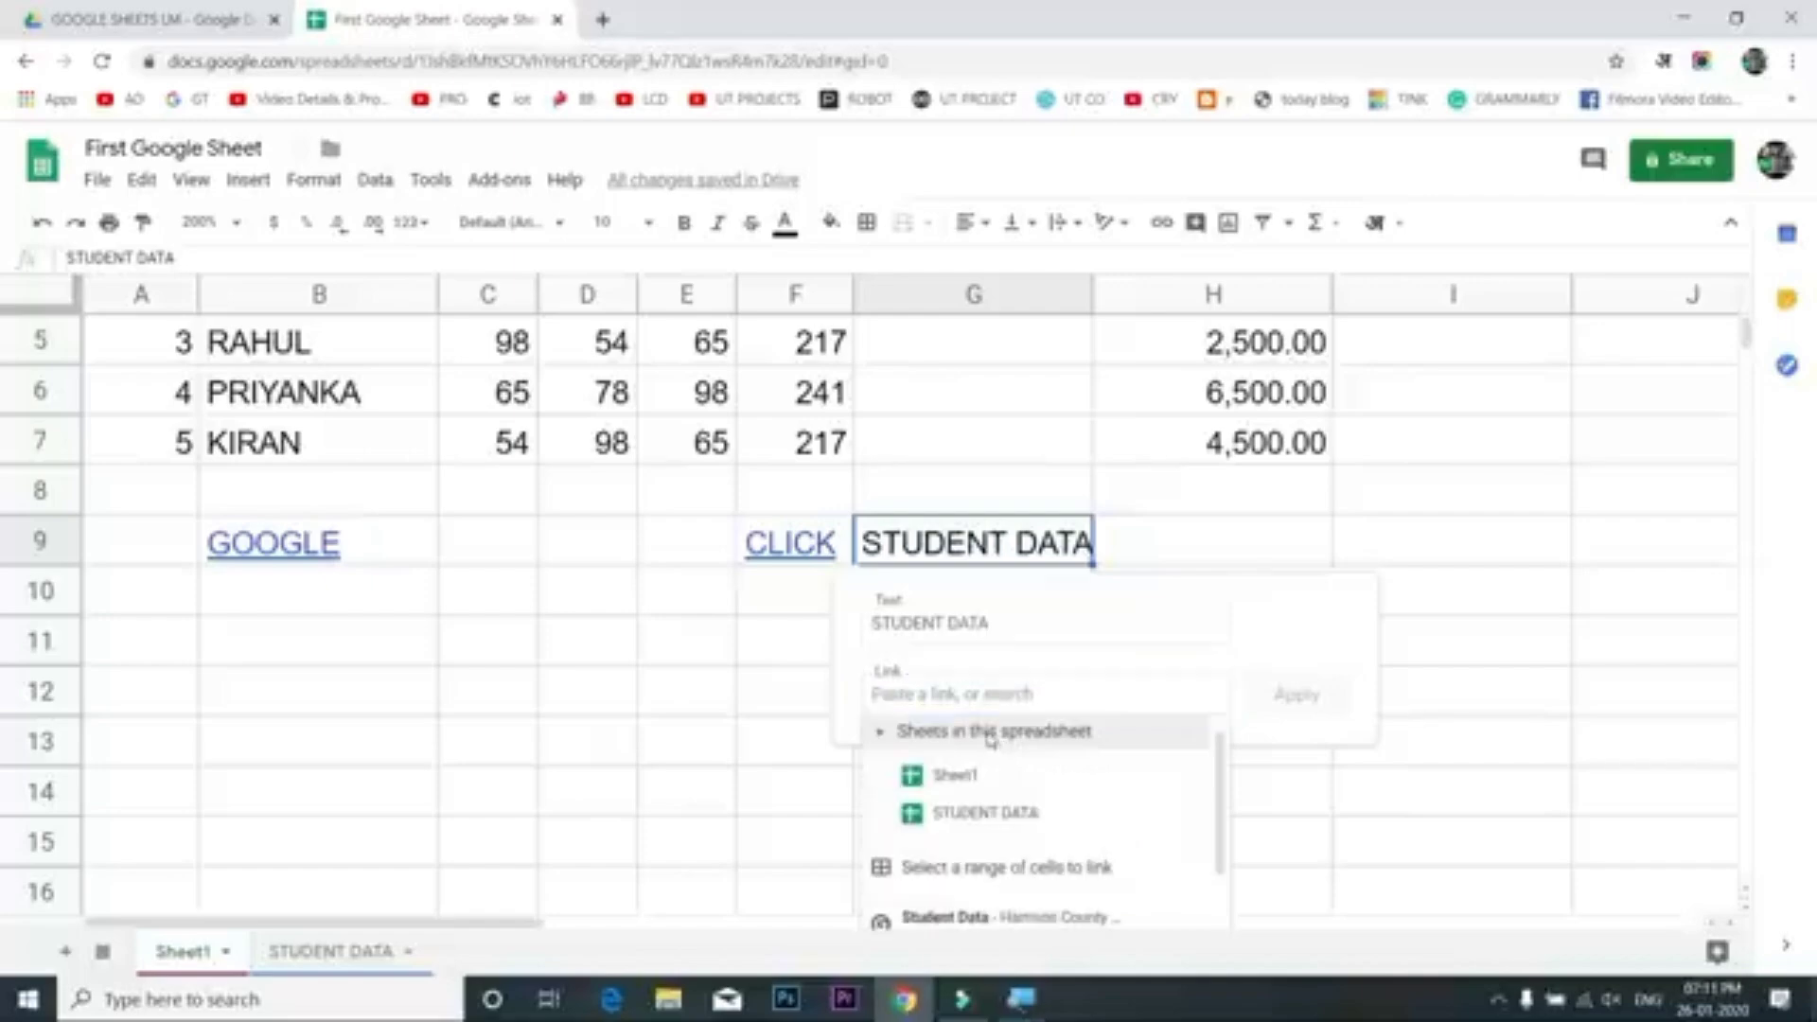
pyautogui.click(982, 816)
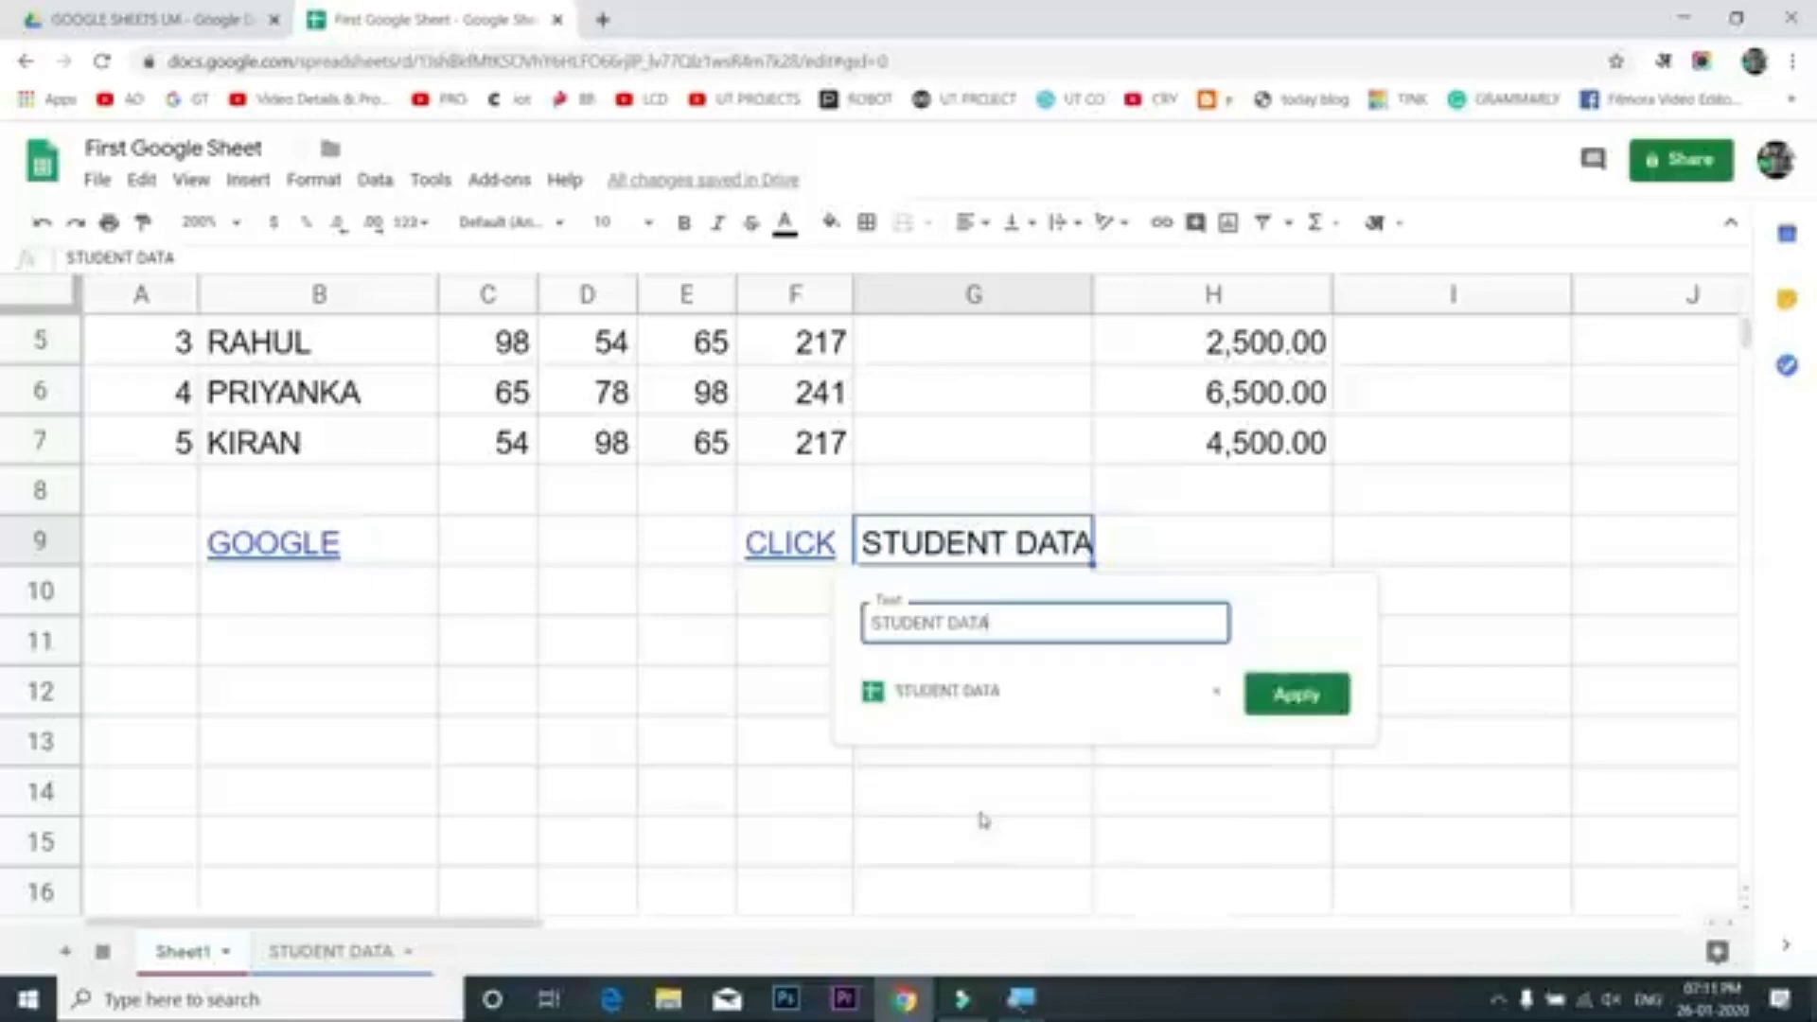
pyautogui.click(1315, 697)
# Test the link in G9 by opening the STUDENT DATA sheet, and return to the student table on Sheet1
pyautogui.moveTo(1028, 522)
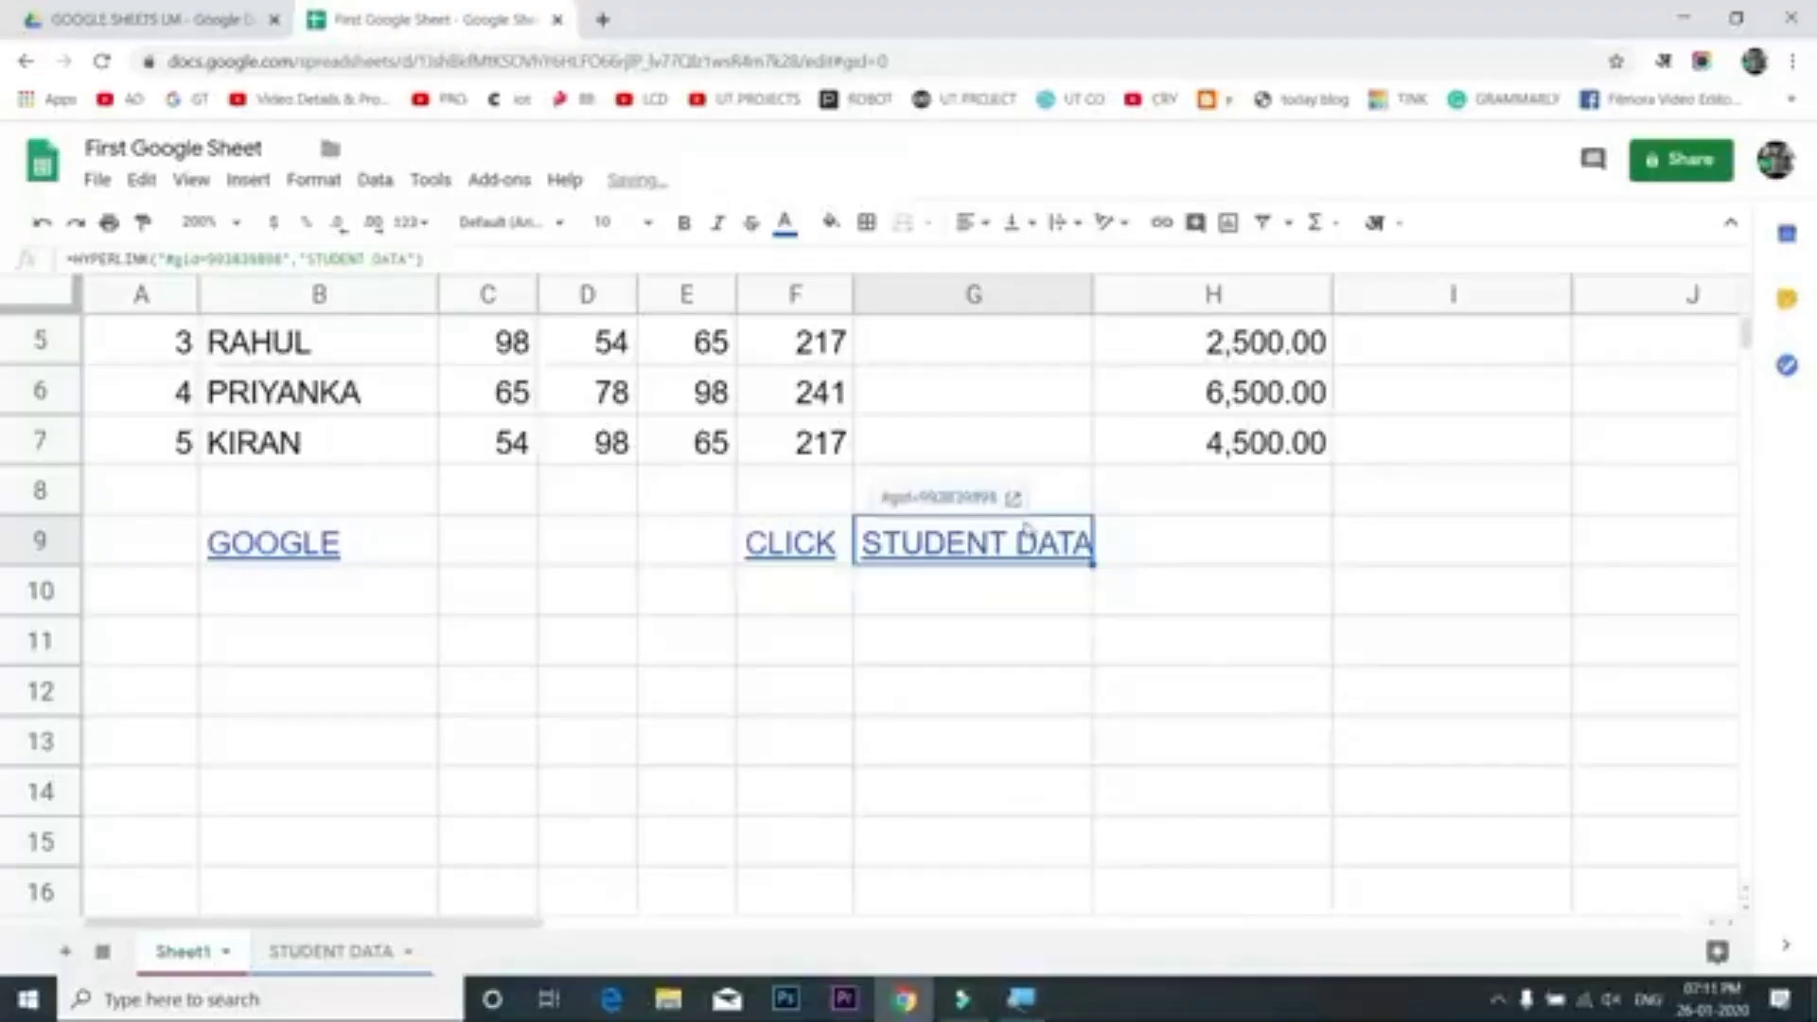
pyautogui.click(984, 504)
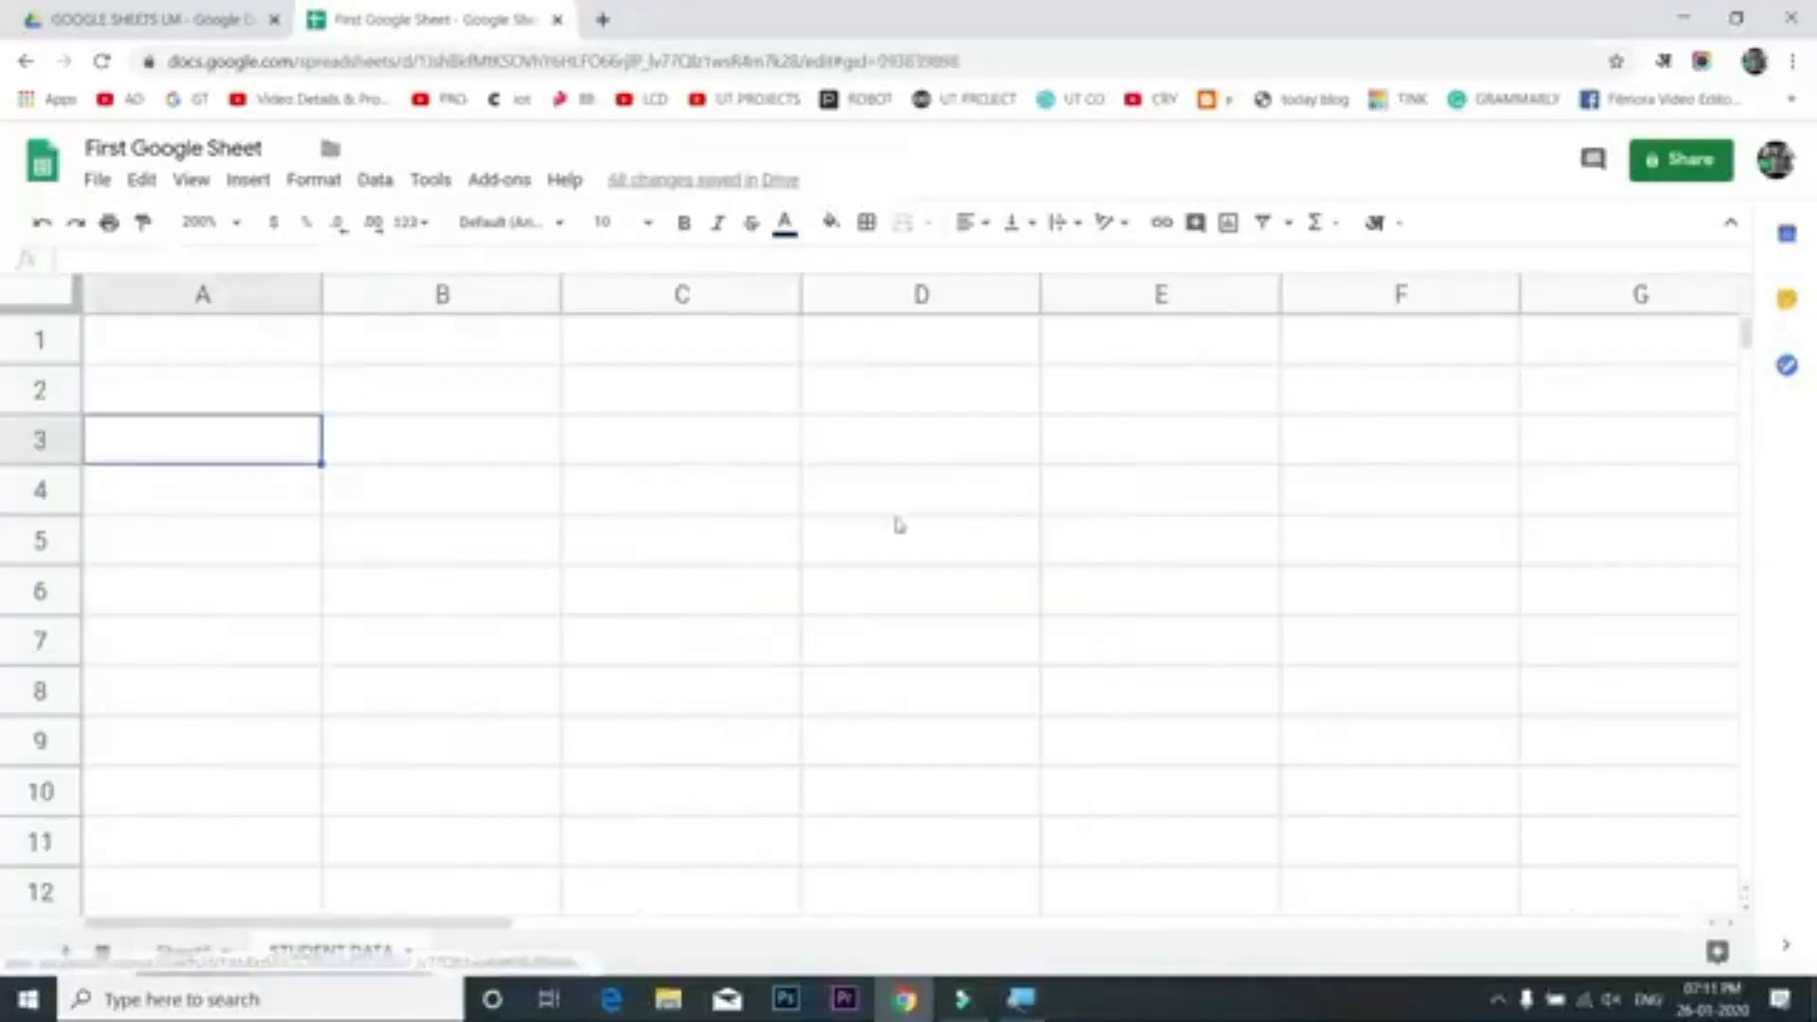
pyautogui.scroll(-2, 379, 568)
pyautogui.click(202, 954)
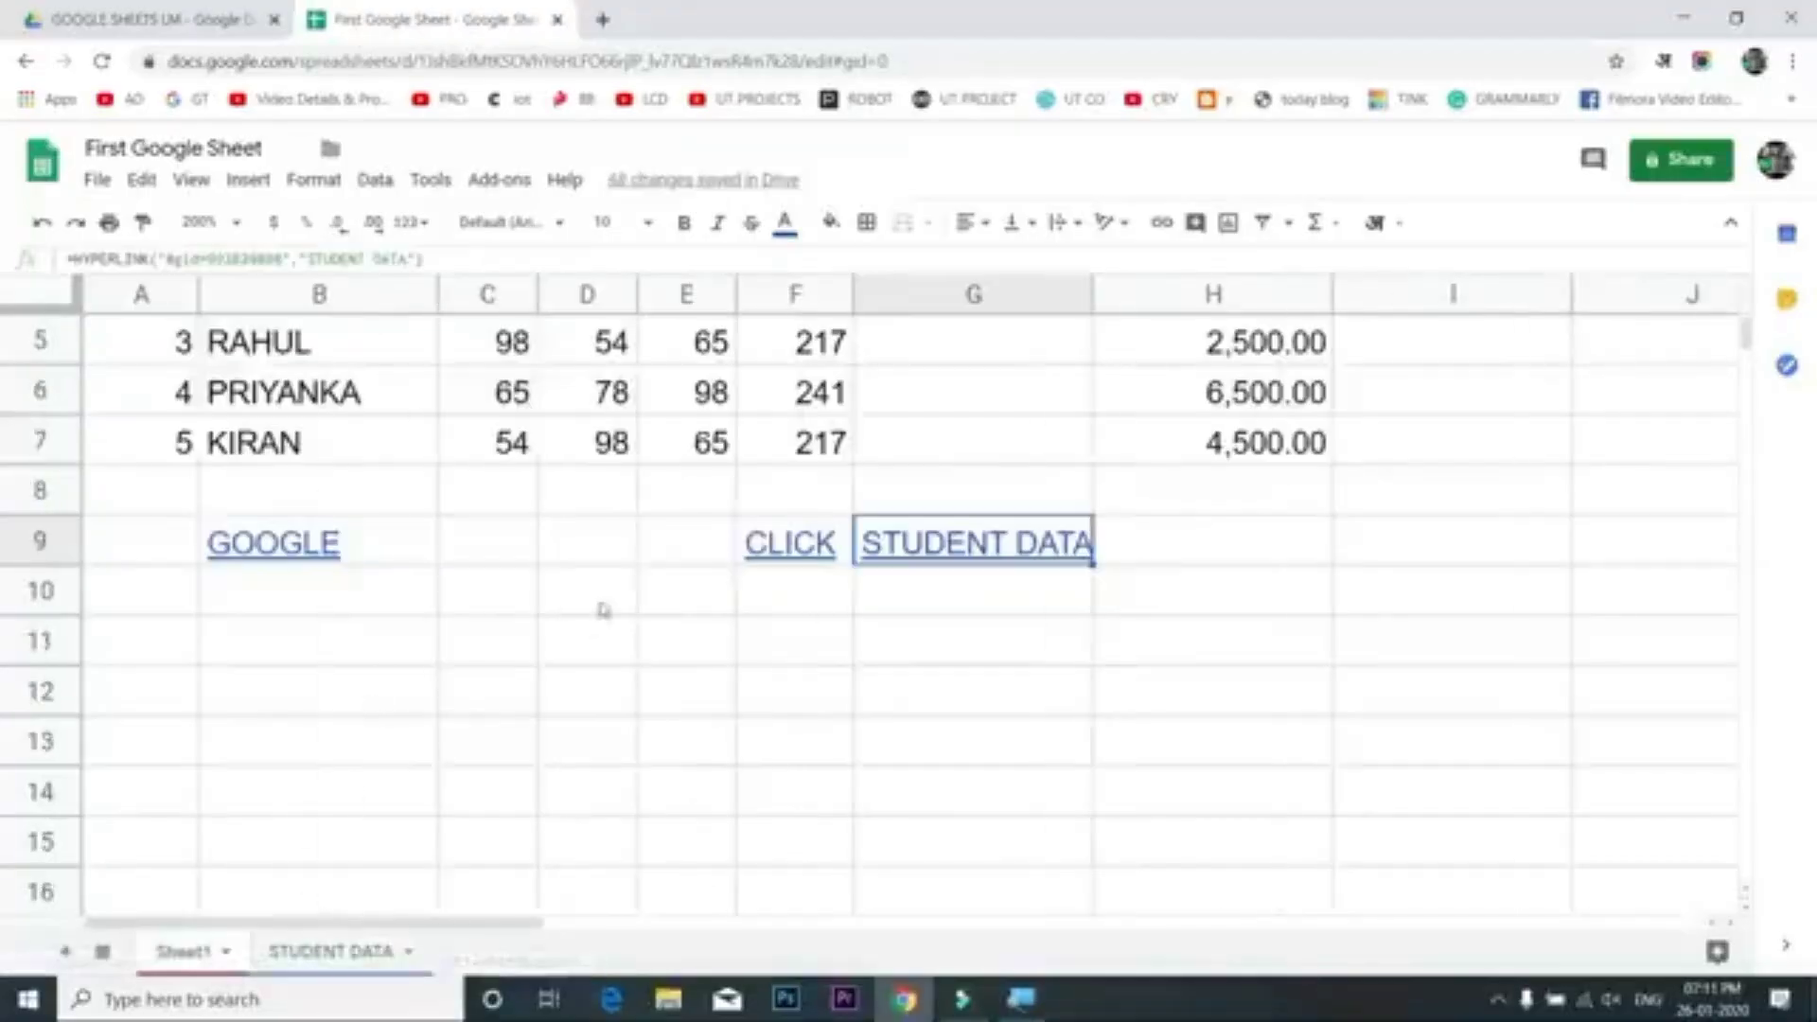
pyautogui.scroll(2, 605, 596)
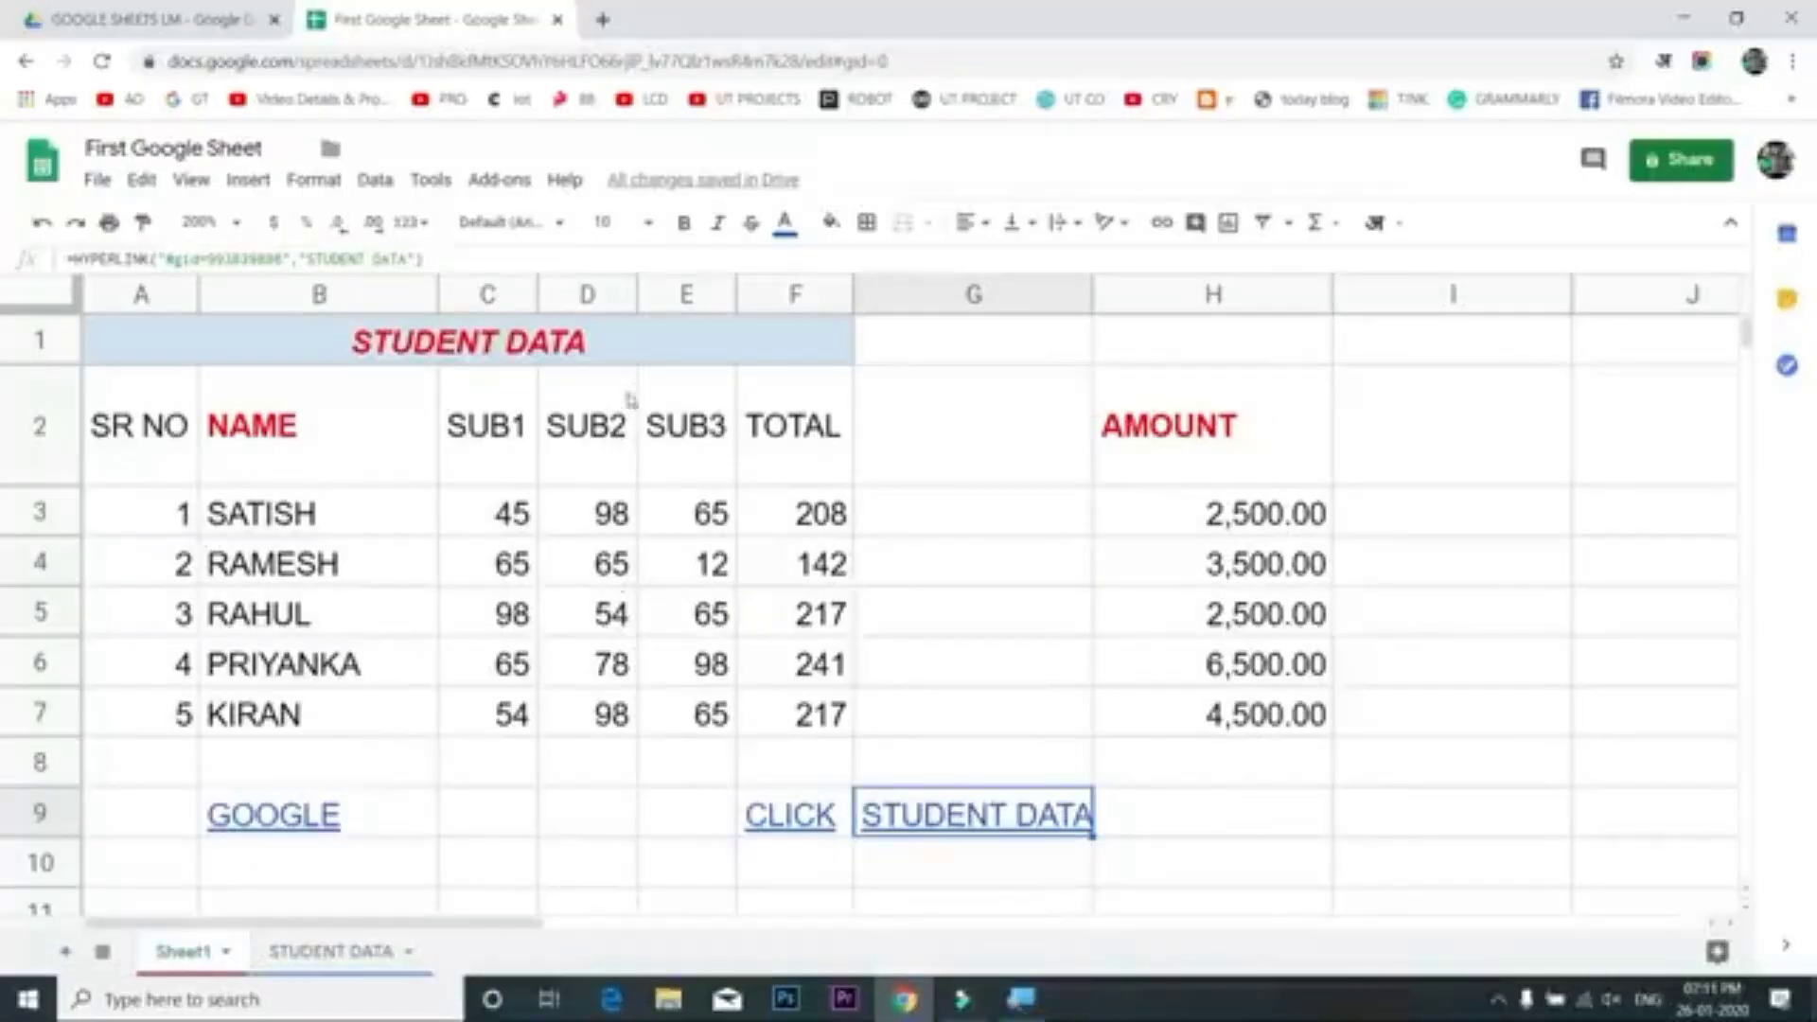
# Add the comment ENTER AMOUNT IN RUPEESS to the AMOUNT heading in H2
pyautogui.click(1012, 519)
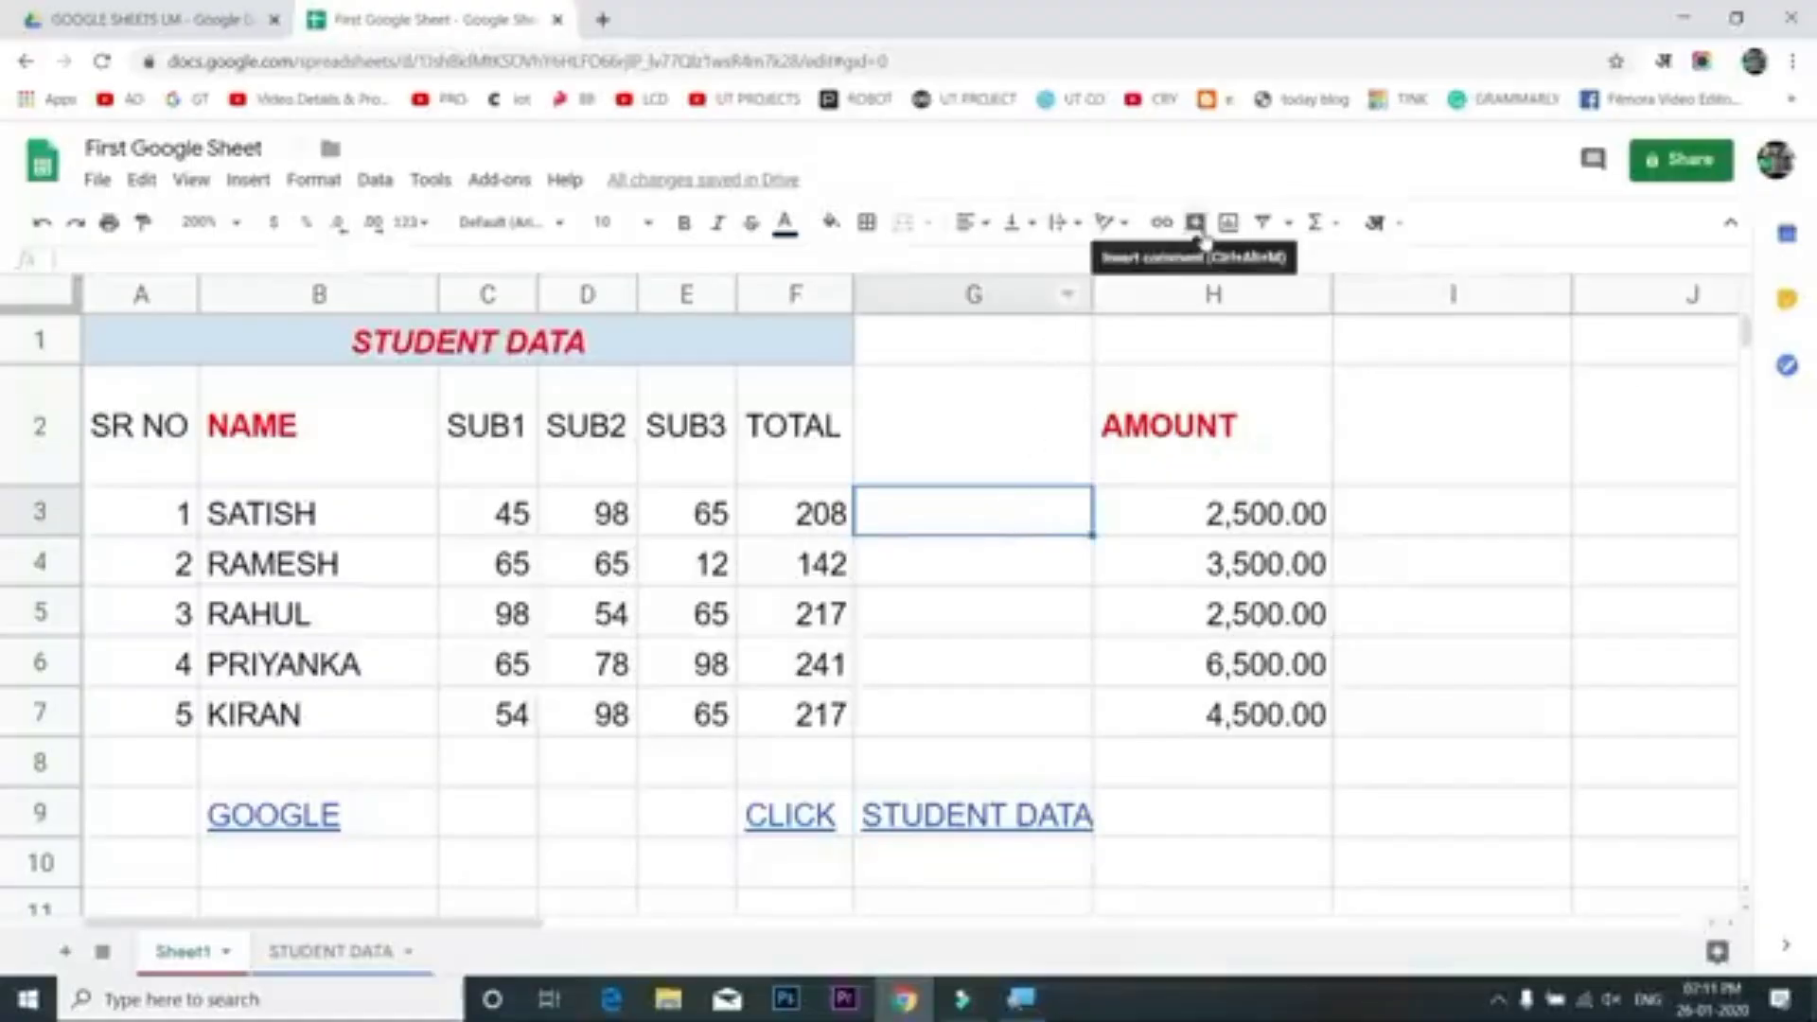
pyautogui.click(1191, 435)
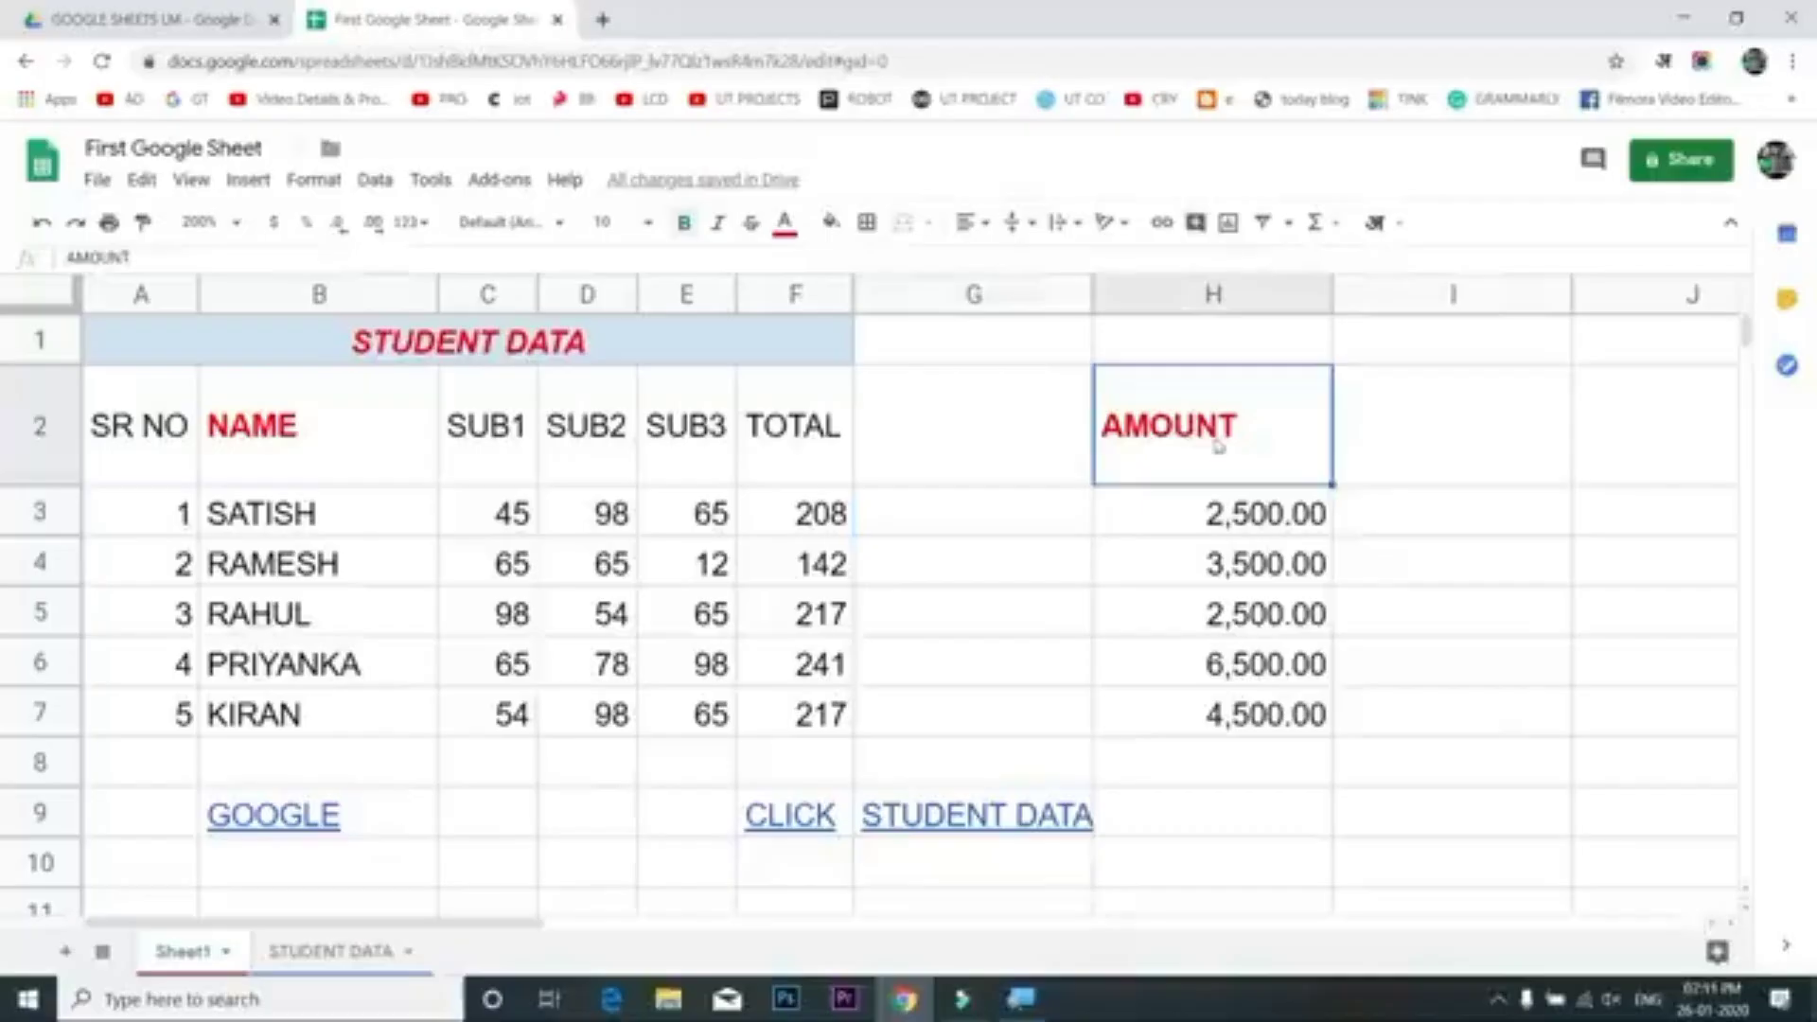
pyautogui.click(1195, 223)
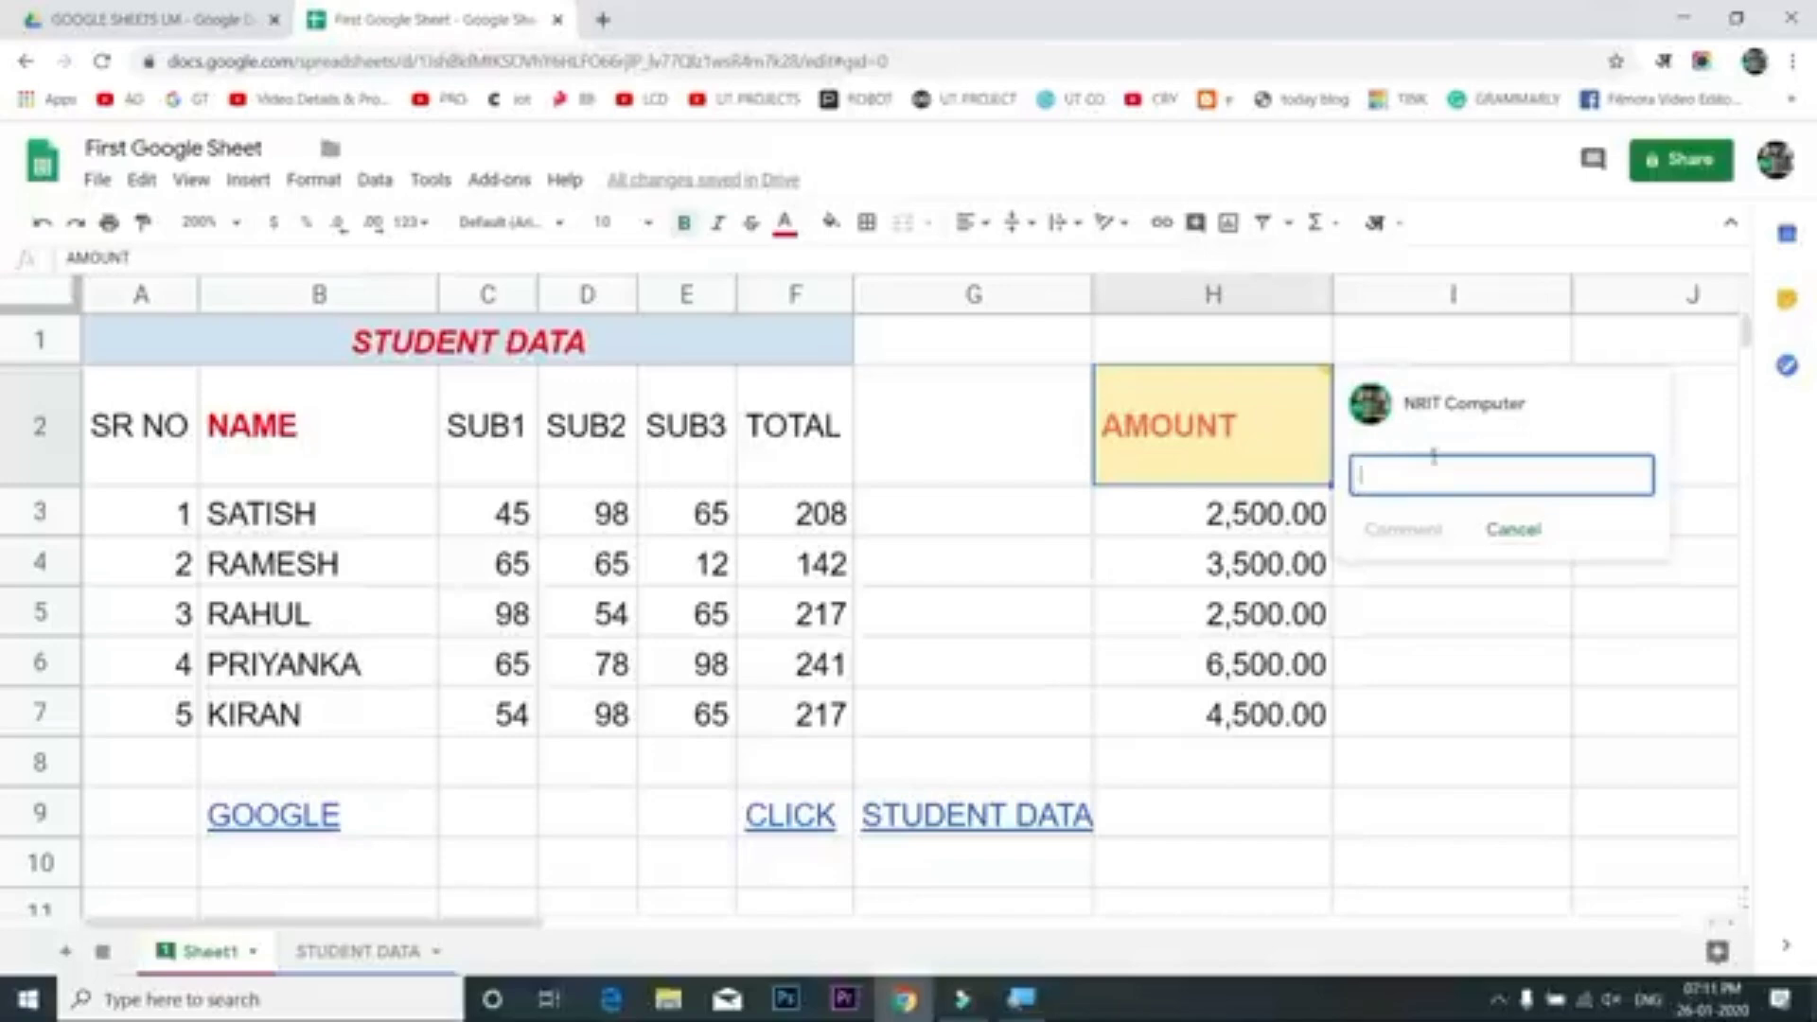
pyautogui.write('ENT')
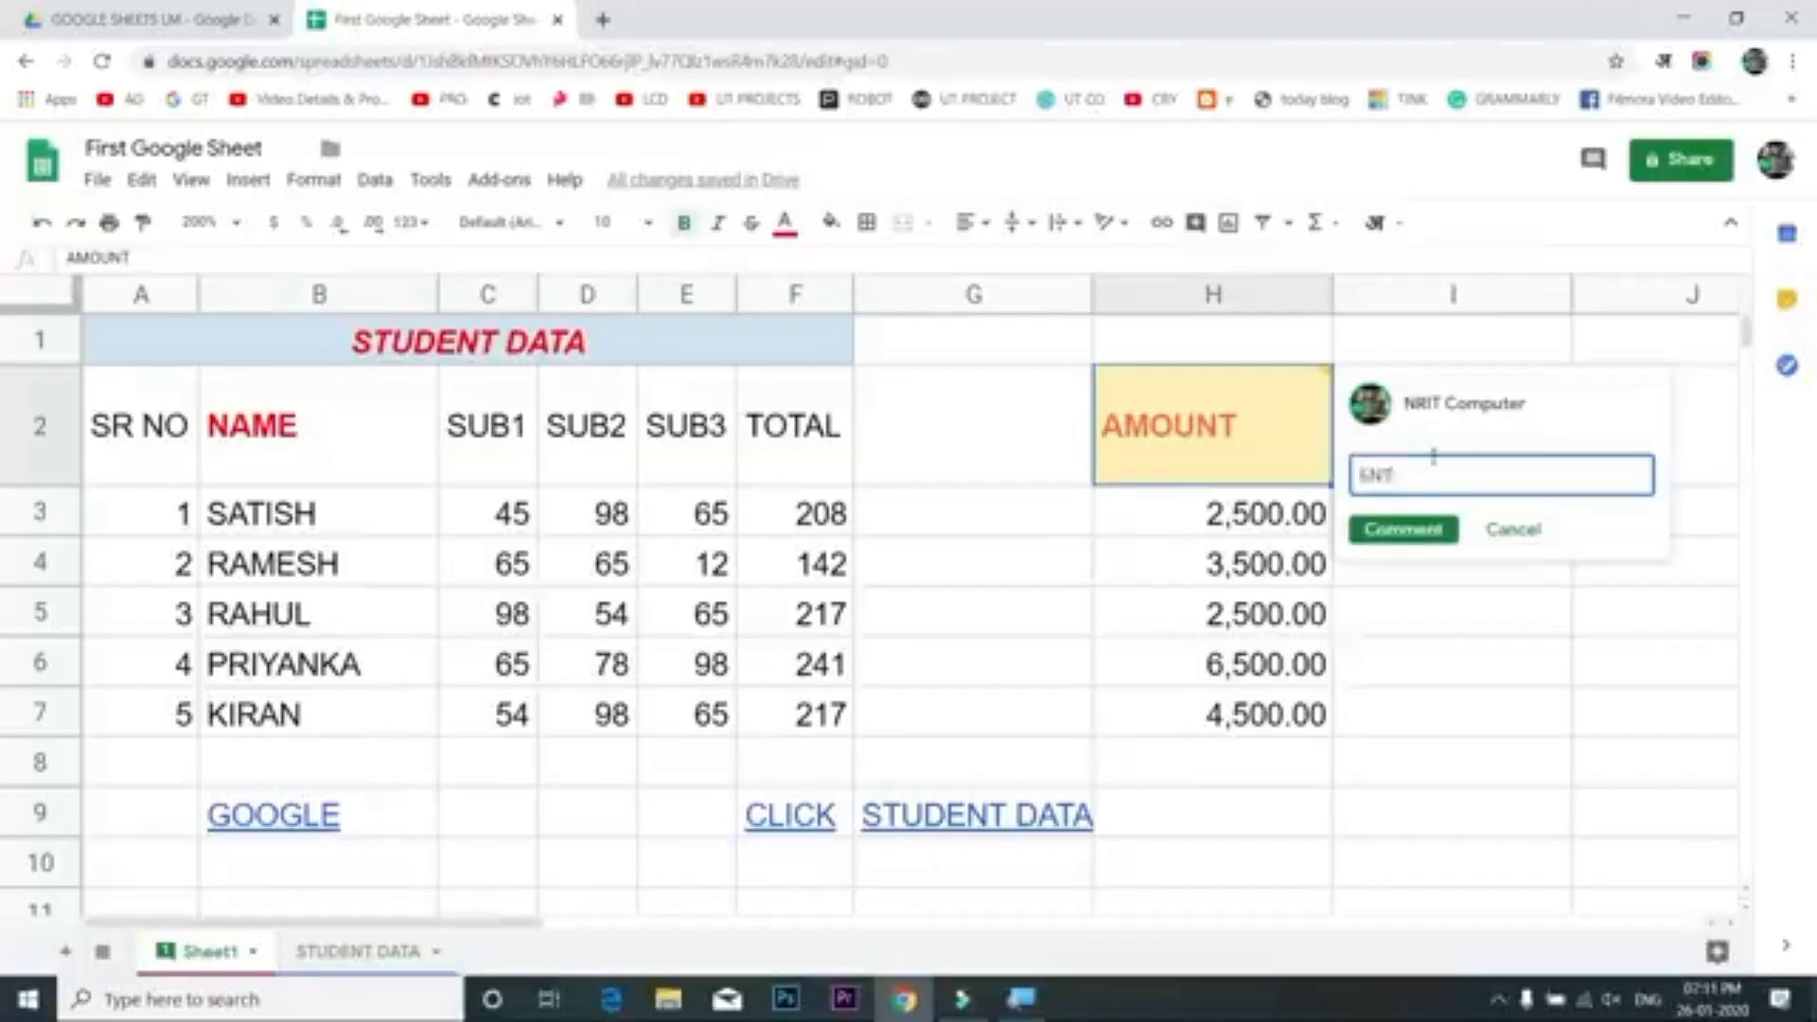
pyautogui.write('ER AMOUNT IN RUPEES')
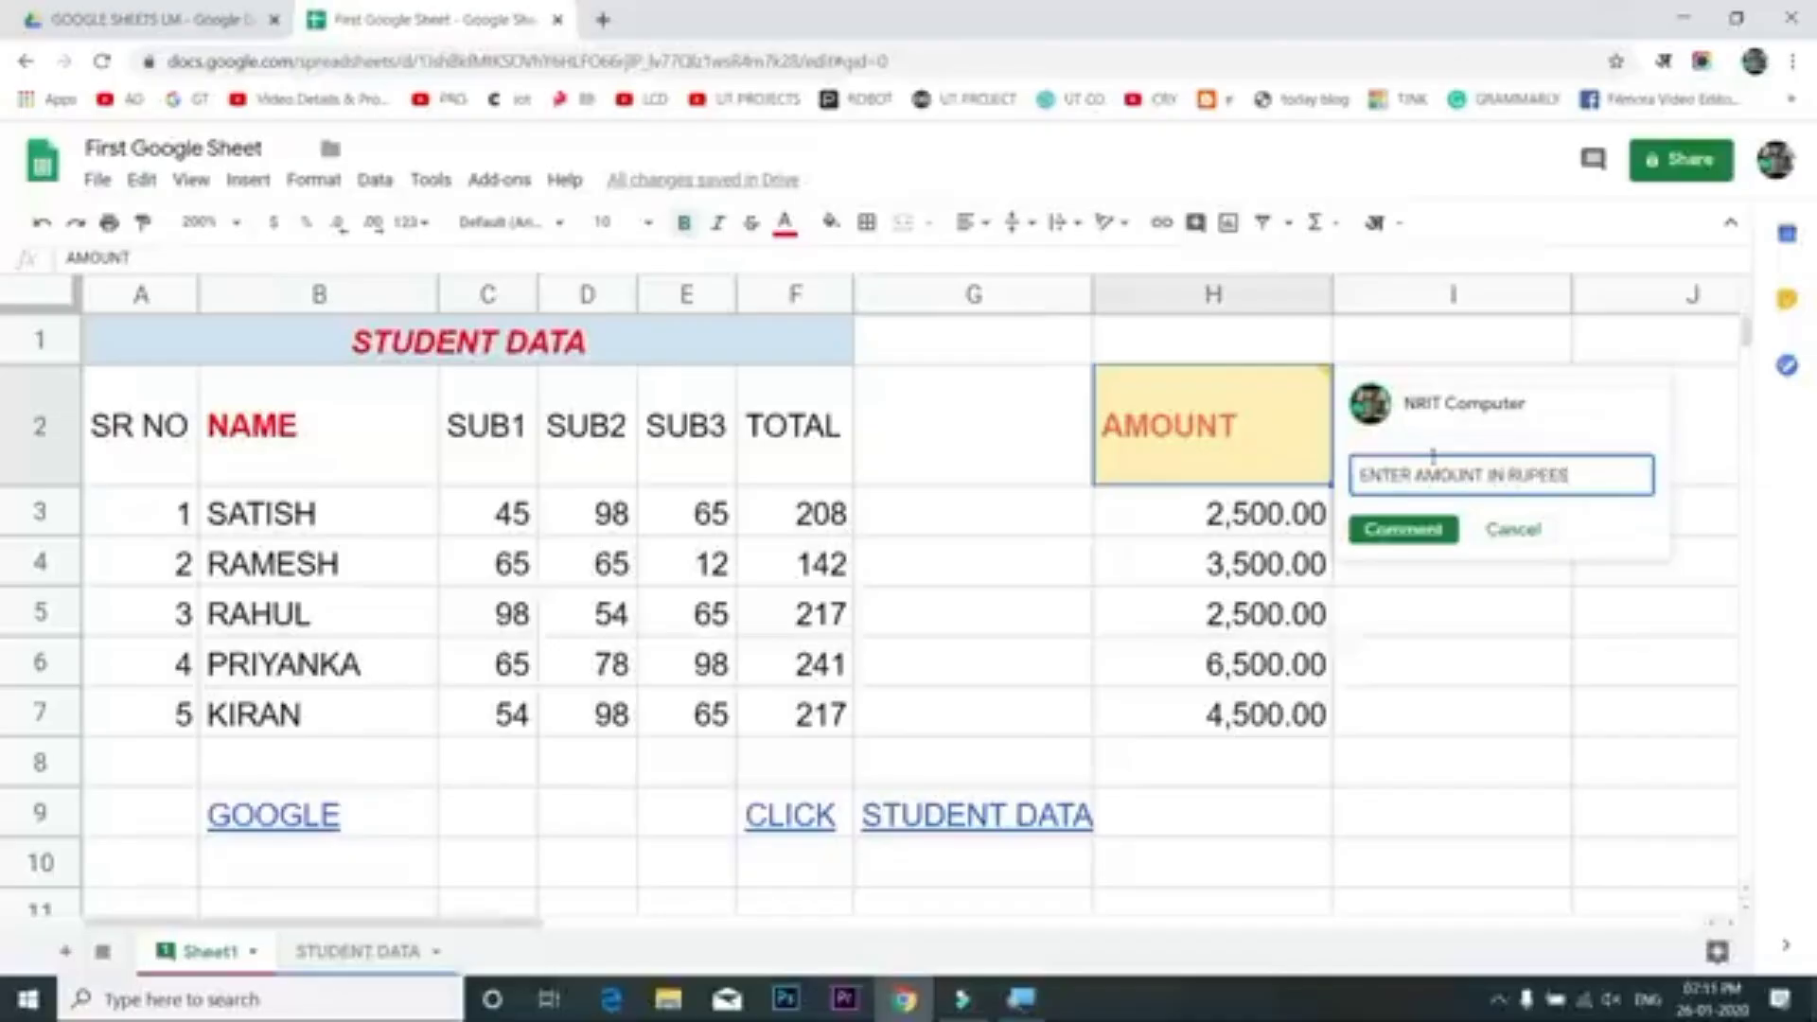
pyautogui.click(1438, 532)
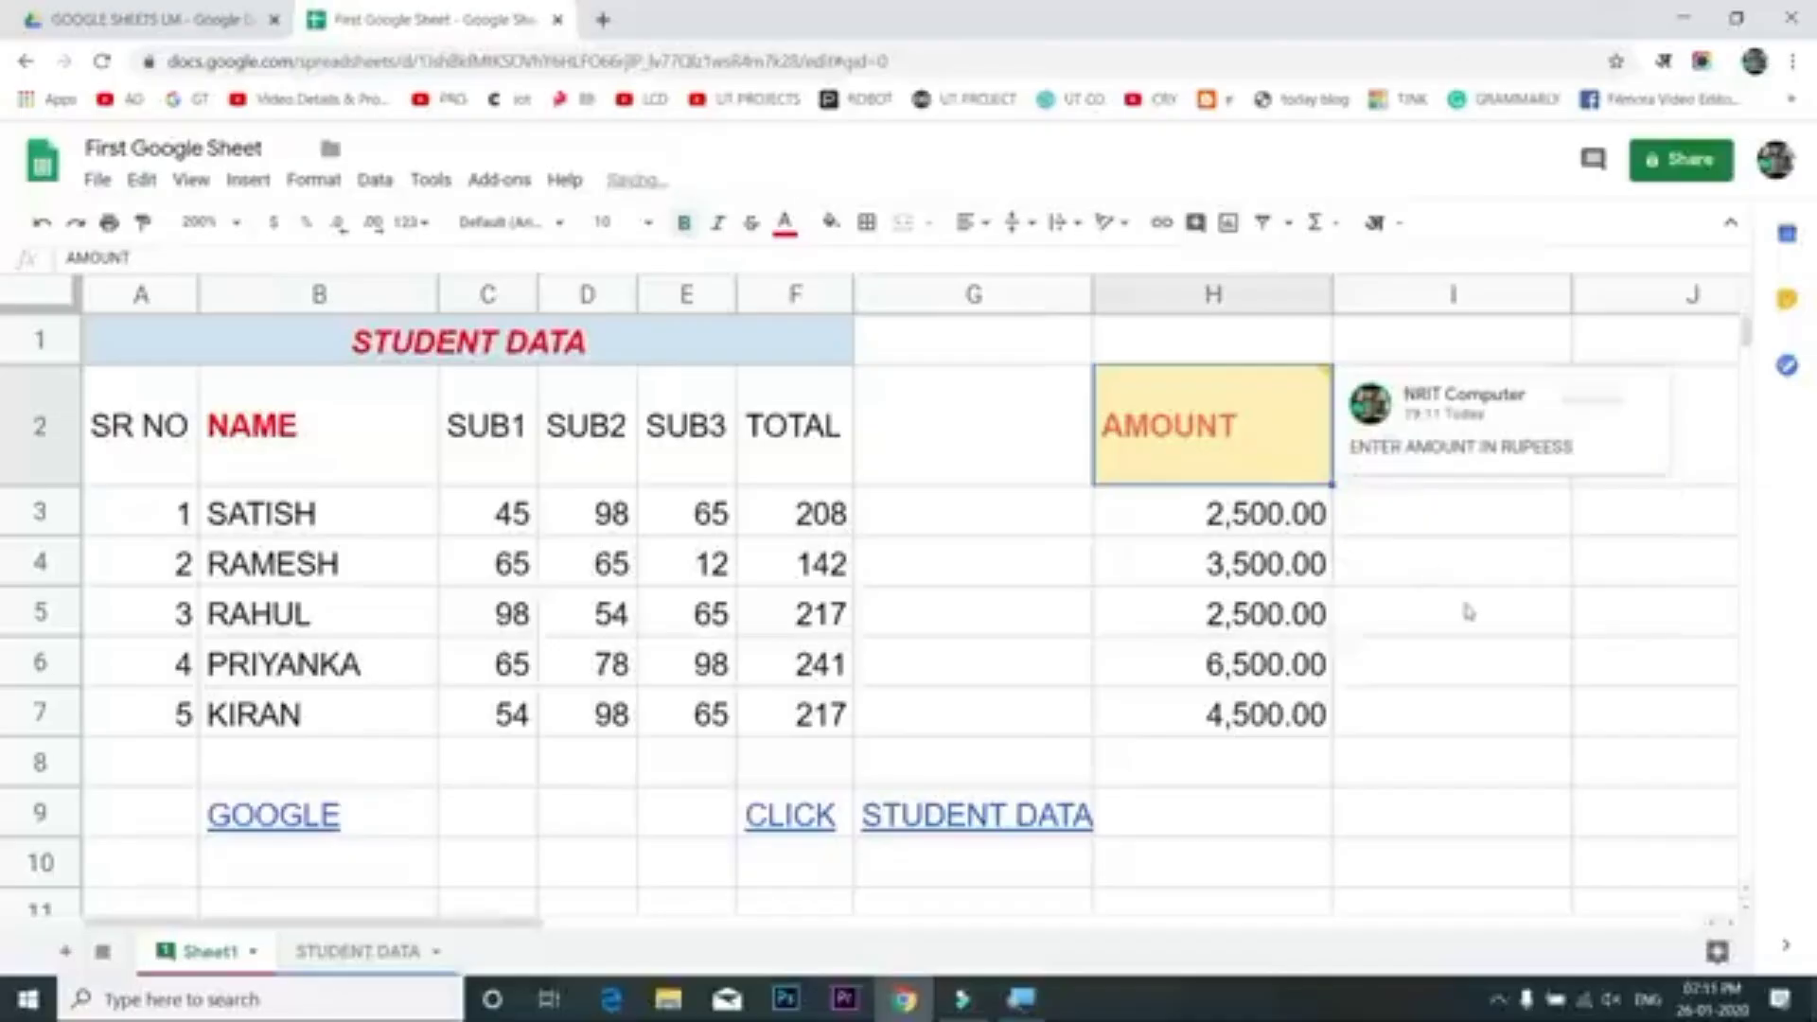
pyautogui.click(1533, 585)
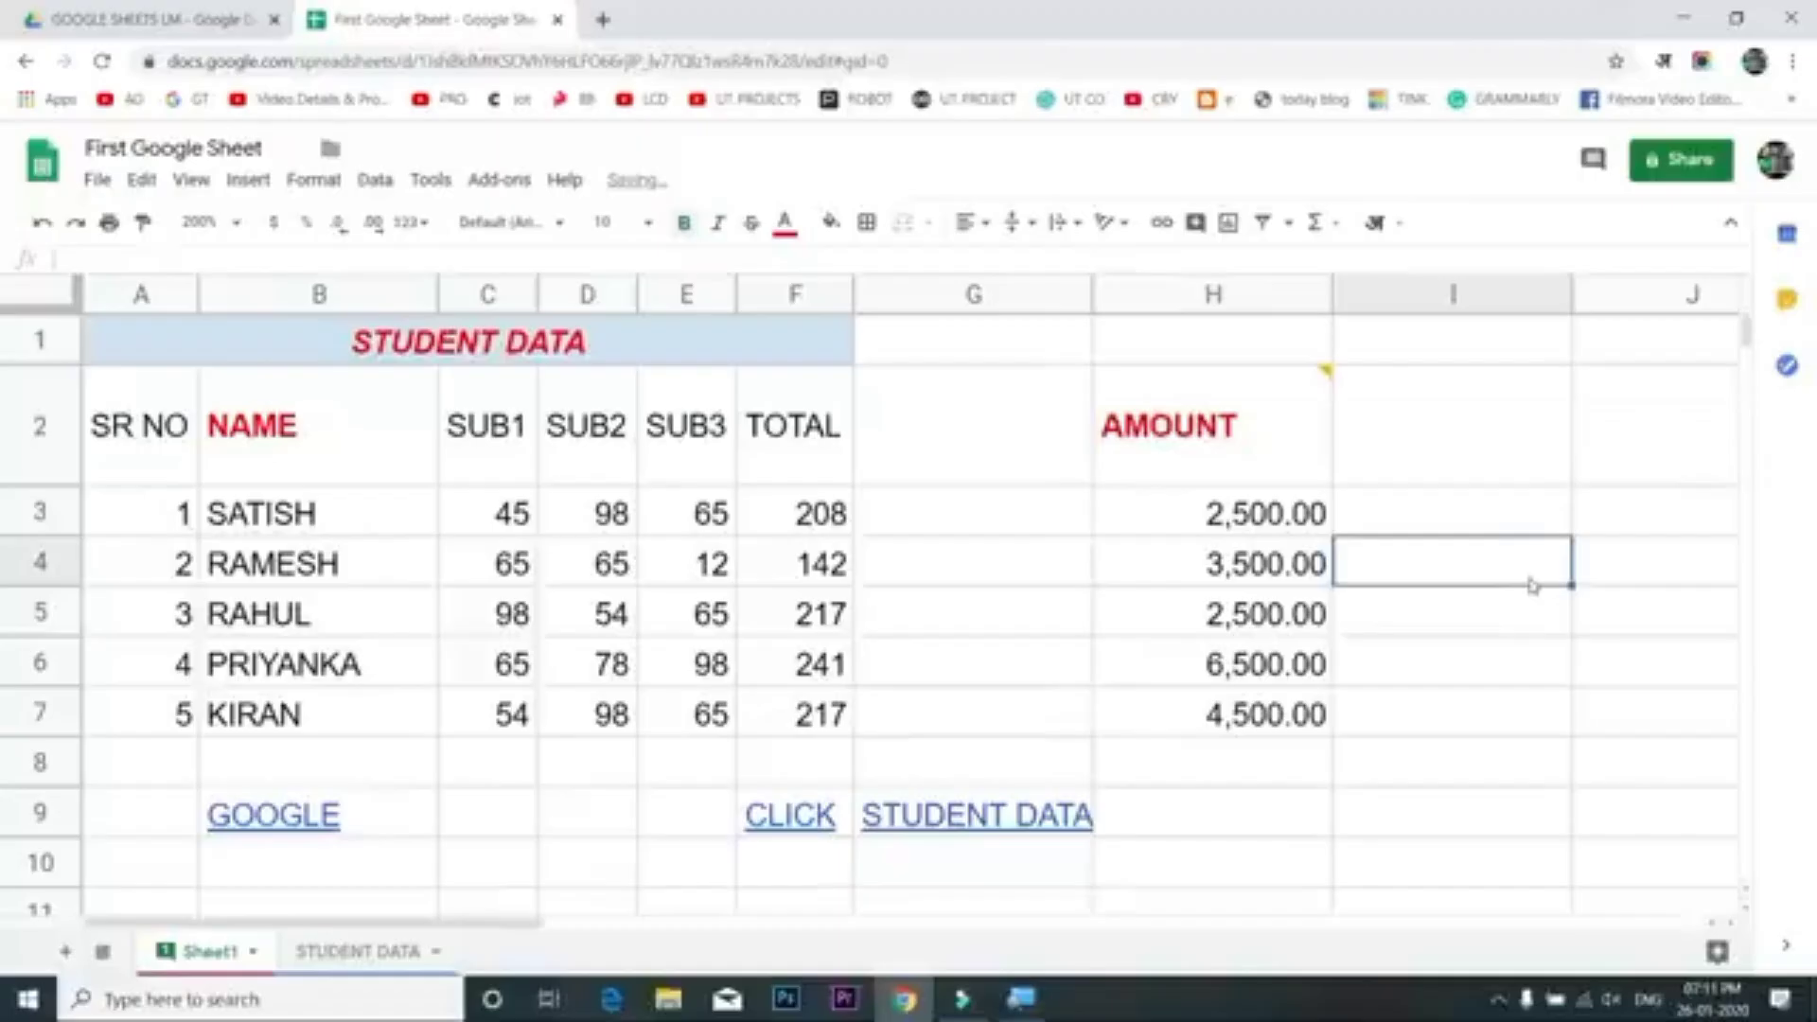
# View the comment on the AMOUNT heading in H2 and resolve it
pyautogui.click(1461, 438)
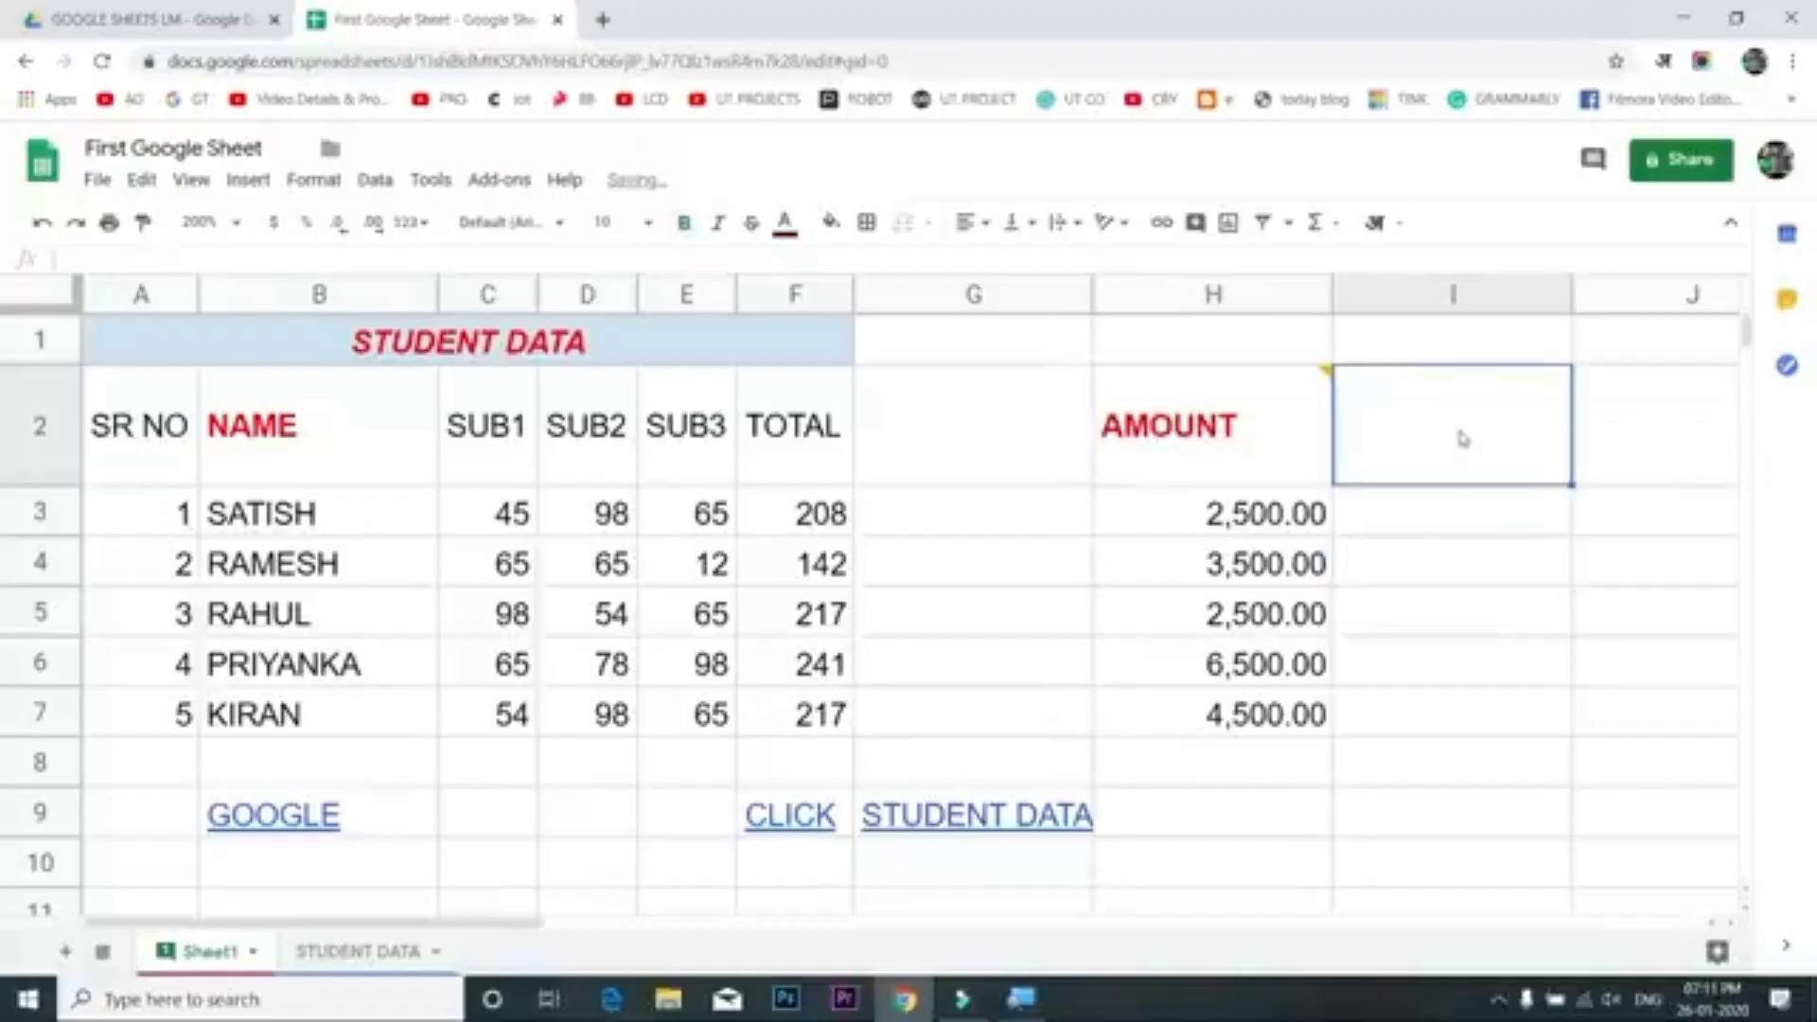
pyautogui.click(1145, 461)
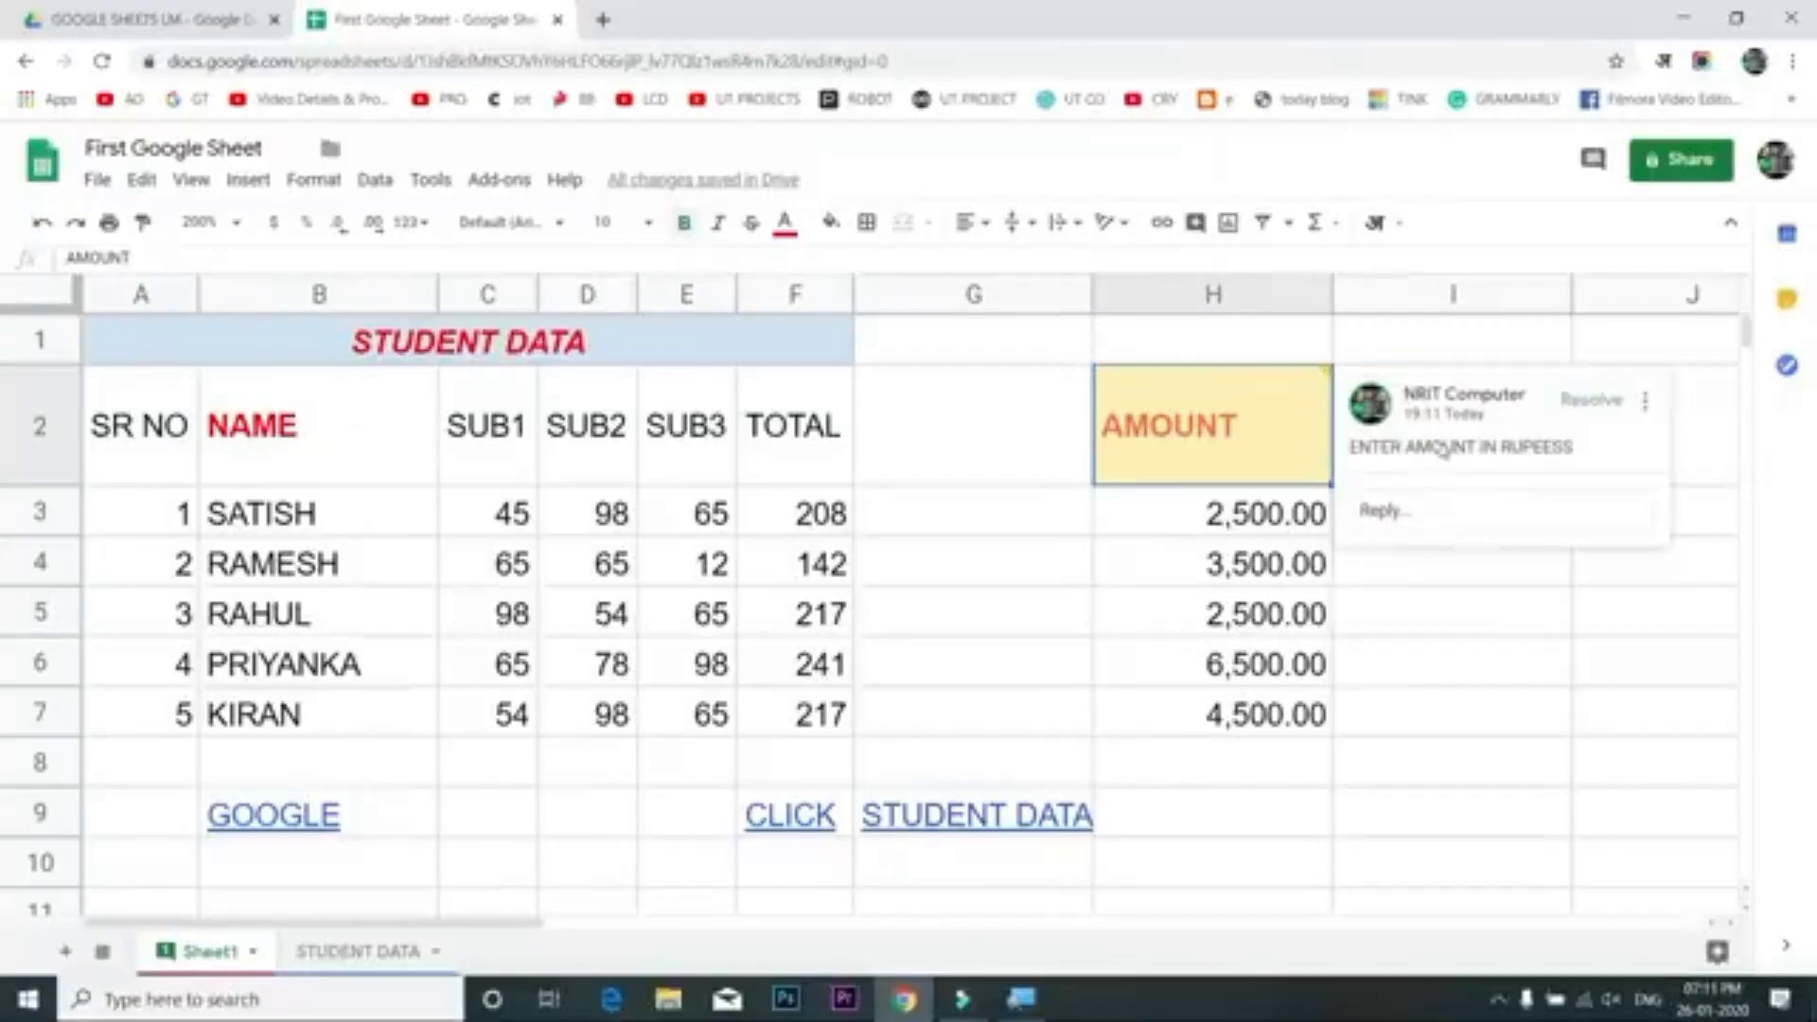
pyautogui.click(1593, 399)
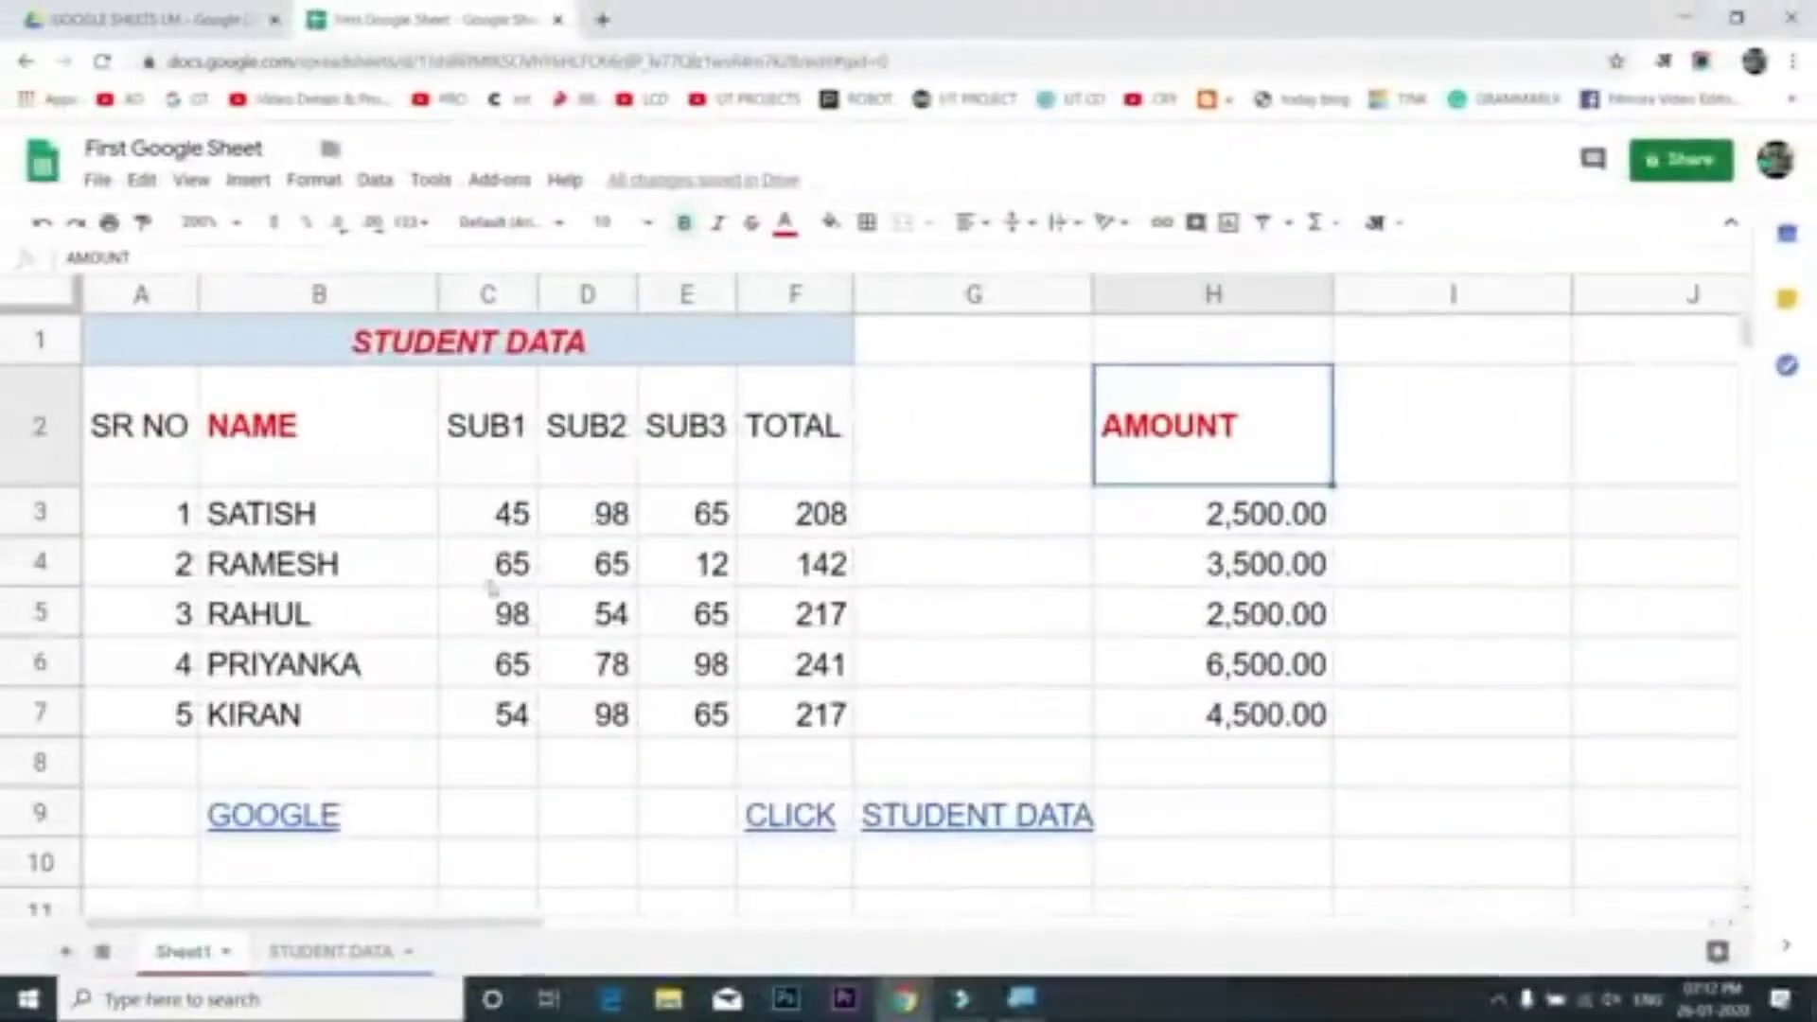
pyautogui.click(407, 579)
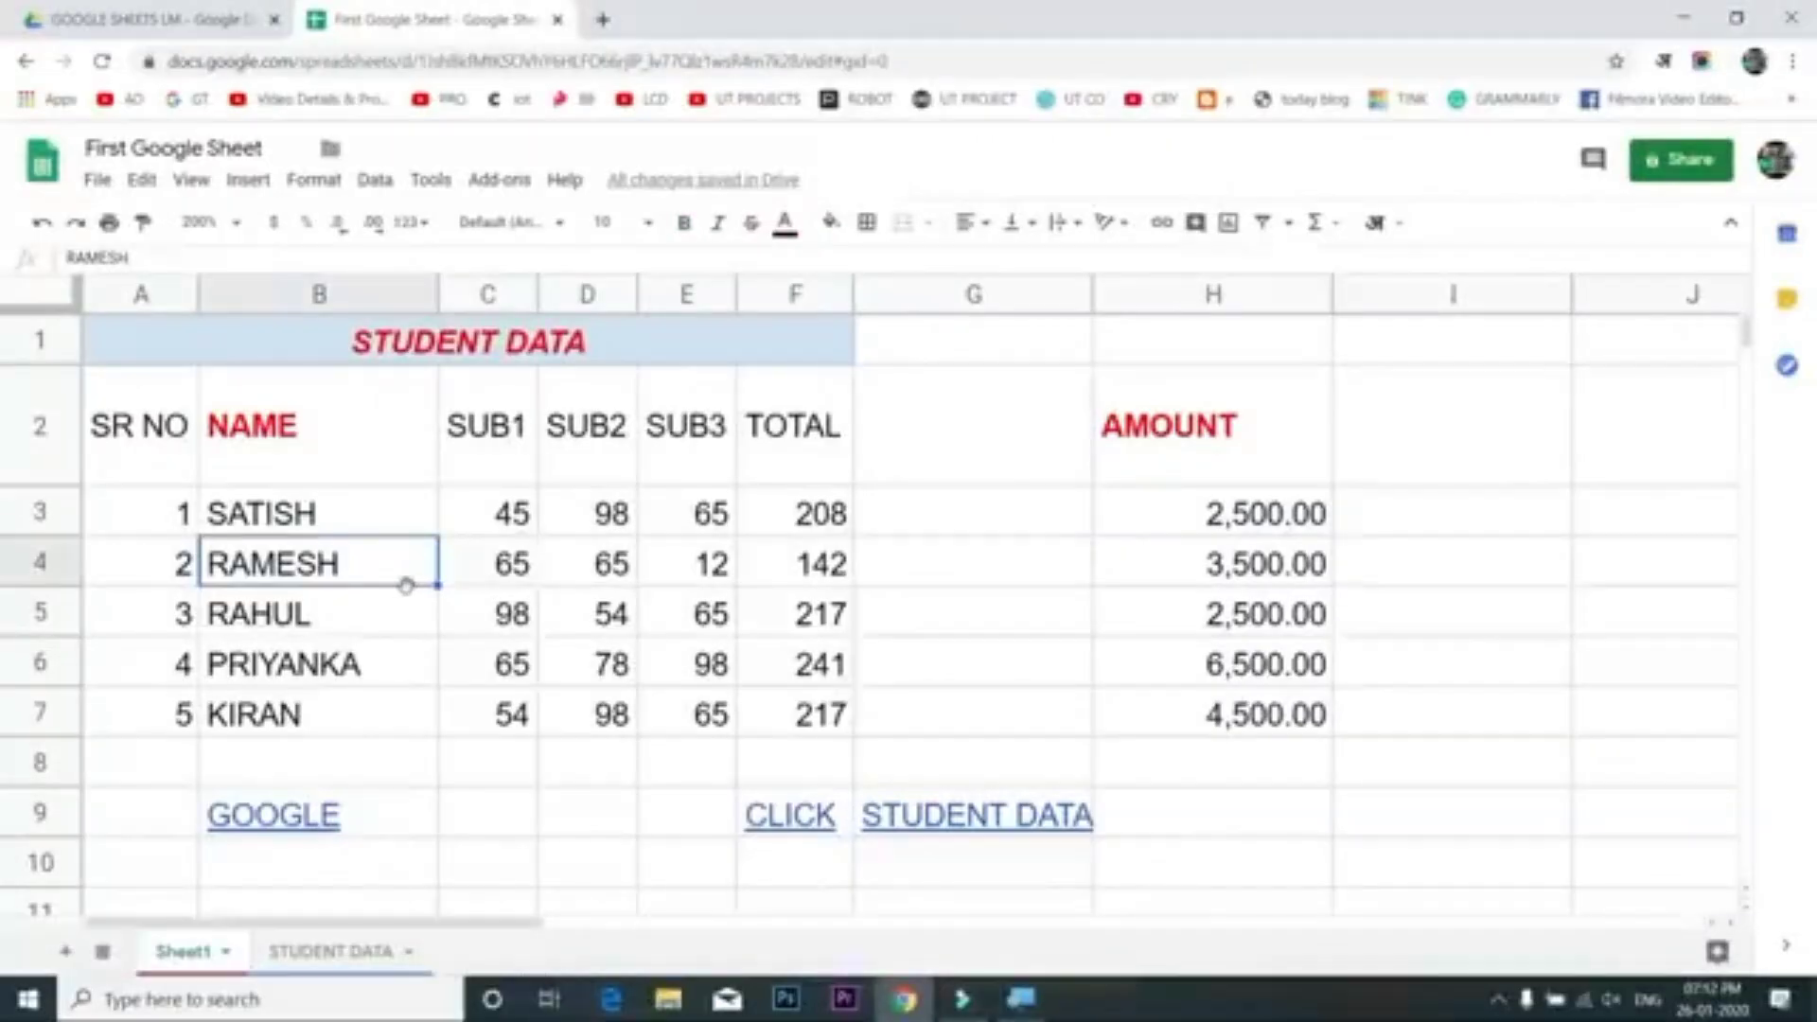
pyautogui.scroll(-3, 673, 682)
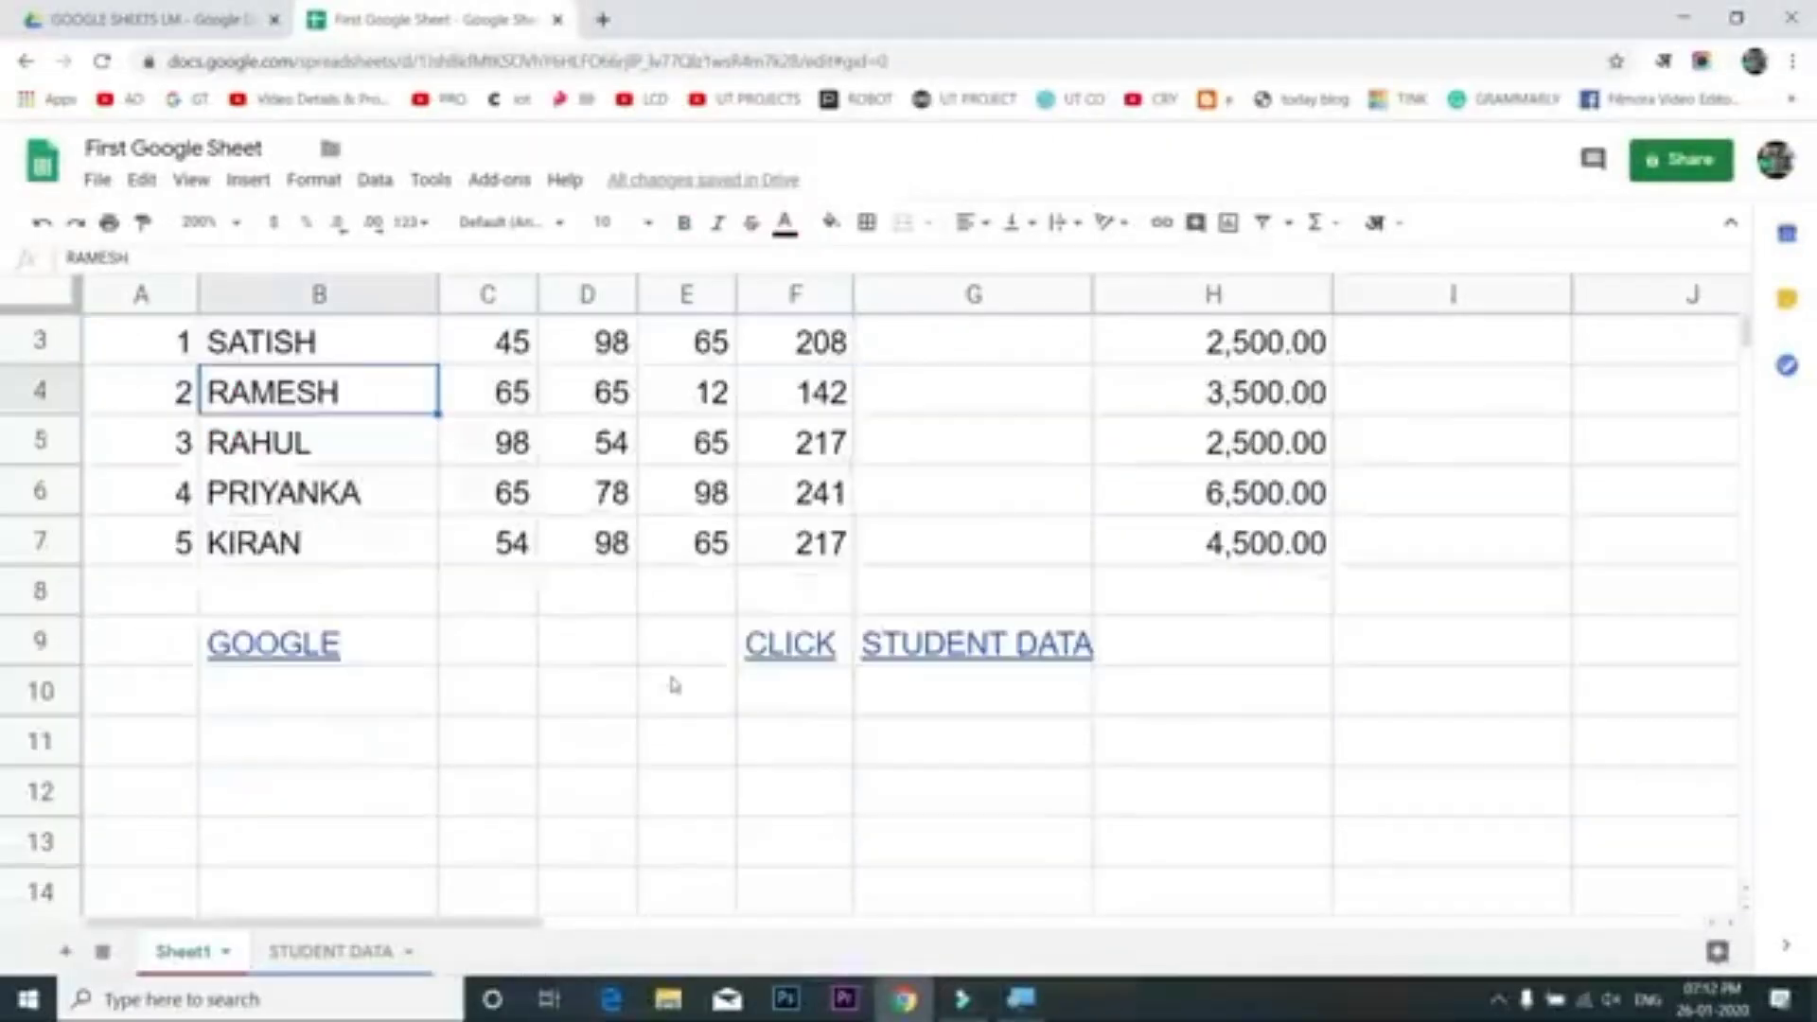
pyautogui.click(602, 634)
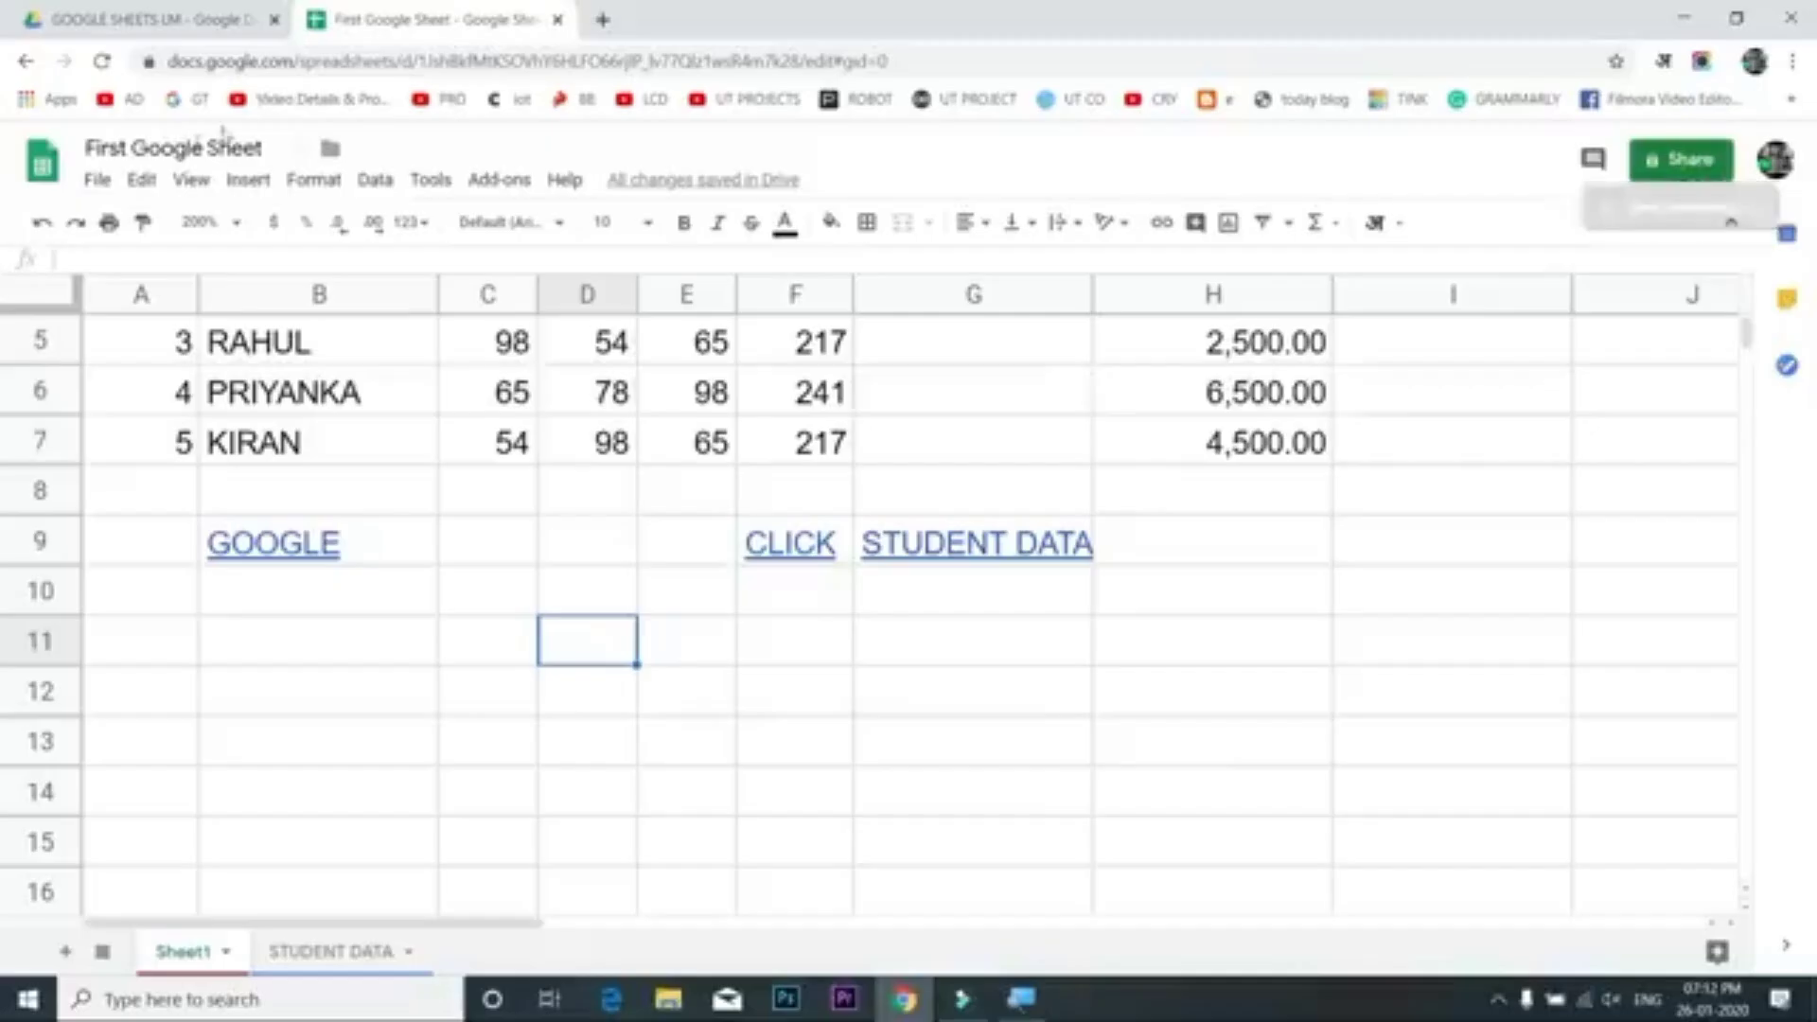
# Start sharing the spreadsheet with a contact by adding their e-mail address and the note "please check it out"
pyautogui.click(99, 179)
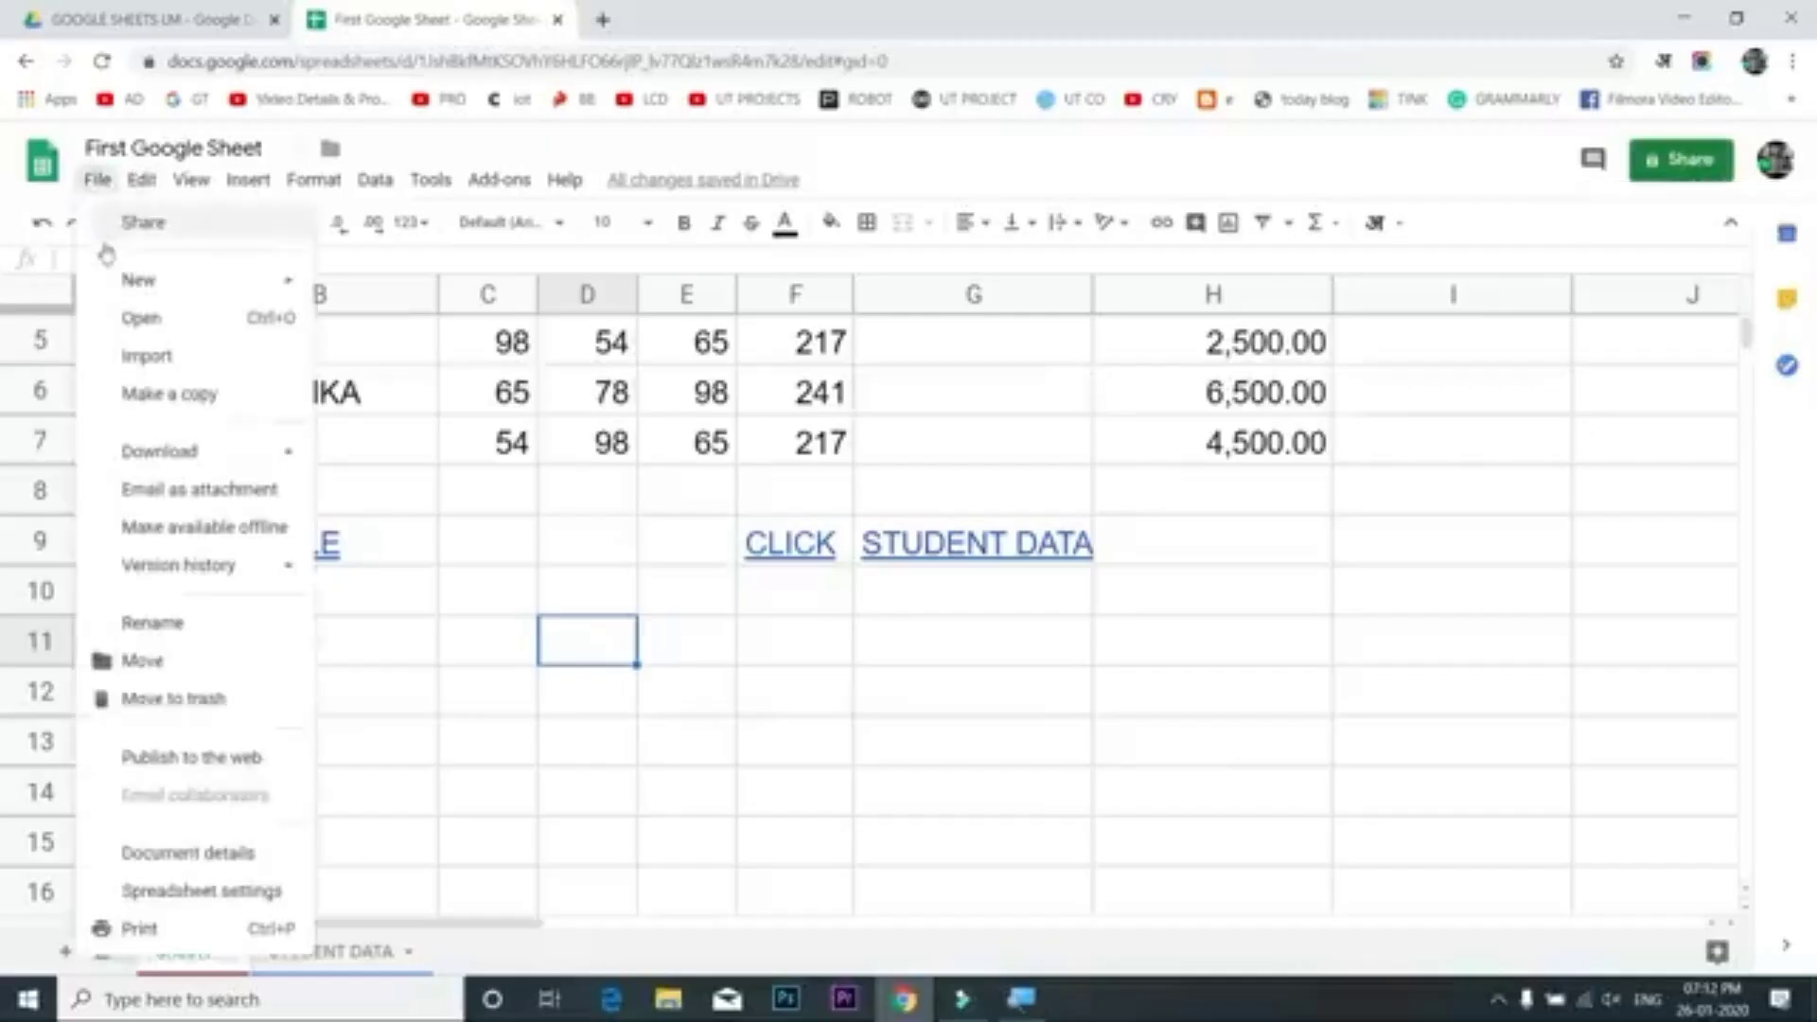
pyautogui.click(167, 225)
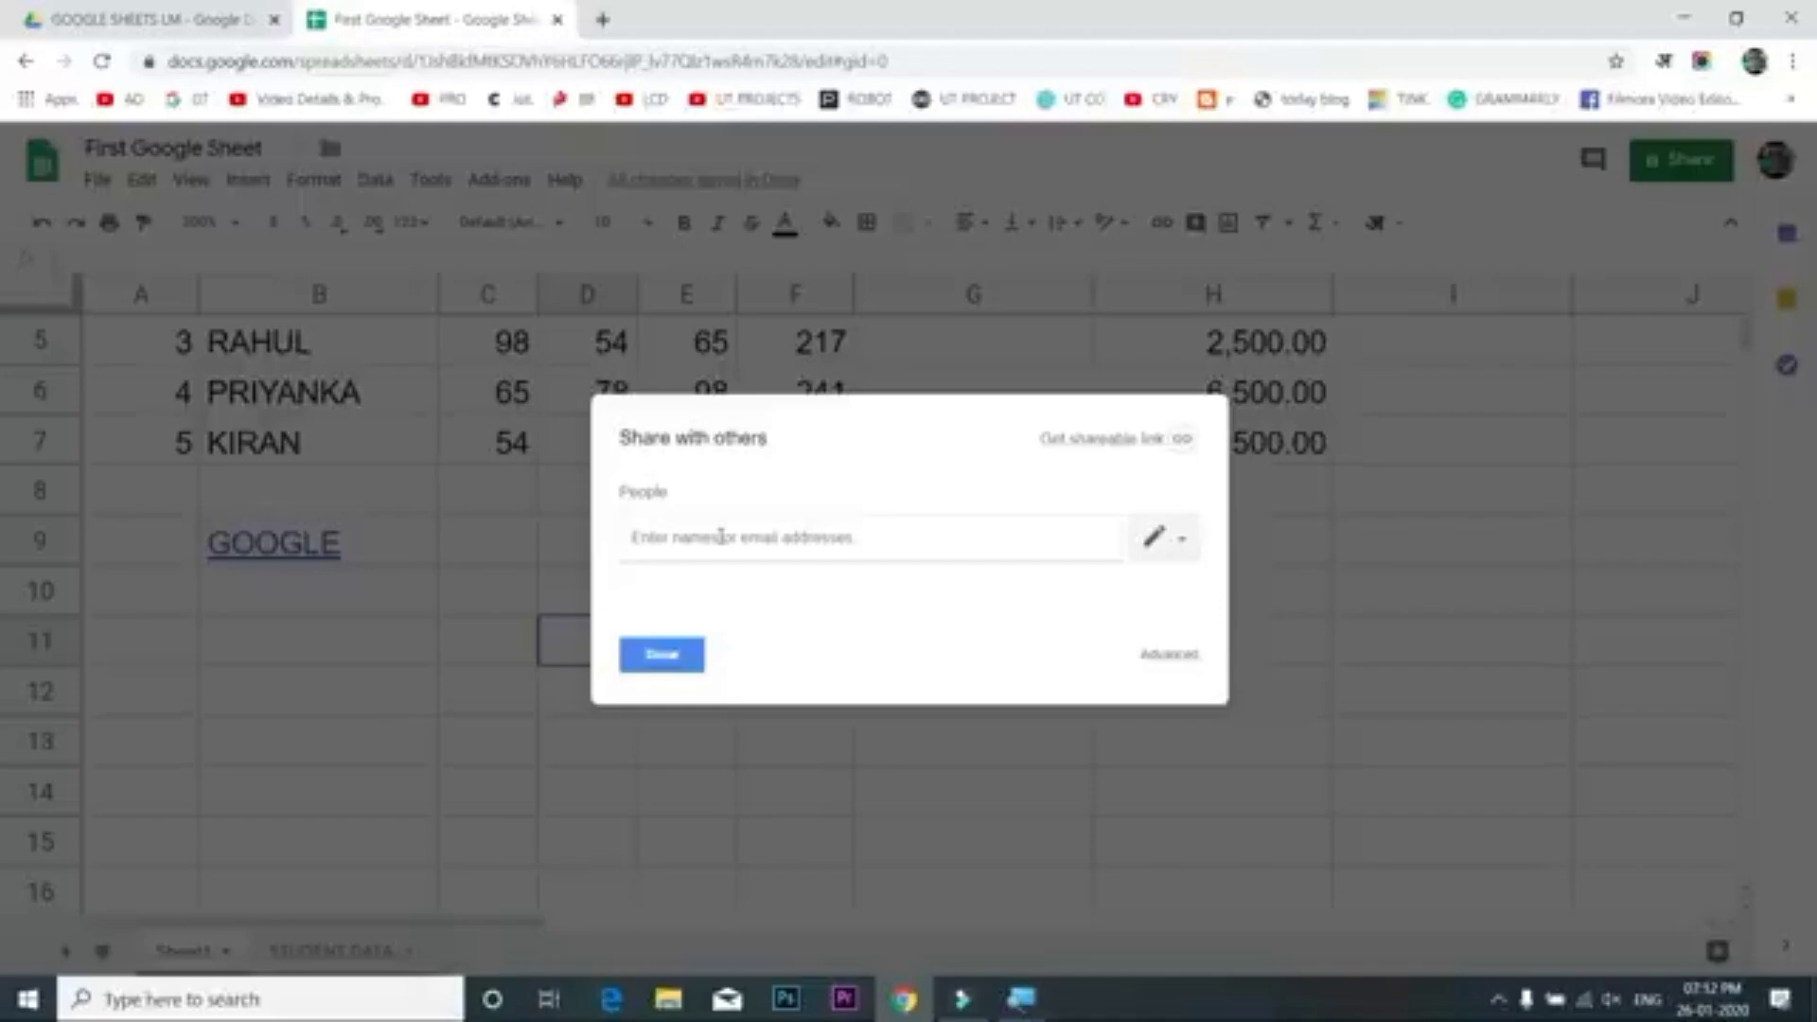
pyautogui.write('exa')
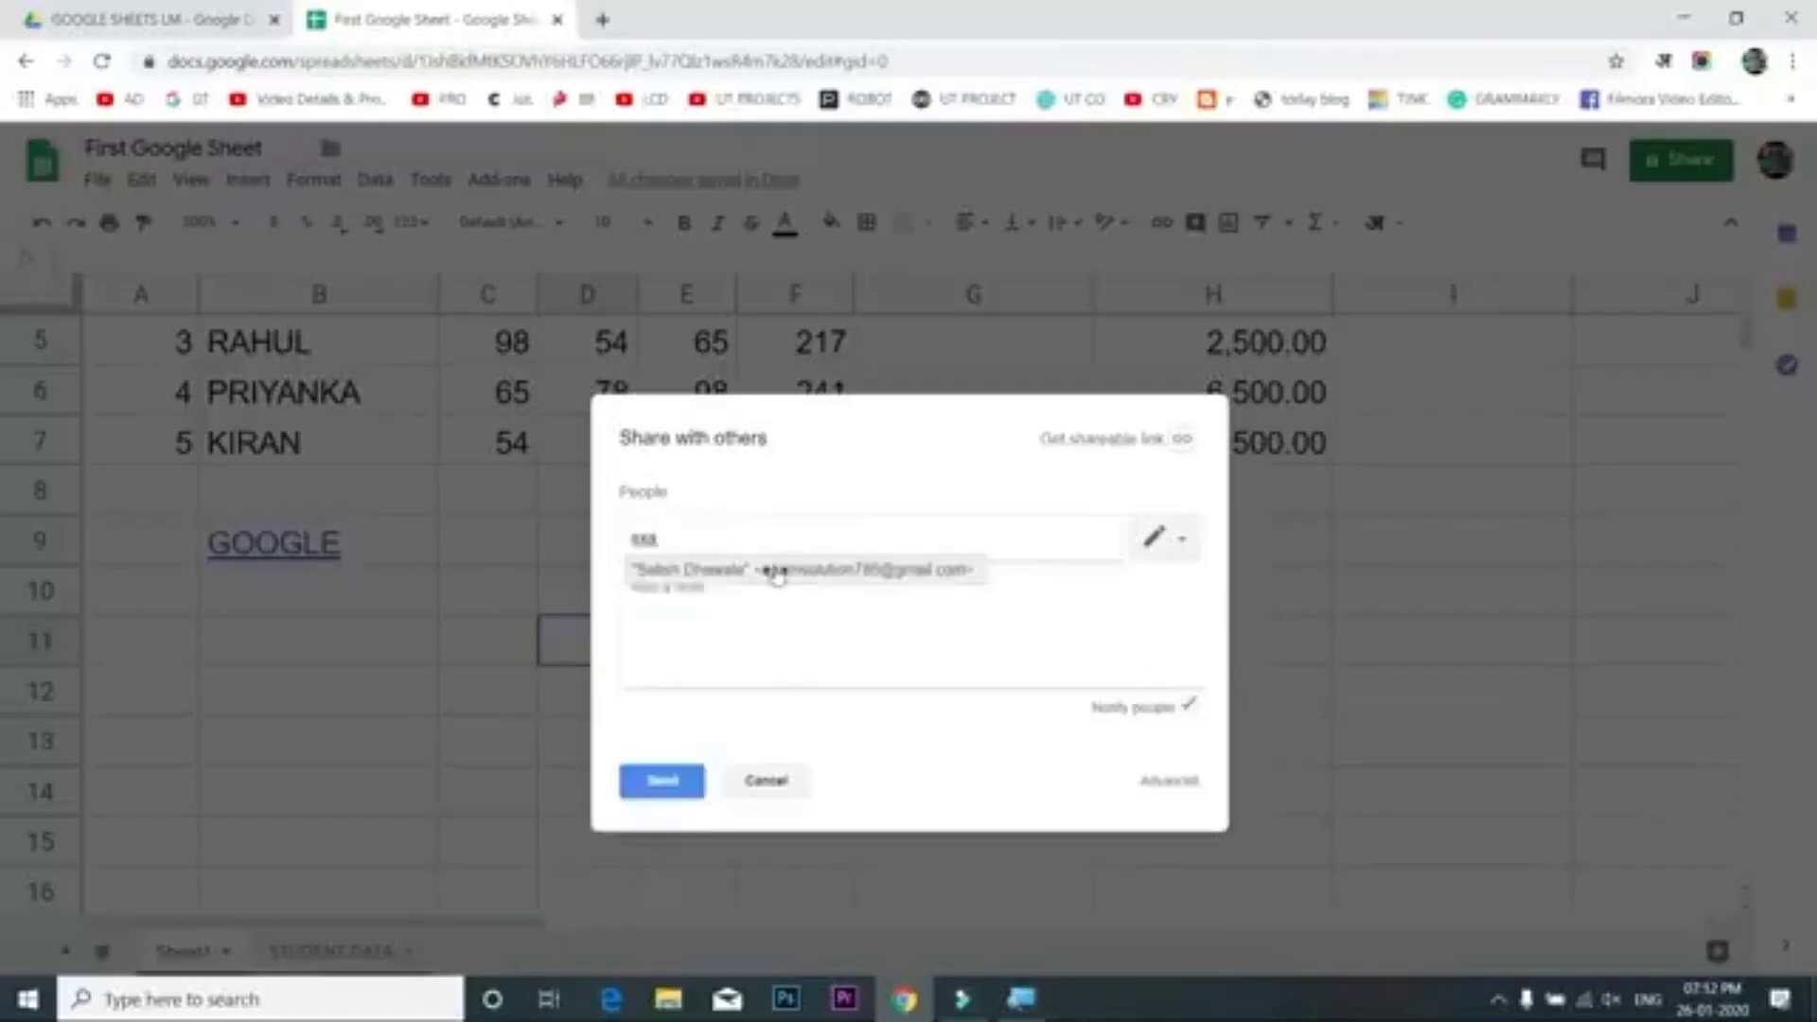
pyautogui.click(776, 572)
pyautogui.click(809, 604)
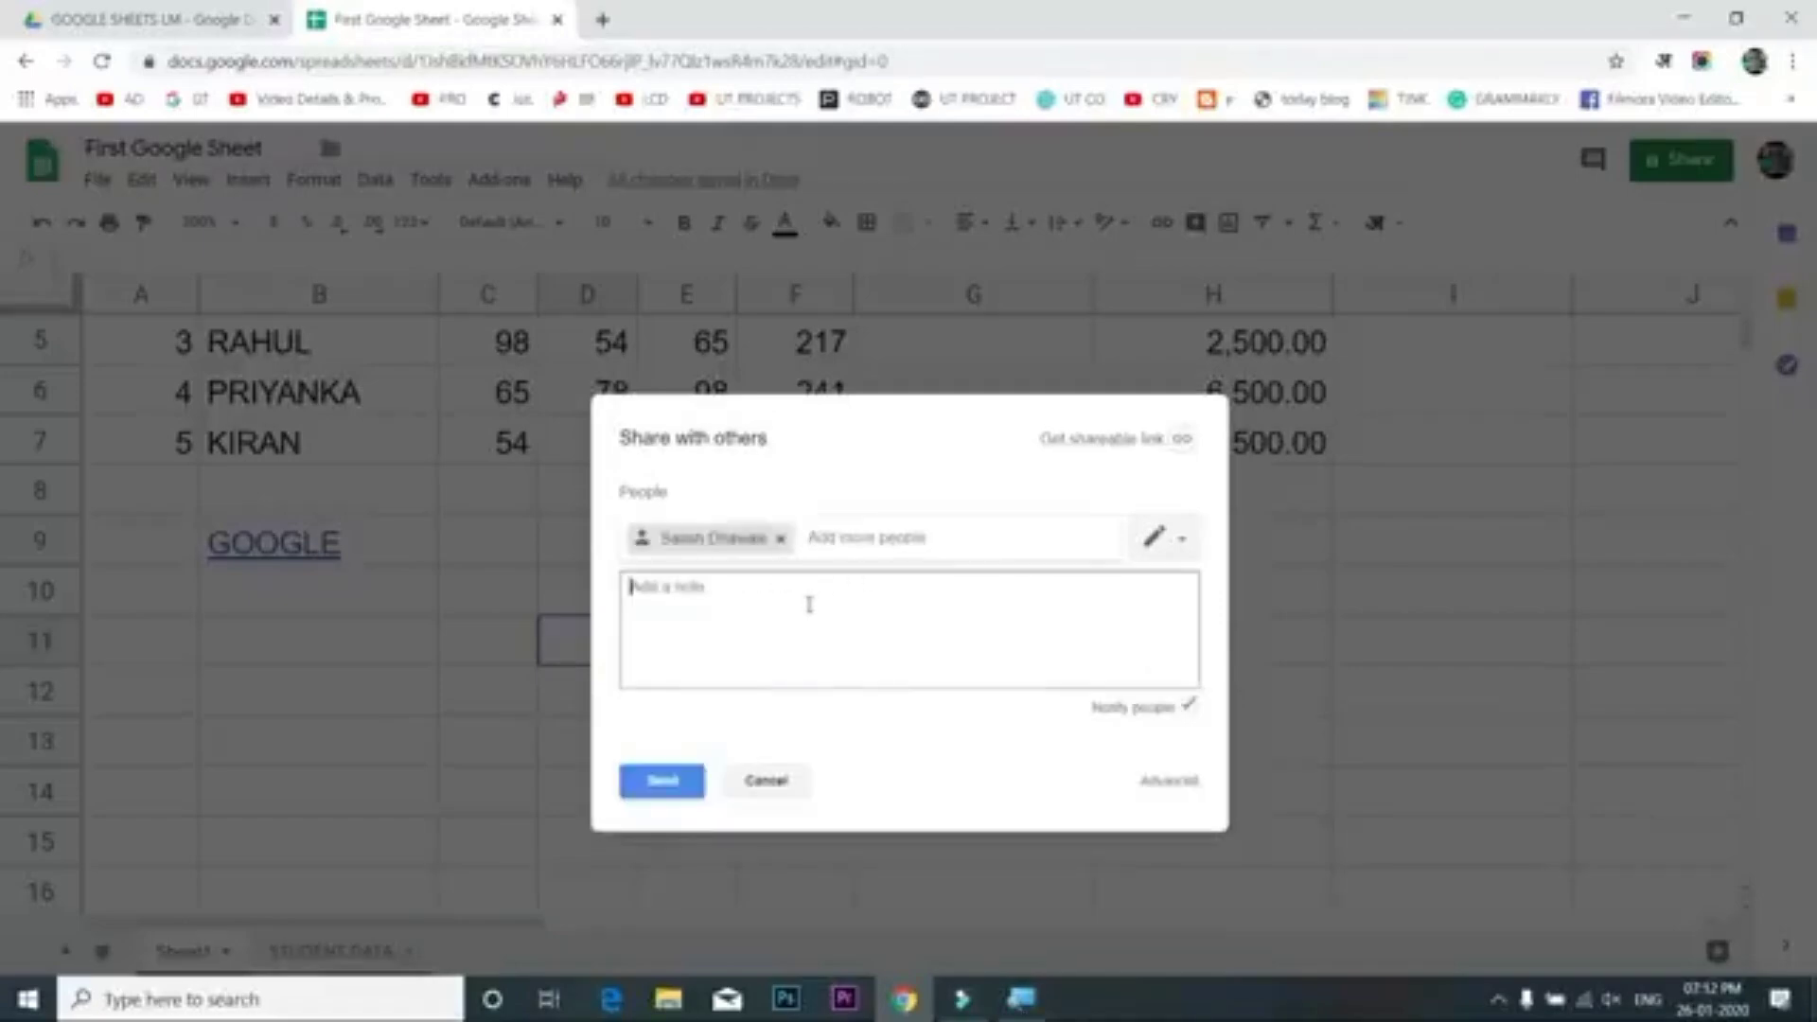
pyautogui.write('please check it d')
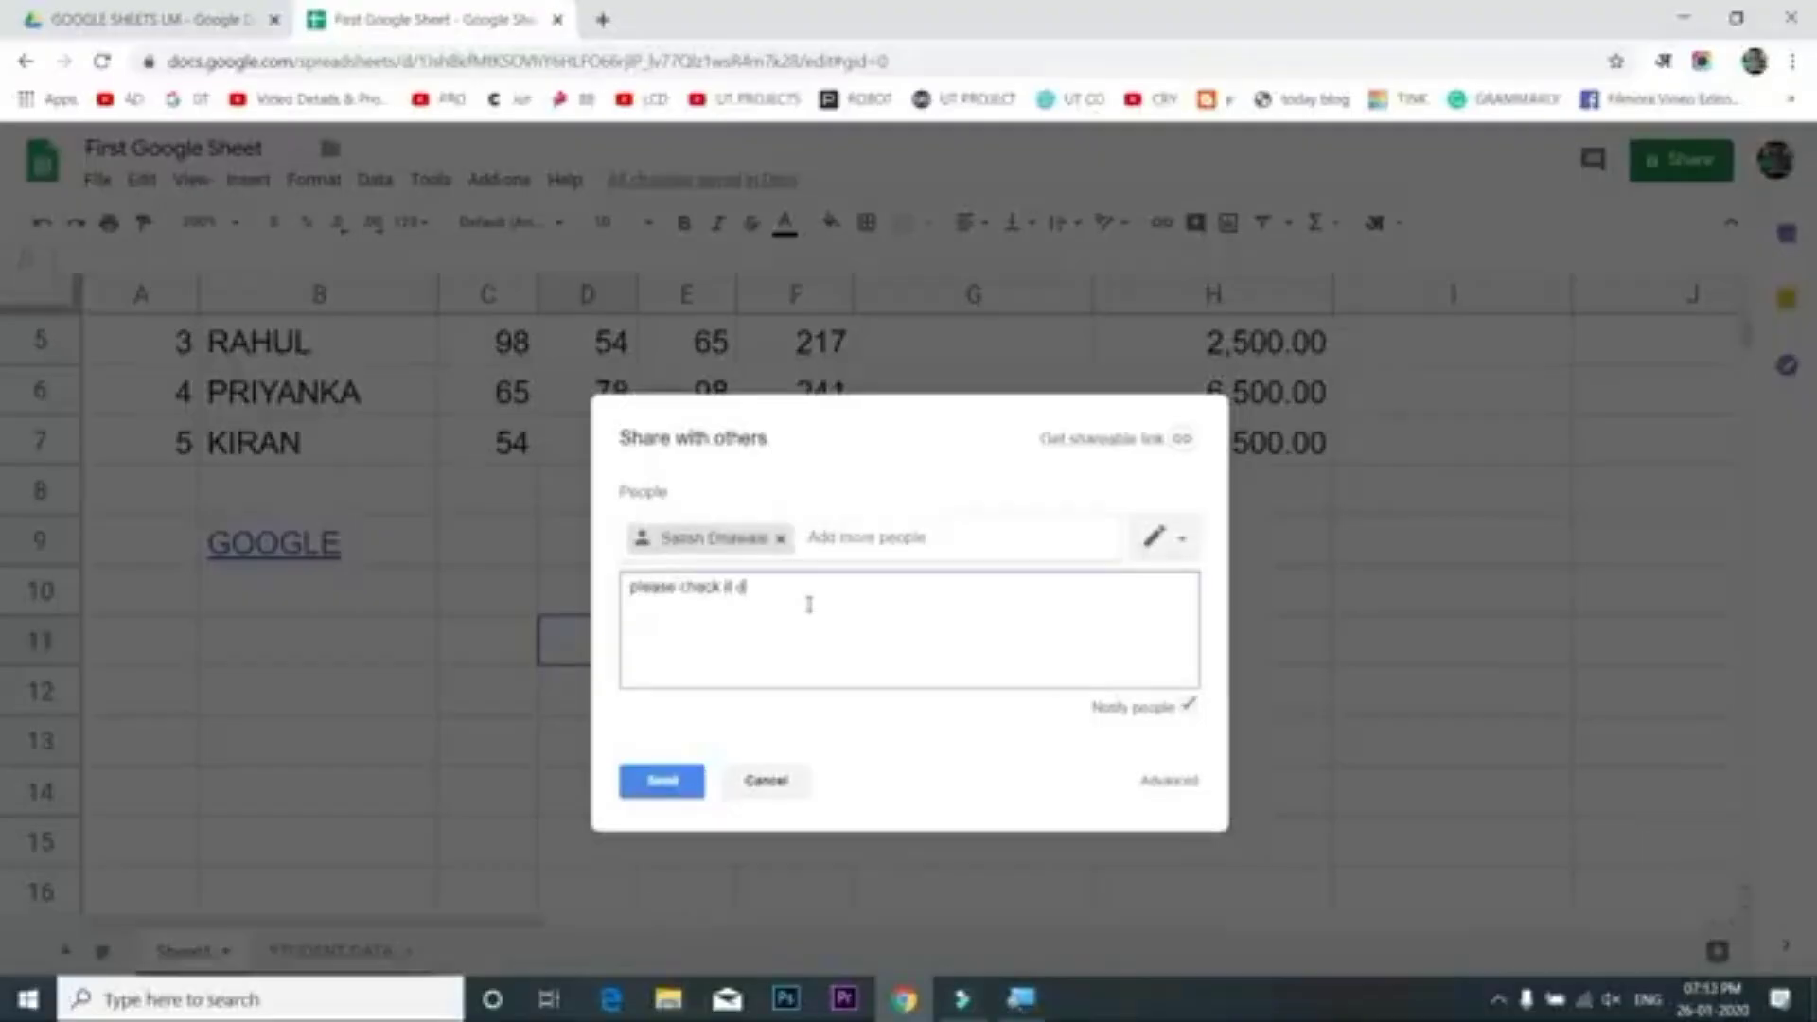
pyautogui.write('ut')
# Give the invited contact the Can edit permission and send the sharing invitation
pyautogui.click(1183, 540)
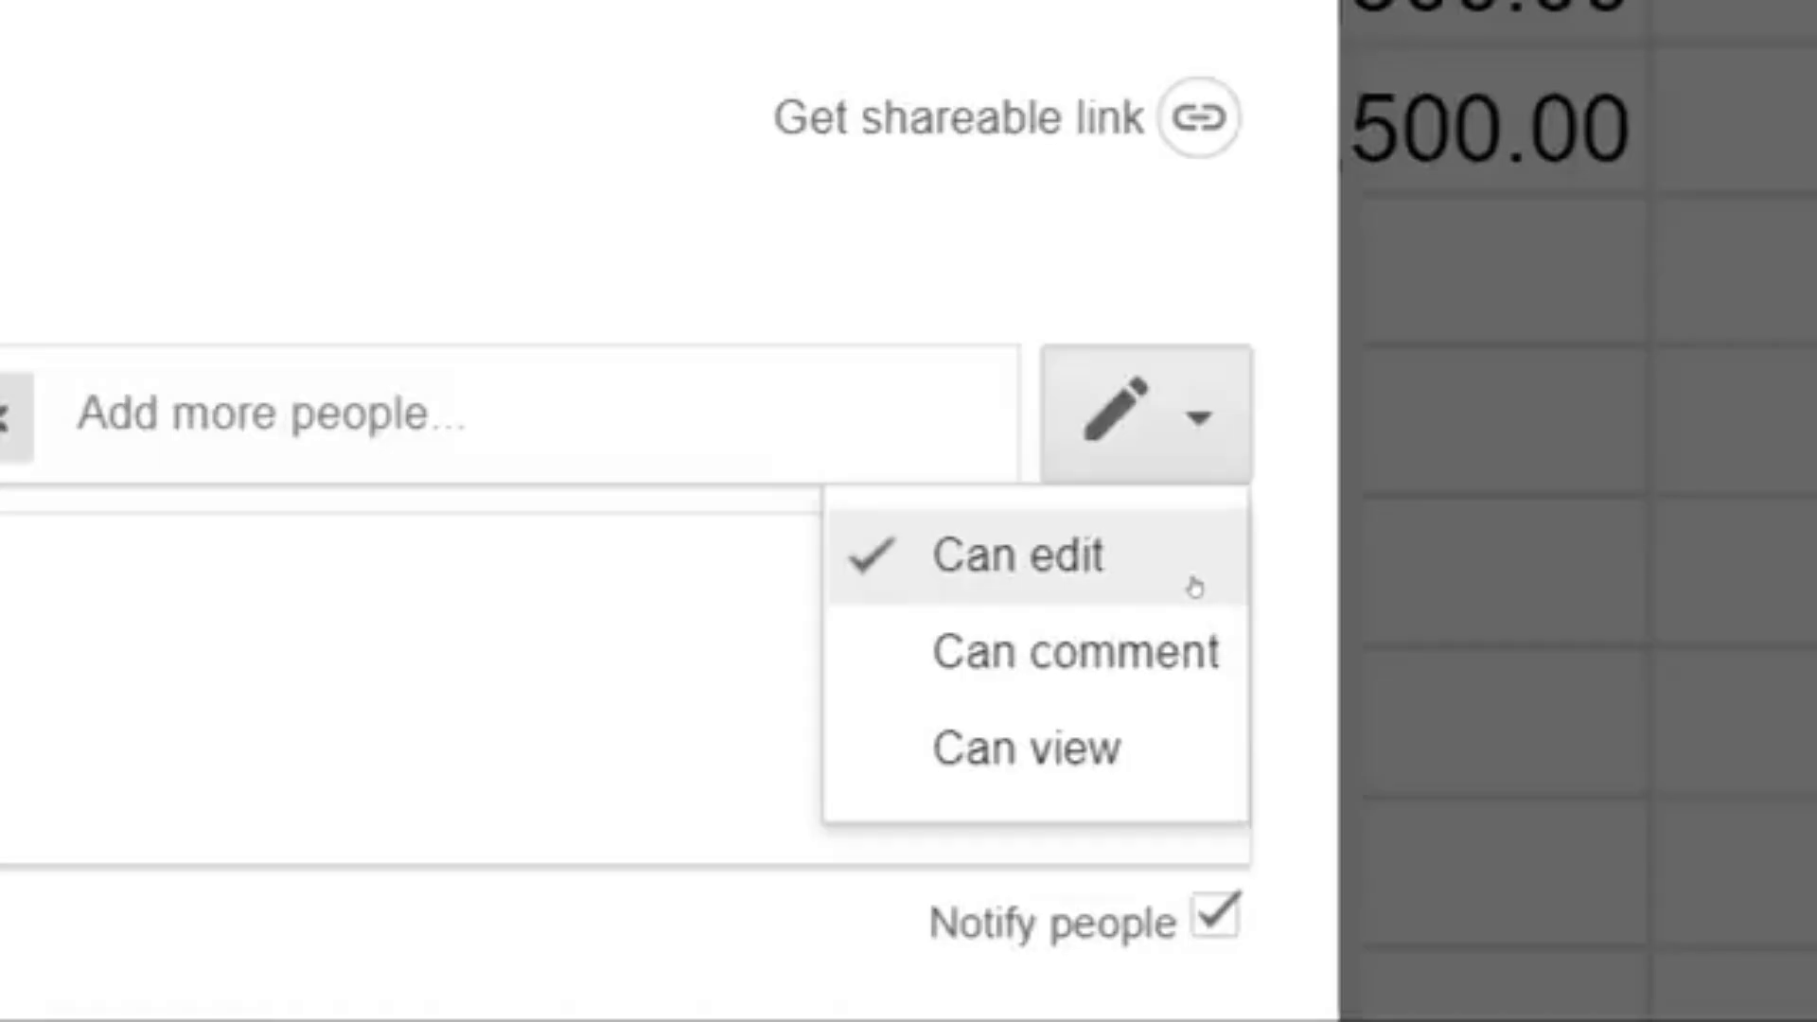
pyautogui.click(1194, 586)
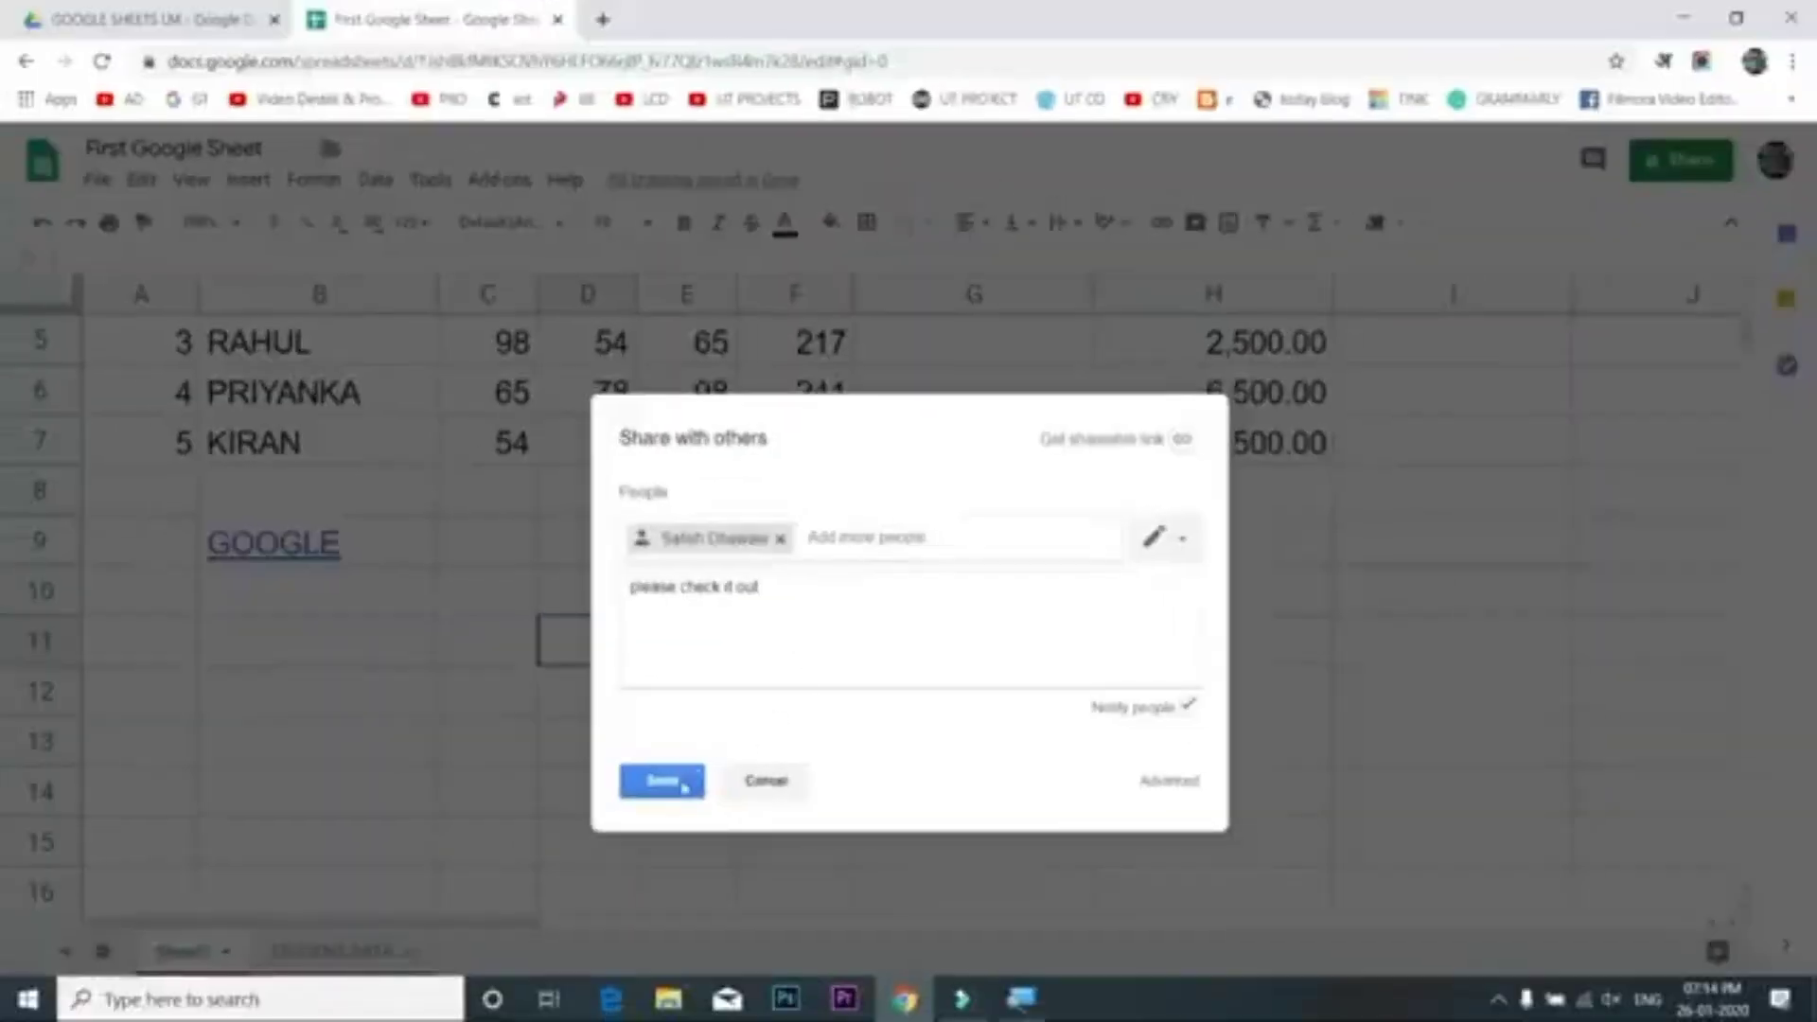
pyautogui.click(683, 785)
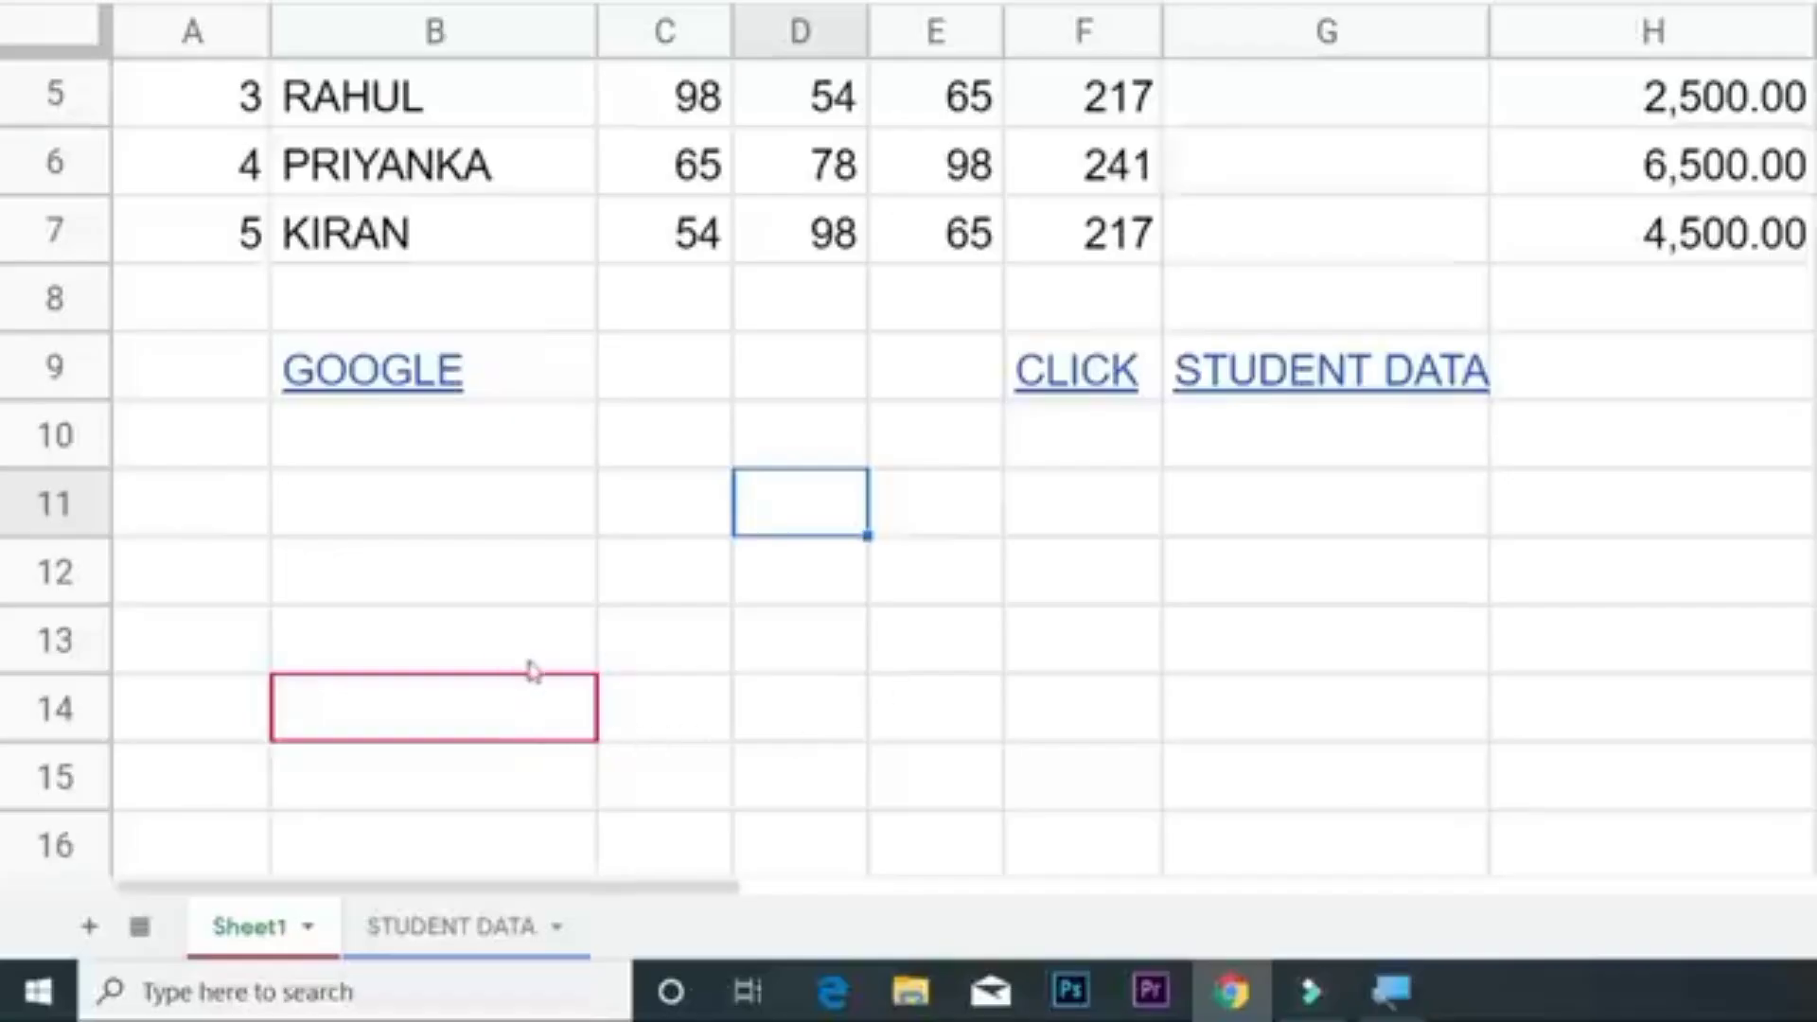
# Select various empty cells below the student table while watching the collaborator's live cursor and entries on Sheet1
pyautogui.click(1460, 461)
pyautogui.click(1387, 531)
pyautogui.click(667, 520)
pyautogui.press('Left')
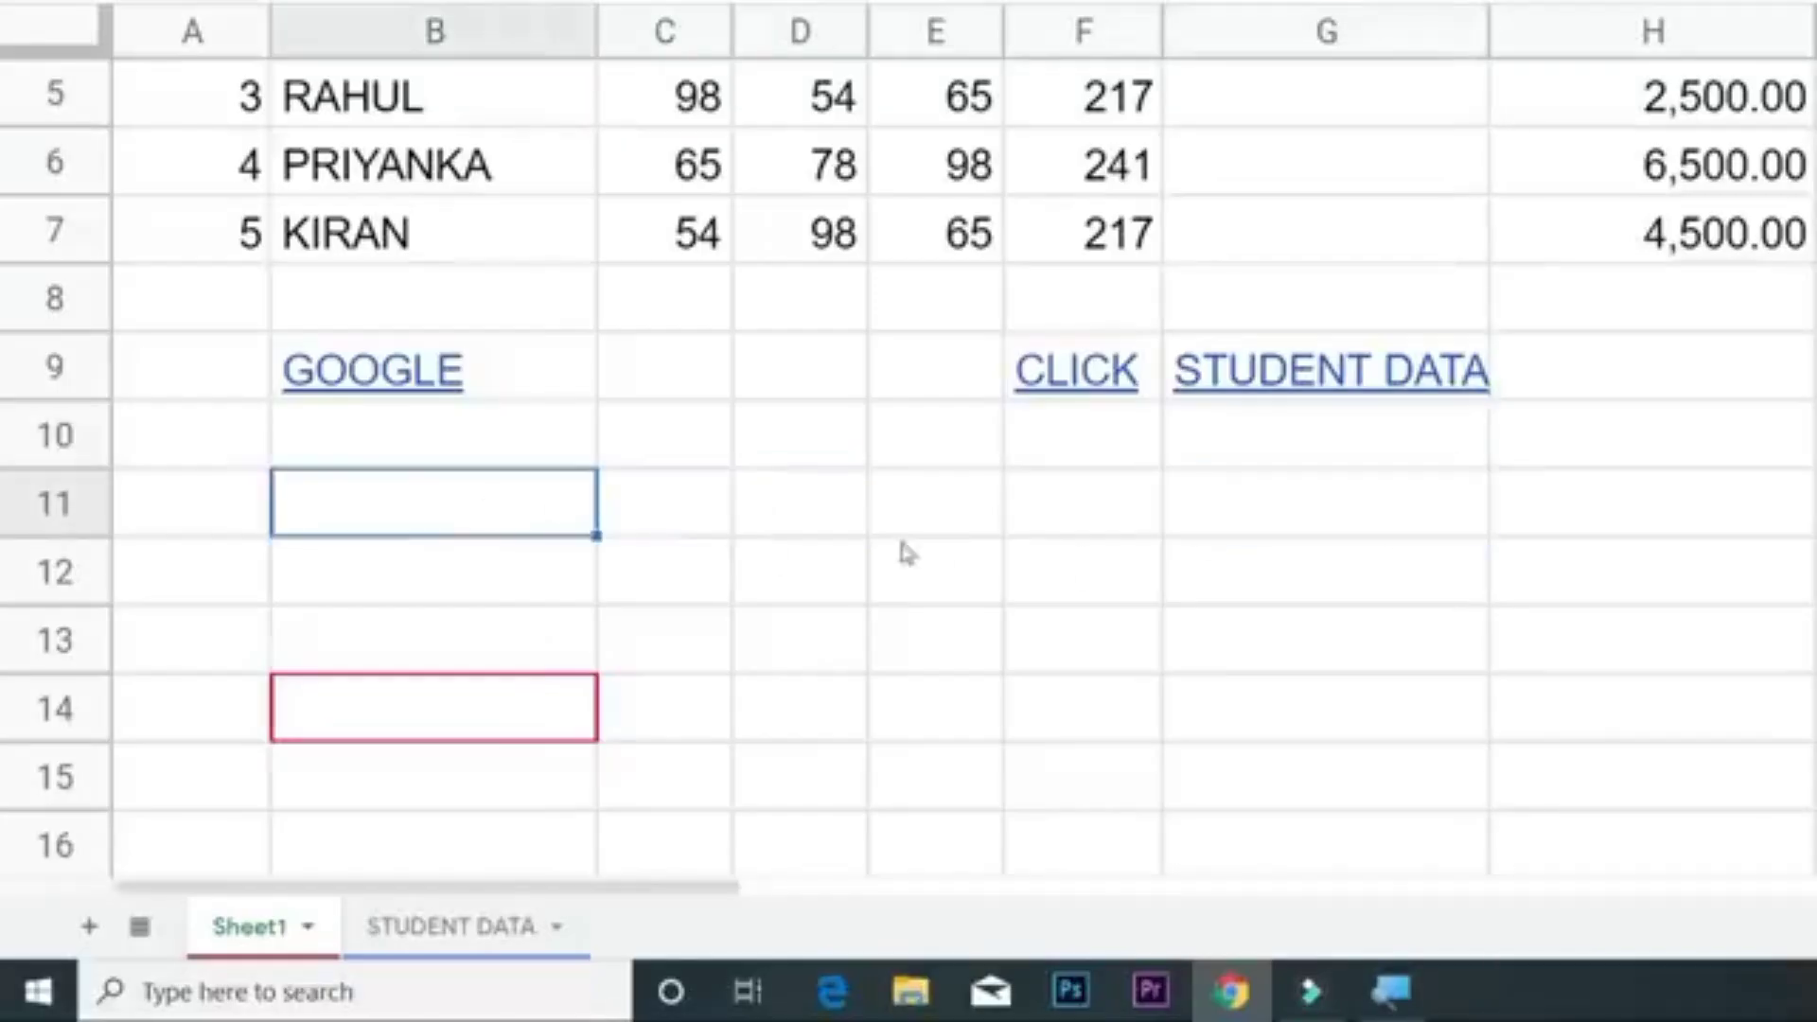
pyautogui.click(1523, 570)
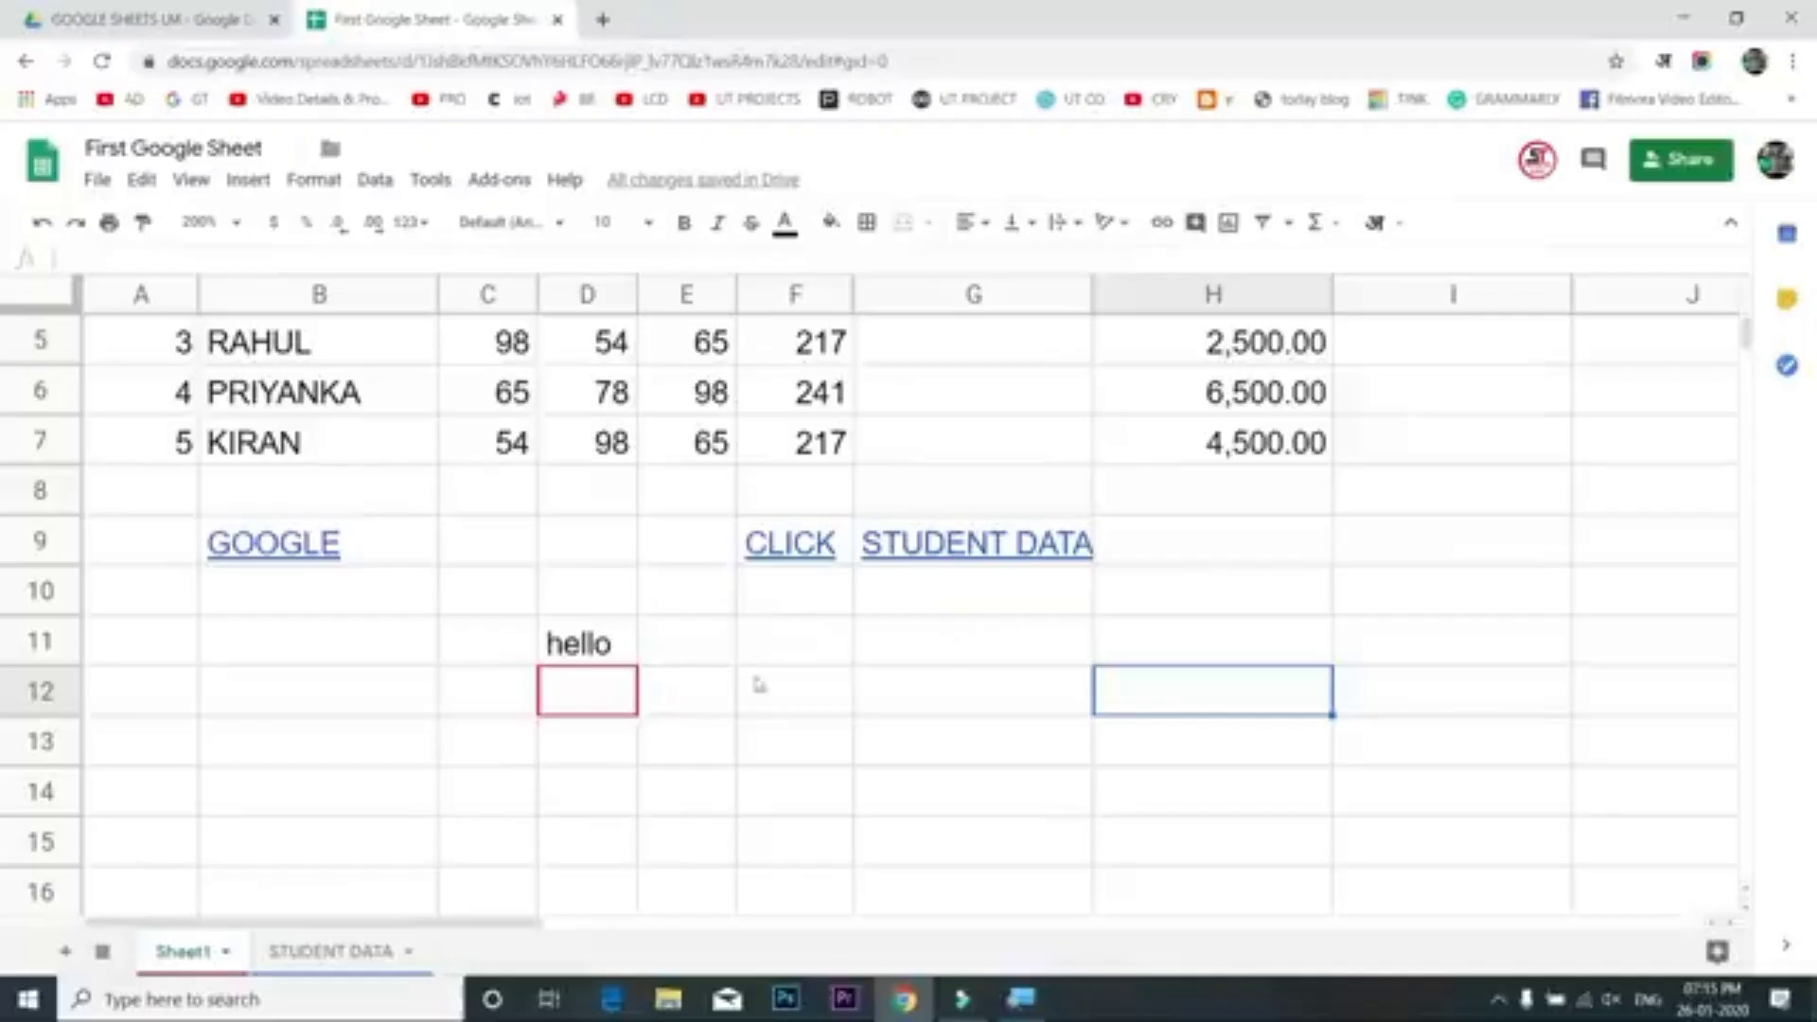
pyautogui.click(977, 639)
pyautogui.click(978, 690)
pyautogui.click(769, 662)
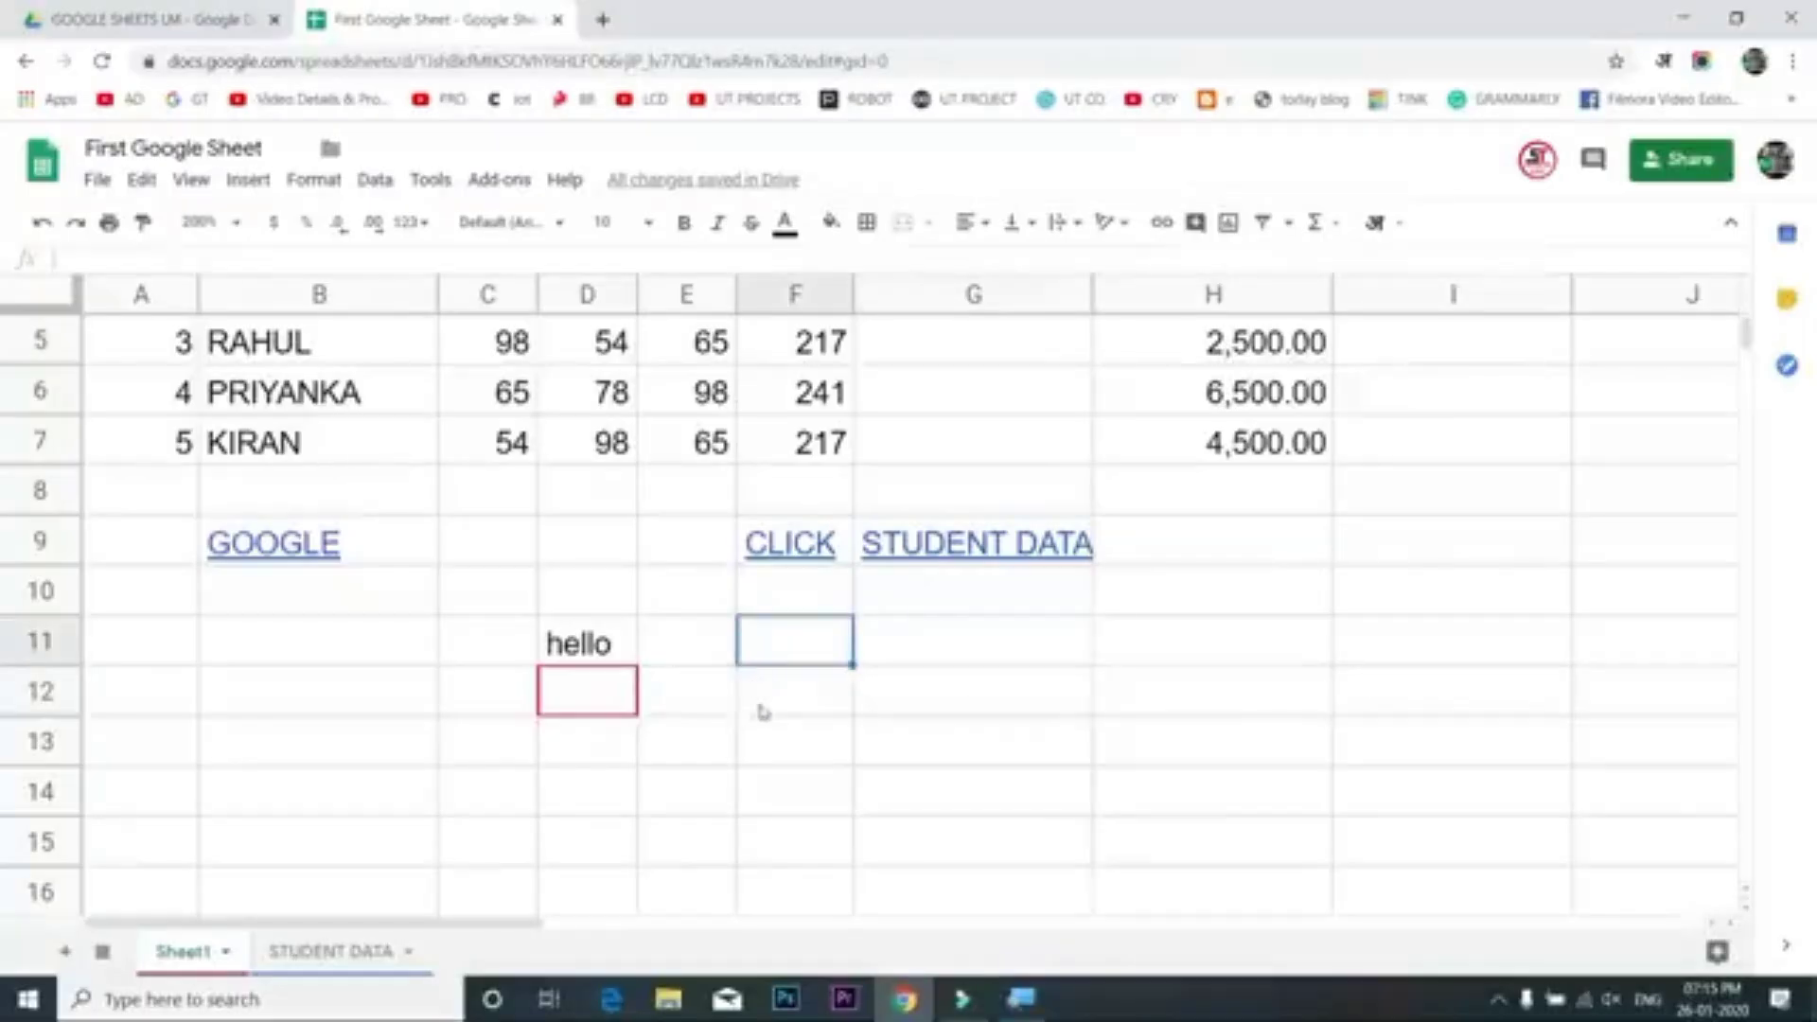
pyautogui.click(762, 707)
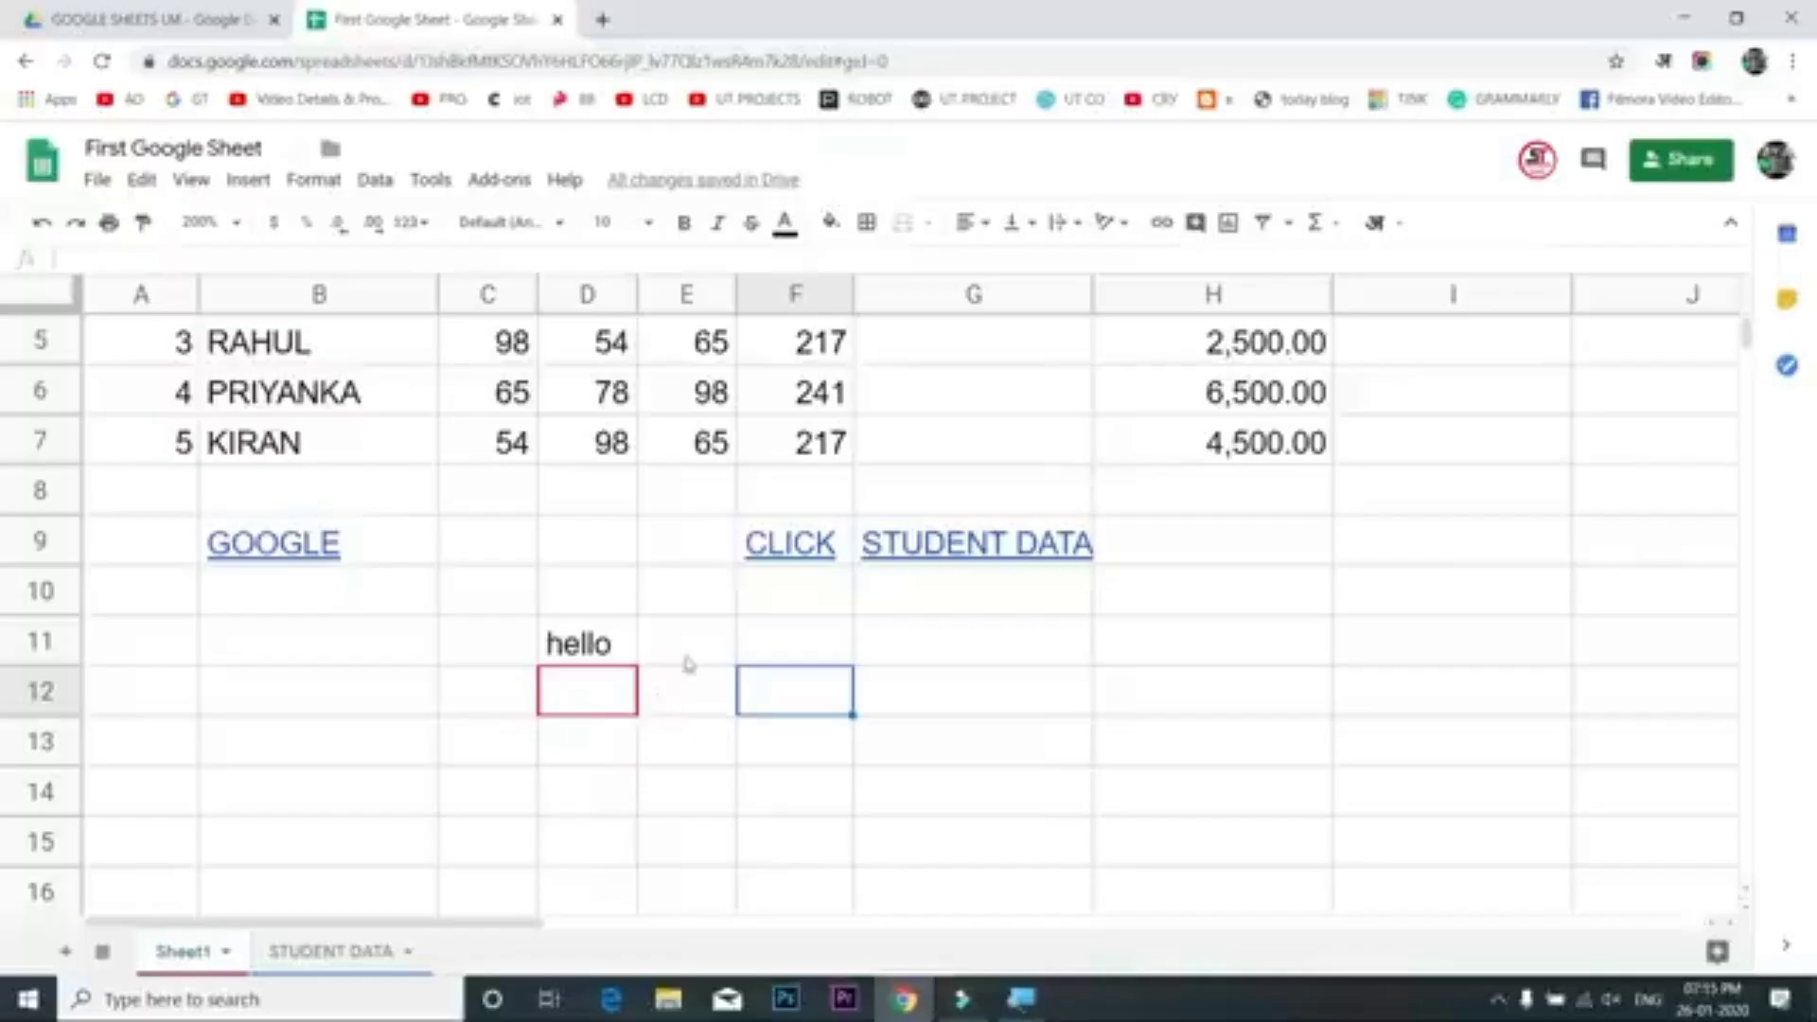
pyautogui.click(730, 610)
pyautogui.click(746, 679)
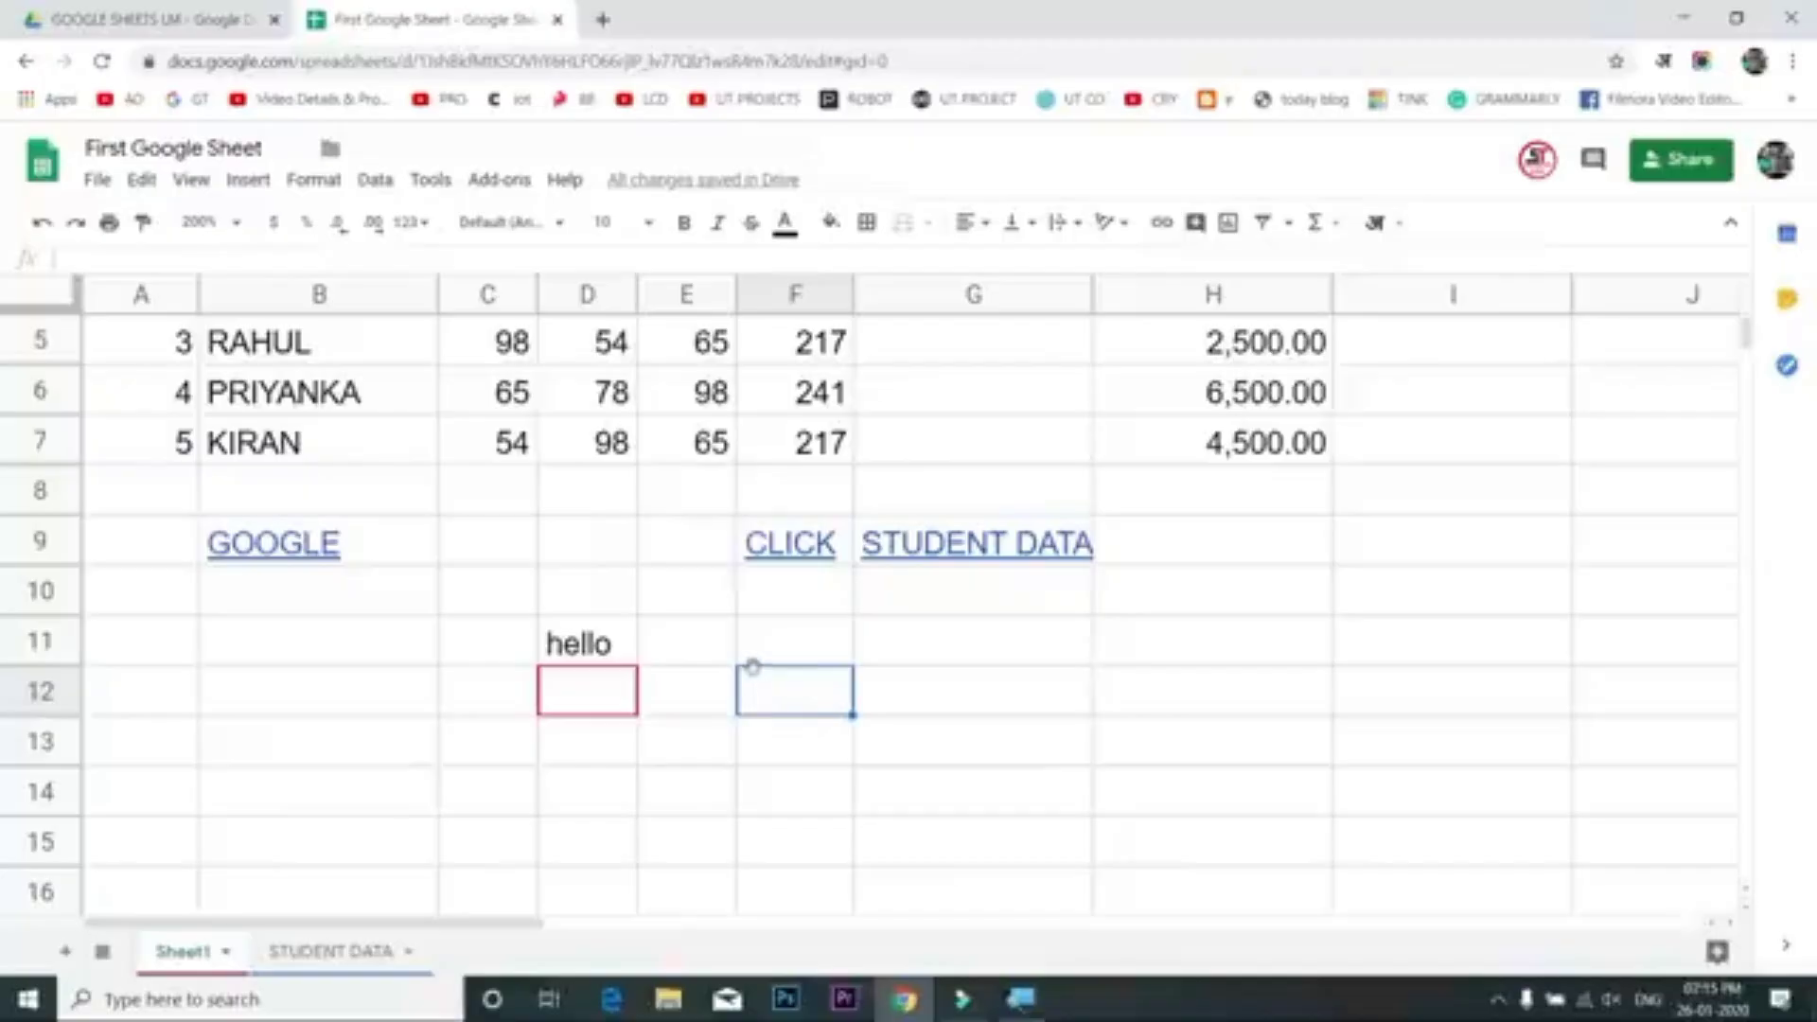
# Insert a column chart from the student names and SUB1 to SUB3 marks in B2:E7
pyautogui.scroll(3, 752, 667)
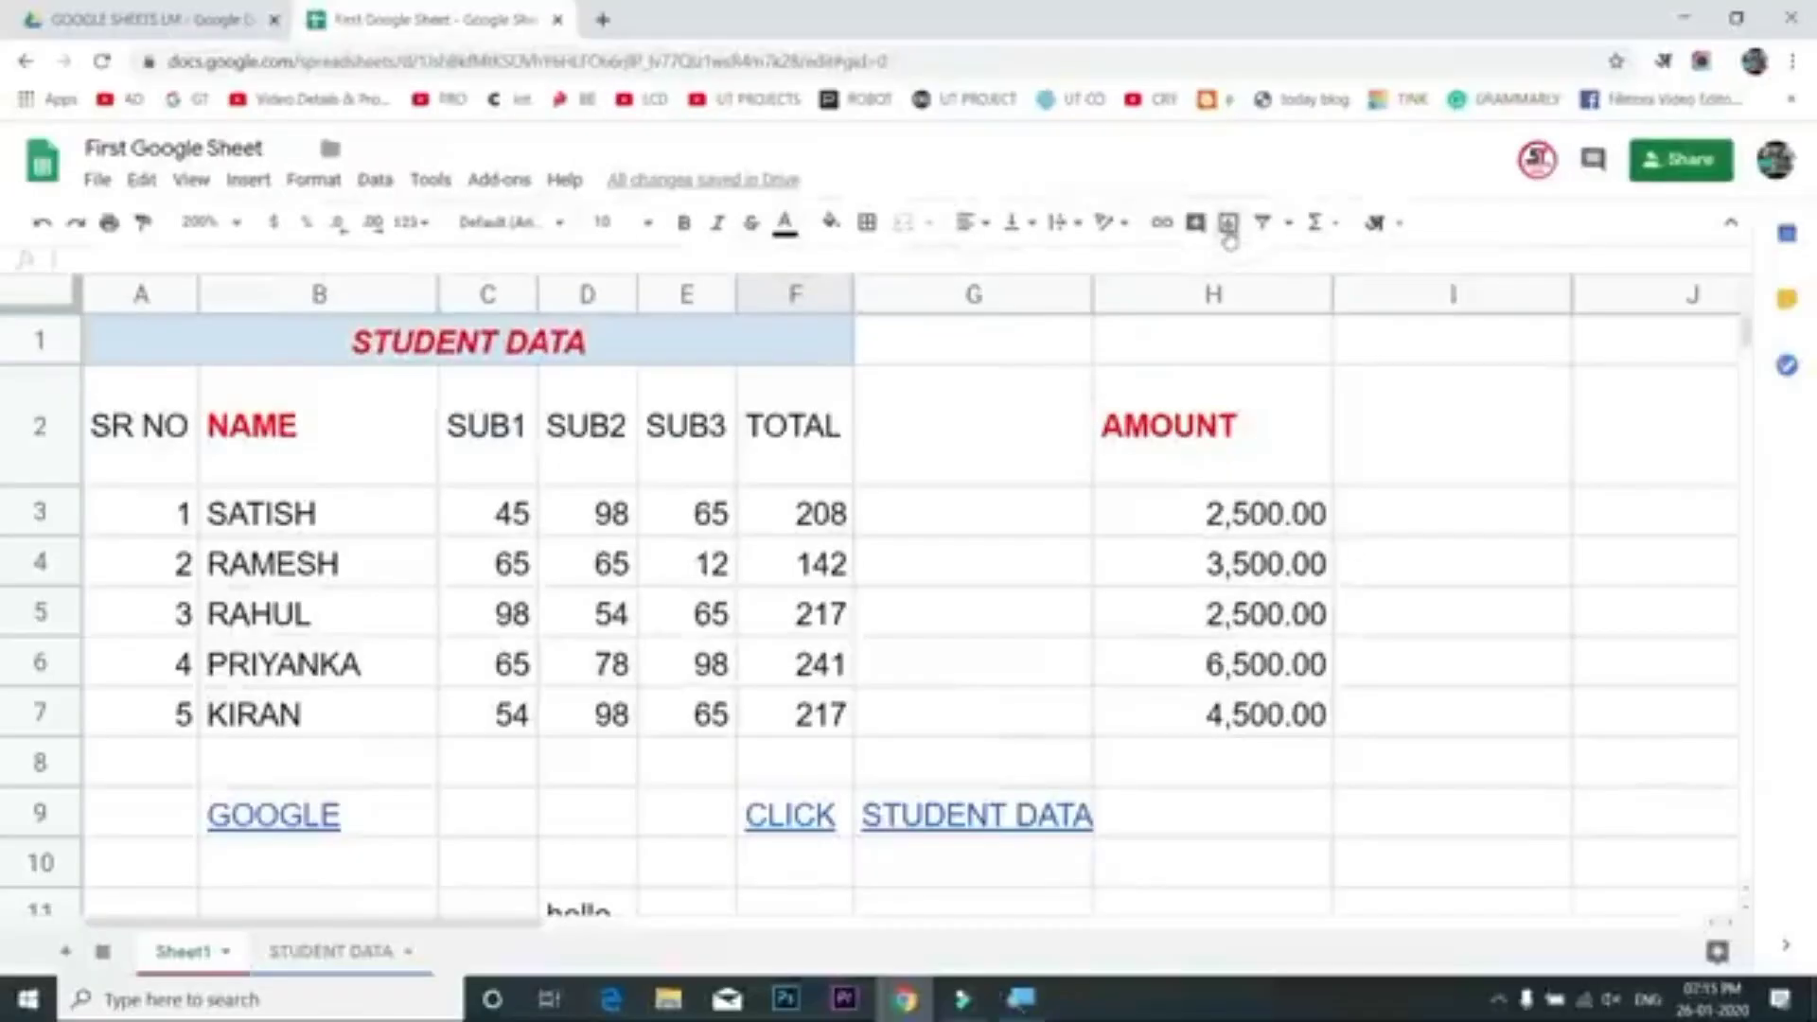
pyautogui.moveTo(163, 416)
pyautogui.mouseDown()
pyautogui.moveTo(257, 483)
pyautogui.moveTo(624, 582)
pyautogui.moveTo(810, 699)
pyautogui.mouseUp()
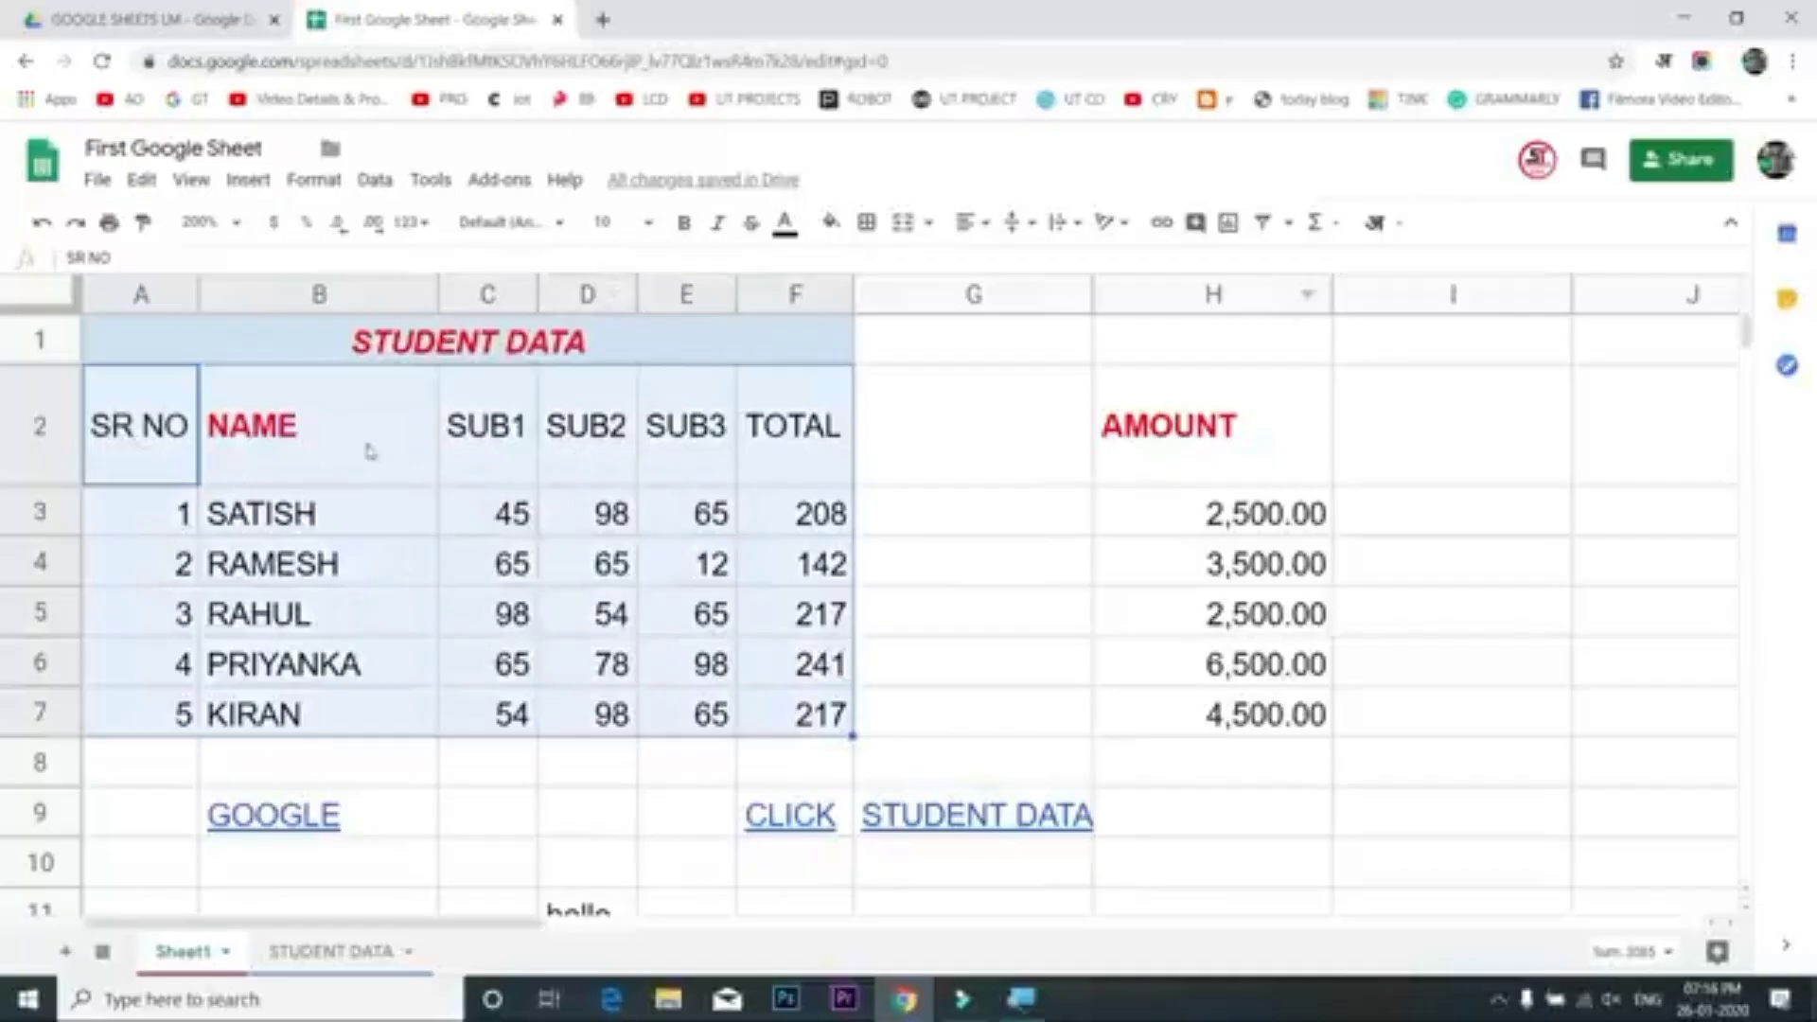
pyautogui.moveTo(367, 440); pyautogui.dragTo(842, 717)
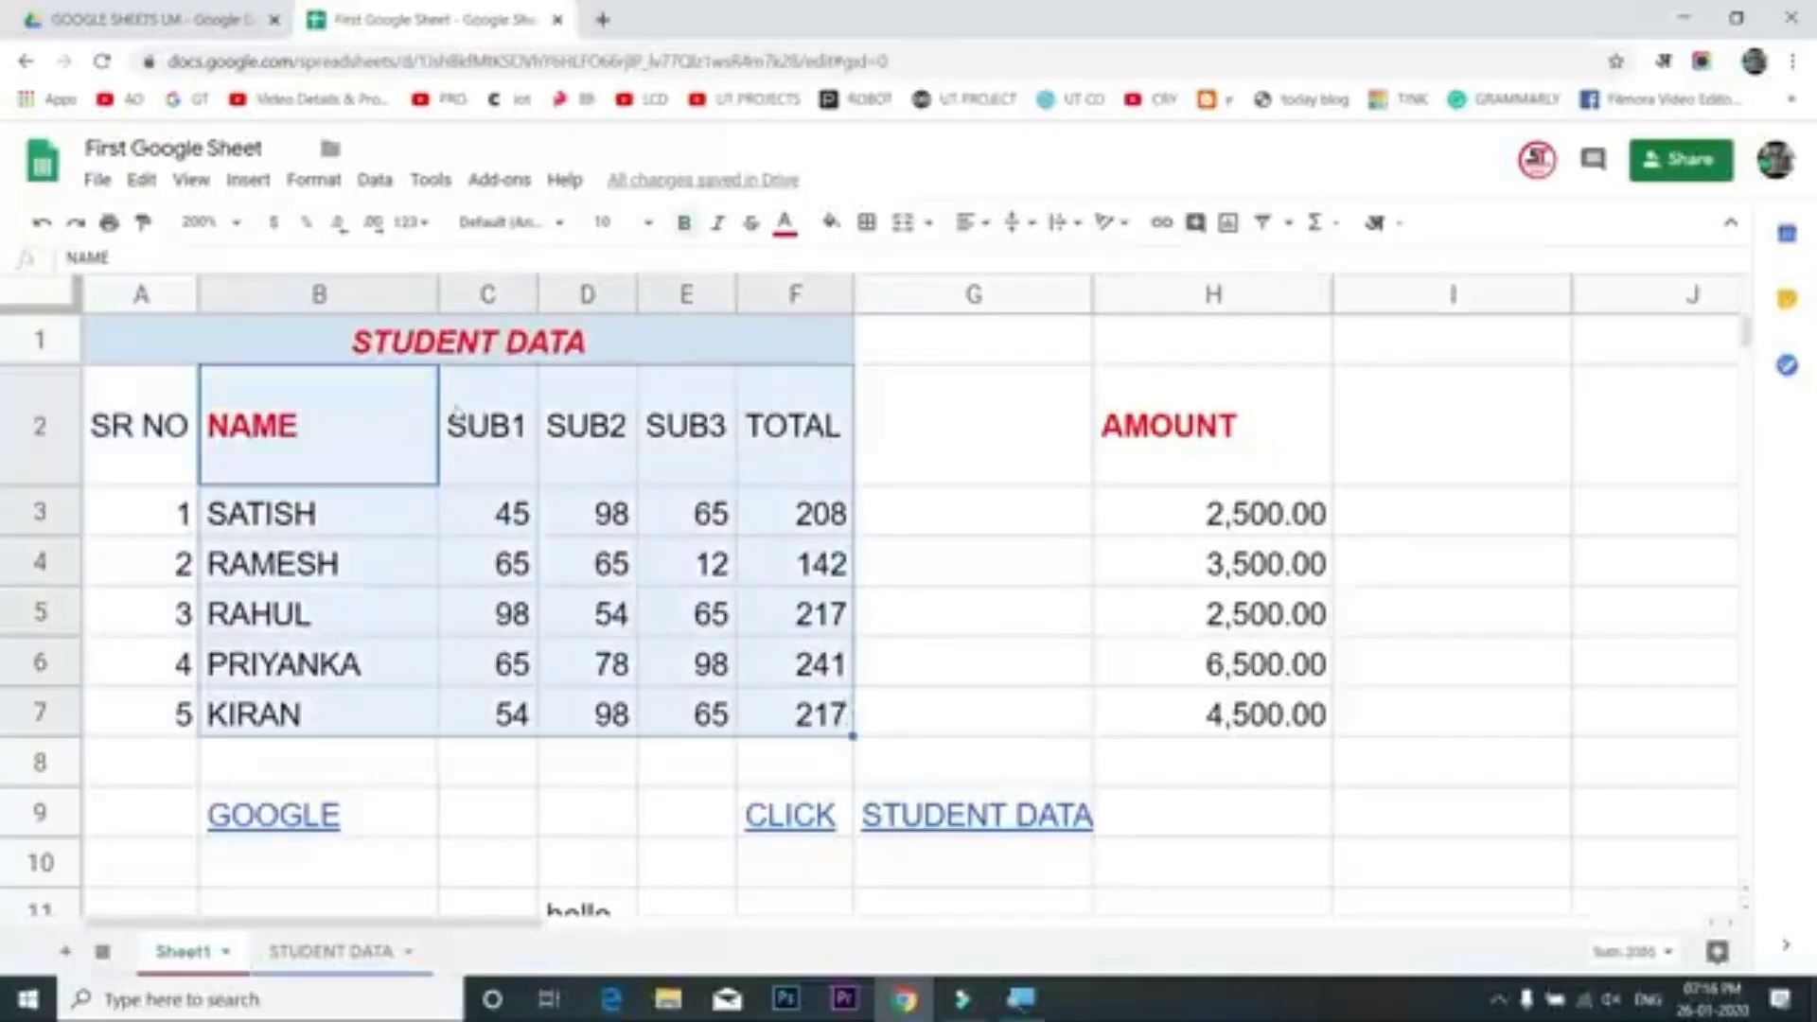
pyautogui.moveTo(369, 431); pyautogui.dragTo(681, 709)
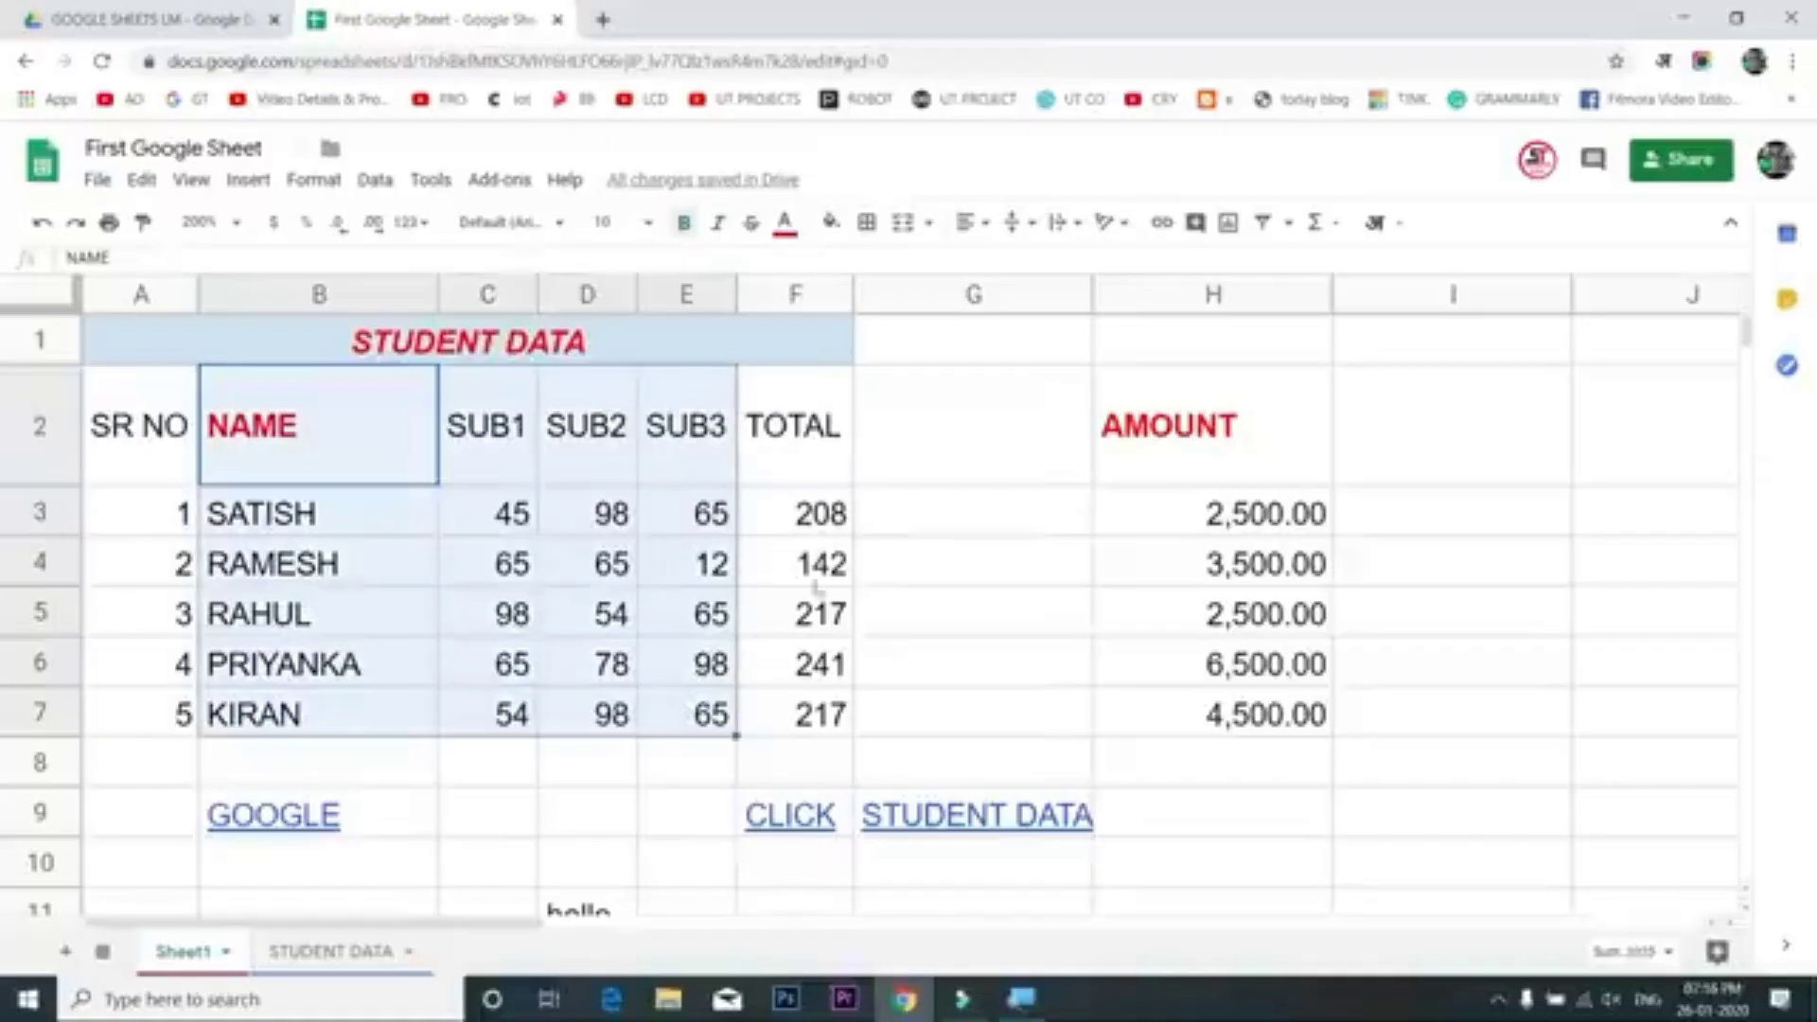
pyautogui.click(1230, 224)
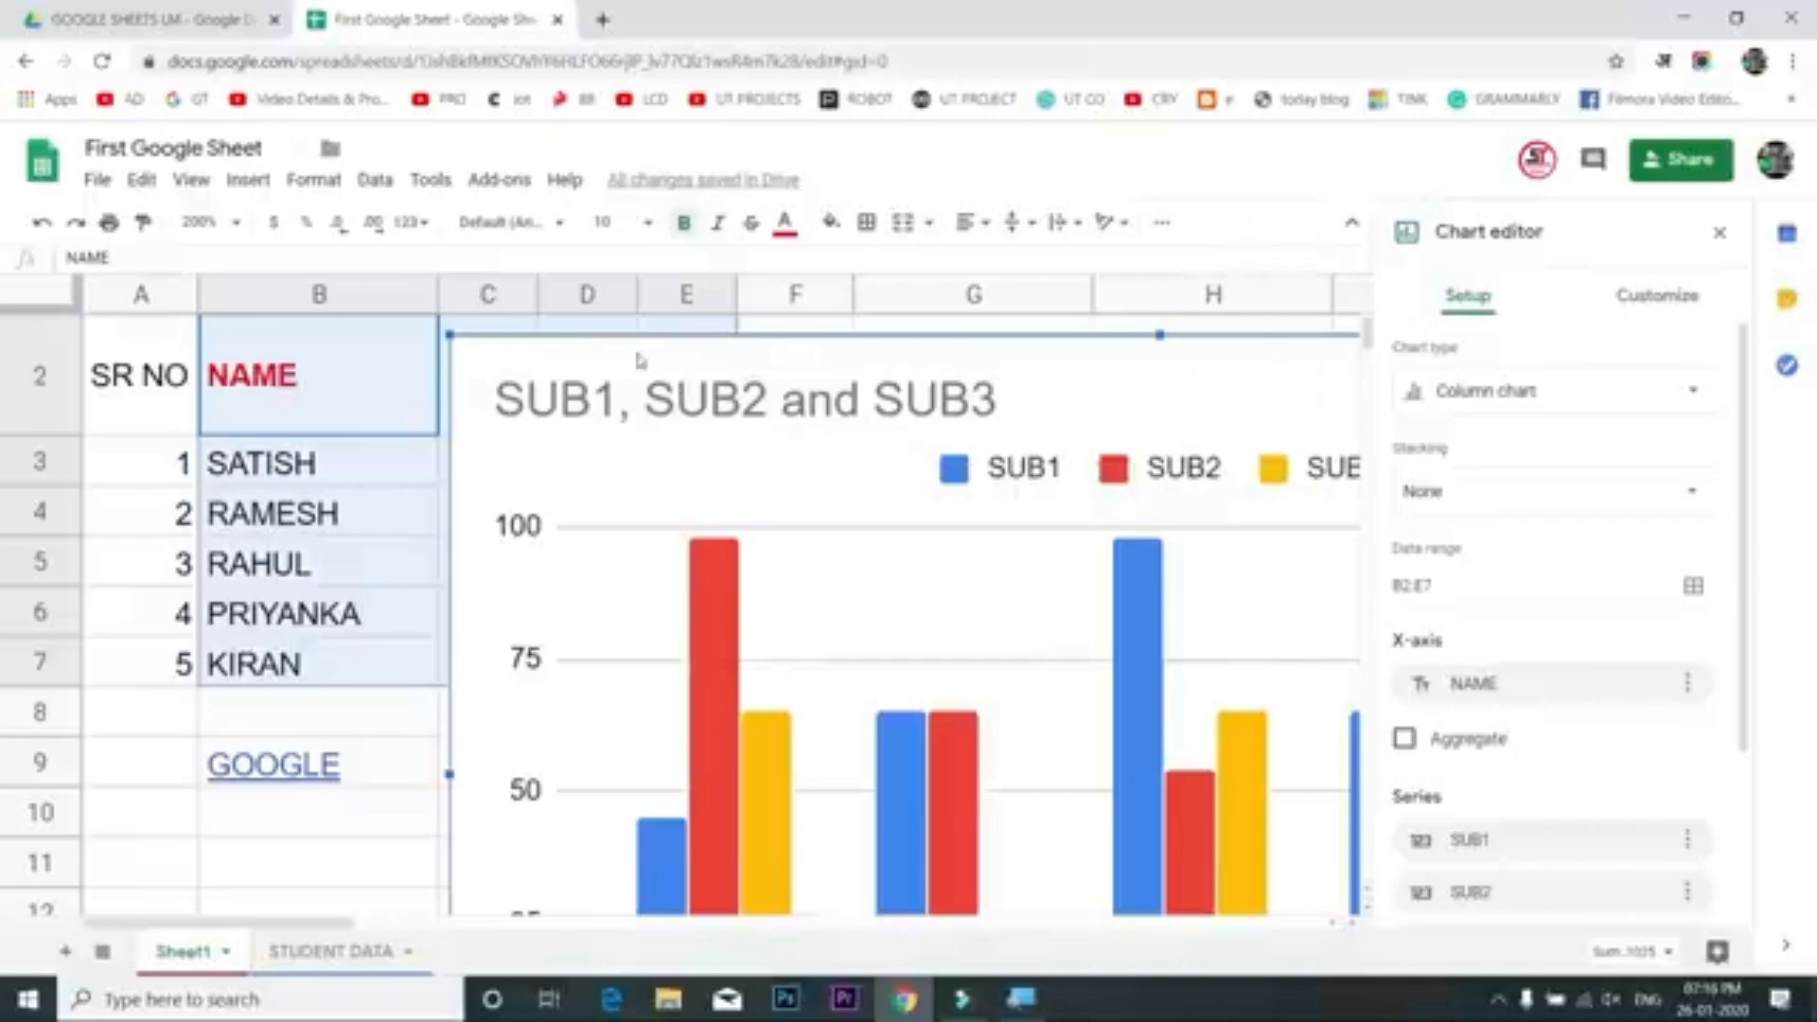
# Shrink the column chart and place it just below the student table
pyautogui.moveTo(633, 356); pyautogui.dragTo(390, 342)
pyautogui.moveTo(210, 326); pyautogui.dragTo(996, 700)
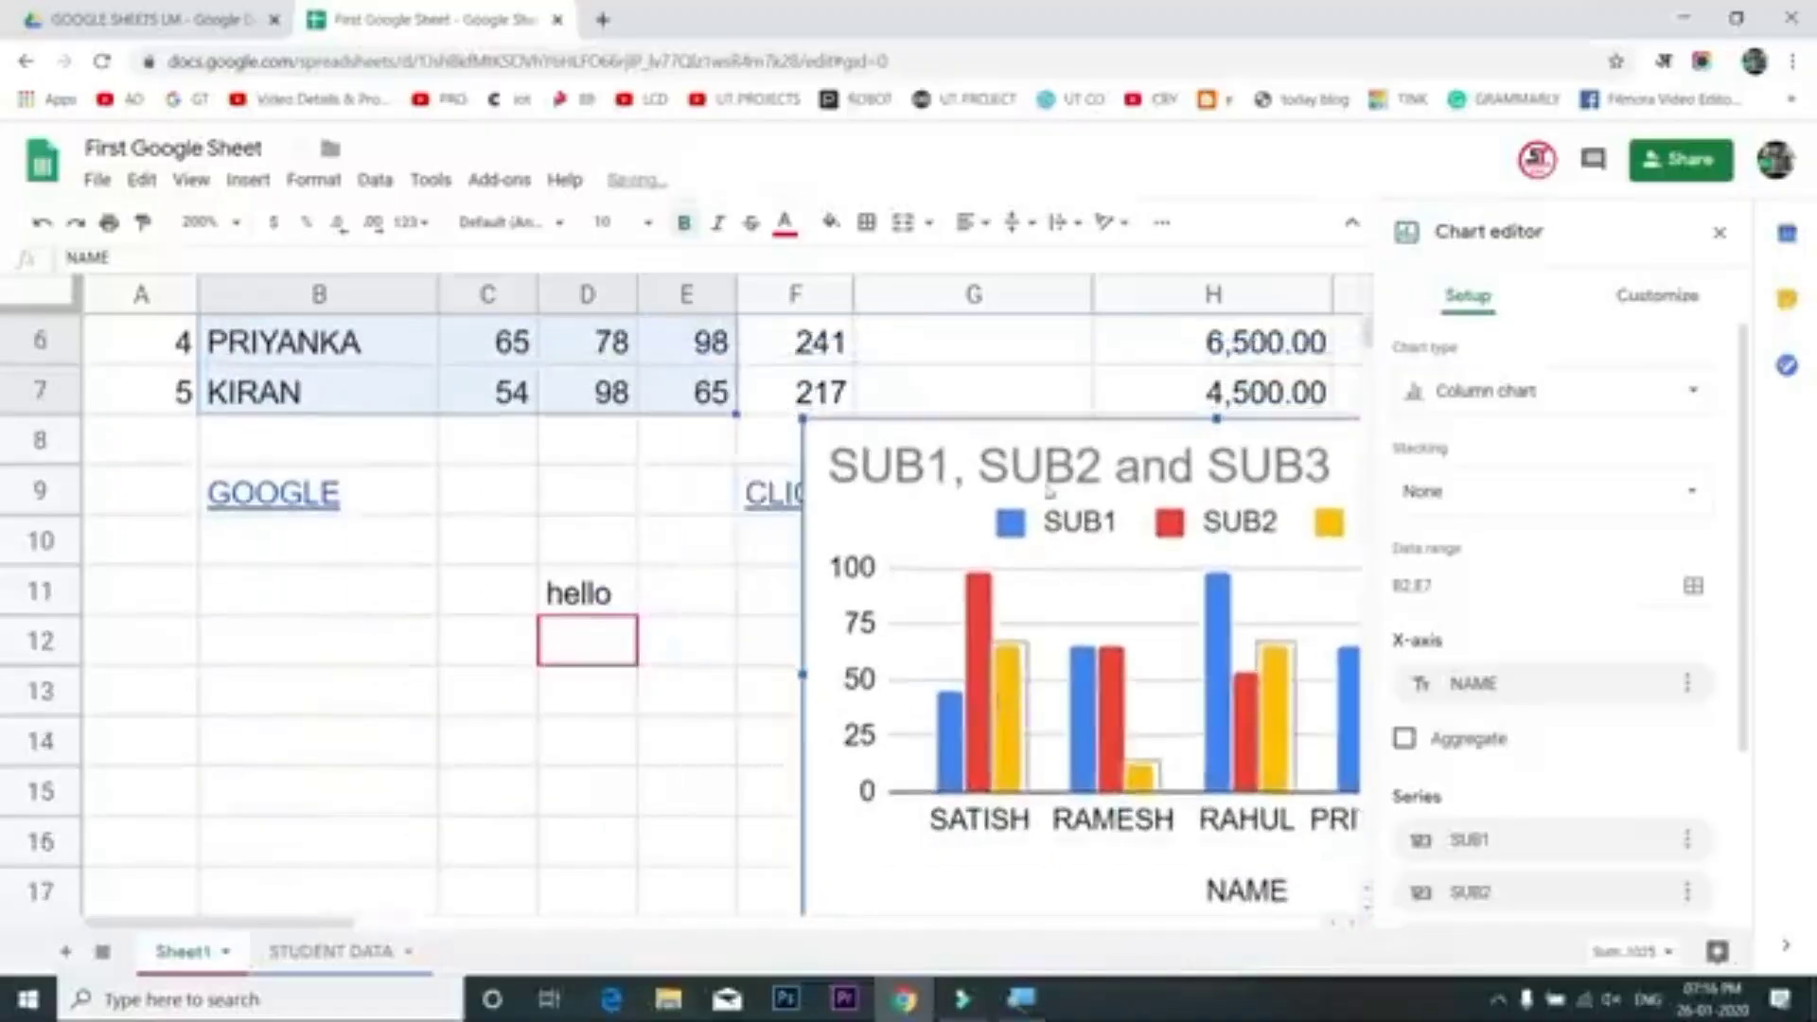
pyautogui.moveTo(1075, 454); pyautogui.dragTo(475, 391)
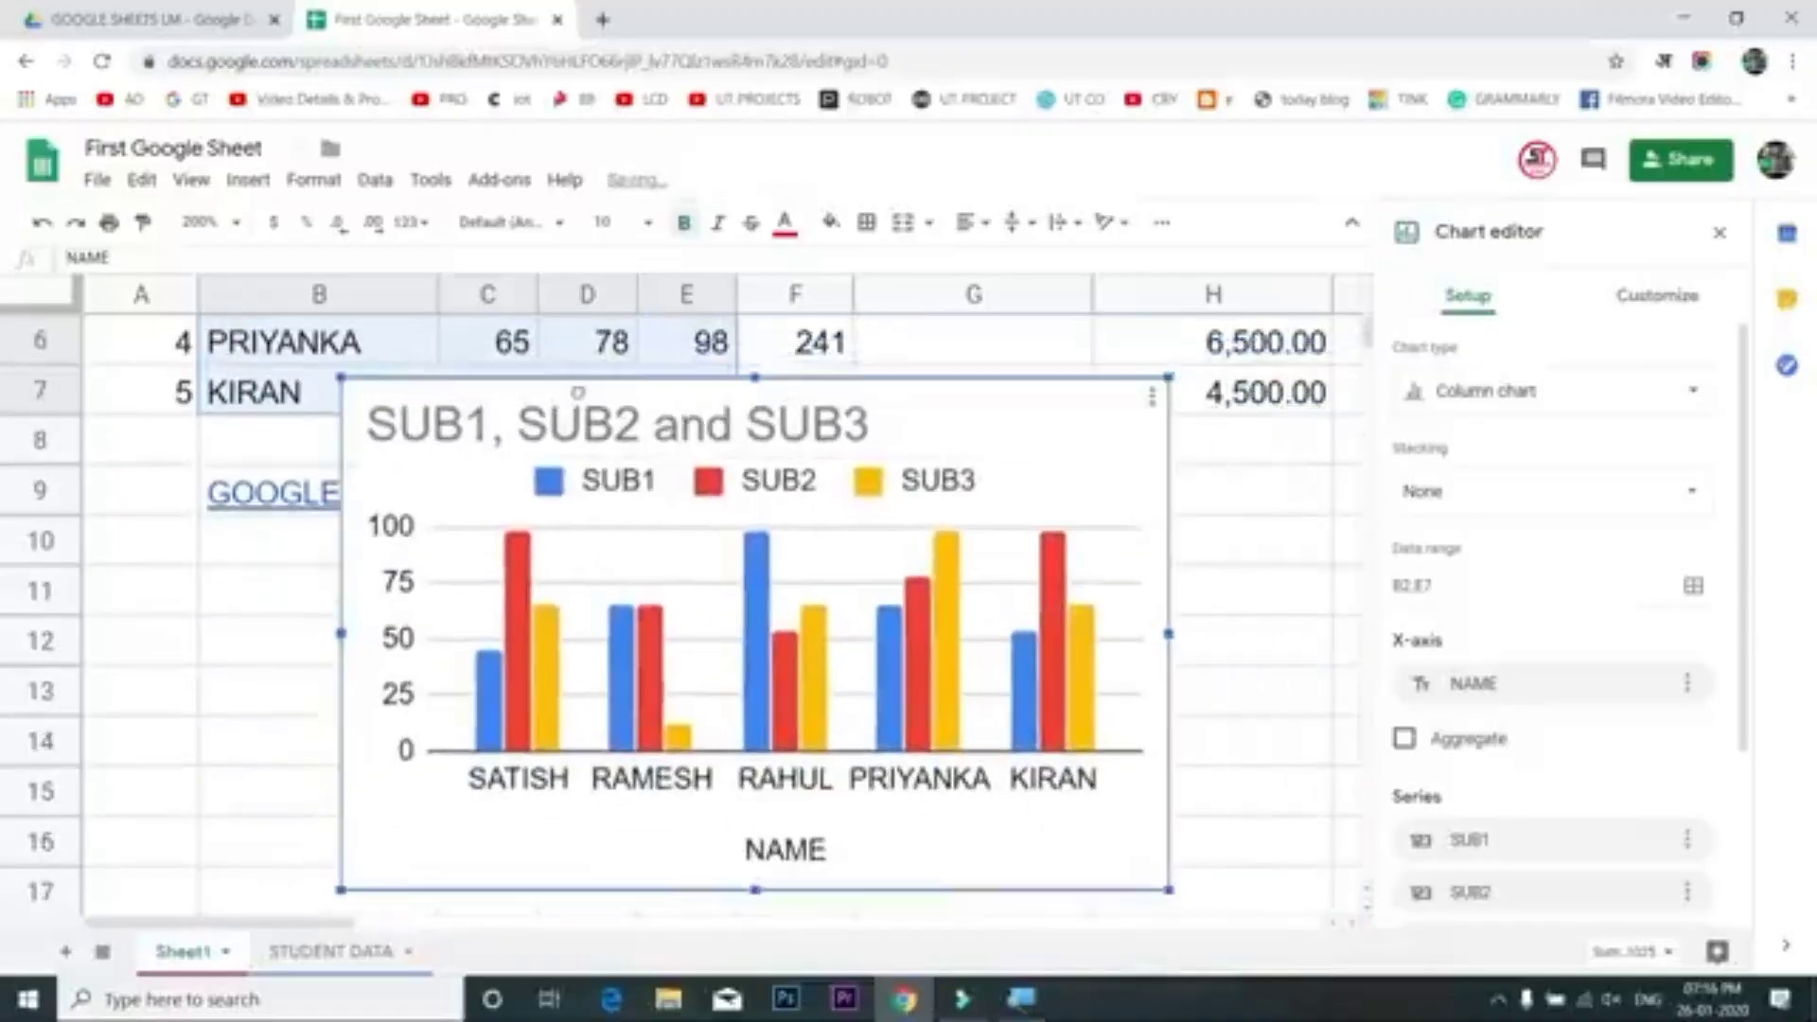
# Delete the chart's title and shift the chart slightly down and to the left
pyautogui.click(793, 448)
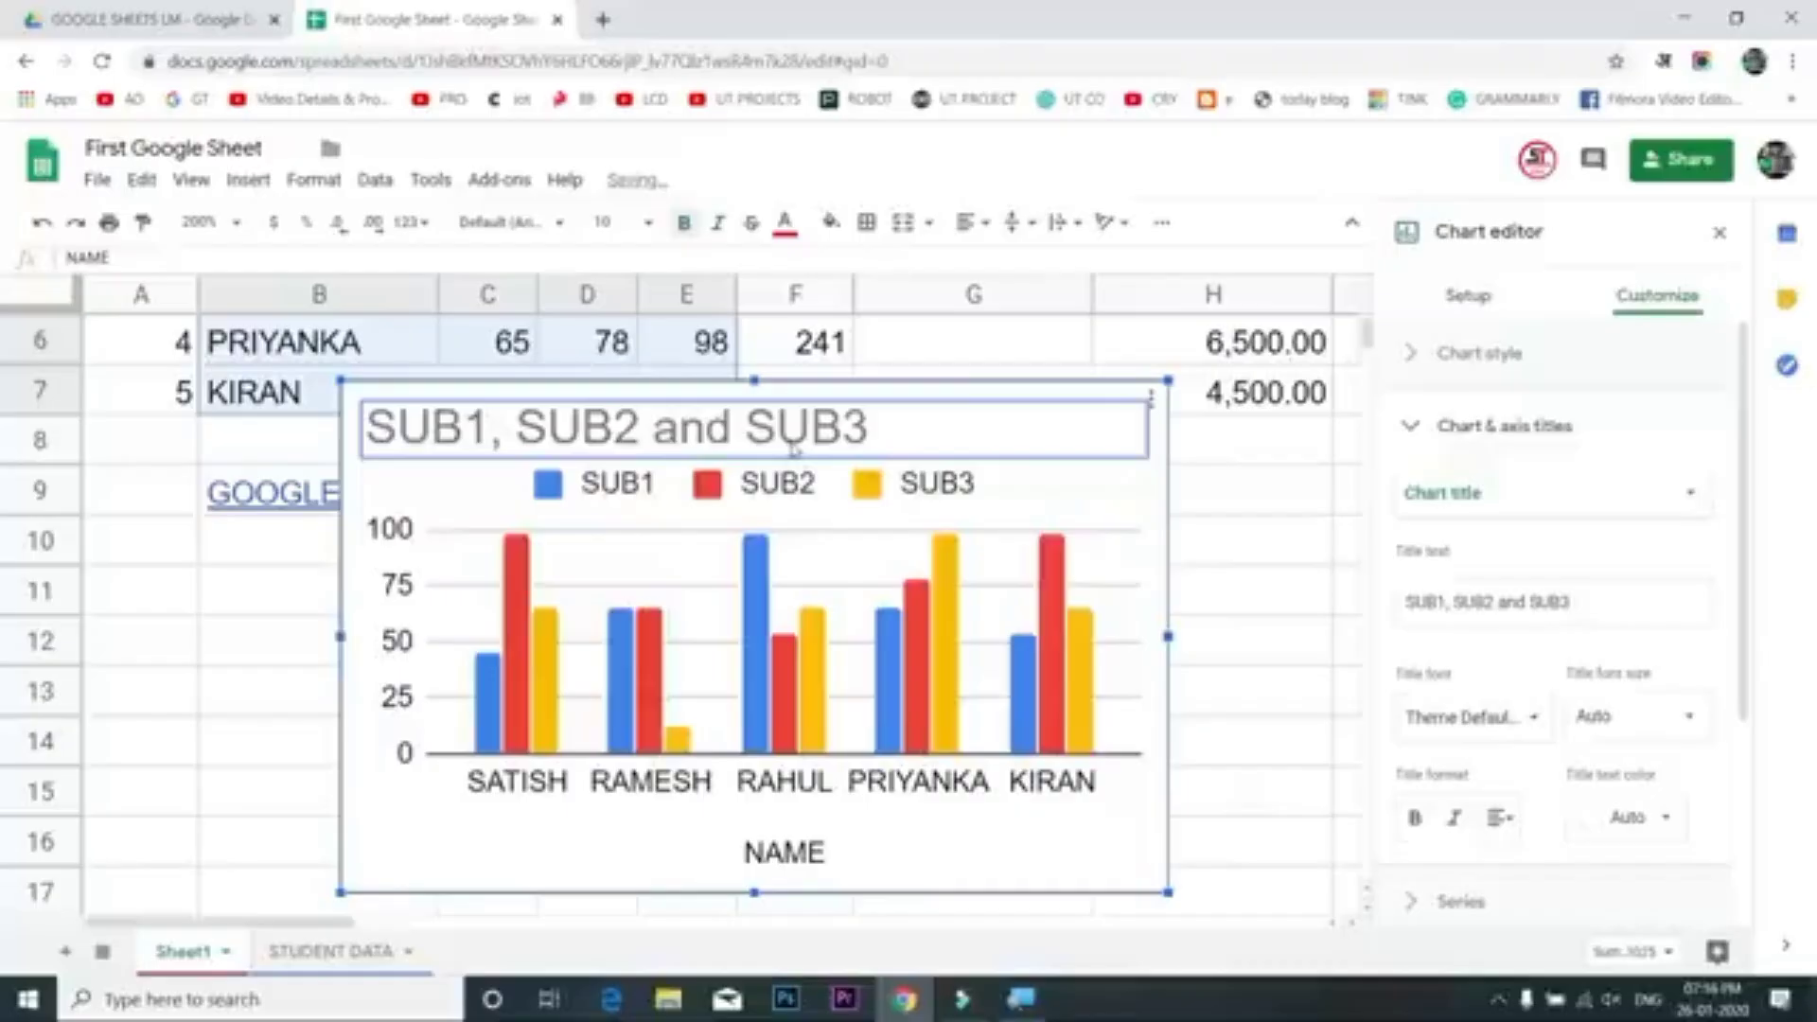
pyautogui.press('Delete')
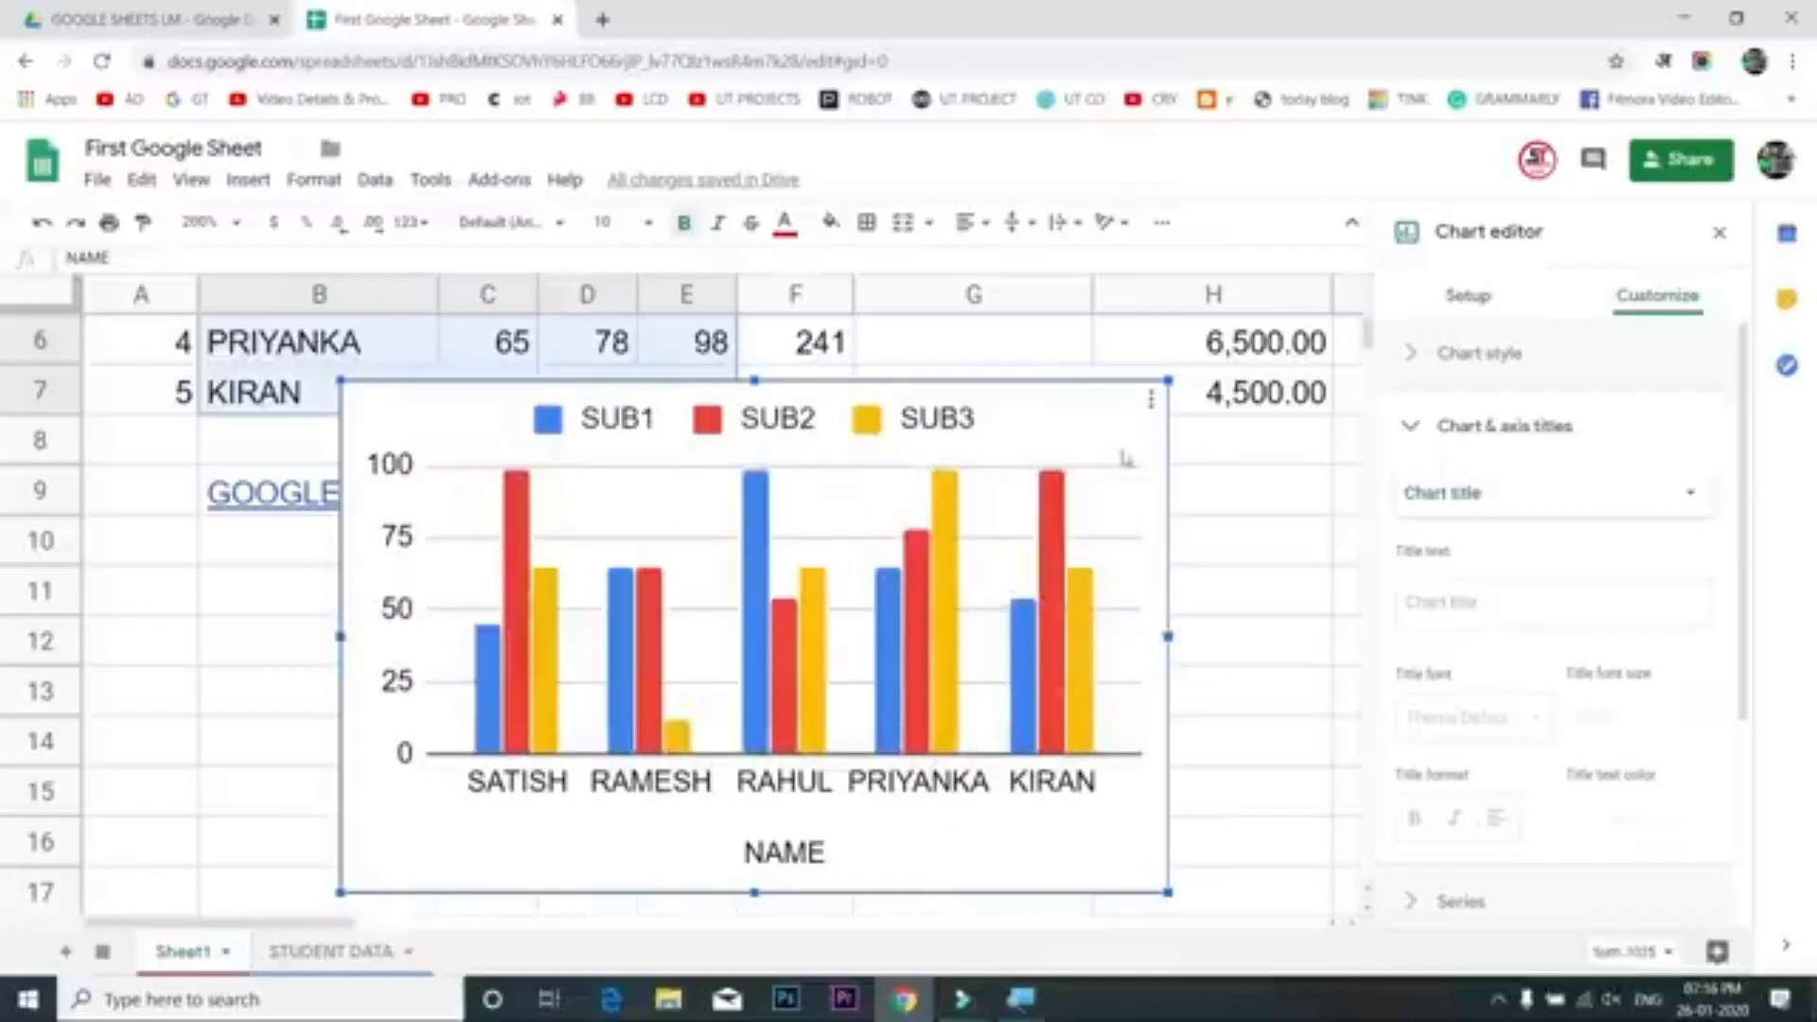
pyautogui.moveTo(1080, 414); pyautogui.dragTo(1045, 439)
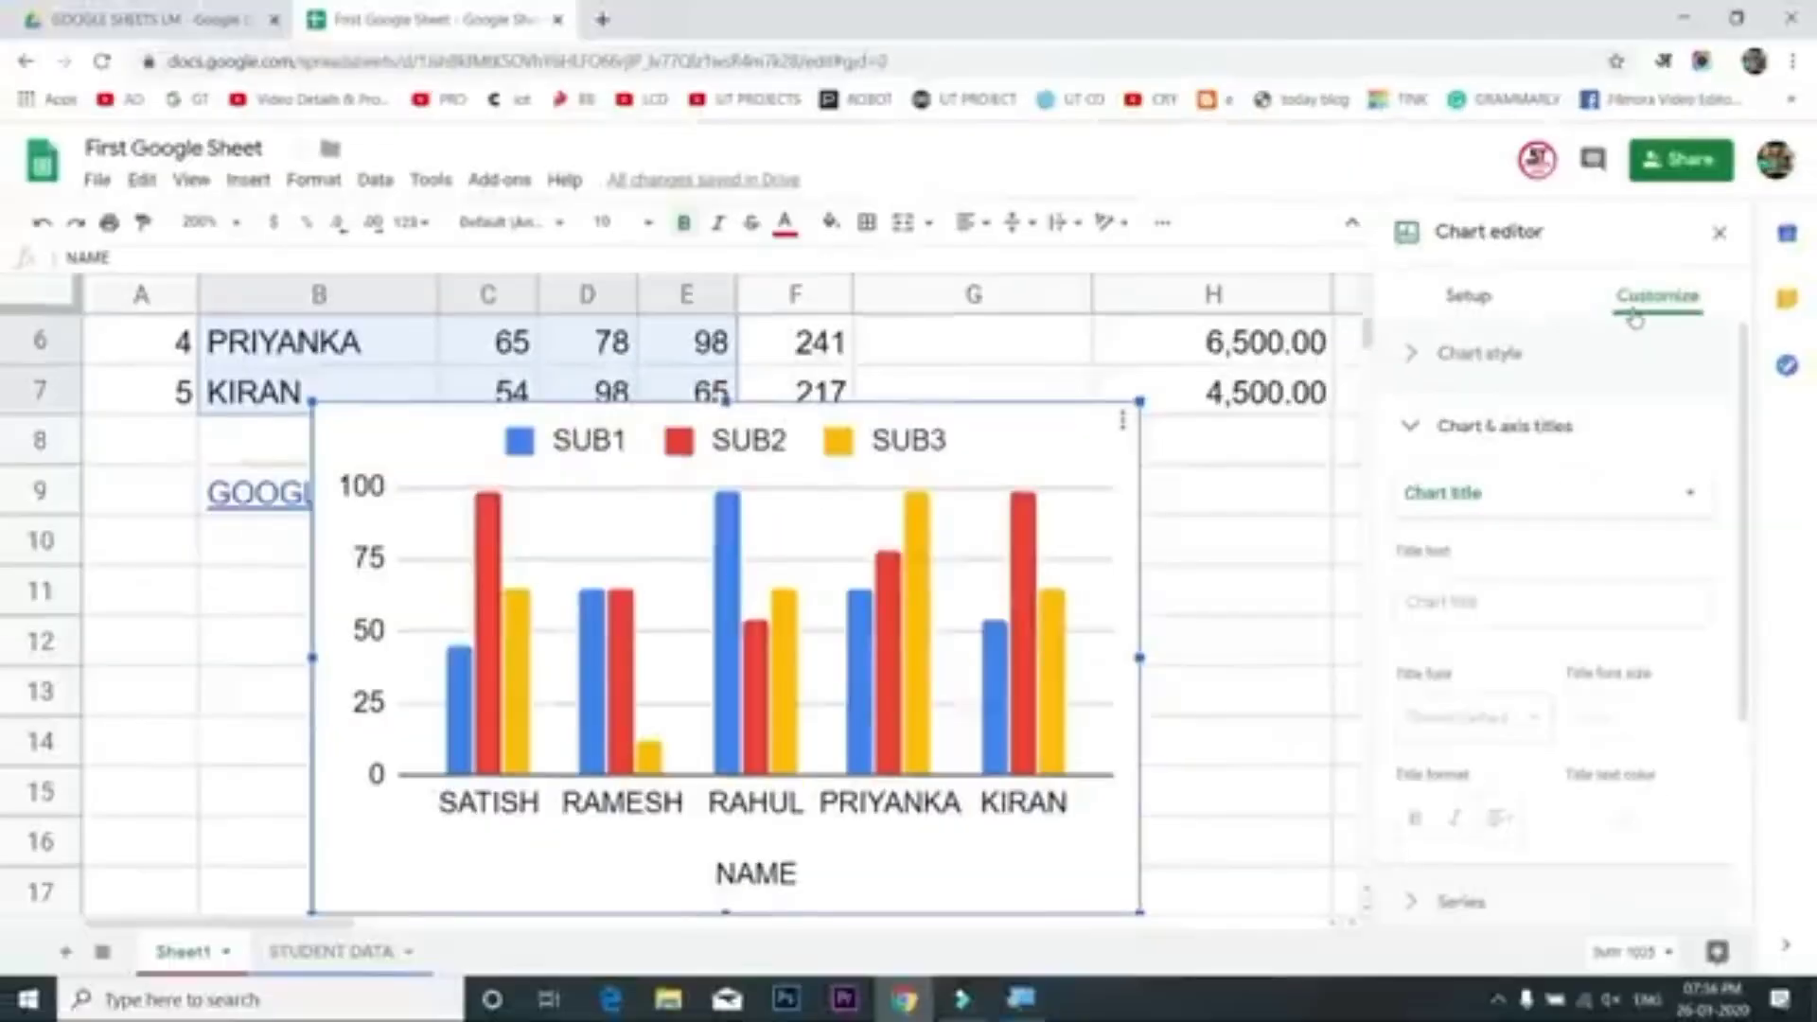
pyautogui.click(1510, 357)
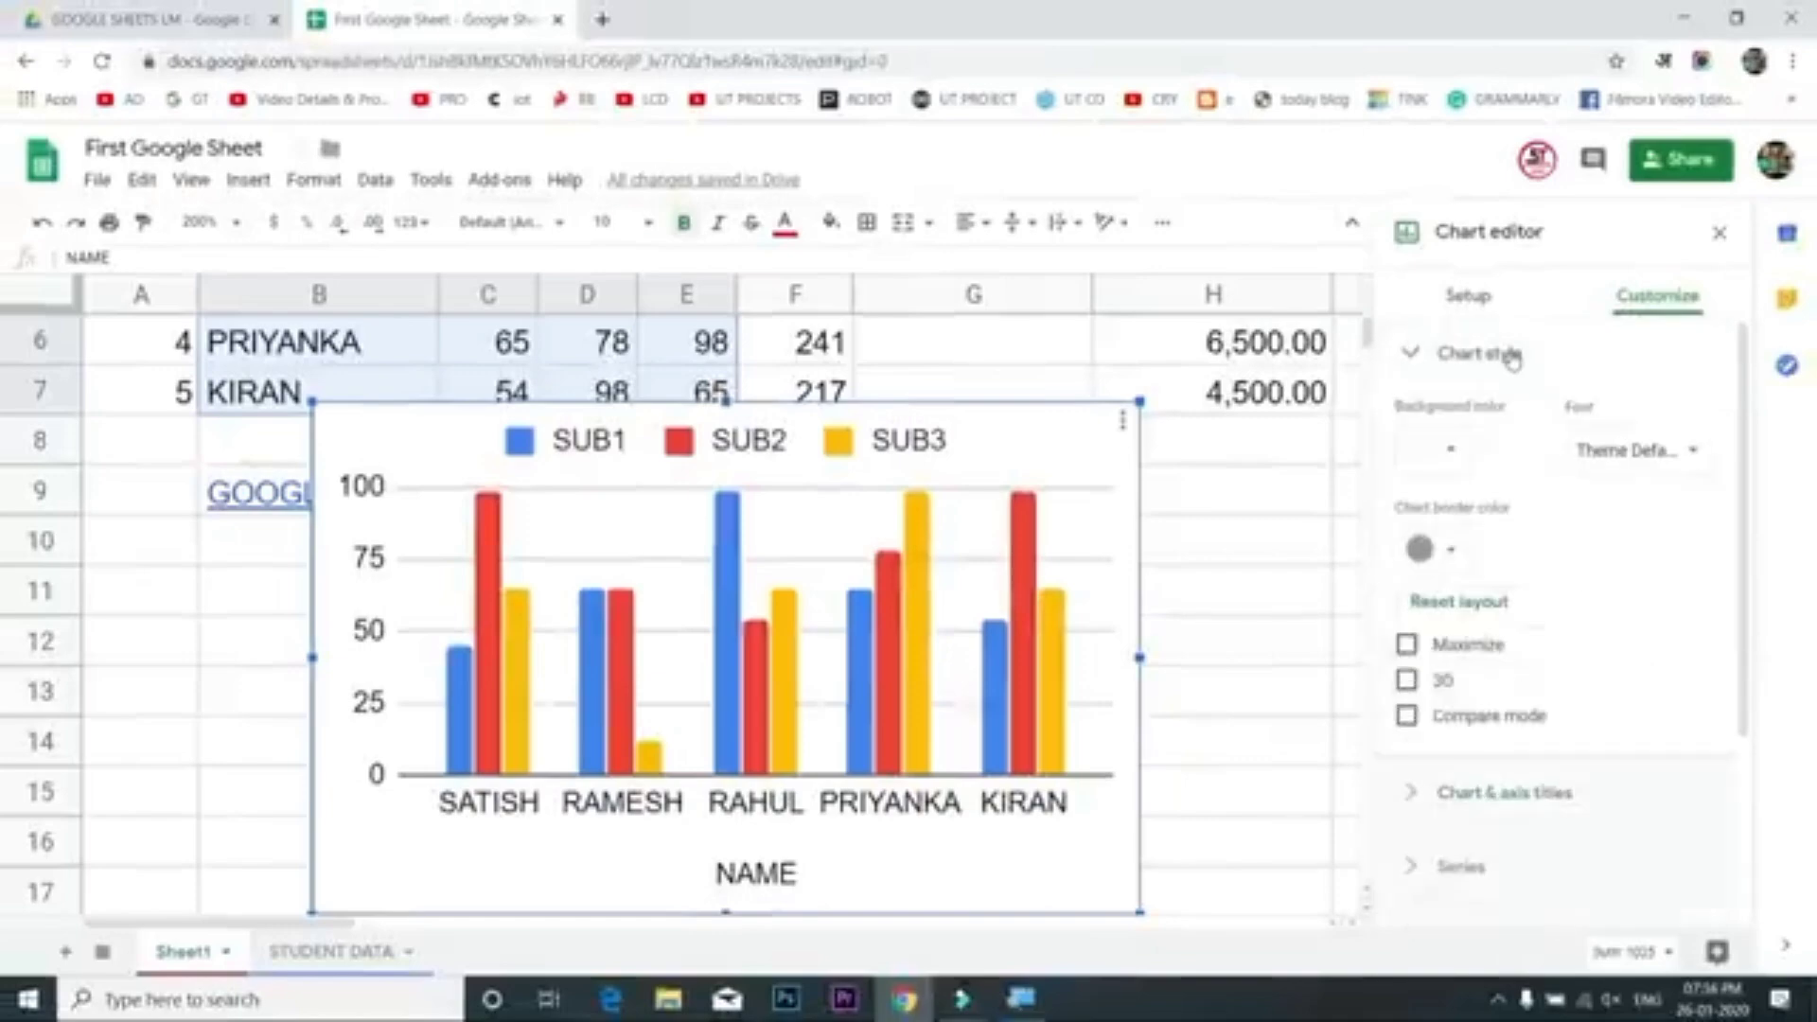
pyautogui.click(1455, 448)
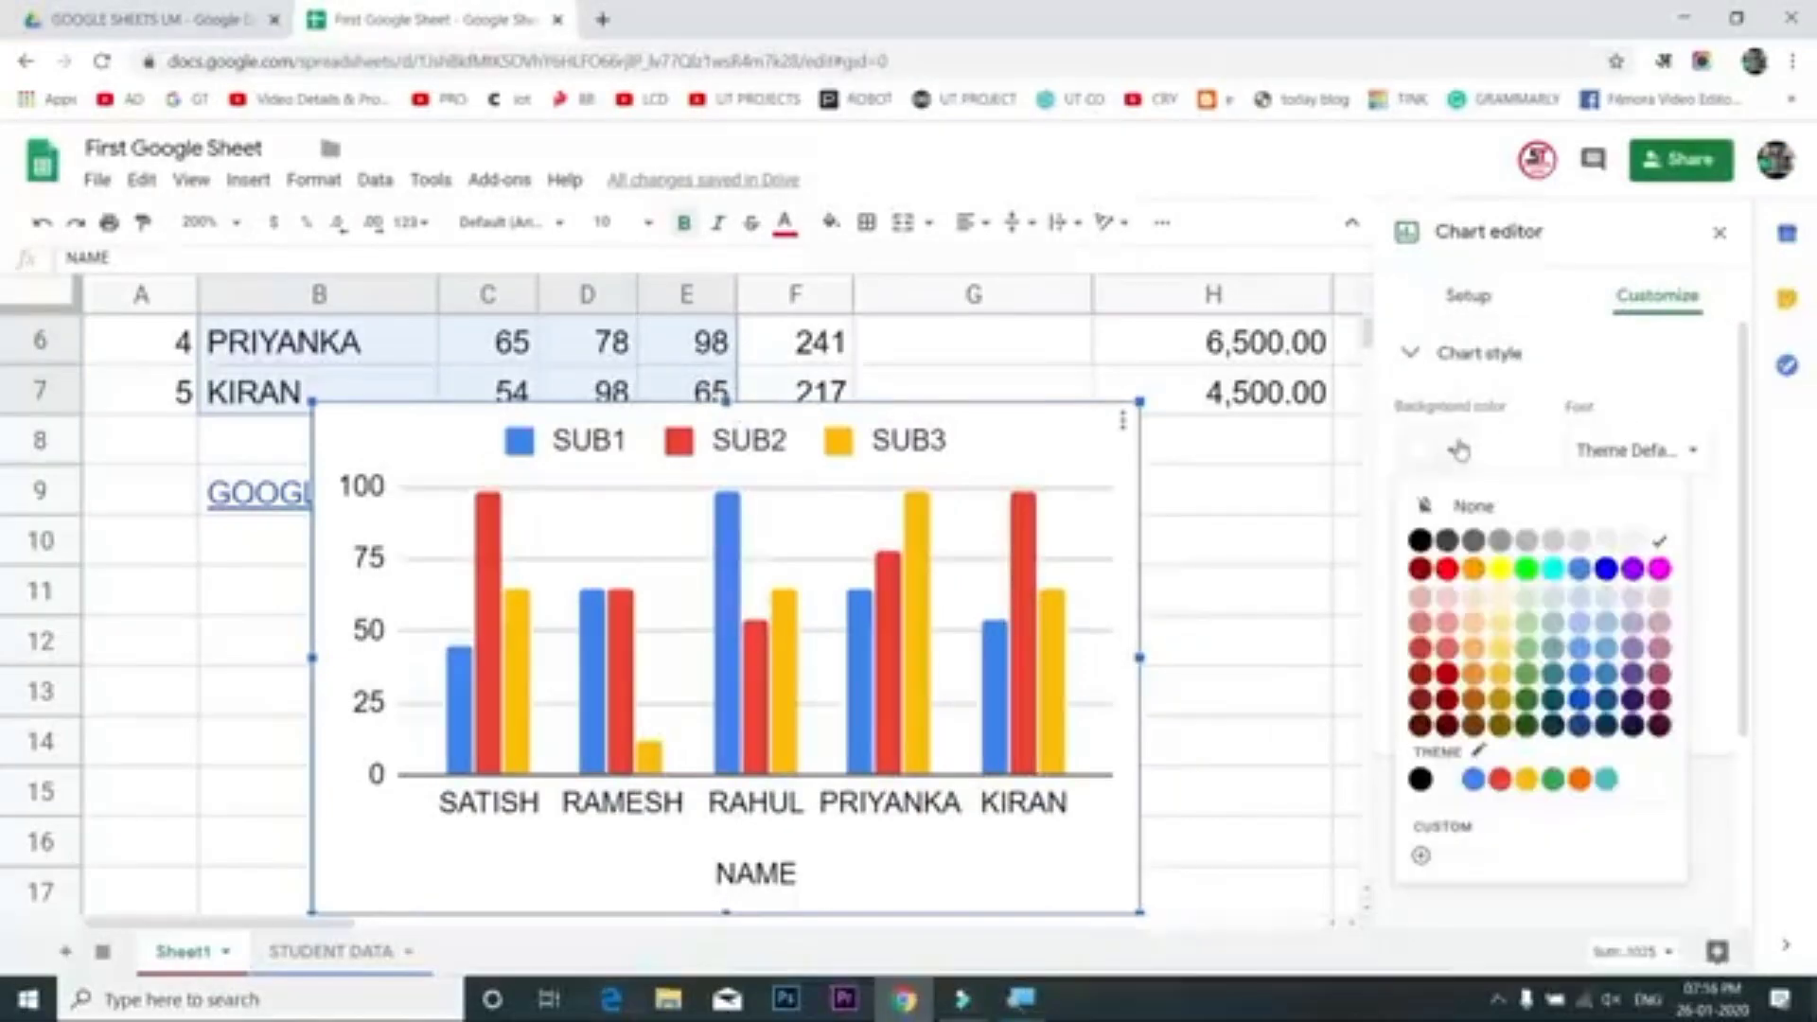
pyautogui.click(1458, 451)
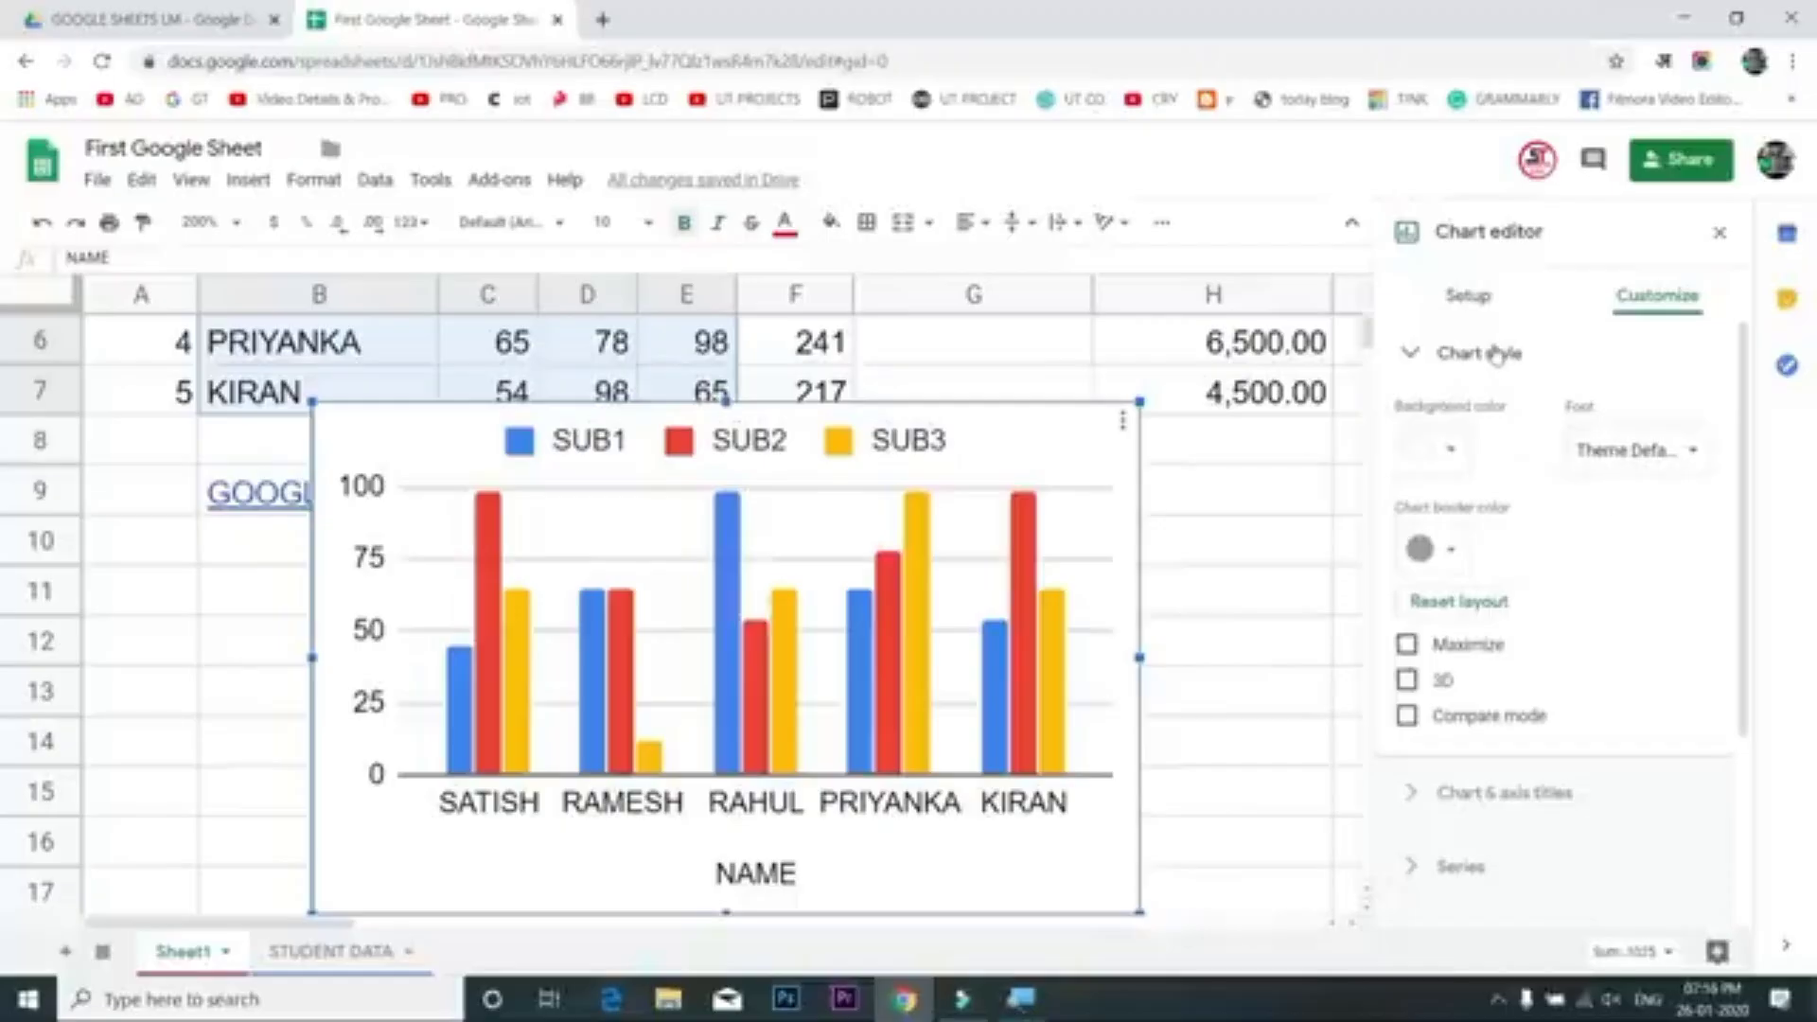
pyautogui.click(1495, 356)
# Try the smooth line and combo chart types on the student marks chart
pyautogui.click(1480, 312)
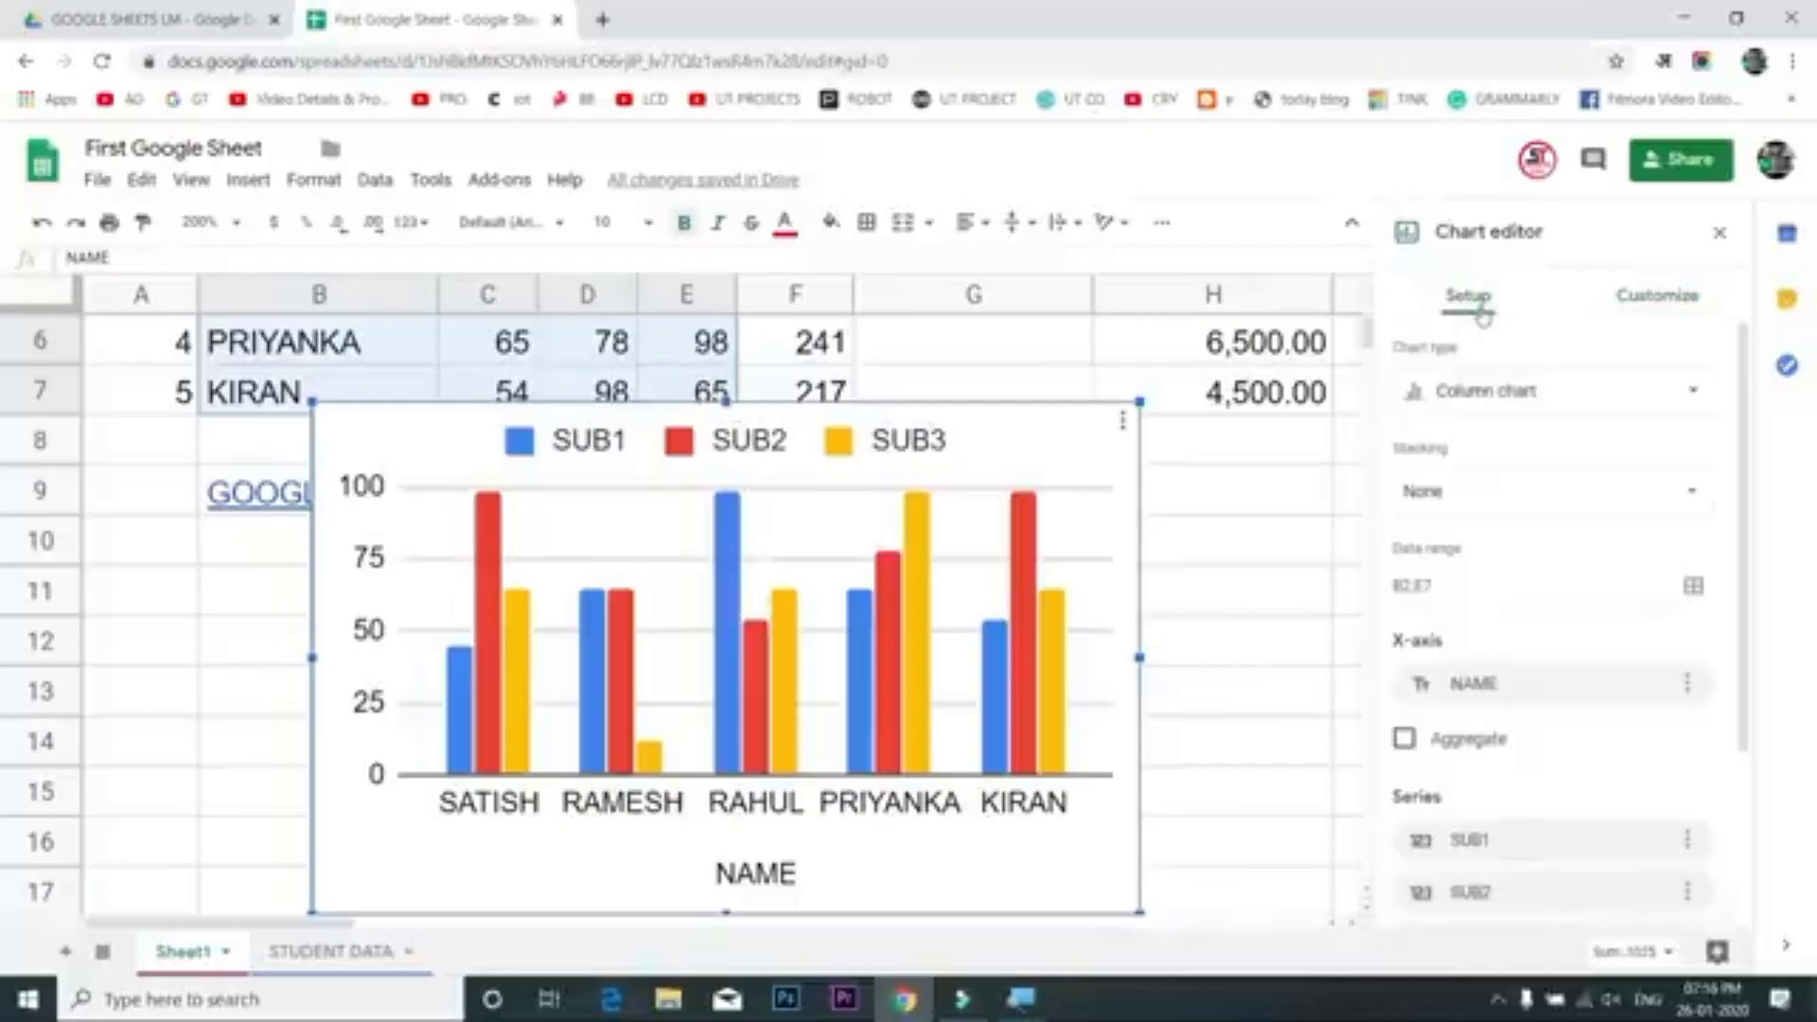
pyautogui.click(1679, 407)
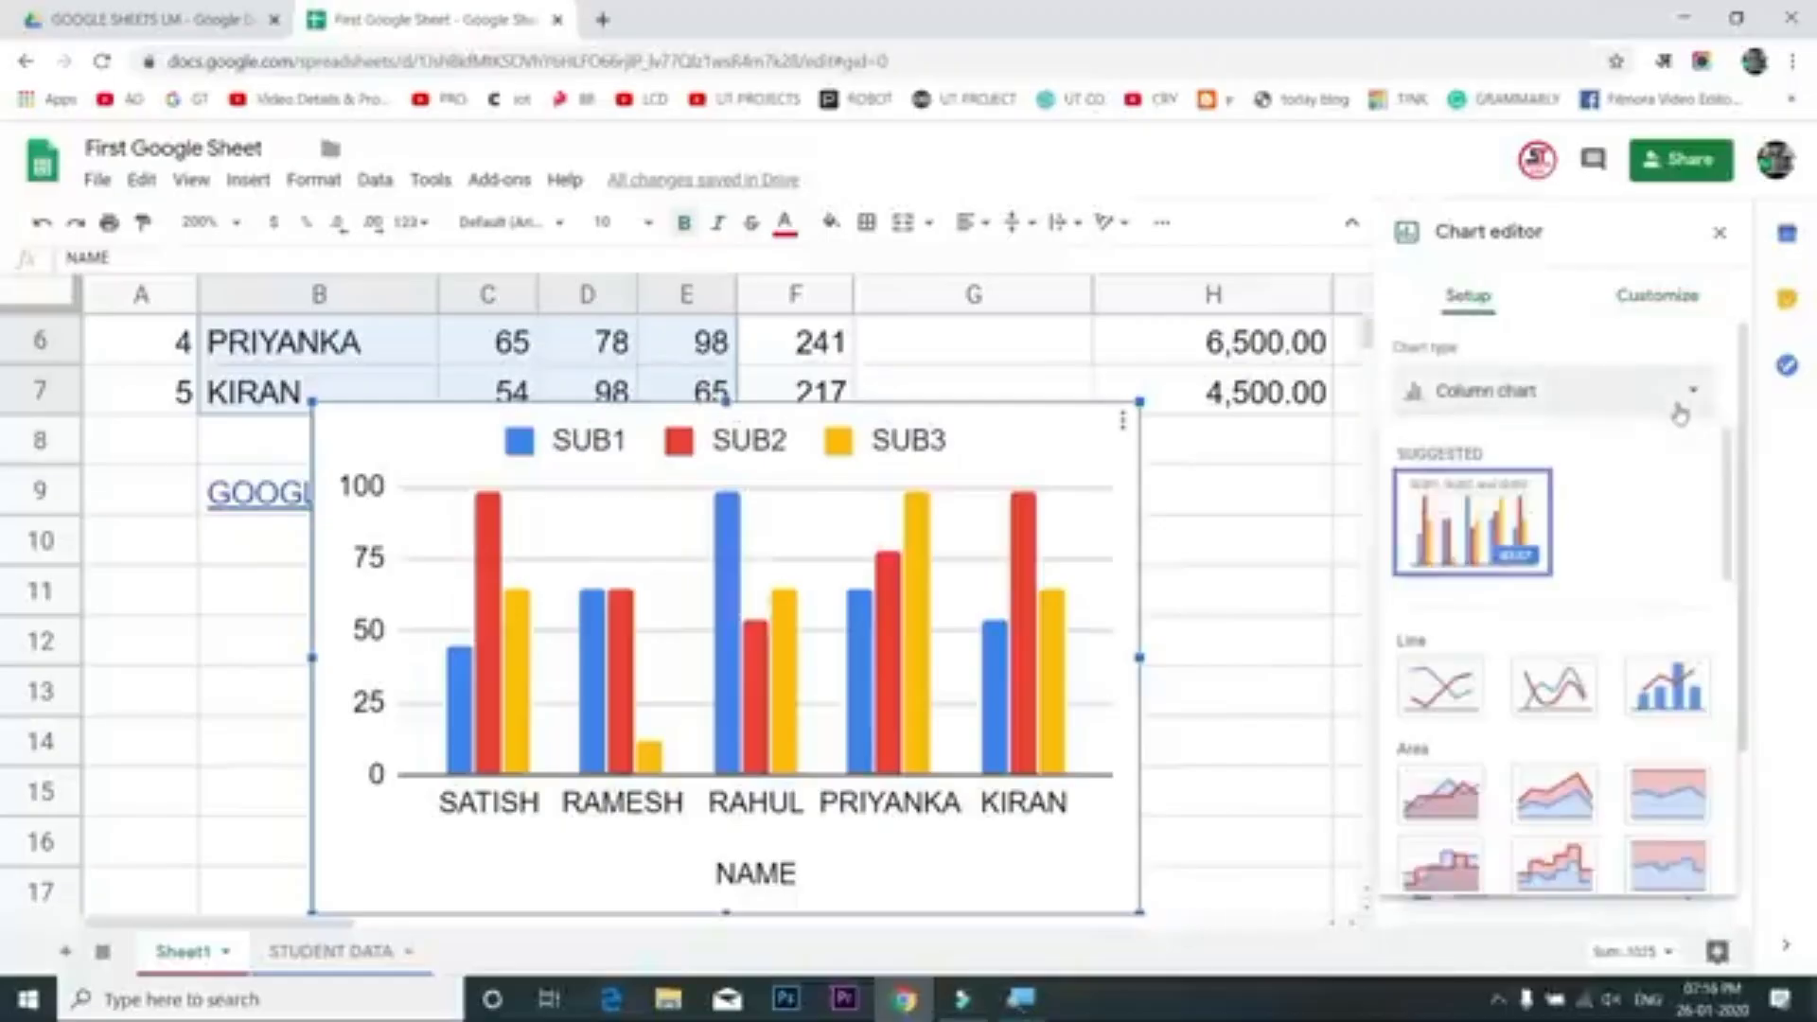
pyautogui.click(1571, 700)
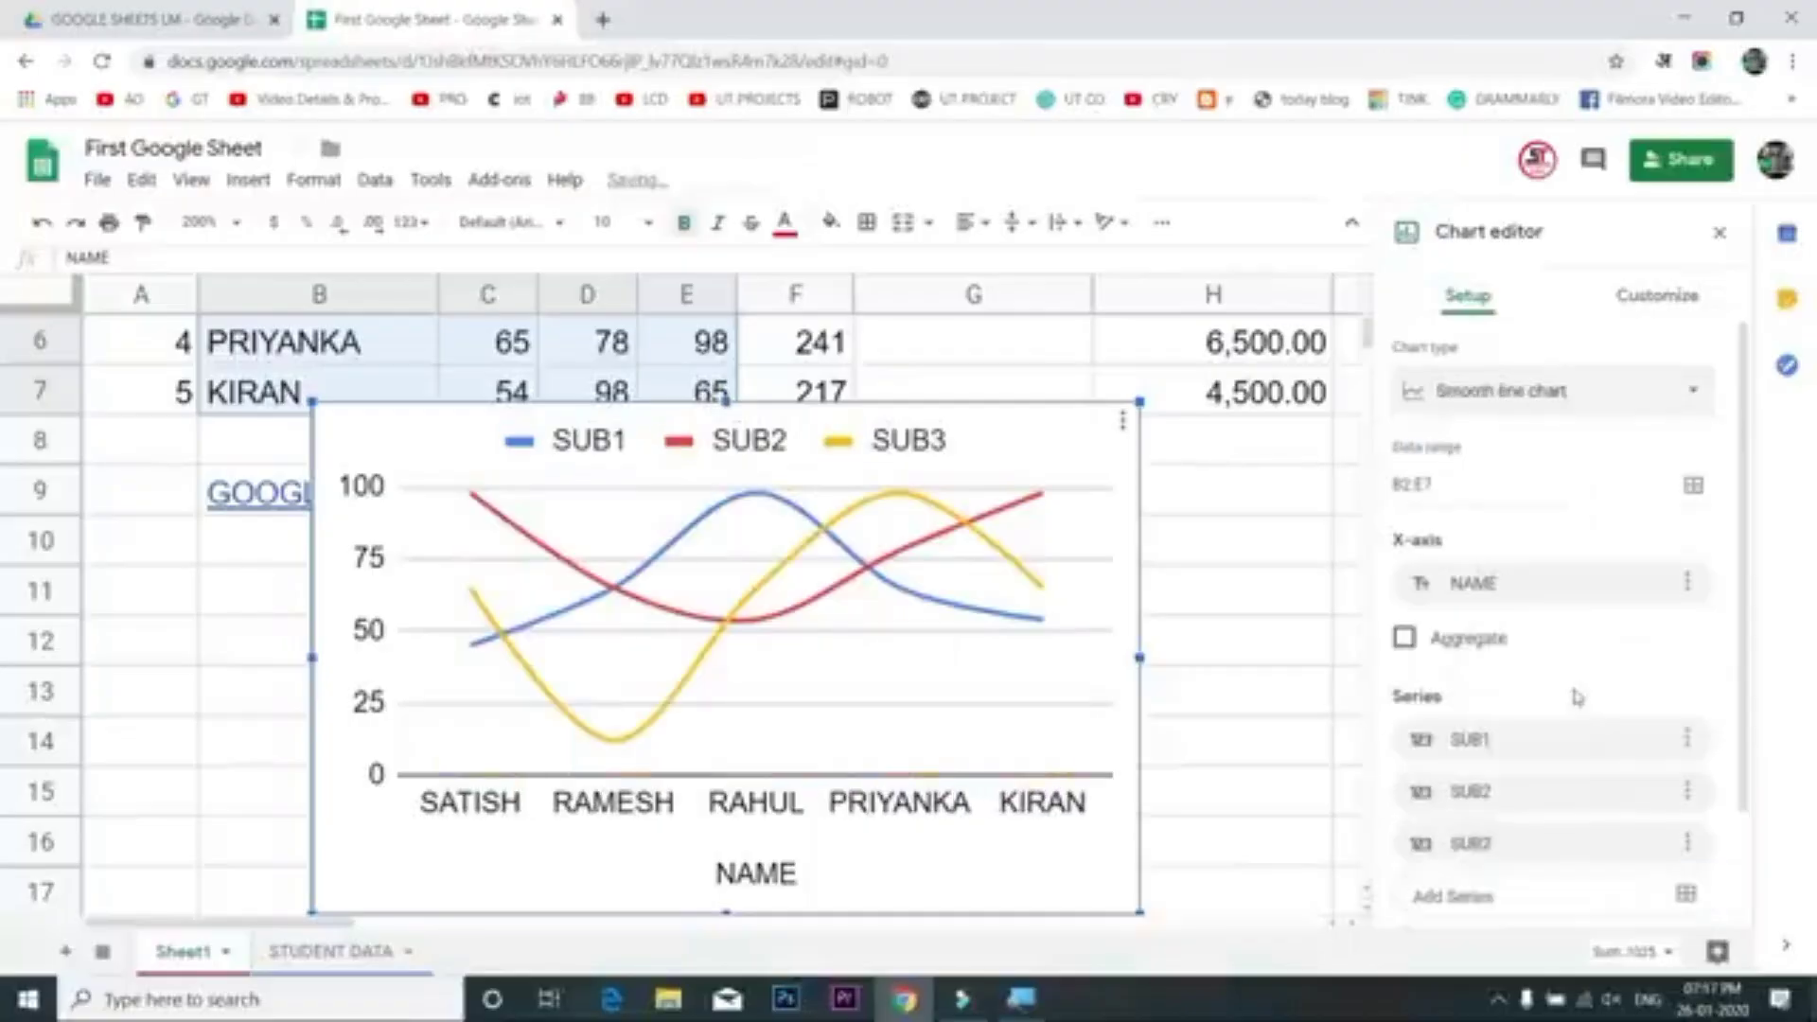
pyautogui.click(1683, 398)
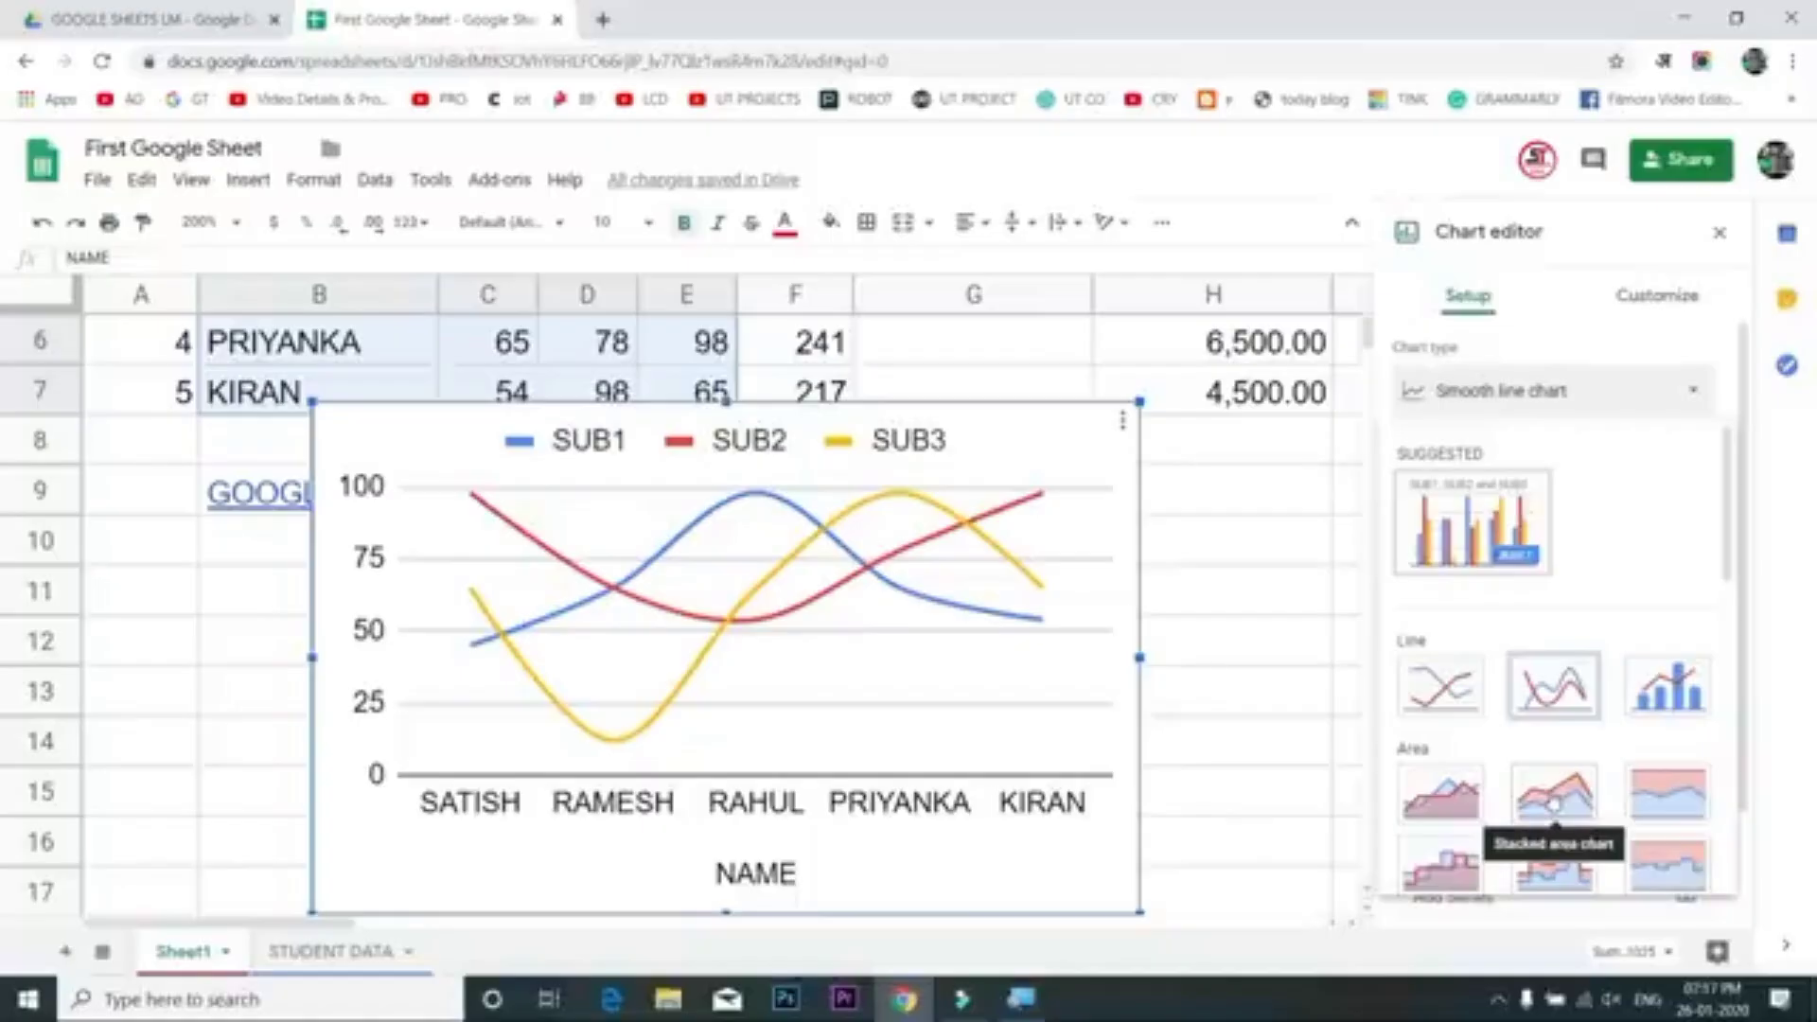
pyautogui.click(1657, 686)
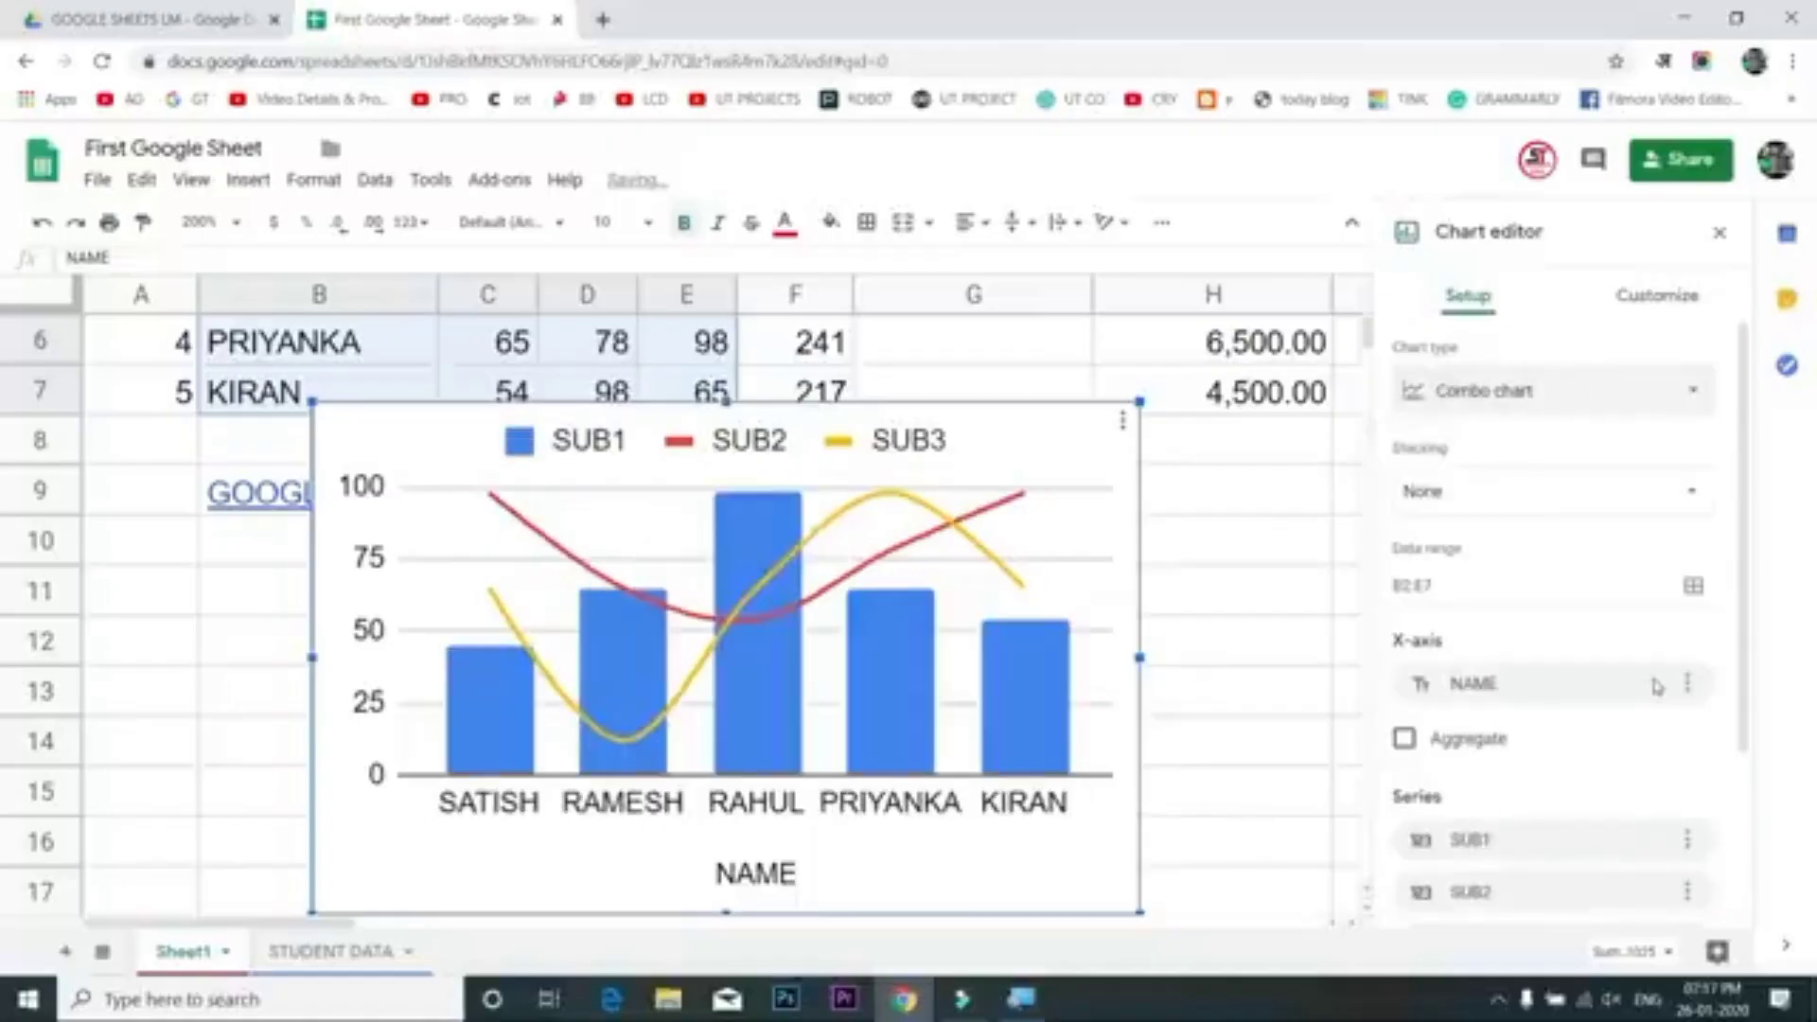
# Browse the available chart types and change the student marks chart to a scatter chart
pyautogui.click(1681, 395)
pyautogui.scroll(-5, 1511, 673)
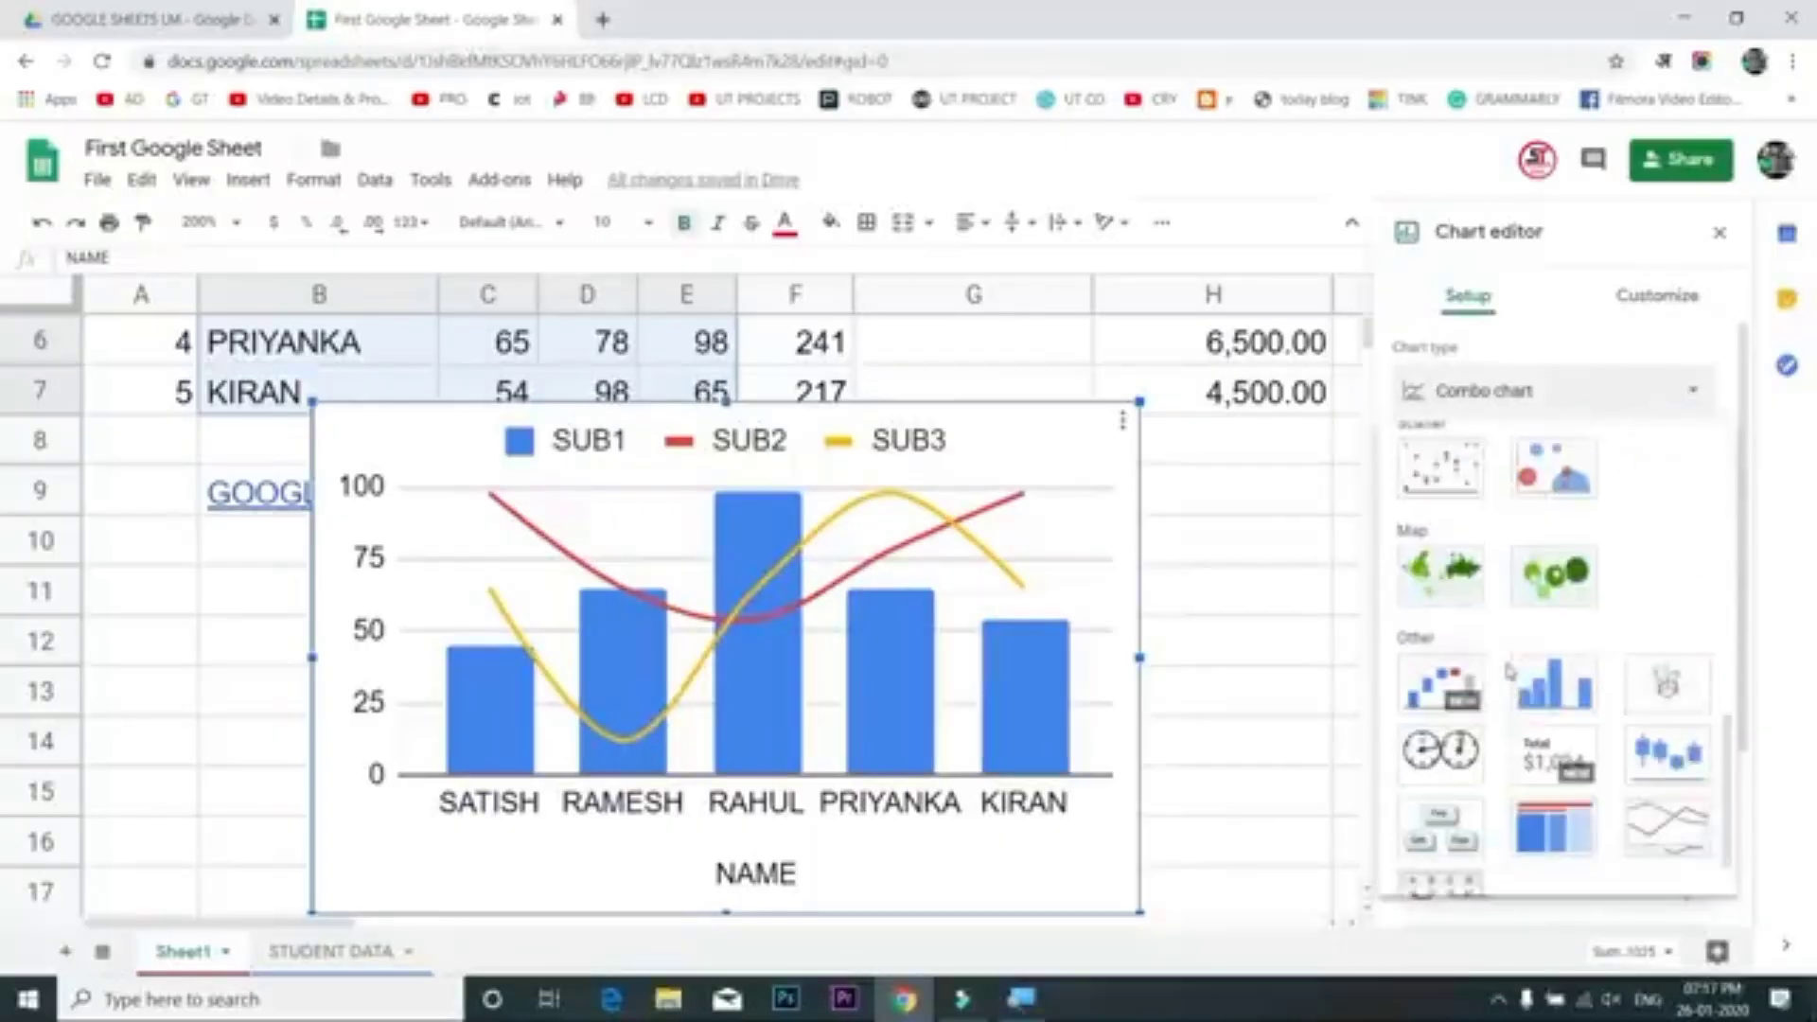
pyautogui.scroll(4, 1511, 668)
pyautogui.scroll(-4, 1510, 668)
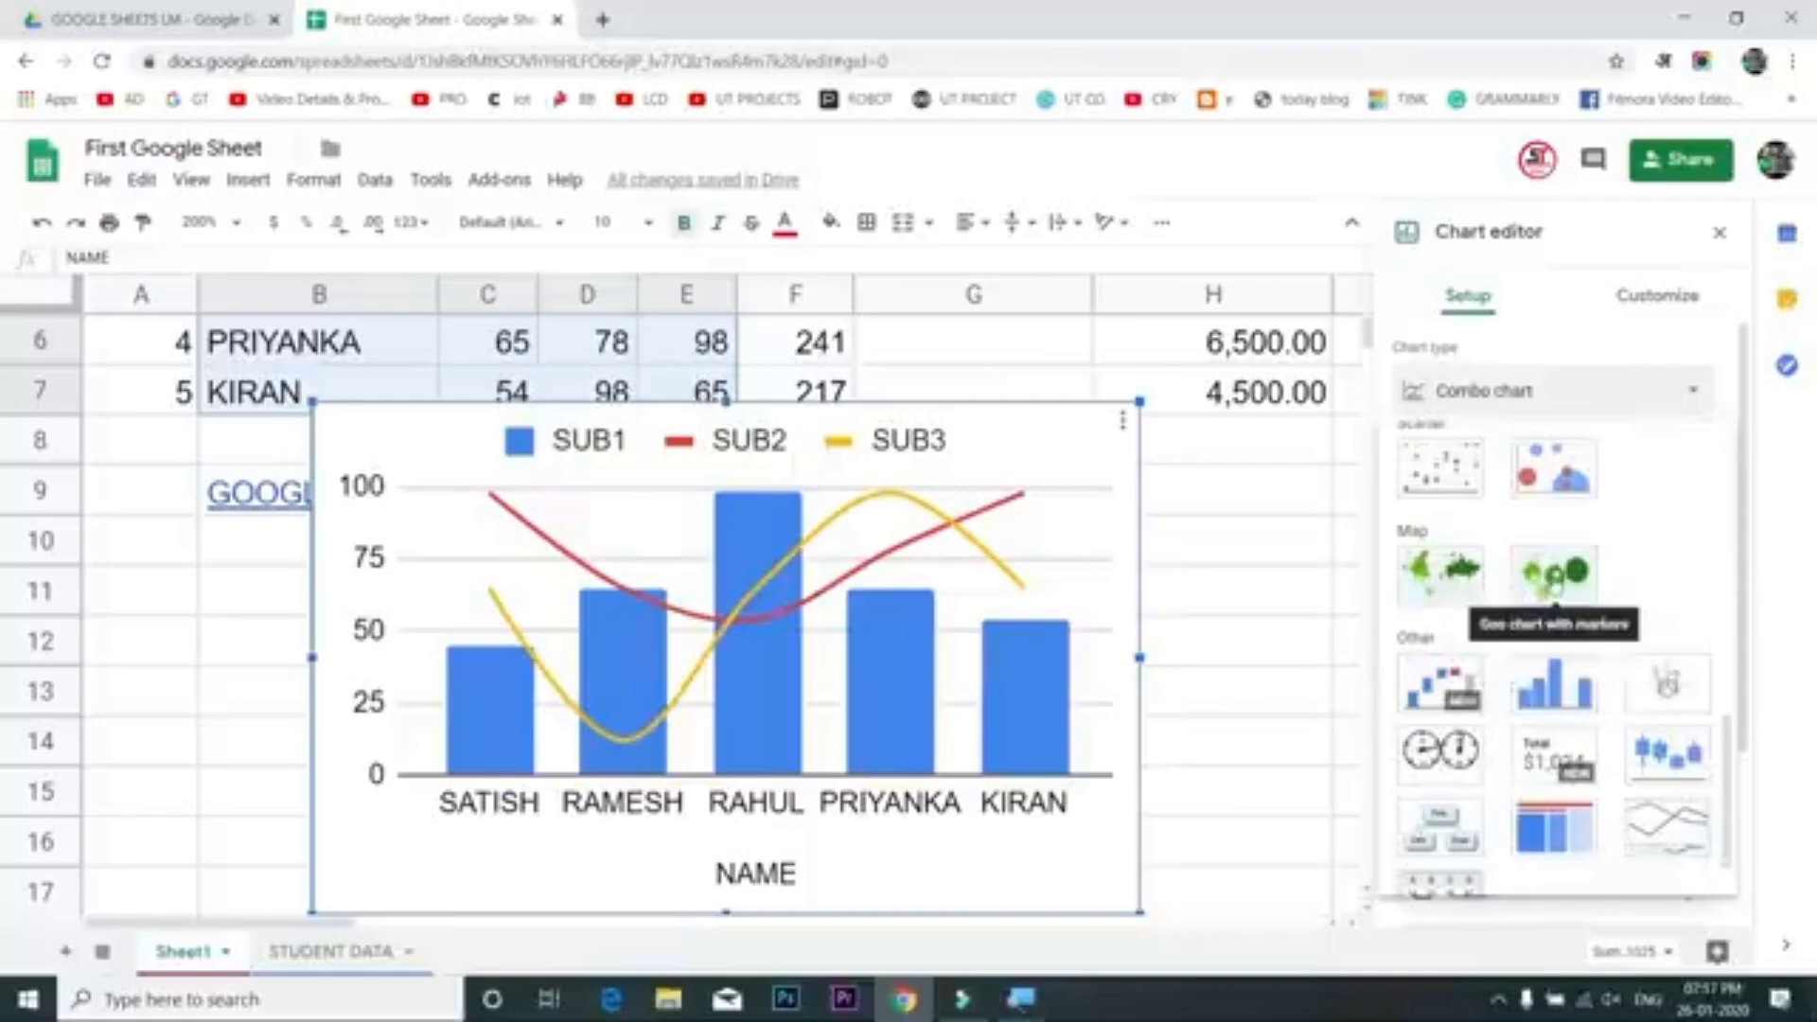
pyautogui.scroll(3, 1552, 582)
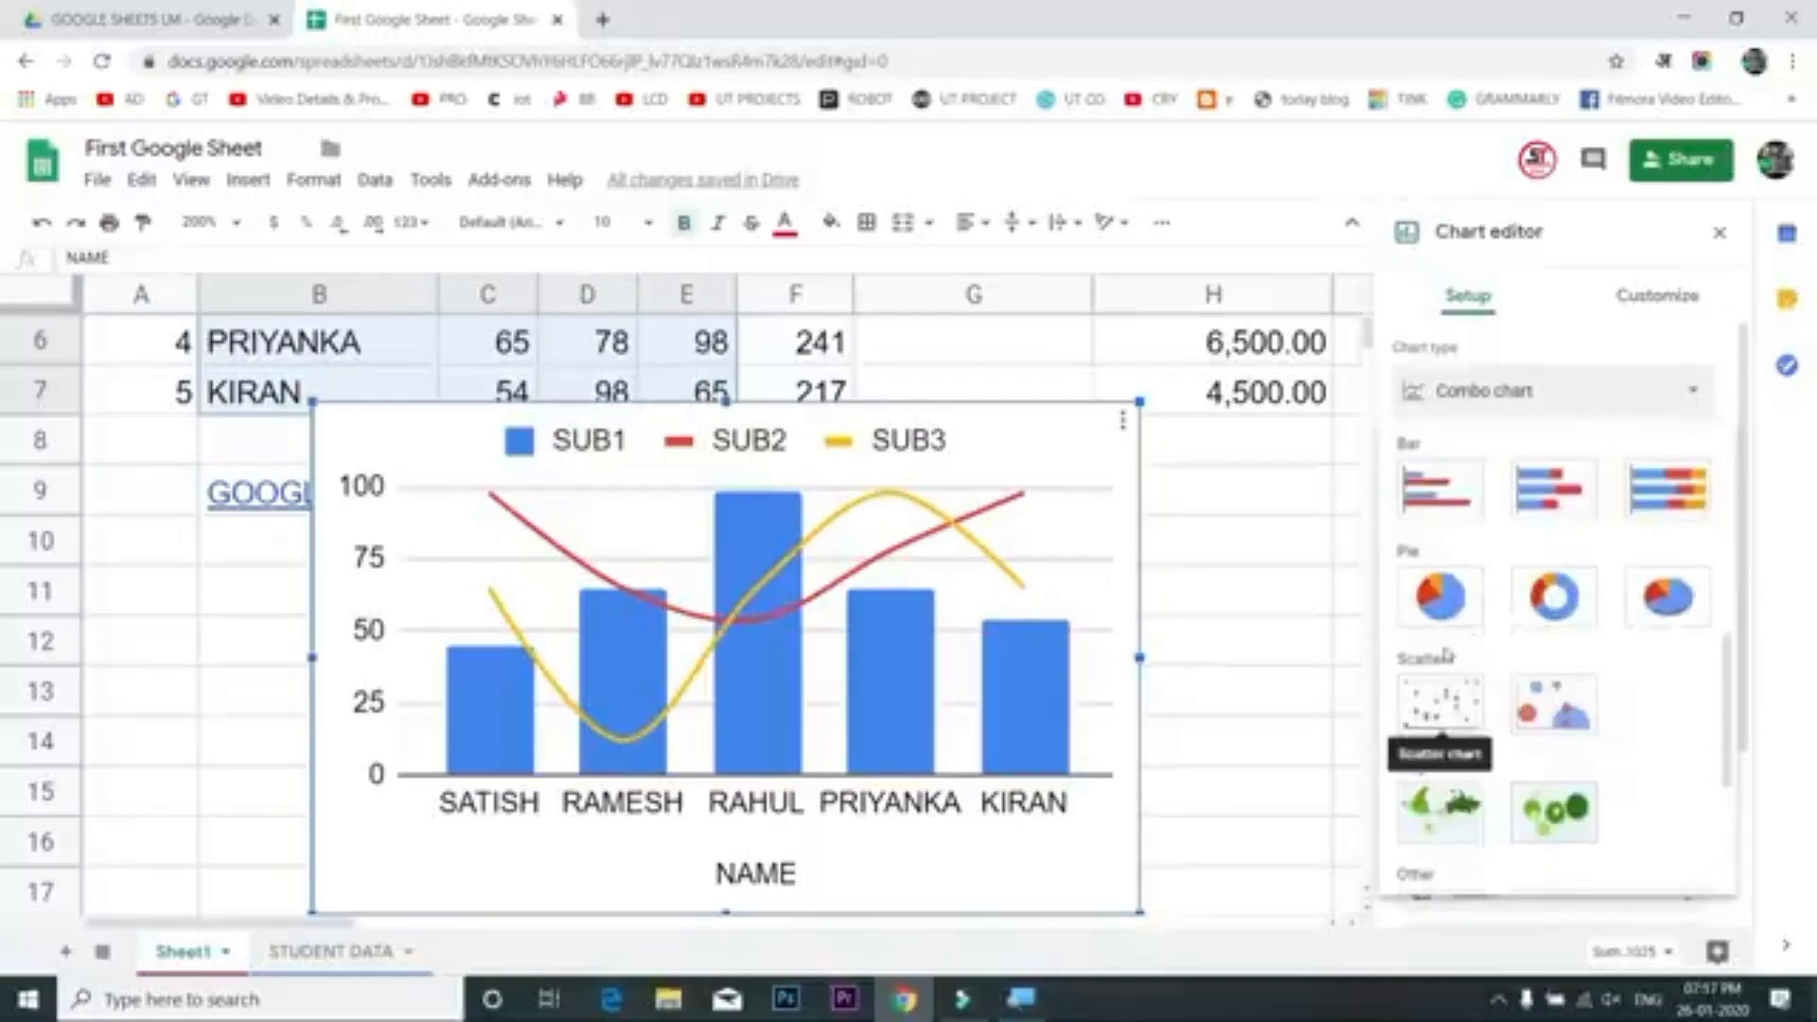
pyautogui.click(1445, 704)
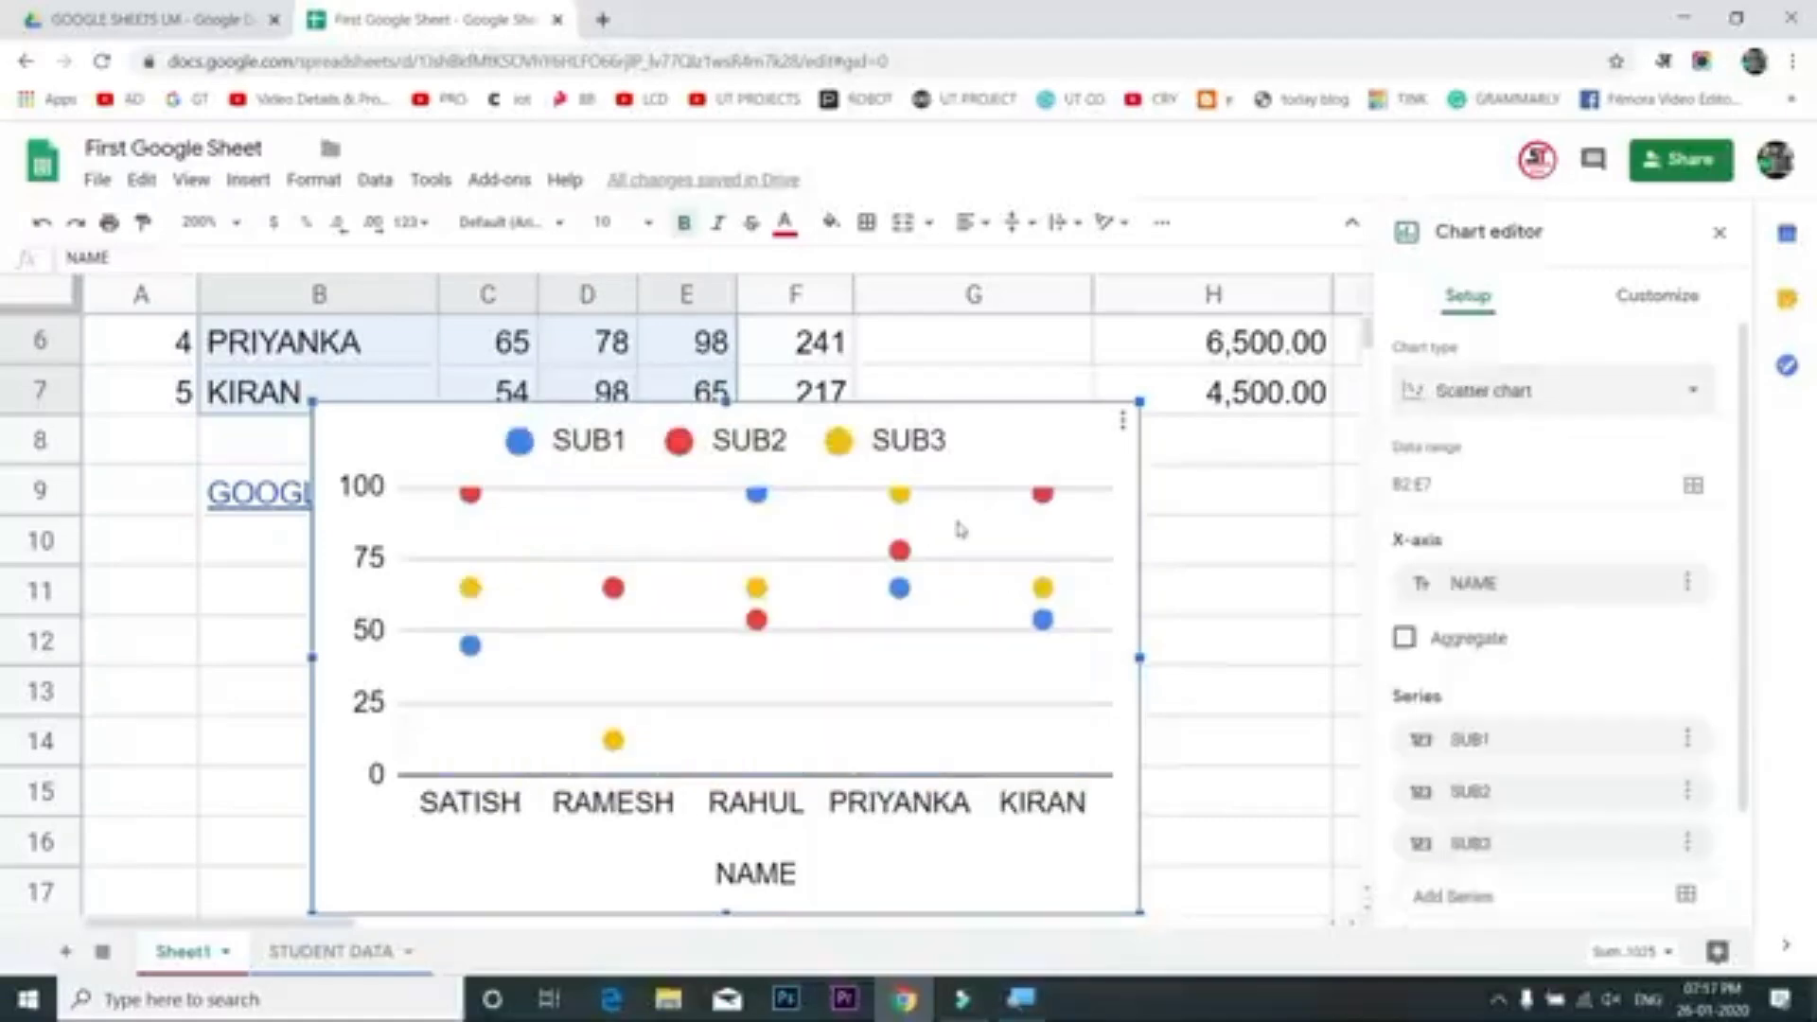
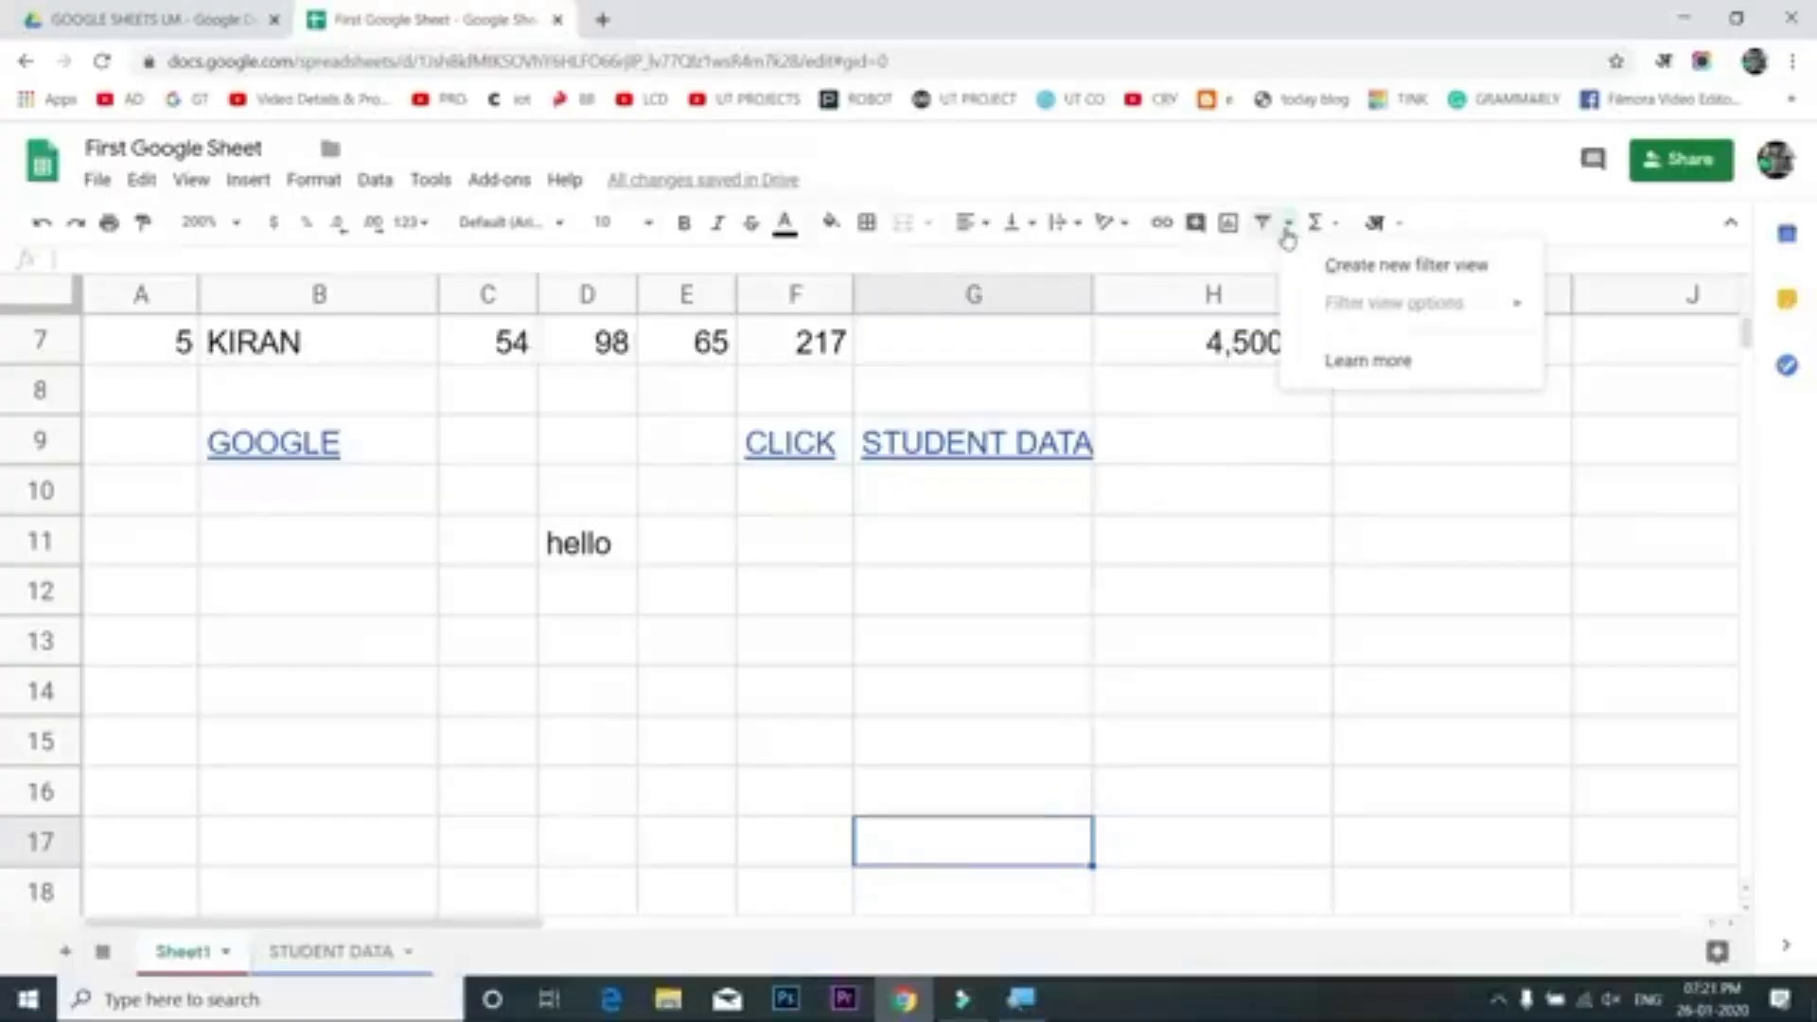
# Delete the rows below the student table that contain the links and the hello text
pyautogui.scroll(5, 738, 525)
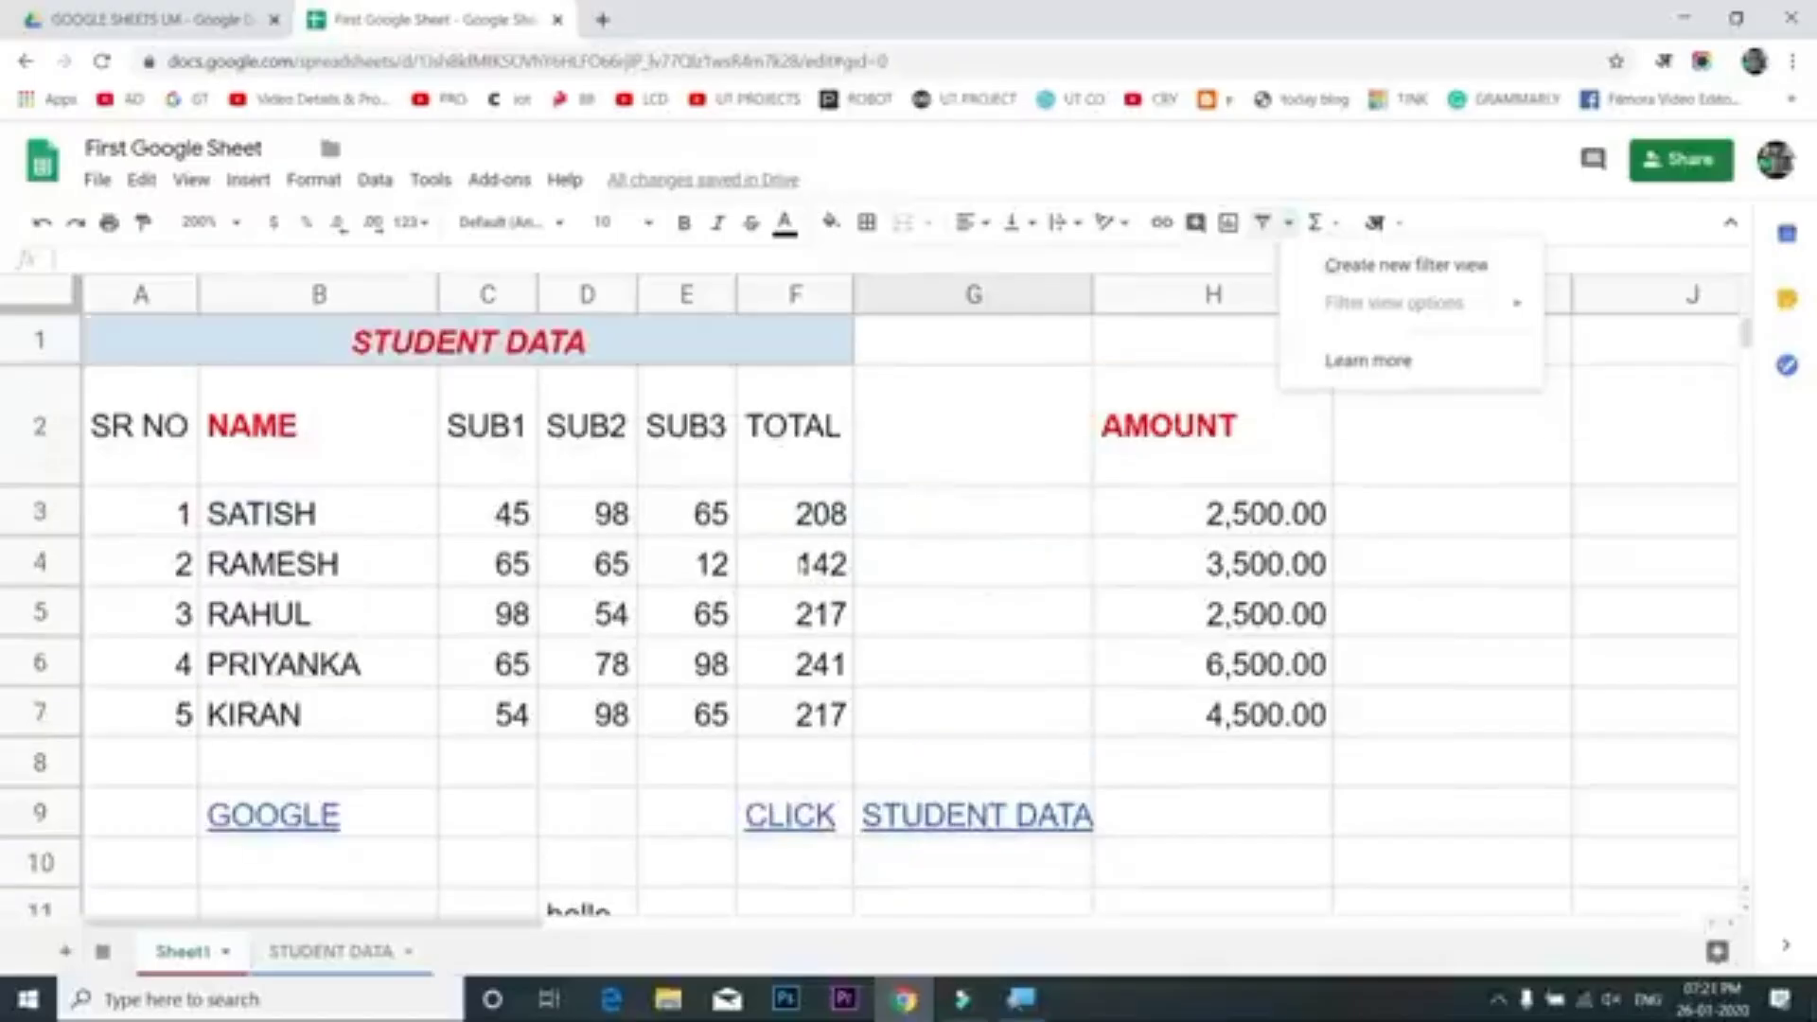
pyautogui.moveTo(40, 814); pyautogui.dragTo(41, 865)
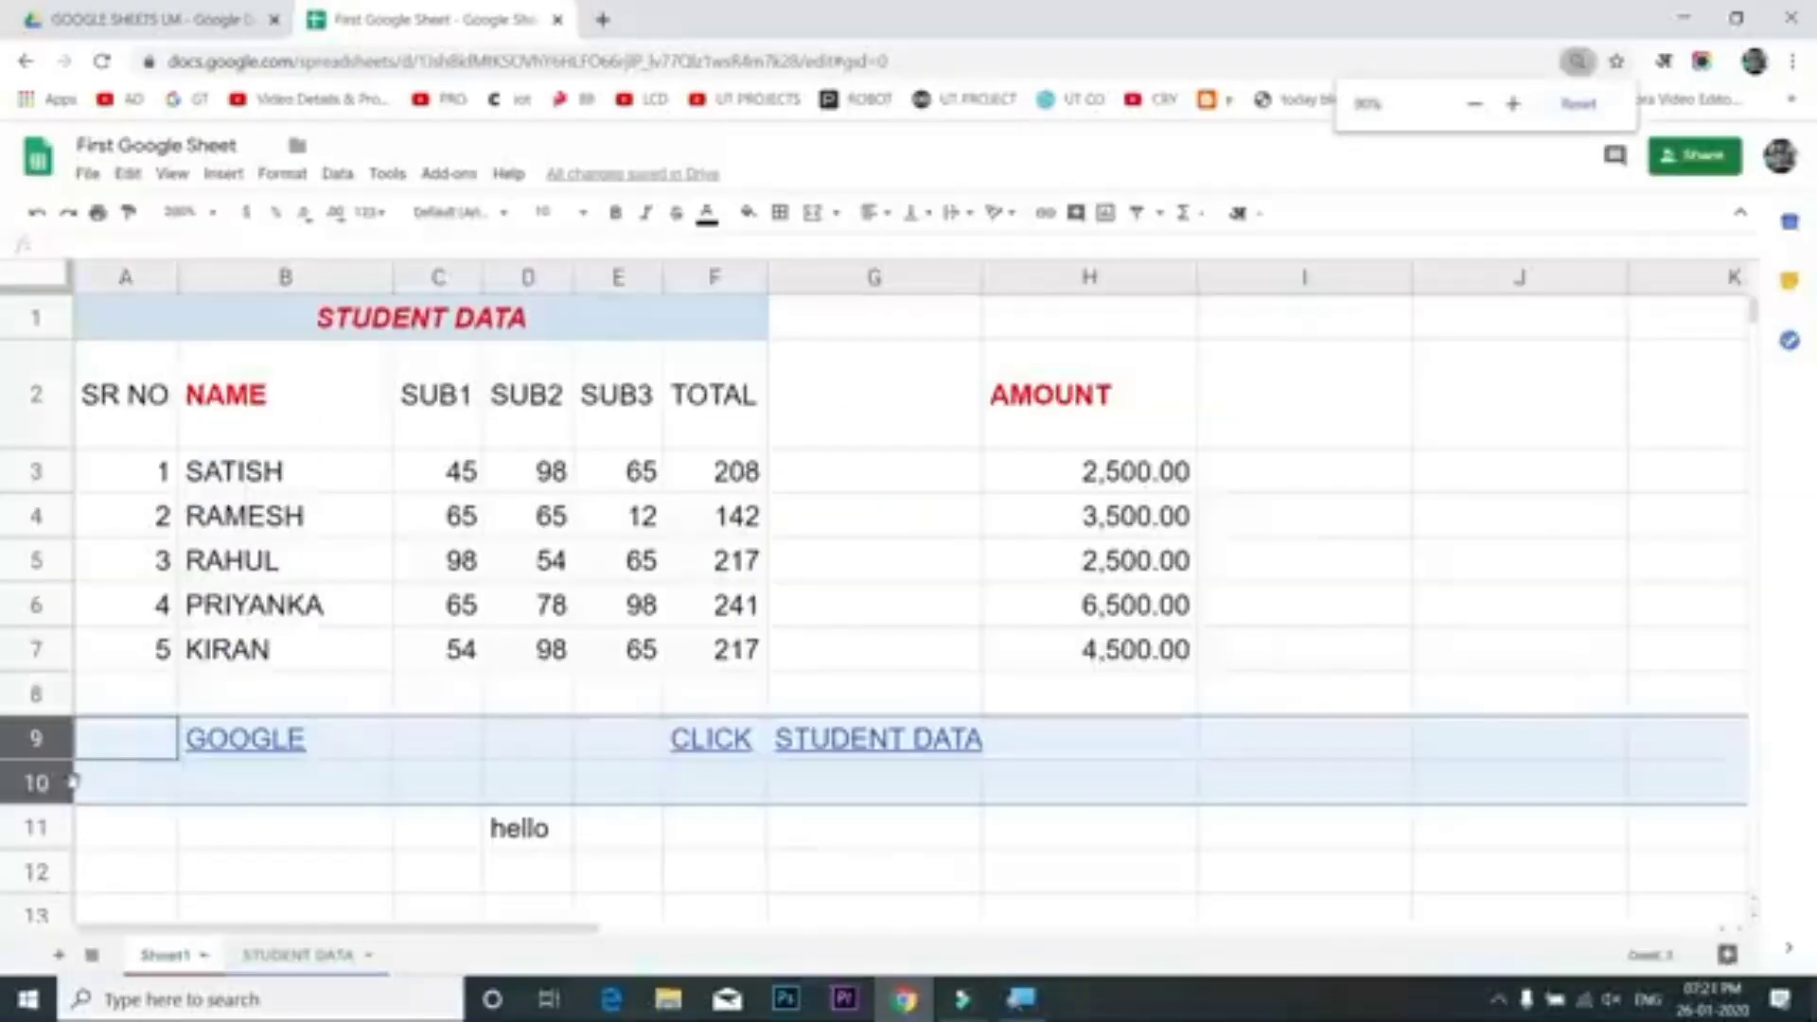
pyautogui.rightClick(59, 845)
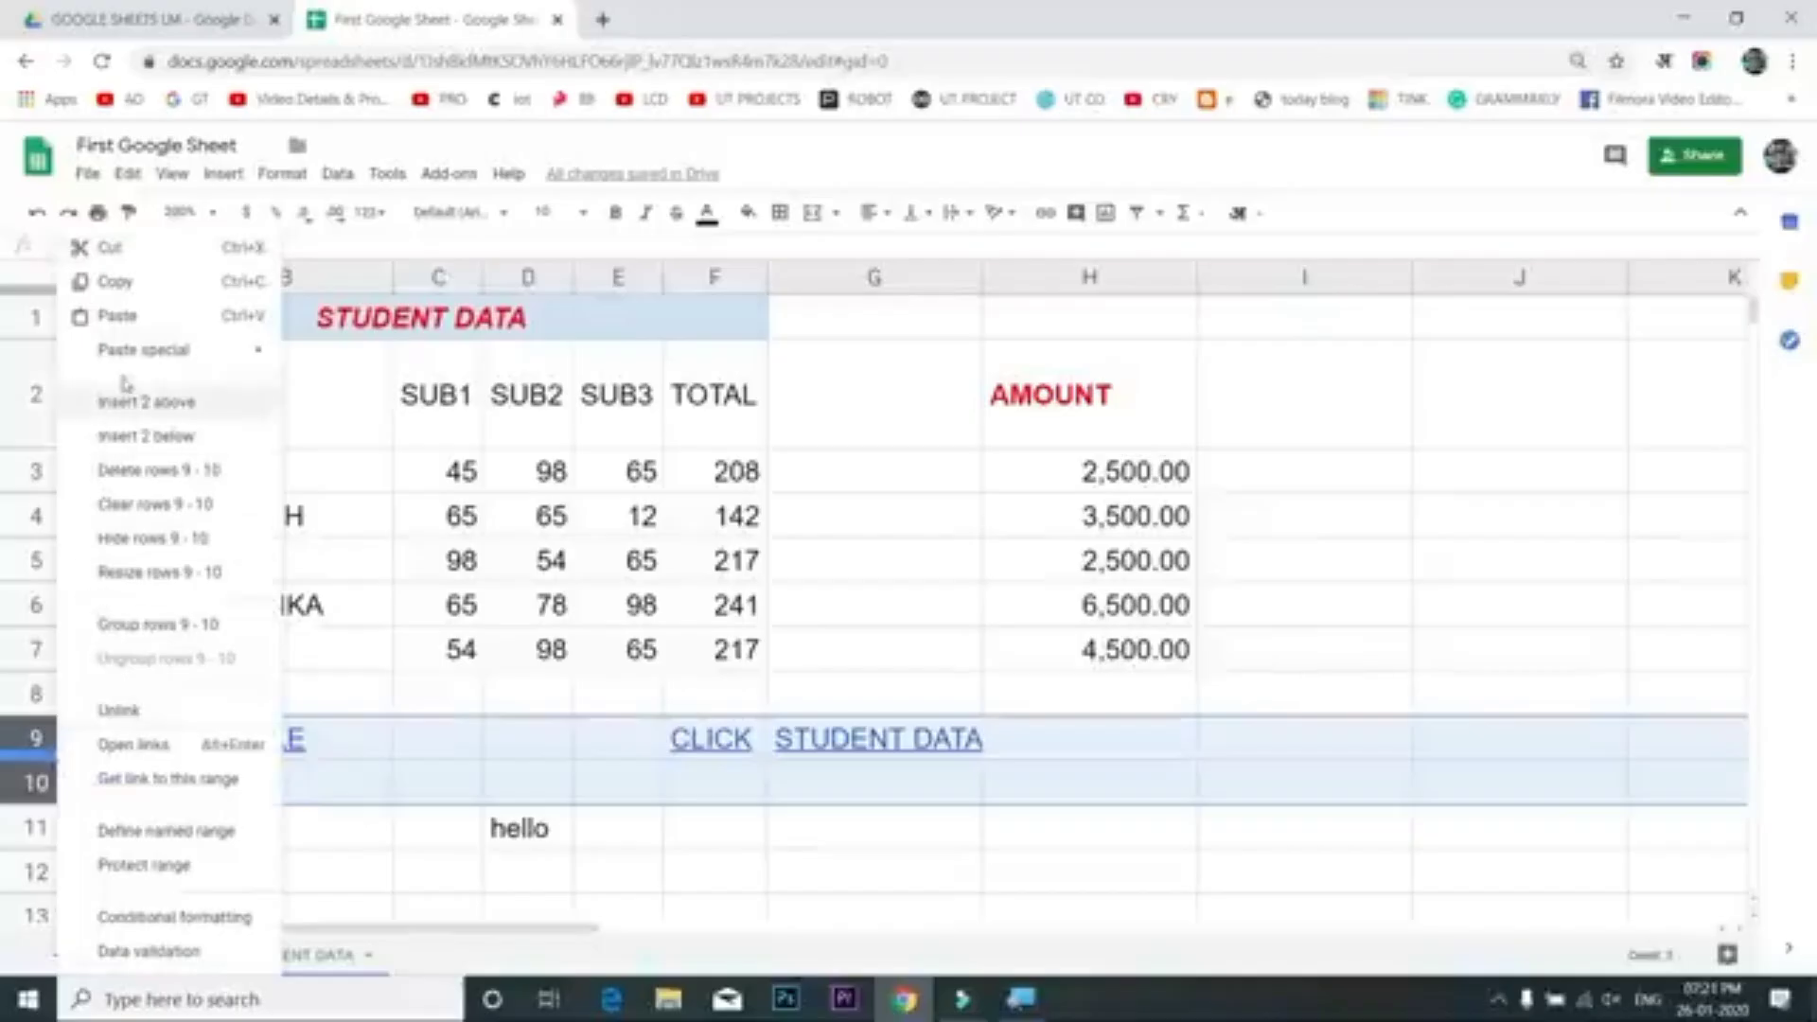
pyautogui.click(133, 478)
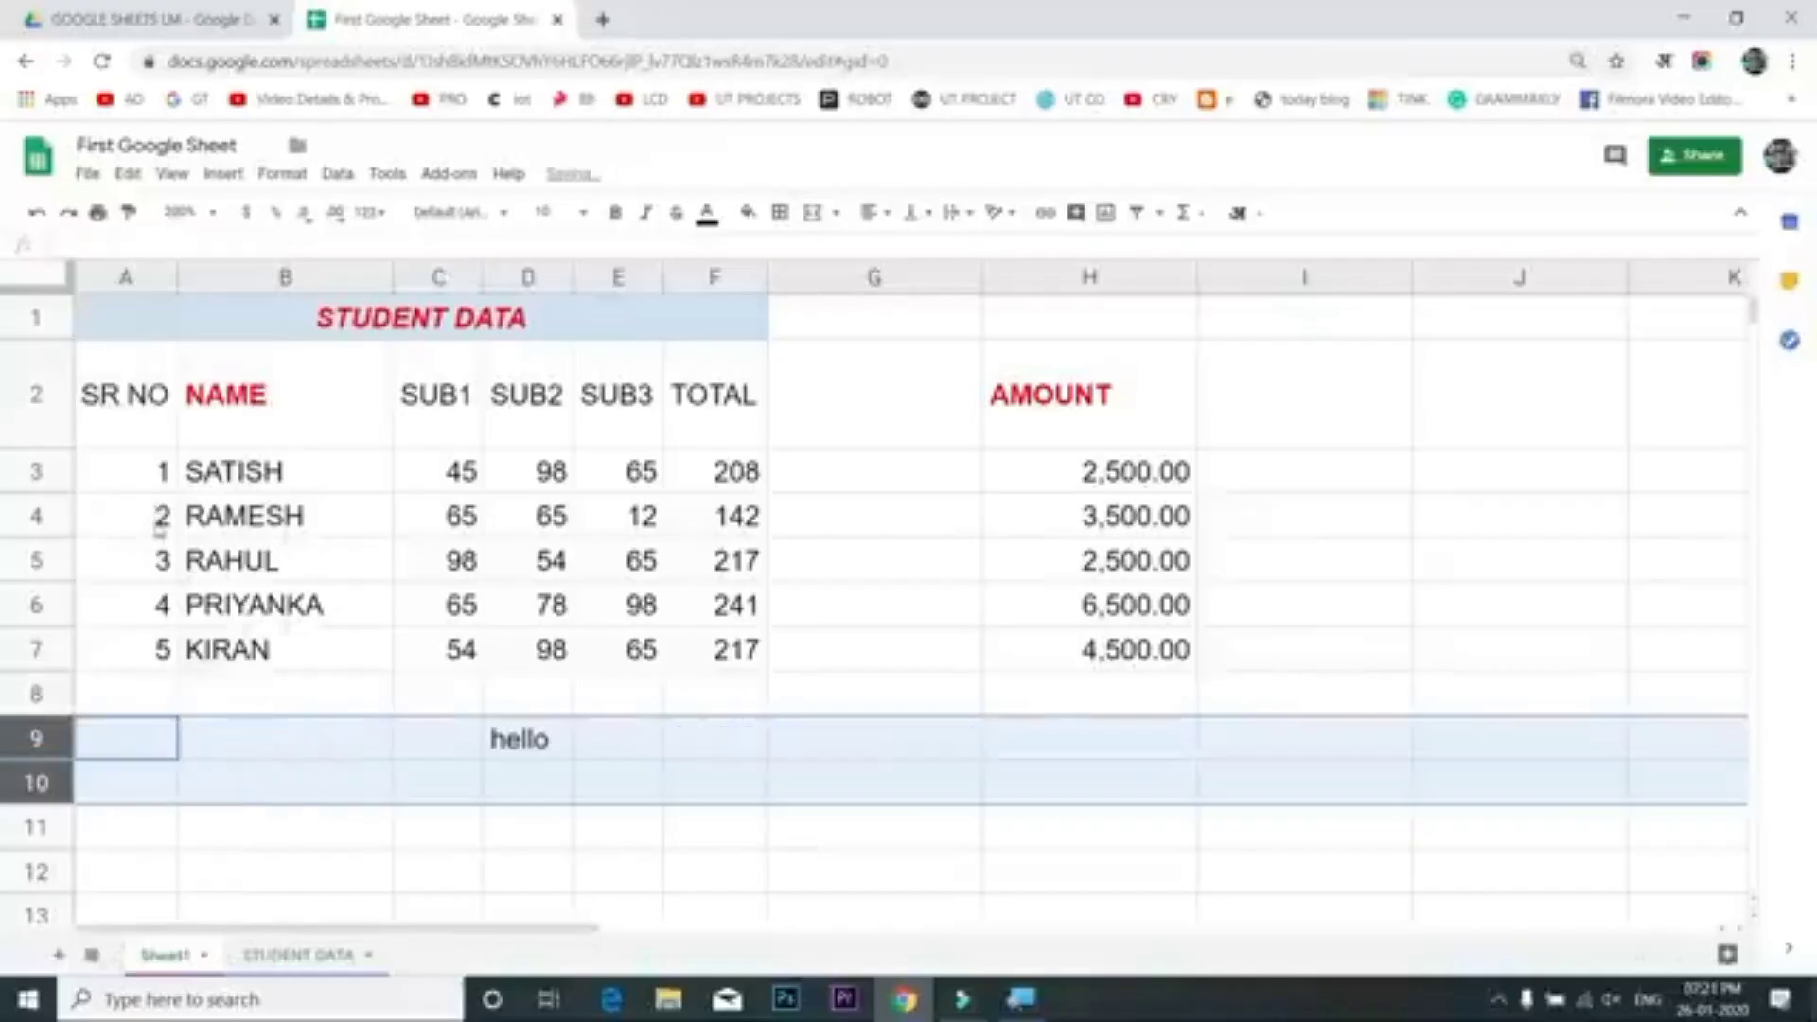
pyautogui.rightClick(38, 748)
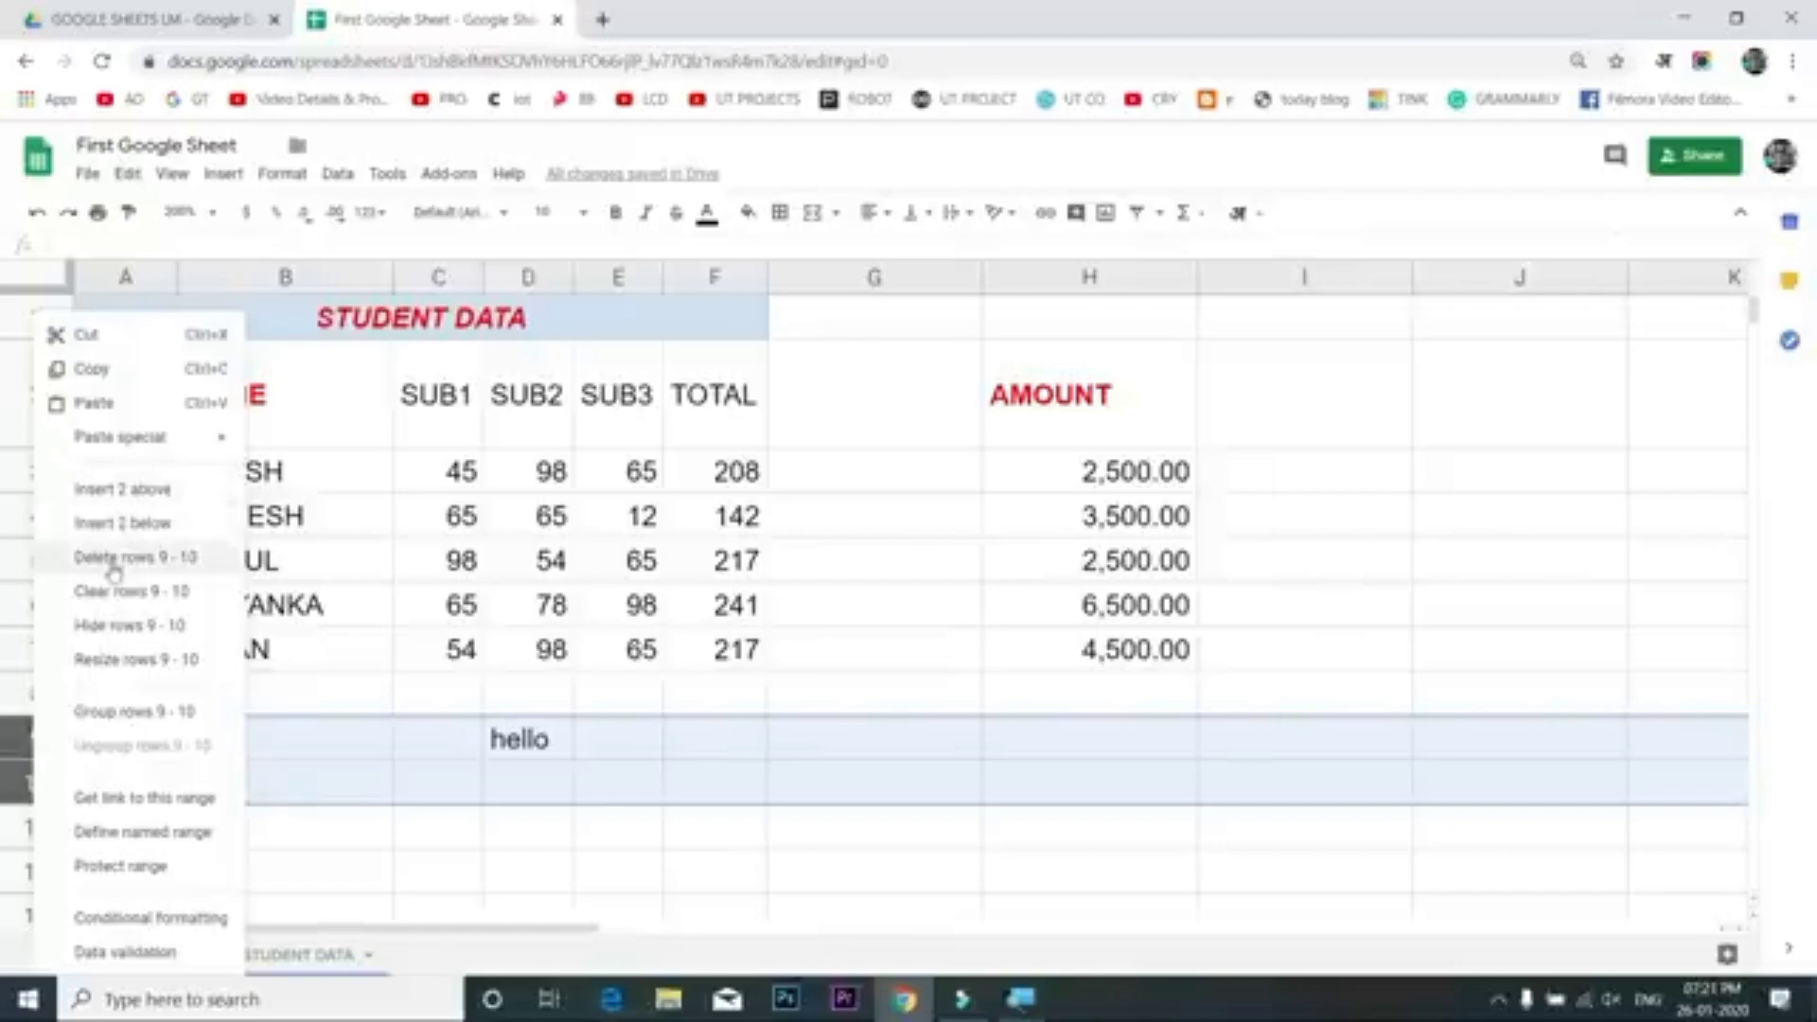
pyautogui.click(114, 564)
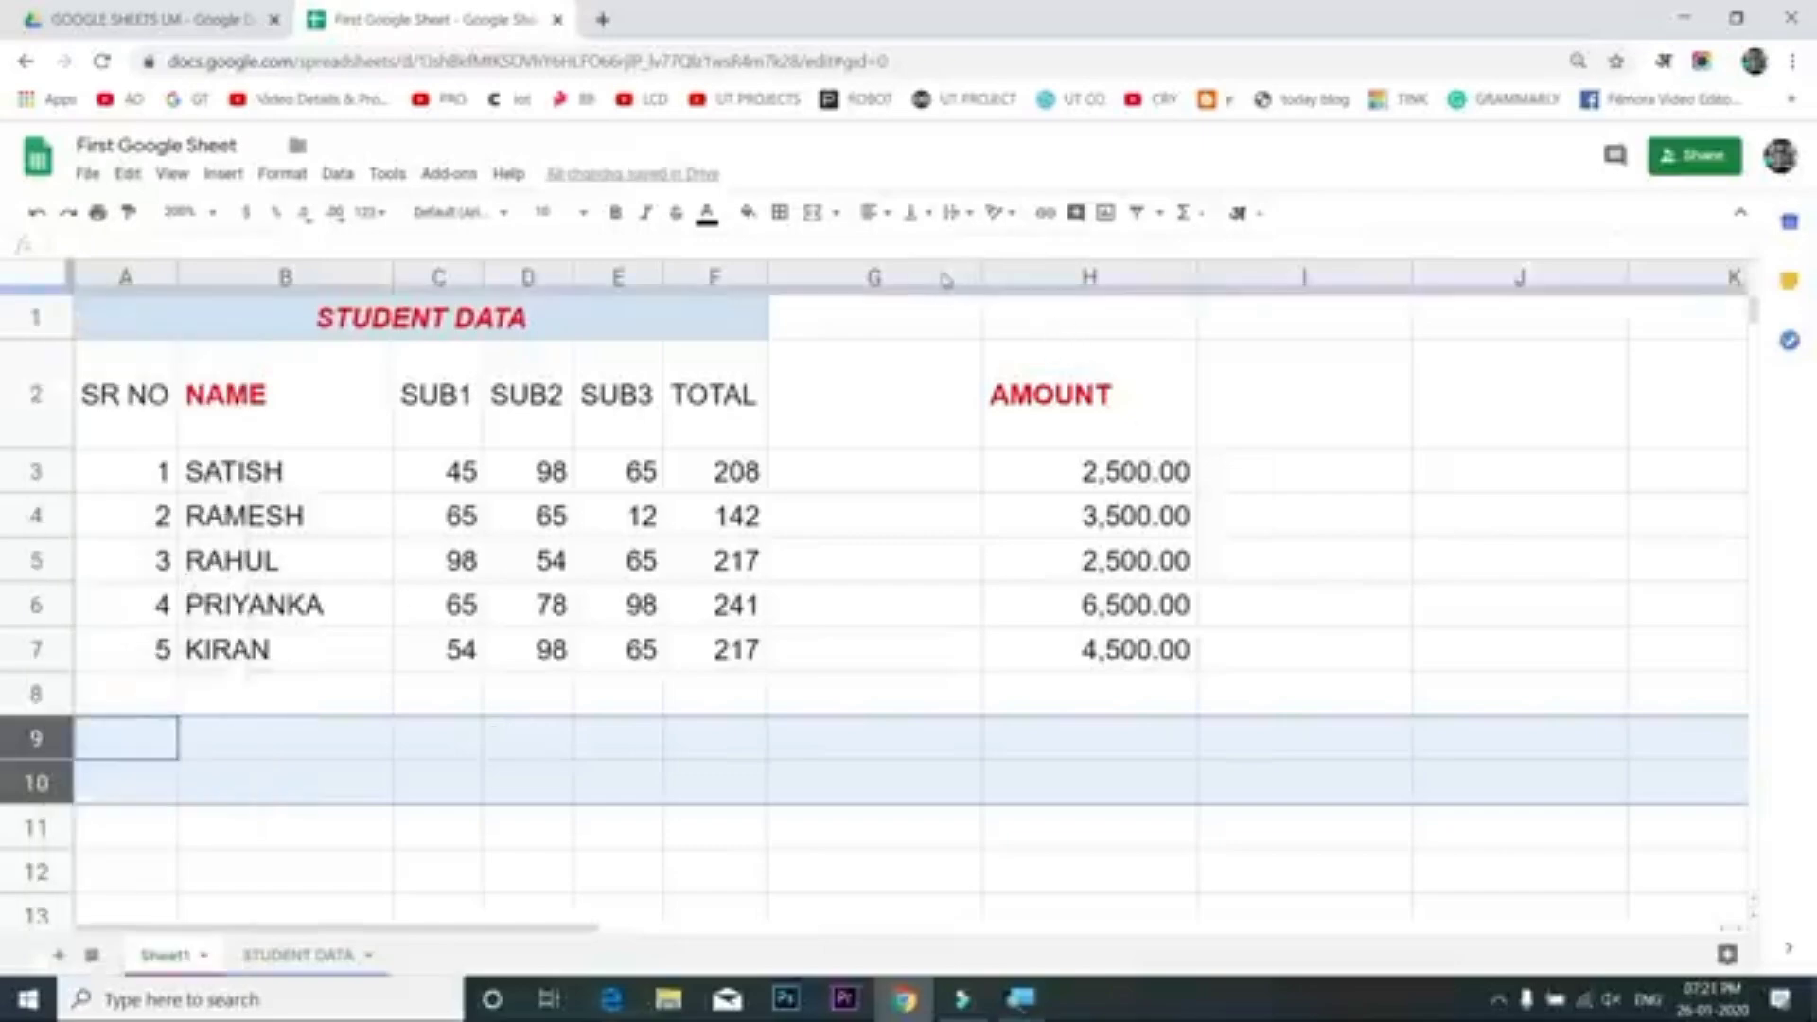
# Delete the STUDENT DATA title row above the table's column headings
pyautogui.rightClick(36, 318)
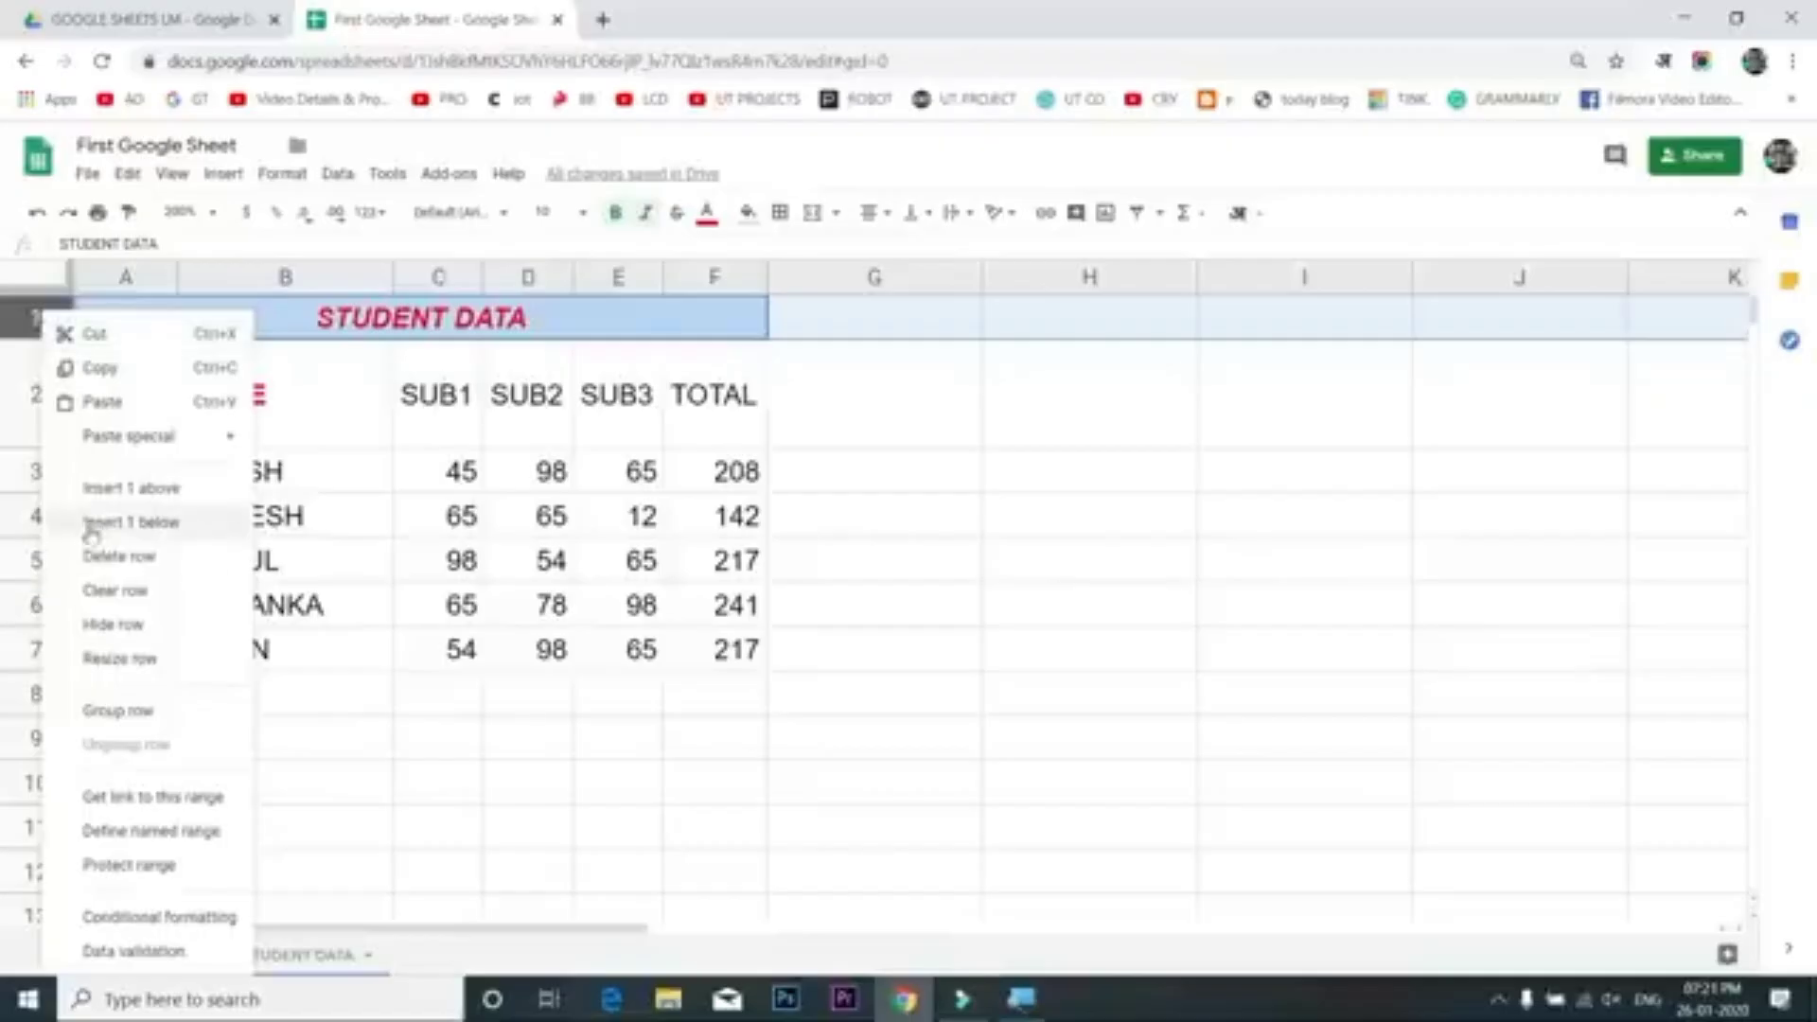
pyautogui.click(94, 558)
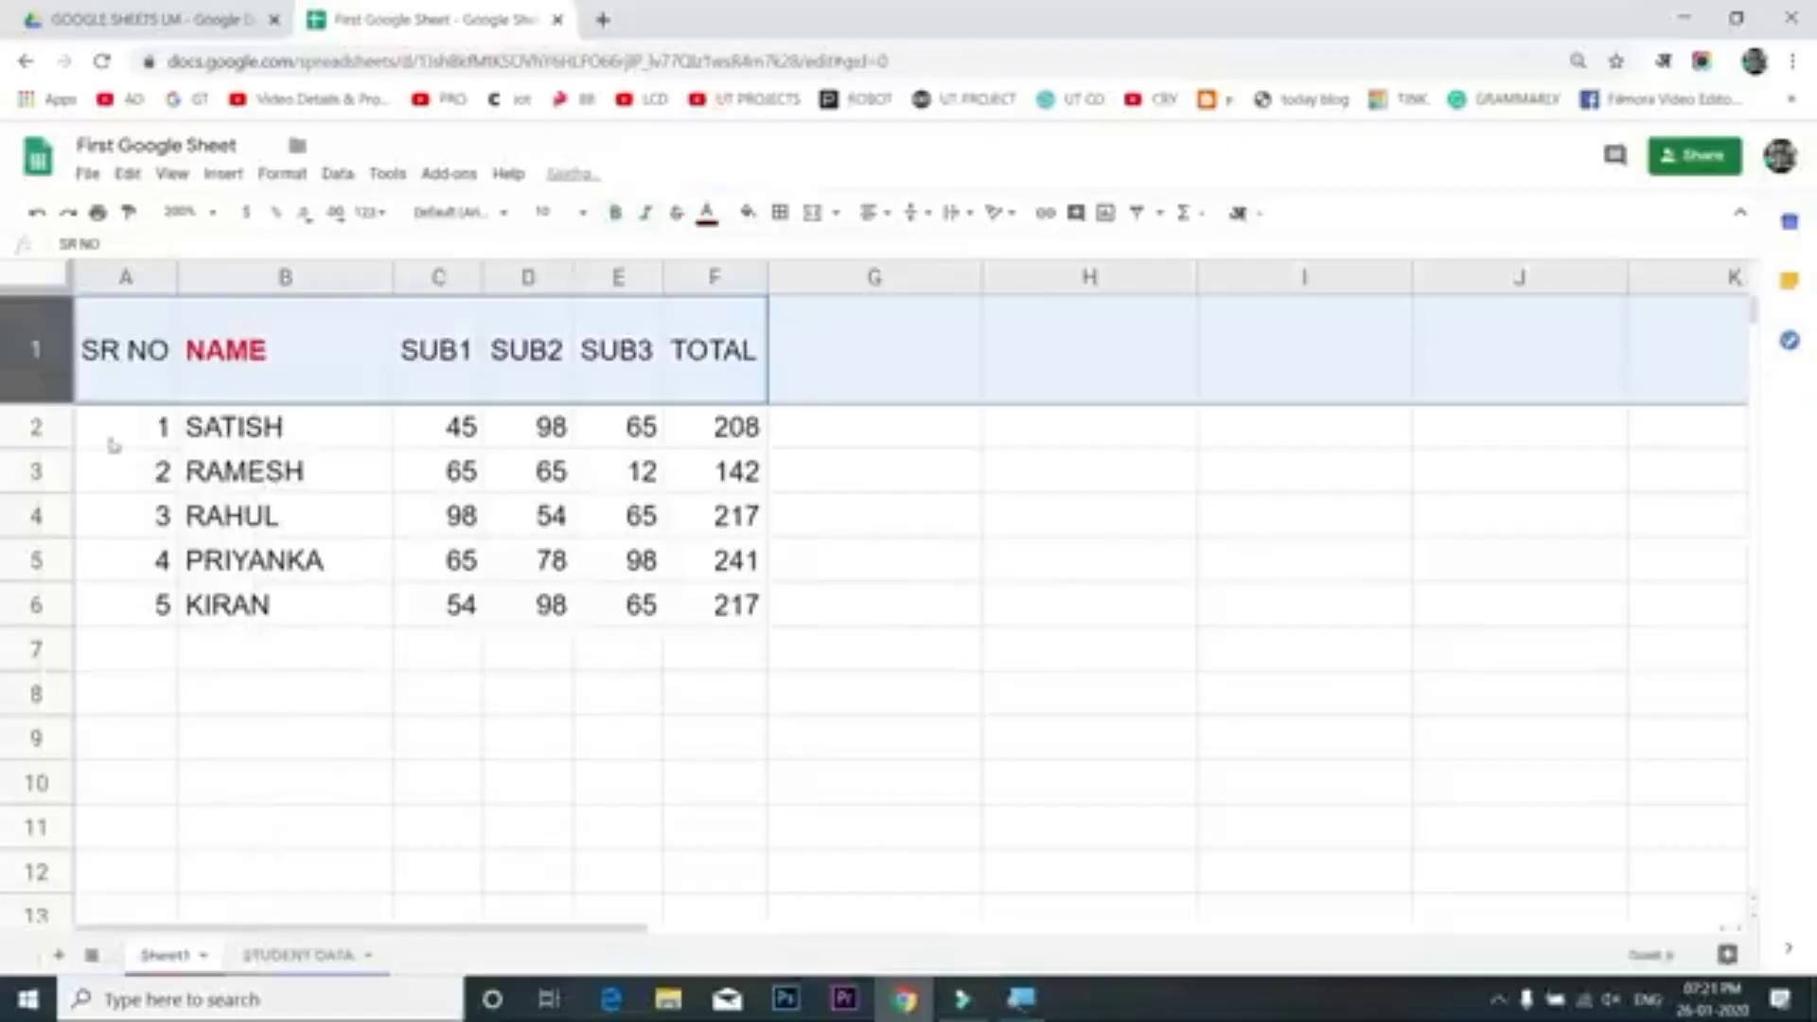
pyautogui.click(611, 551)
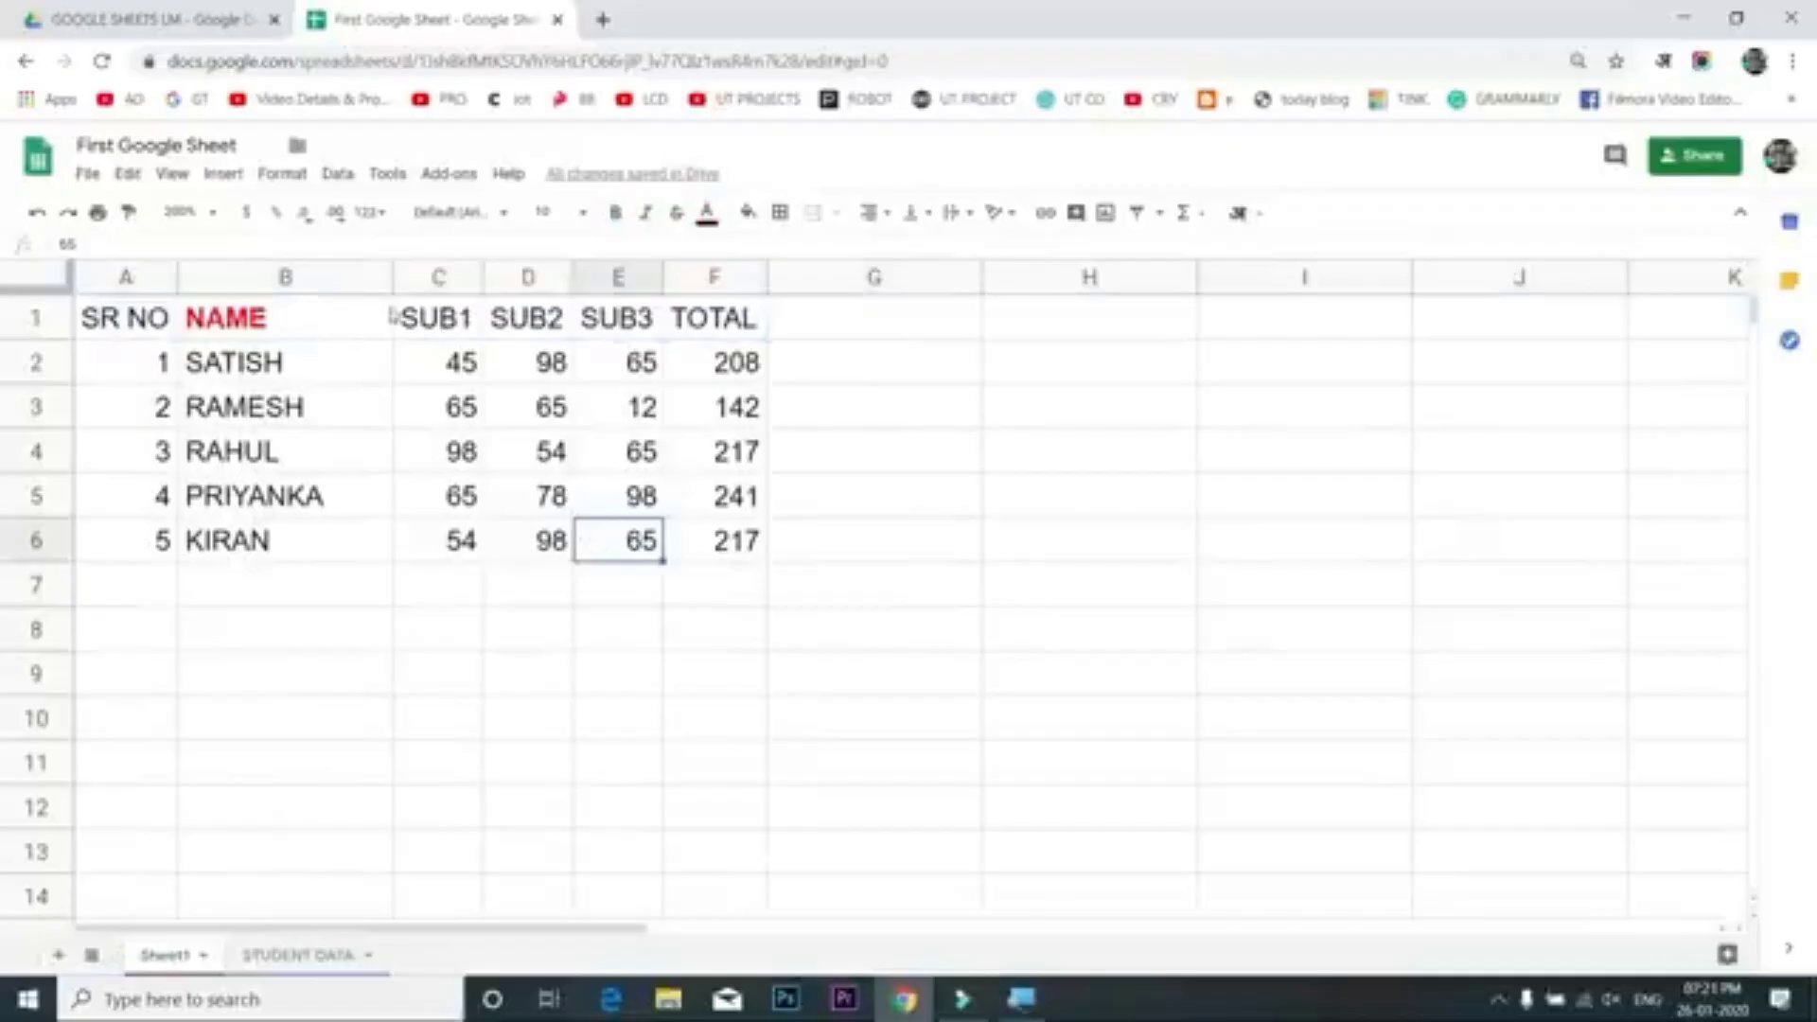
# Insert a column before SUB1 in the student table and give it the heading CITY
pyautogui.click(417, 279)
pyautogui.rightClick(418, 284)
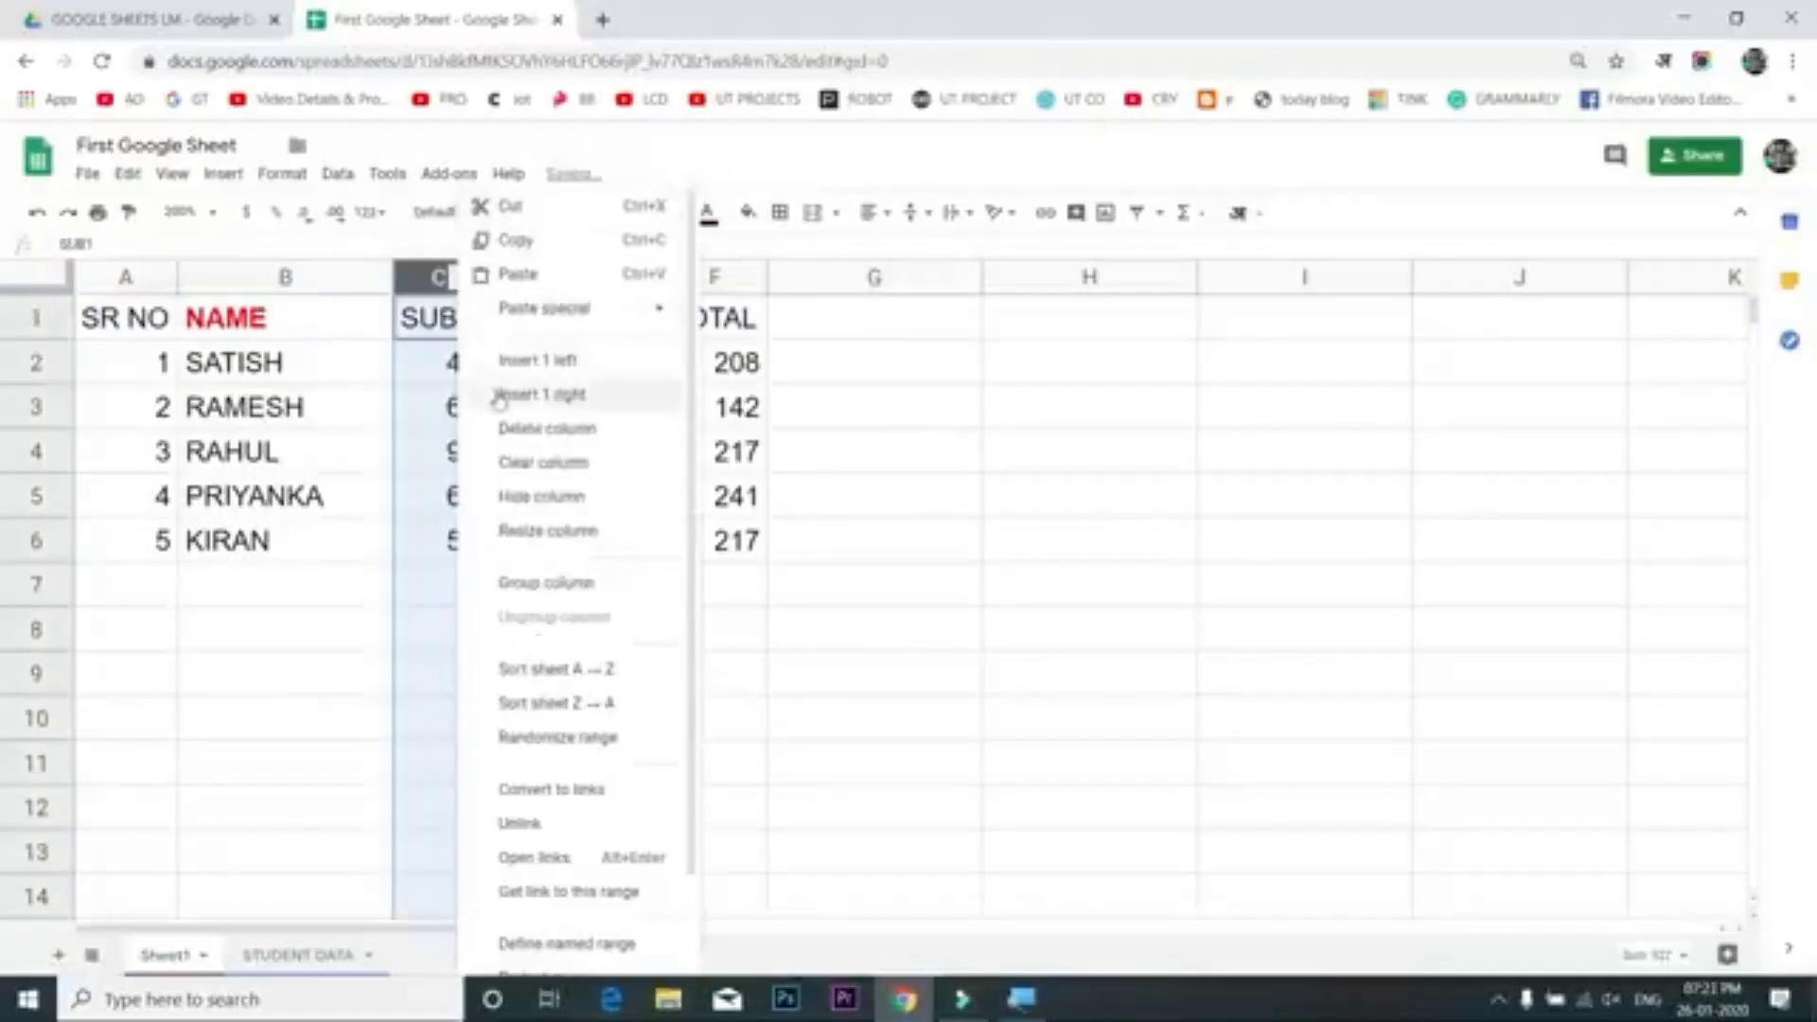
pyautogui.click(516, 367)
pyautogui.click(444, 326)
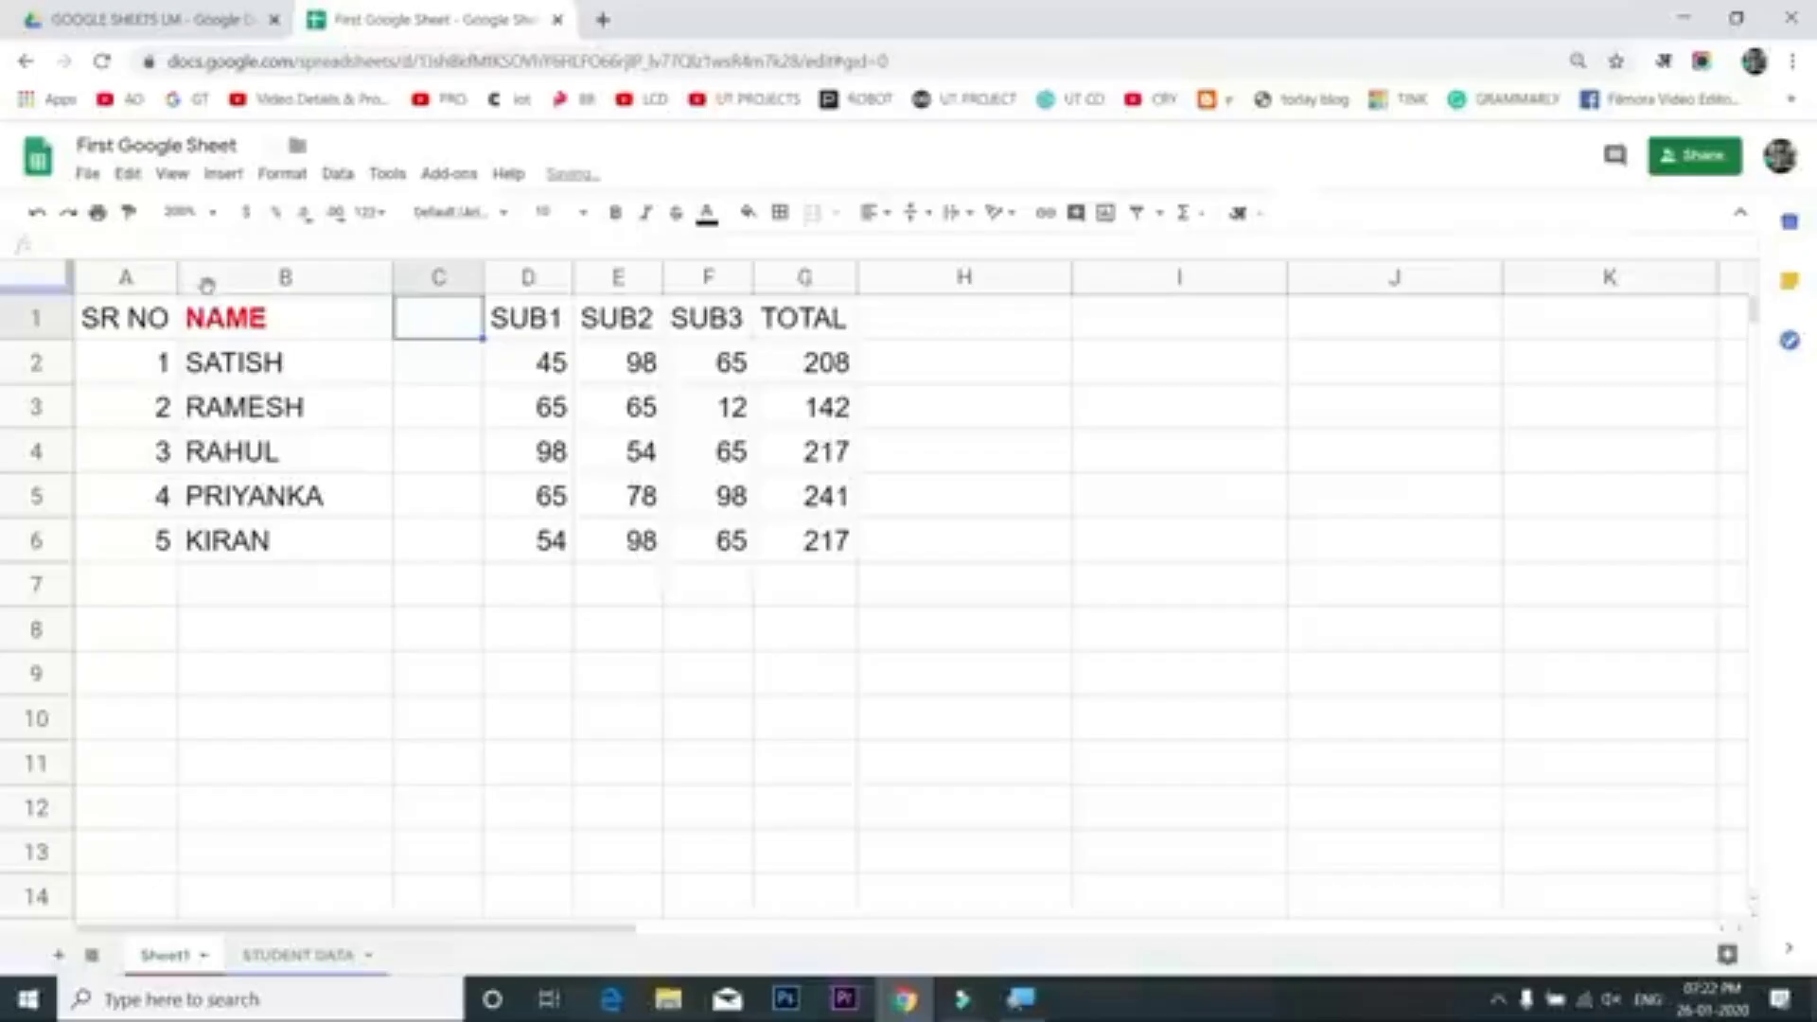
pyautogui.write('CITY')
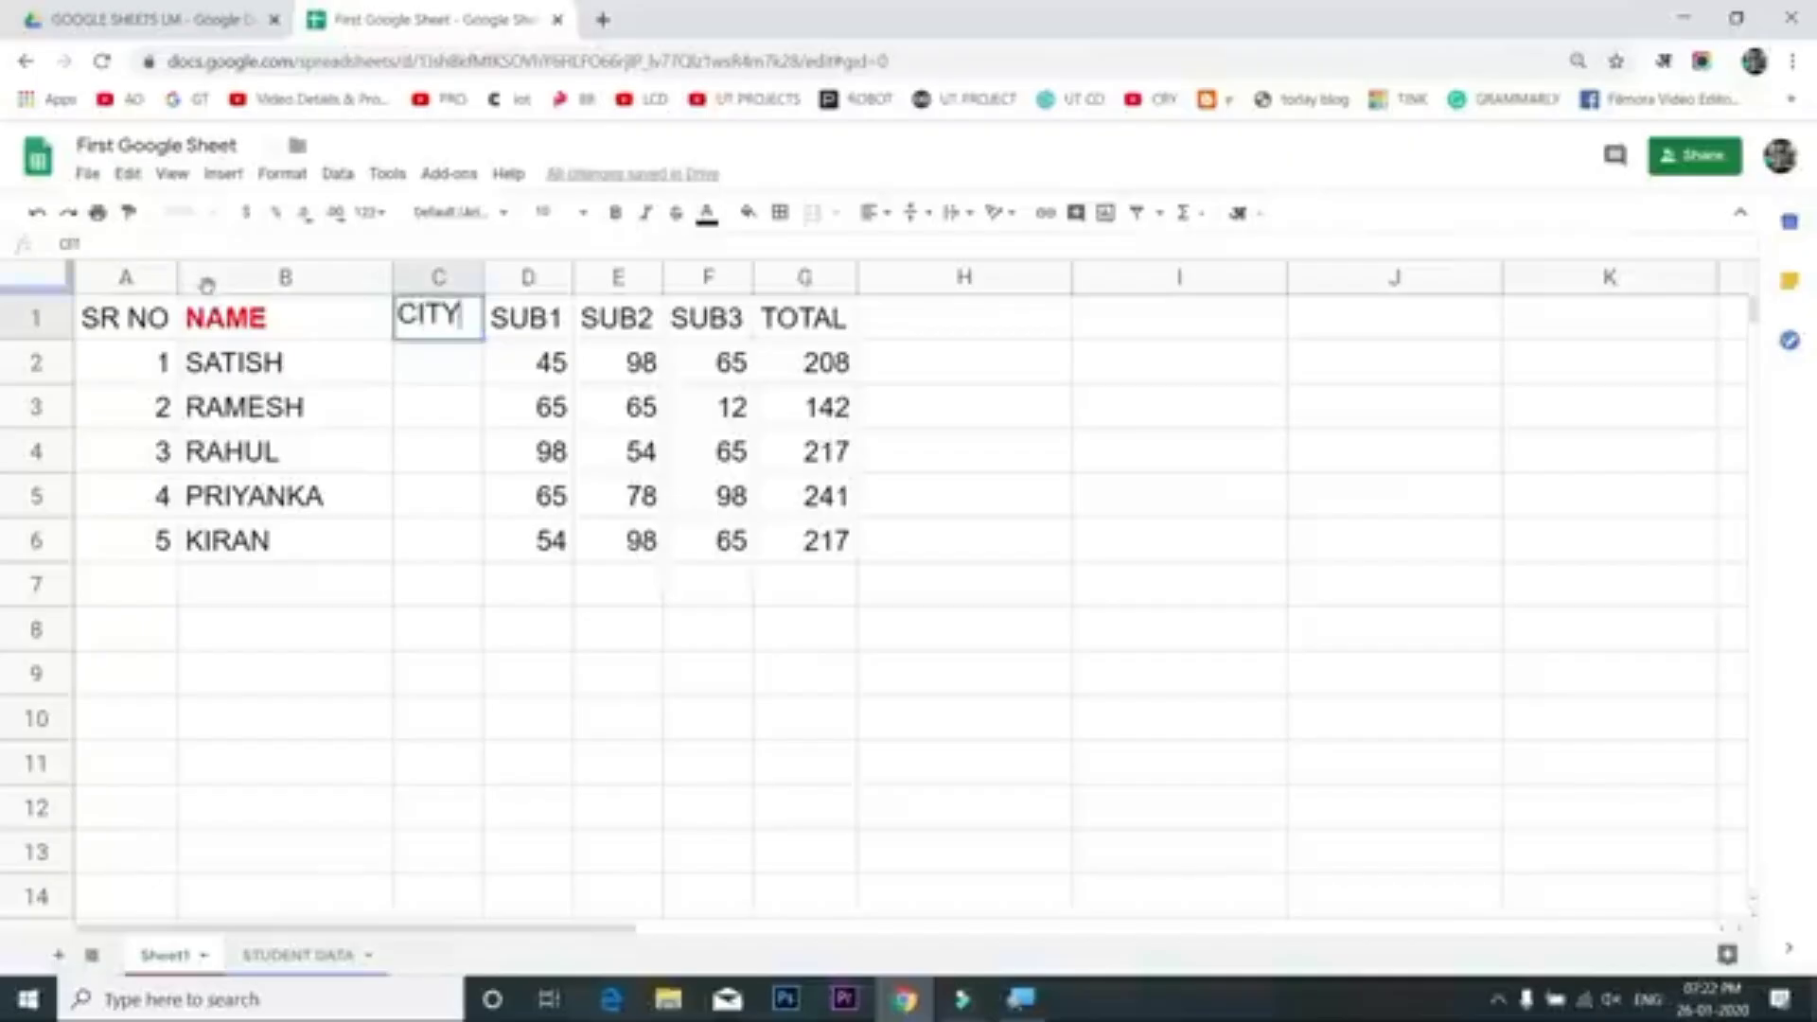
pyautogui.press('Return')
# Fill the CITY column for the five students with MUMBAI and PUNE alternately, starting with MUMBAI
pyautogui.write('MUMBAI')
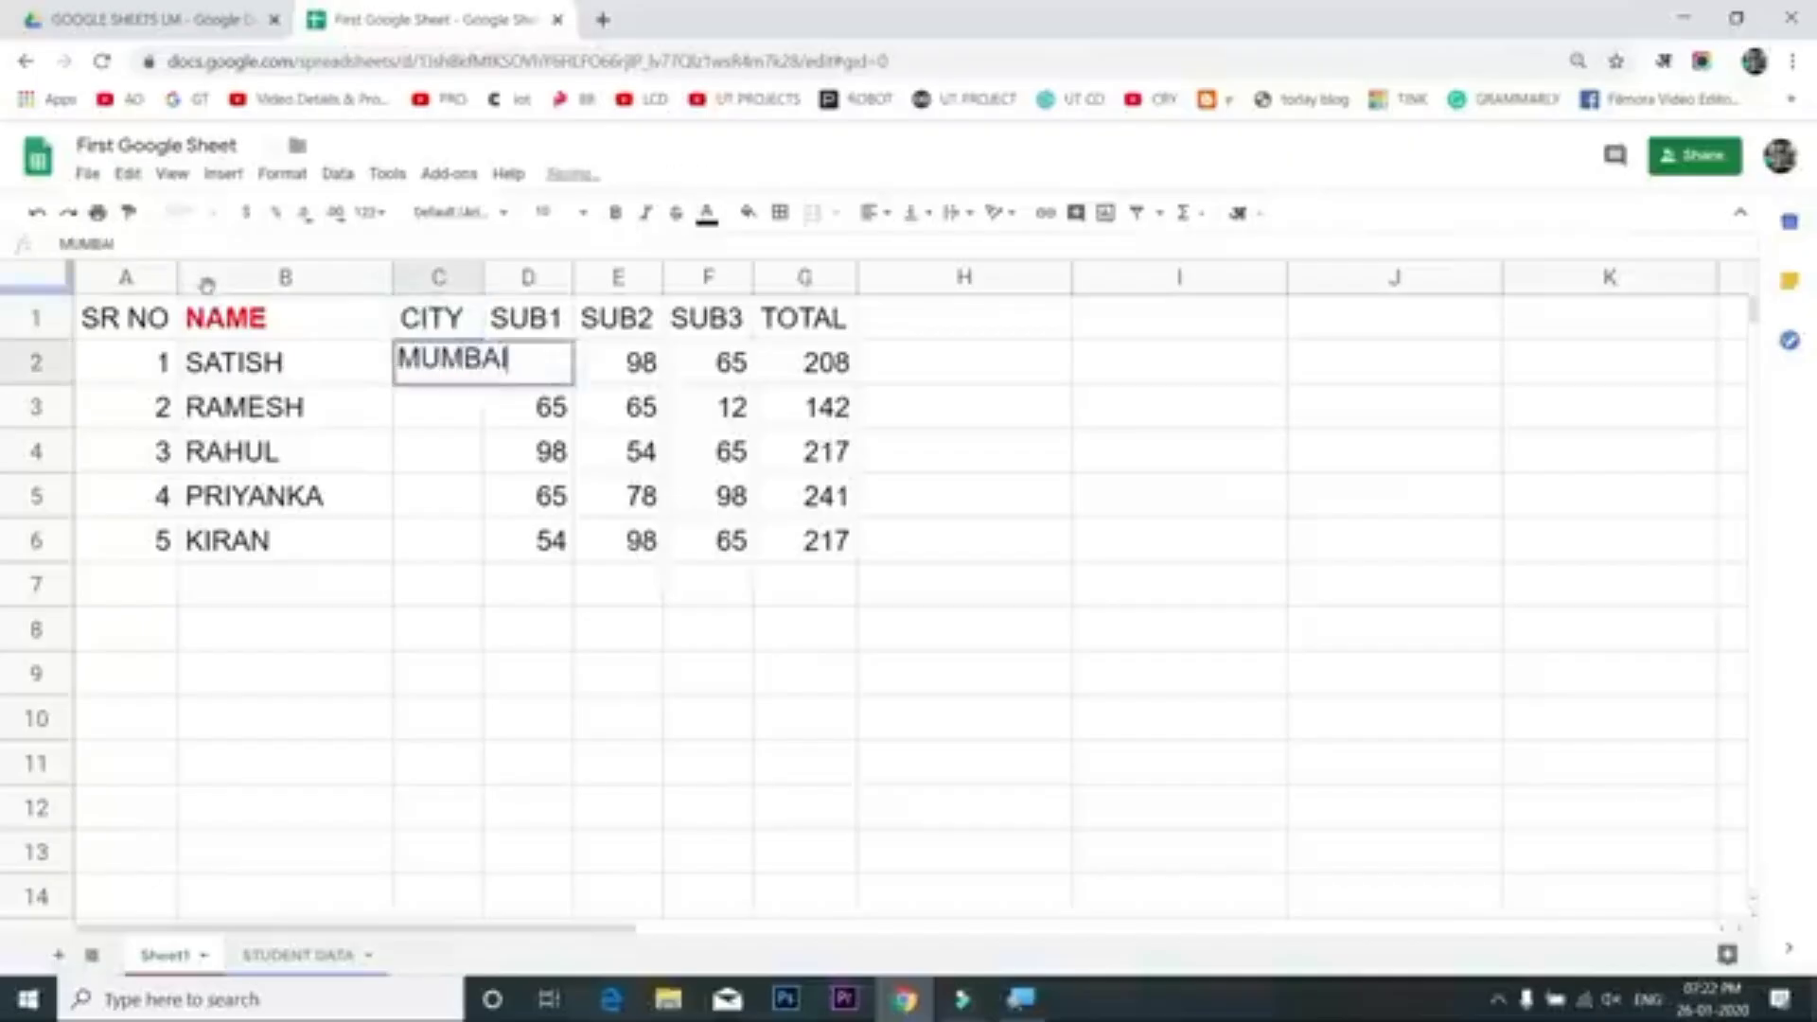
pyautogui.press('Return')
pyautogui.write('PUNE')
pyautogui.press('Return')
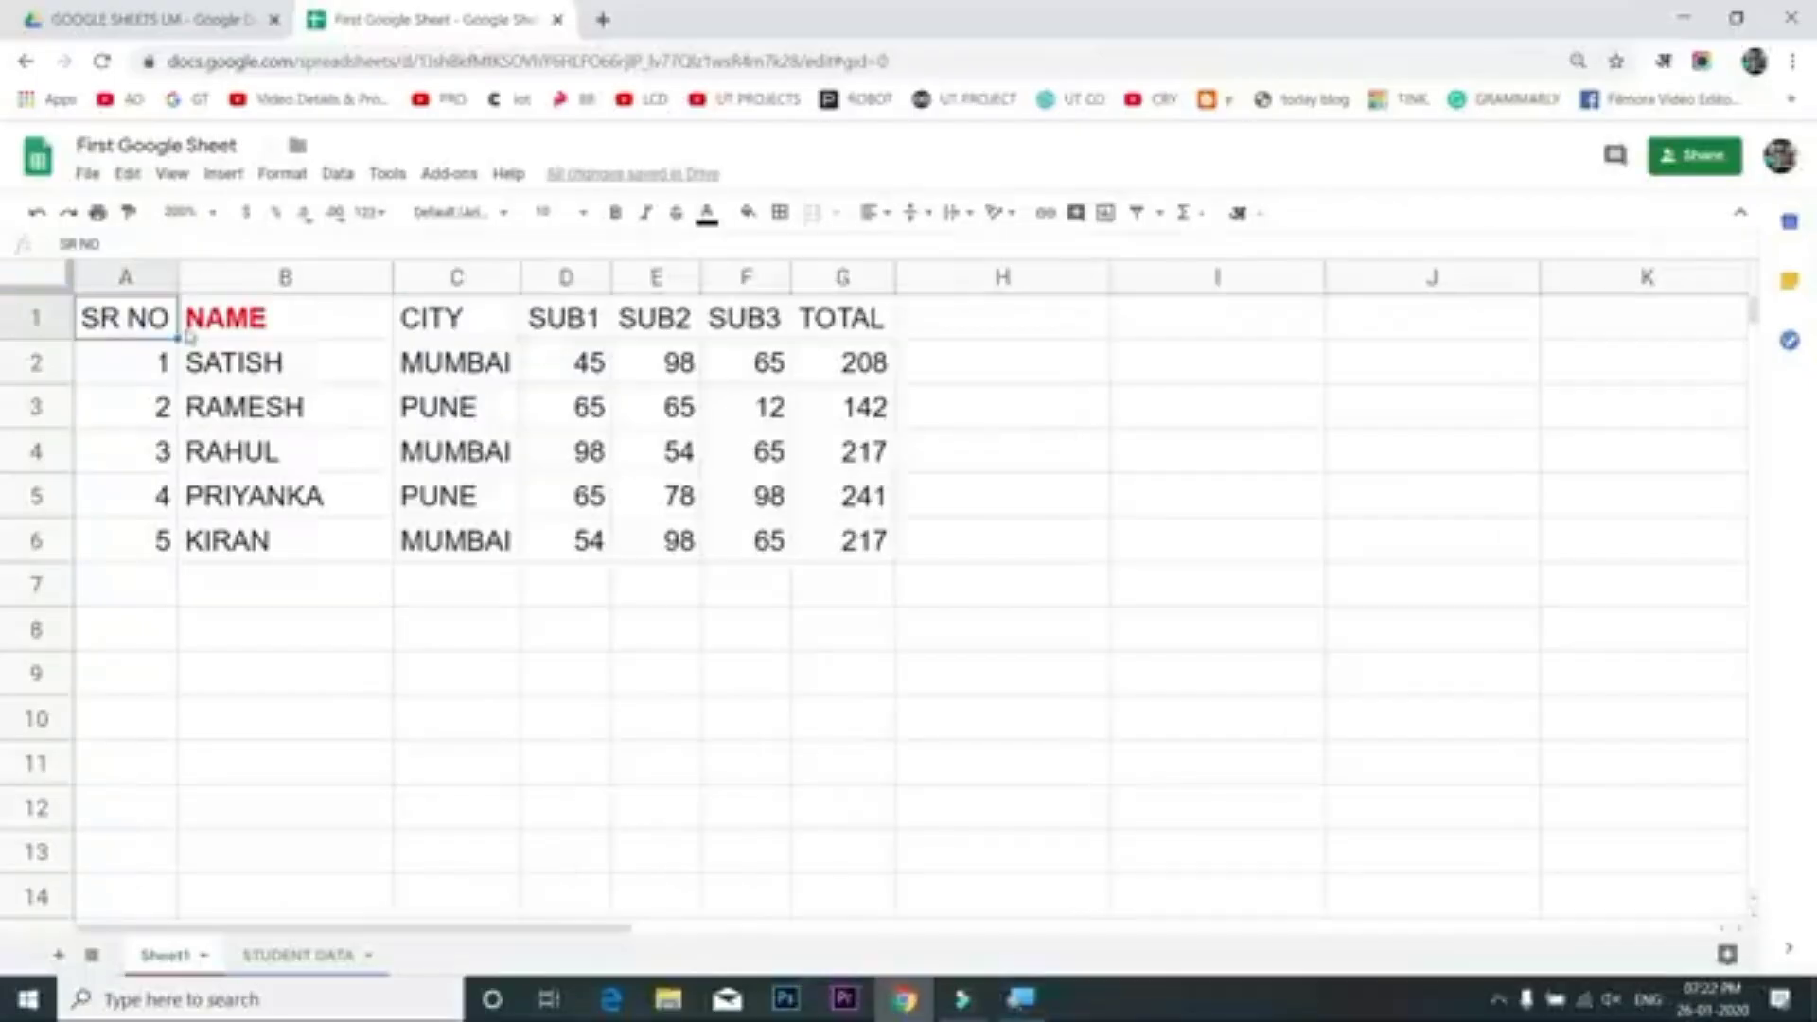
# Create a new filter view for the student table and name it PUNE
pyautogui.click(1160, 218)
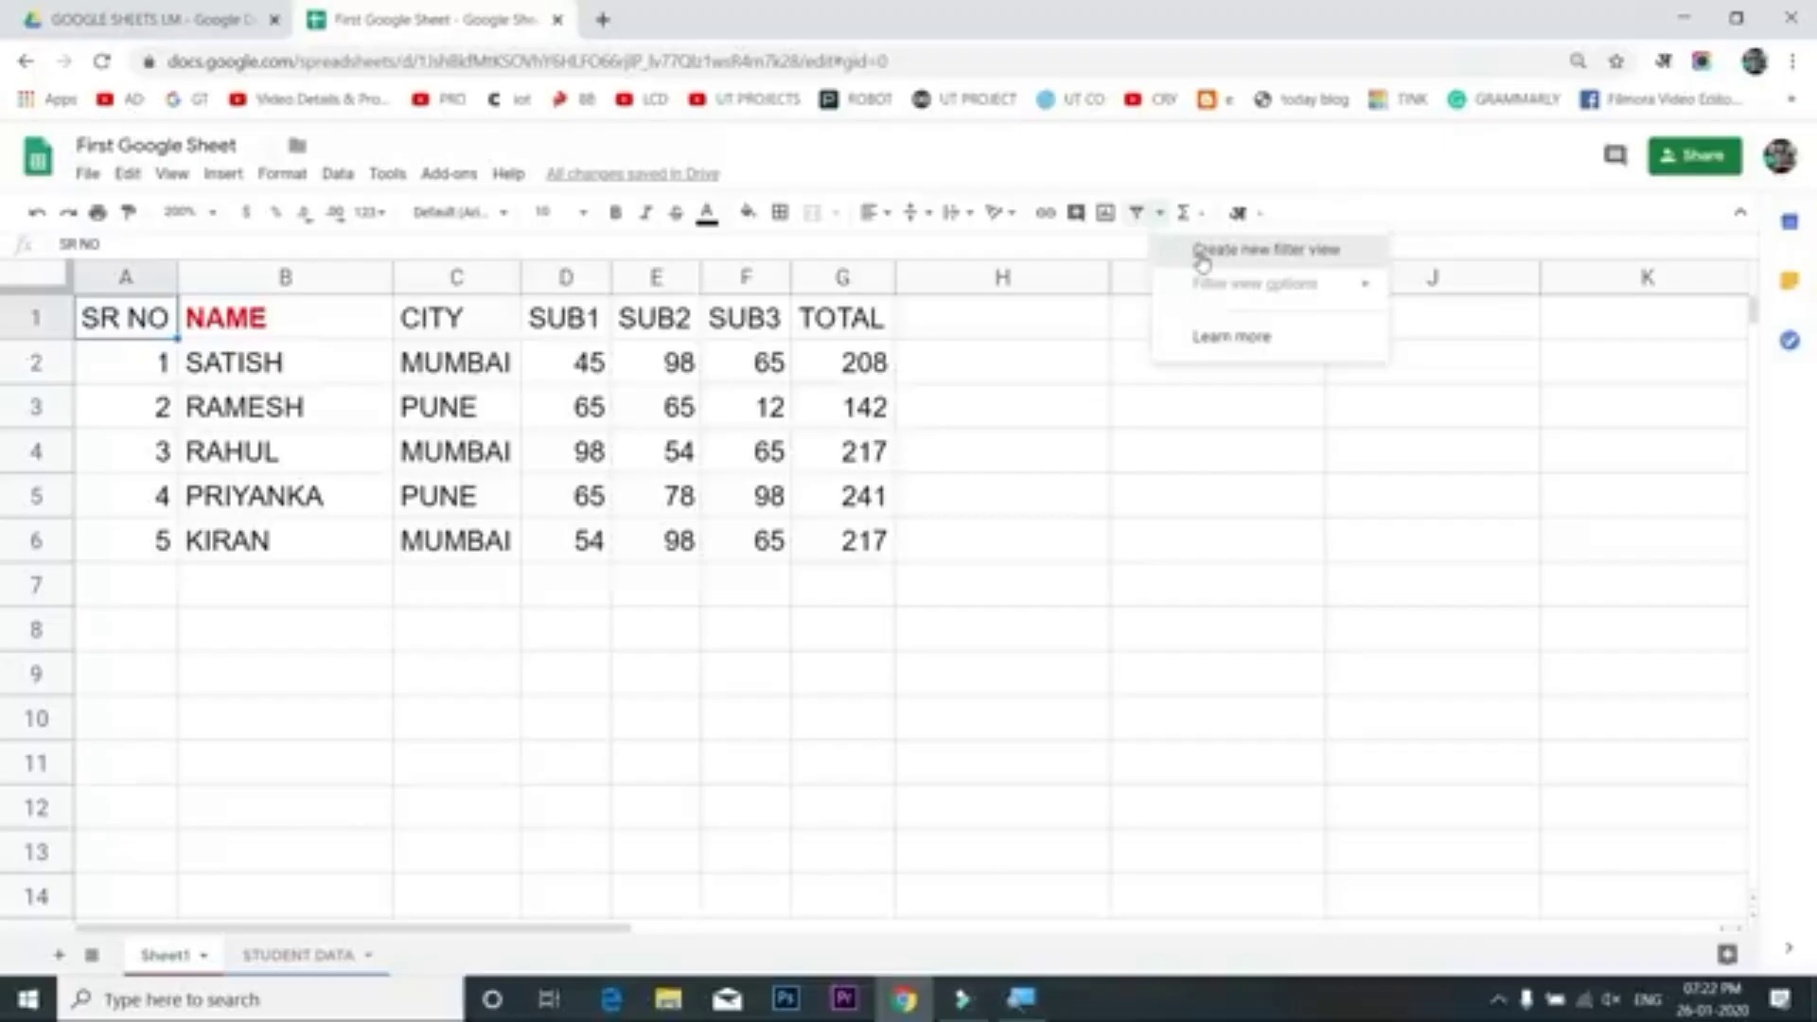
pyautogui.click(835, 443)
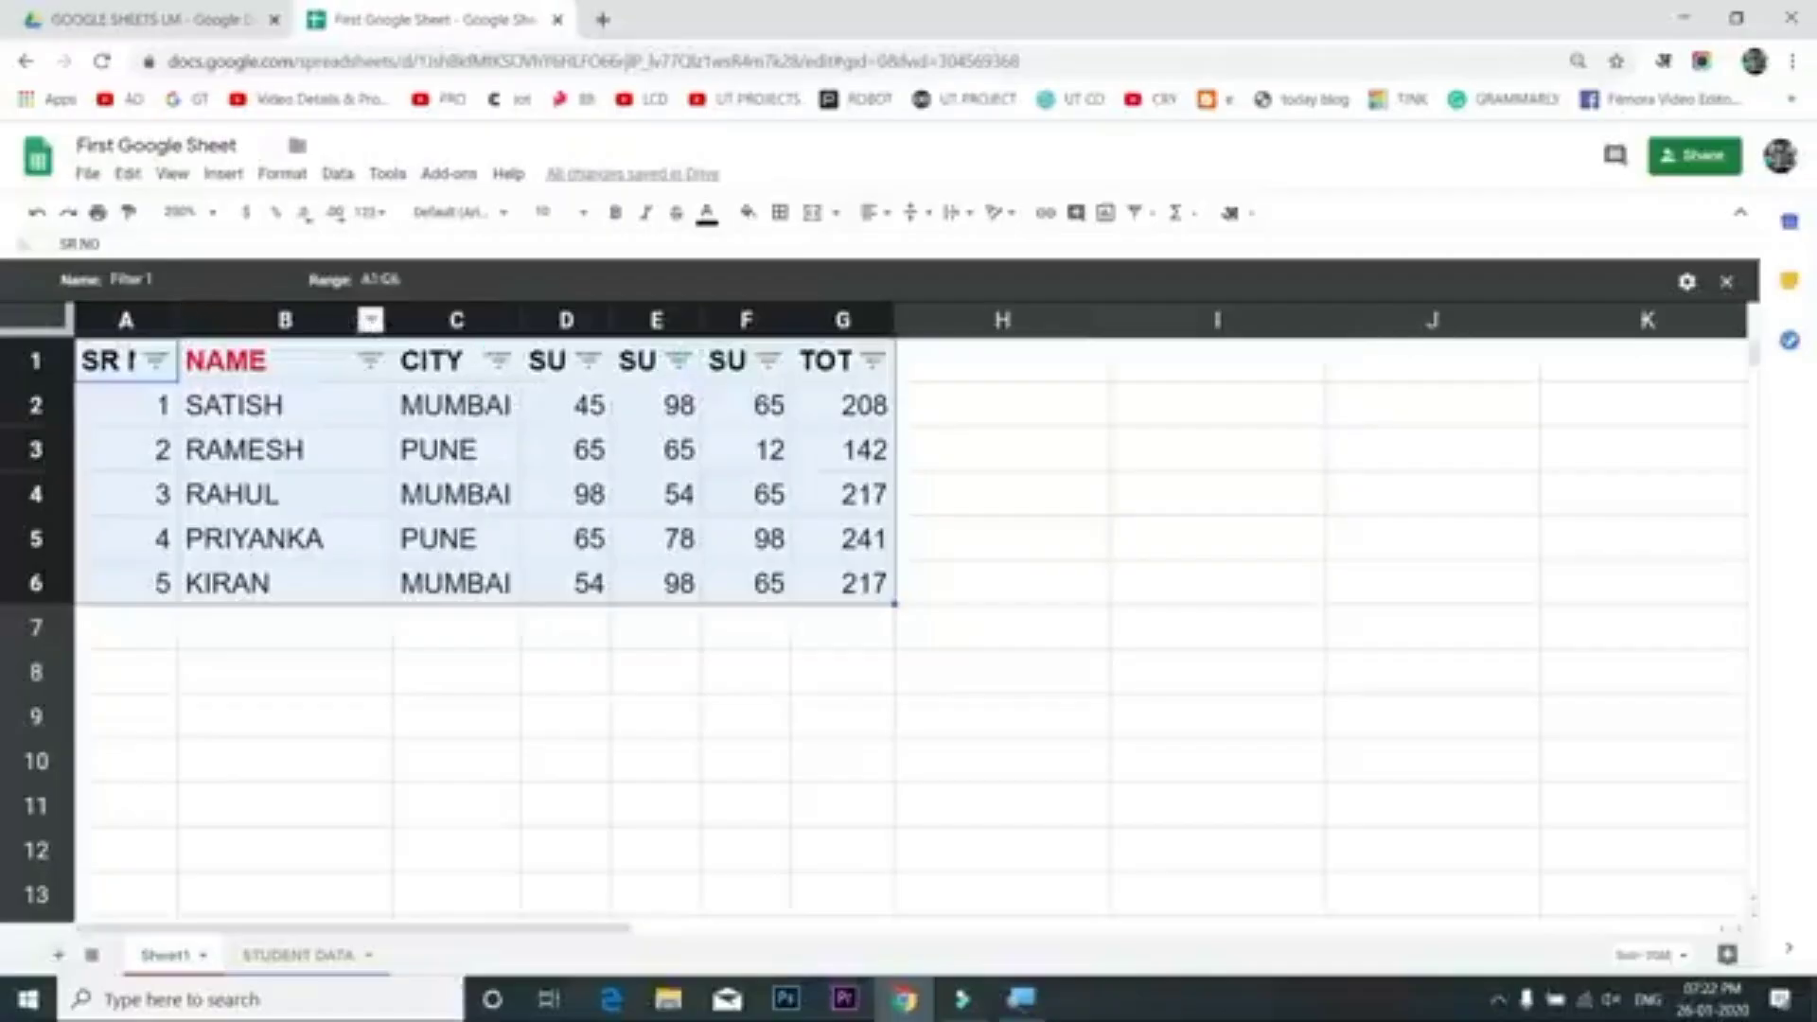
pyautogui.click(256, 281)
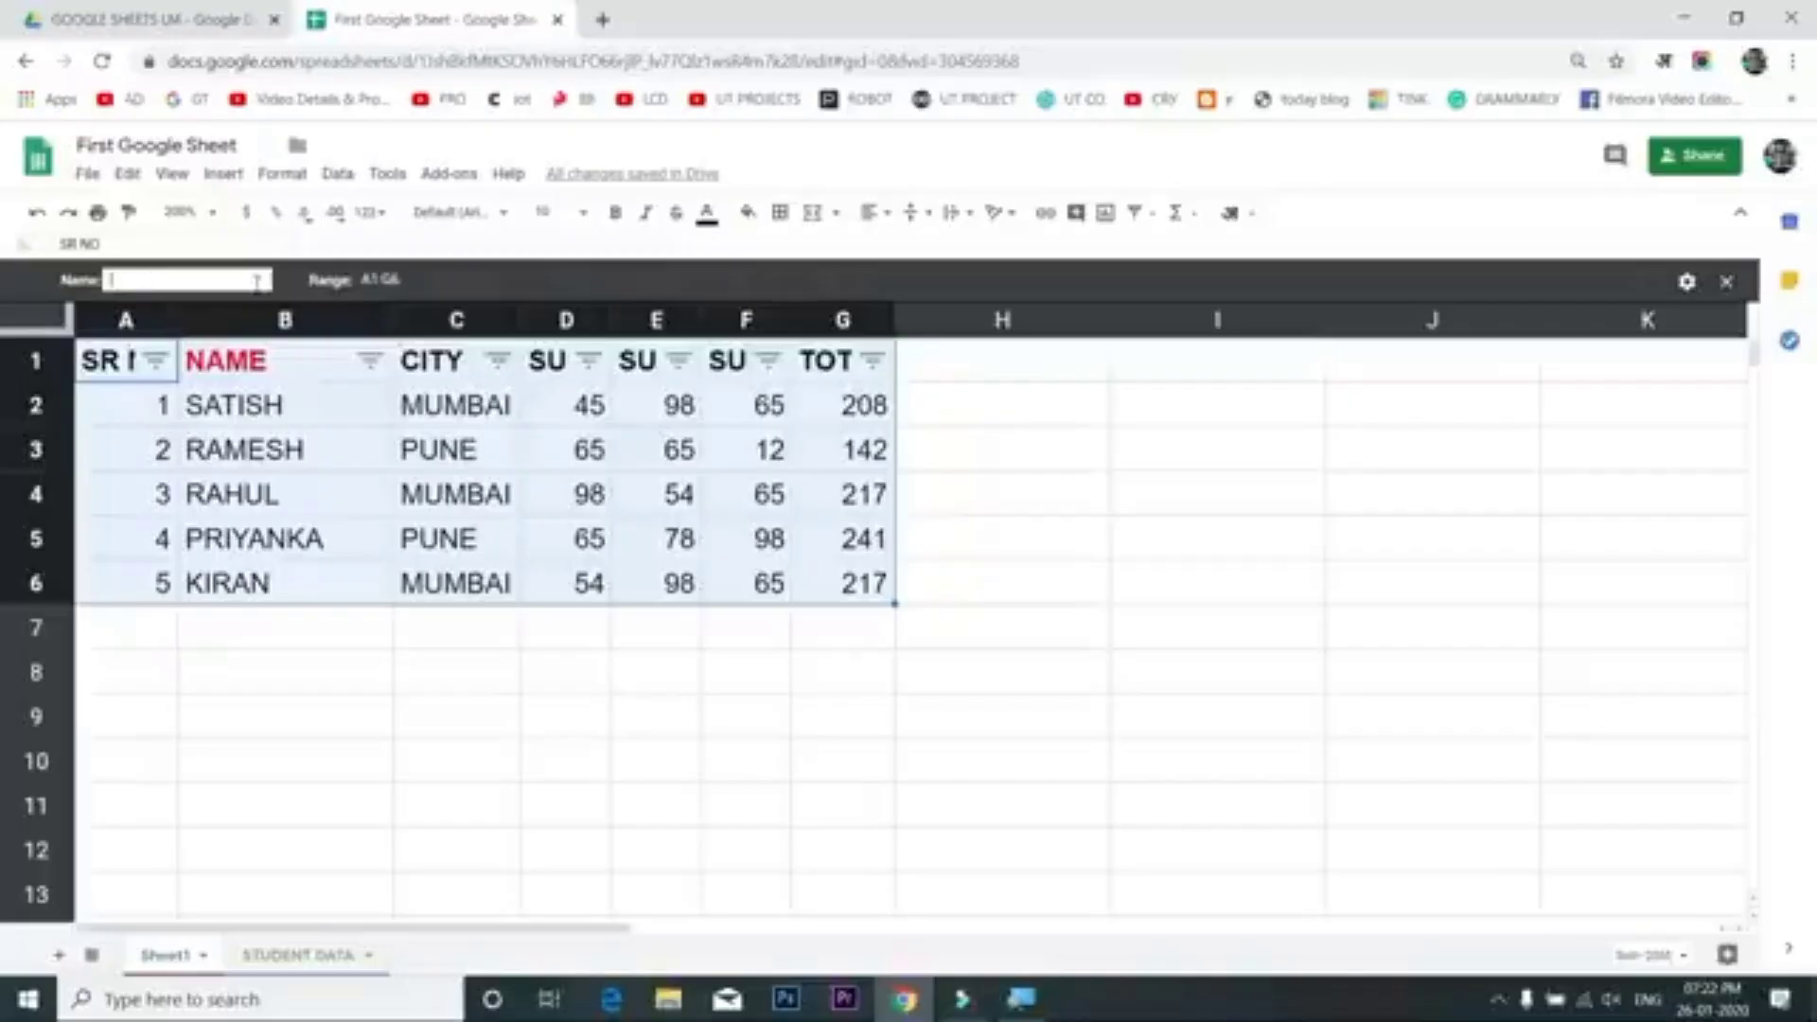
pyautogui.press('Return')
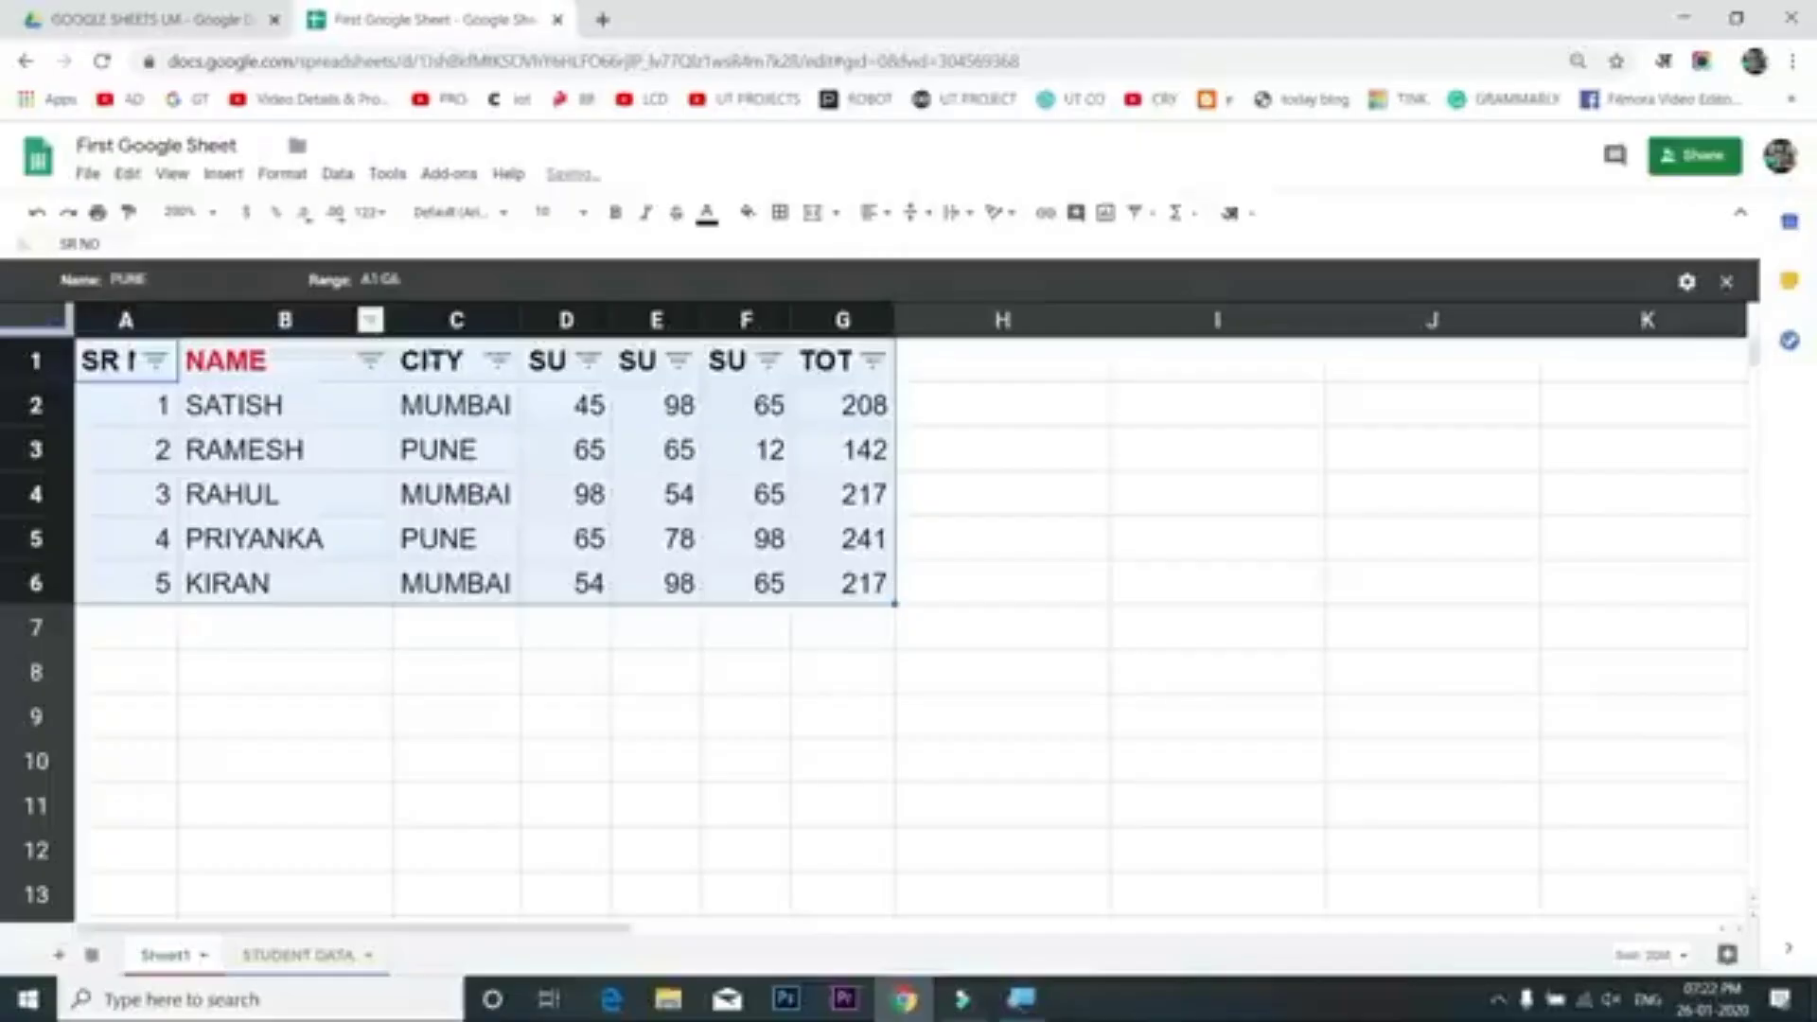
# Filter the CITY column of the PUNE view to show only PUNE rows and close the filter view
pyautogui.click(498, 360)
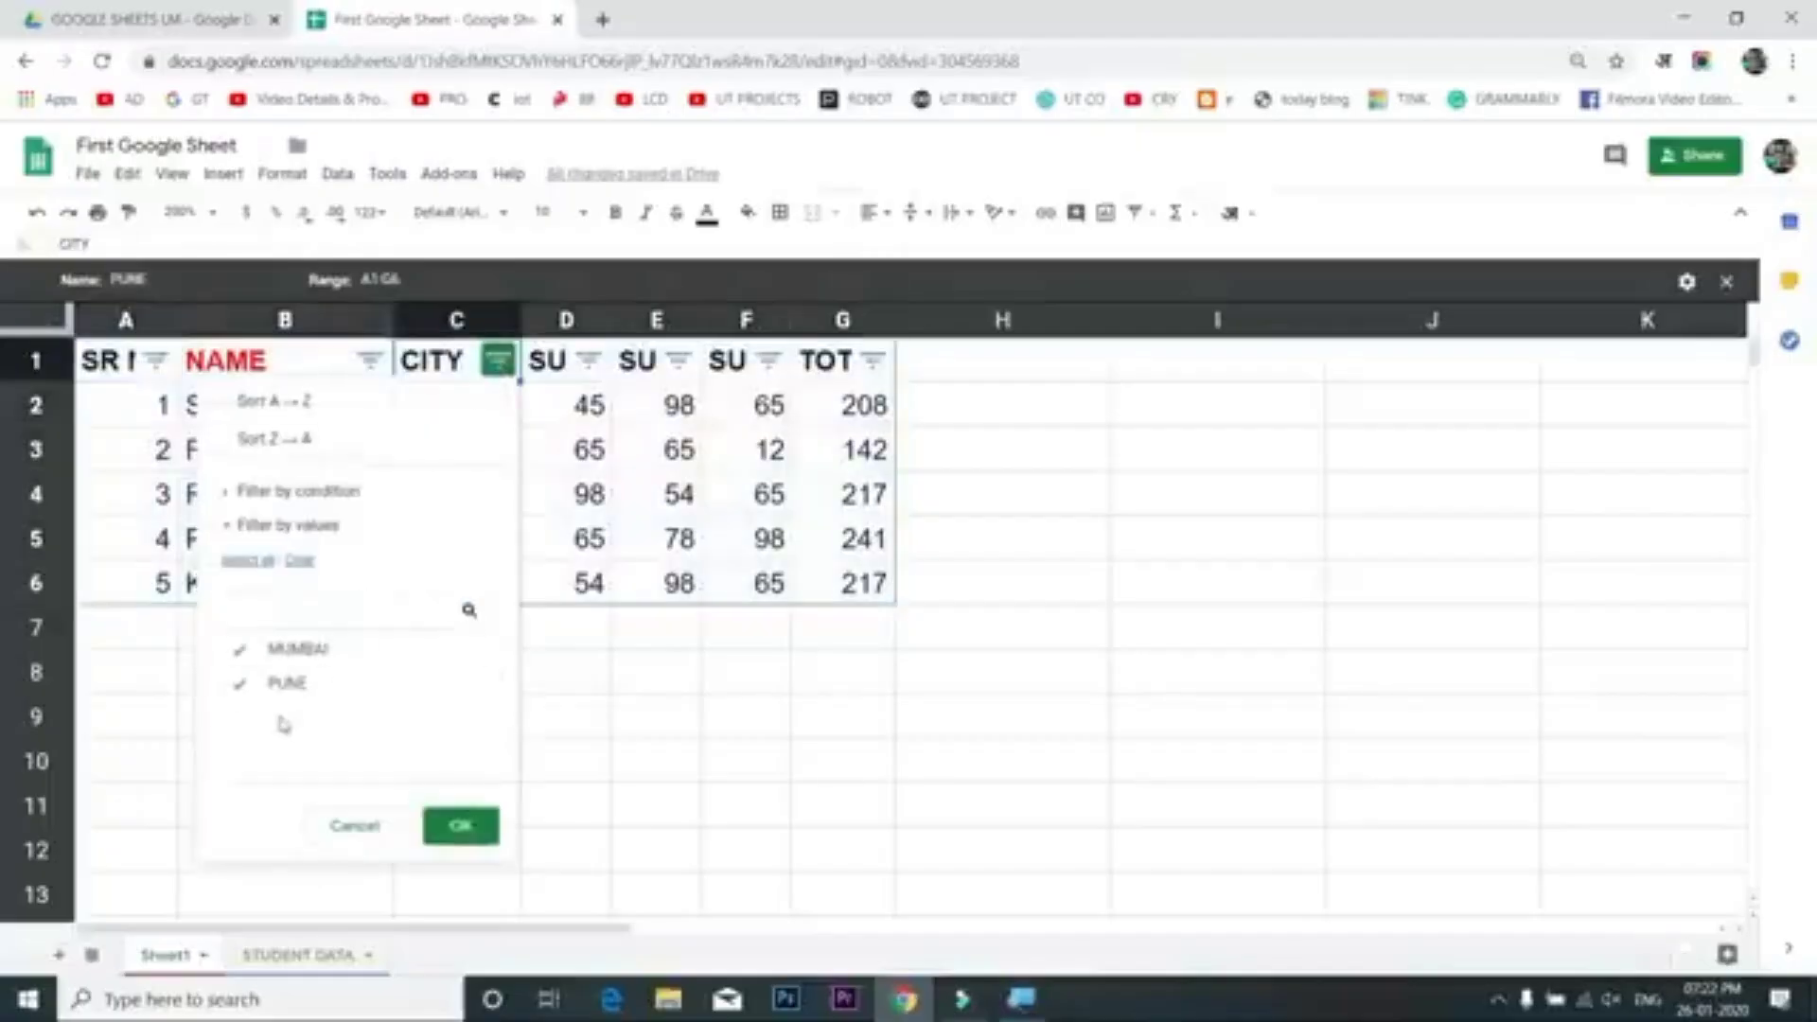
pyautogui.click(240, 649)
pyautogui.click(463, 830)
pyautogui.click(377, 417)
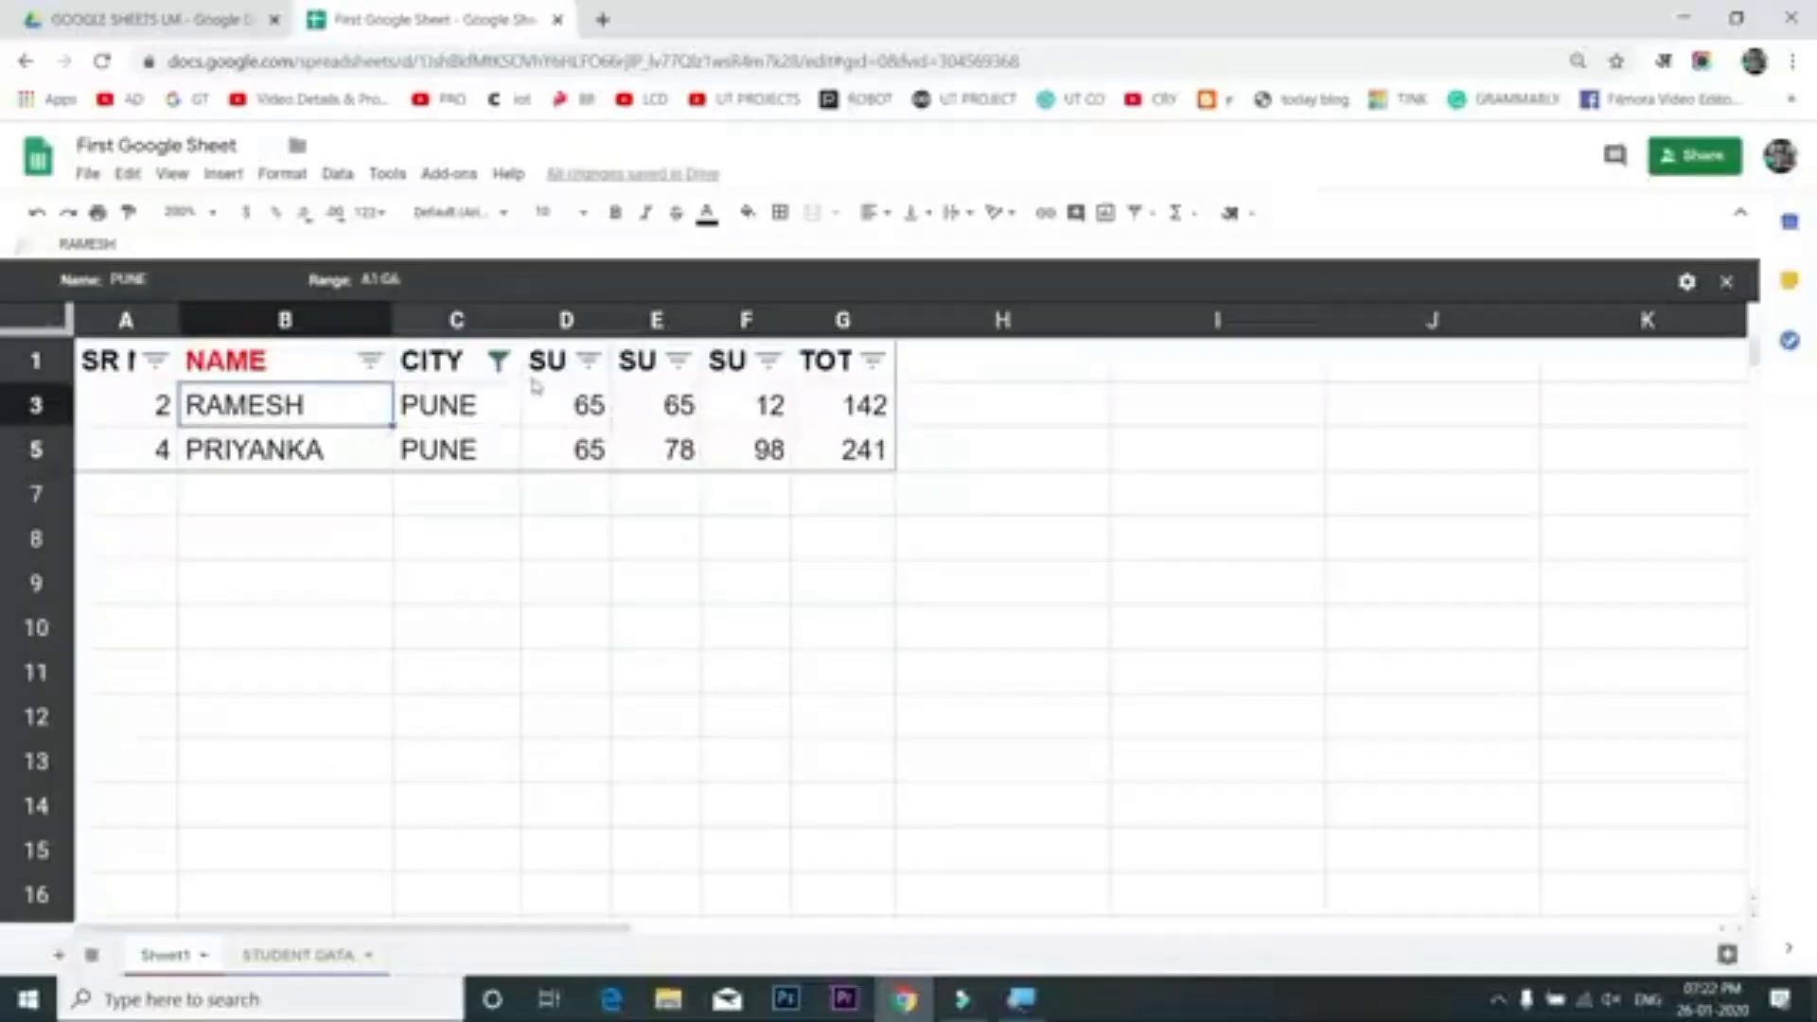
pyautogui.click(1723, 284)
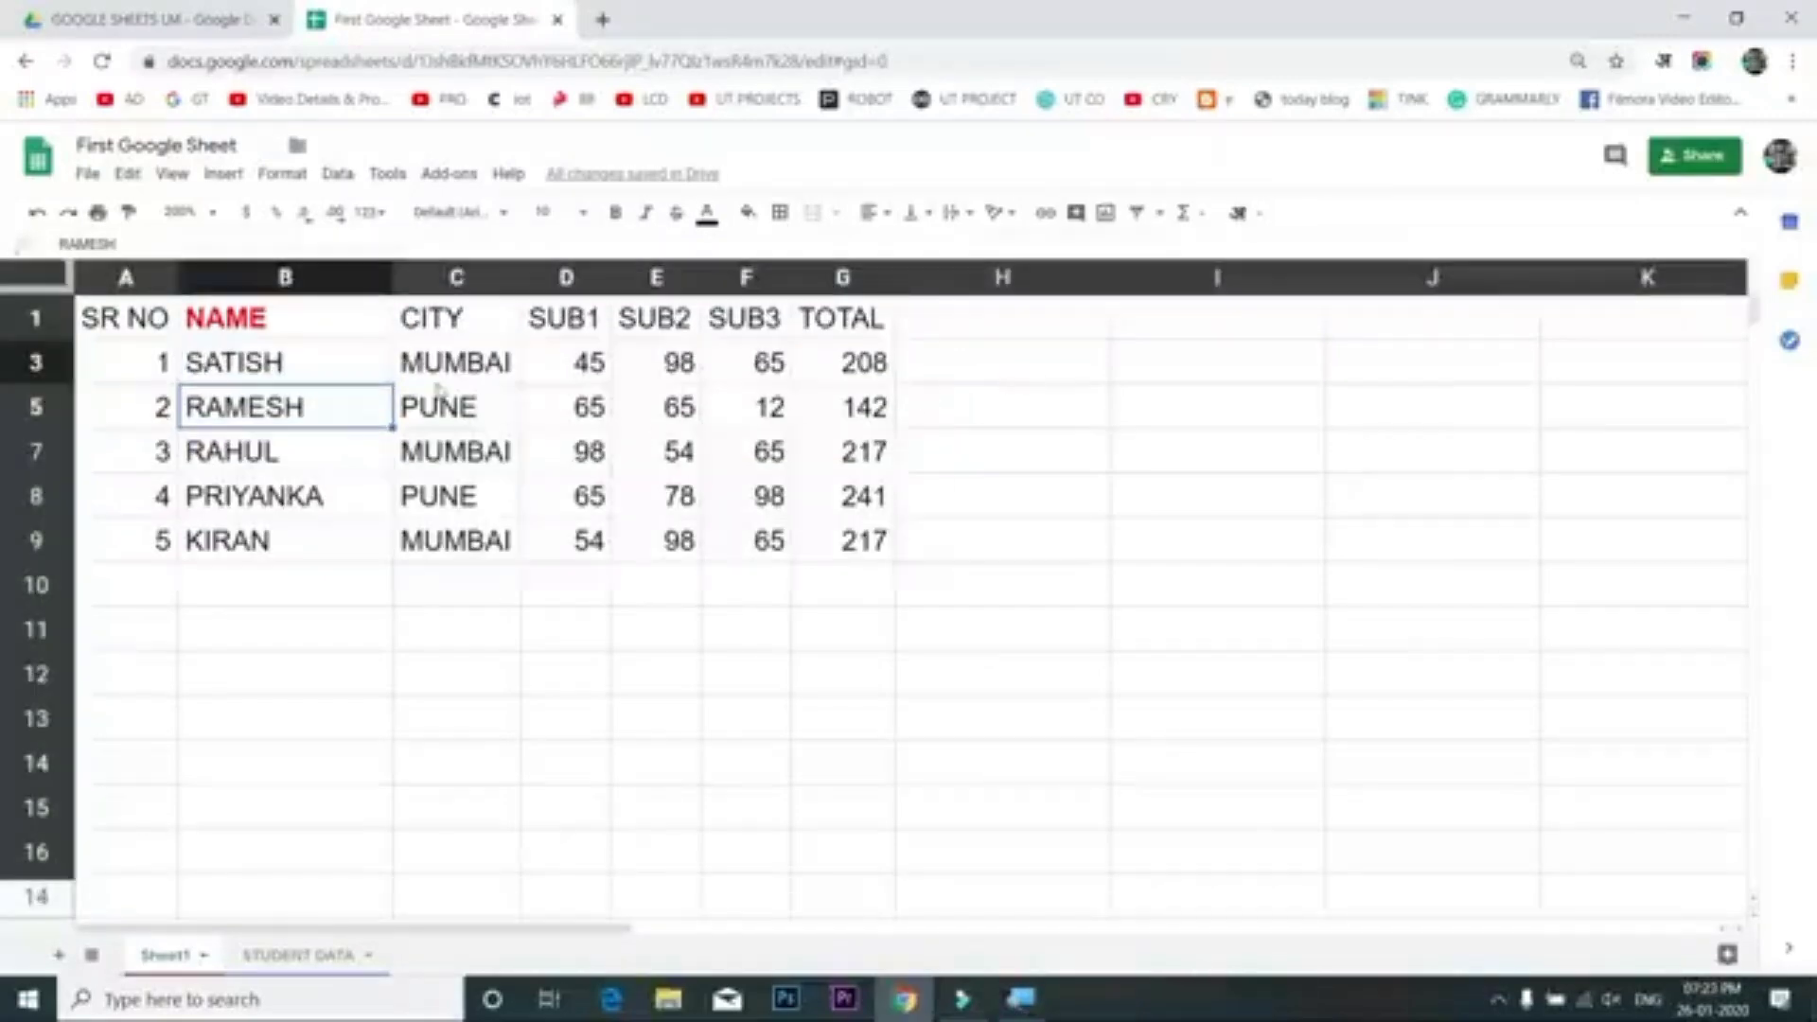
# Create a second filter view for the student table and name it MUMBAI
pyautogui.click(212, 327)
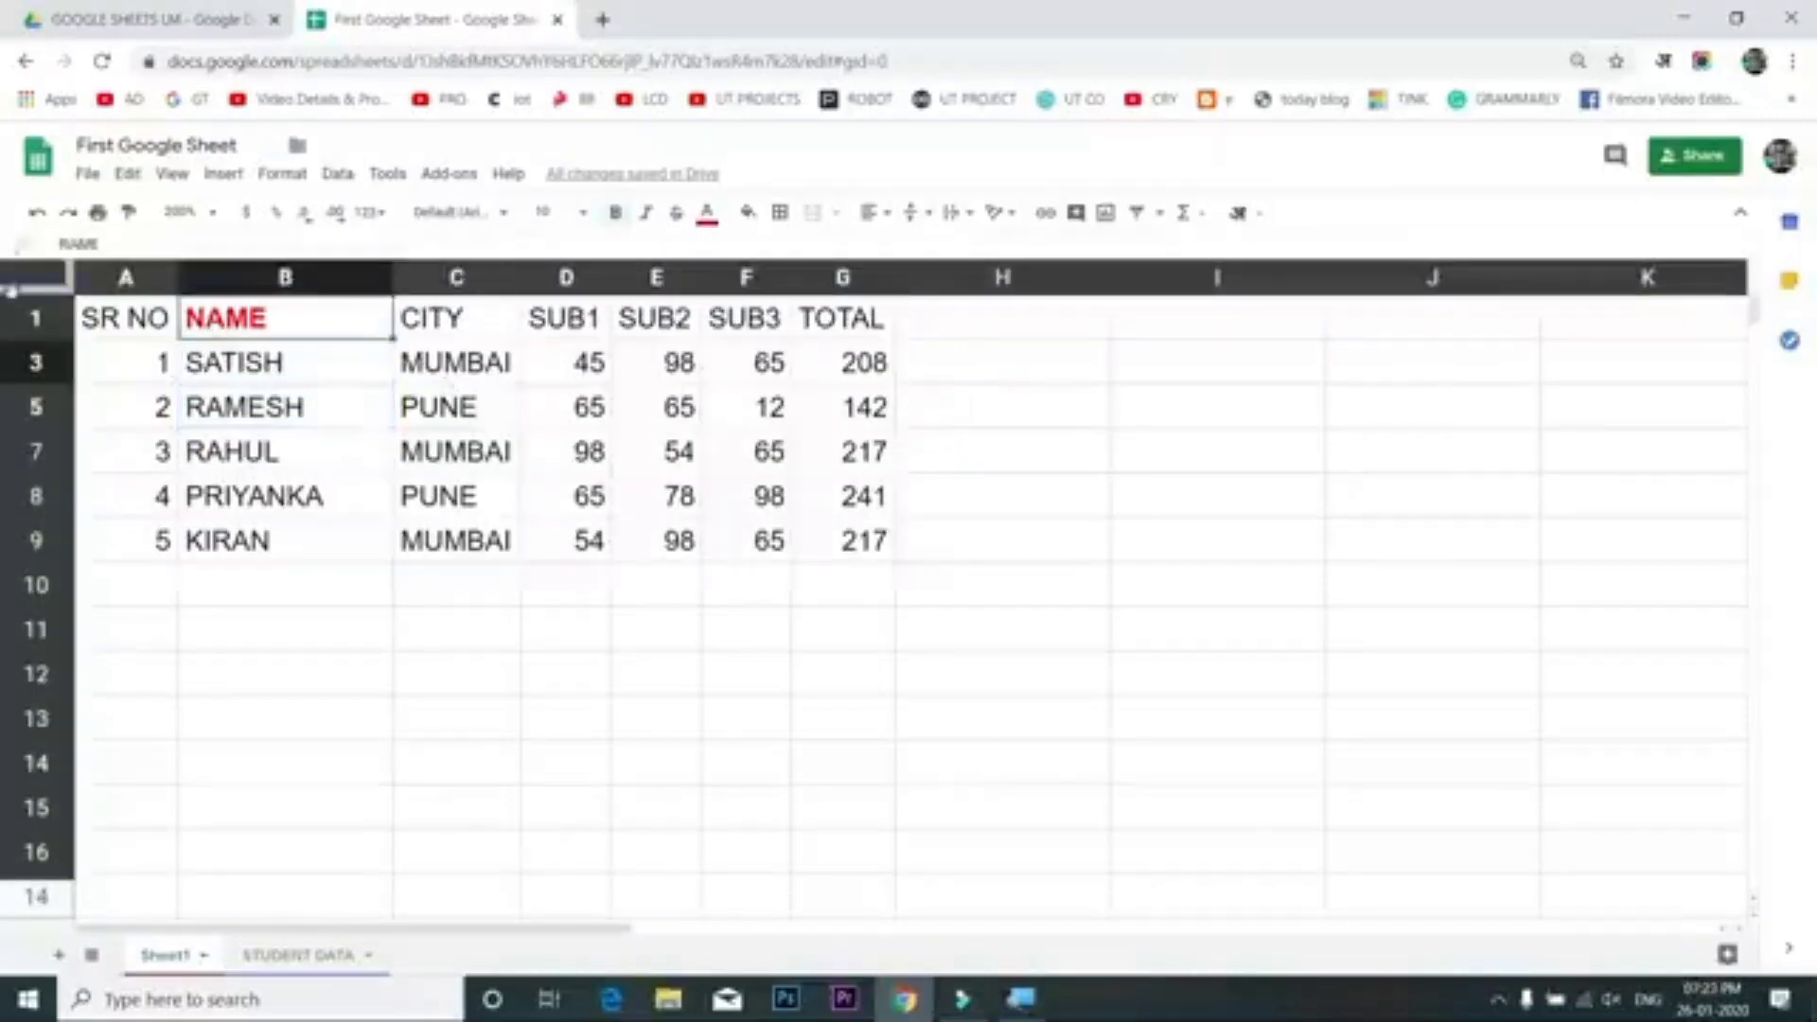
pyautogui.click(135, 318)
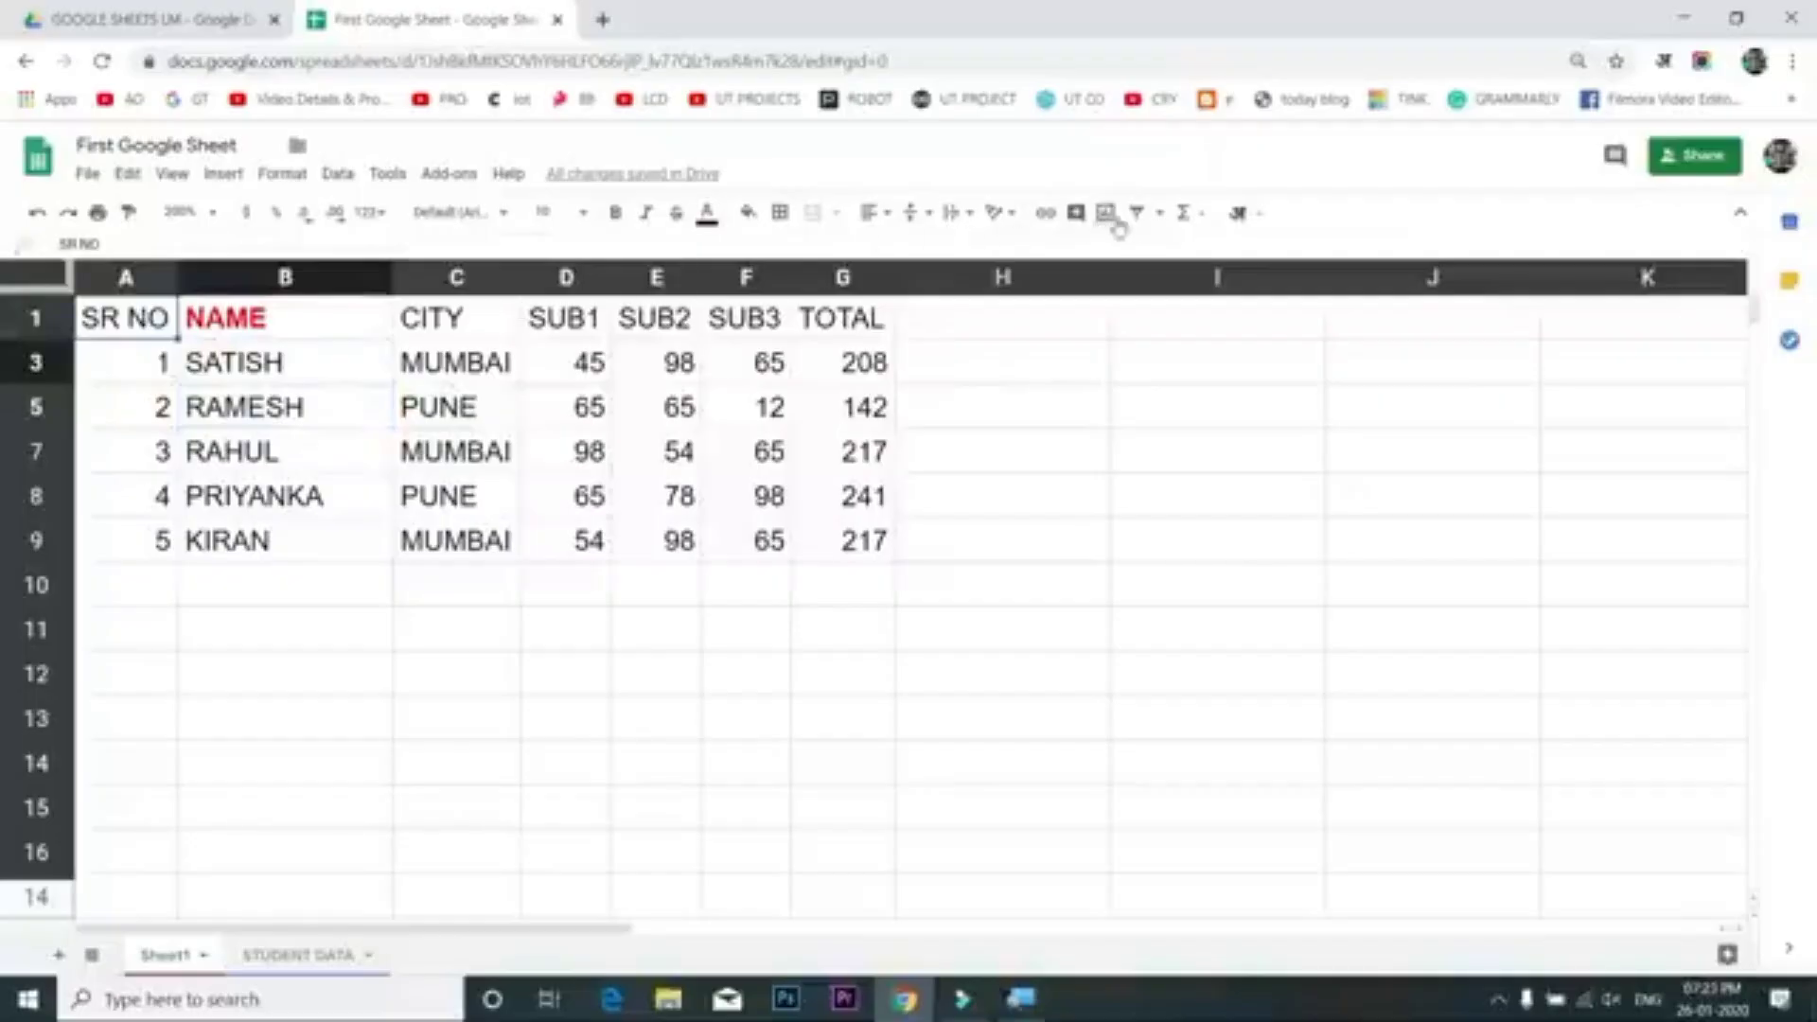
pyautogui.click(1158, 214)
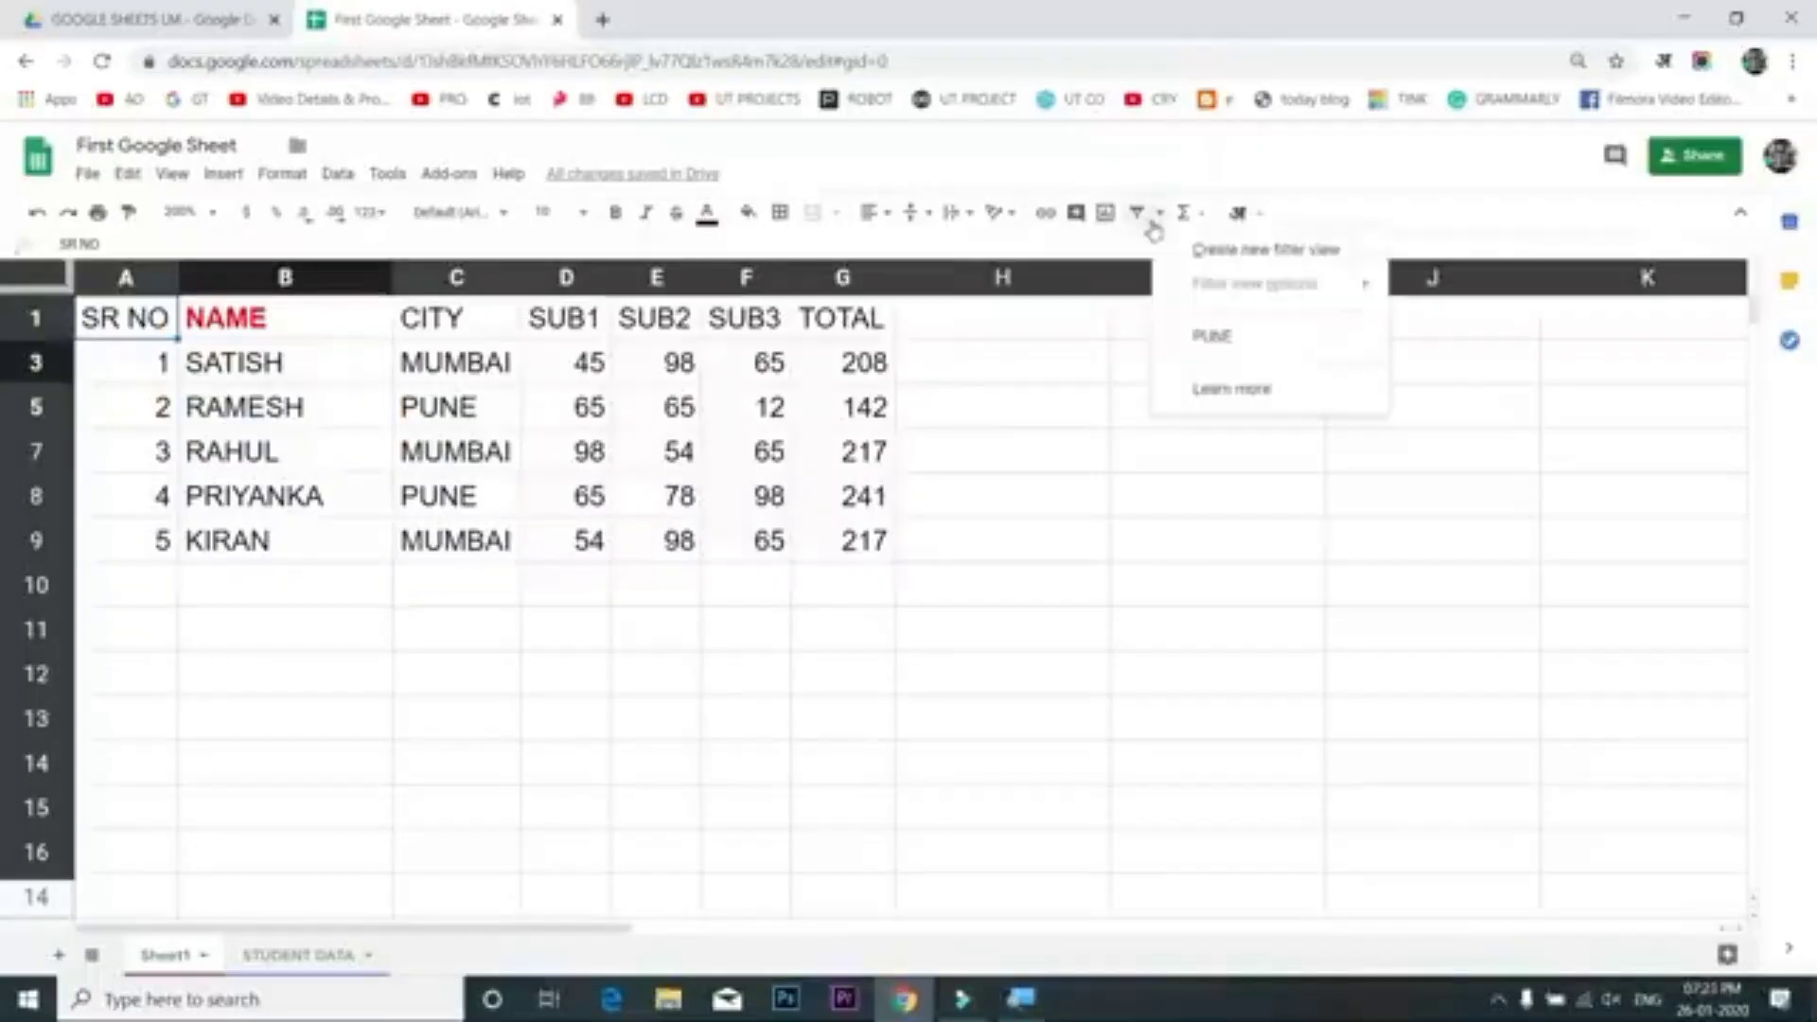
pyautogui.click(1277, 253)
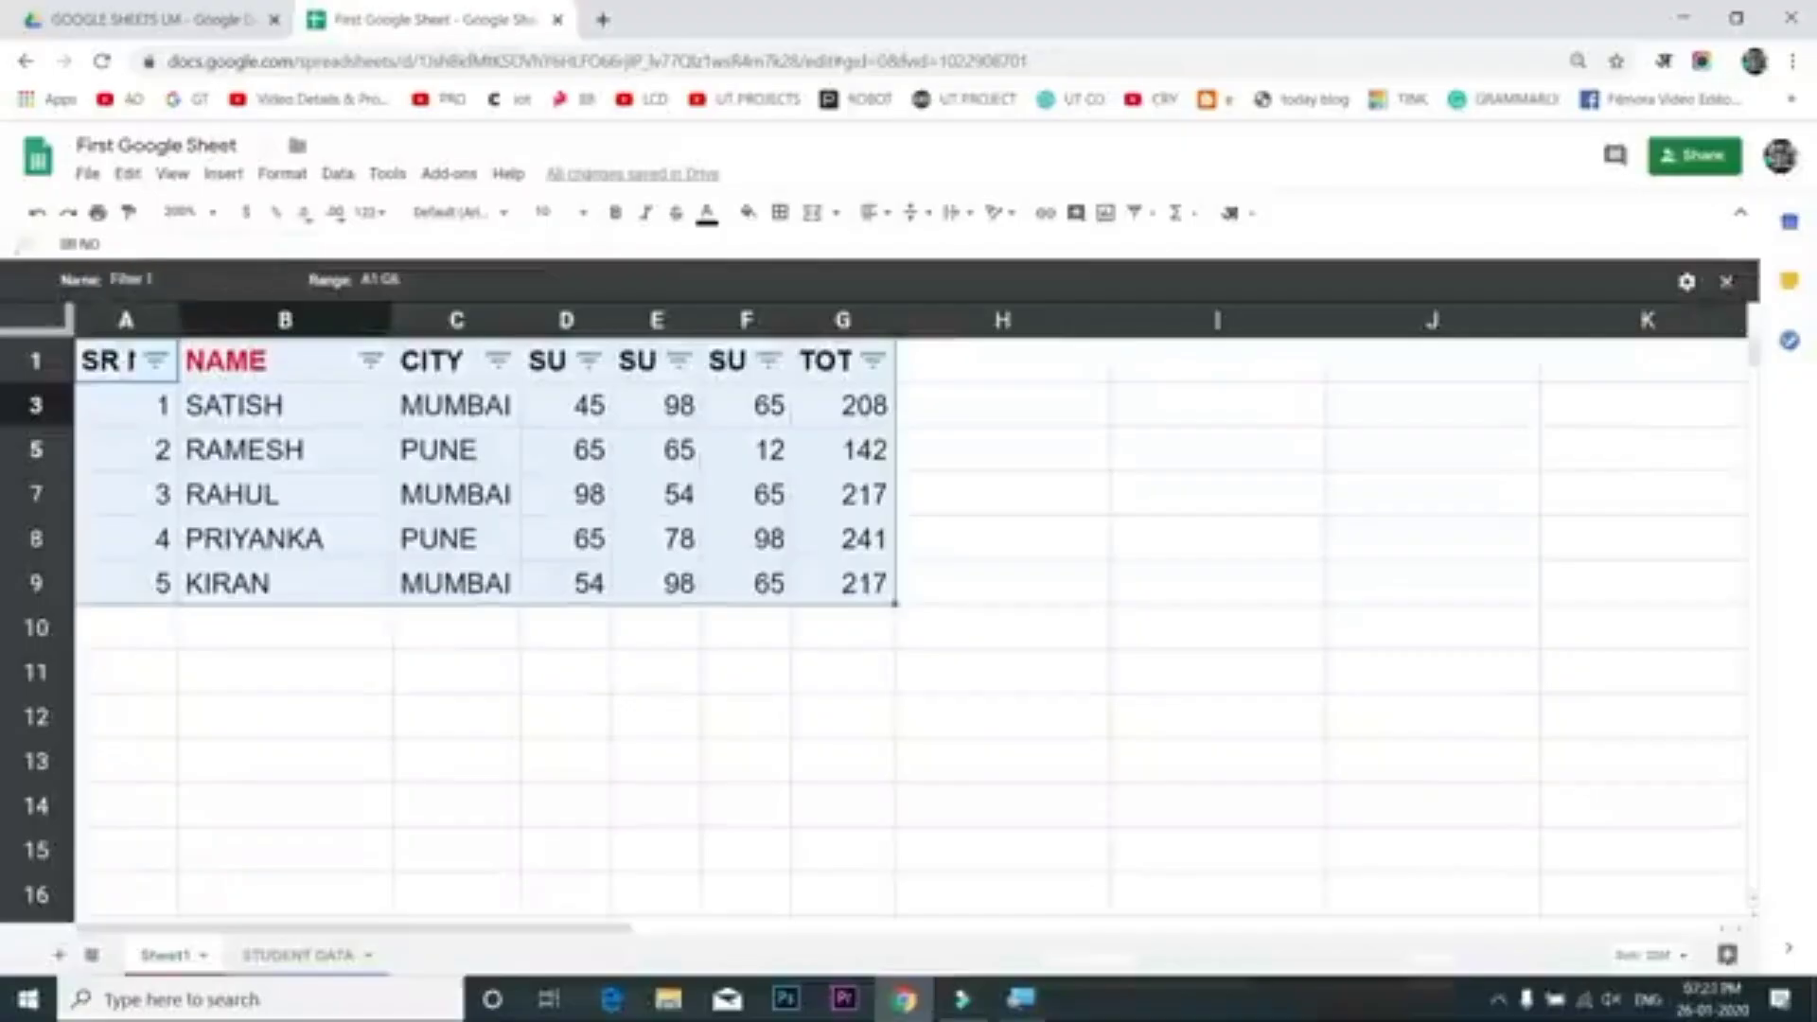
pyautogui.click(164, 279)
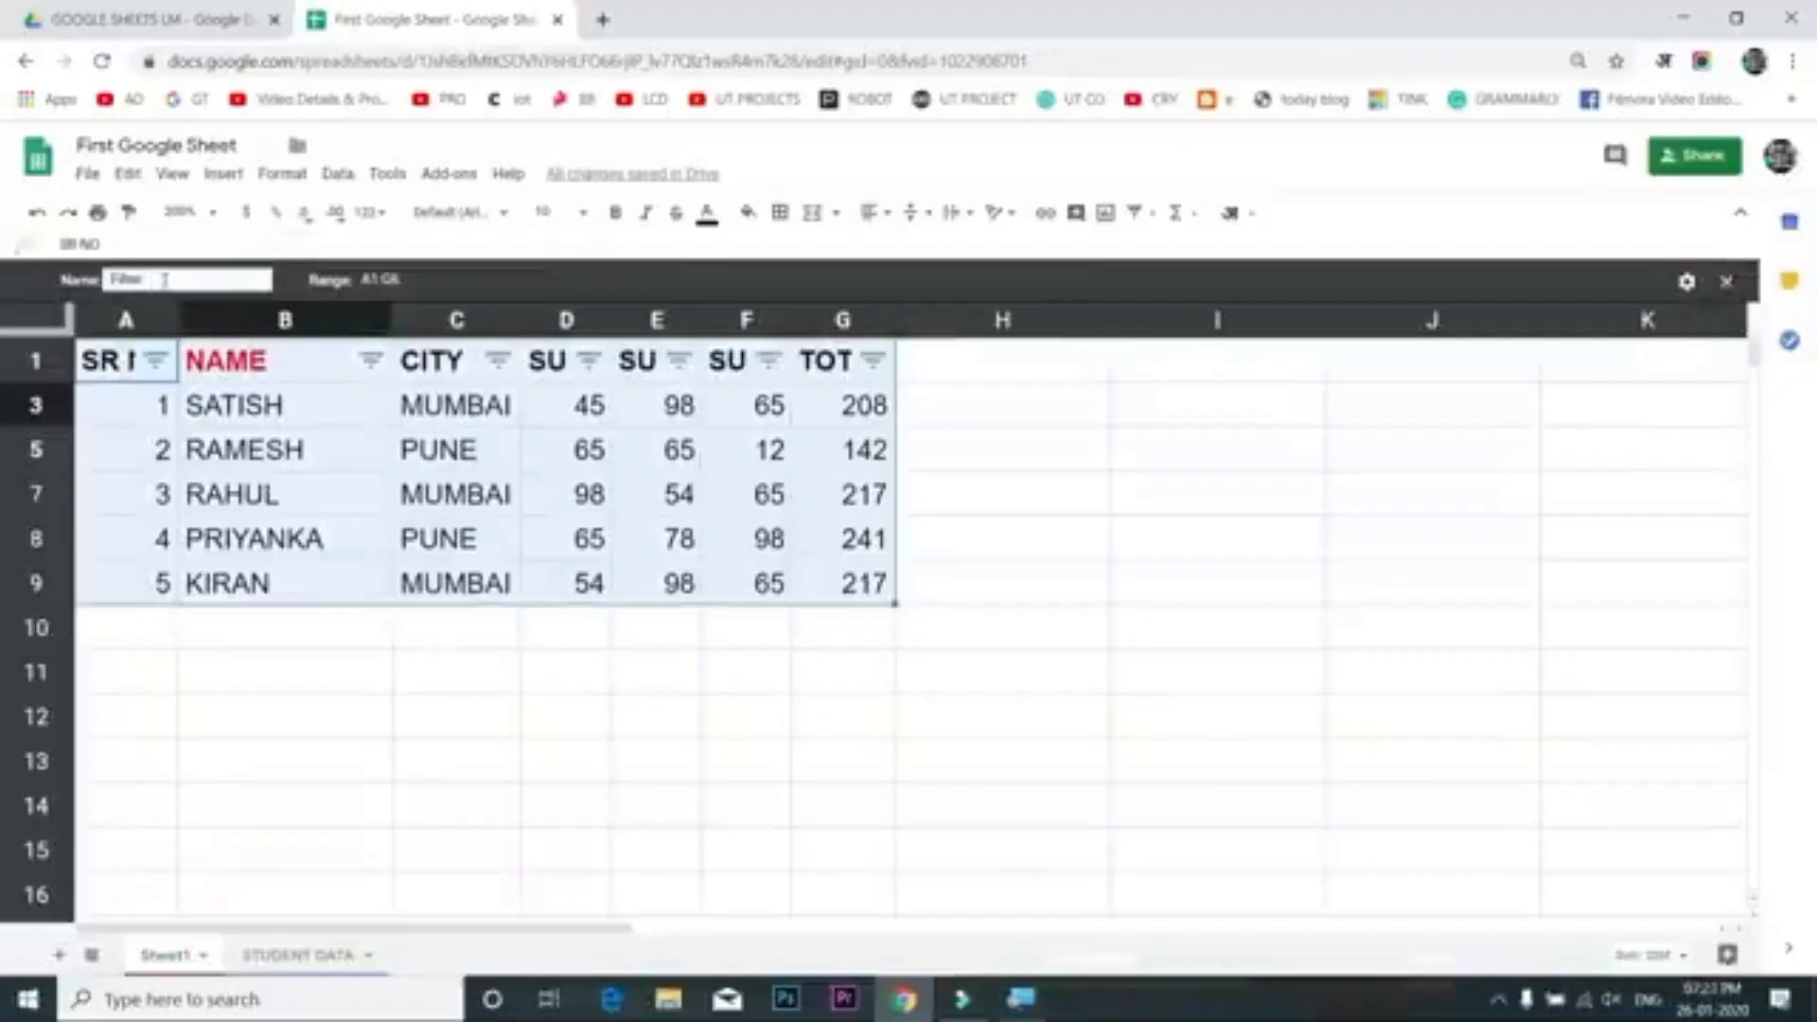
pyautogui.write('R')
pyautogui.write('MUMBAI')
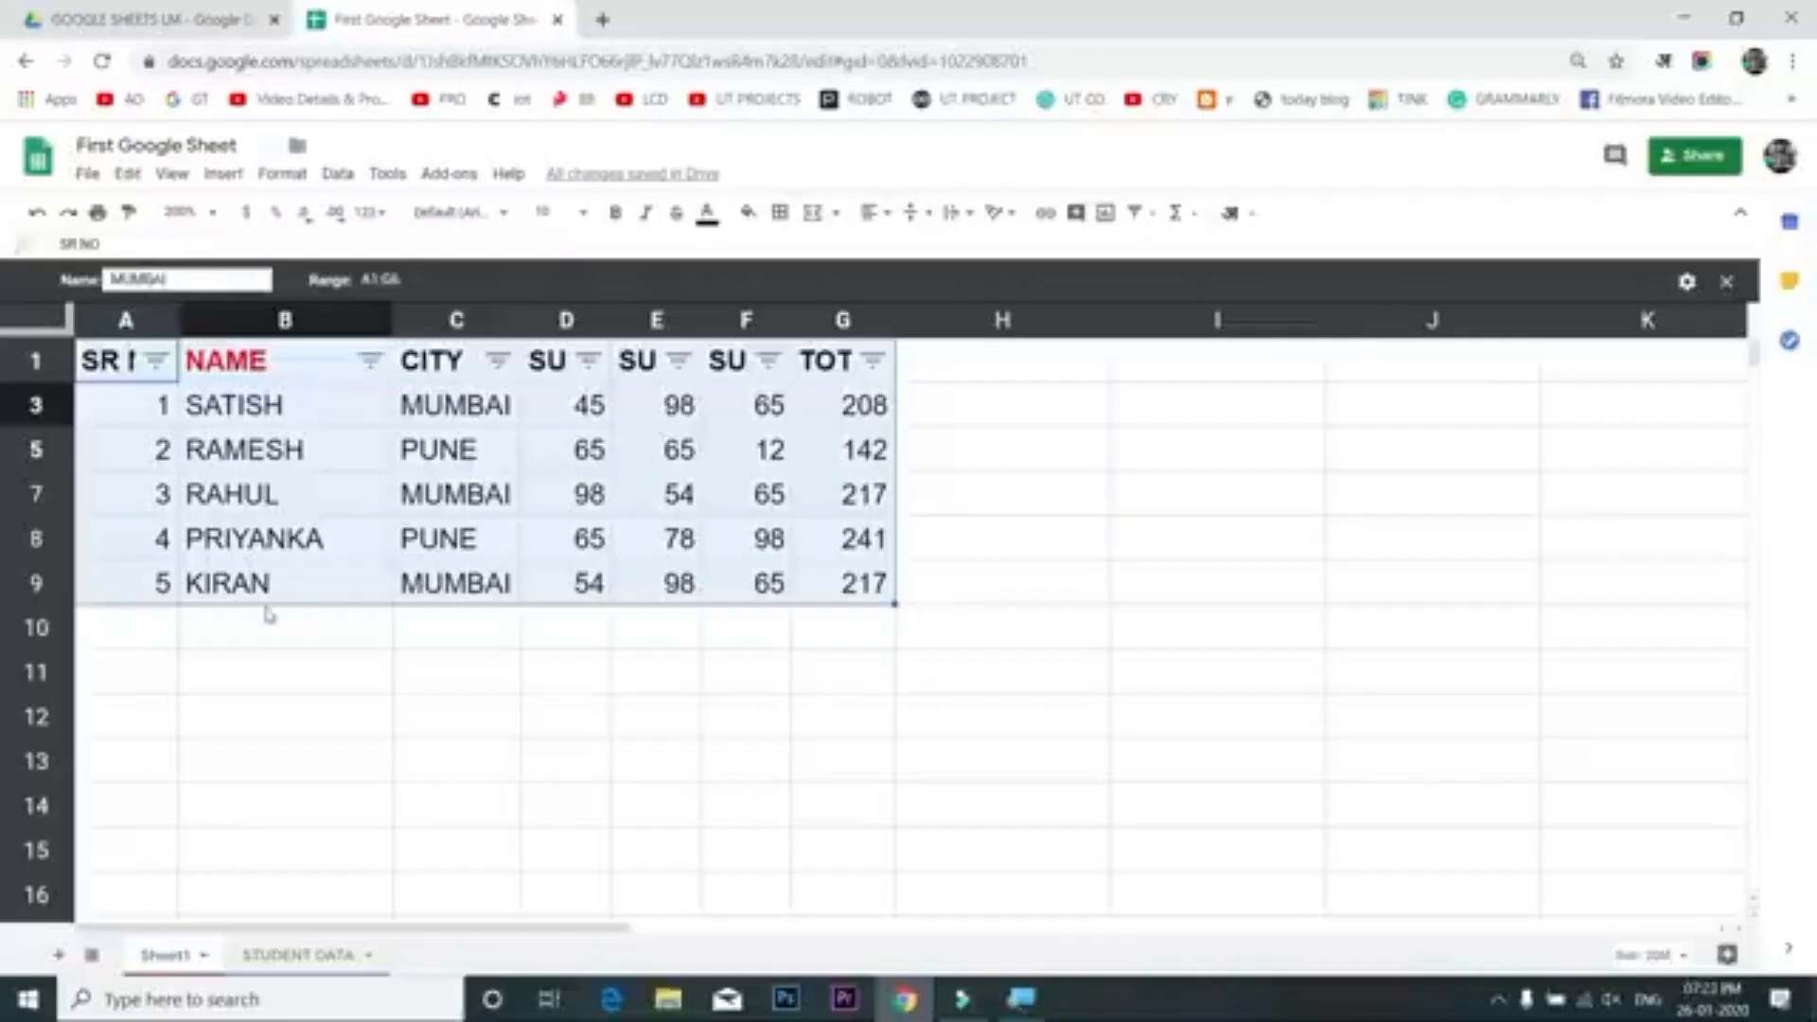
pyautogui.press('Return')
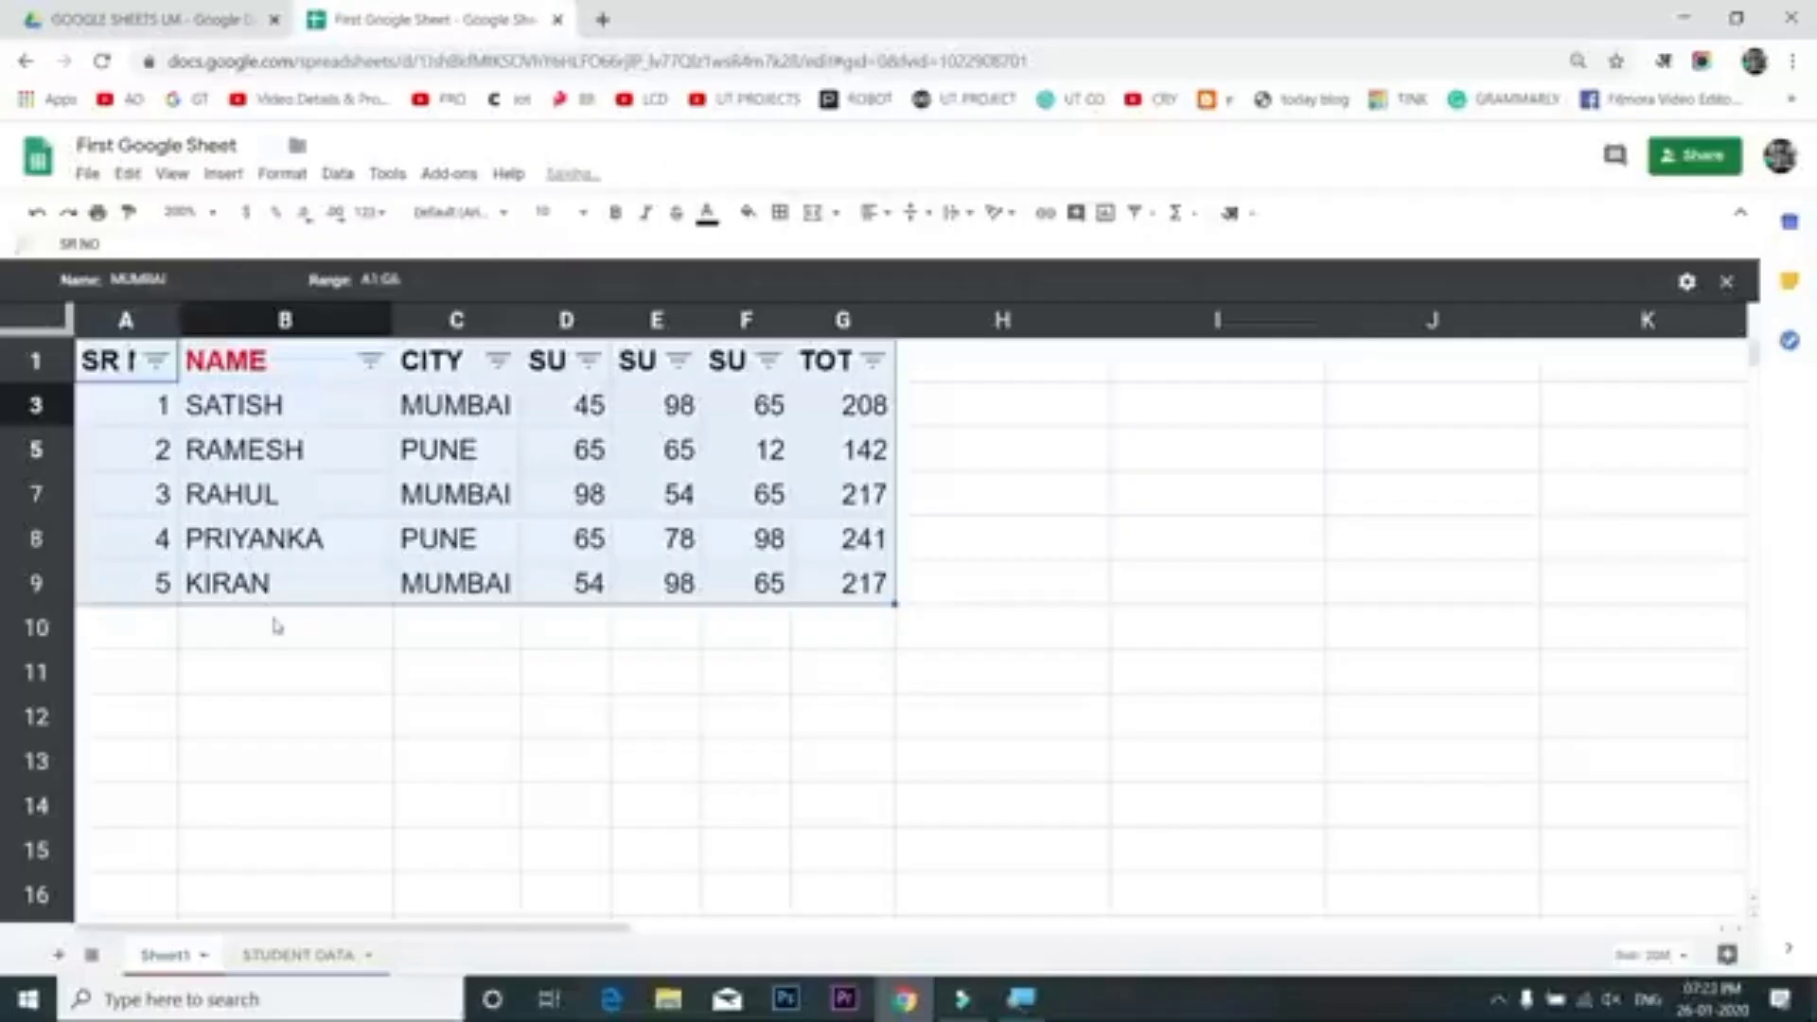
# Filter the CITY column of the MUMBAI view to show only MUMBAI rows and close the filter view
pyautogui.click(497, 359)
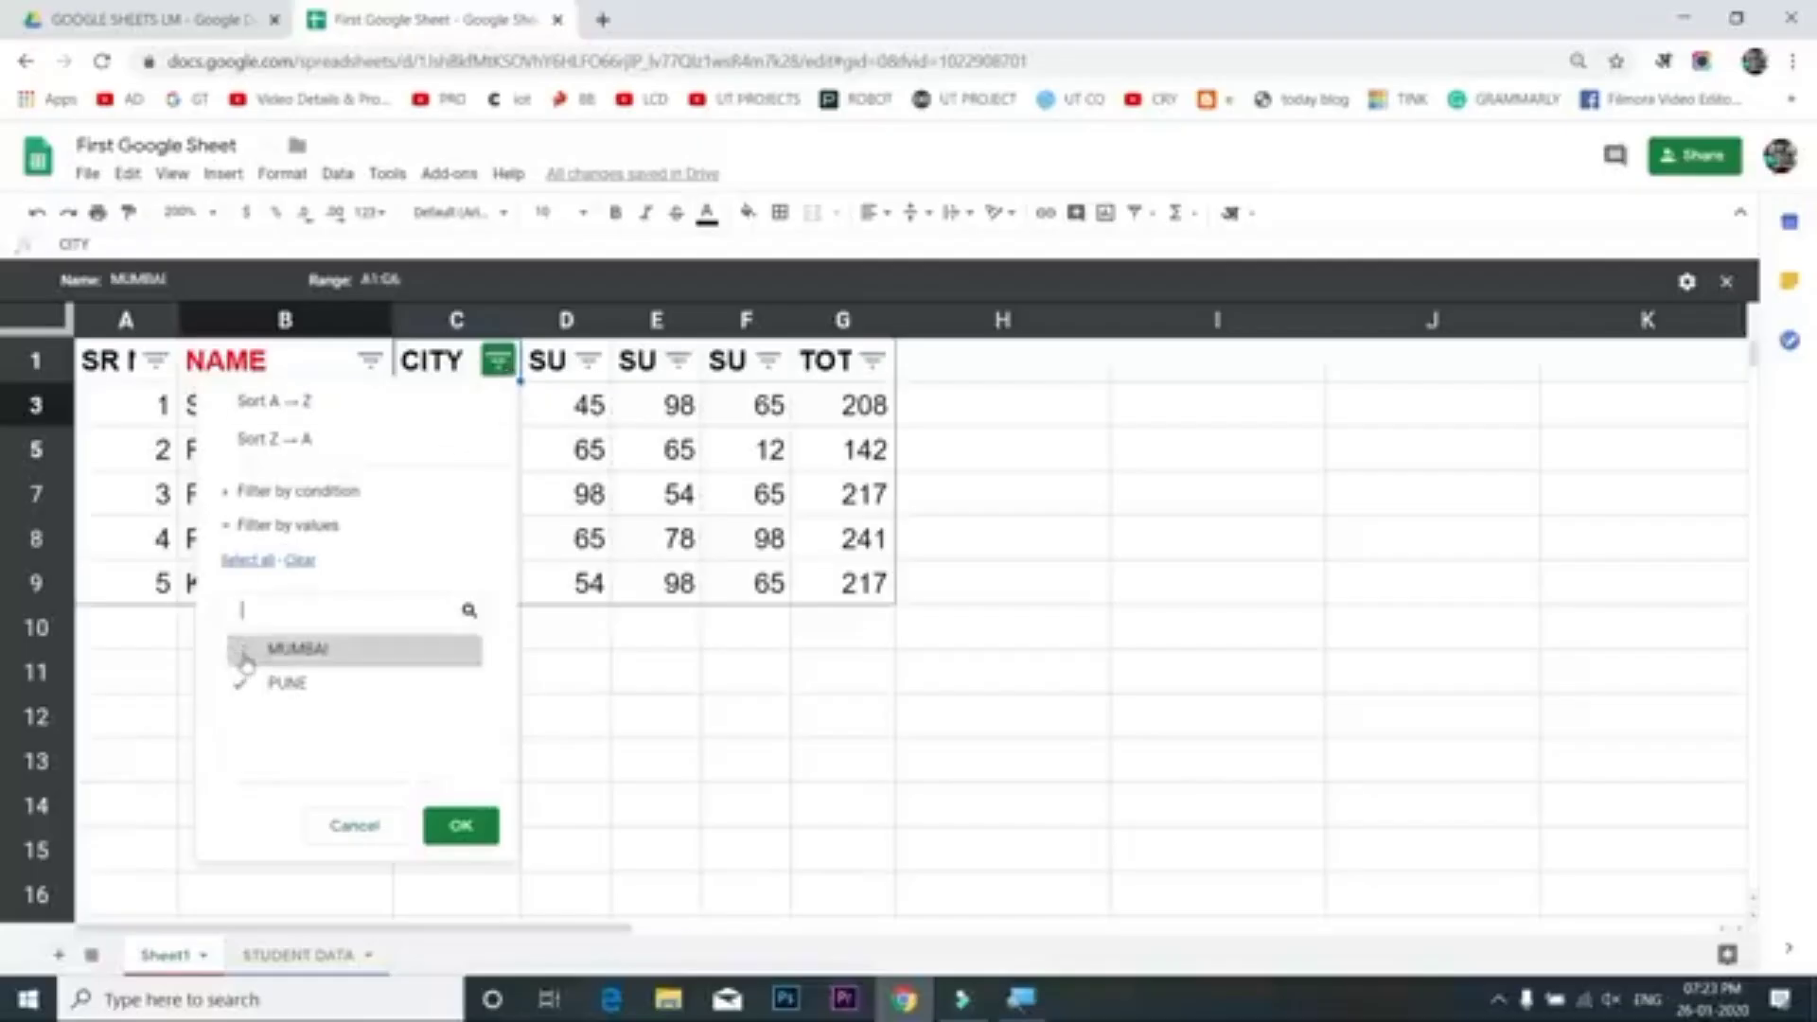
pyautogui.click(248, 682)
pyautogui.click(461, 825)
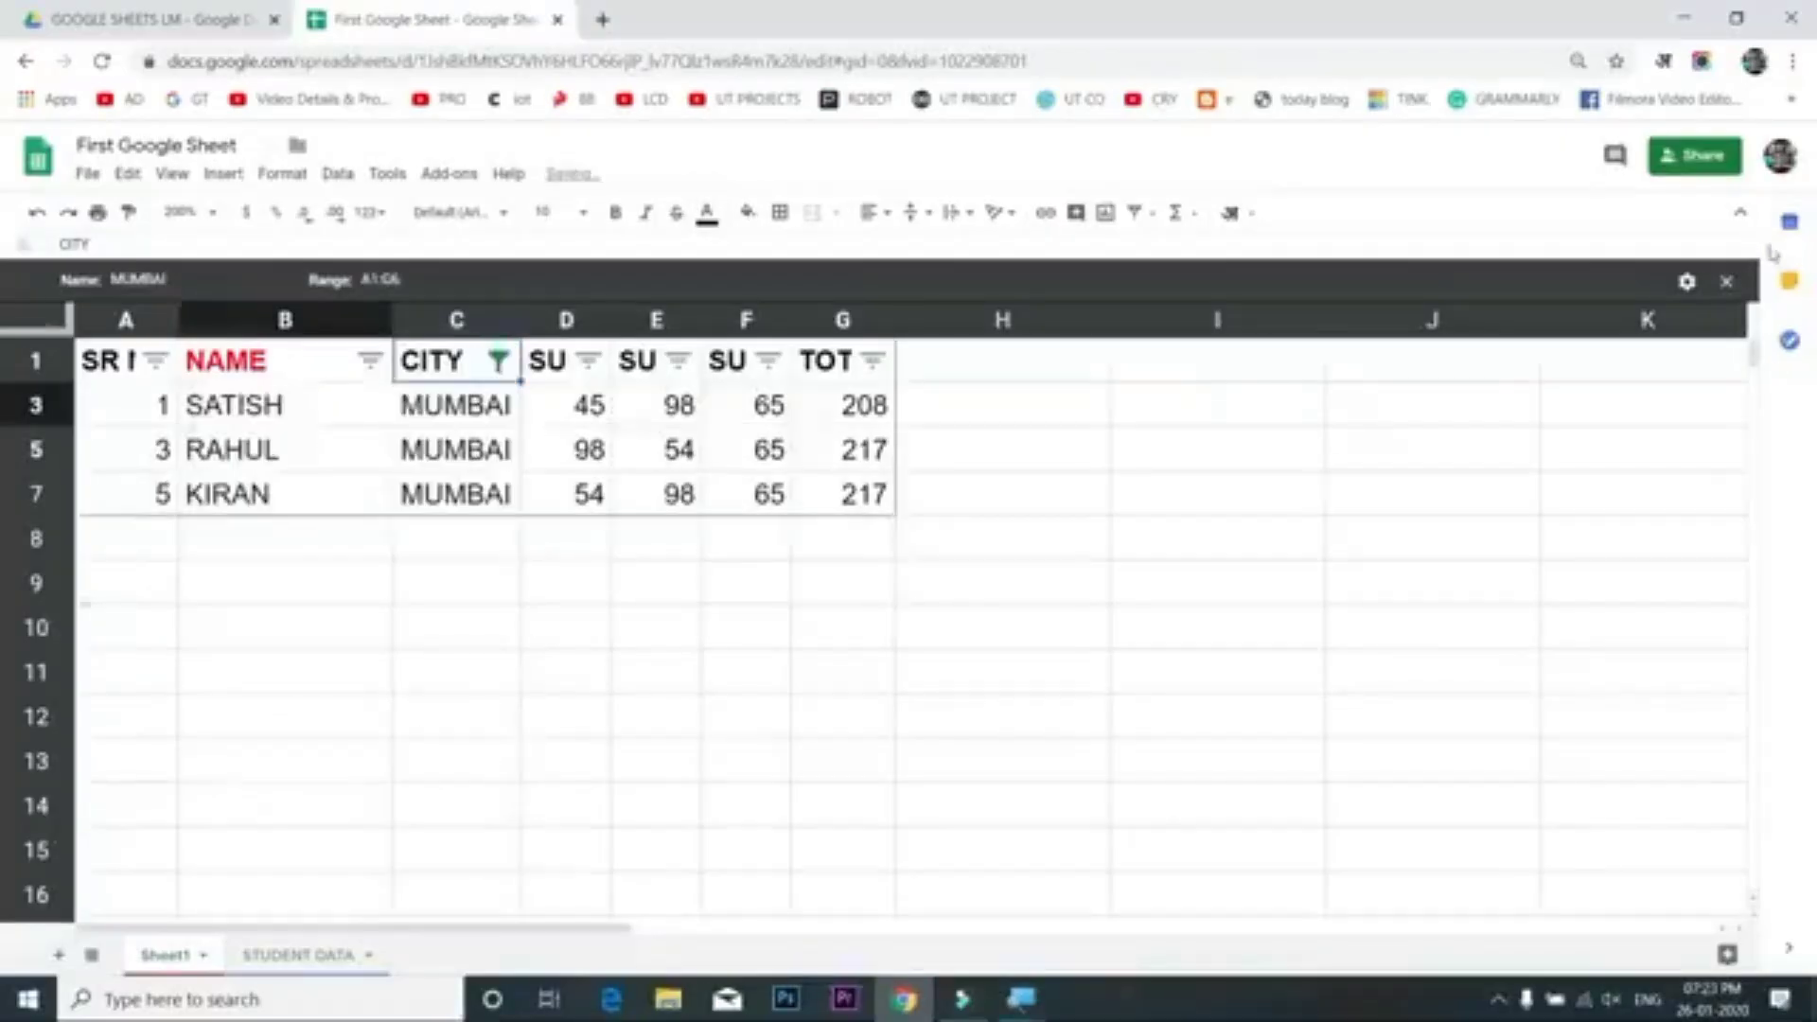
pyautogui.click(1725, 280)
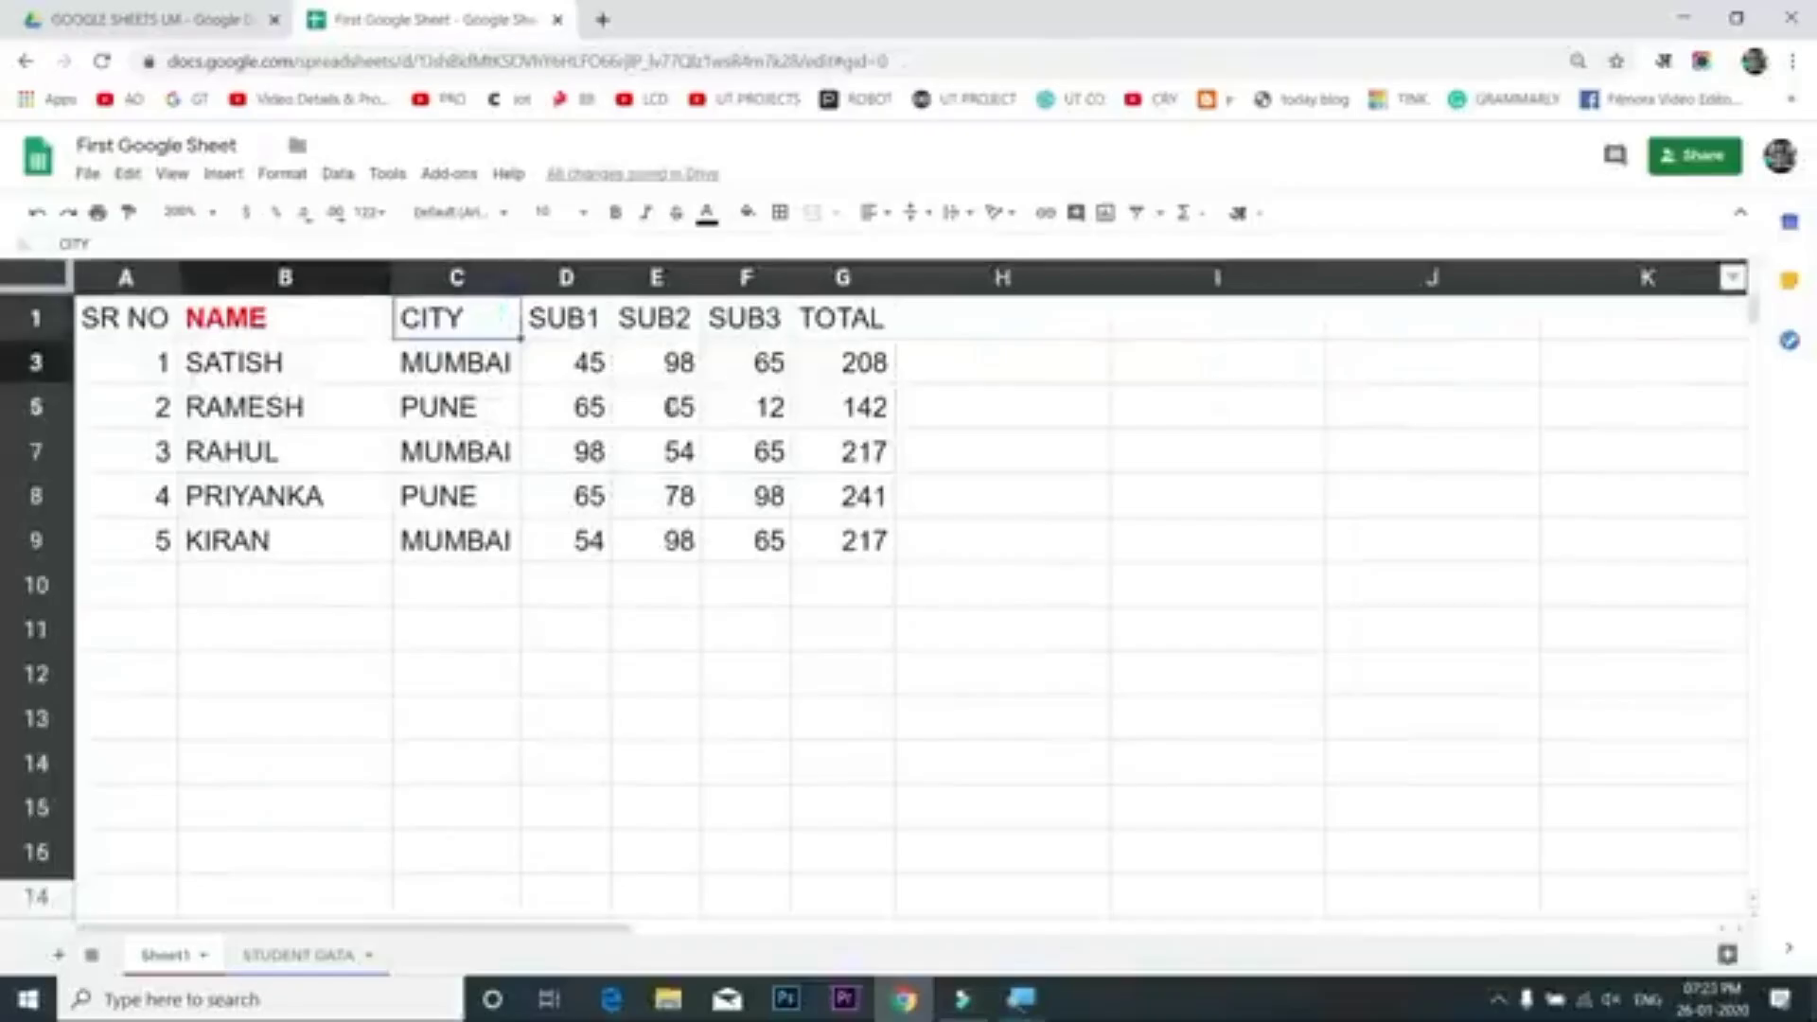
# Turn on filtering for the student table and open the saved MUMBAI filter view
pyautogui.click(668, 407)
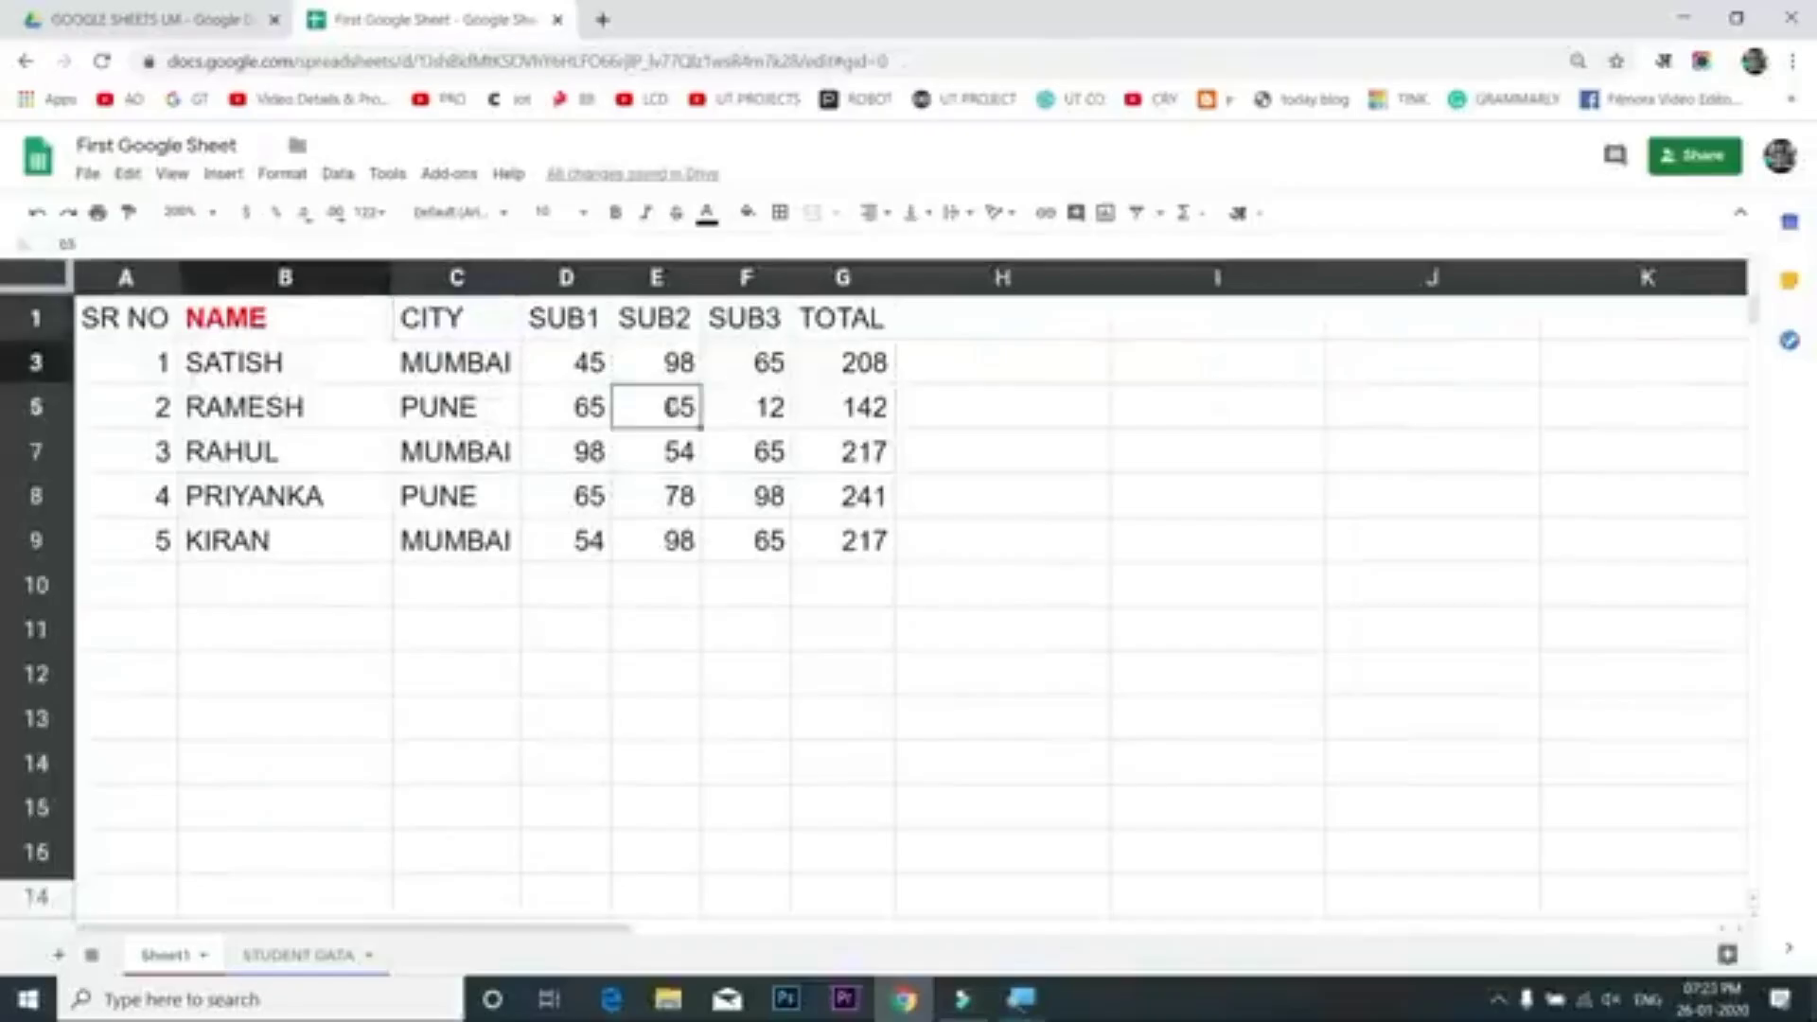
pyautogui.click(1137, 212)
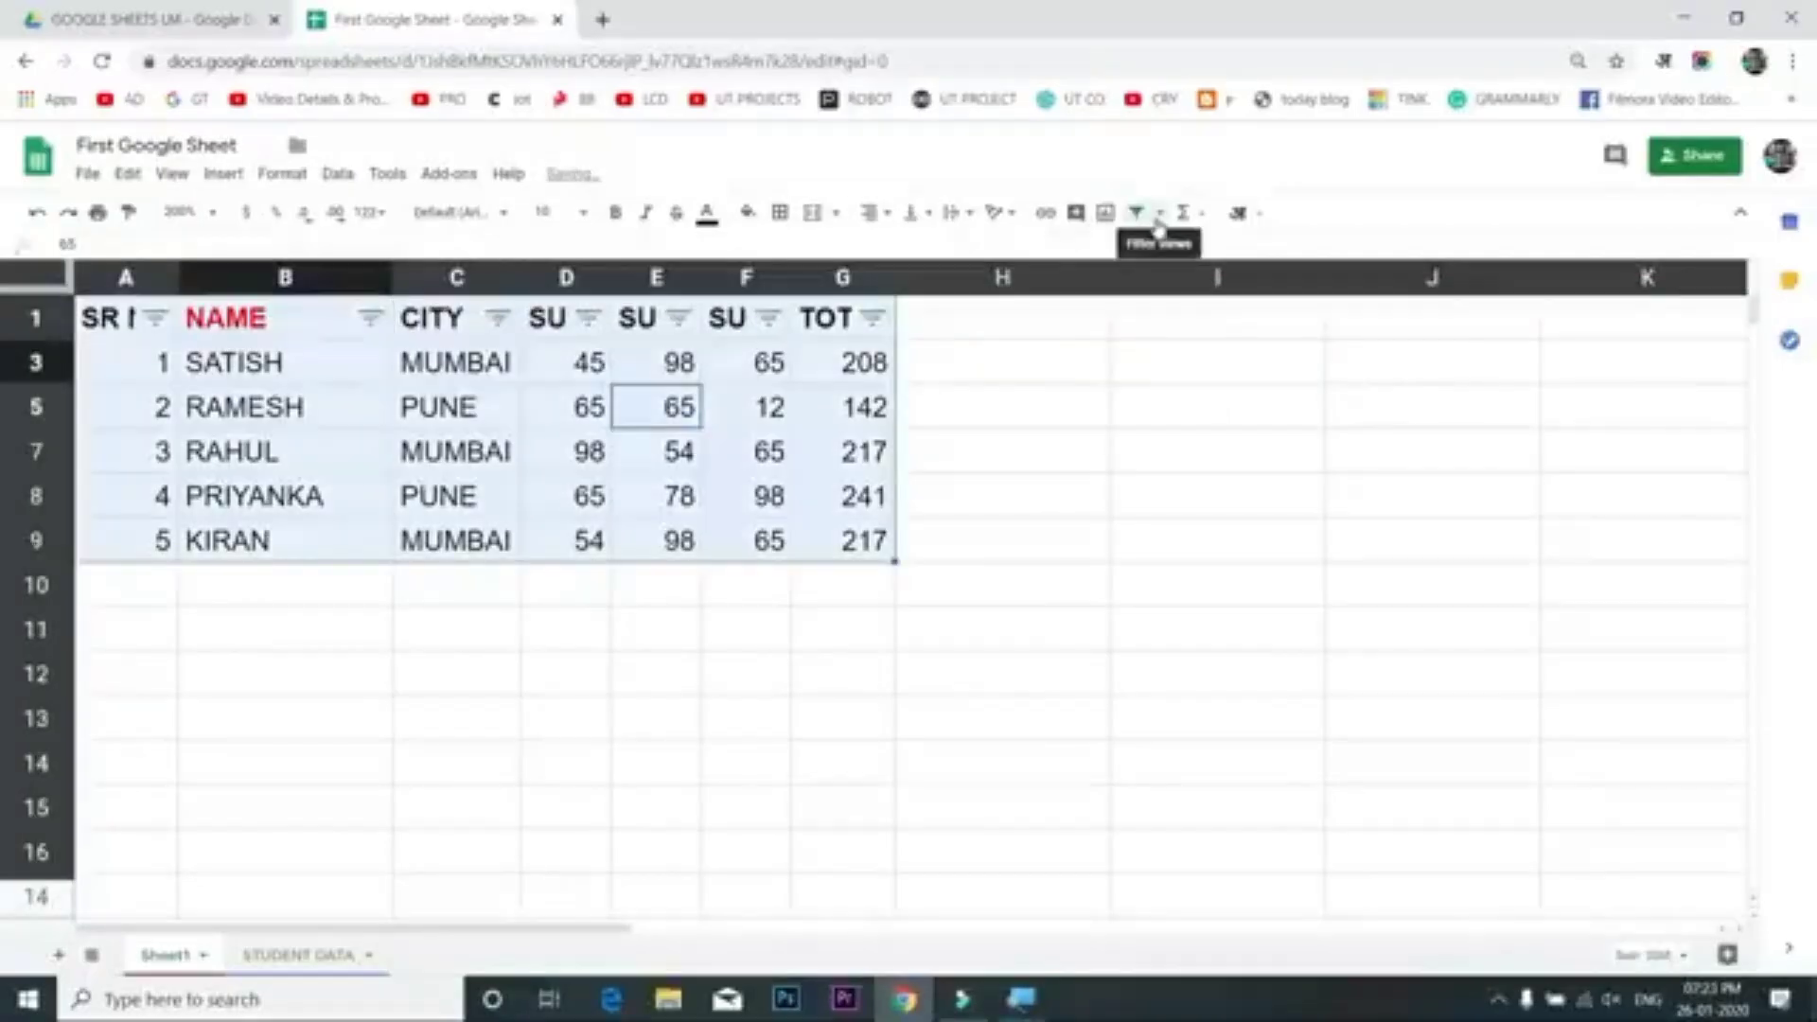
pyautogui.click(1158, 214)
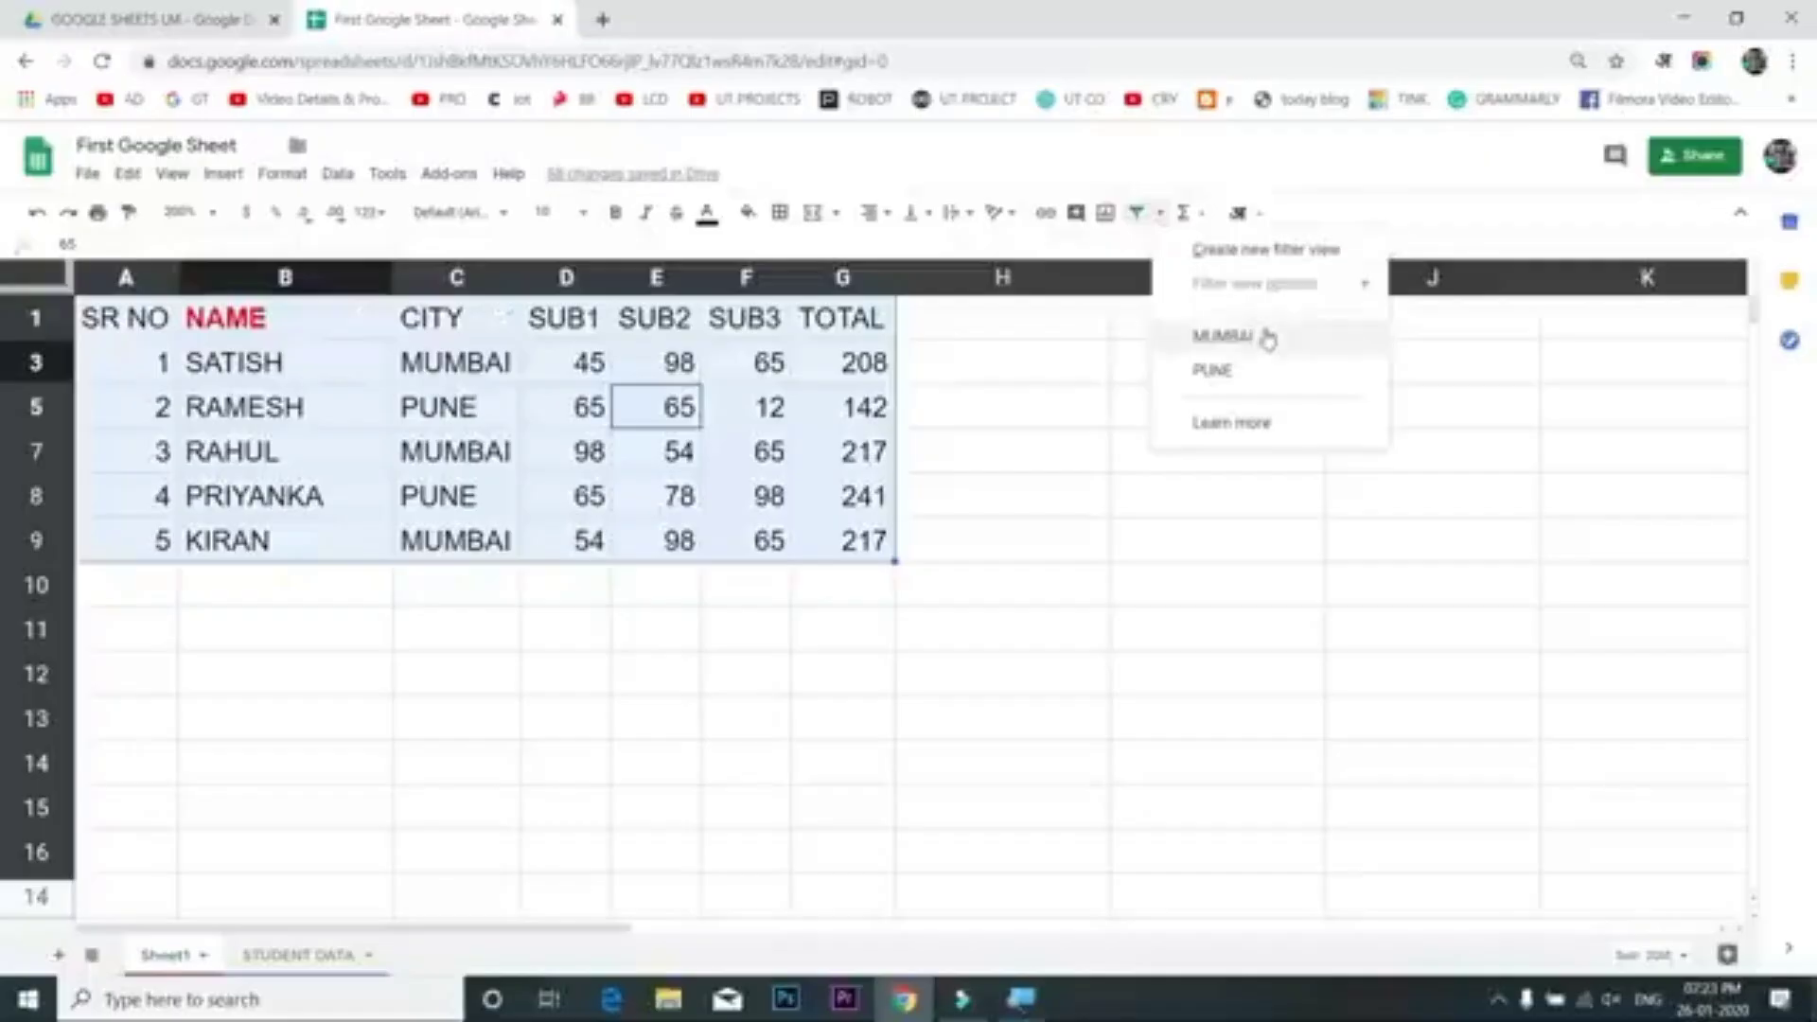
pyautogui.click(1266, 346)
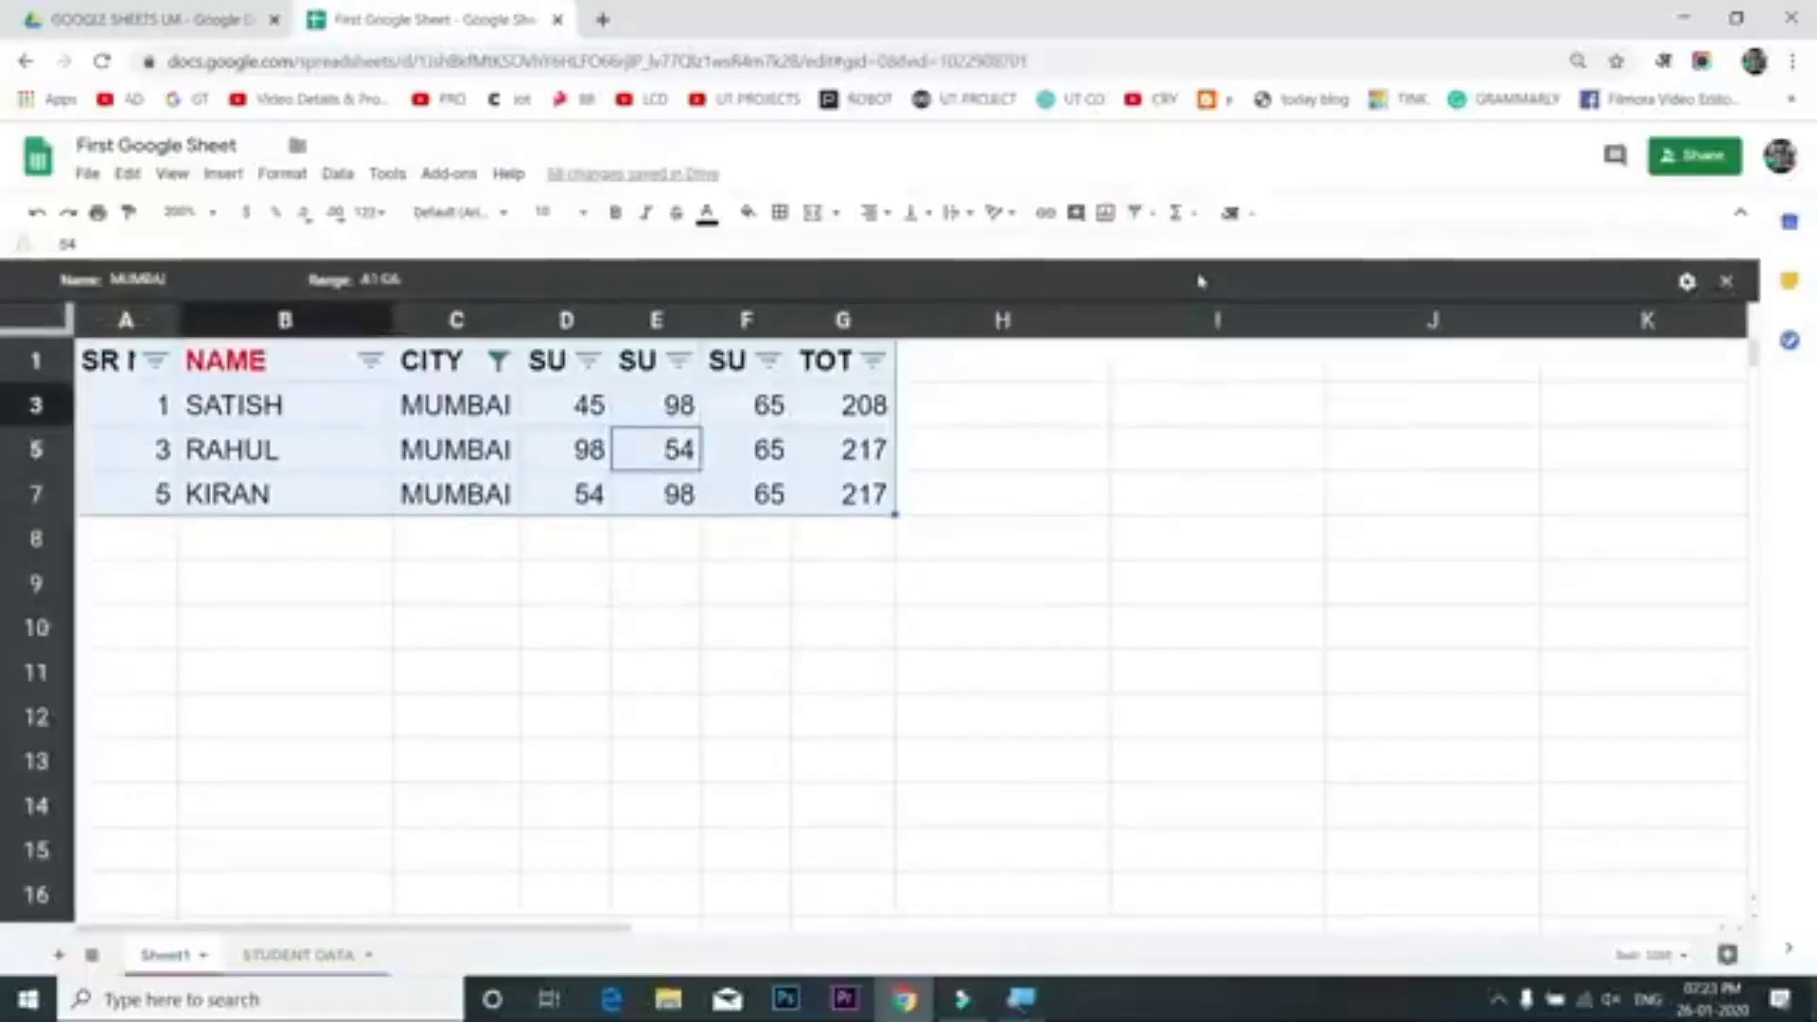
# Switch to the saved PUNE filter view and close it to return to the full student table
pyautogui.click(1196, 220)
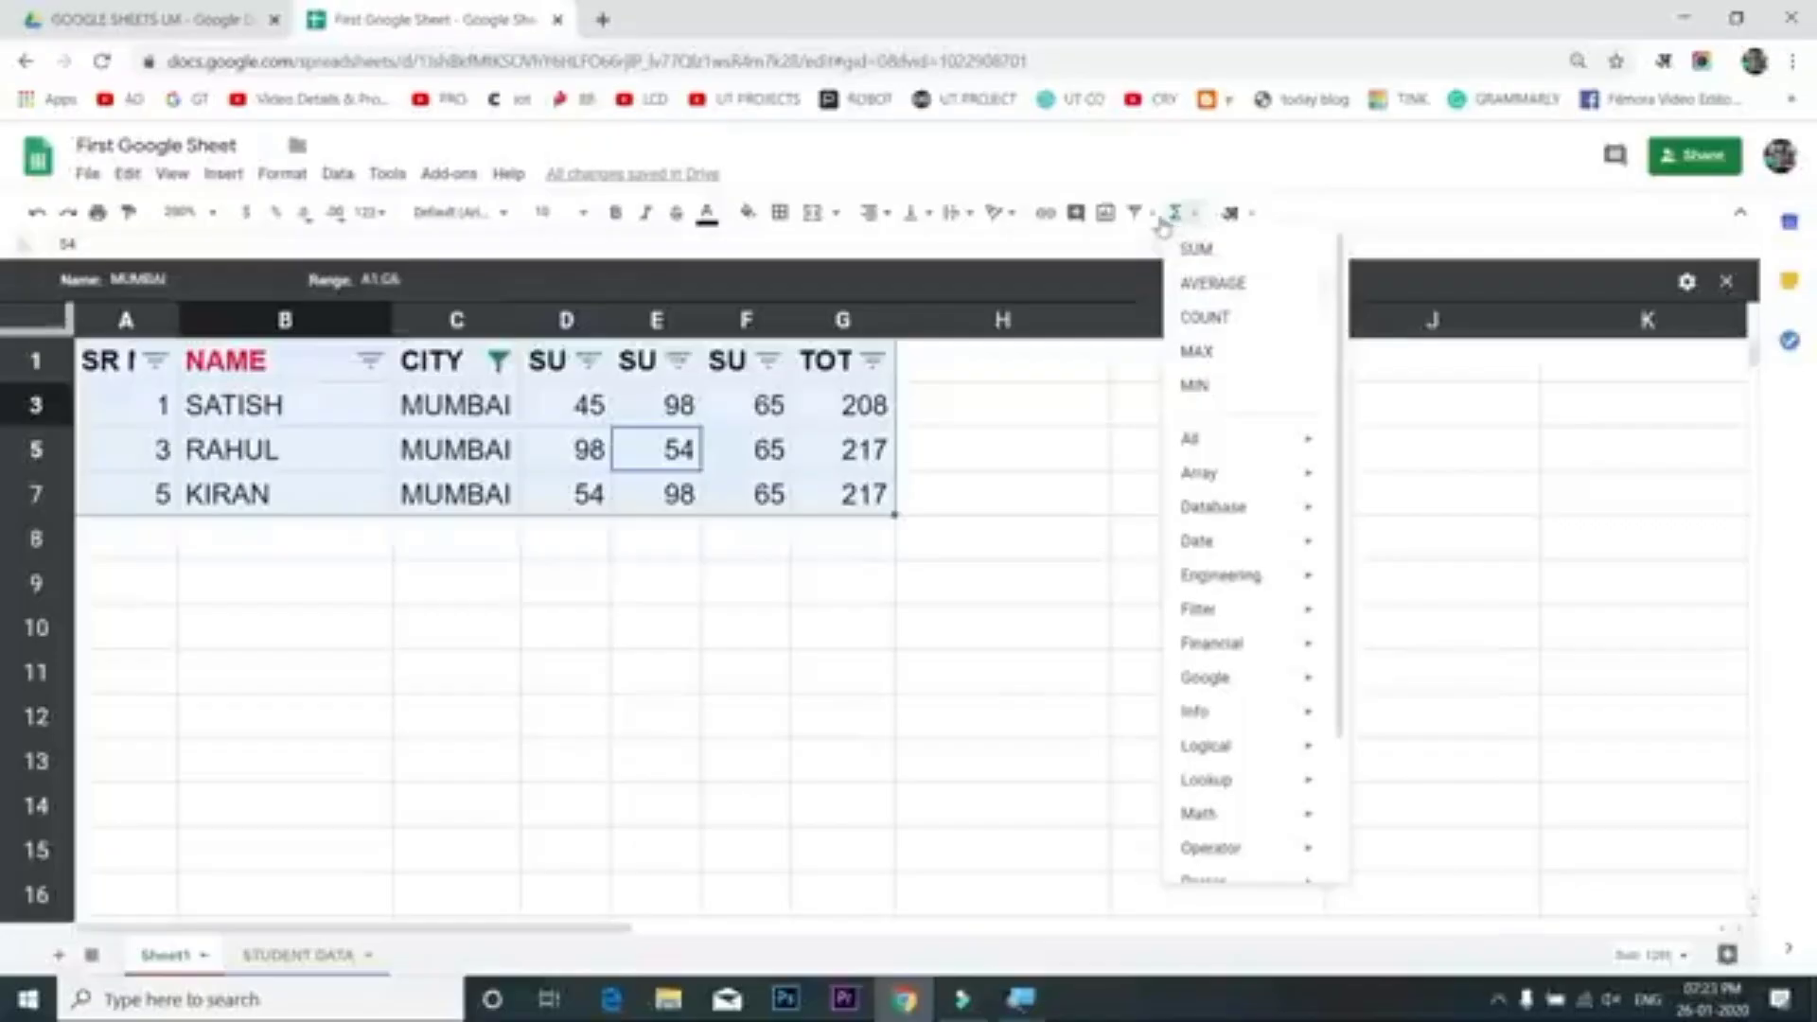
pyautogui.click(1153, 216)
pyautogui.click(1194, 405)
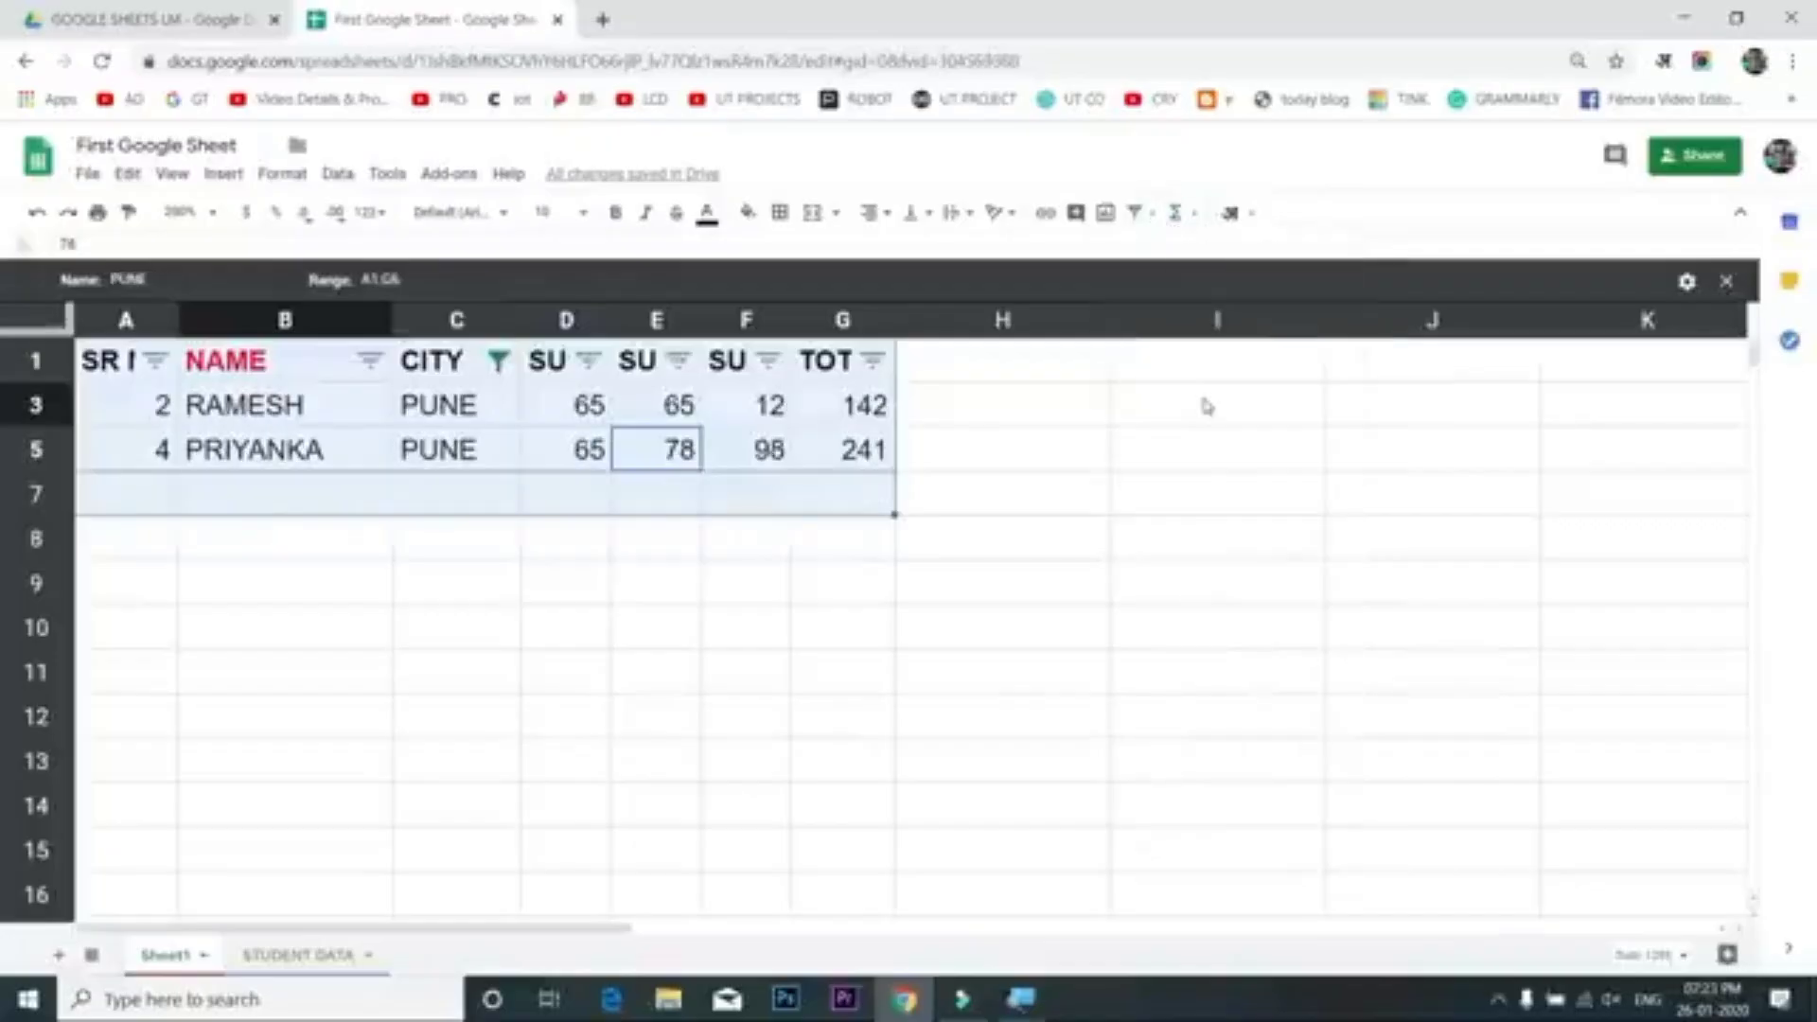
pyautogui.click(1150, 219)
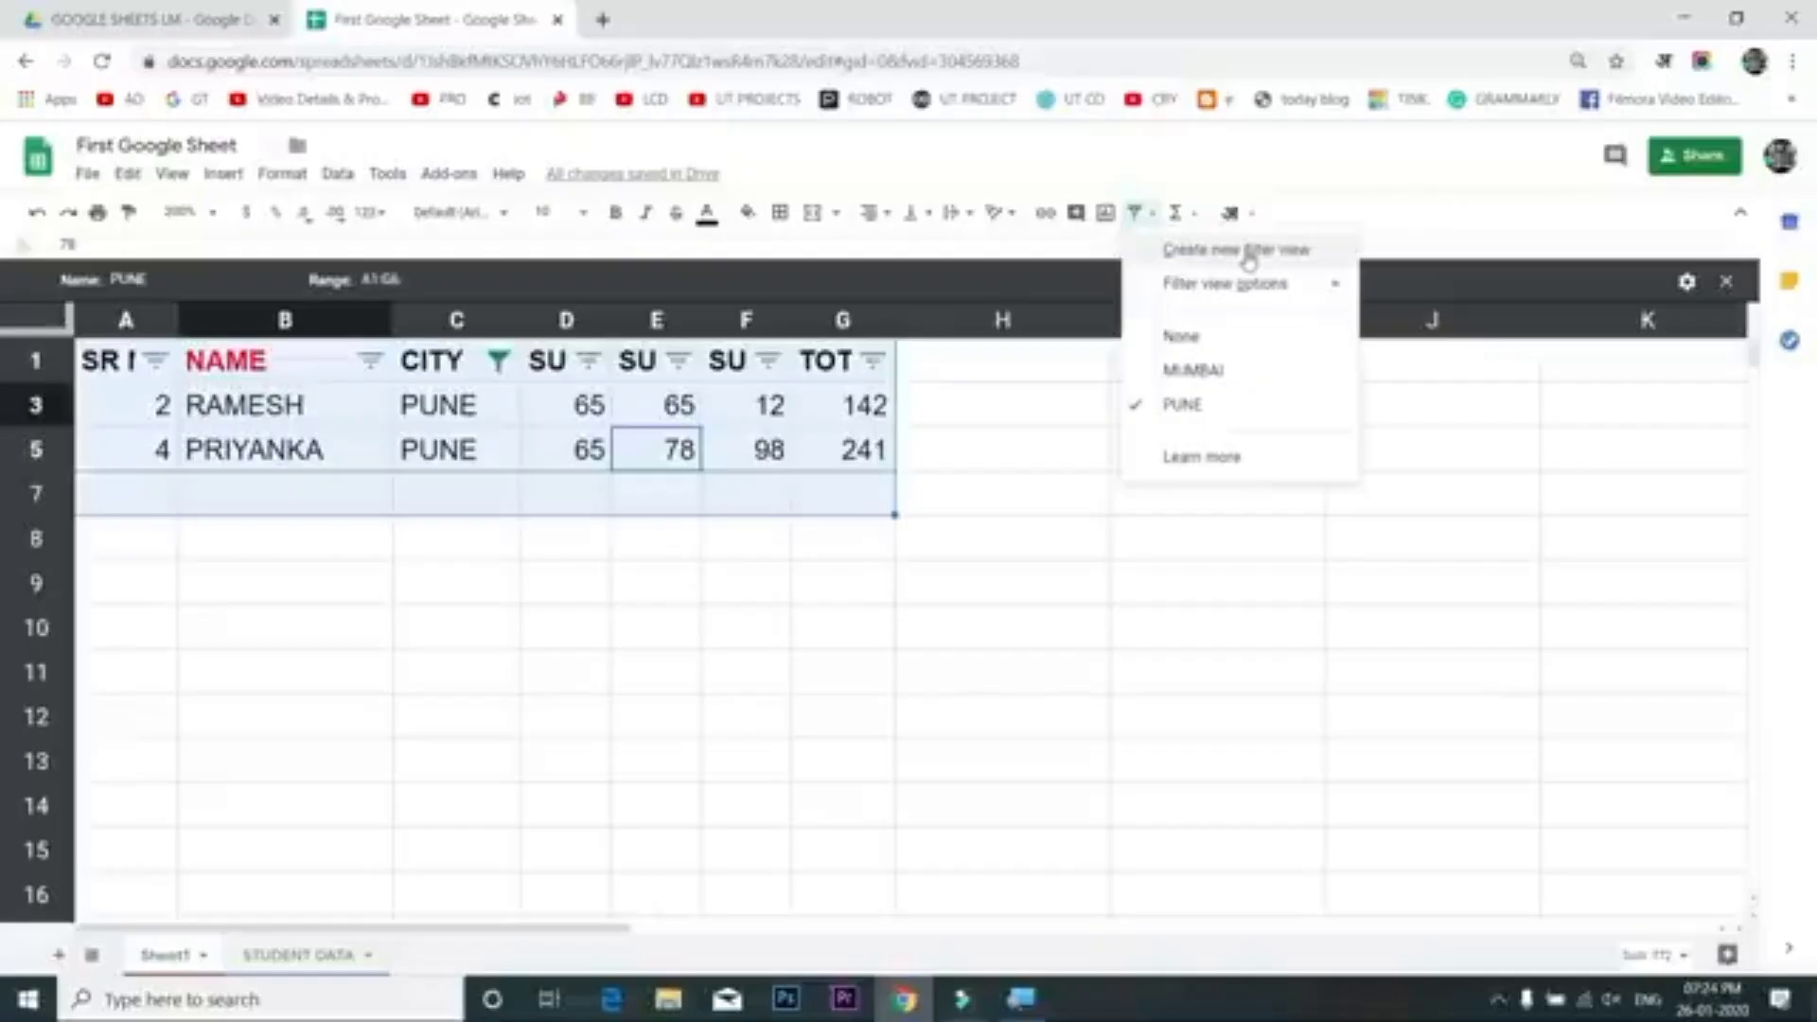
pyautogui.click(1725, 282)
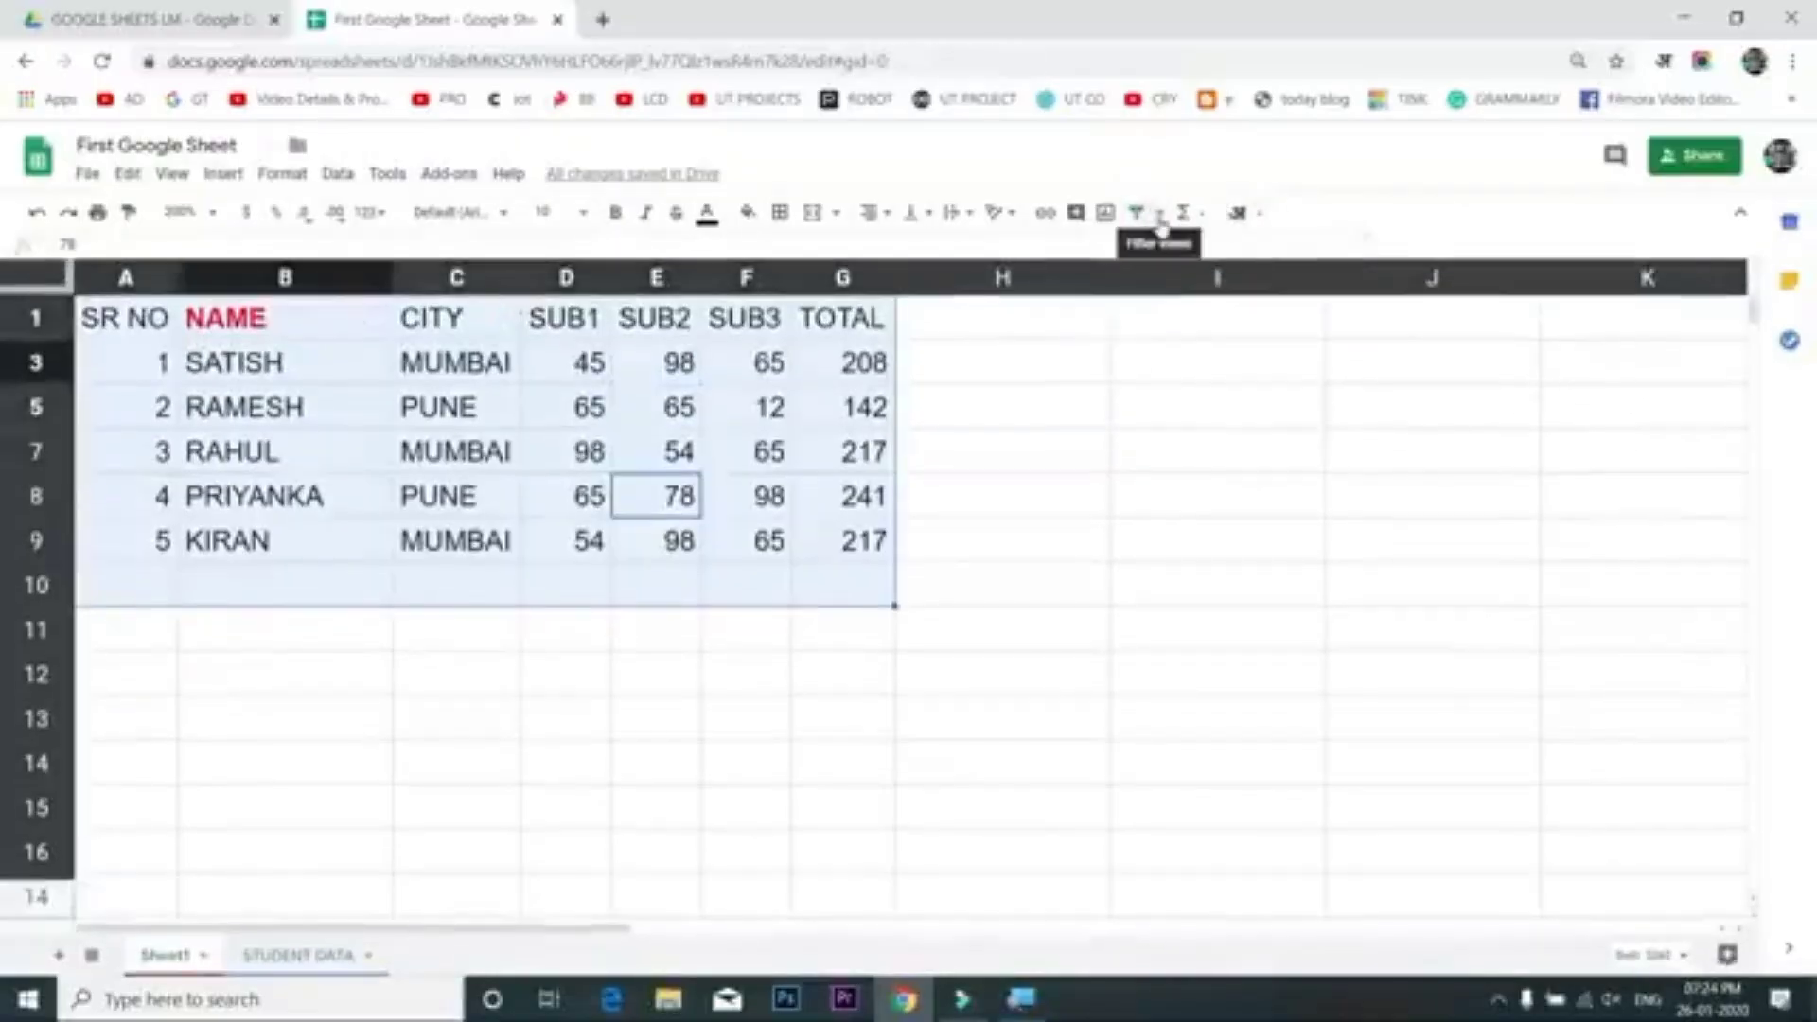
pyautogui.click(1159, 220)
pyautogui.click(1160, 220)
pyautogui.click(1161, 221)
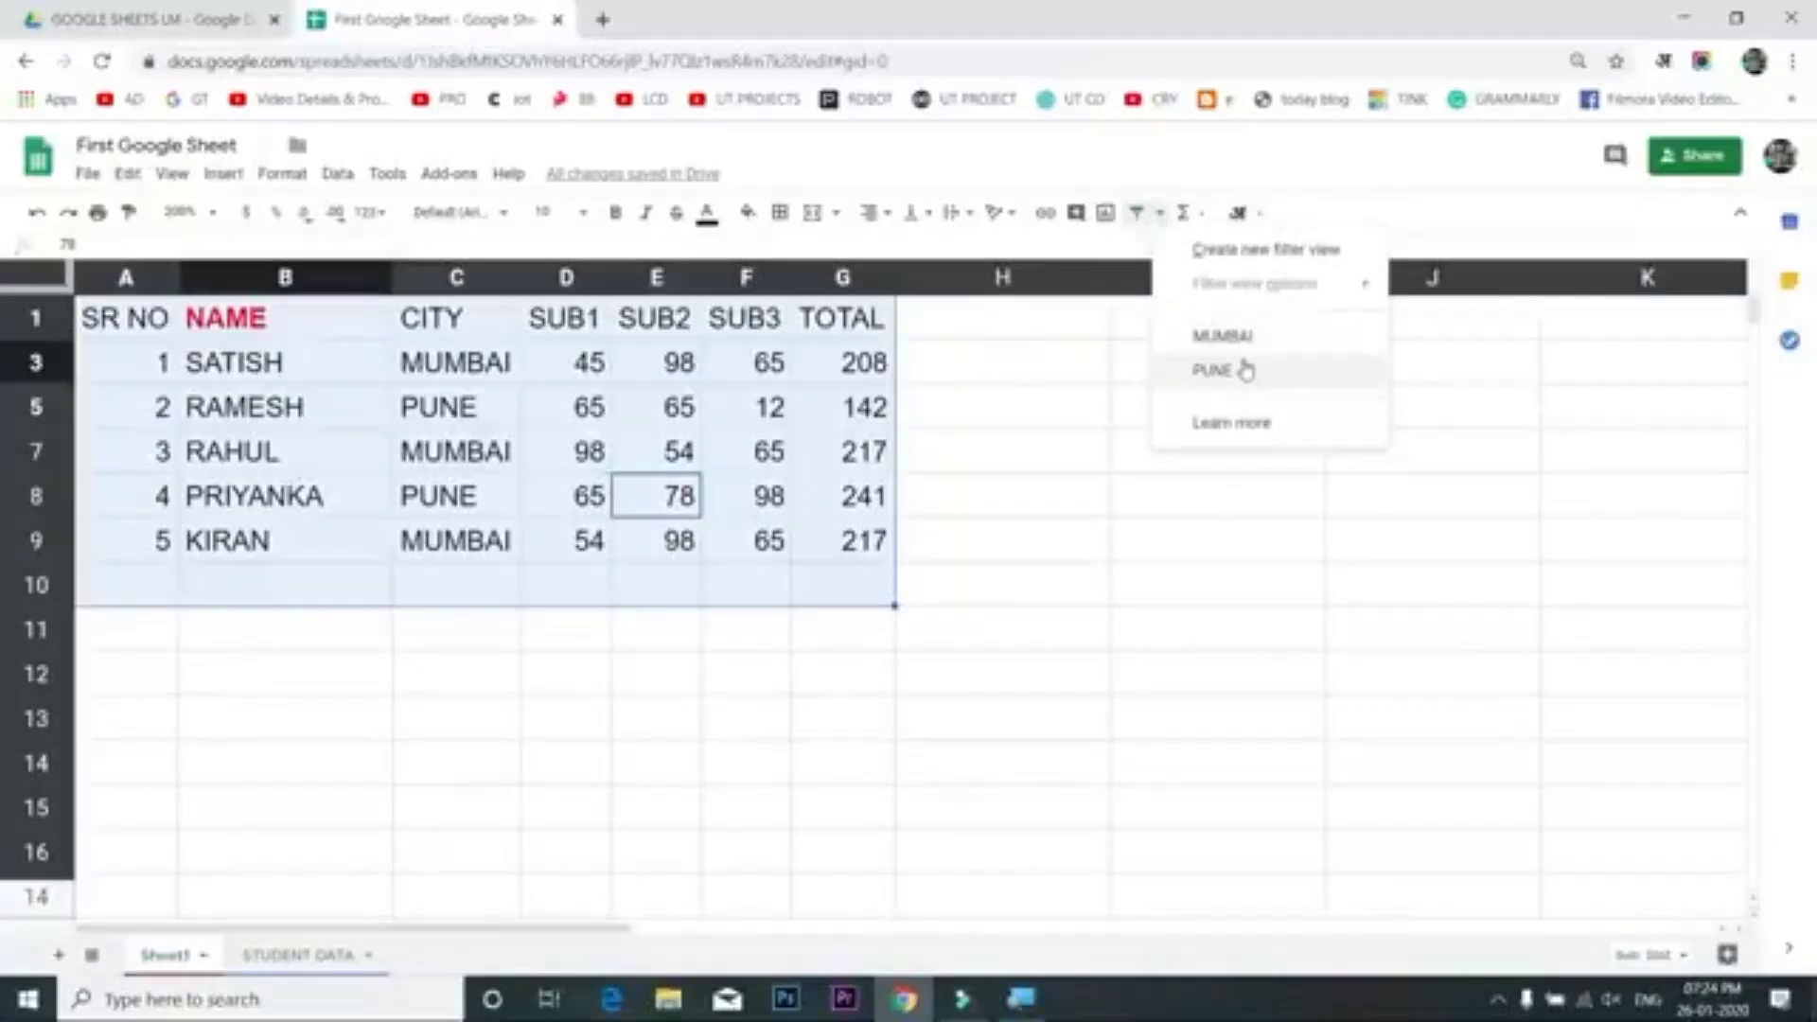
pyautogui.click(1088, 358)
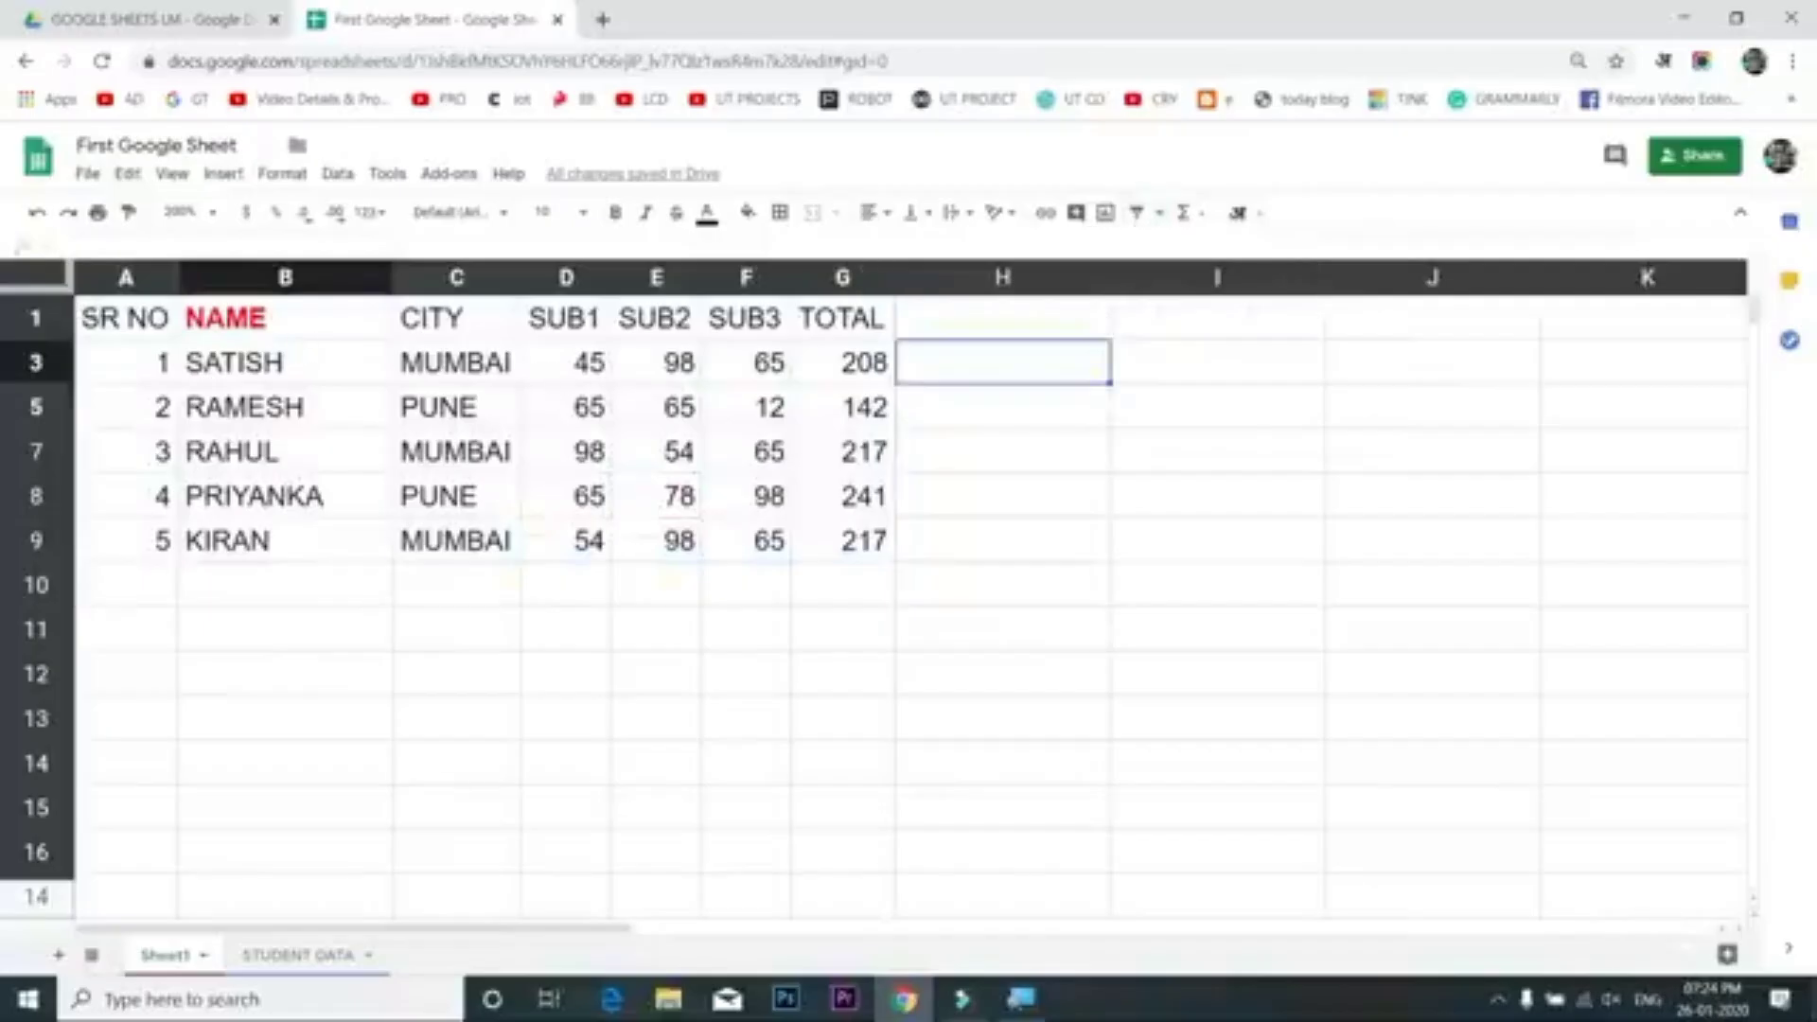
# Turn on a regular filter for the student table, starting from the SR NO header cell
pyautogui.click(123, 318)
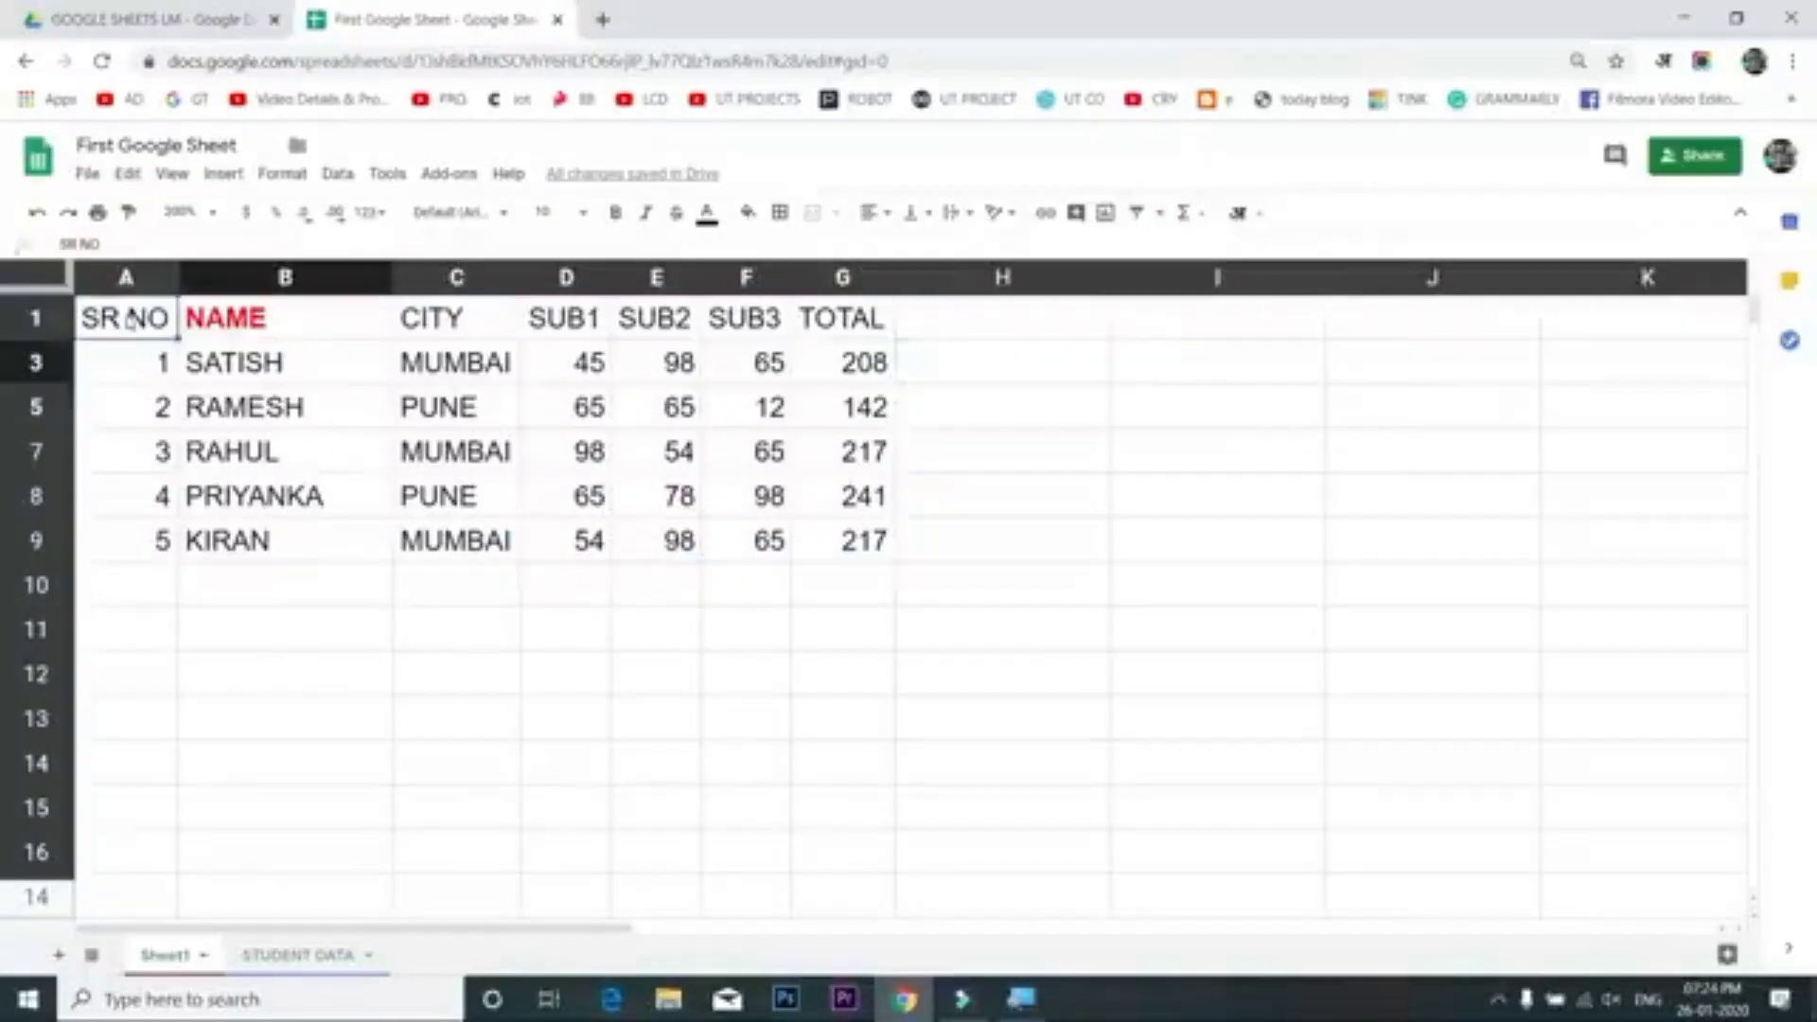
pyautogui.click(1138, 212)
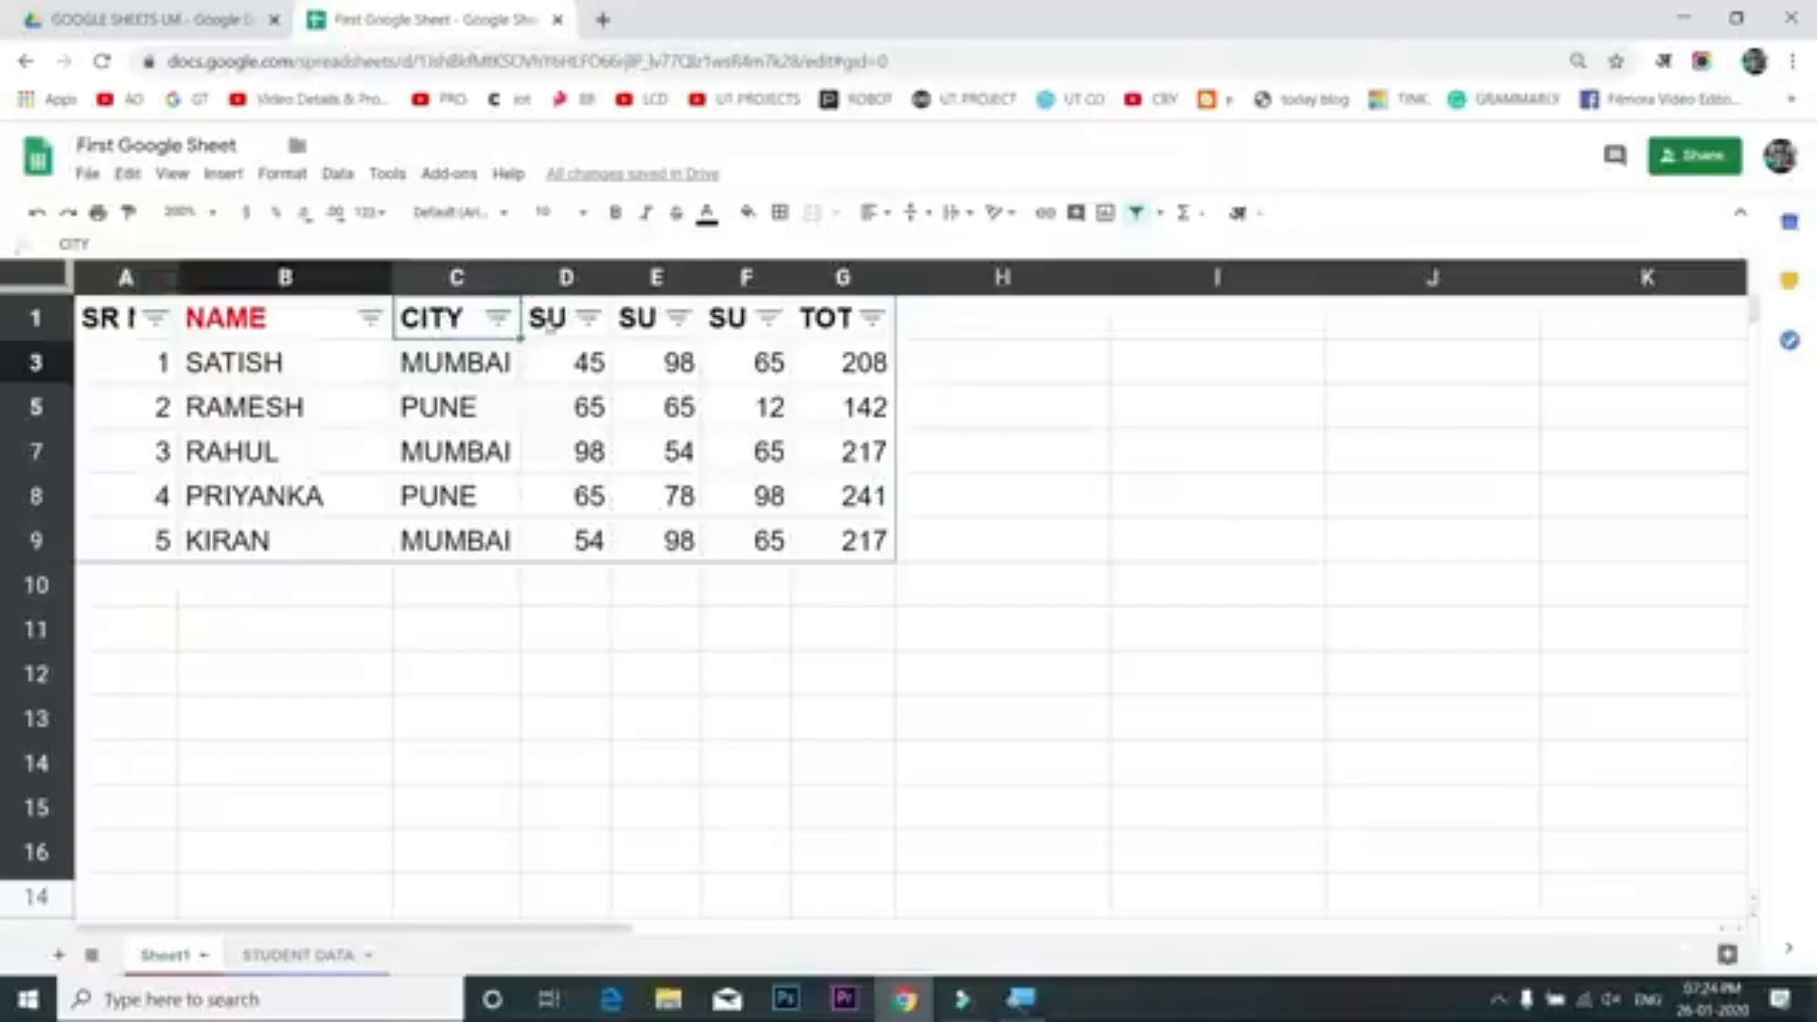
pyautogui.click(567, 324)
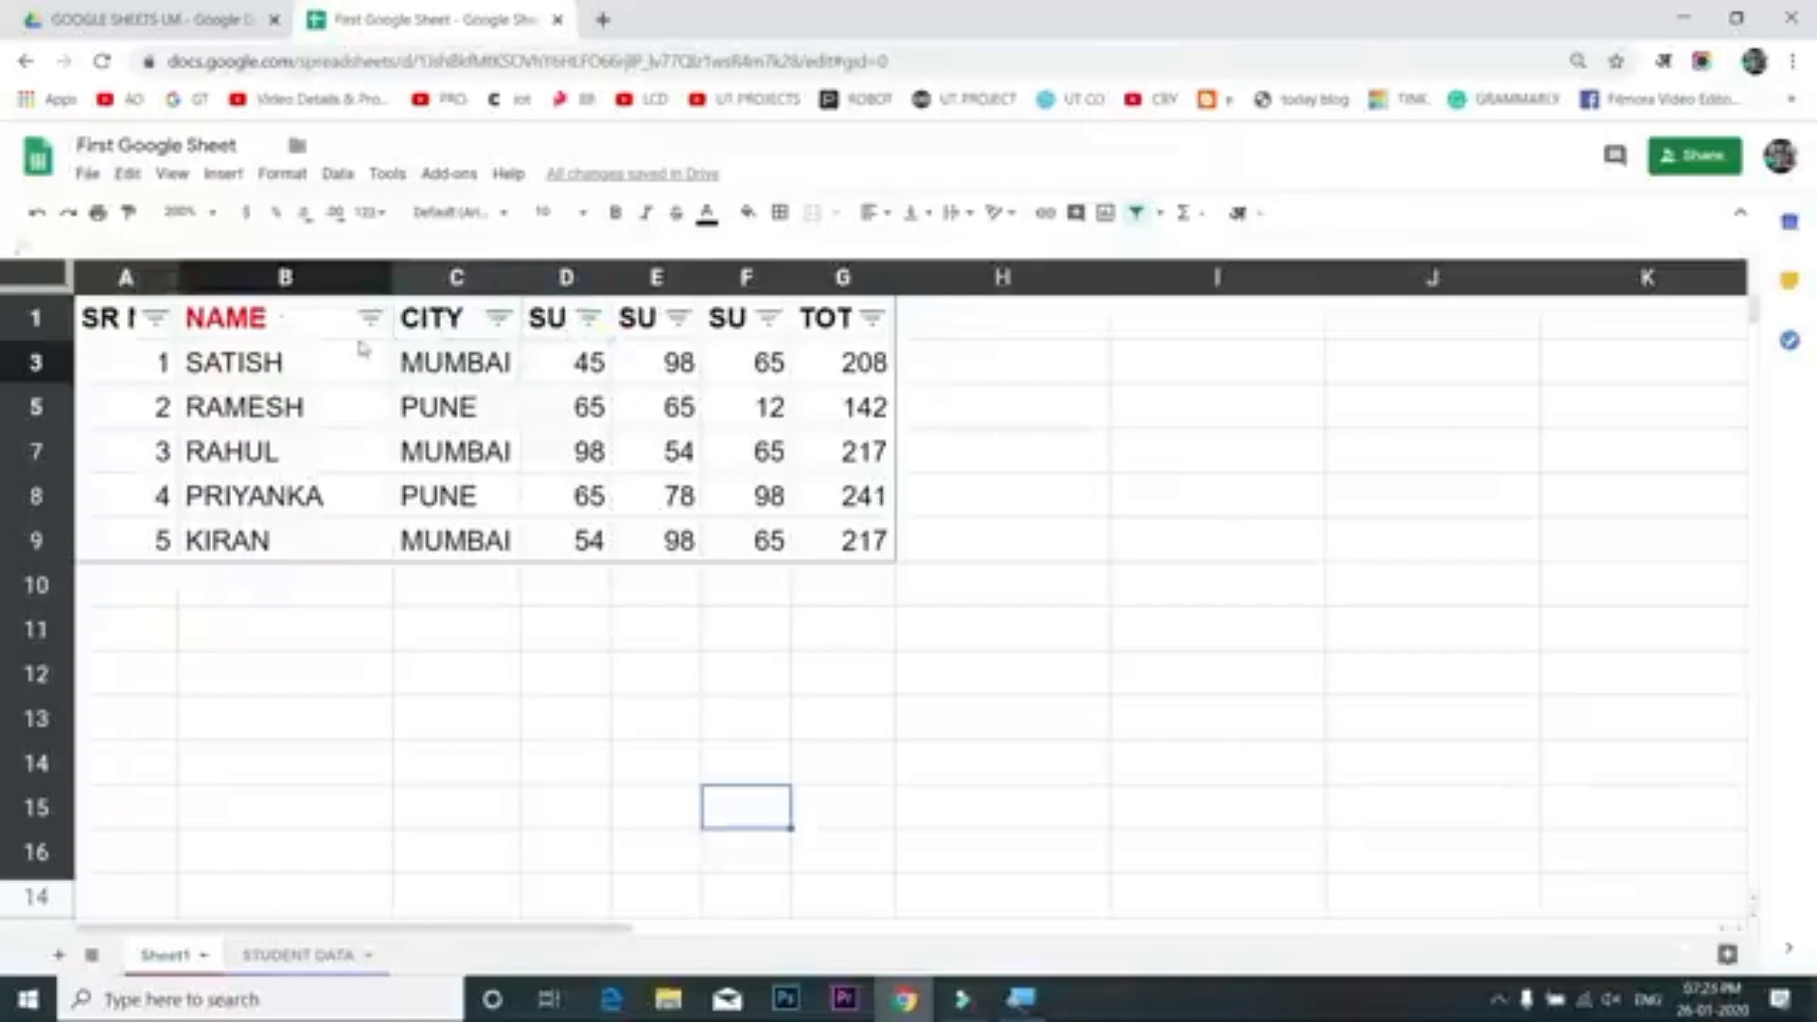
# Sort the student table by the CITY column from A to Z, and re-sort it from Z to A
pyautogui.click(457, 324)
pyautogui.doubleClick(500, 319)
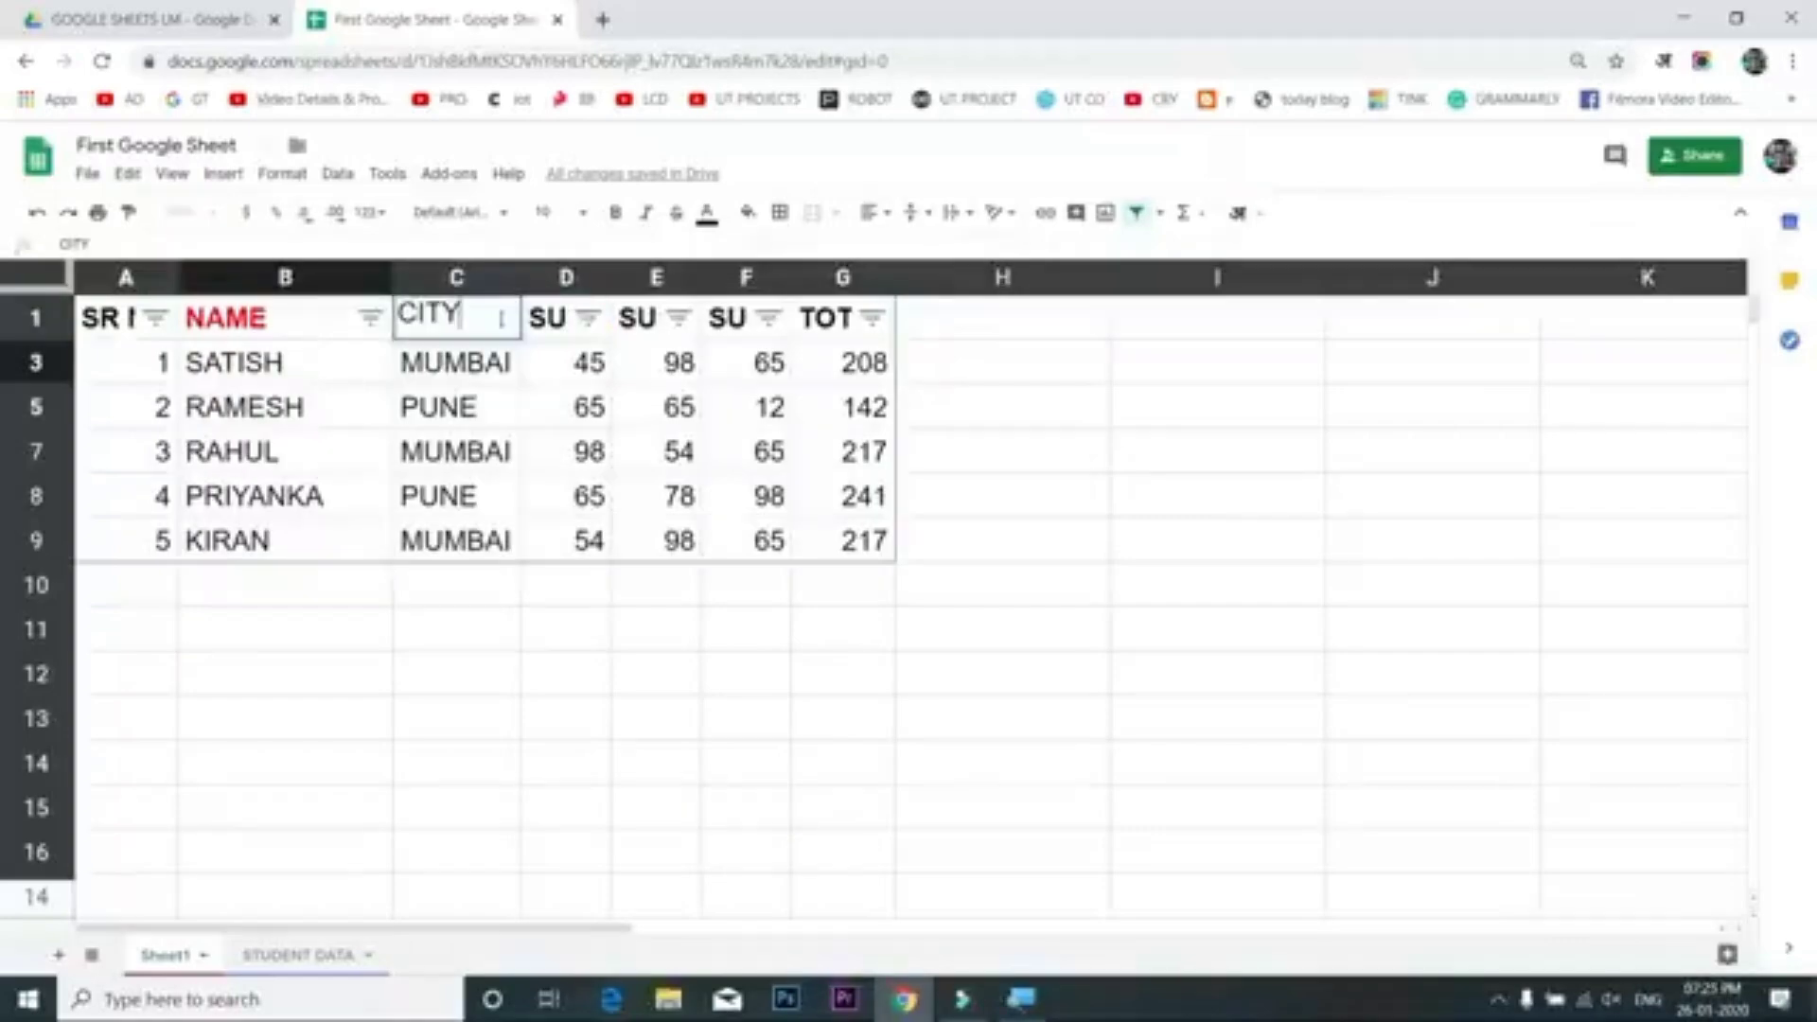
pyautogui.press('Escape')
pyautogui.click(498, 318)
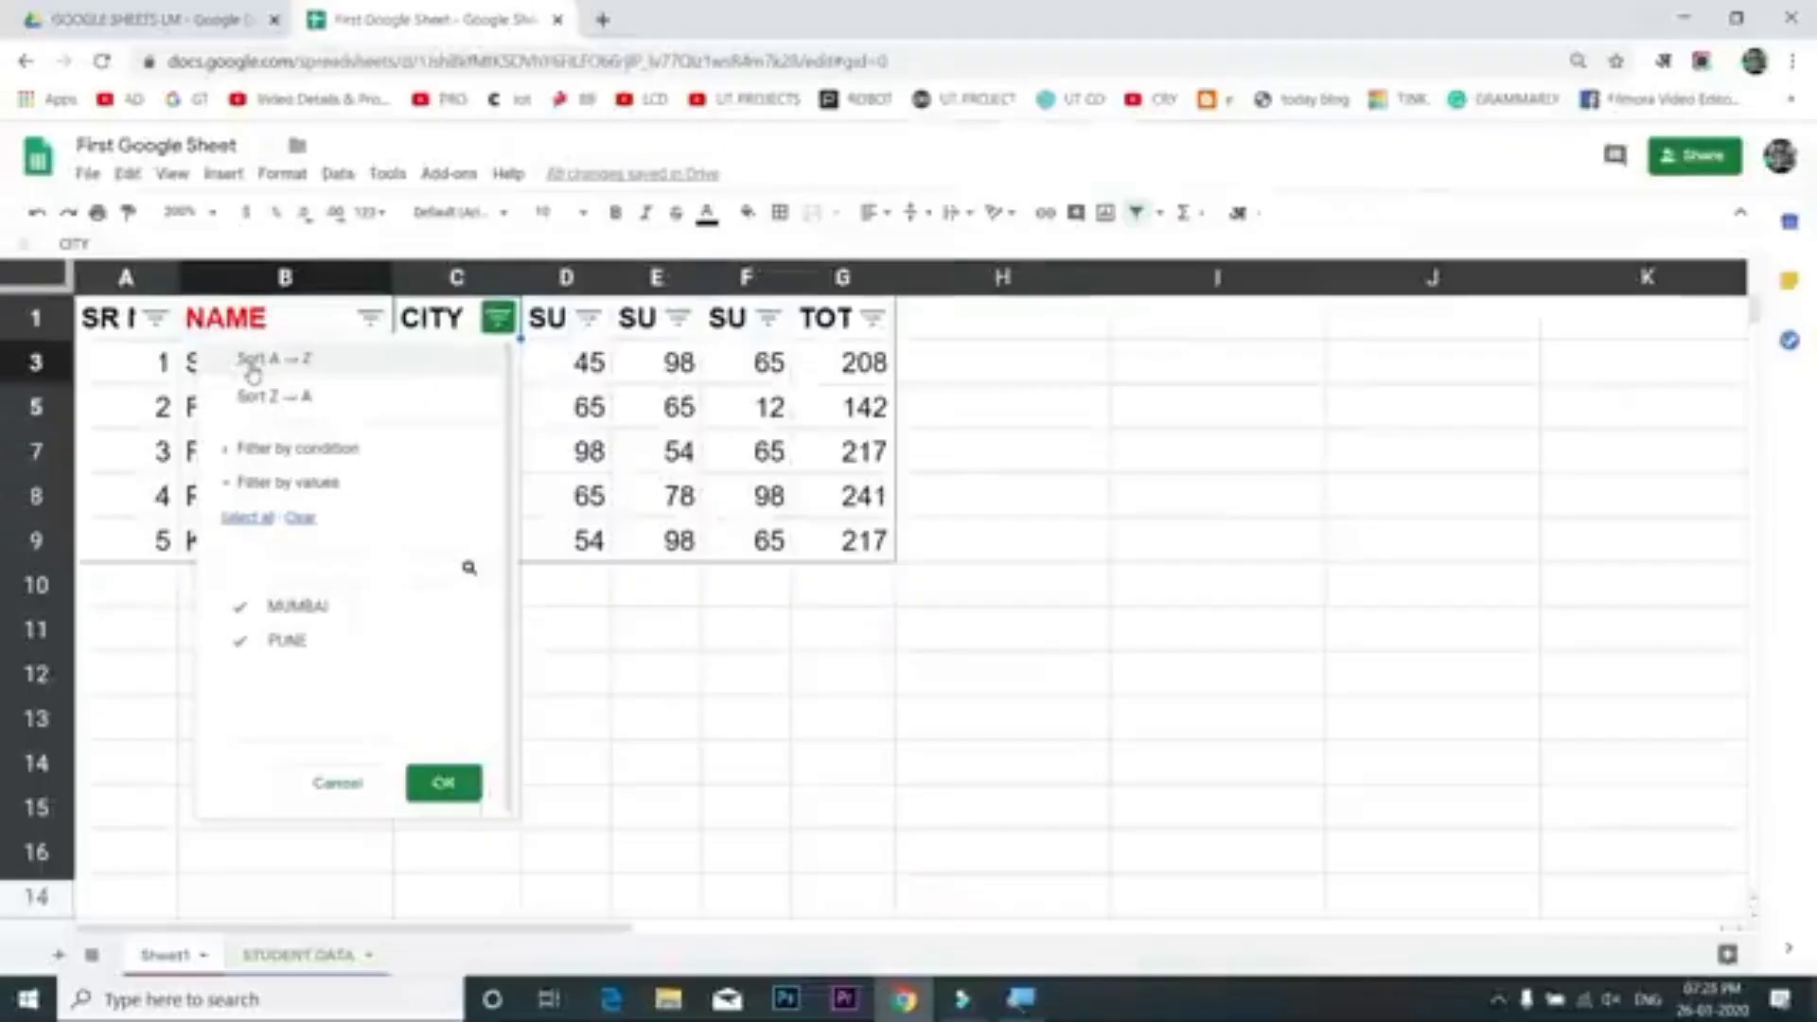
pyautogui.click(252, 369)
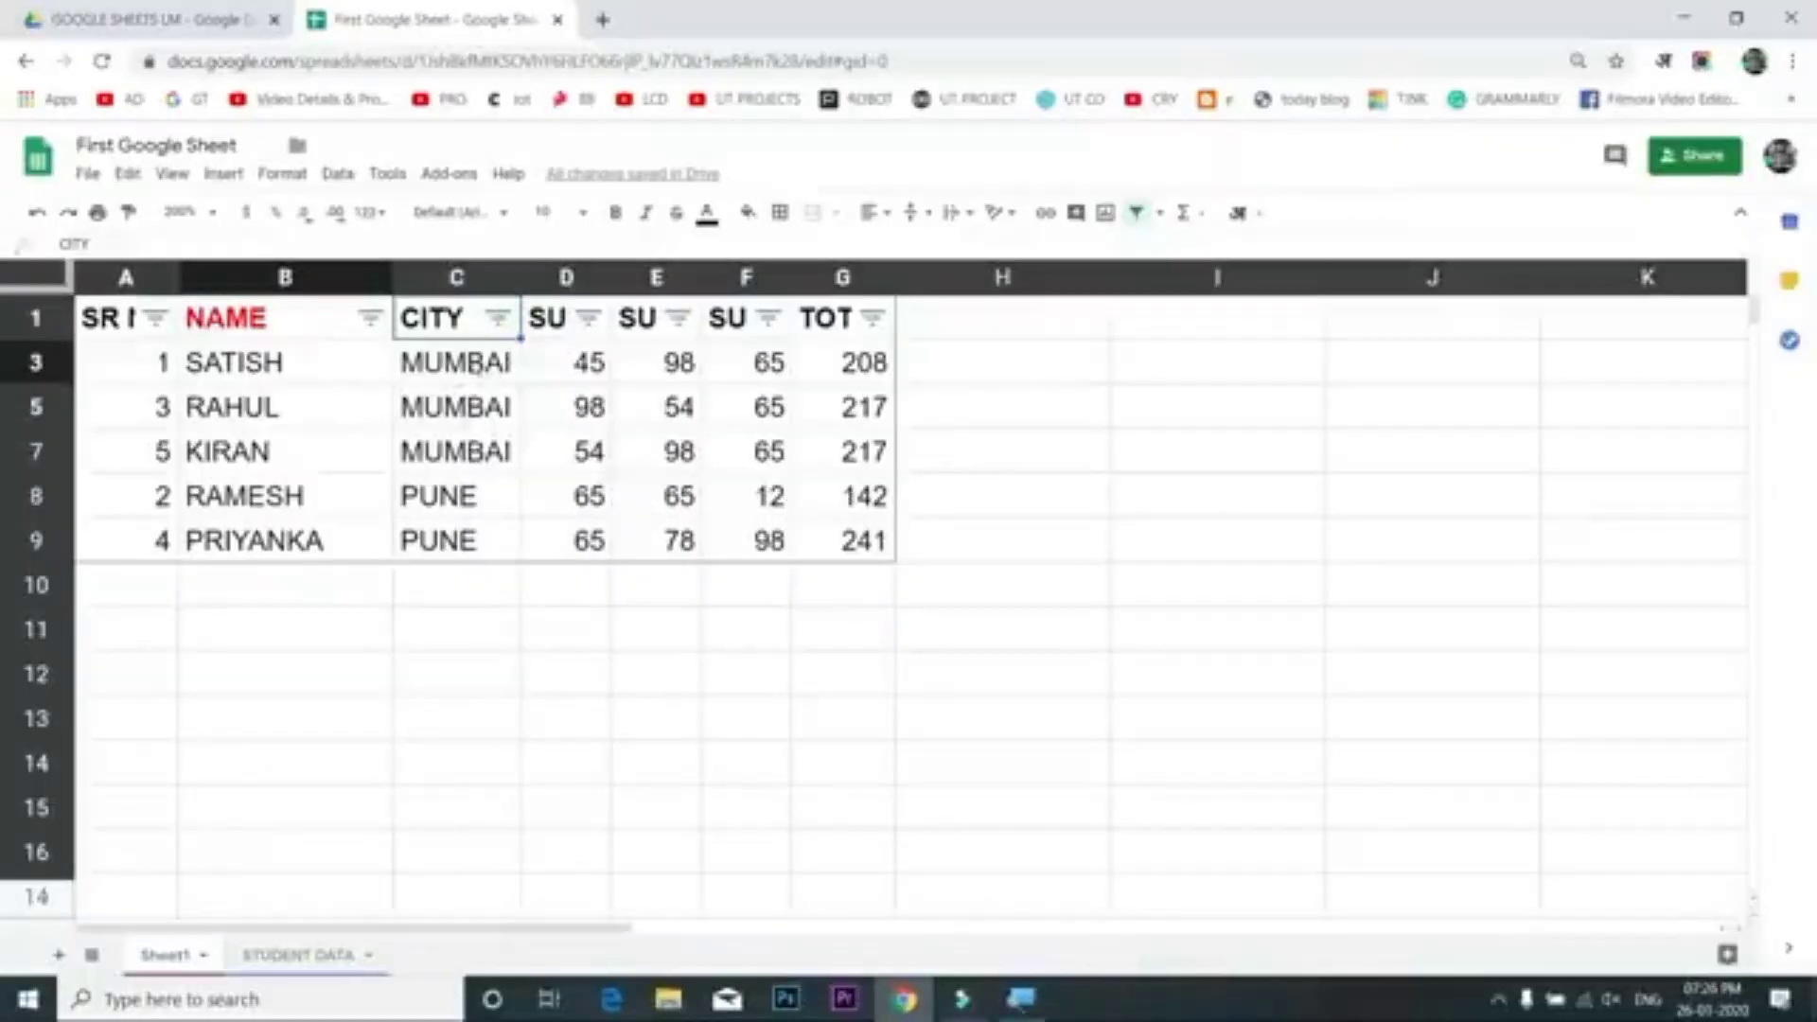
pyautogui.click(498, 319)
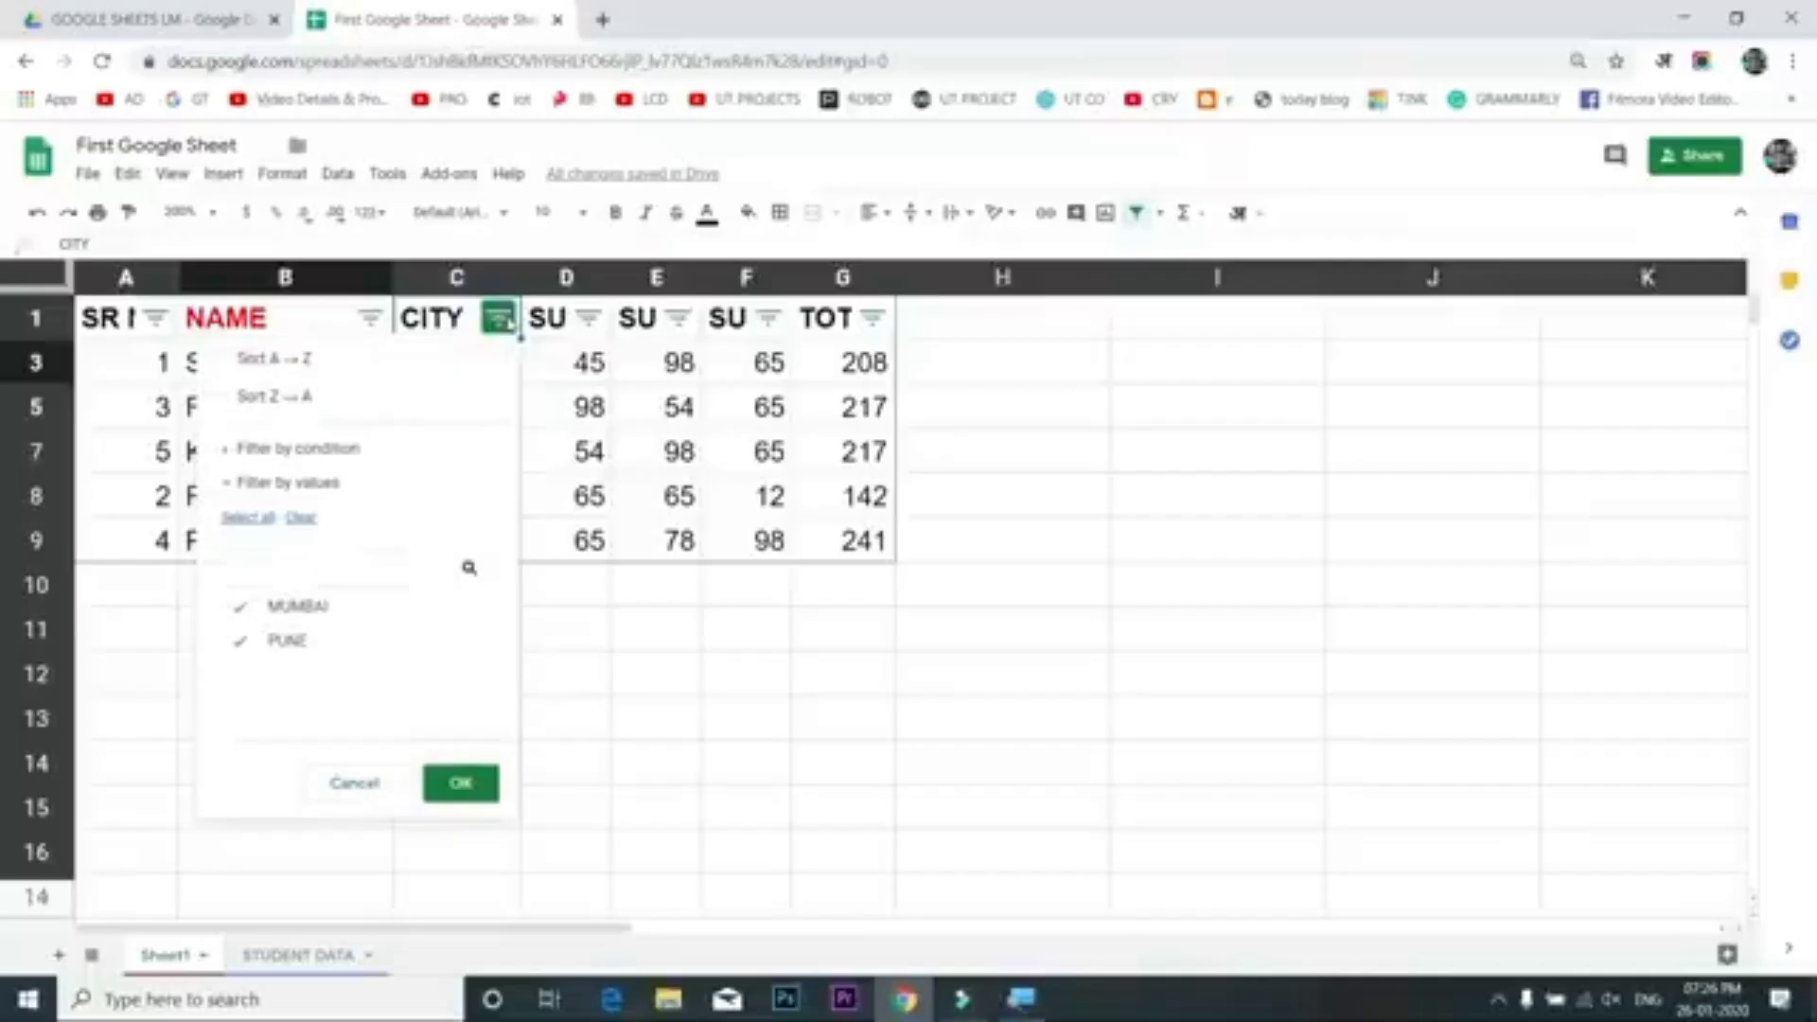
pyautogui.click(332, 395)
# Filter the CITY column by the condition "Text contains" with the value MUMBAI
pyautogui.click(498, 319)
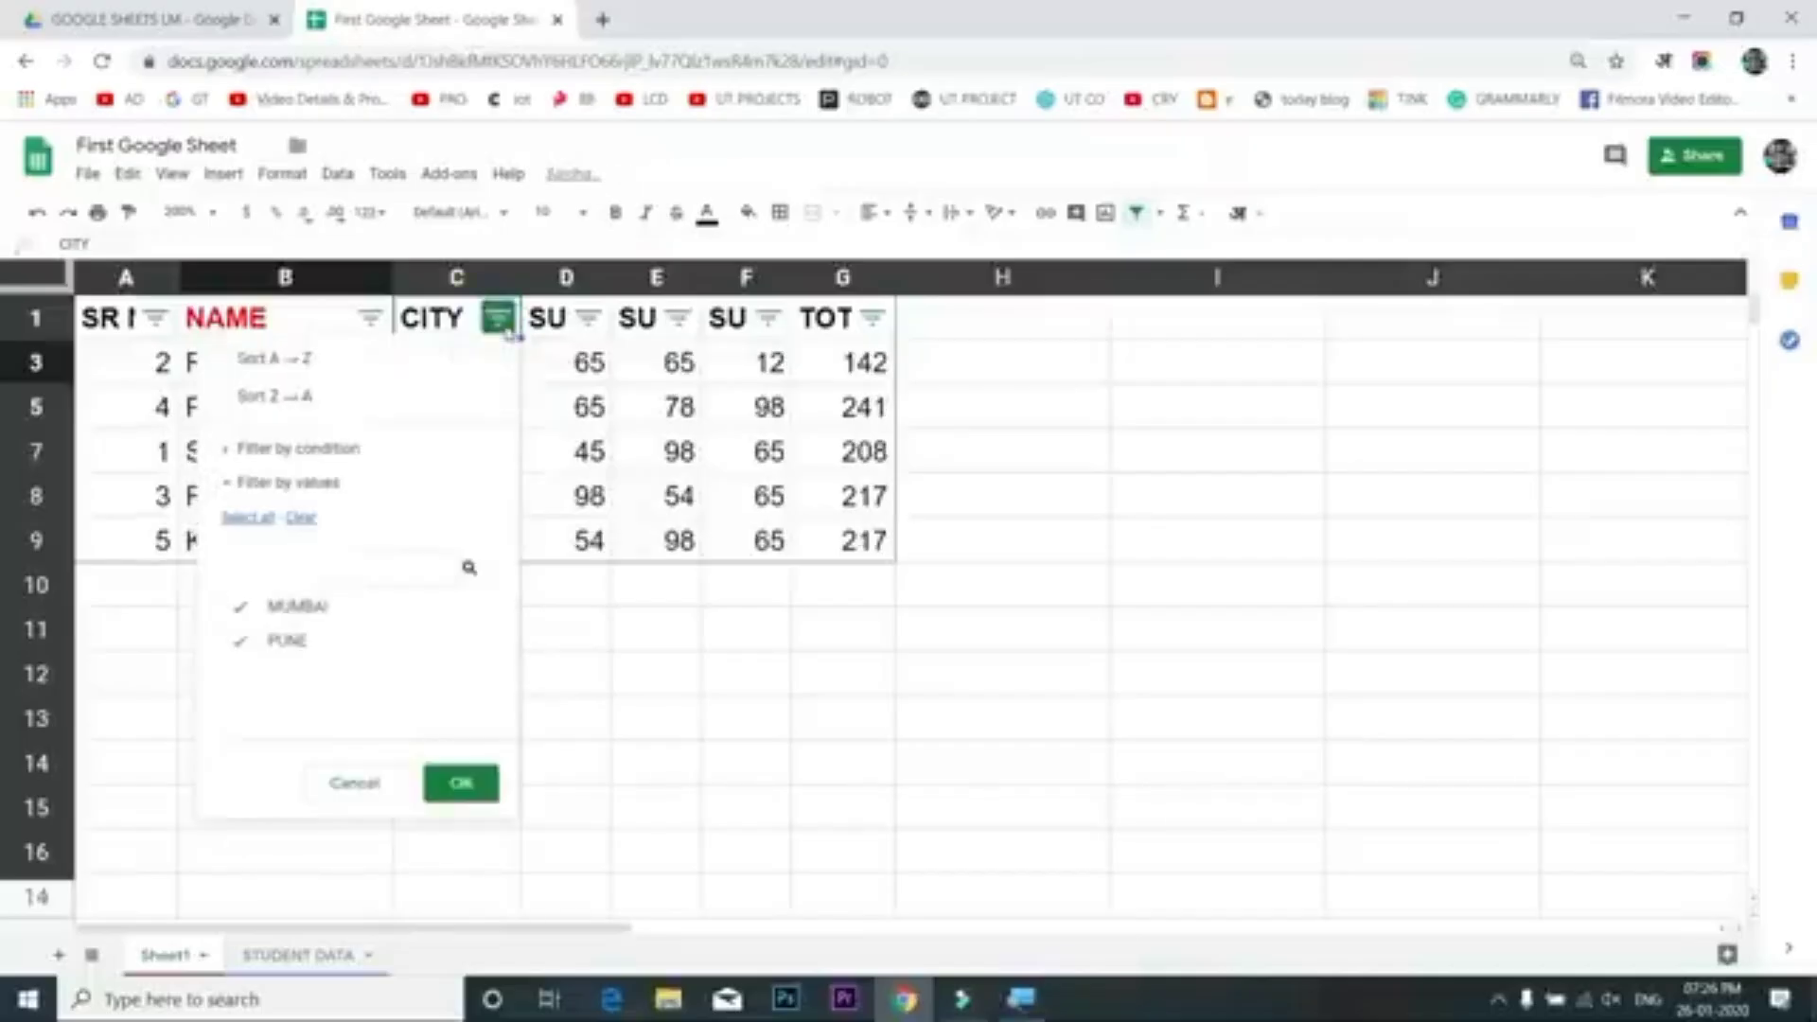
pyautogui.click(329, 450)
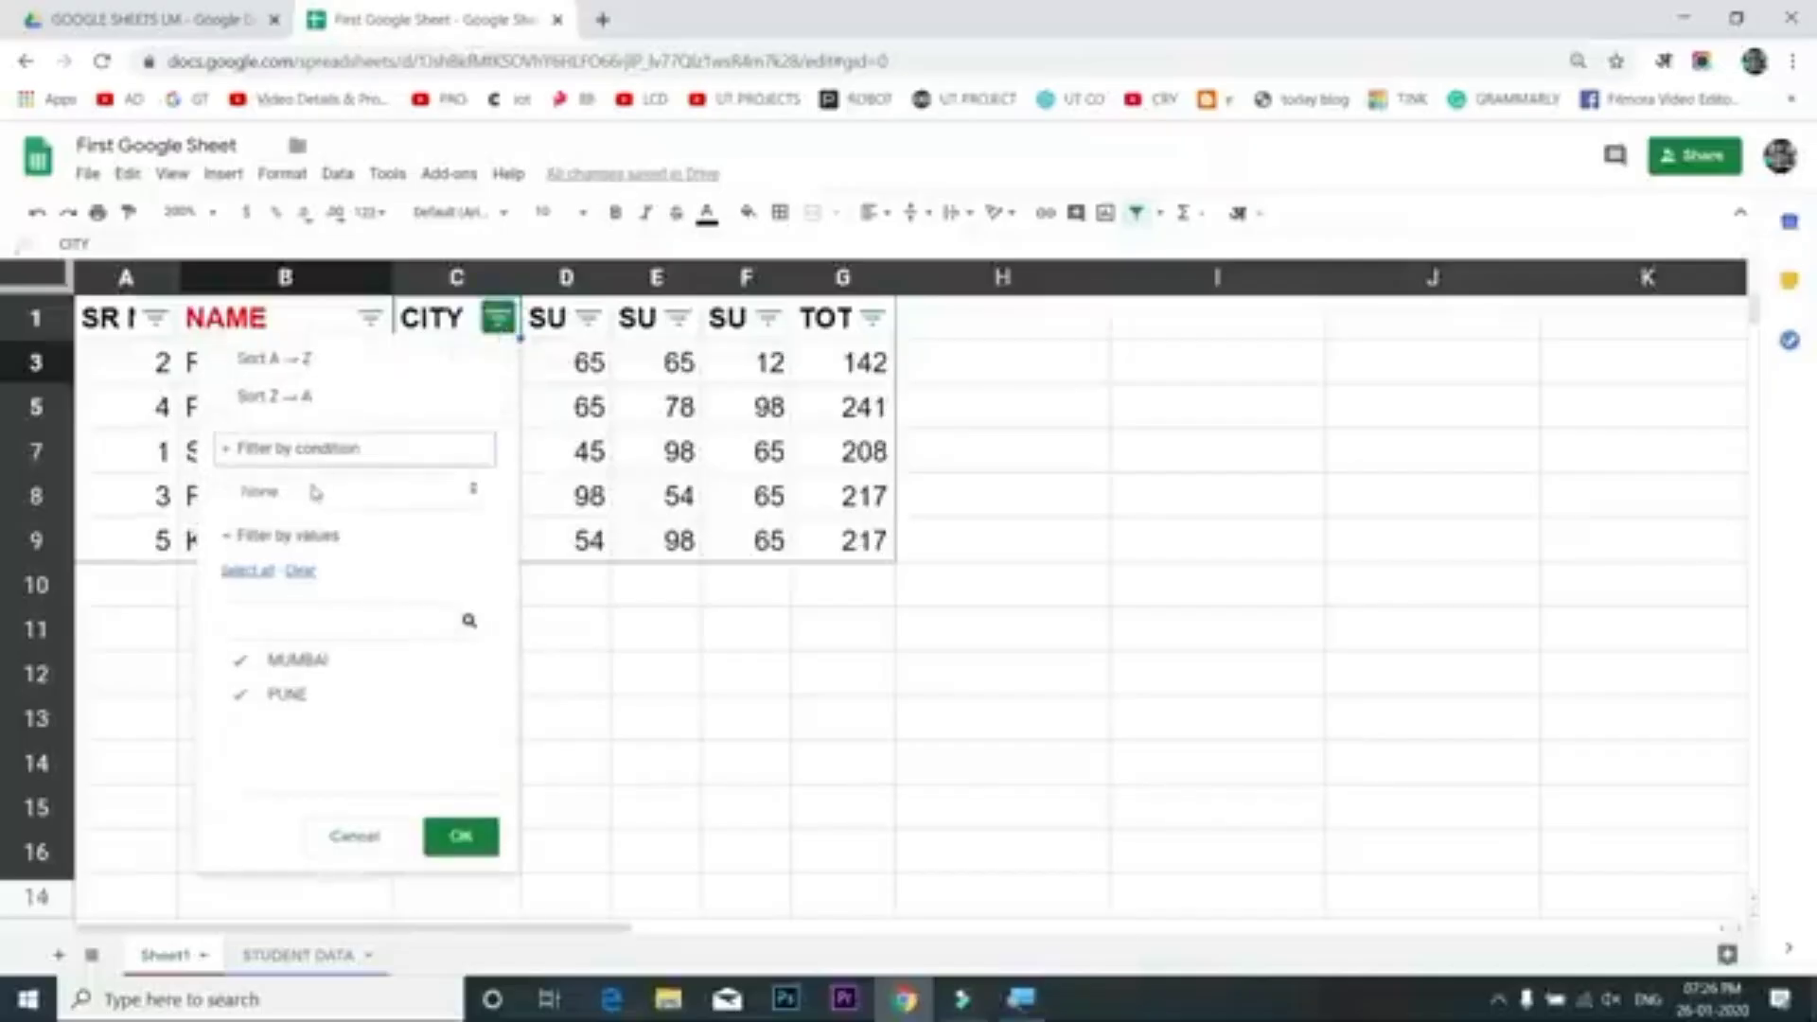
pyautogui.click(315, 494)
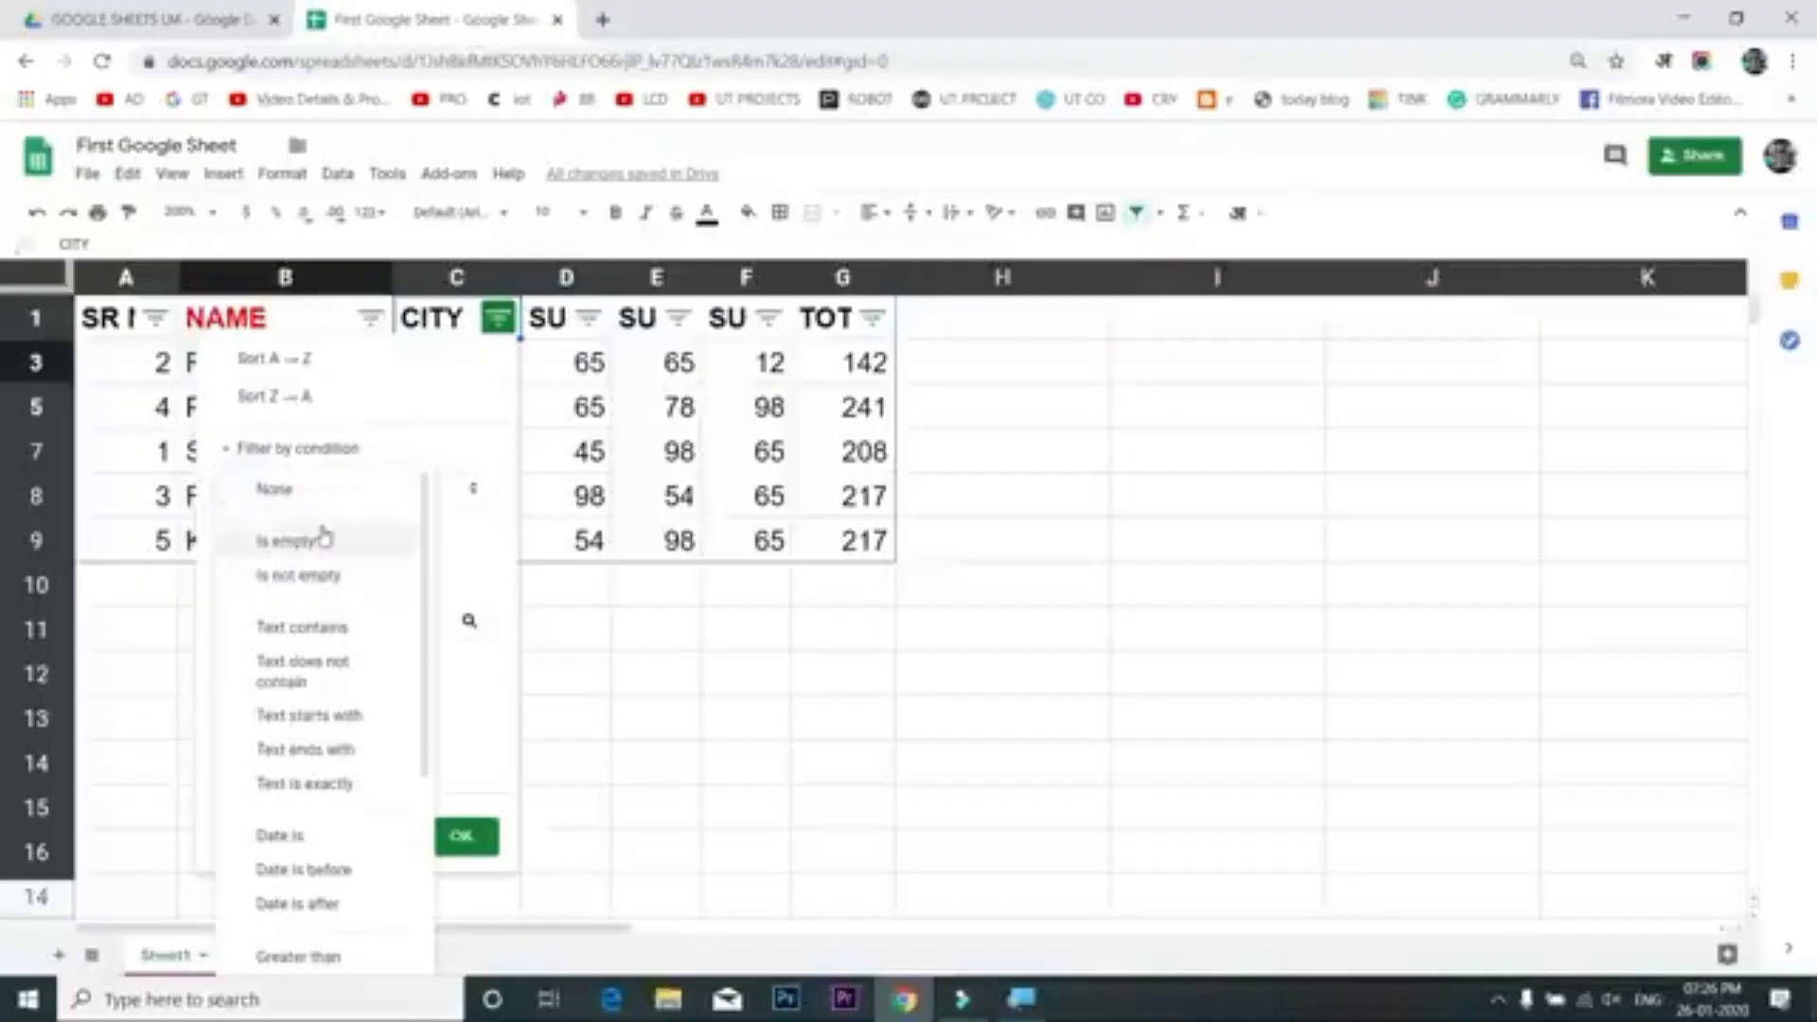
pyautogui.click(338, 644)
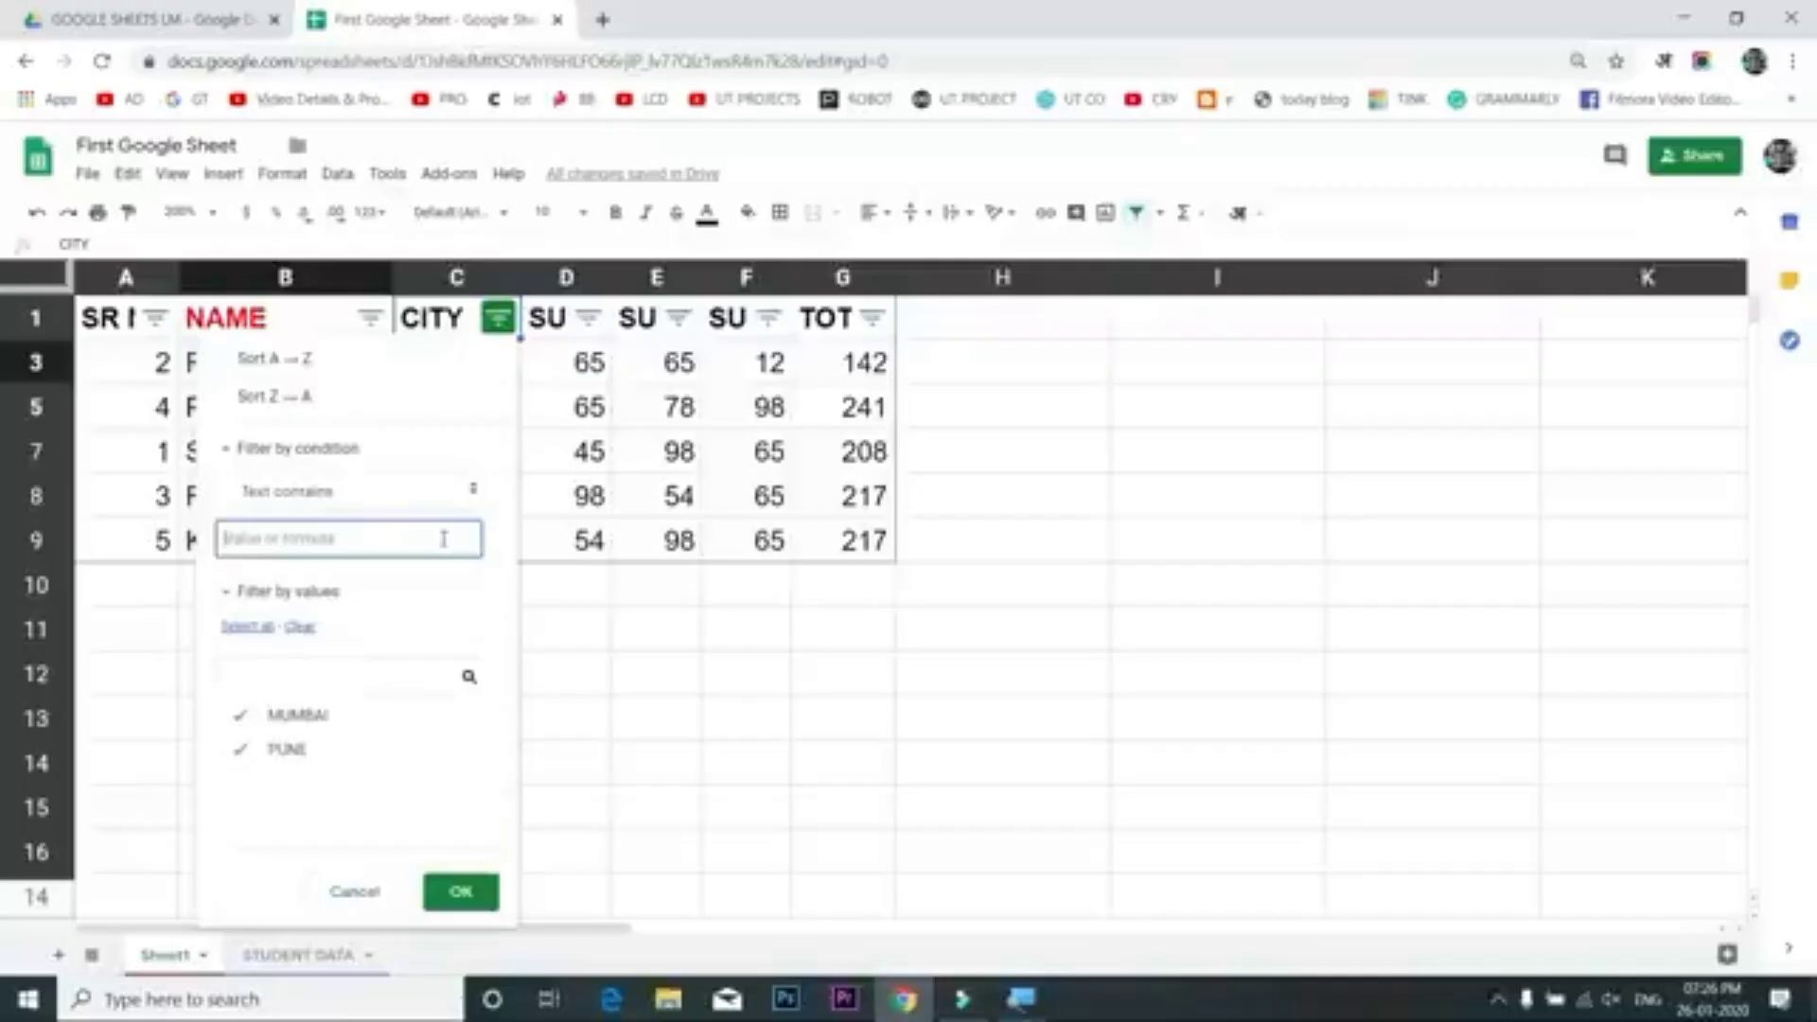
pyautogui.write('MUMBAI')
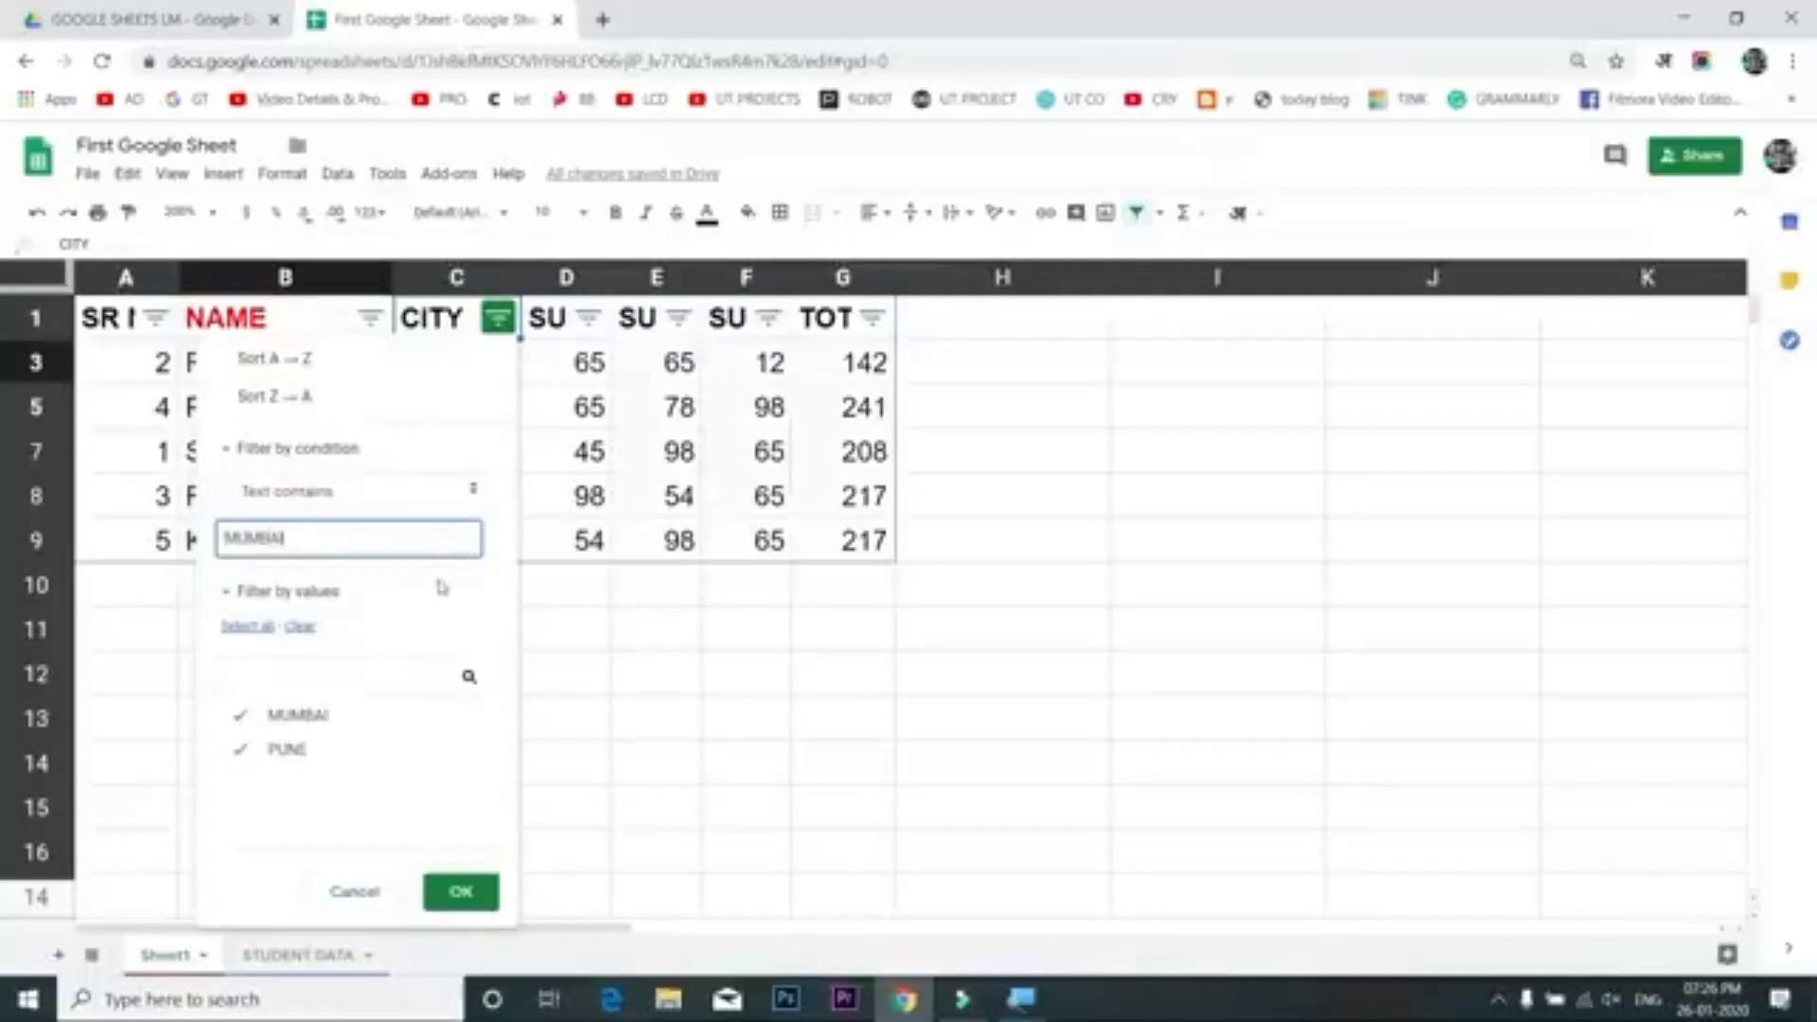
pyautogui.click(458, 893)
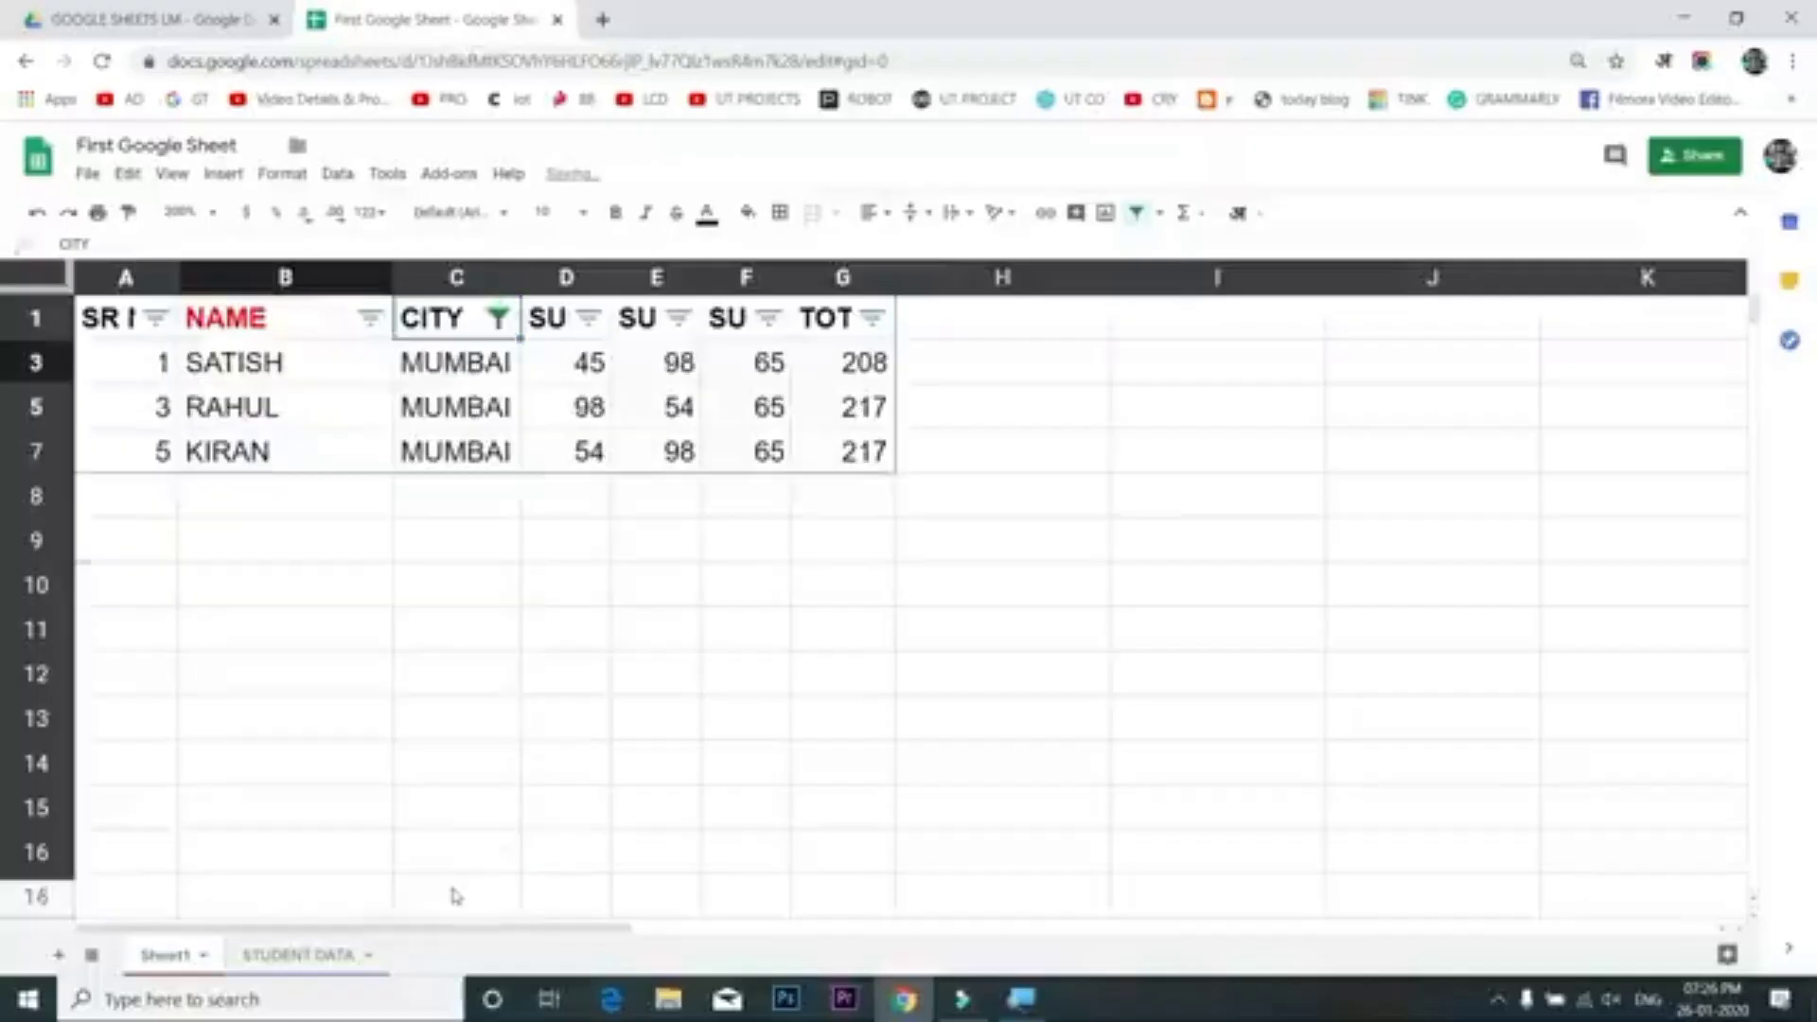